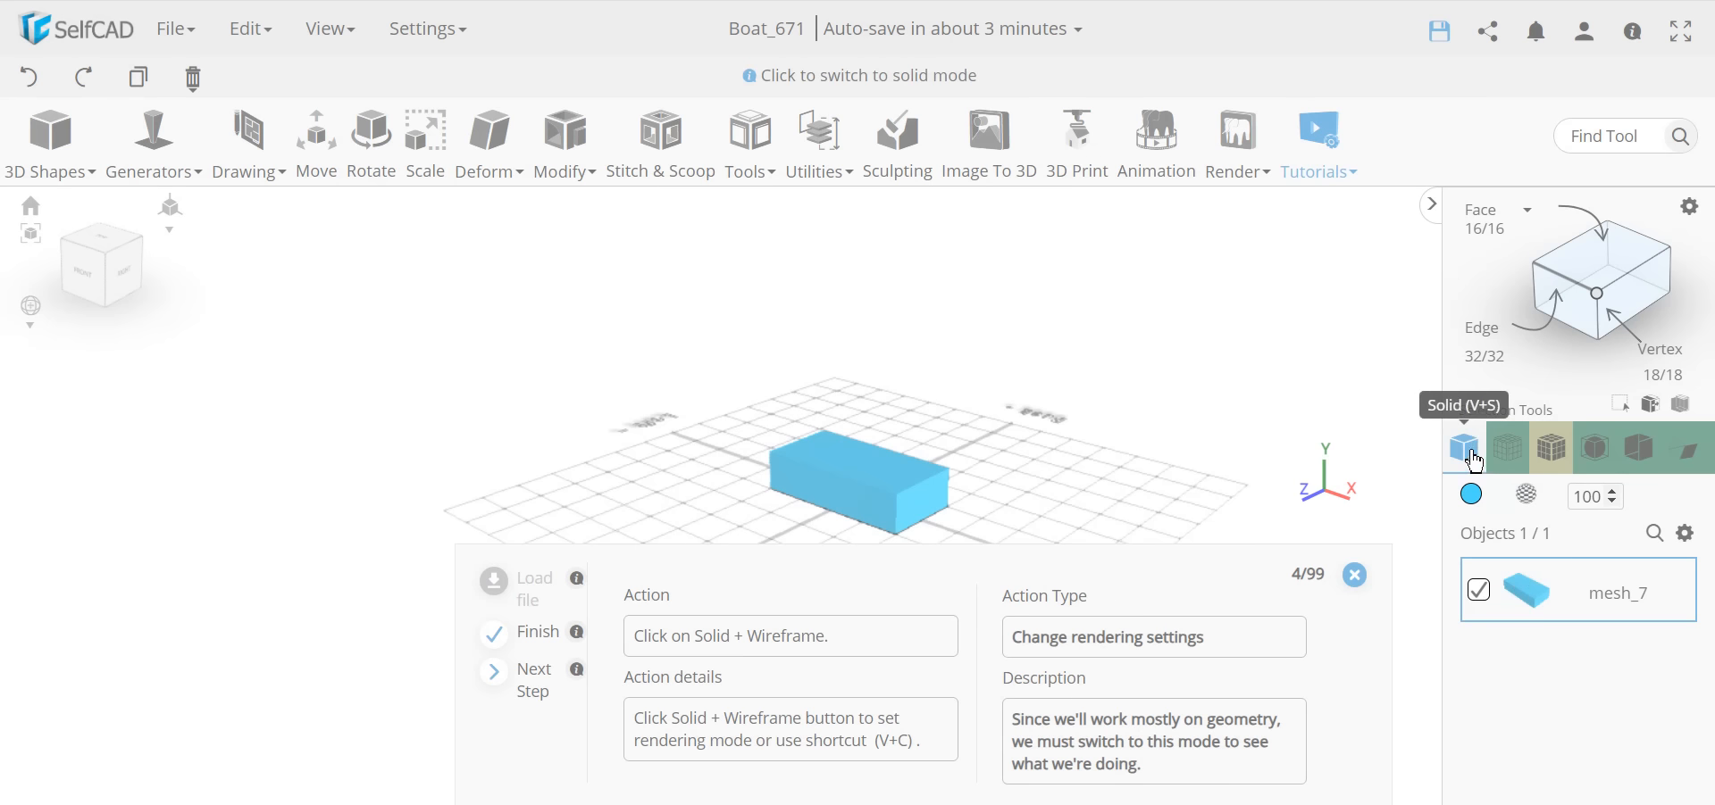
Step: Switch the rendering mode to Solid + Wireframe and activate Polygon selection
left_click(1559, 460)
right_click_drag(938, 500, 612, 473)
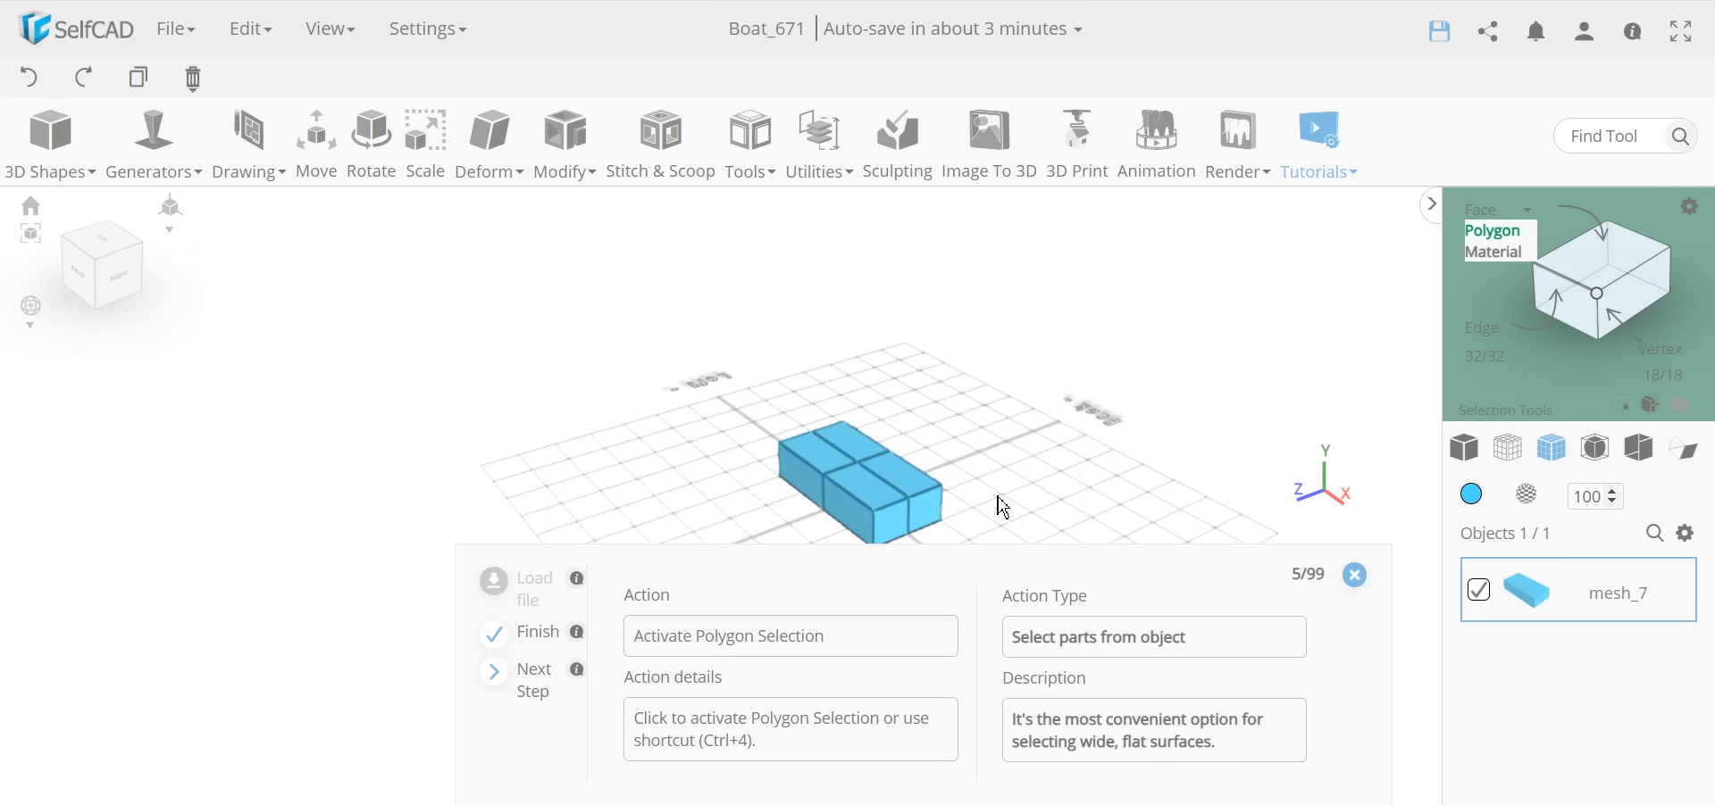
right_click_drag(986, 427, 770, 319)
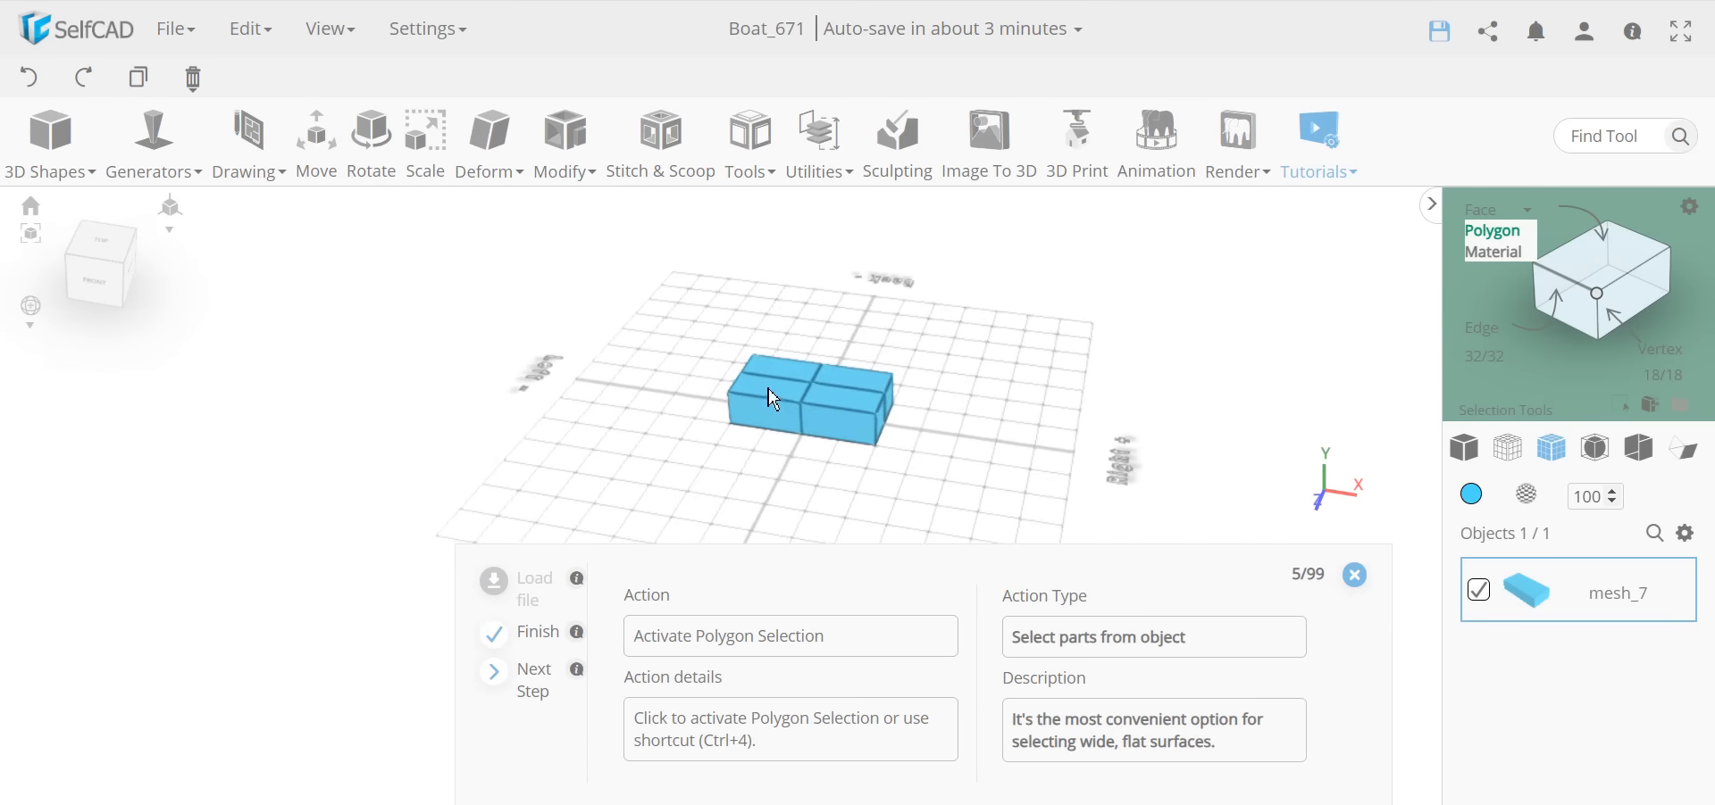
right_click_drag(875, 513, 782, 389)
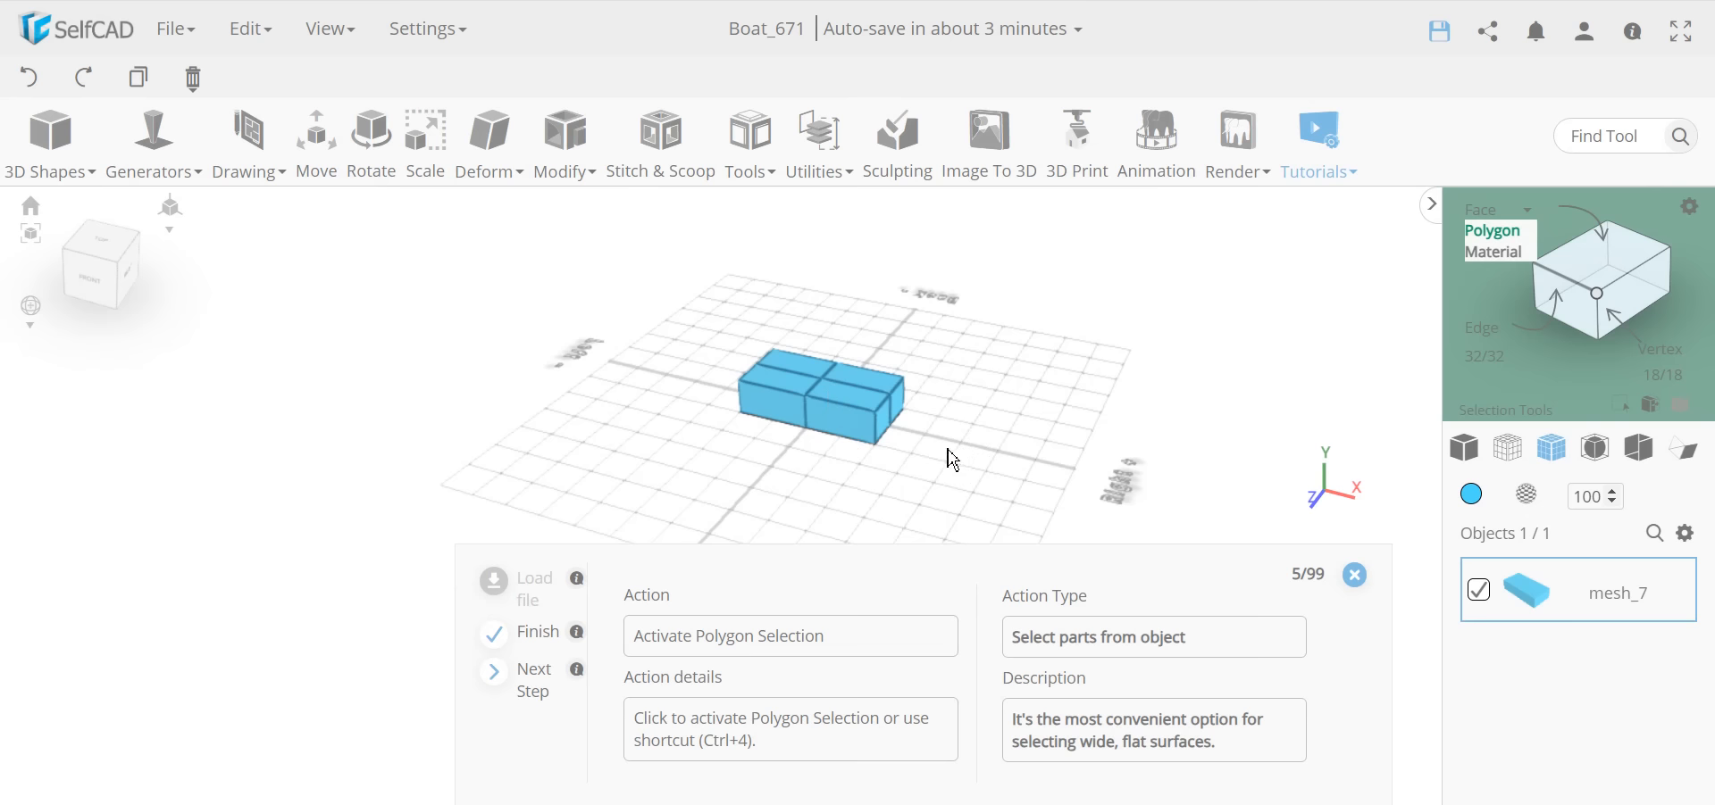
right_click_drag(1076, 445, 977, 444)
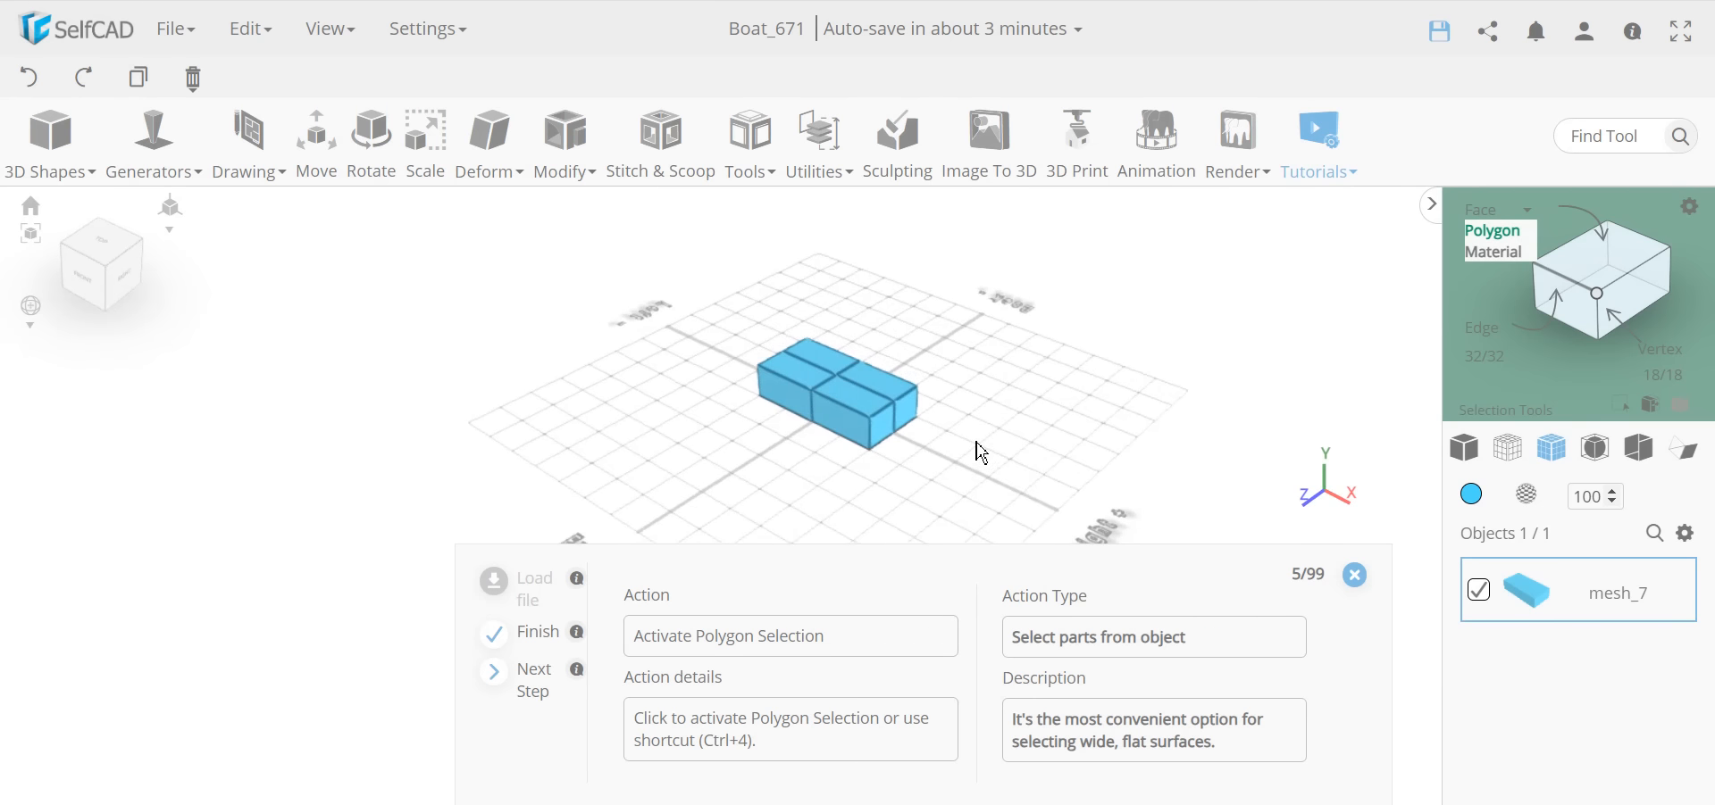
left_click(1514, 247)
Step: Select the two polygons on each short end of the box
left_click_drag(1144, 387, 1022, 414)
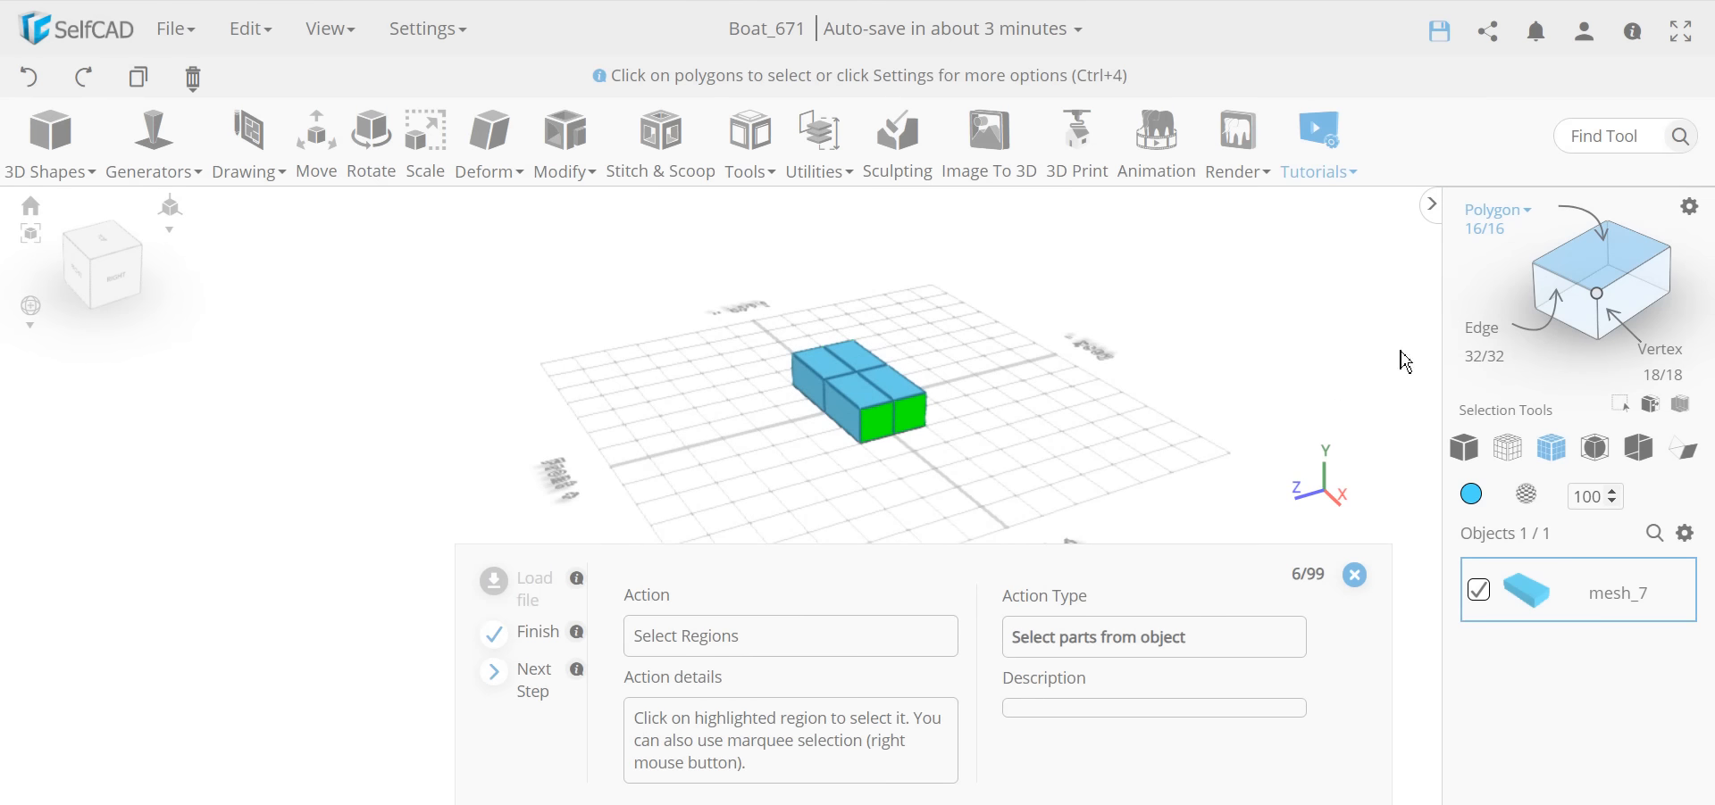
left_click(916, 427)
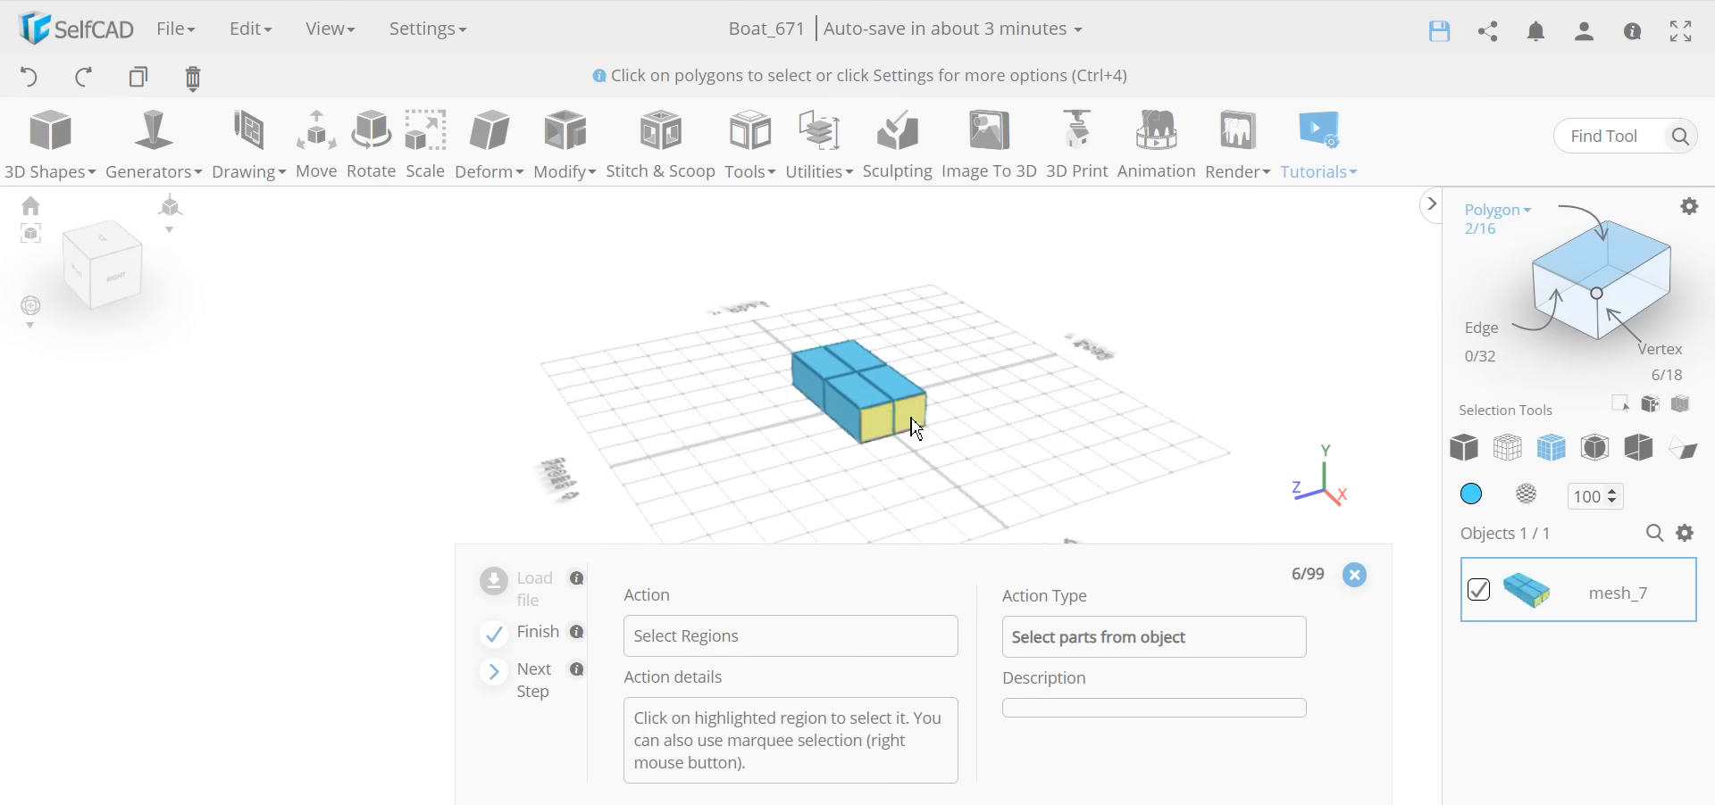
left_click_drag(815, 432, 1259, 480)
left_click_drag(910, 534, 696, 670)
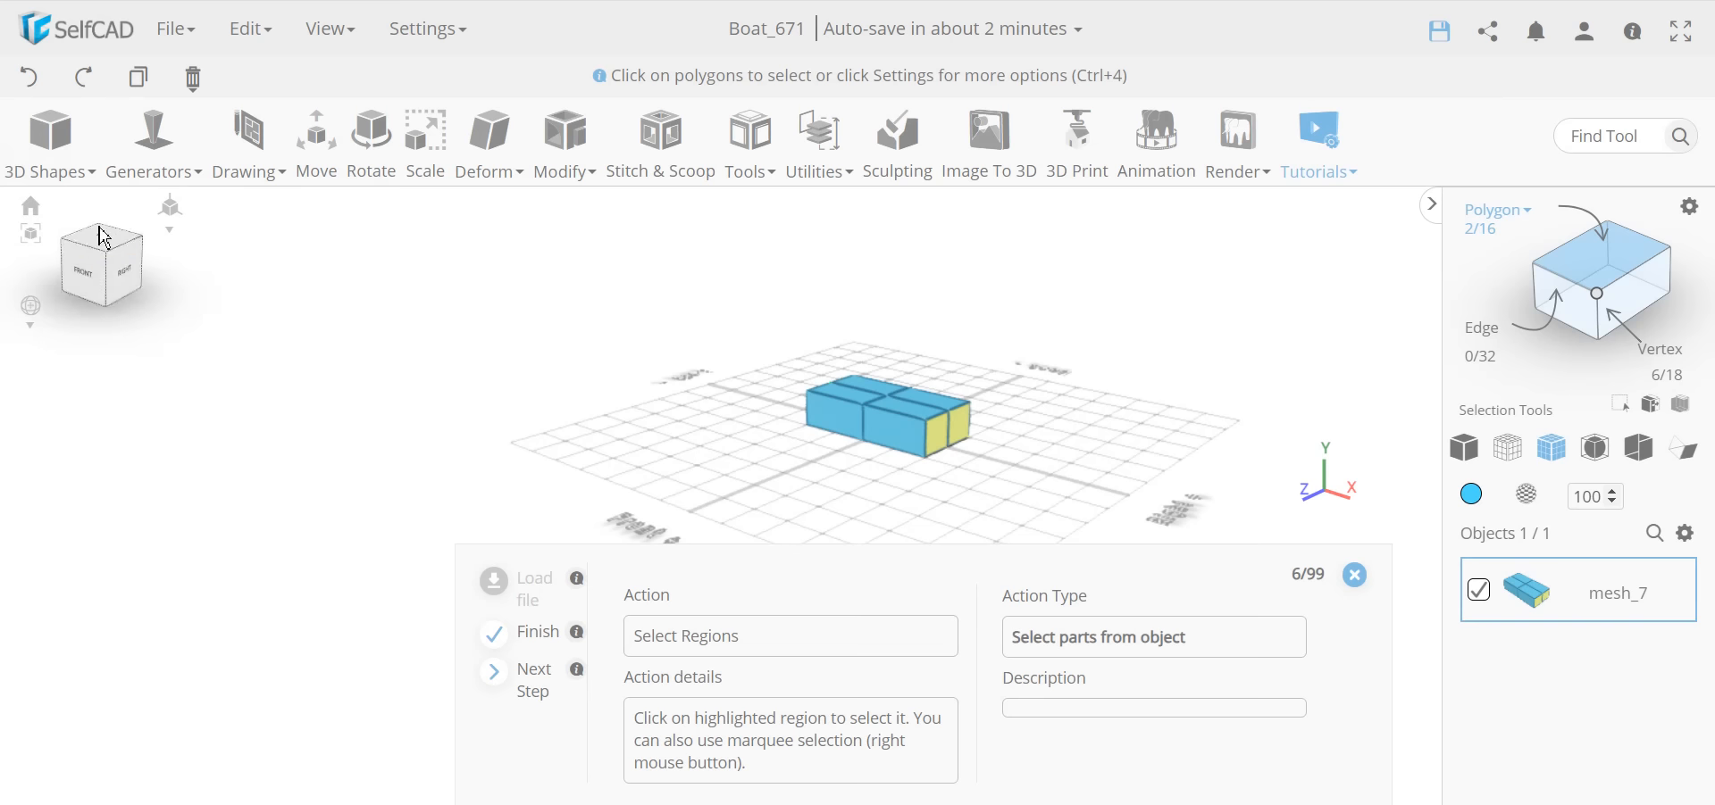
left_click_drag(596, 467, 1060, 465)
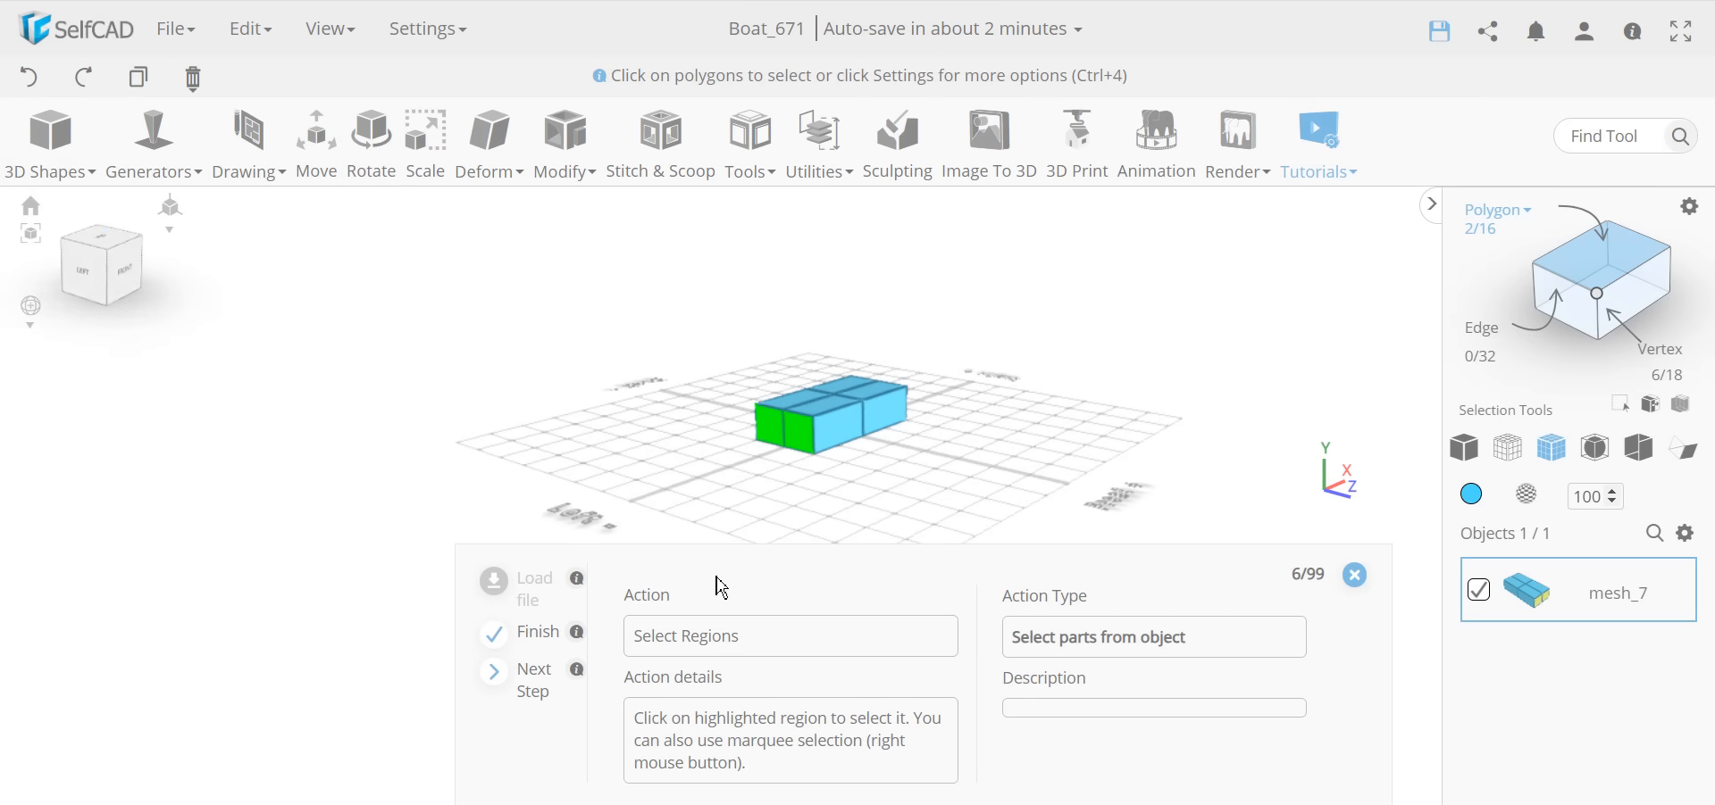
left_click(810, 458)
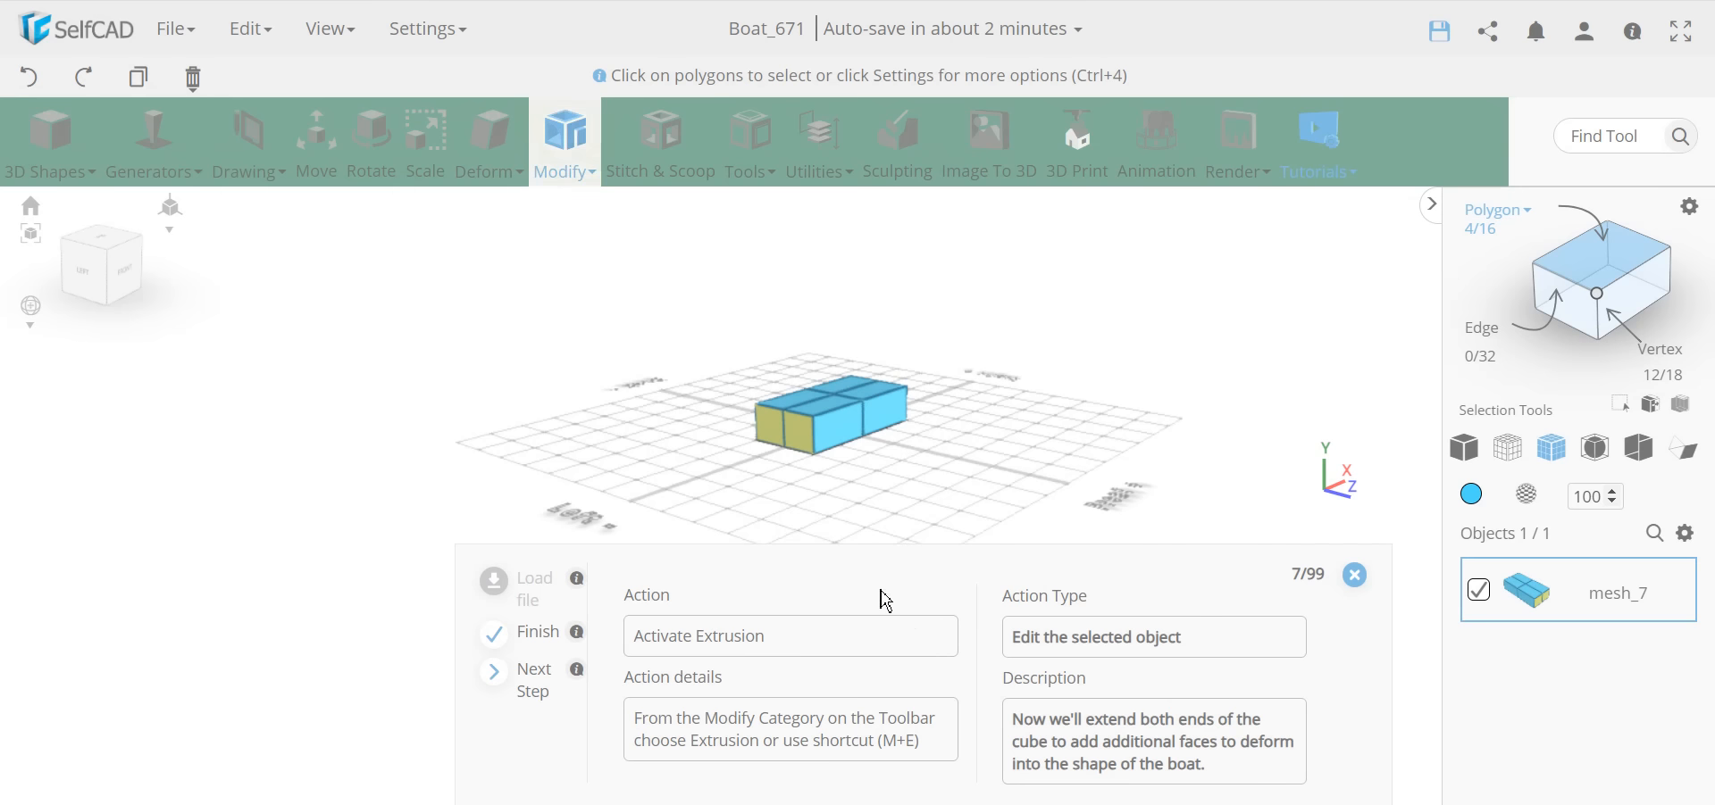
Step: Extrude the selected end polygons of the box by 50 and finalize the extrusion
left_click(565, 143)
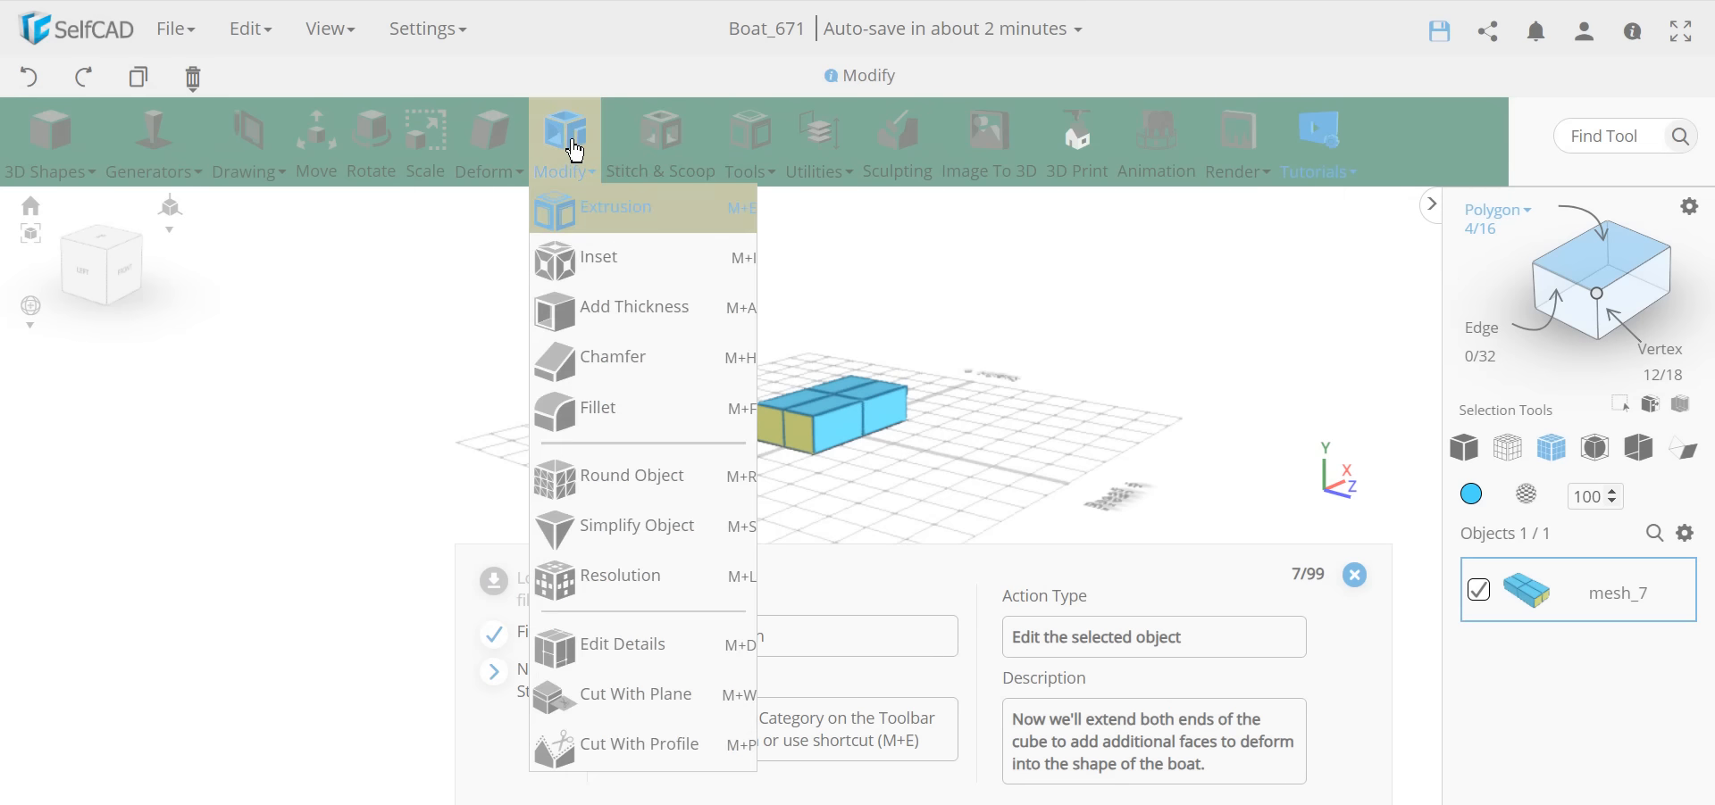
left_click(599, 219)
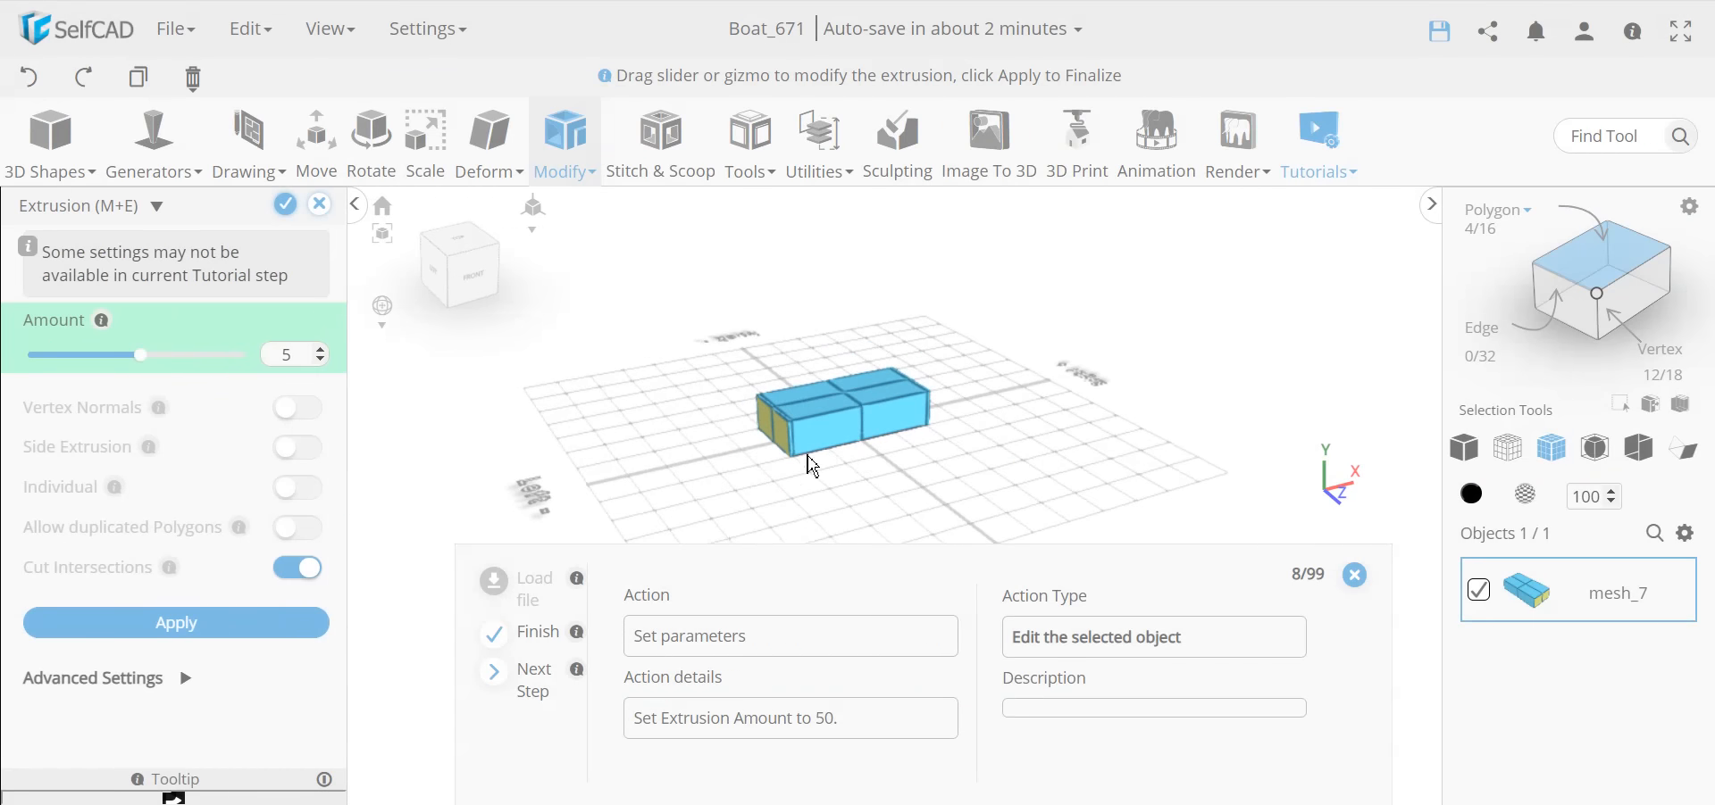
double_click(304, 346)
key("Return")
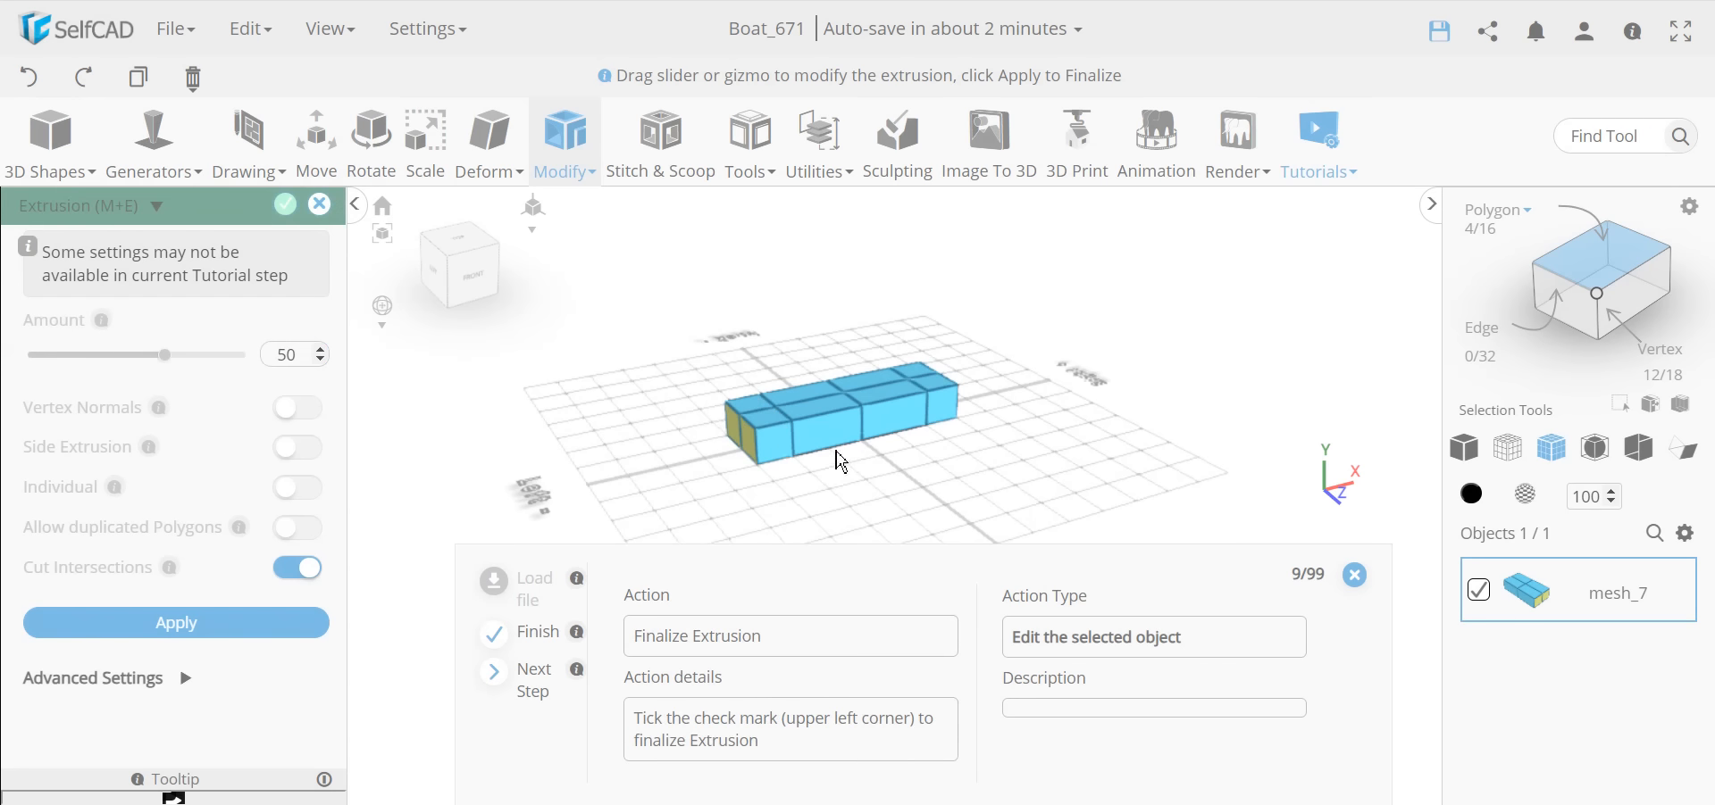
left_click_drag(865, 469, 784, 476)
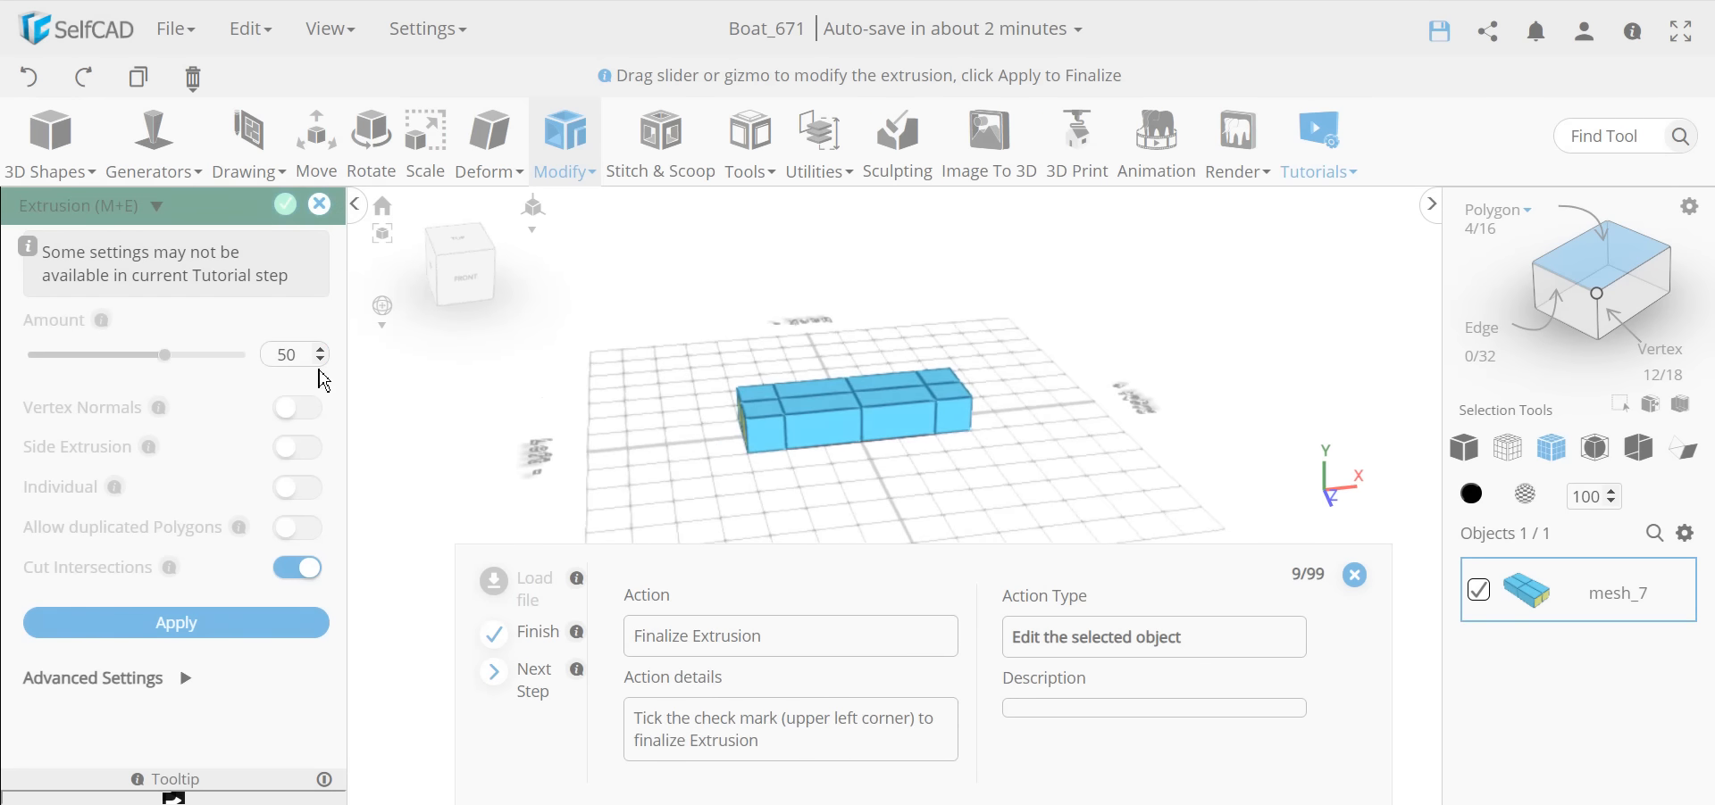
left_click(286, 206)
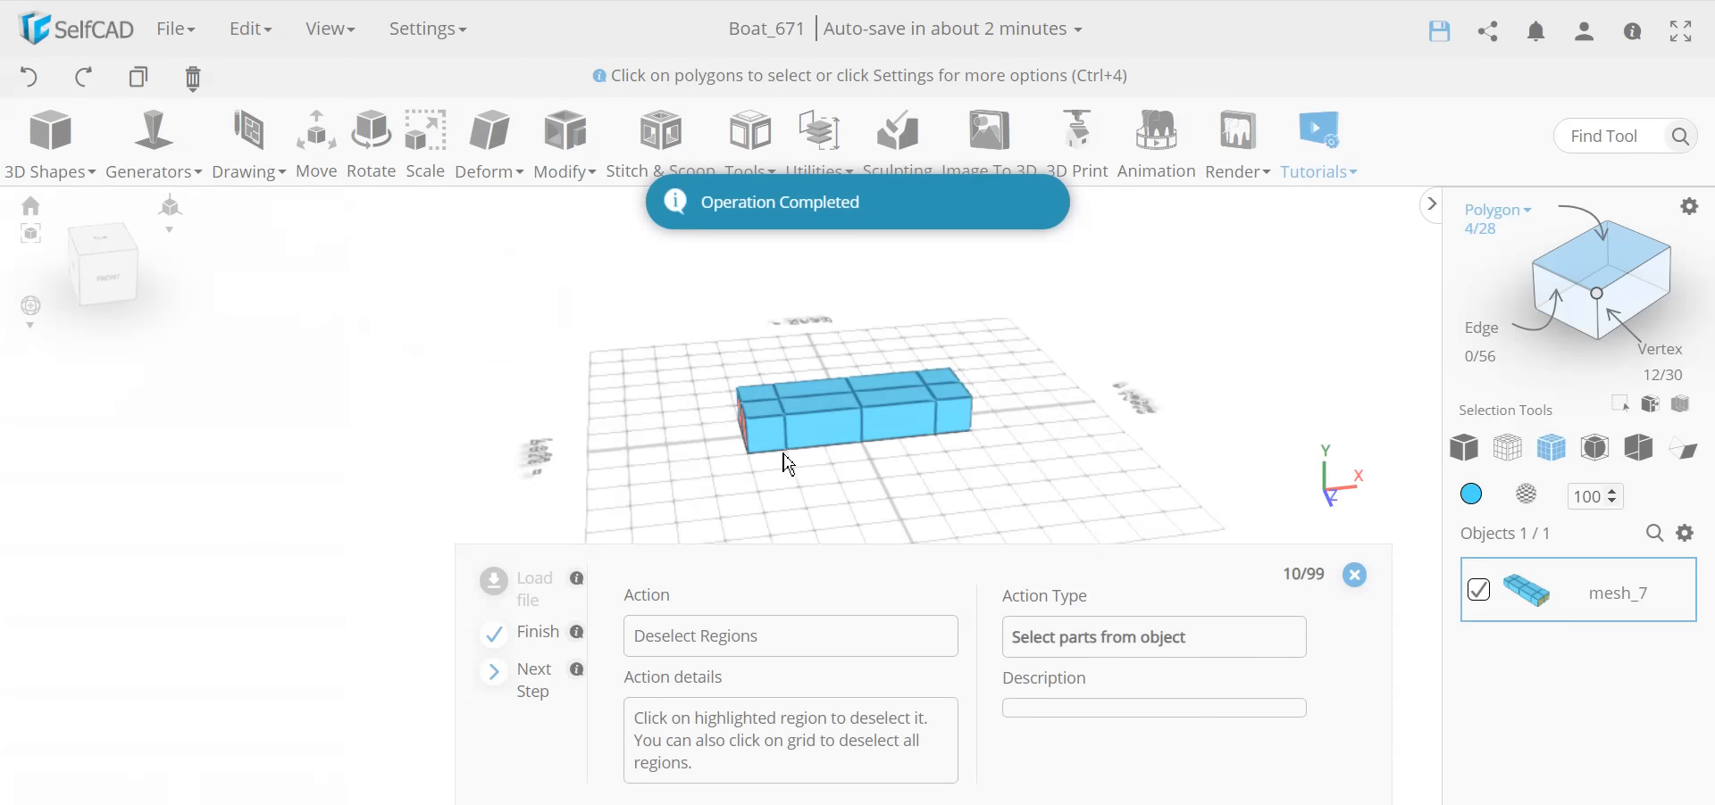
Step: Deselect the polygons on both short ends of the extended box
left_click_drag(872, 520, 819, 520)
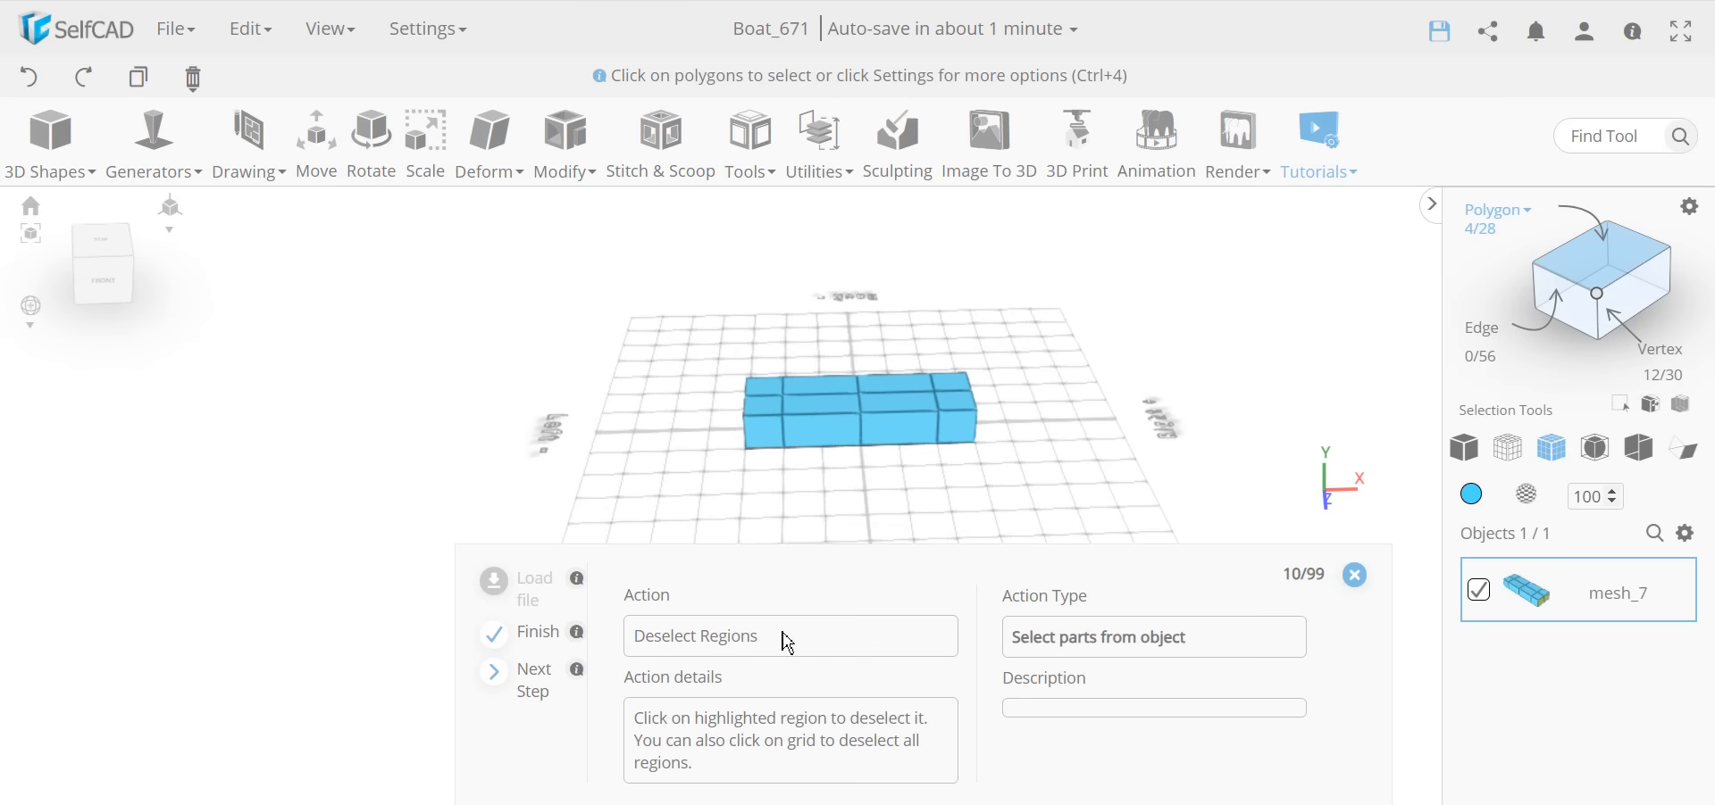
left_click_drag(759, 536, 897, 545)
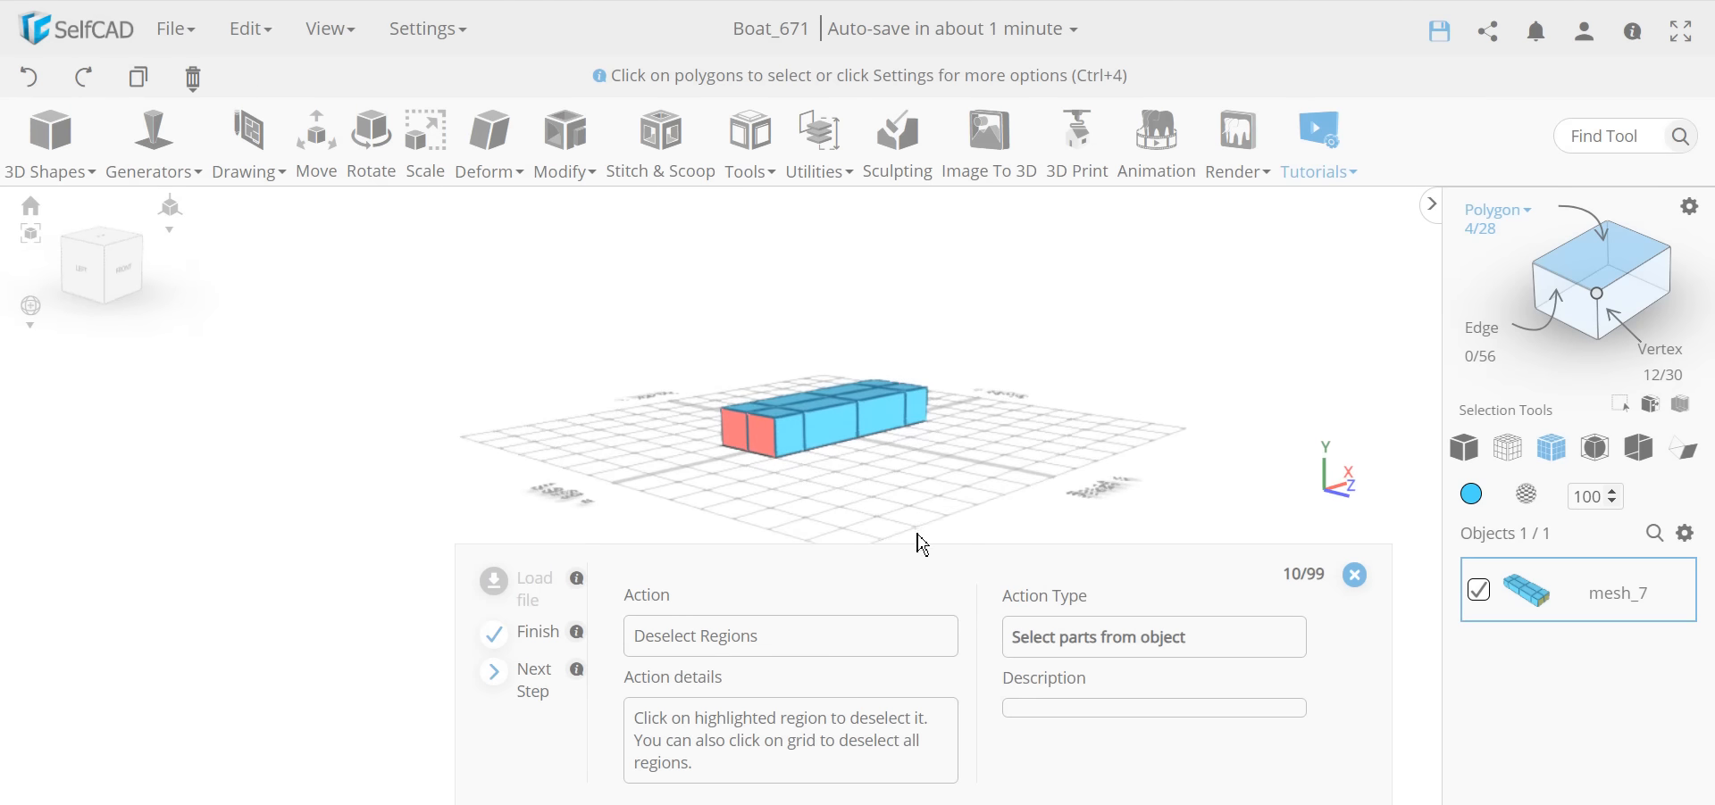
left_click(765, 438)
left_click_drag(1128, 505, 682, 497)
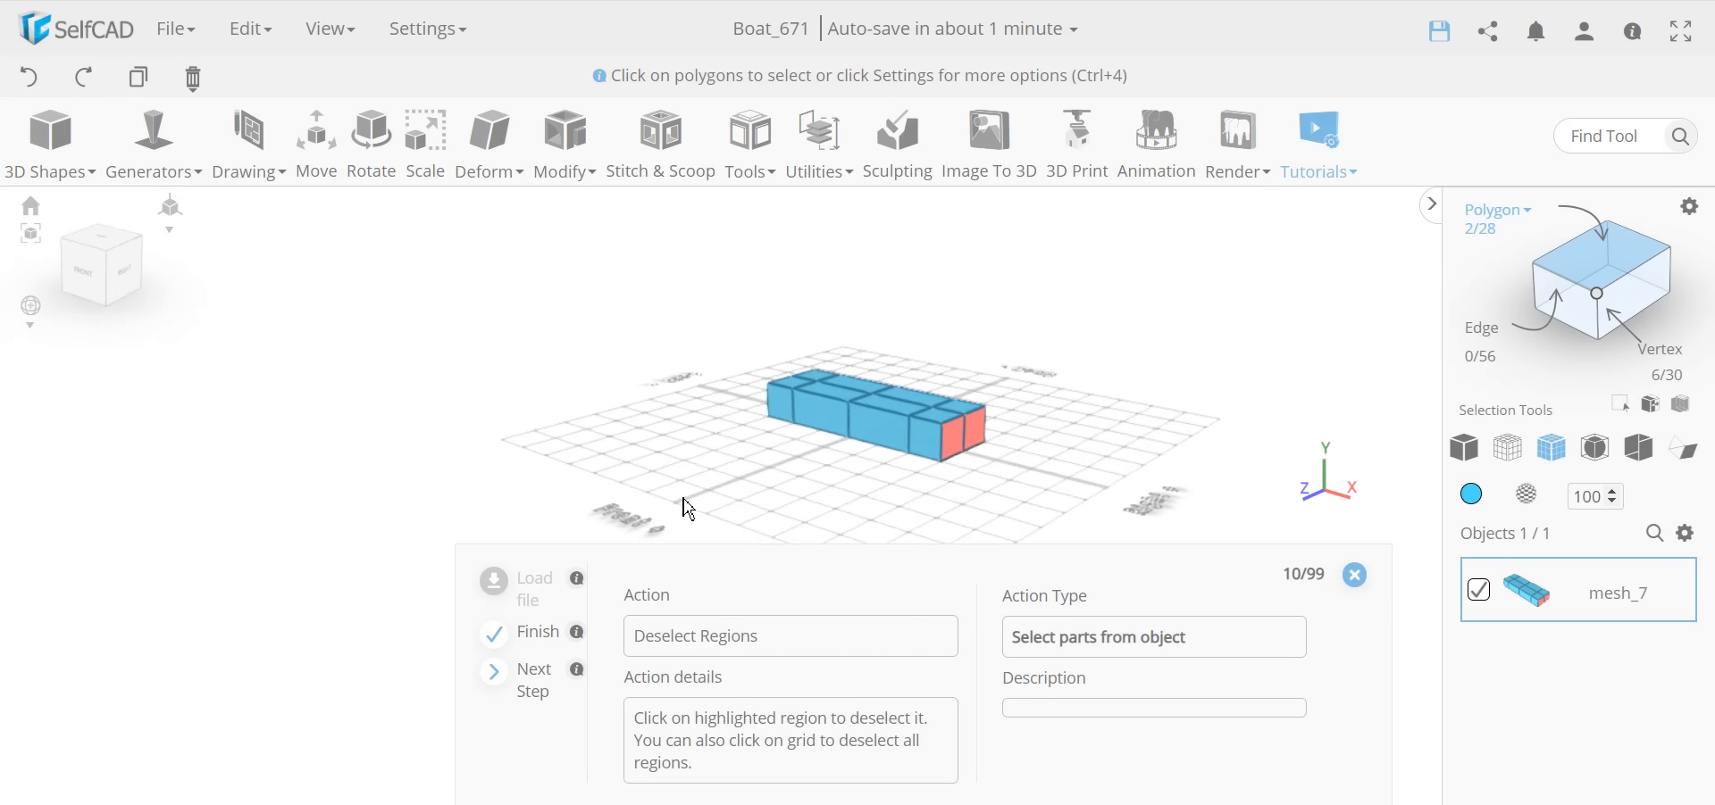
left_click(957, 515)
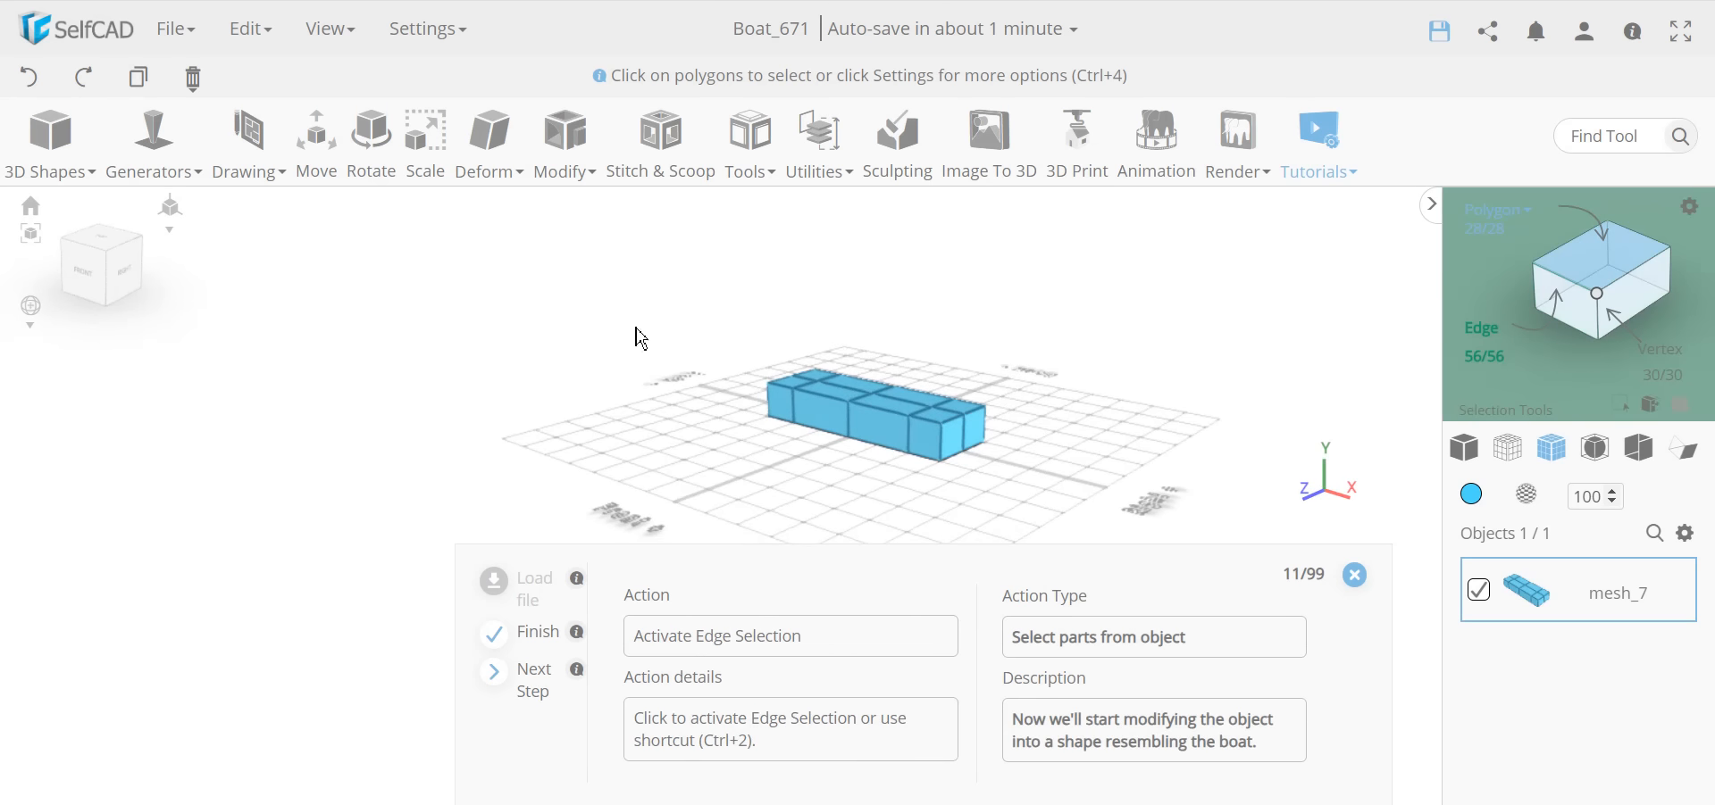
Step: Activate Edge selection and select the middle vertical edge on each short end of the box
left_click_drag(1104, 529, 771, 497)
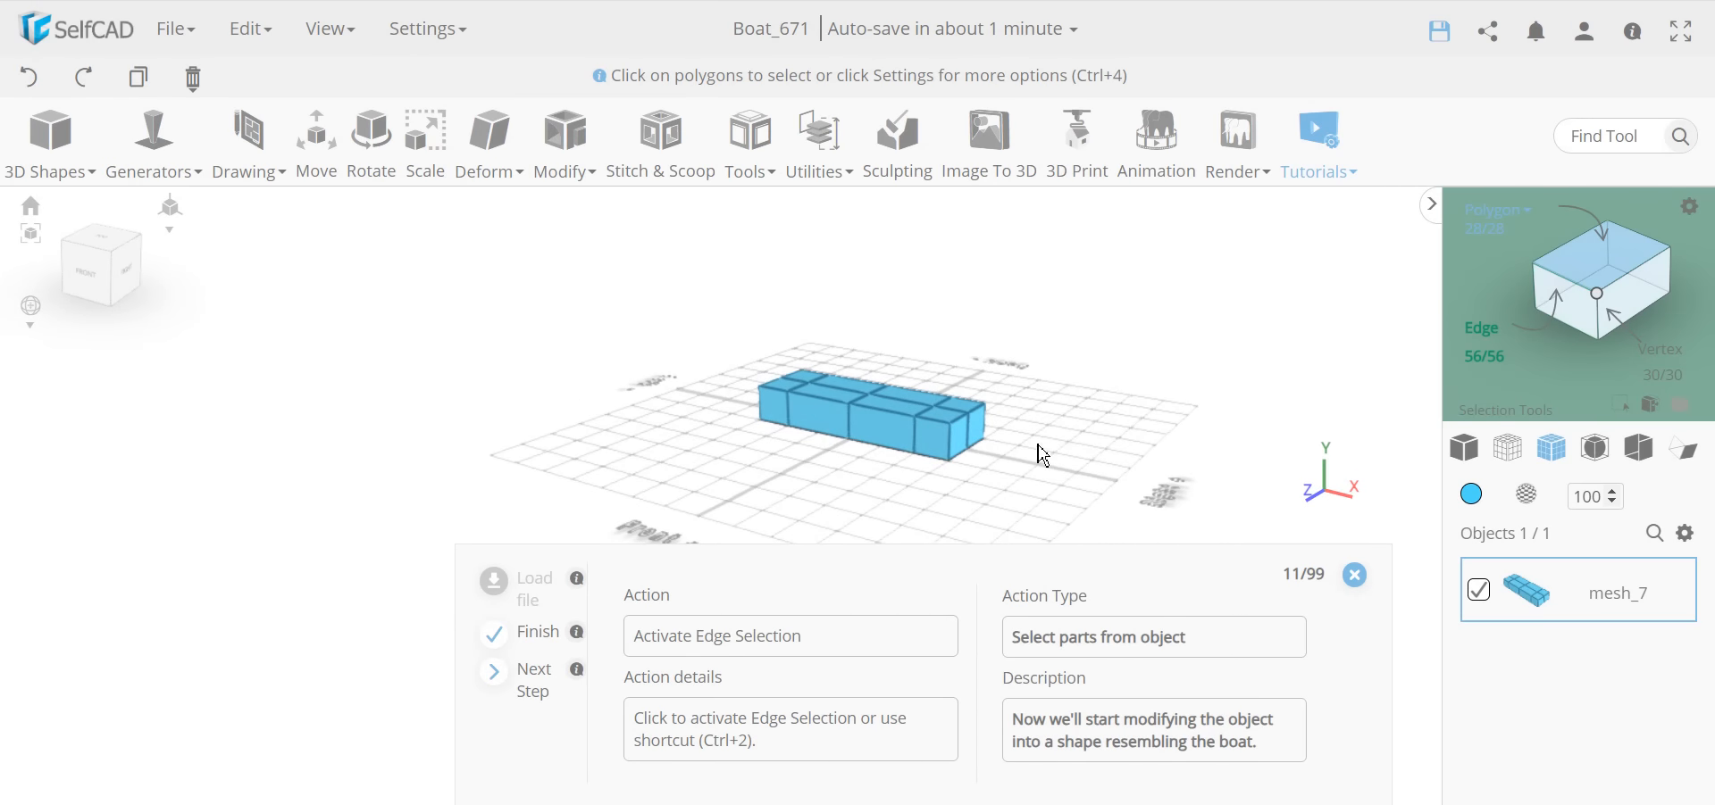
left_click(1486, 338)
left_click_drag(1041, 497, 734, 496)
left_click(971, 449)
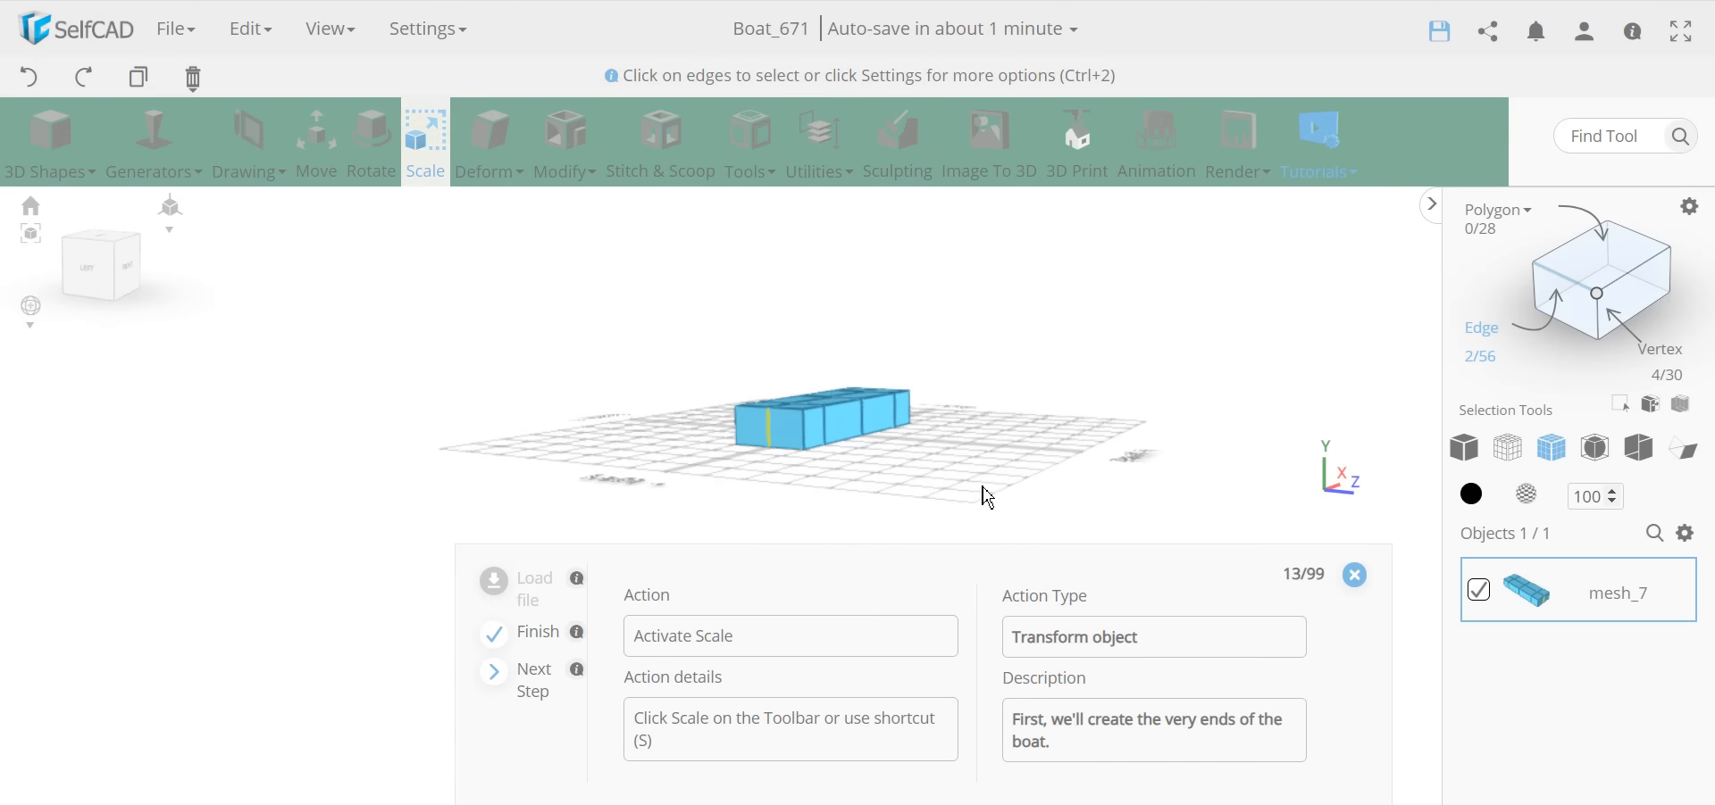
Step: Scale the two selected end edges to an X size of 400 to form the pointed ends of the boat
left_click_drag(987, 489, 762, 479)
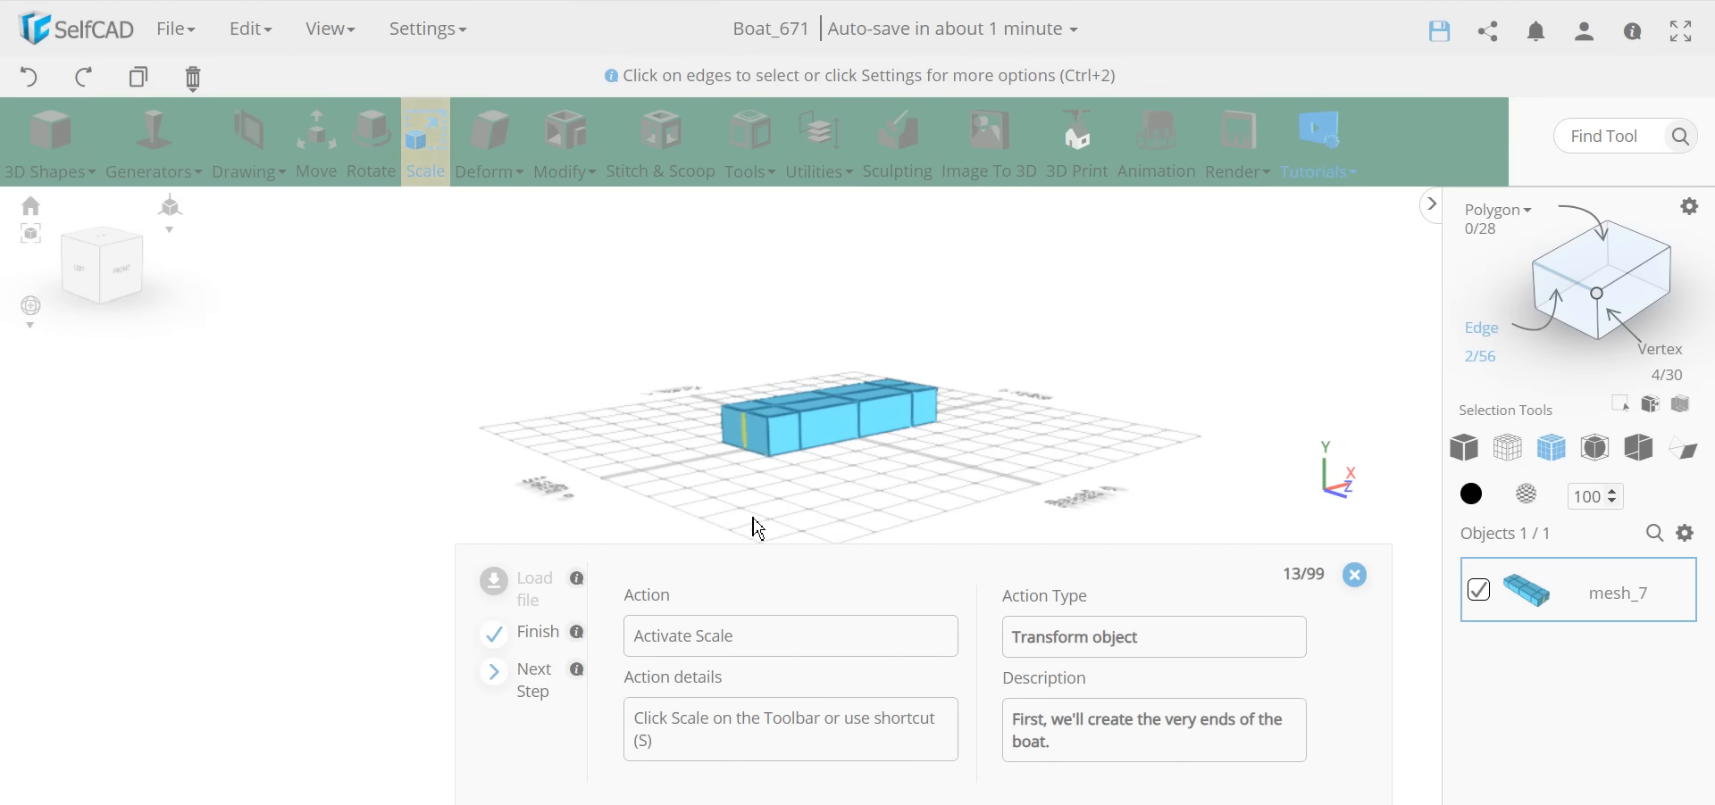
left_click_drag(735, 501, 818, 402)
left_click_drag(968, 509, 814, 526)
left_click_drag(727, 479, 1094, 475)
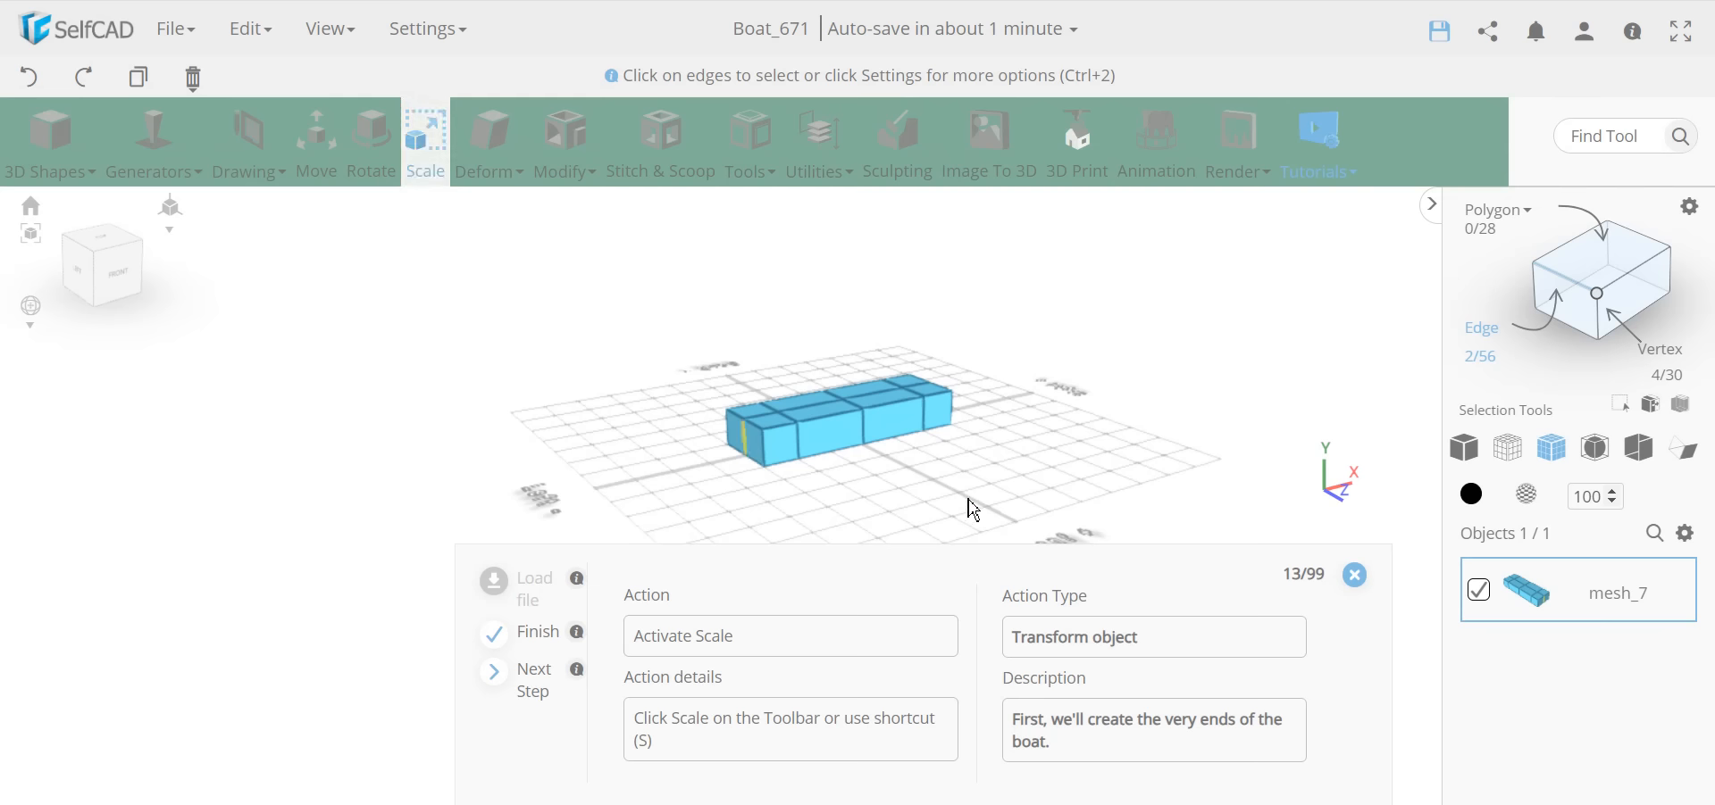
left_click_drag(820, 523, 667, 533)
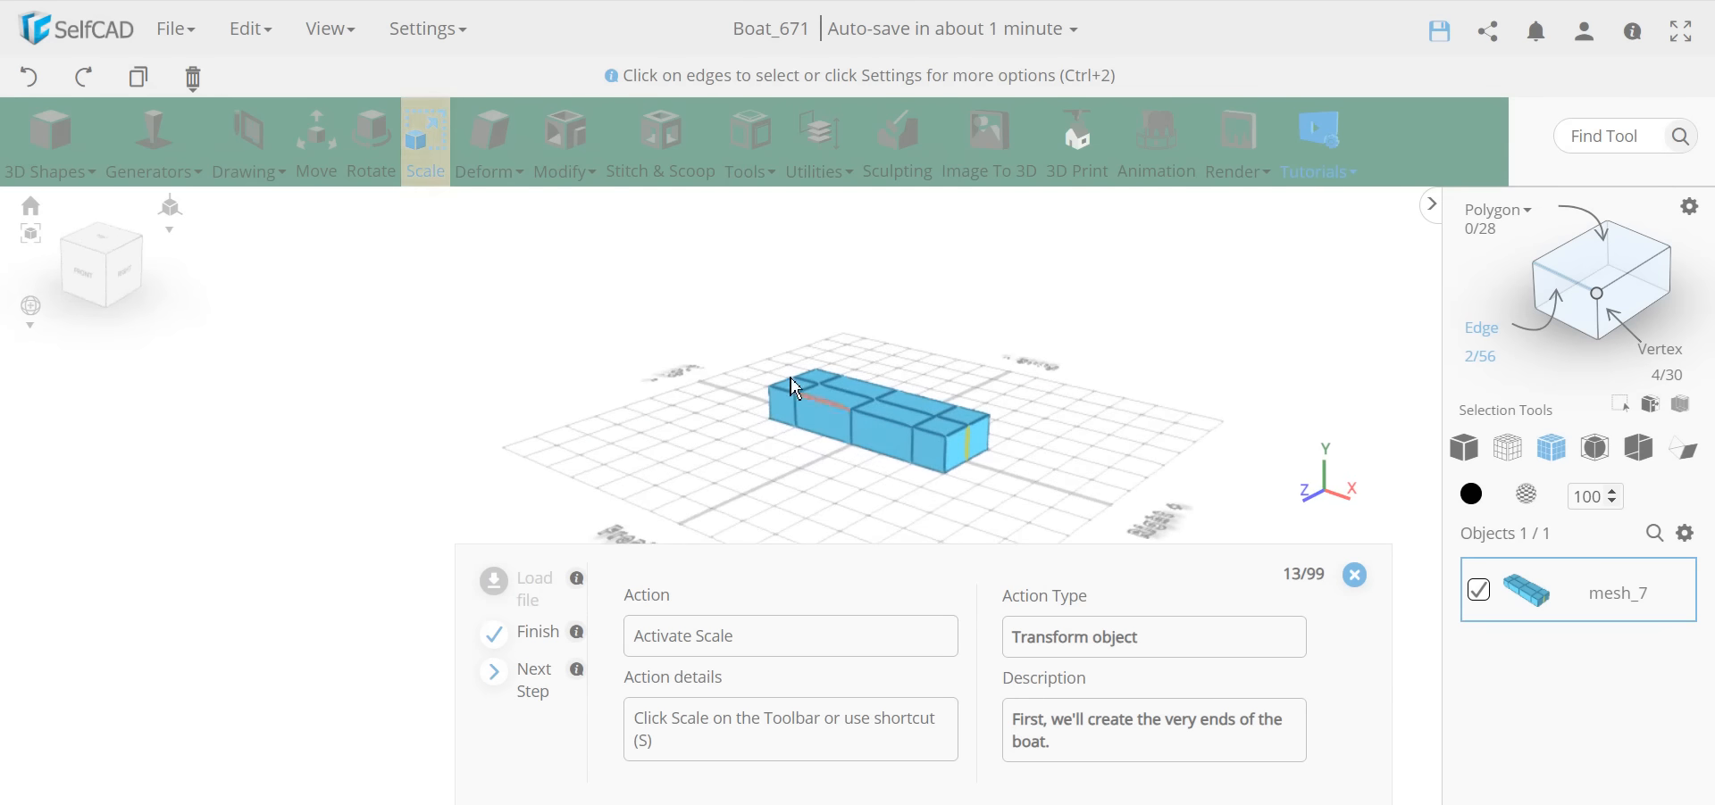
left_click_drag(780, 497, 1160, 513)
left_click(422, 170)
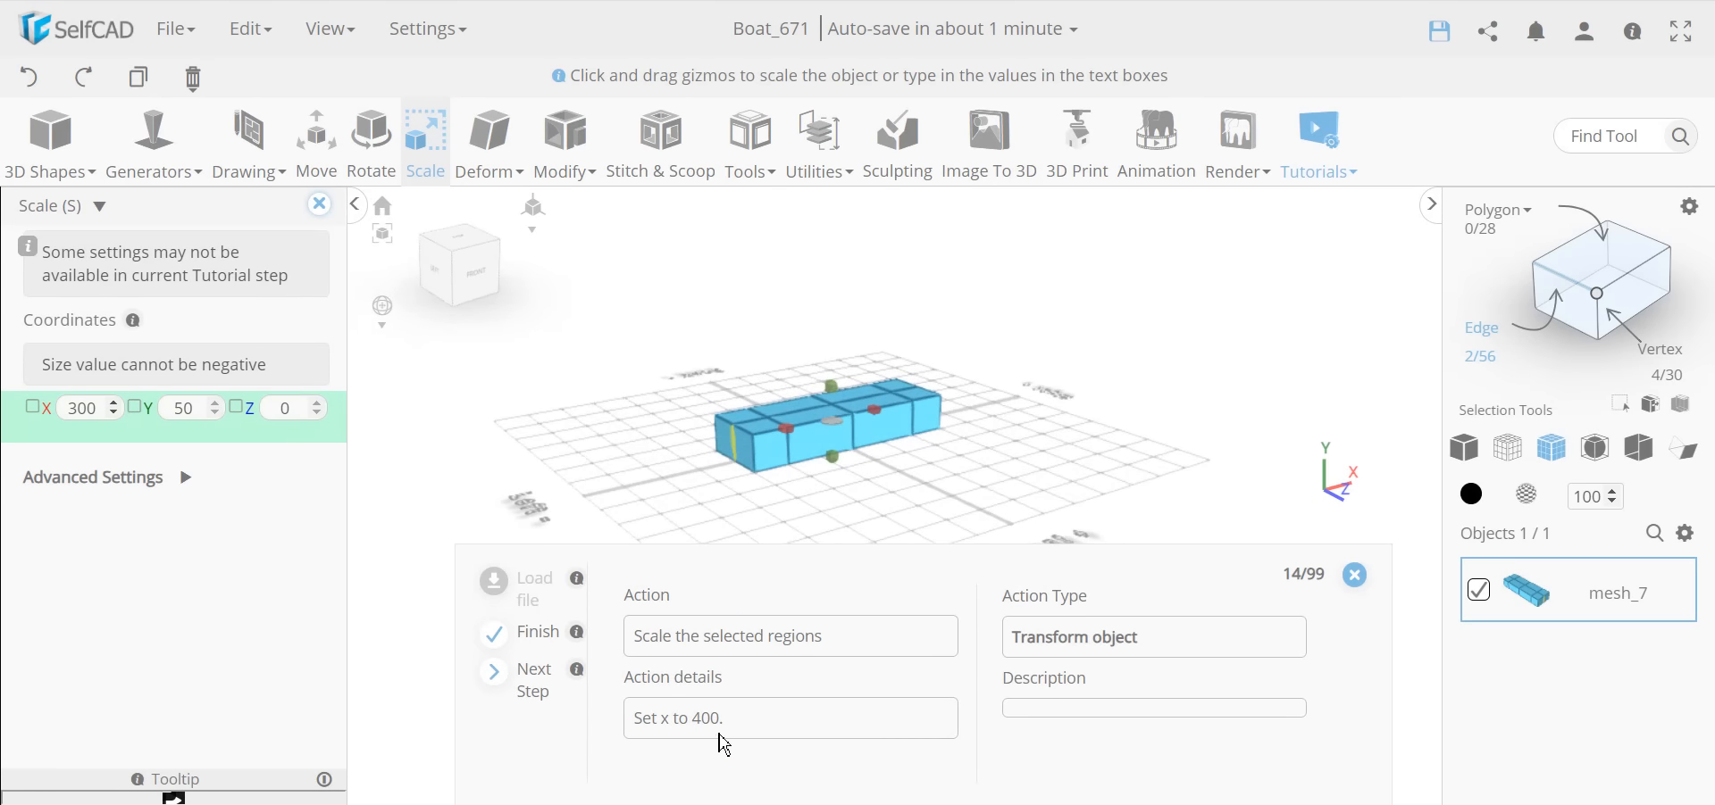
double_click(77, 410)
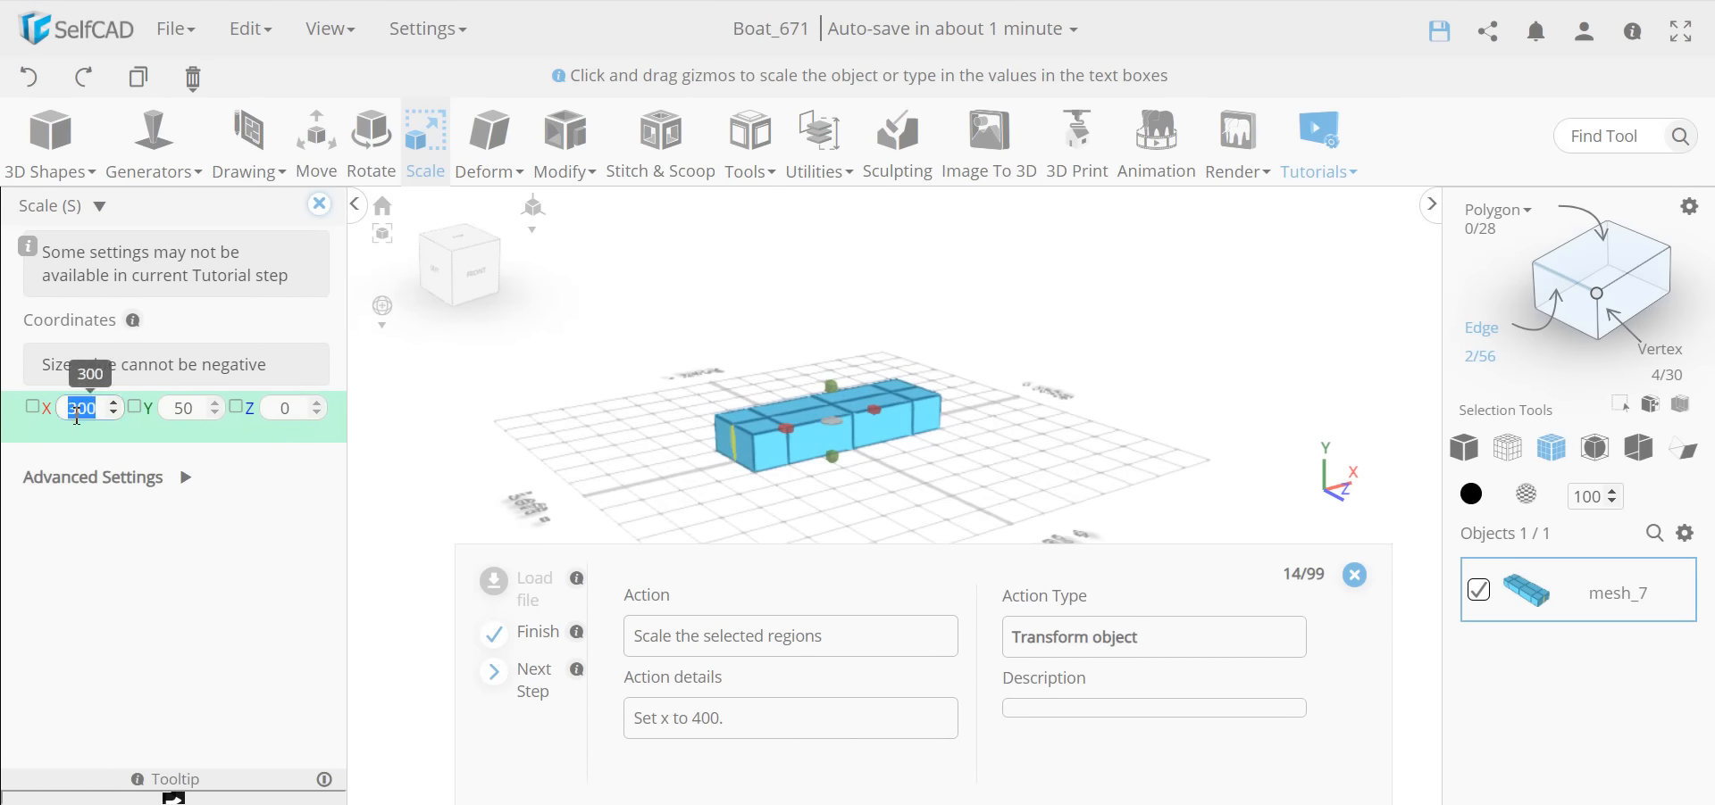
type("400")
key("Return")
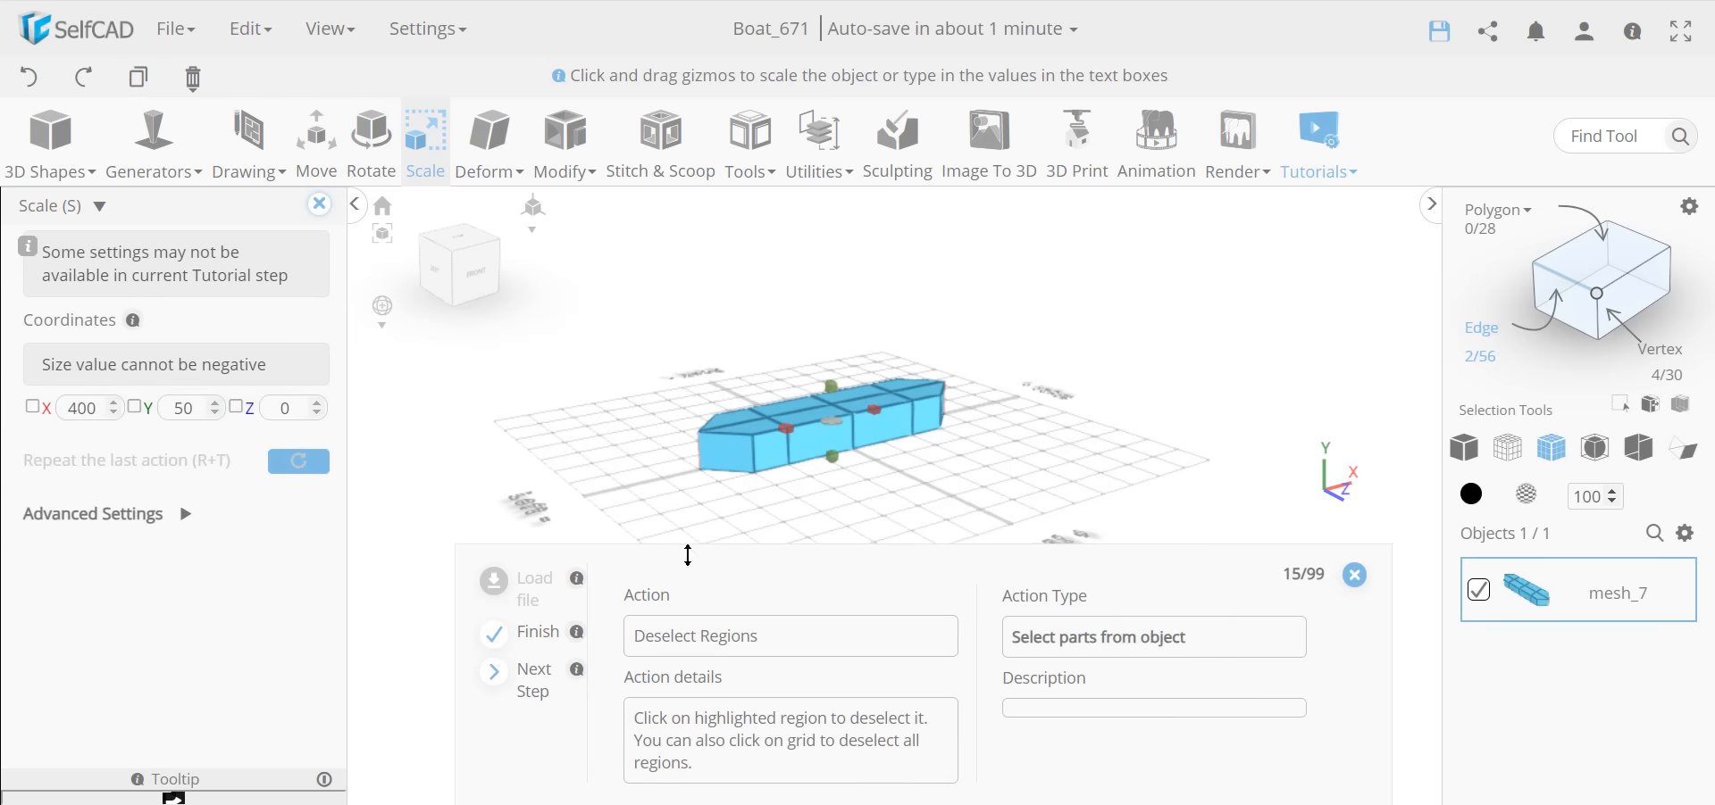
Step: Deselect the end edges and select the three inner vertical edges on each long side of the hull
left_click_drag(687, 529, 915, 518)
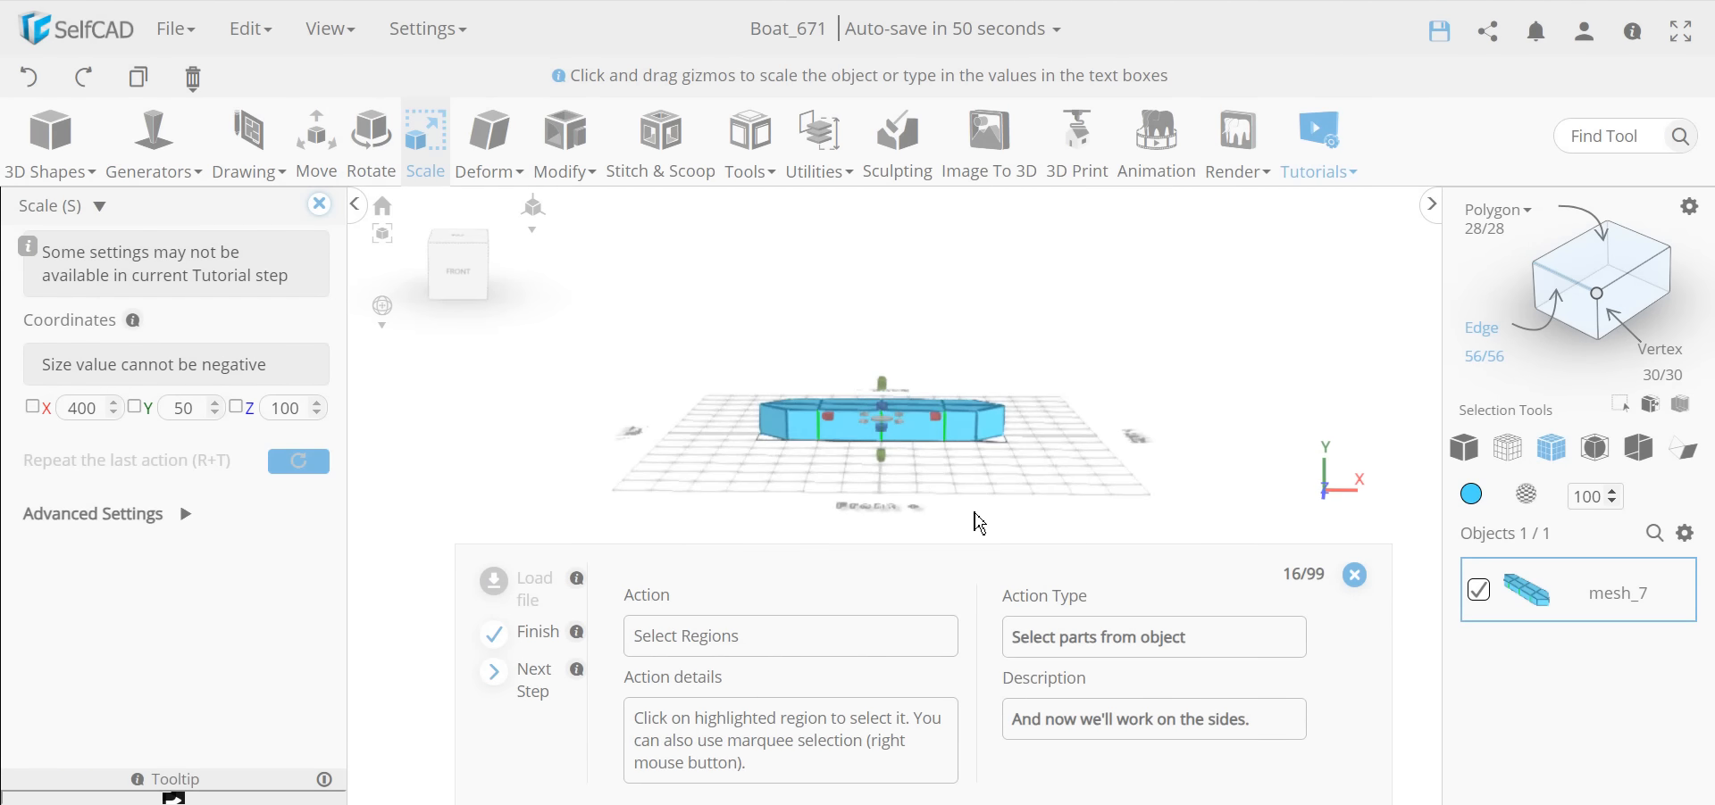
scroll(943, 469, "up", 3)
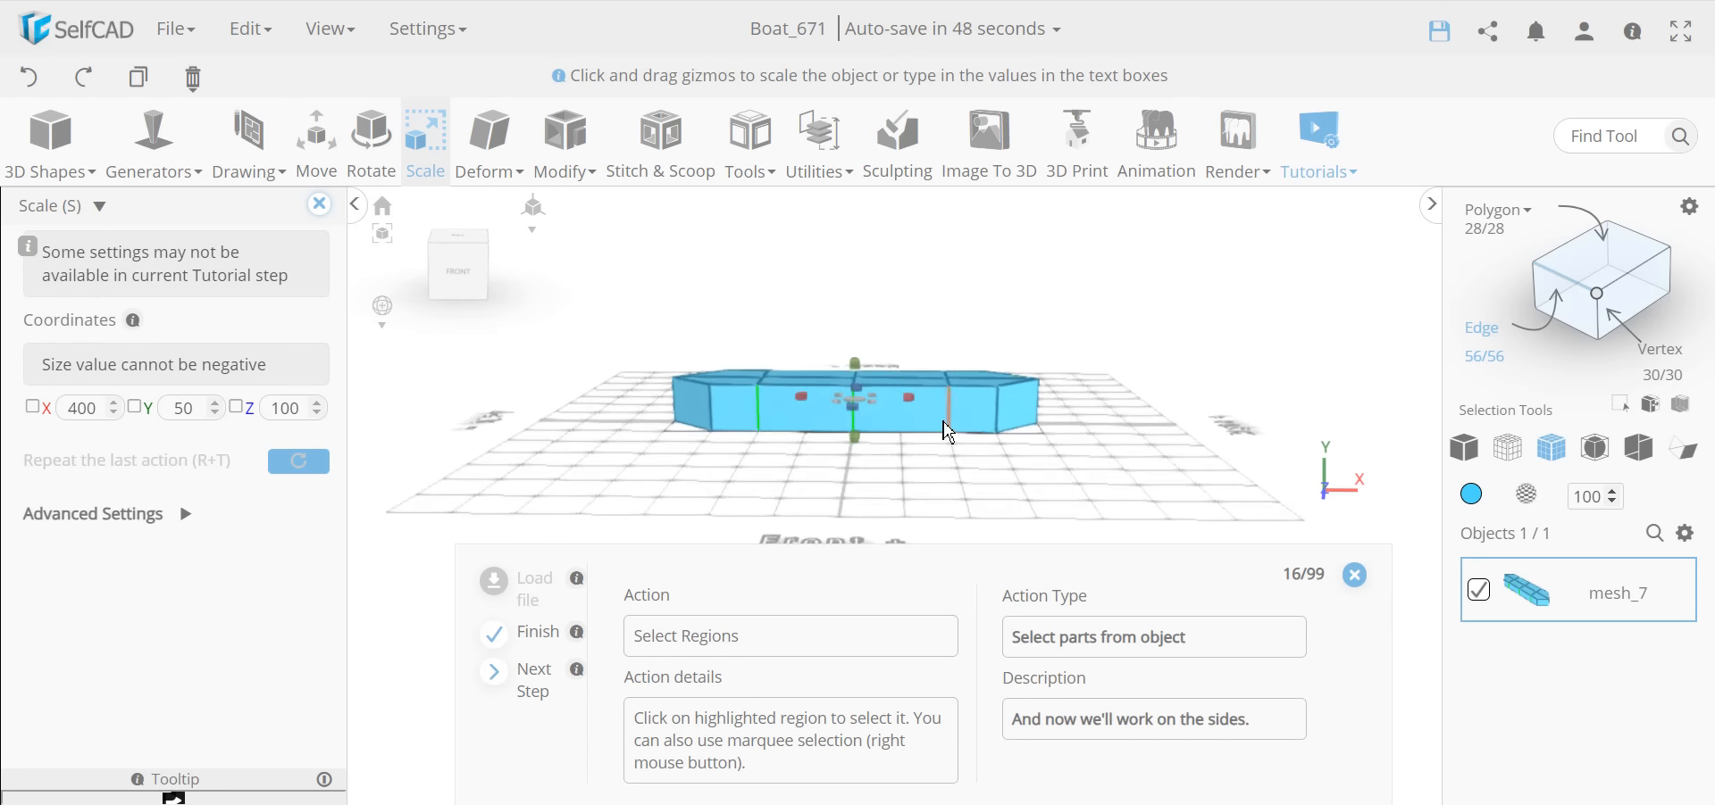
left_click(949, 431)
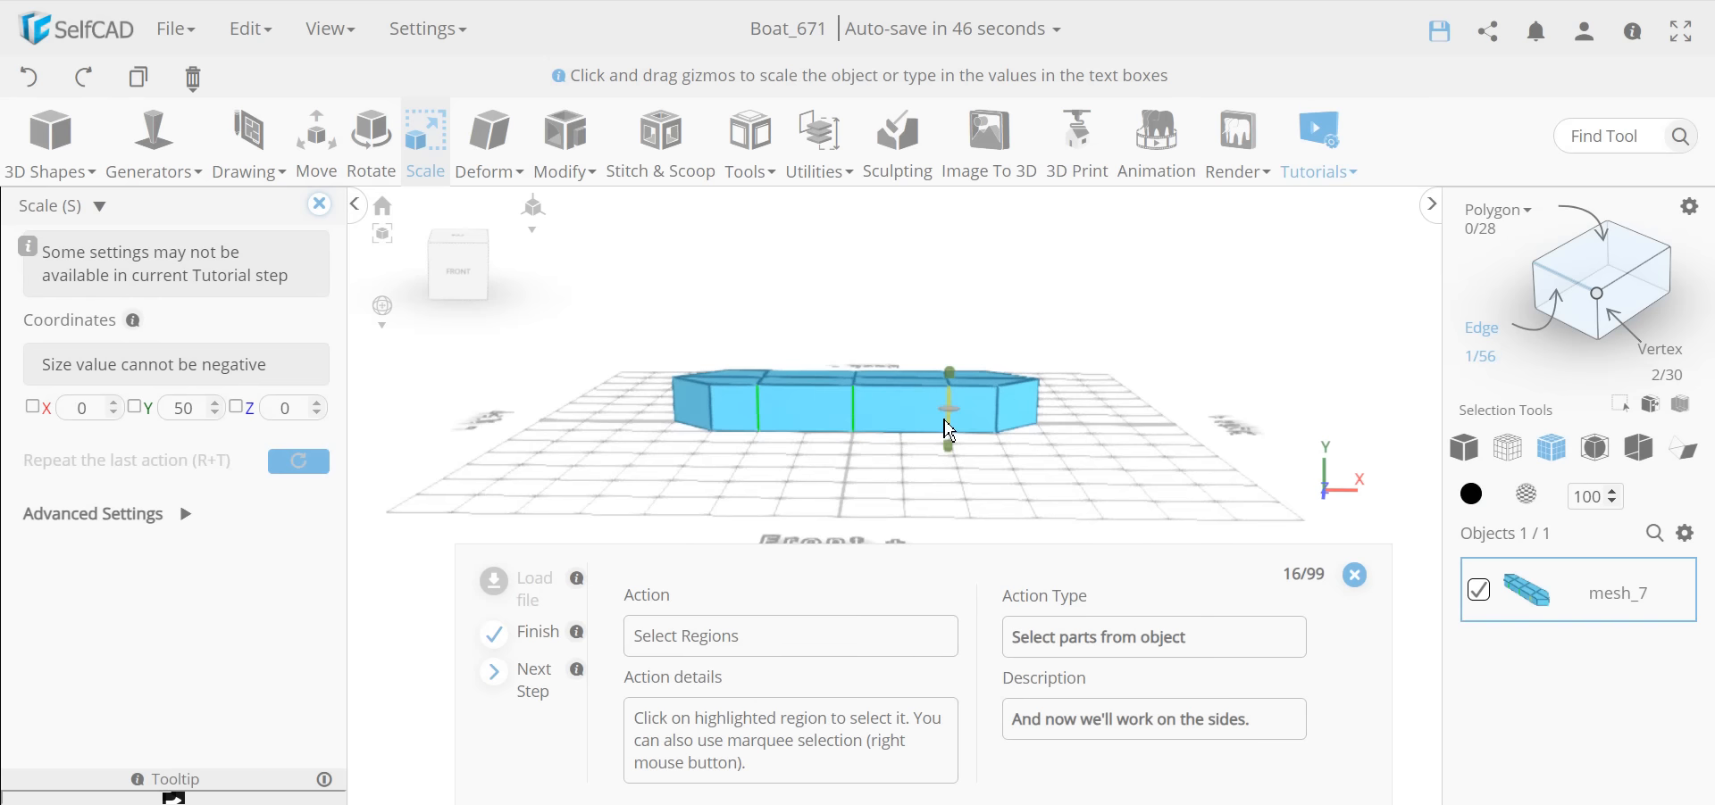
left_click(853, 420)
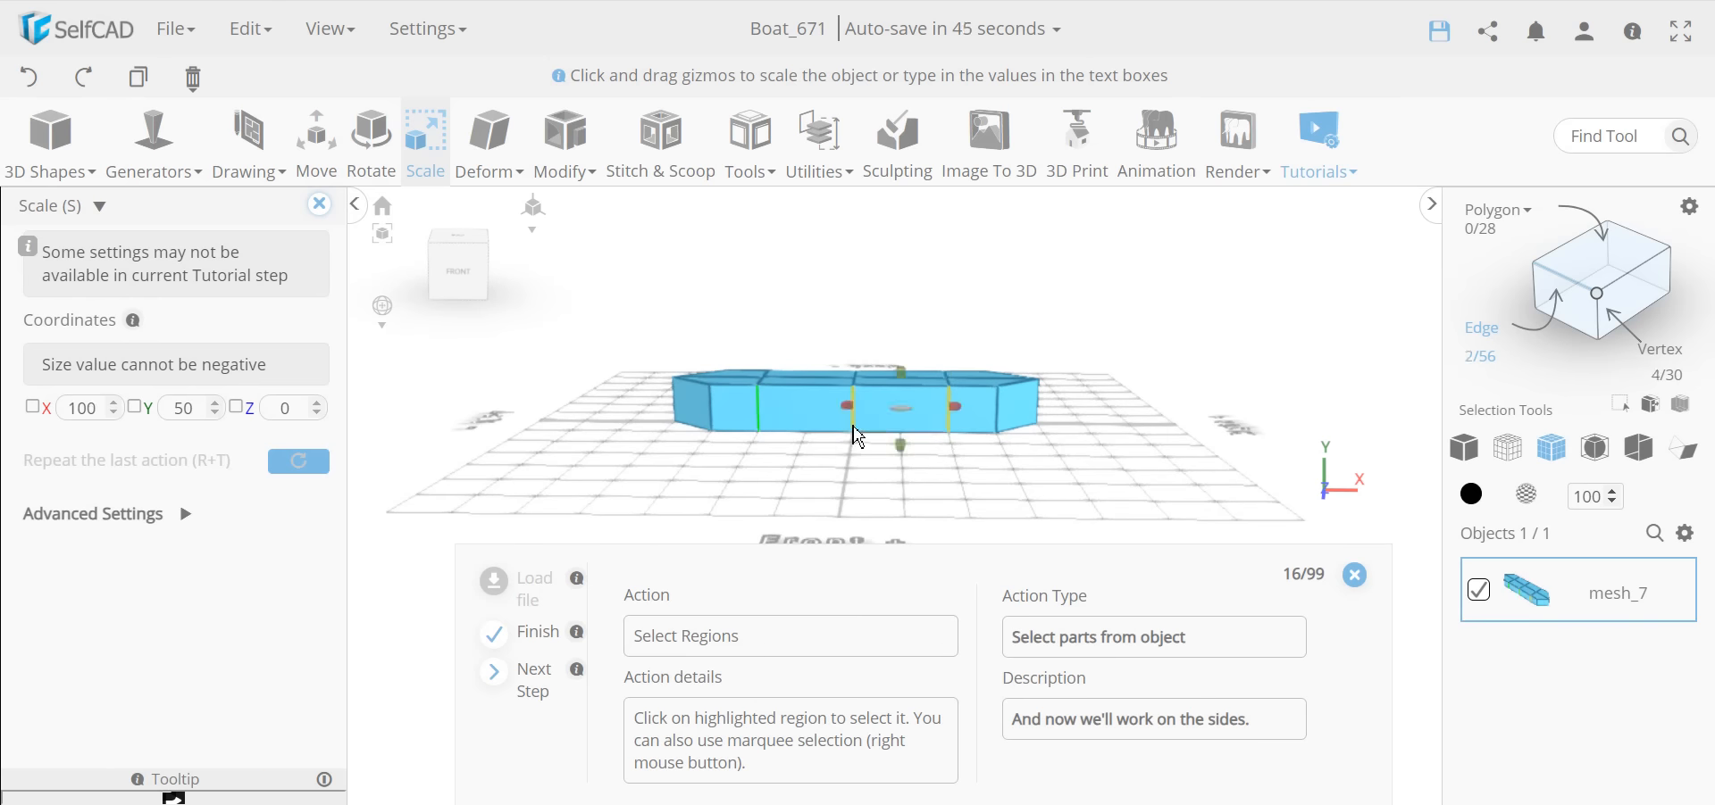
left_click(770, 428)
left_click_drag(1066, 500, 768, 516)
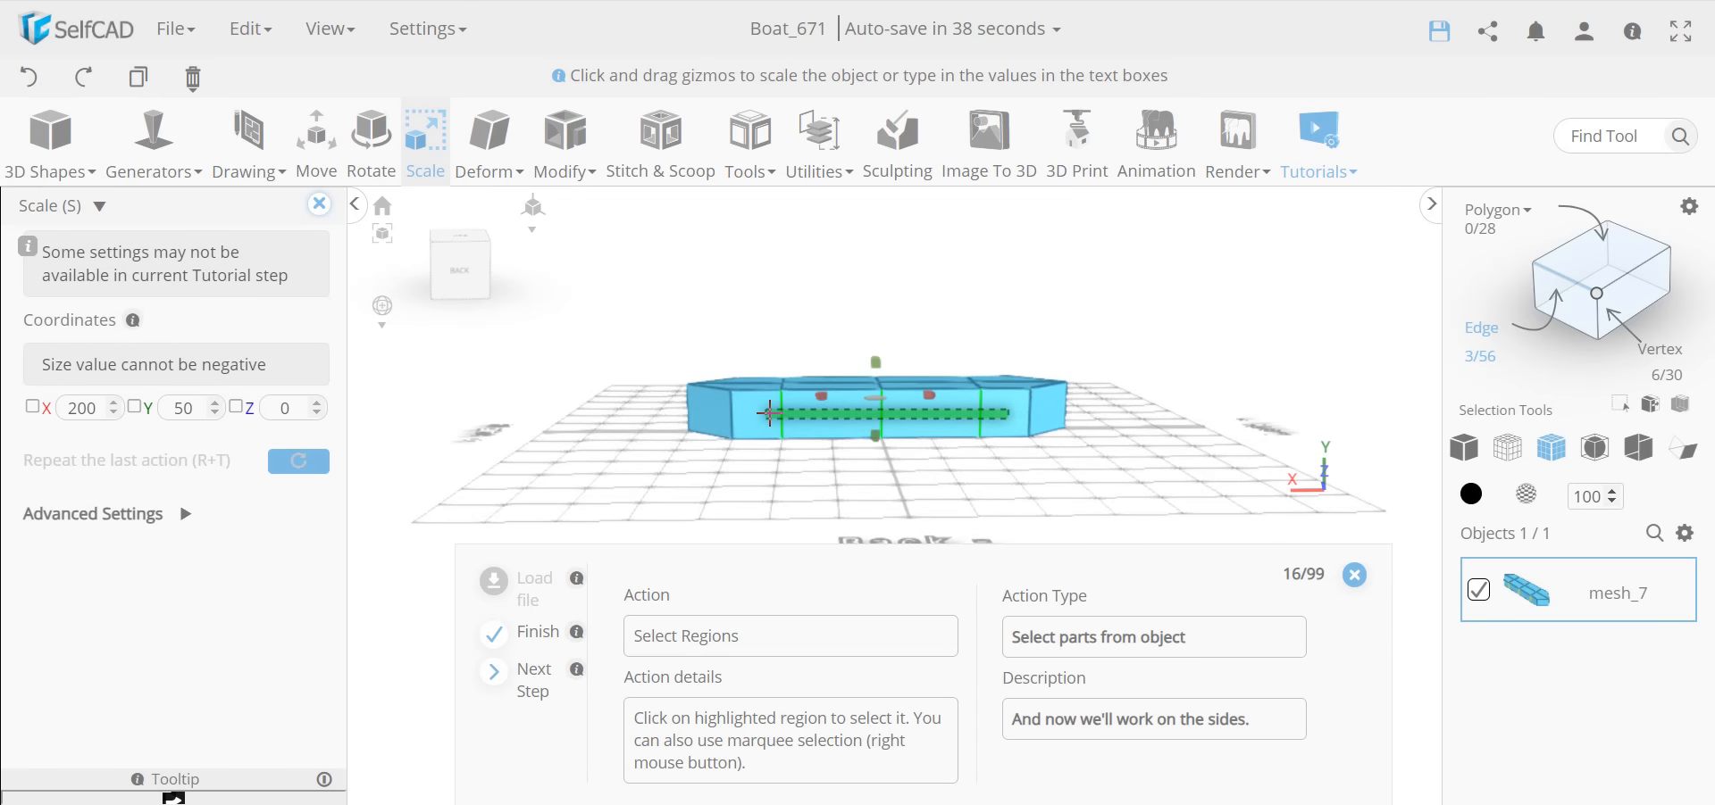
left_click(768, 412)
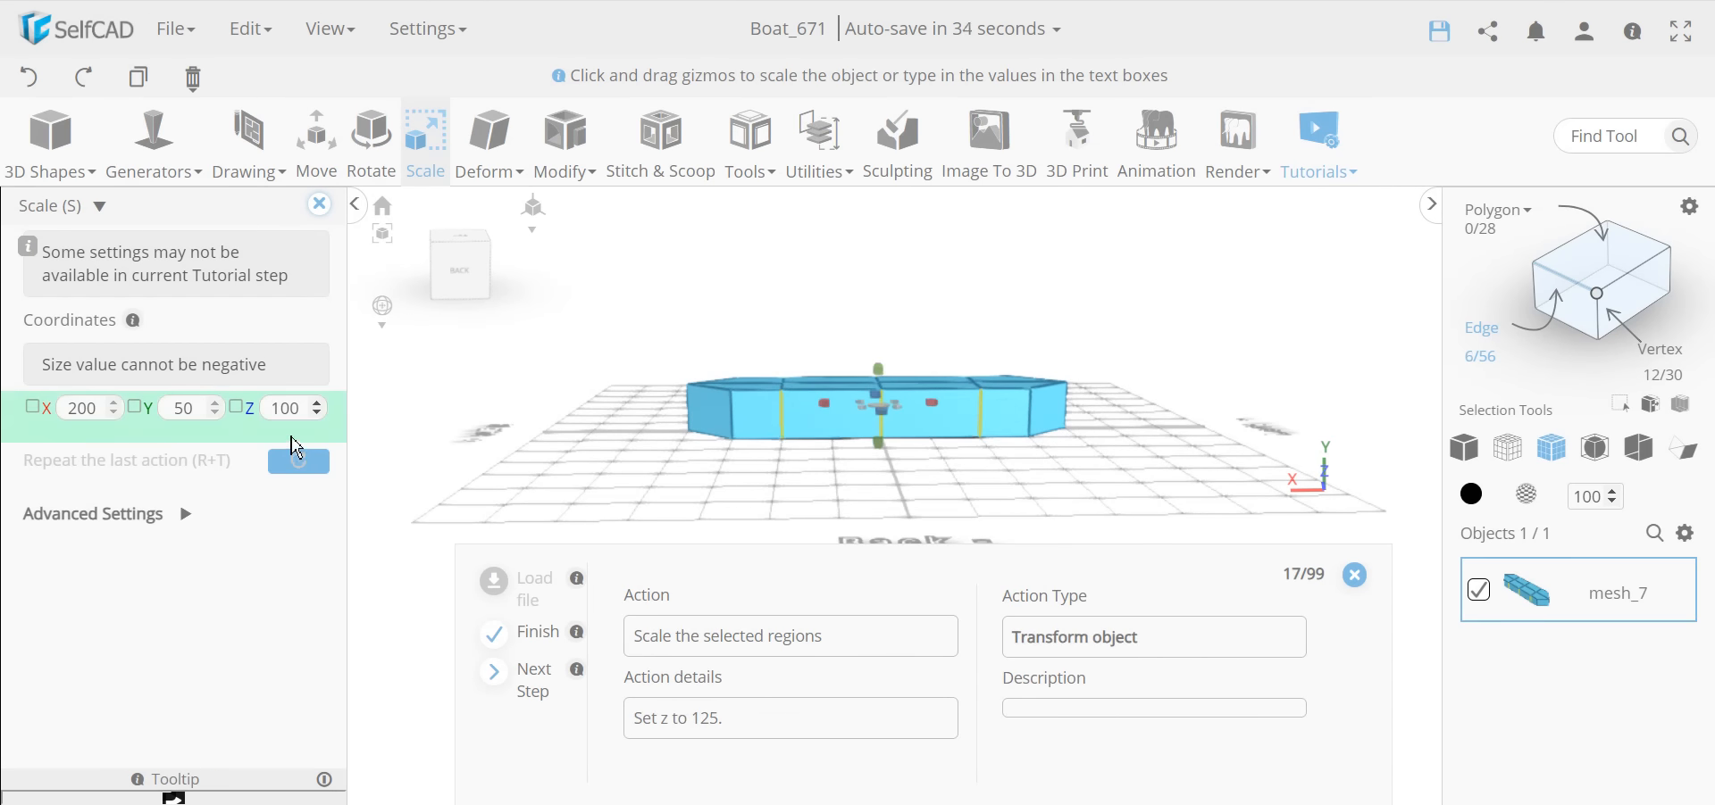
Step: Scale the selected side edges to a Z size of 125 to widen the middle of the hull
double_click(287, 411)
type("125")
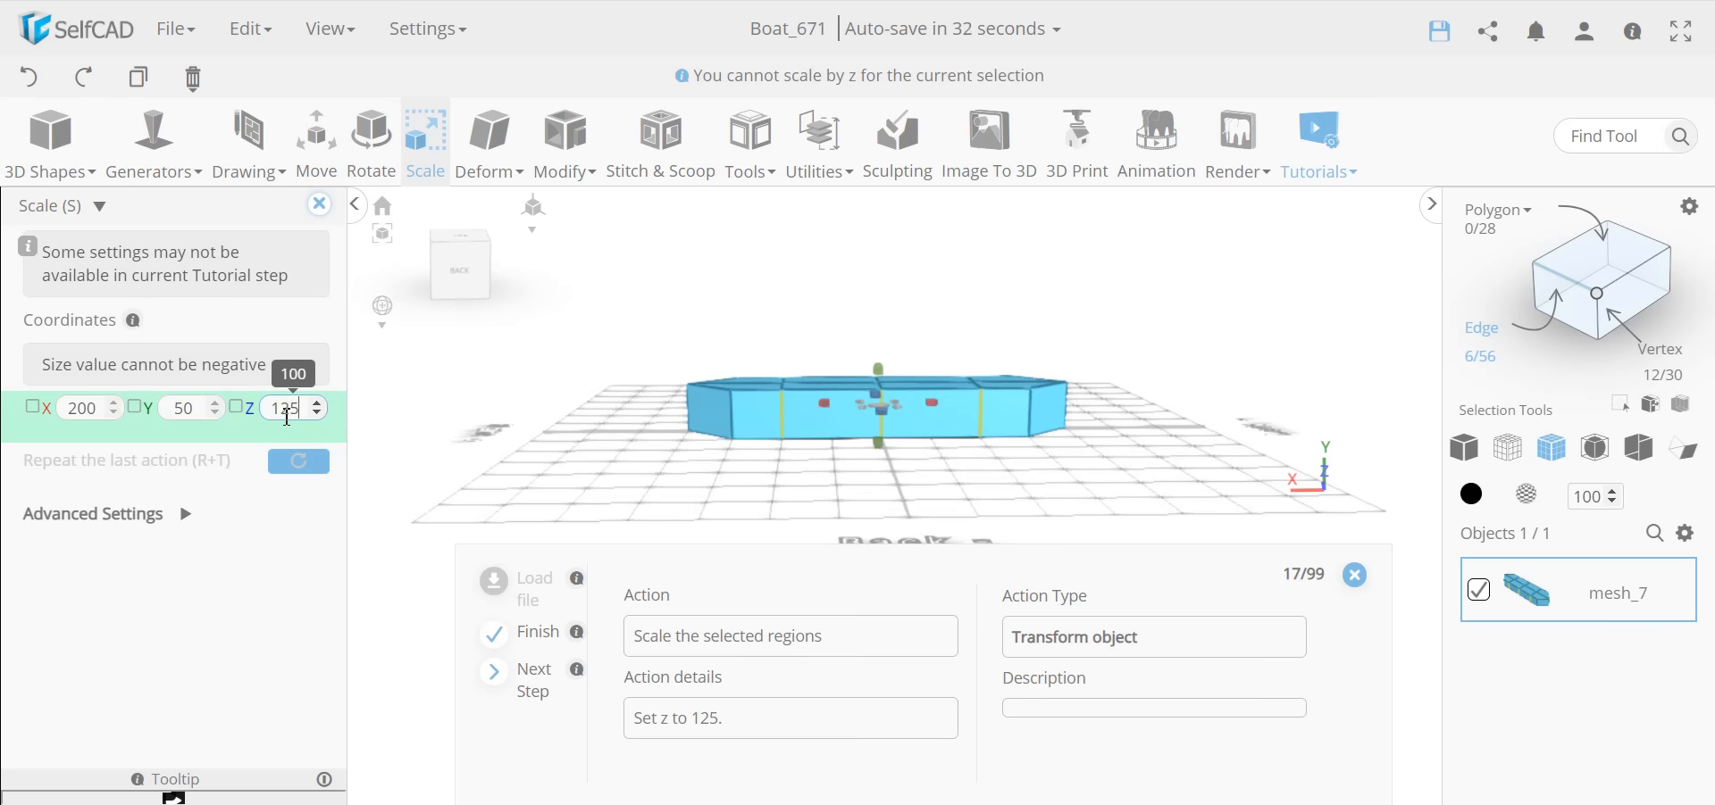
key("Return")
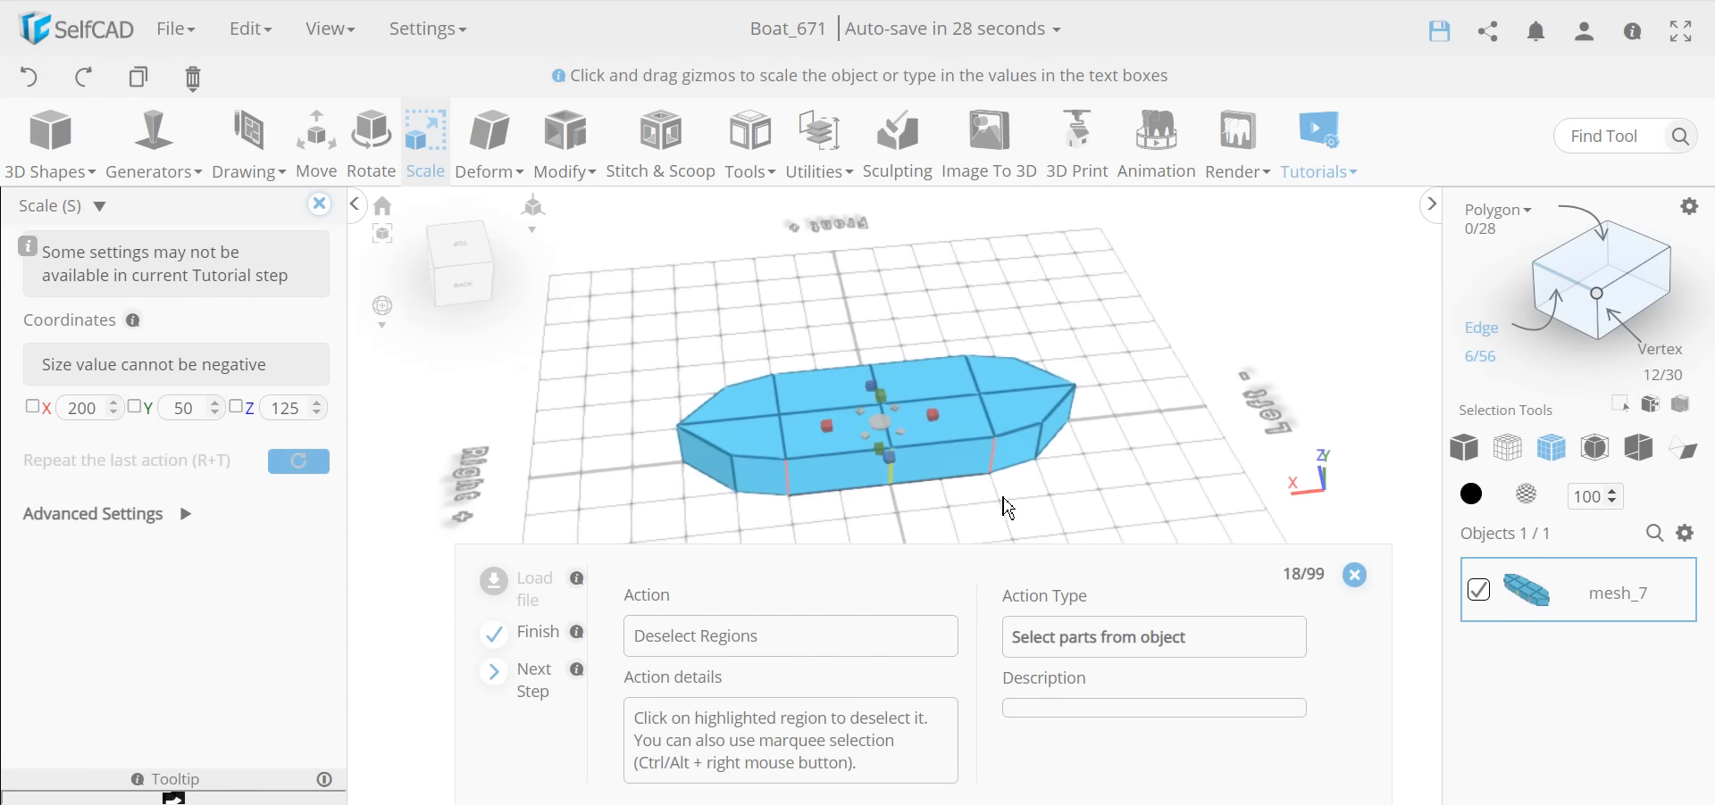
Step: Deselect the four outer side edges of the hull and scale the two remaining middle edges to a Z size of 150
left_click(995, 464)
left_click(789, 482)
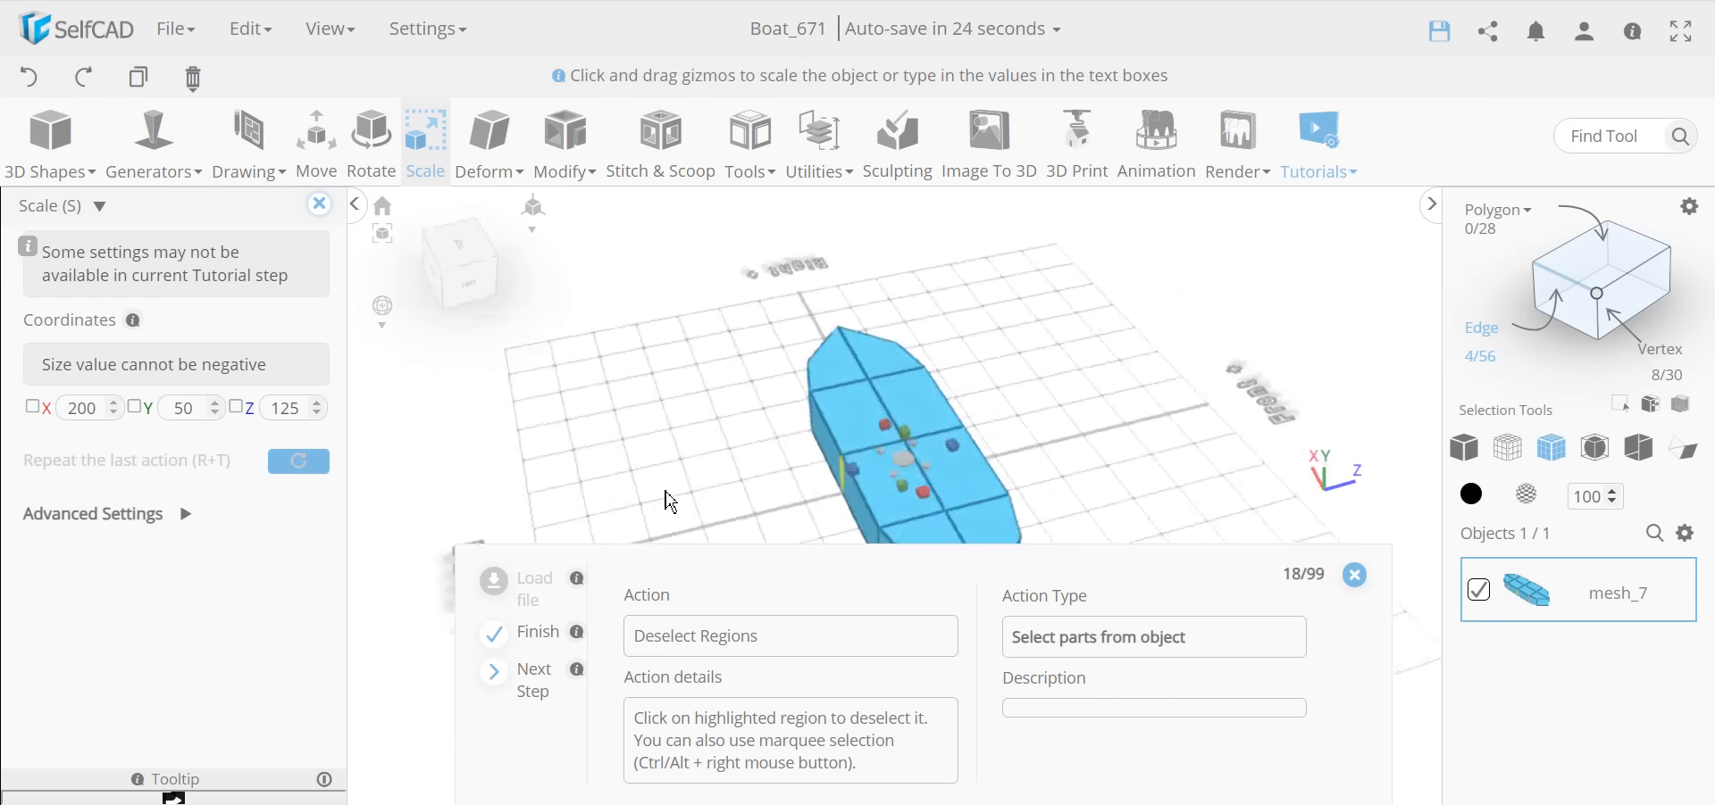
left_click(848, 516)
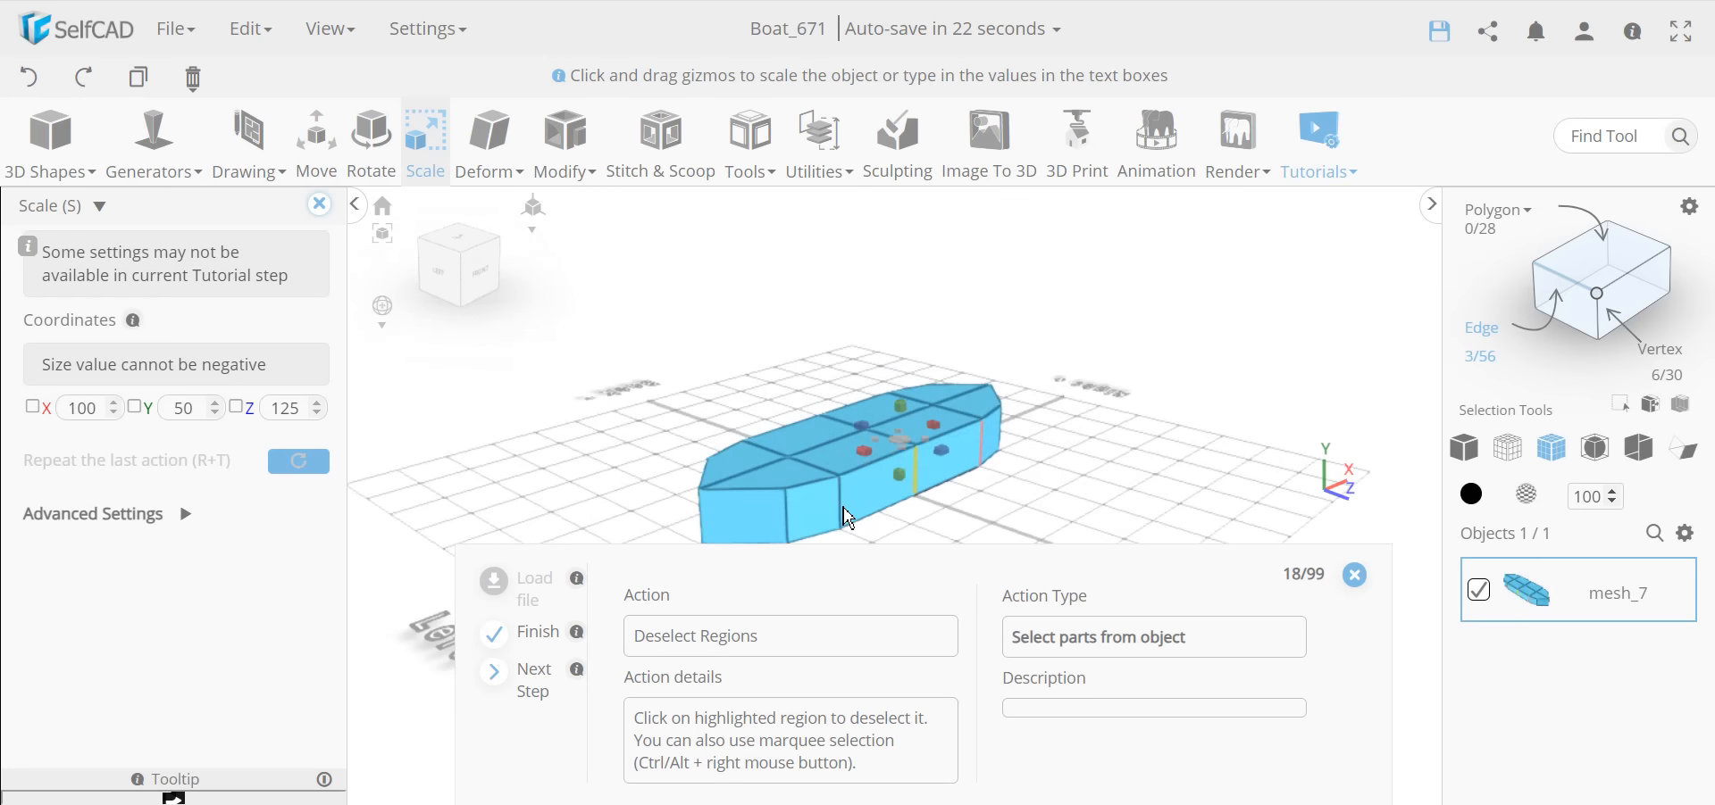
left_click(998, 472)
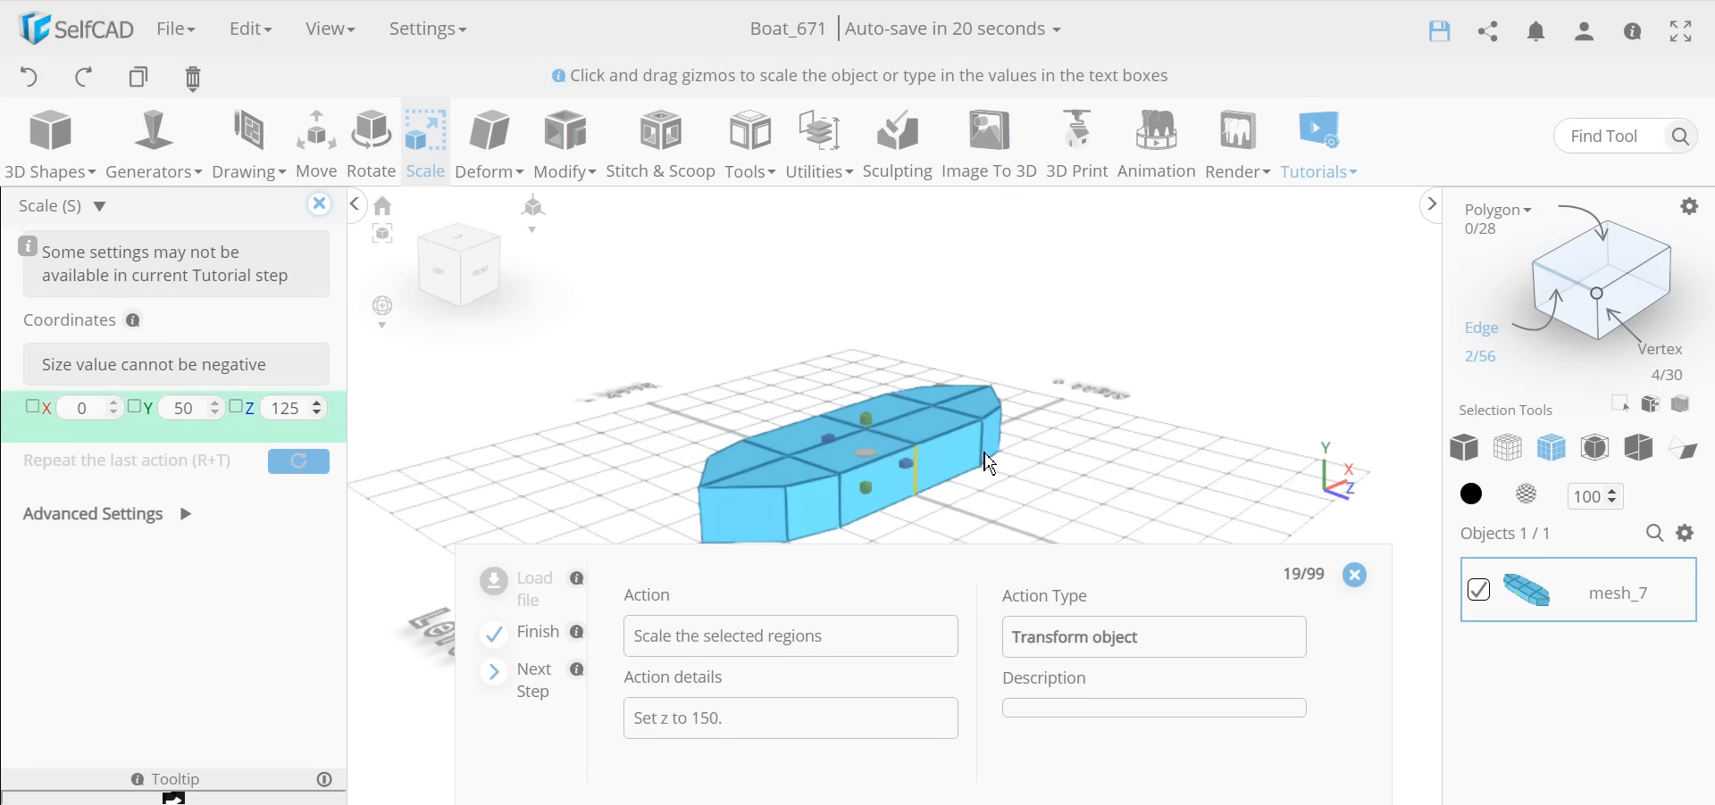
double_click(285, 409)
type("1")
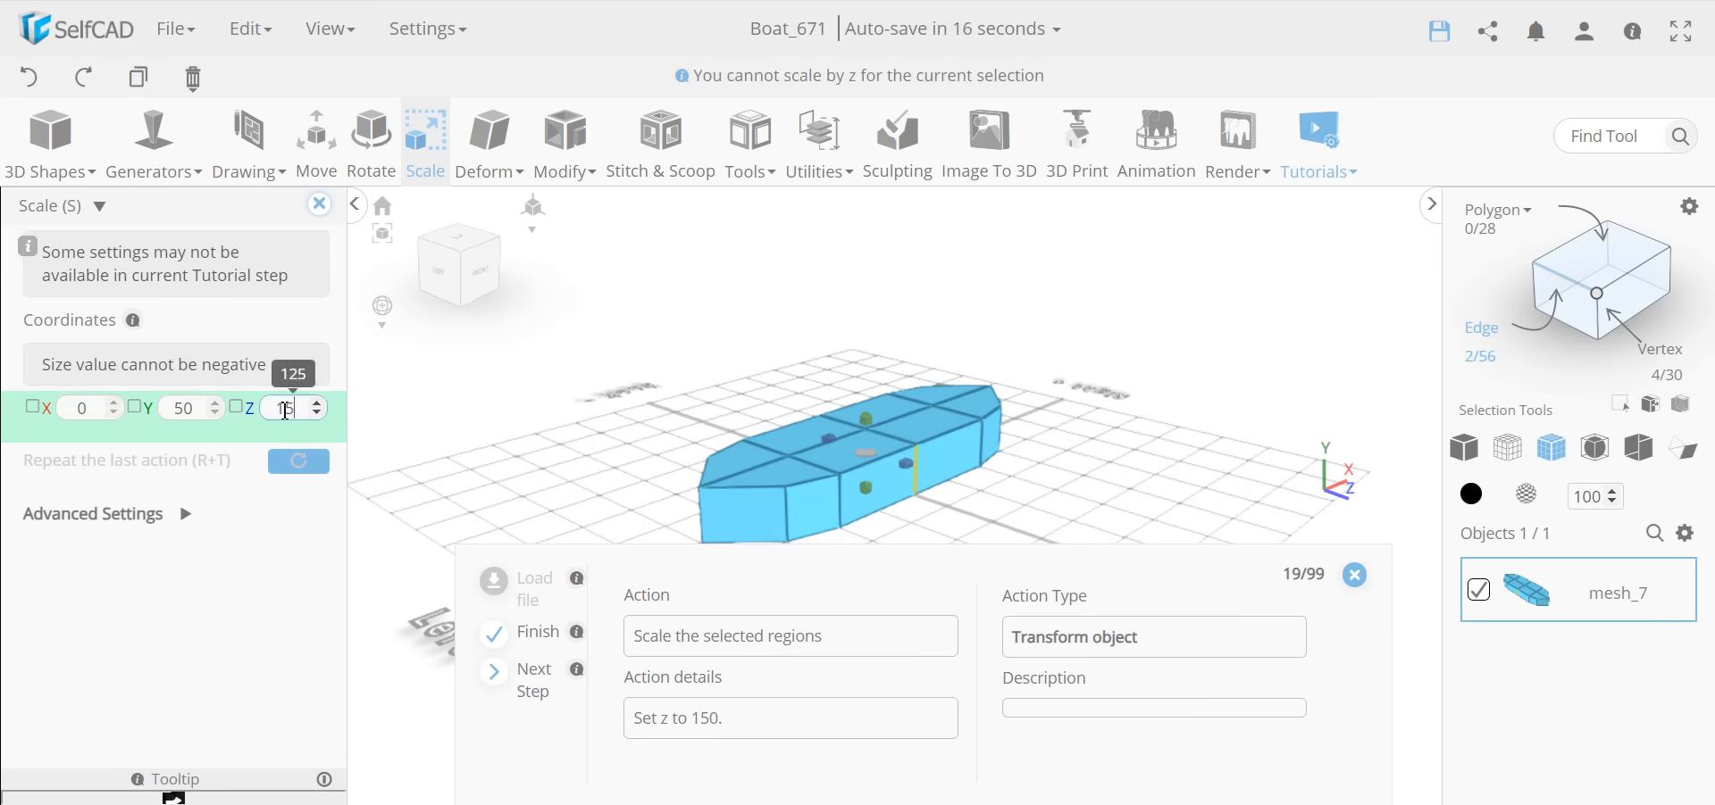
key("Return")
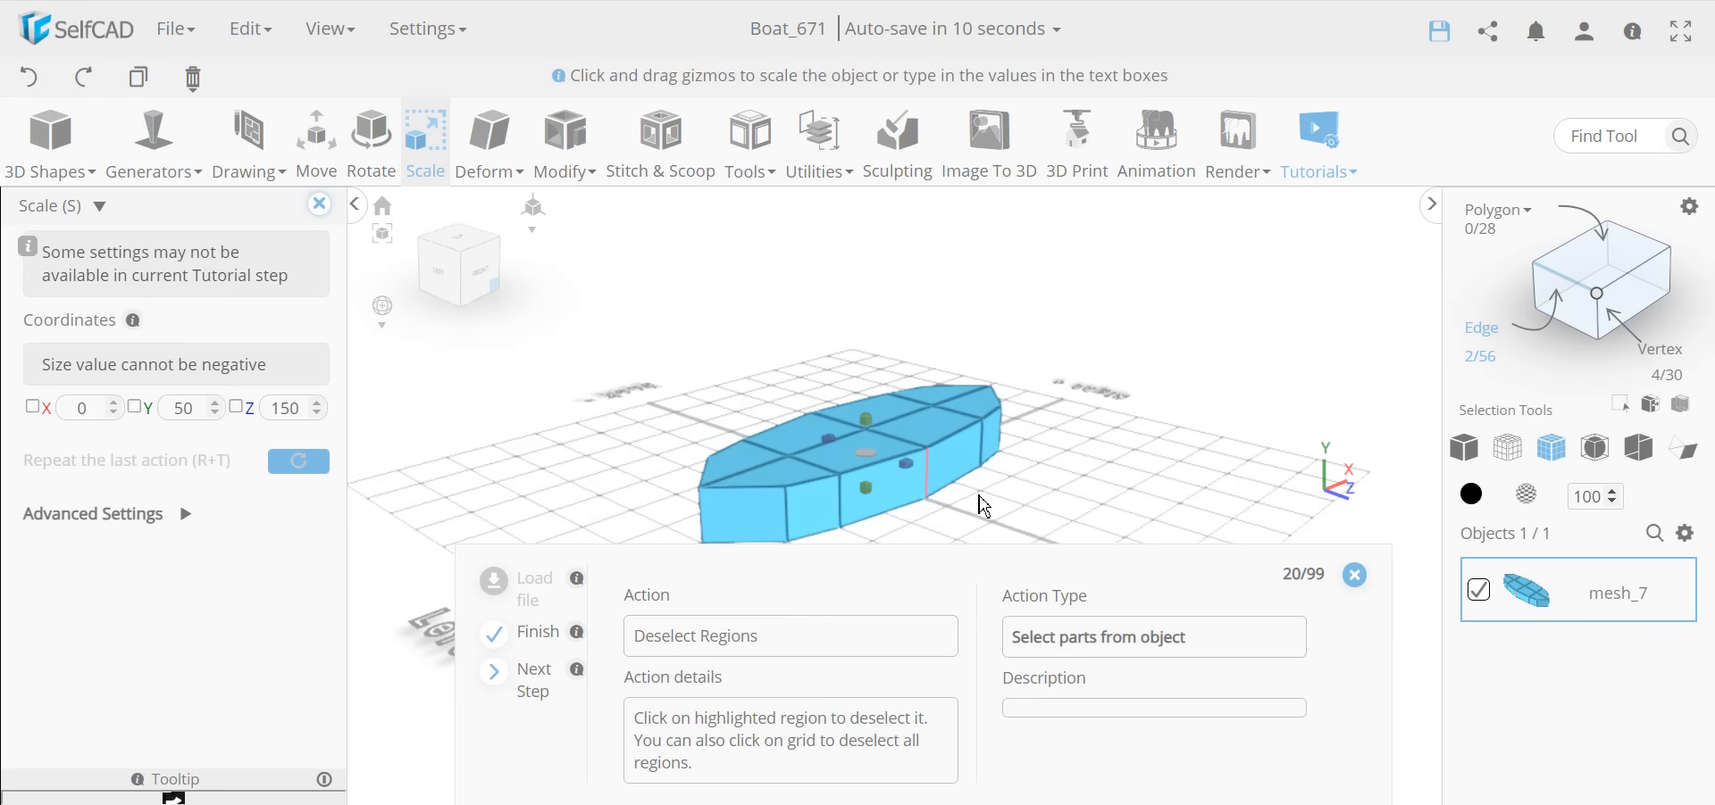
Step: Deselect the two middle side edges and activate Vertex selection
right_click_drag(978, 504, 732, 499)
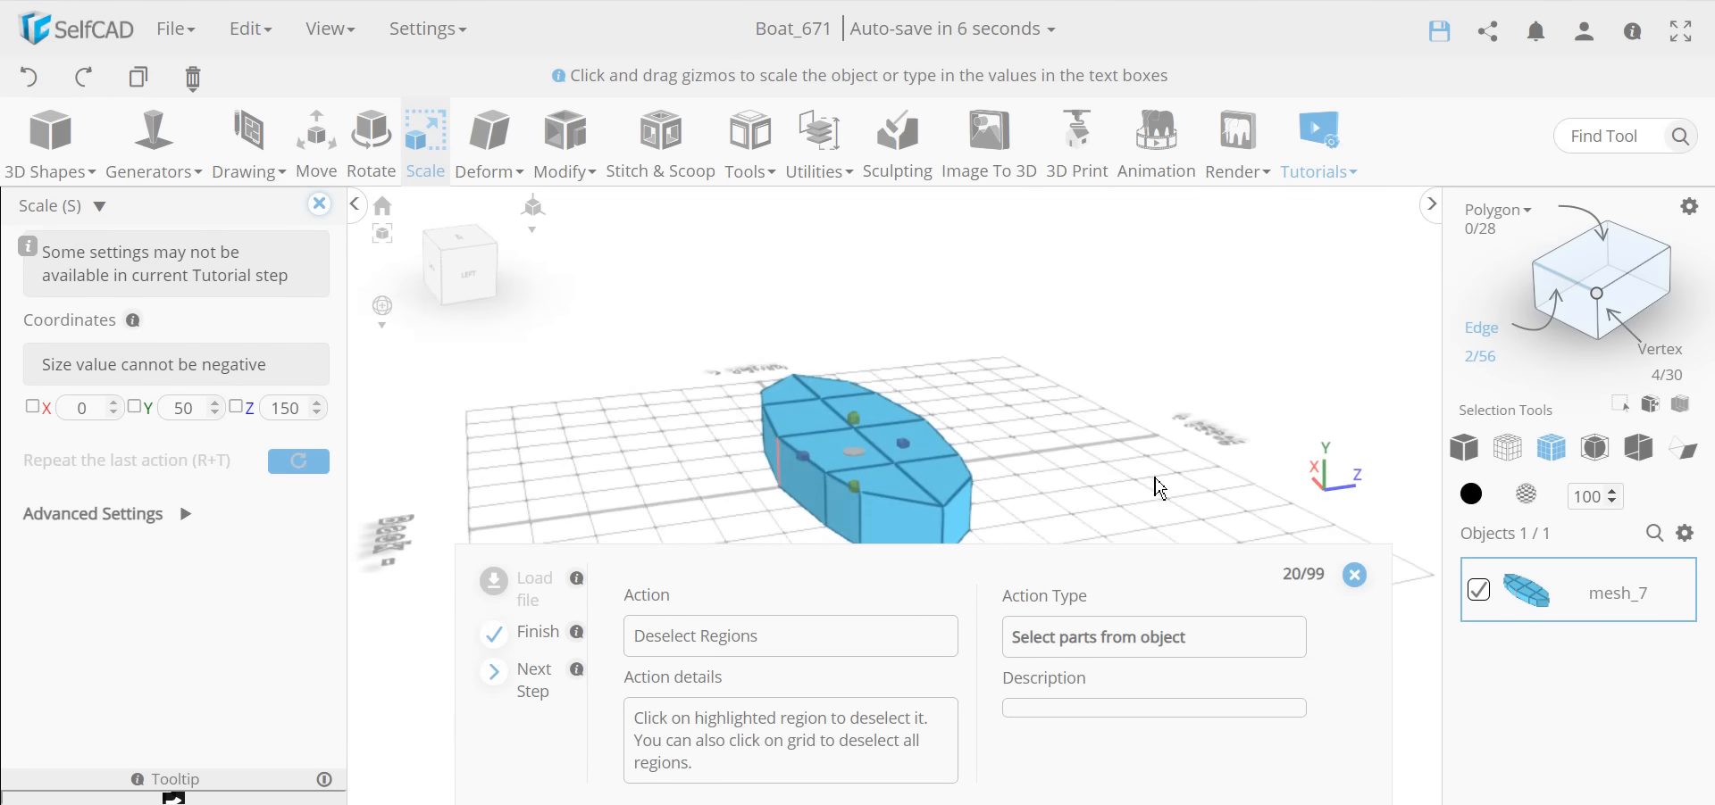
right_click_drag(1155, 487, 908, 442)
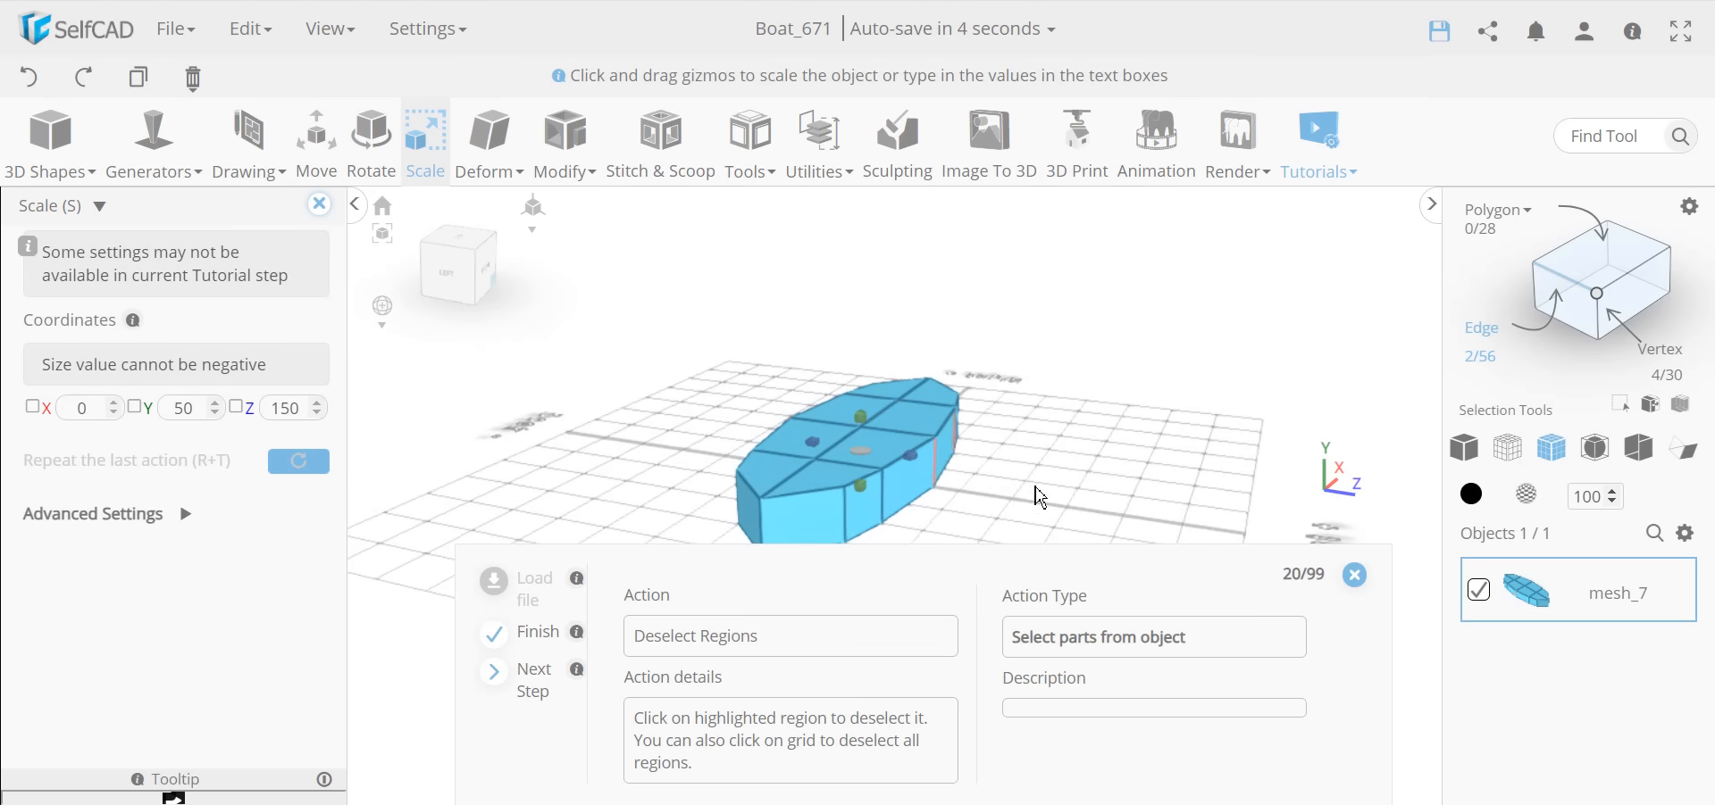
right_click_drag(1034, 525, 796, 450)
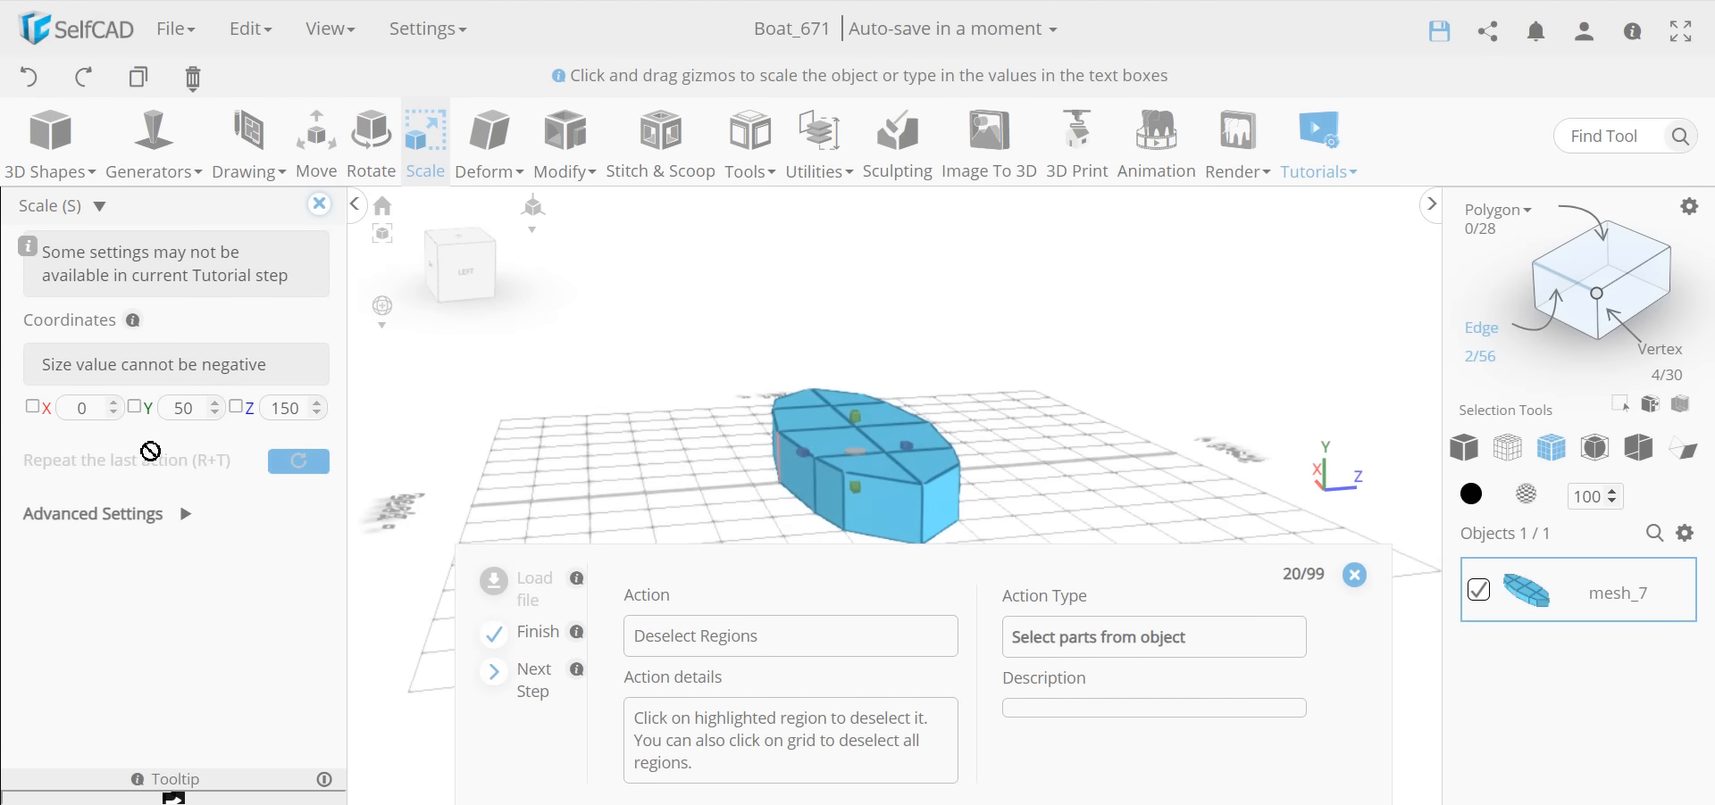
right_click_drag(1149, 492, 651, 506)
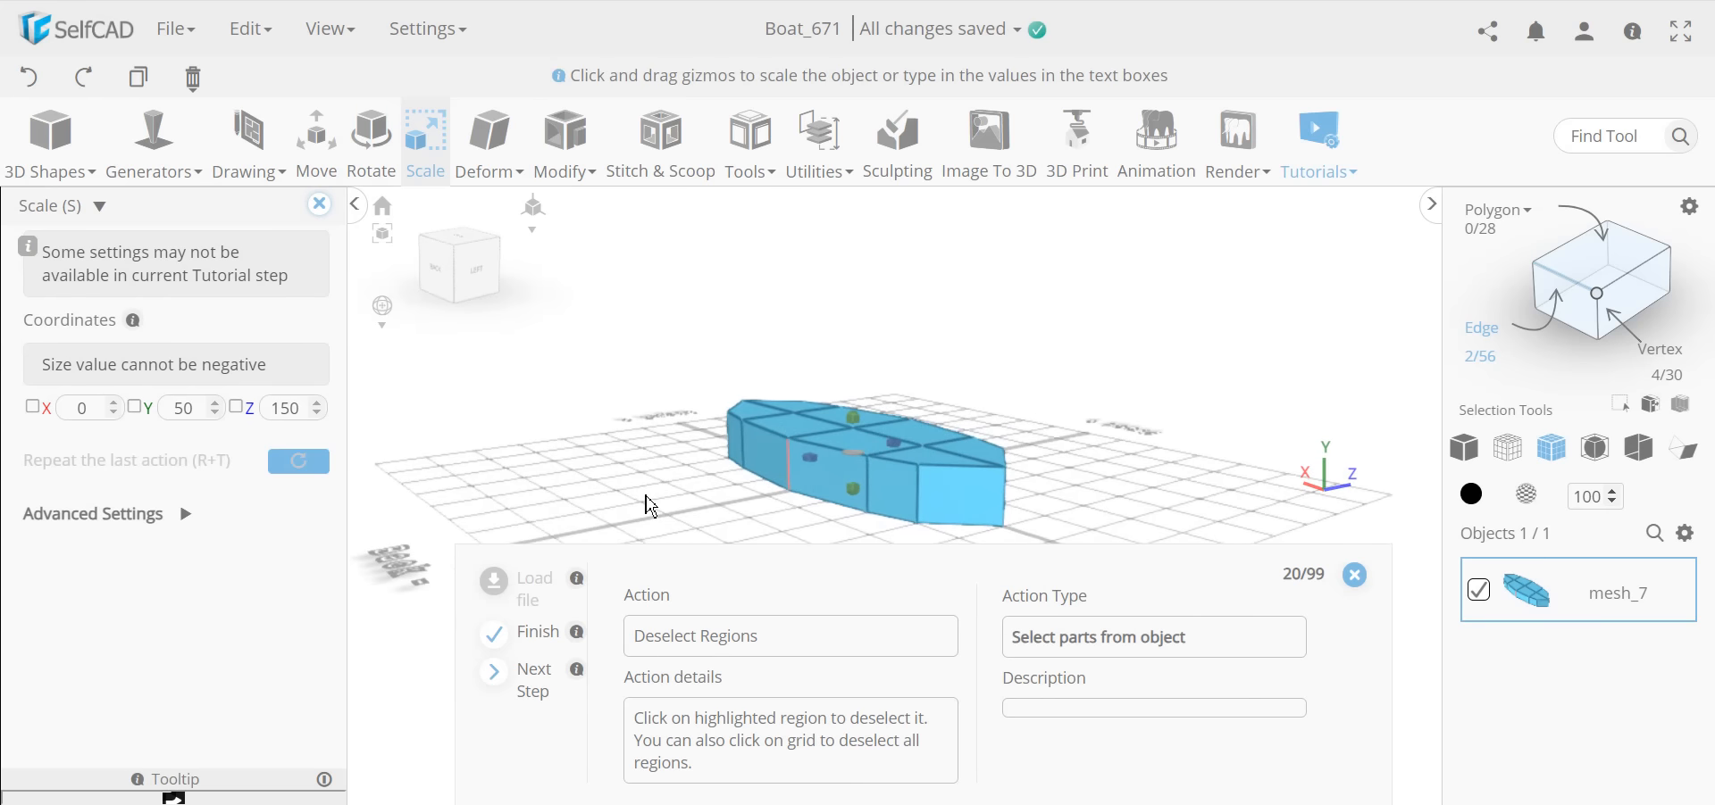
left_click(651, 506)
right_click_drag(1139, 454, 686, 447)
mouse_move(1506, 215)
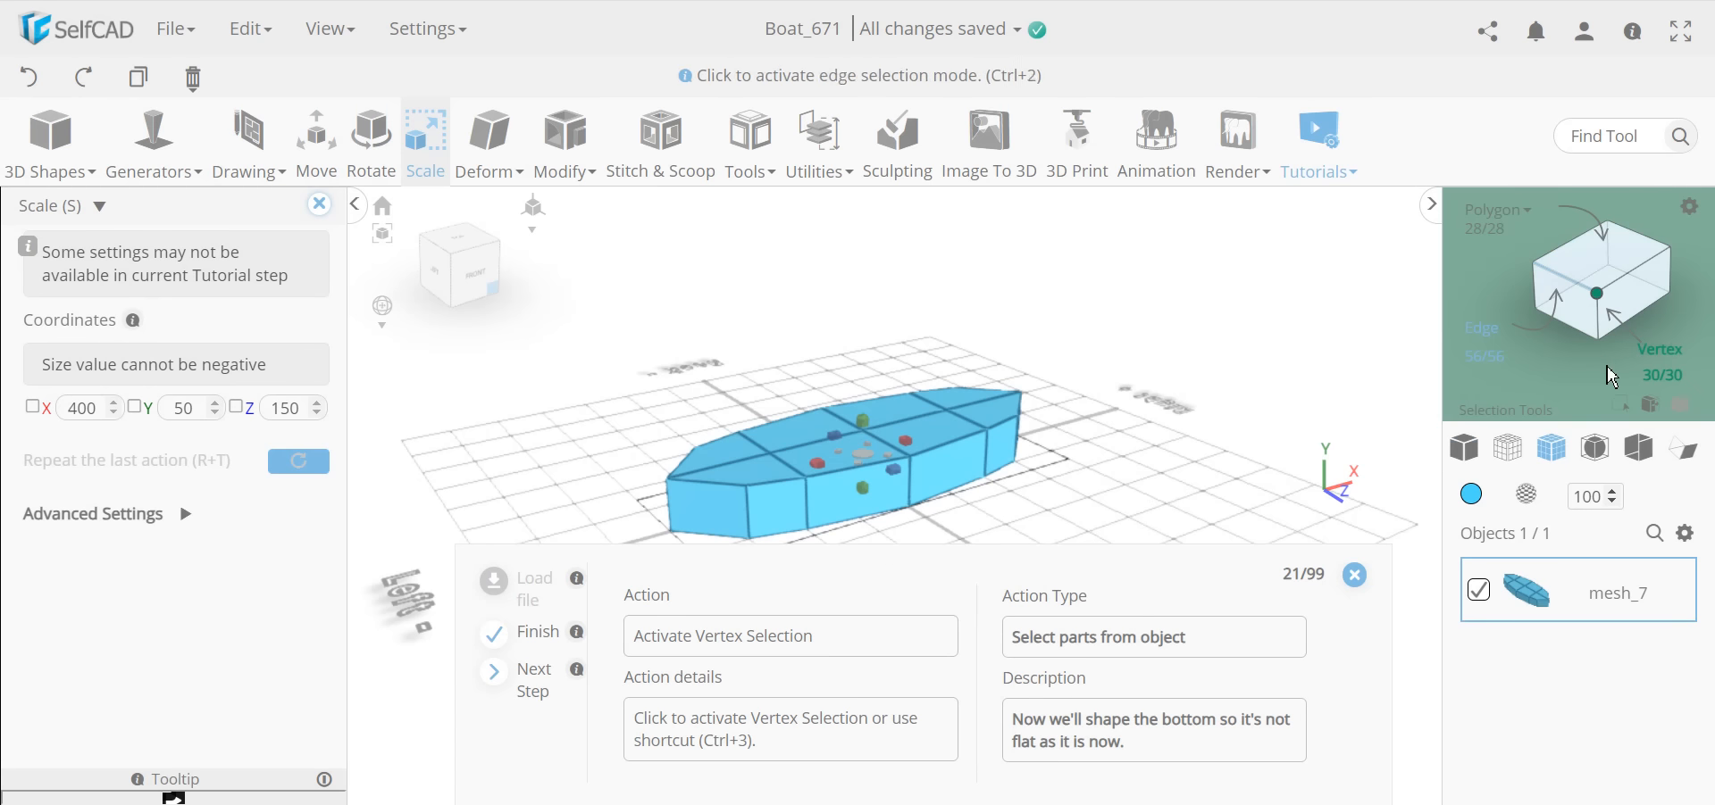
left_click(1656, 363)
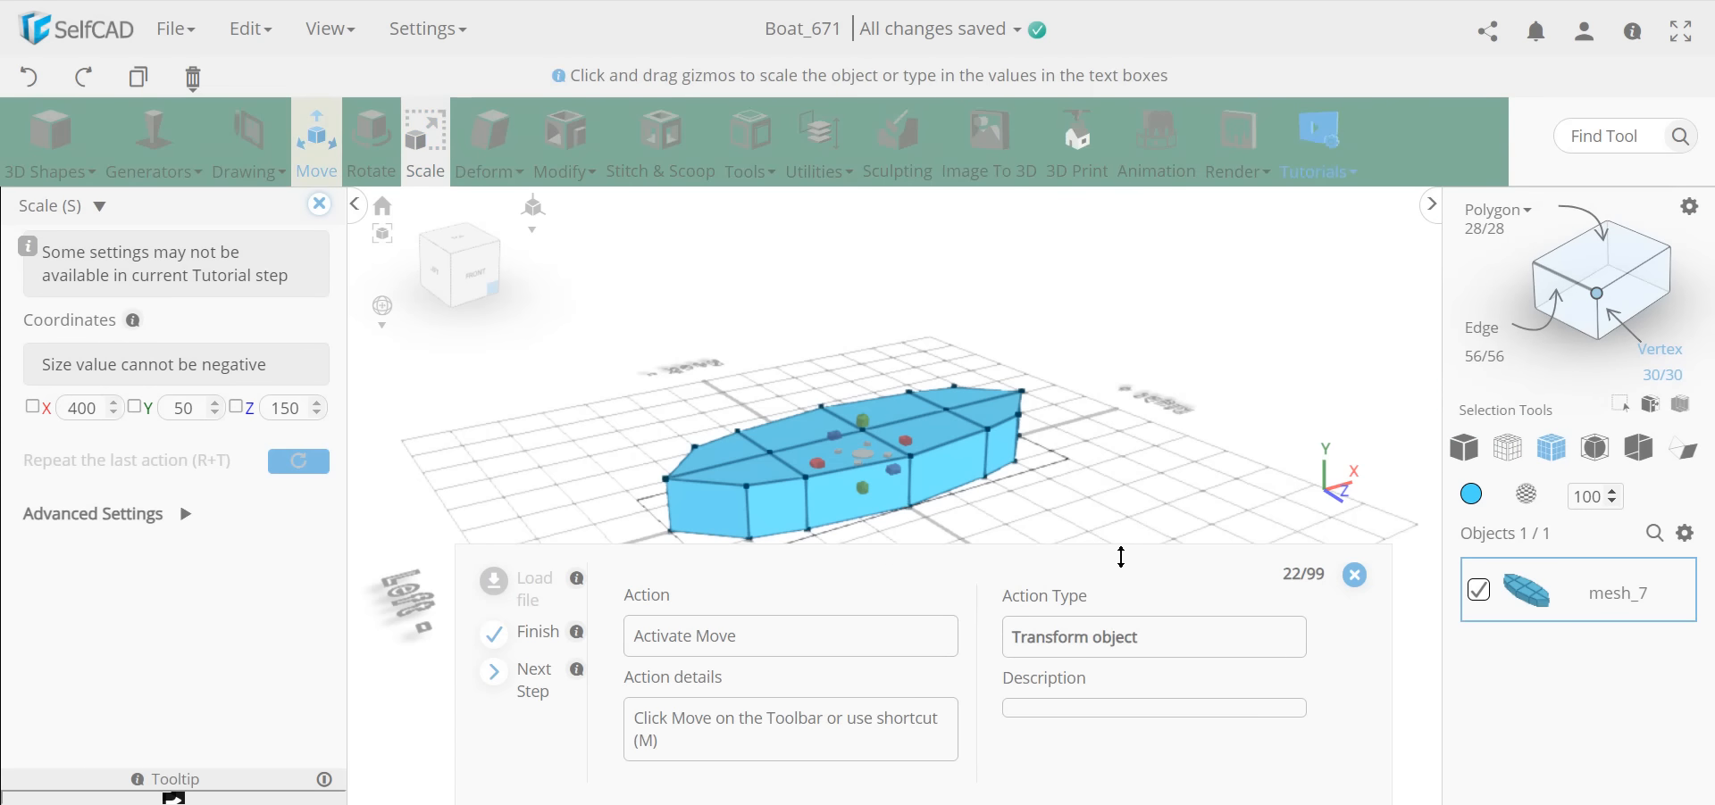
Step: With Move, select all bottom vertices except the three on the middle cross line and set their Y position to 8
left_click_drag(1111, 507, 1090, 384)
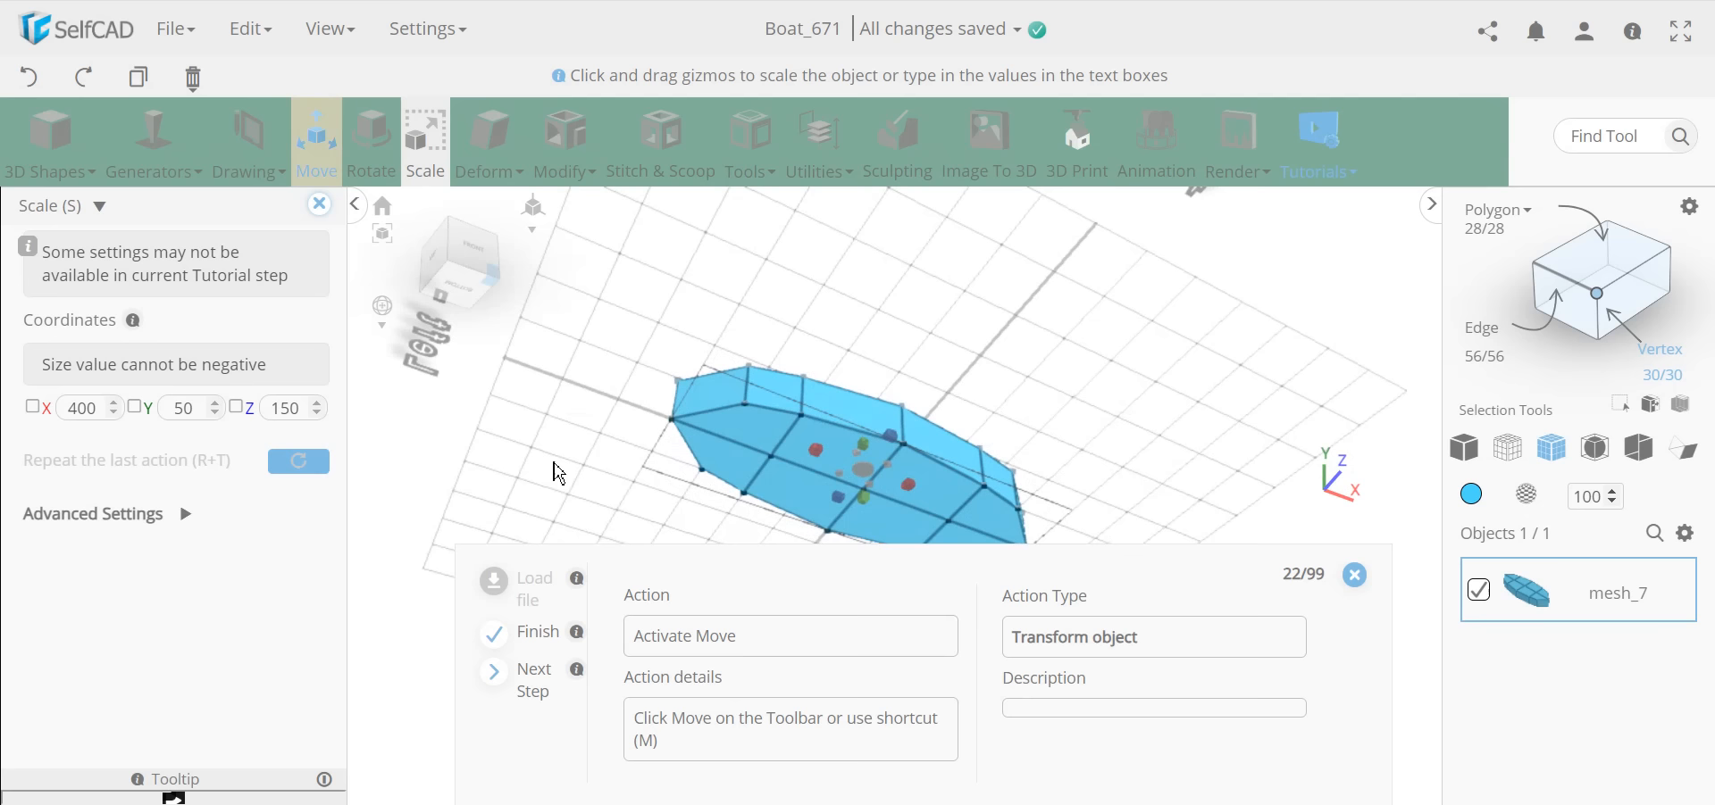
left_click(314, 164)
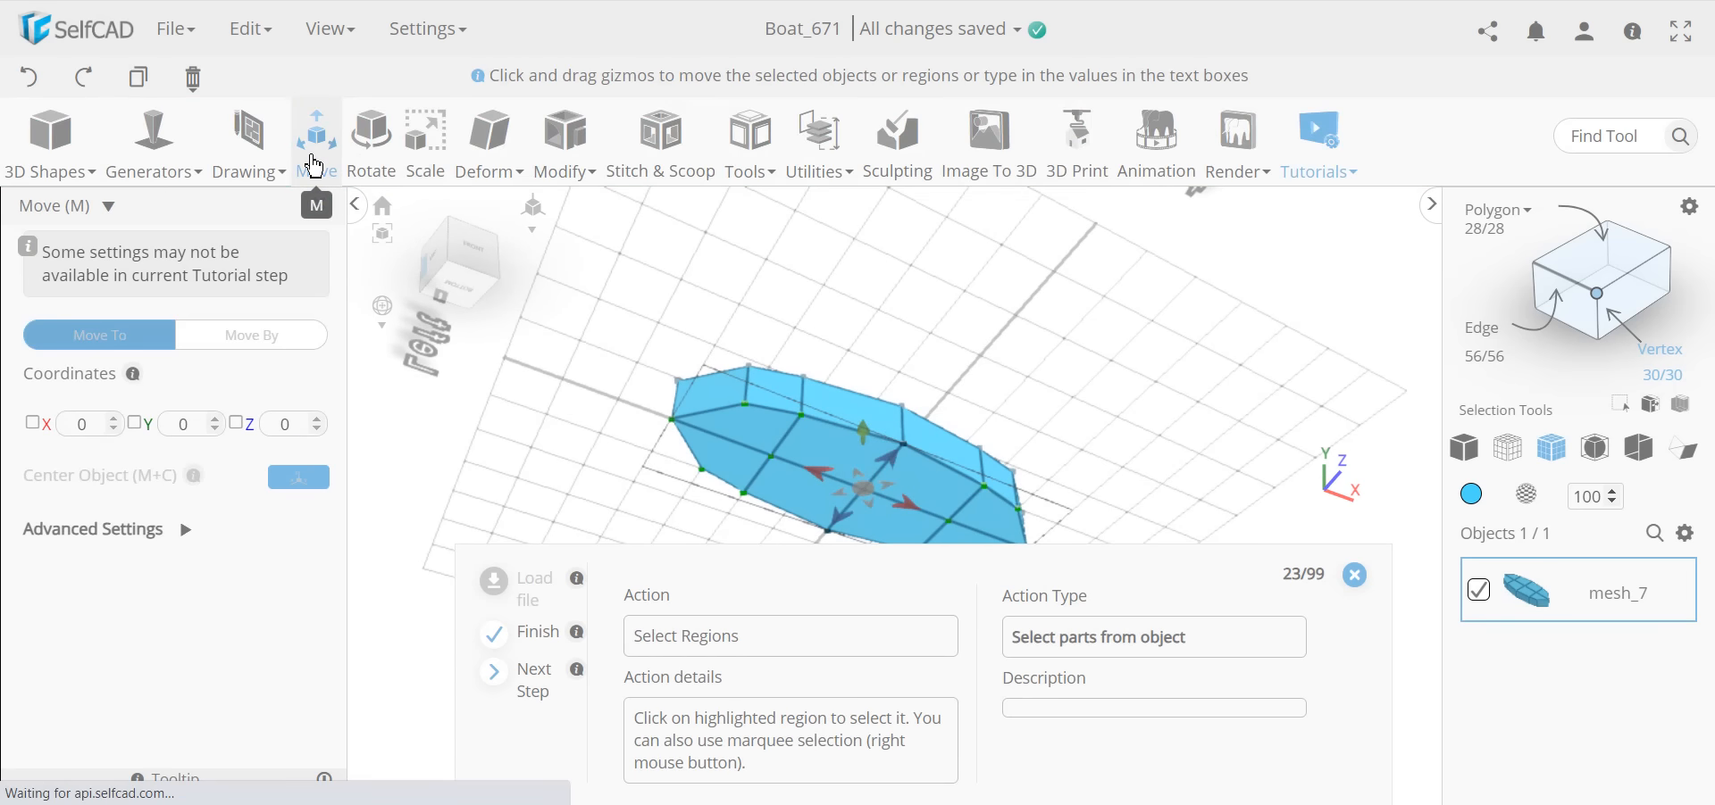
left_click_drag(553, 393, 747, 436)
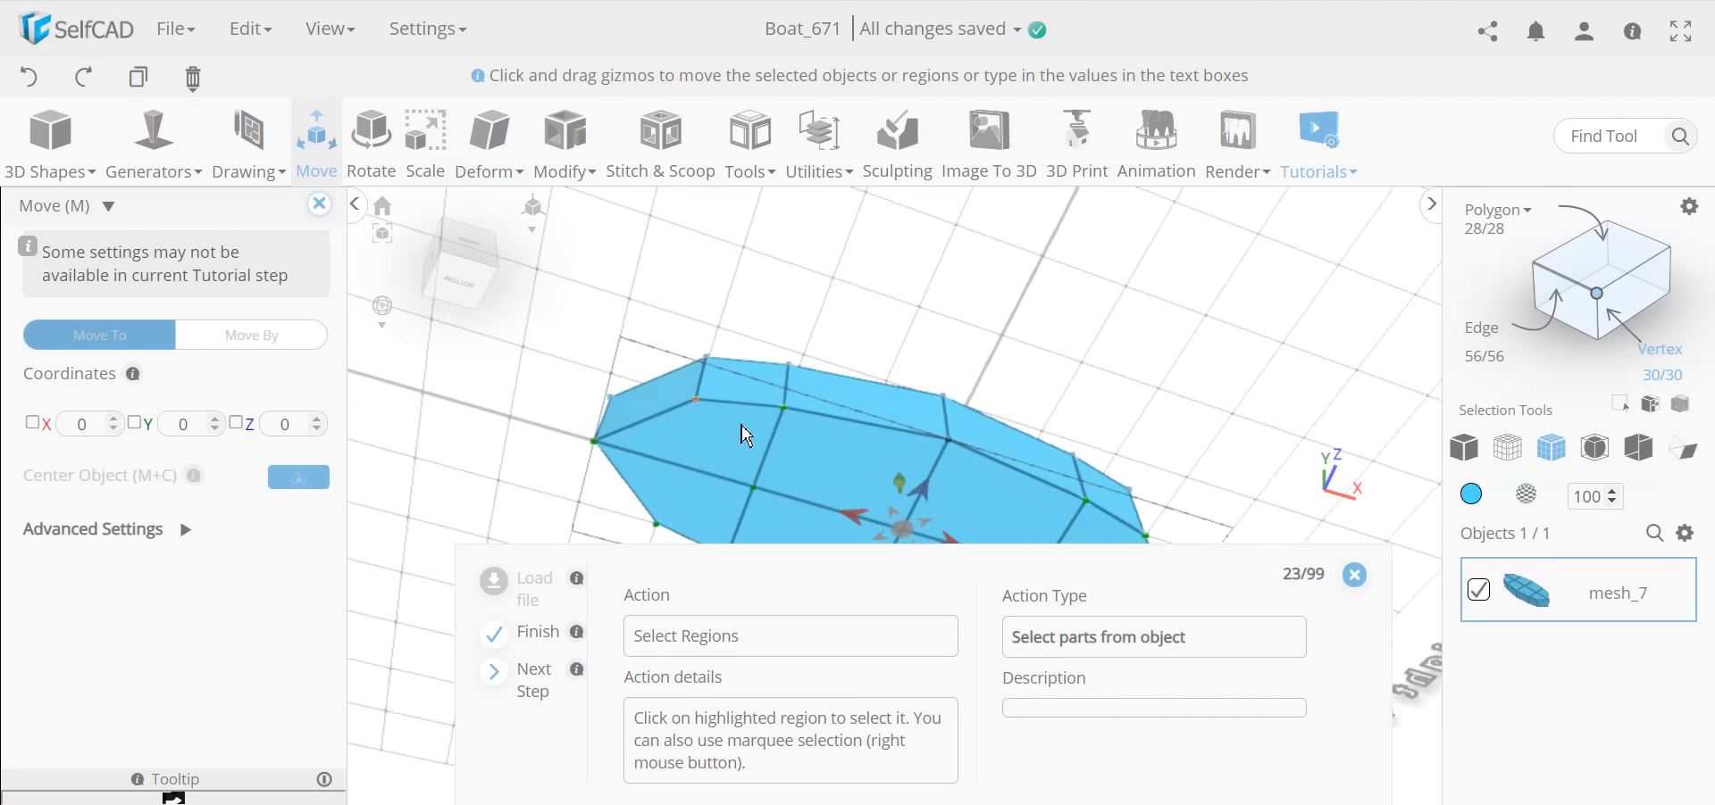
right_click_drag(805, 454, 662, 386)
left_click_drag(523, 479, 855, 477)
left_click_drag(868, 335, 541, 335)
left_click(459, 263)
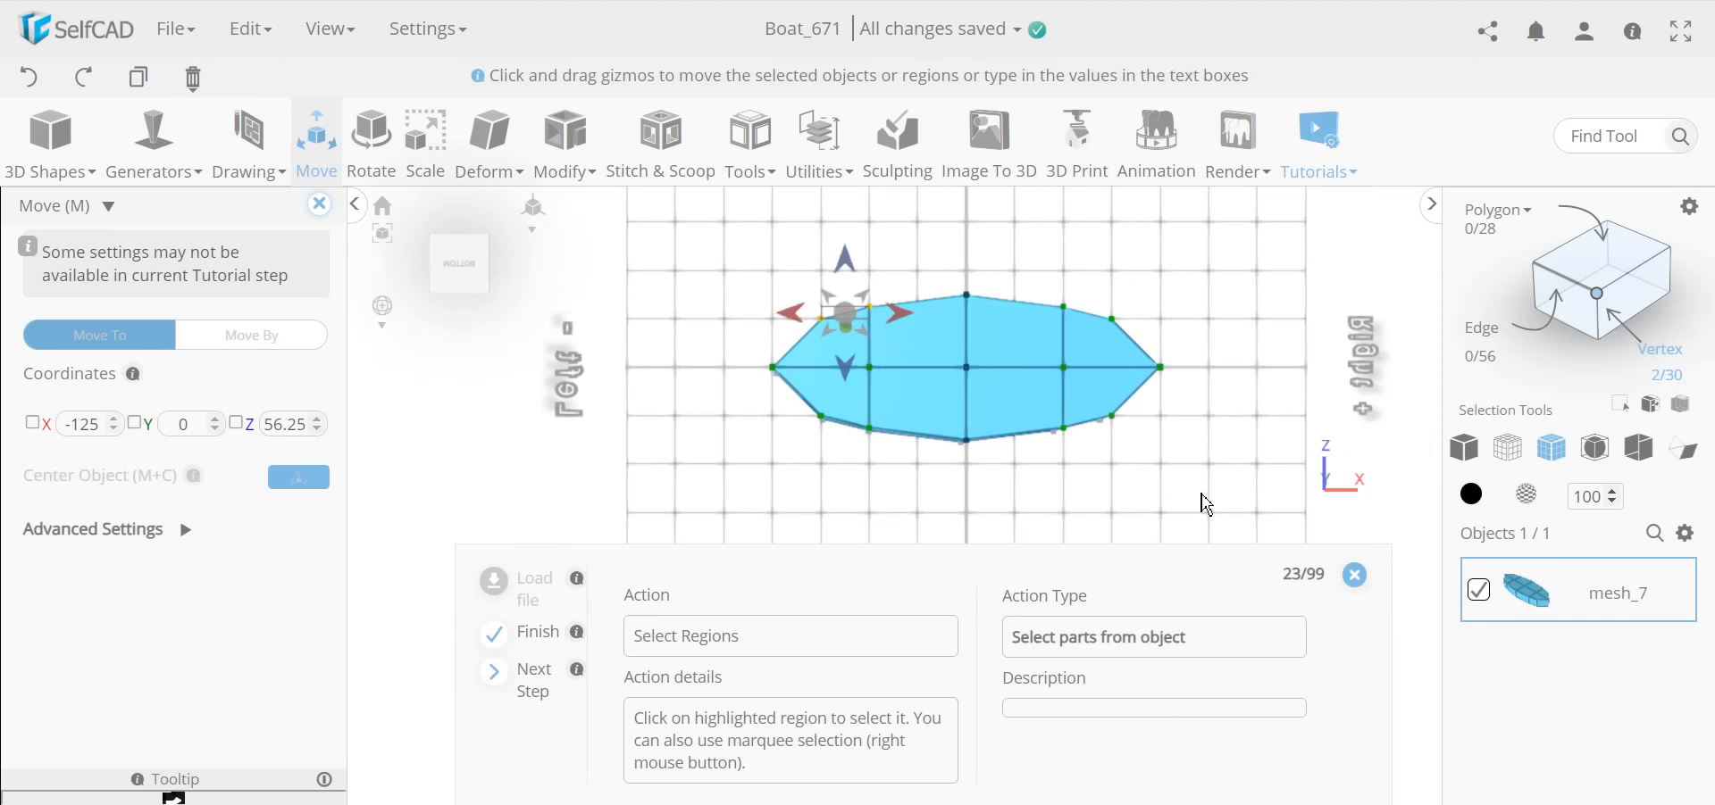
right_click_drag(1192, 482, 1041, 298)
right_click_drag(910, 495, 726, 263)
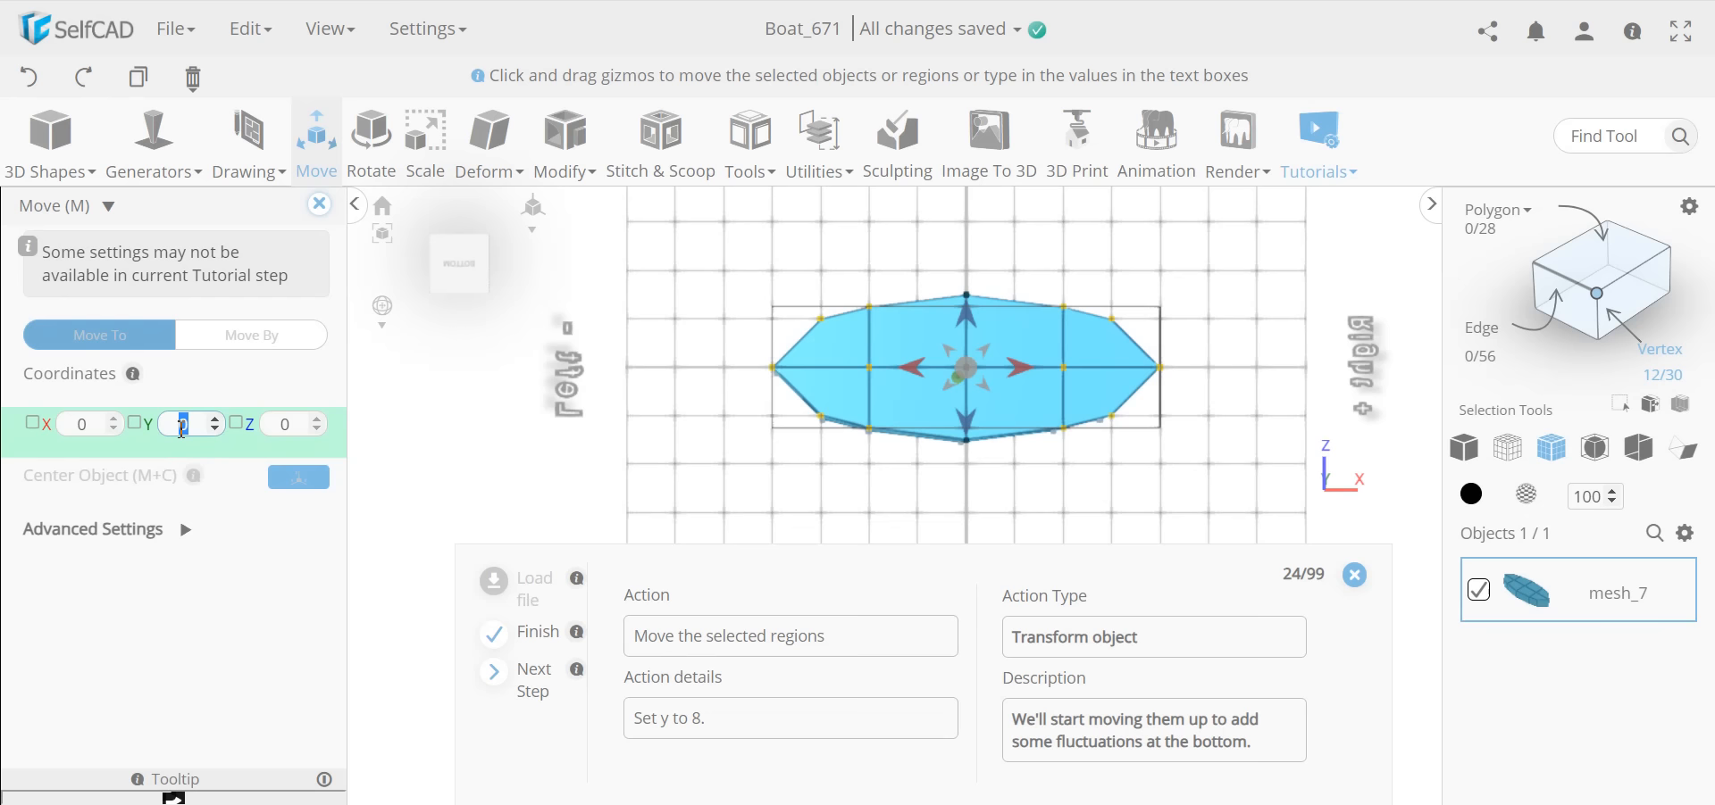
key("Return")
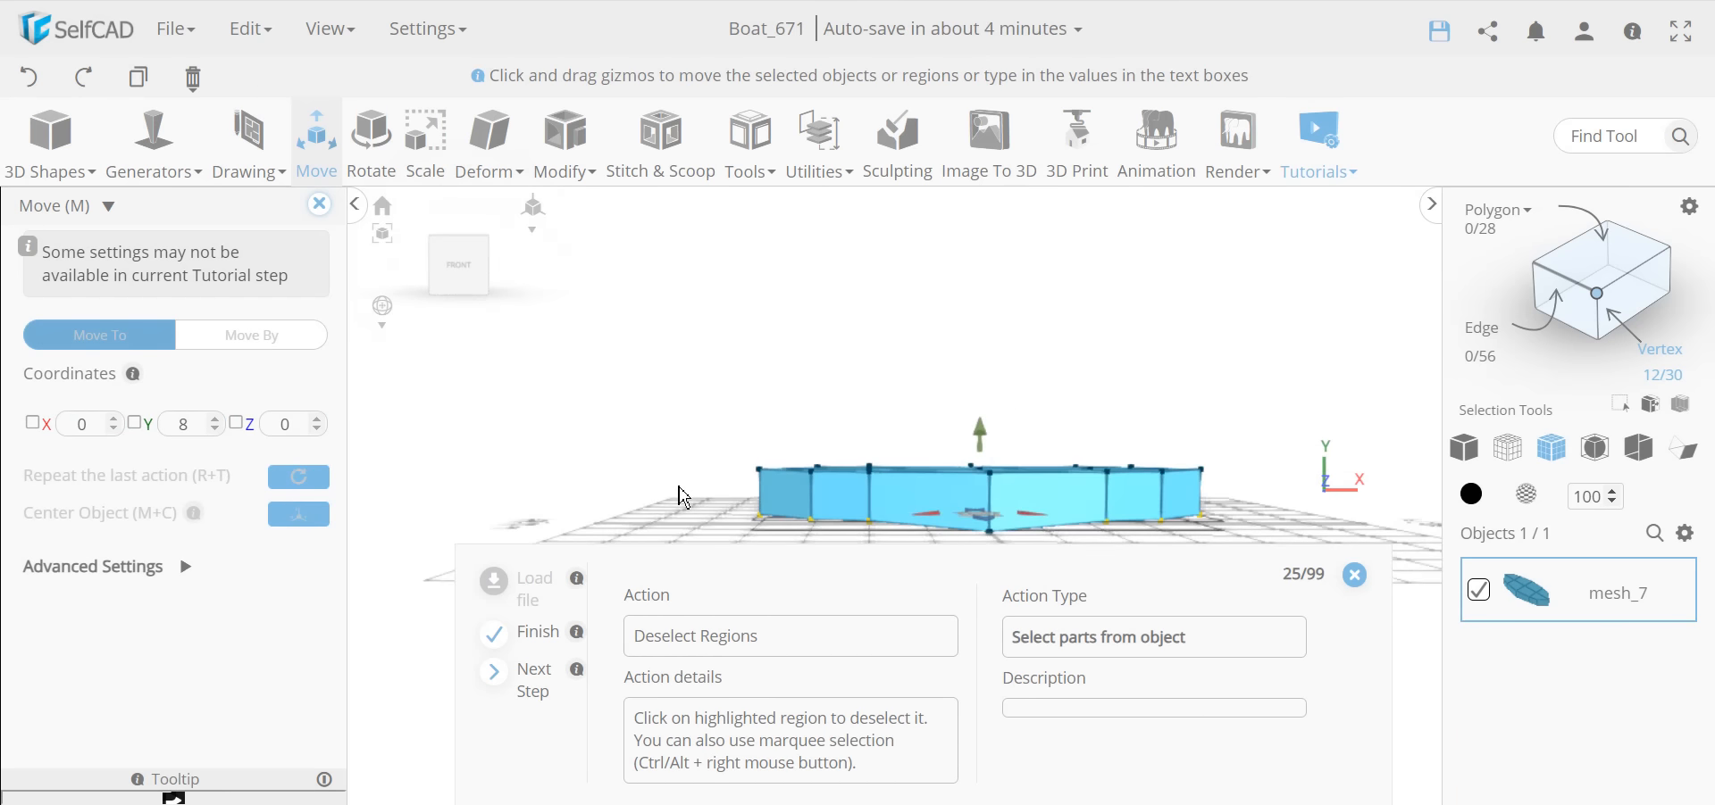
Step: Advance the tutorial to keep only the three bottom vertices at each hull end selected, and move them to Y 15
left_click_drag(684, 497, 689, 306)
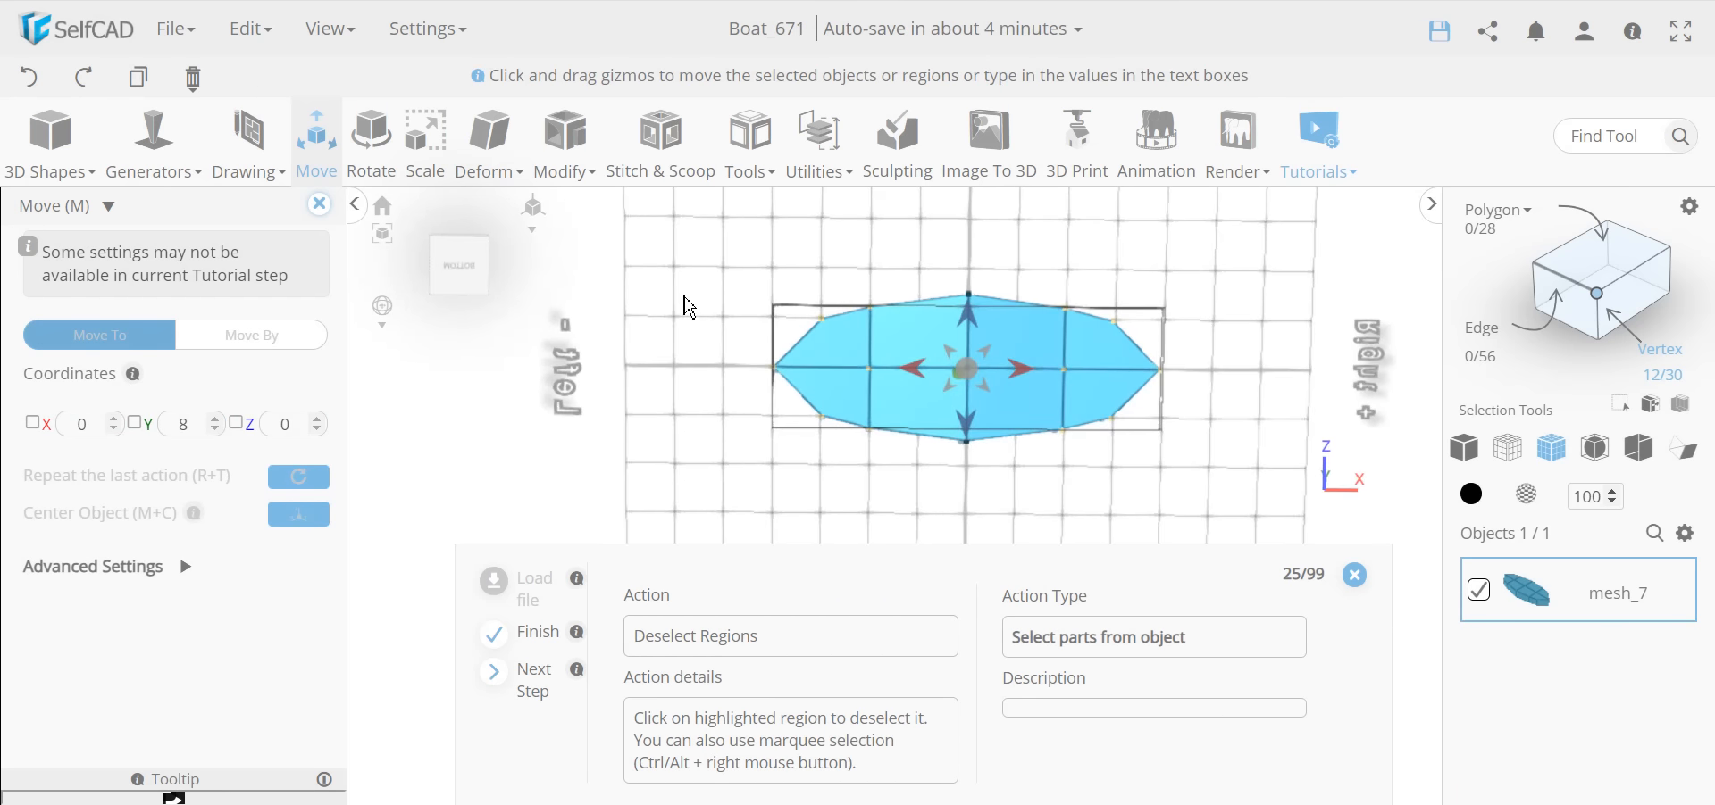
scroll(839, 348, "up", 5)
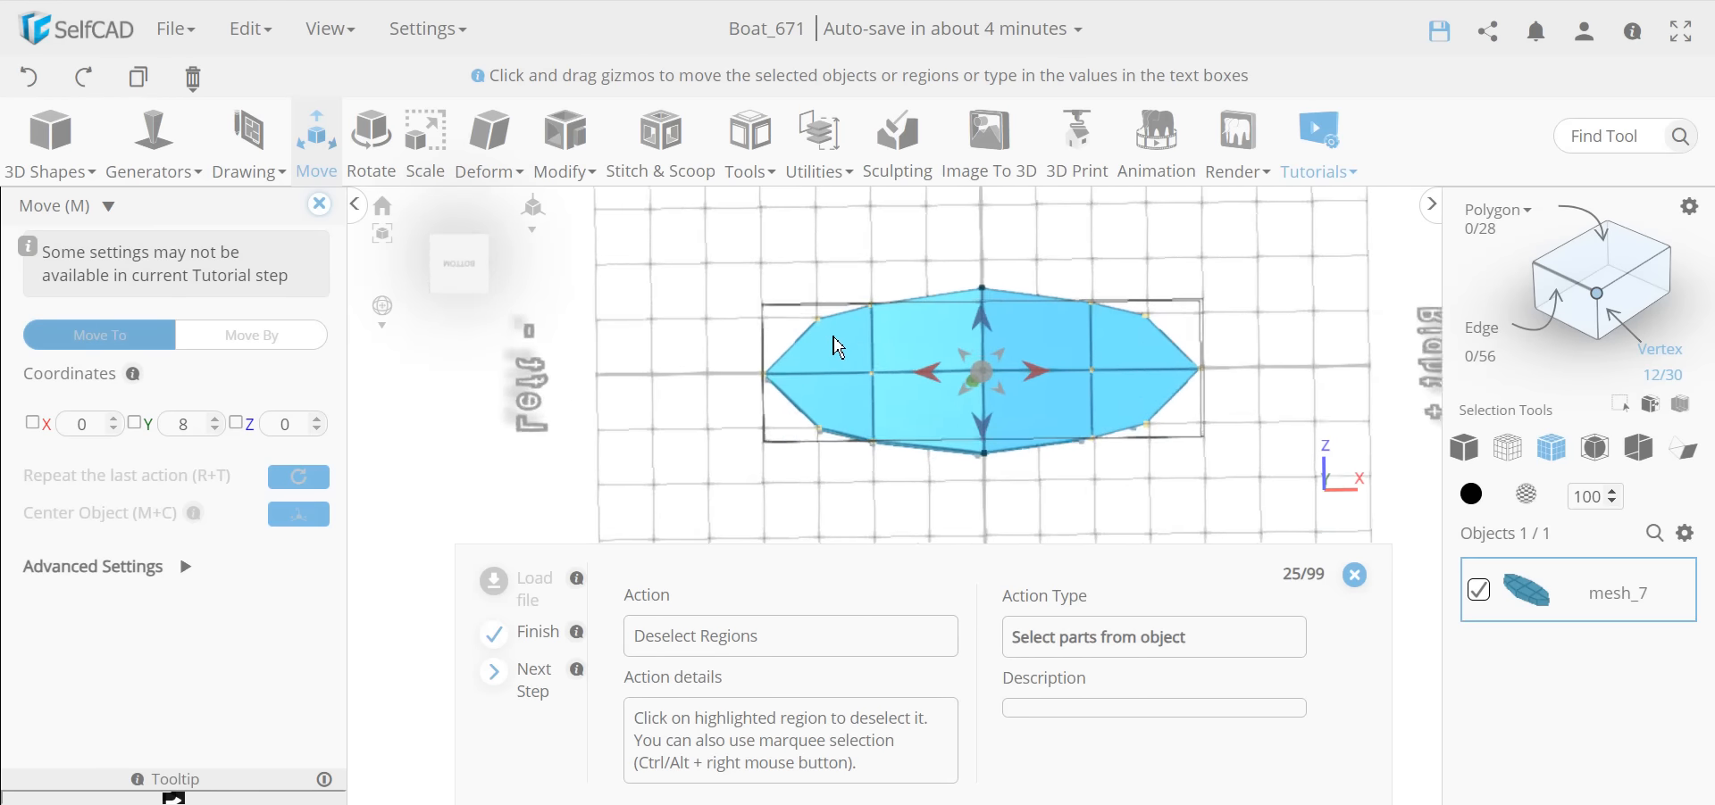
scroll(842, 350, "up", 2)
scroll(840, 353, "down", 3)
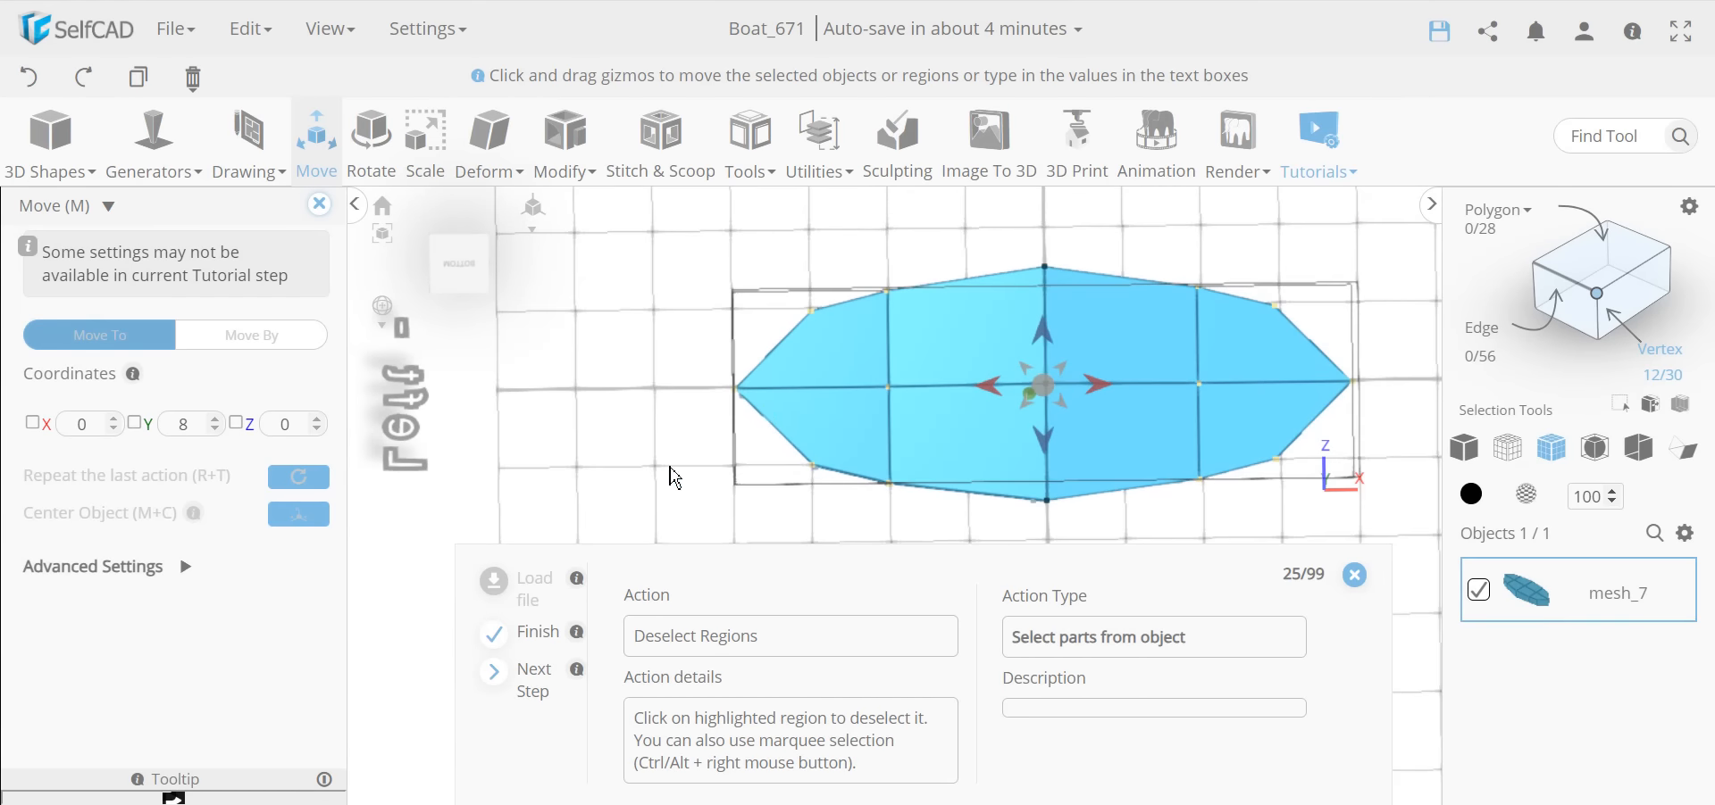
left_click_drag(671, 471, 662, 504)
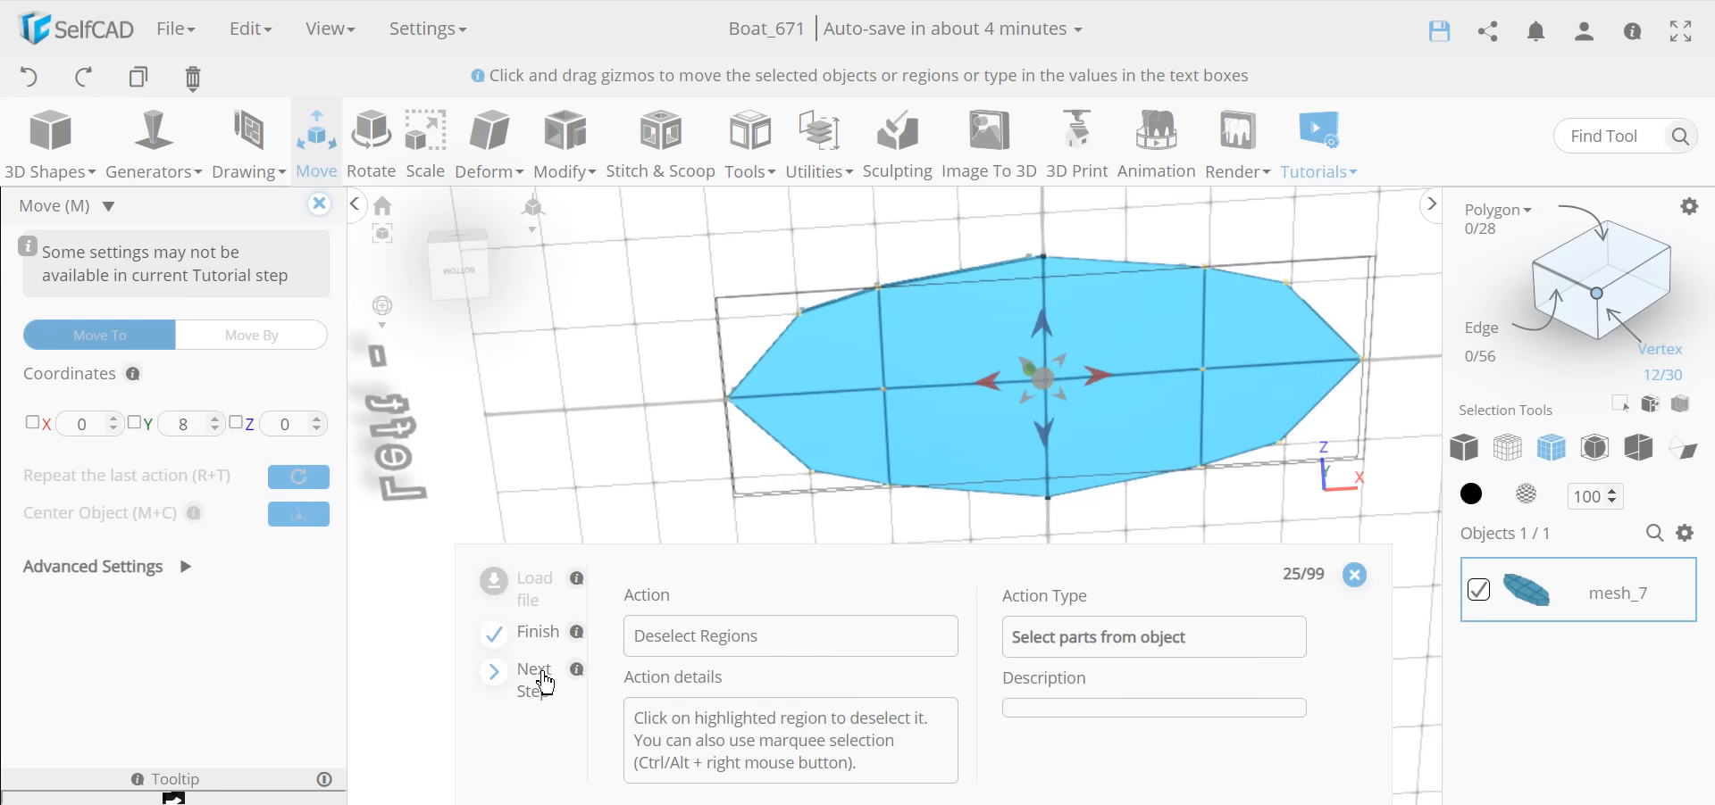
left_click(544, 683)
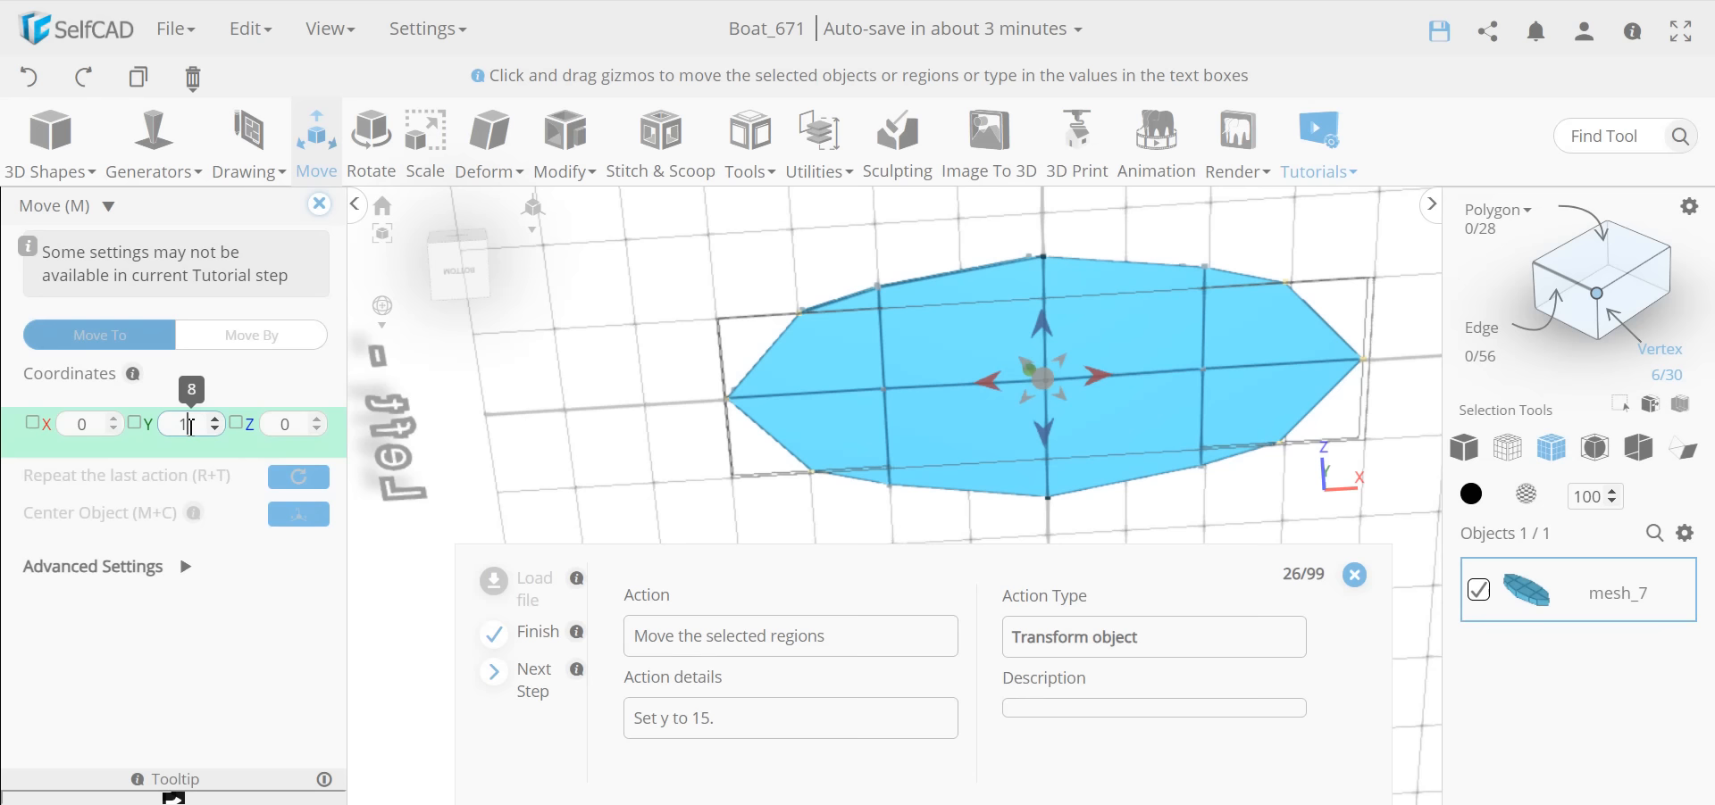
key("Return")
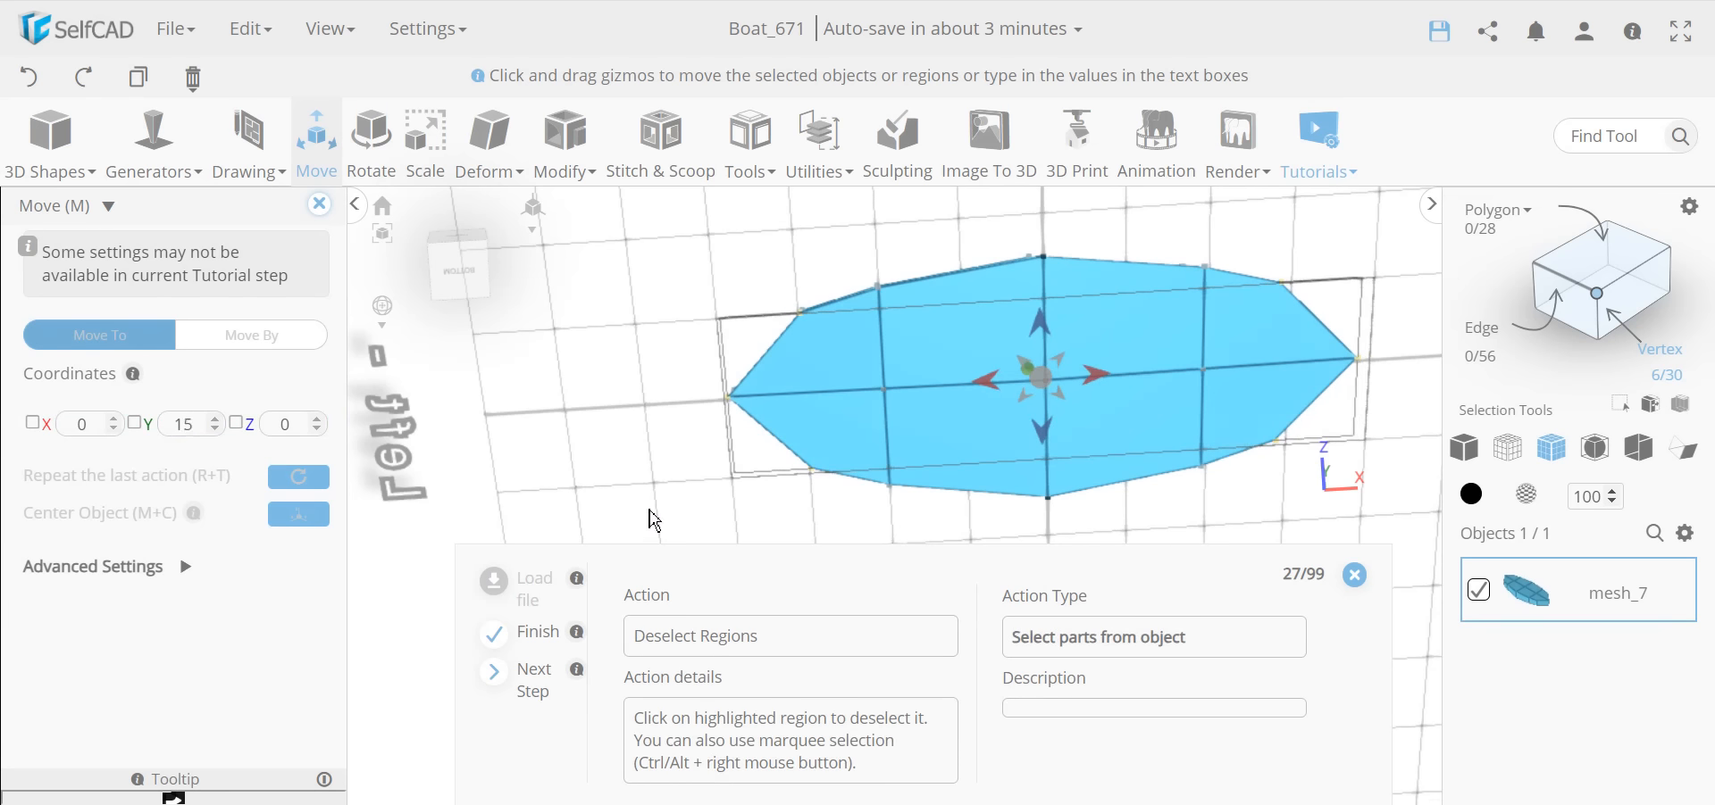
Step: Advance the tutorial to keep only the two bottom tip vertices selected, and move them to Y 25
left_click(532, 692)
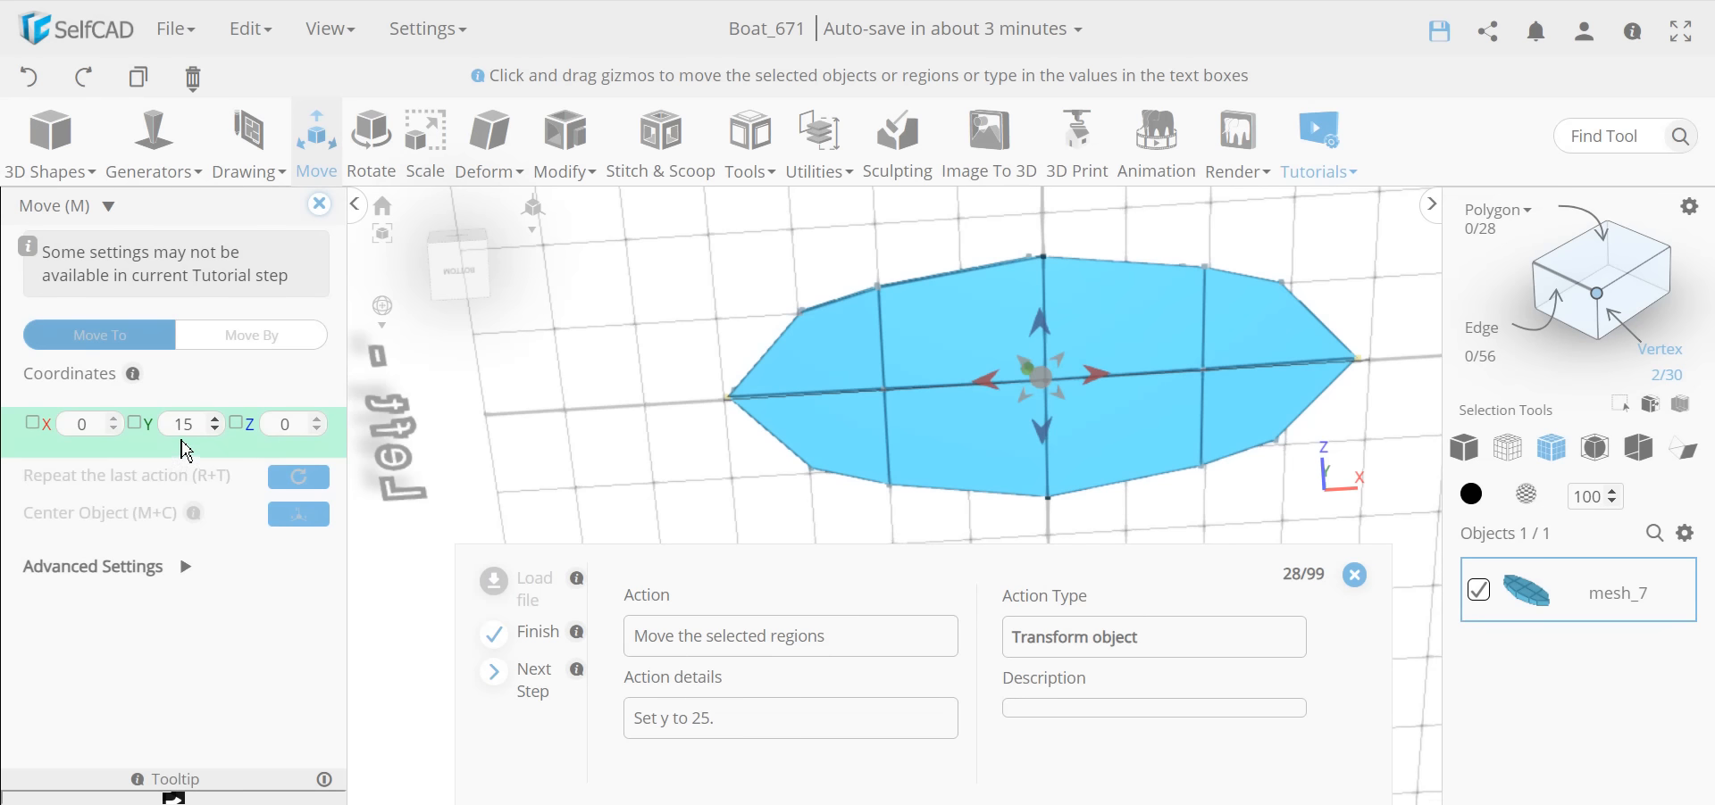
double_click(180, 425)
type("25")
key("Return")
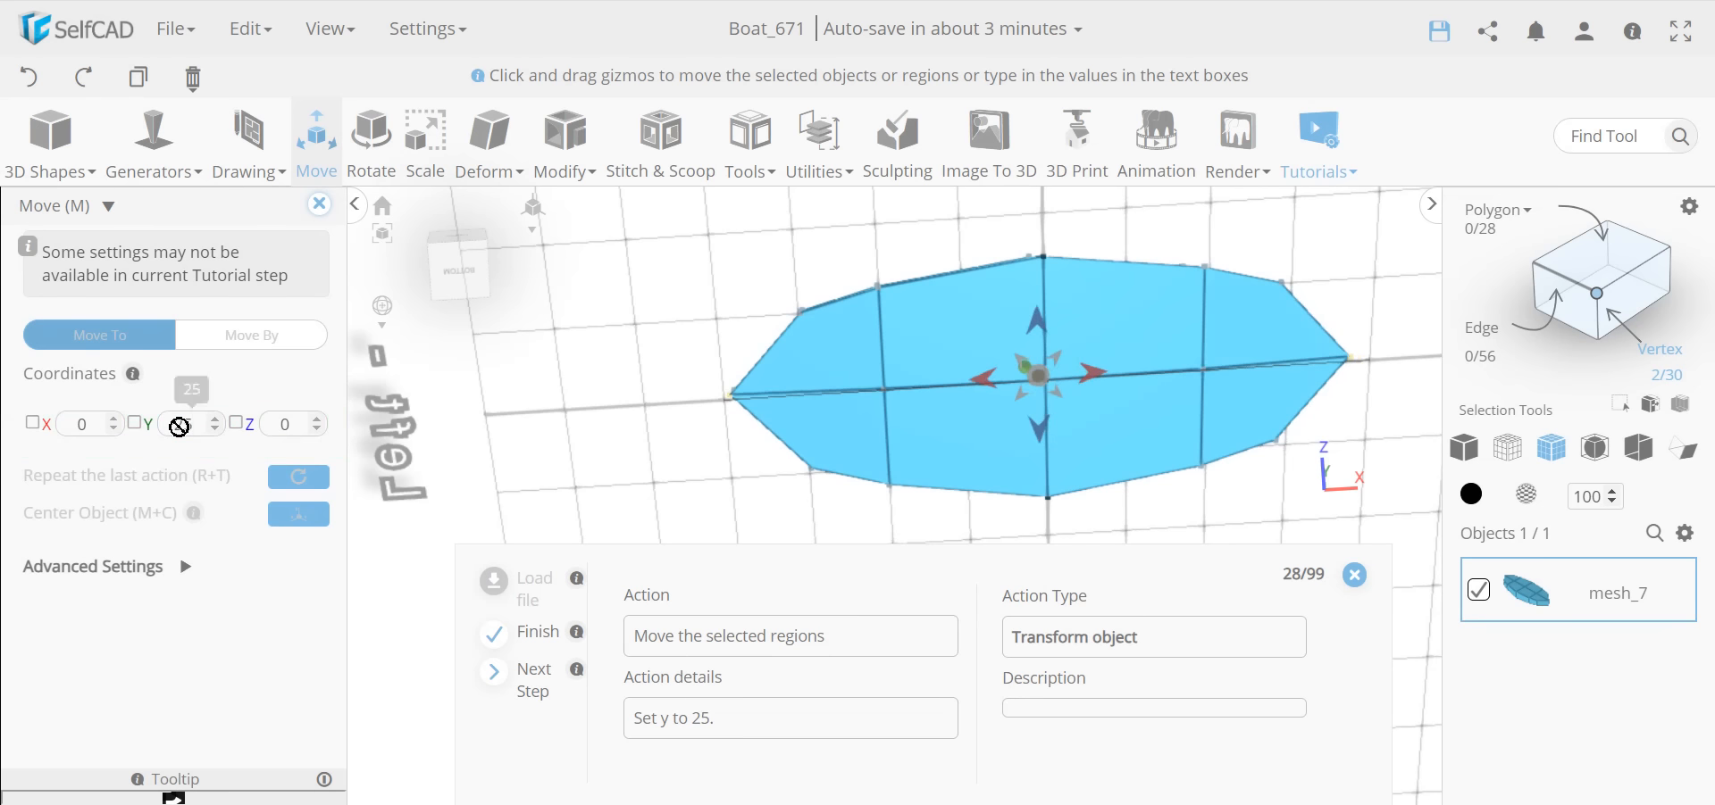
Step: In Edge selection, select the two central lengthwise edges on the hull's bottom and move them down to Y -20
left_click_drag(630, 358, 632, 467)
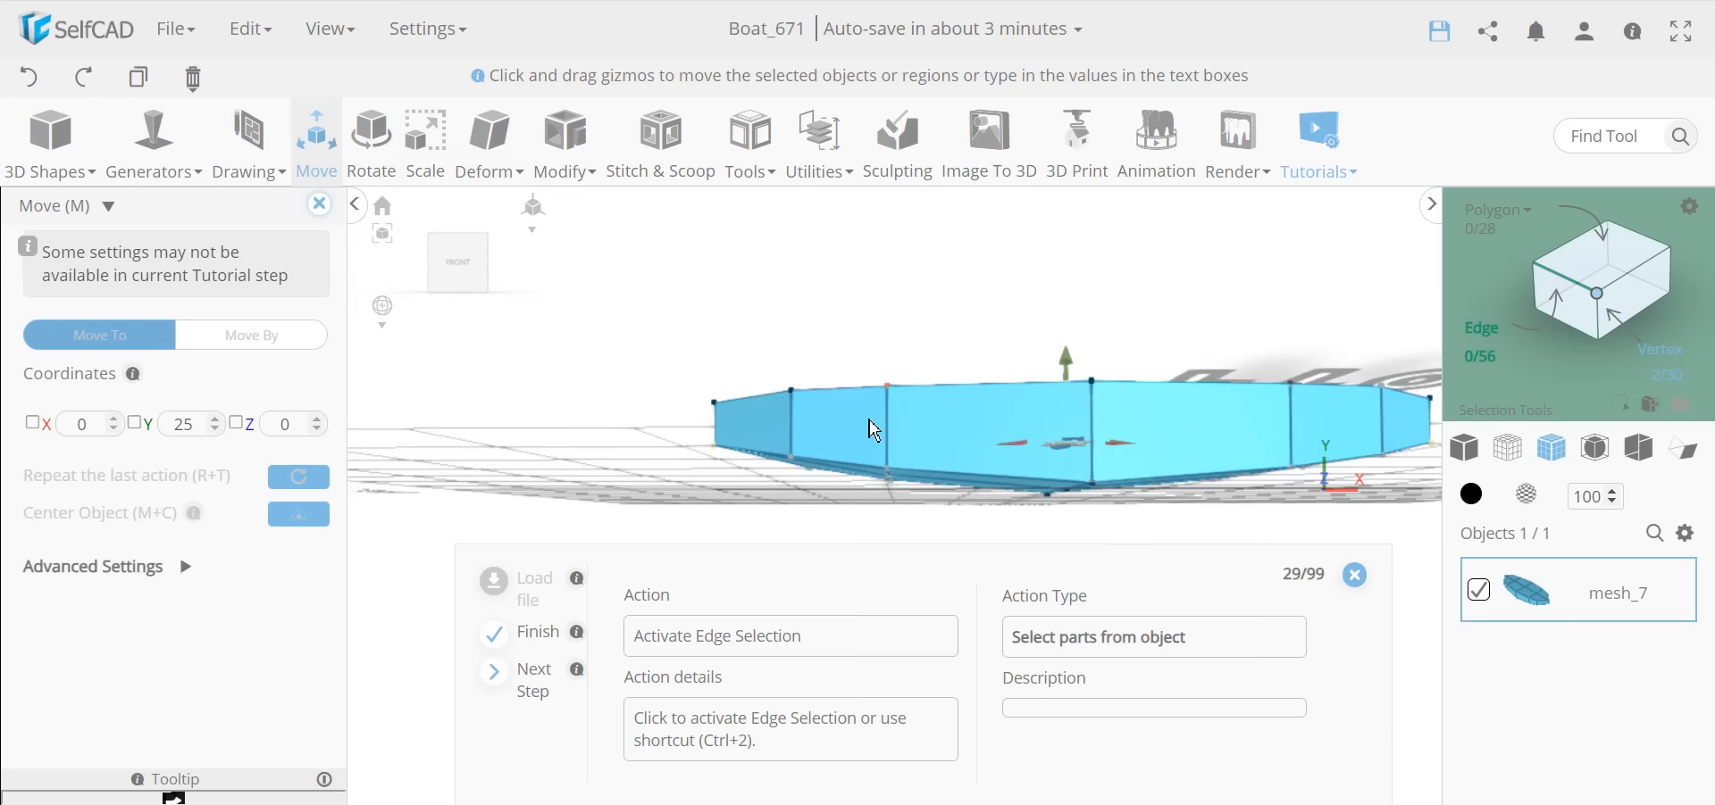
left_click_drag(875, 431, 1133, 235)
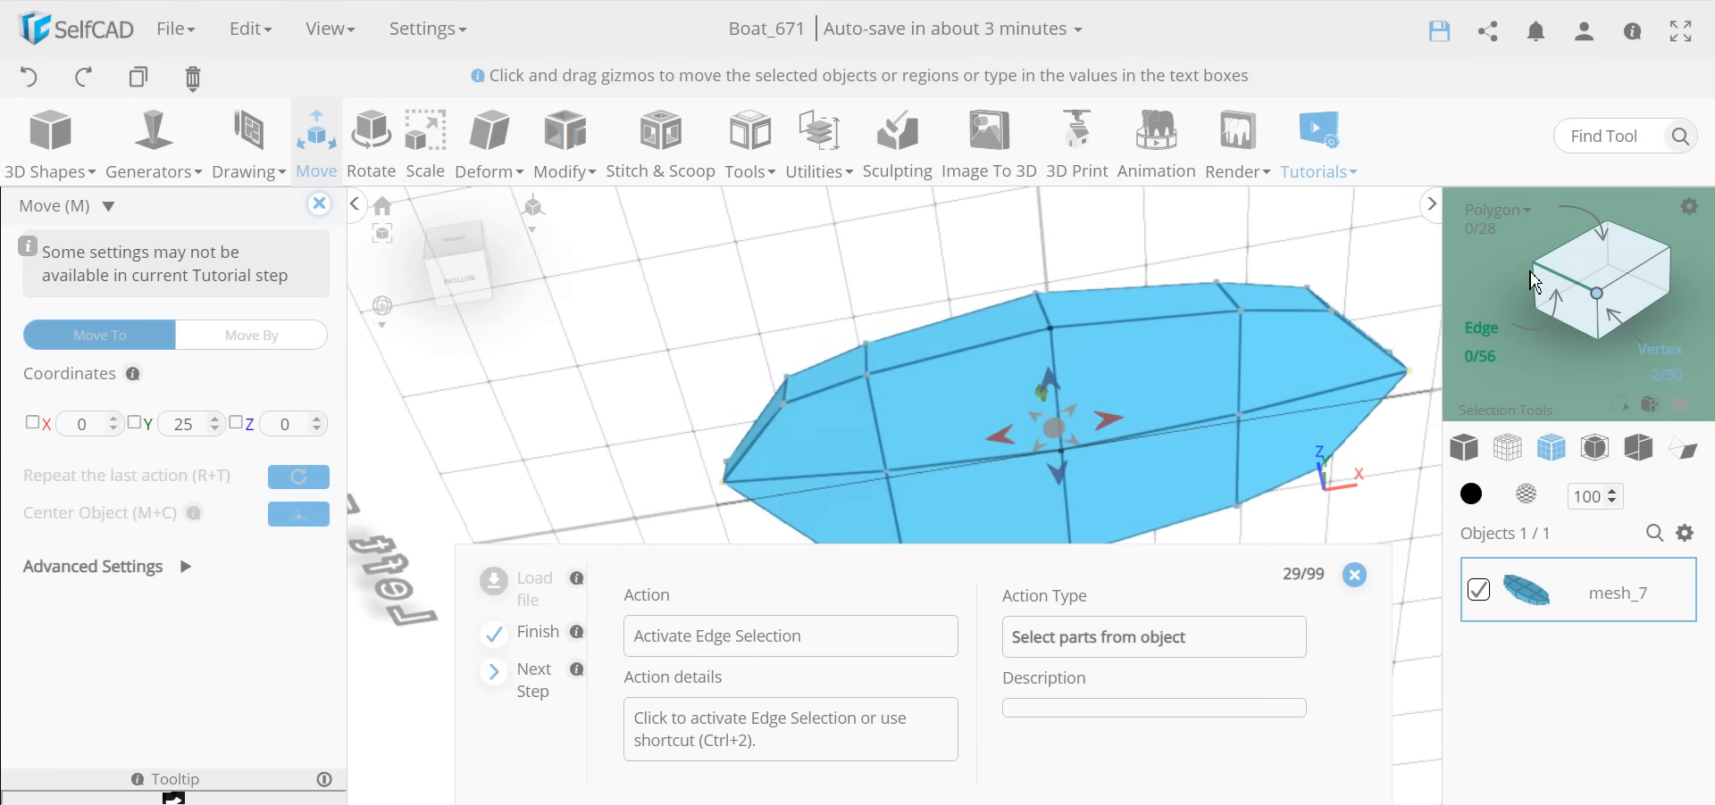
left_click(1532, 282)
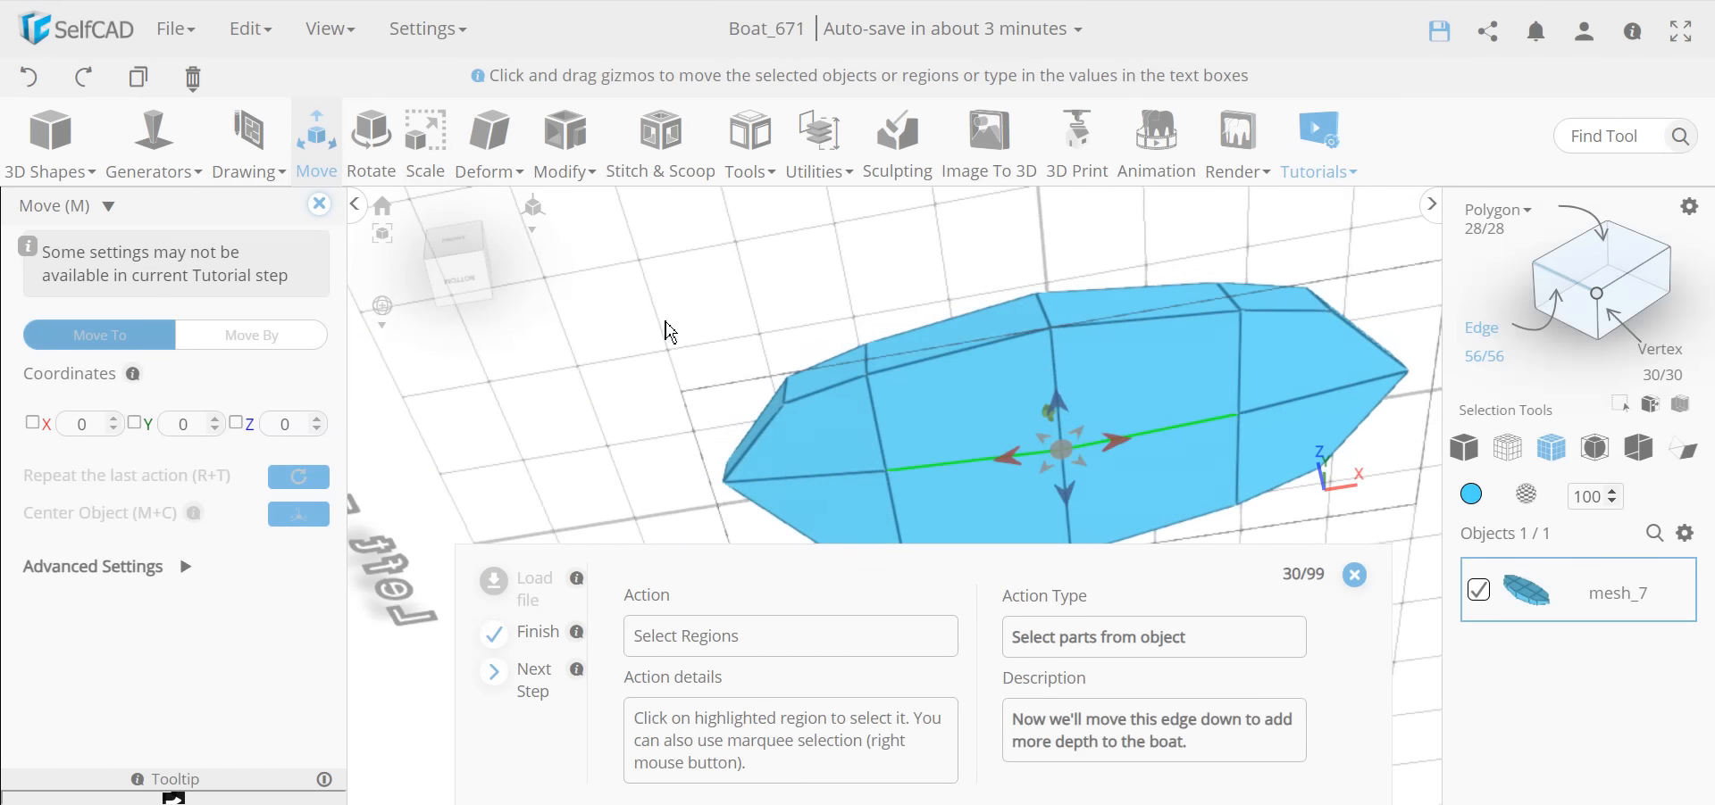
left_click_drag(670, 332, 1050, 321)
right_click_drag(1144, 457, 1007, 438)
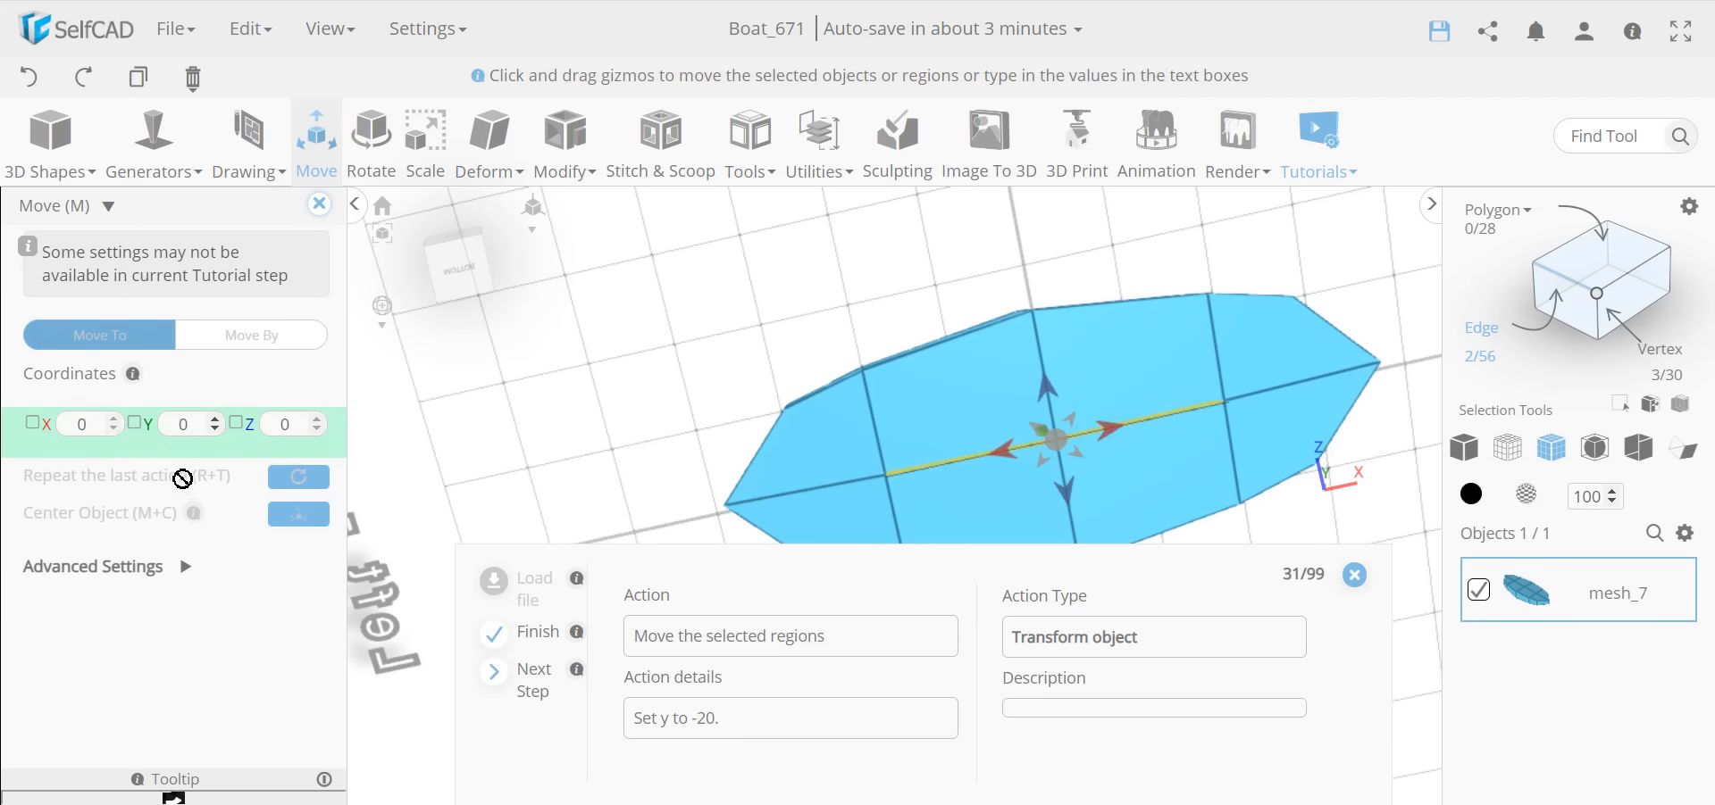
type("-20")
key("Return")
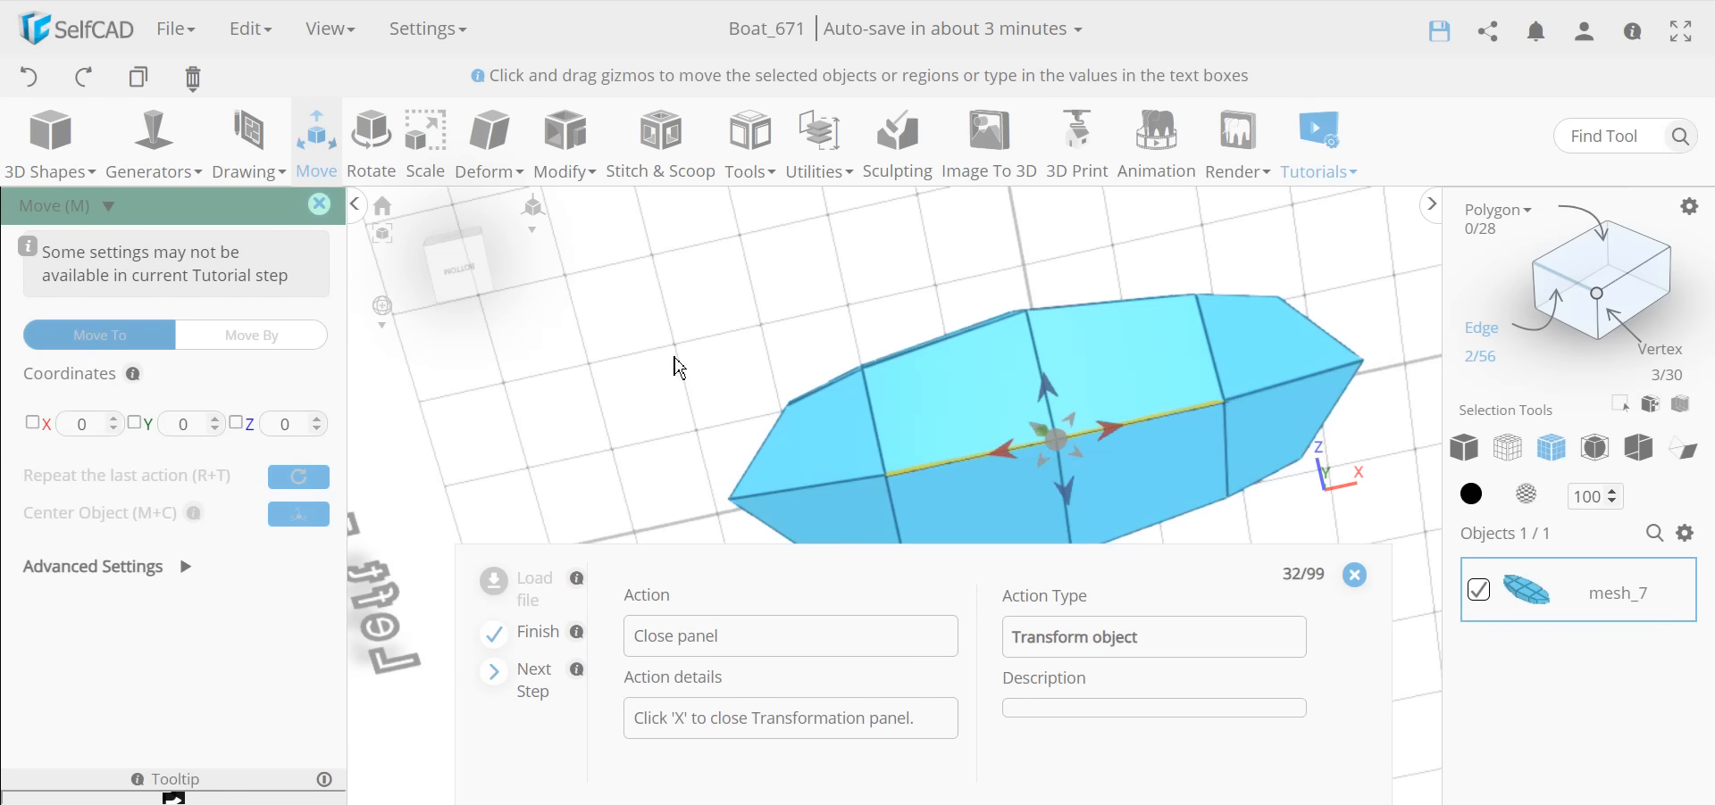
Step: Close the Move tool and activate Polygon selection
left_click_drag(679, 366, 666, 559)
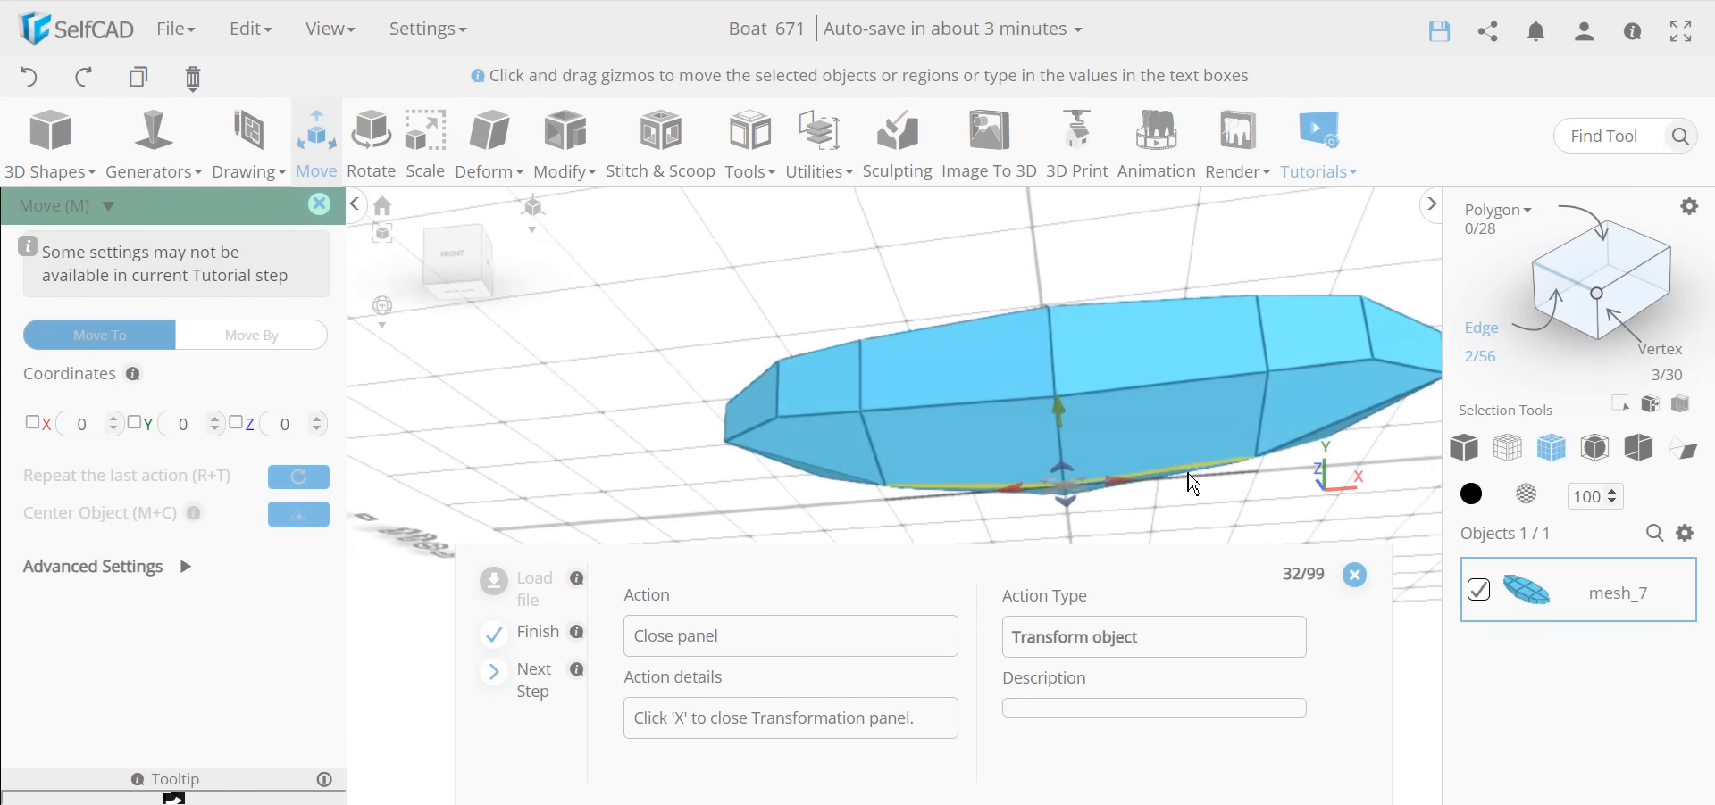
mouse_move(656, 502)
left_mouse_down()
mouse_move(620, 473)
mouse_move(662, 506)
left_mouse_up()
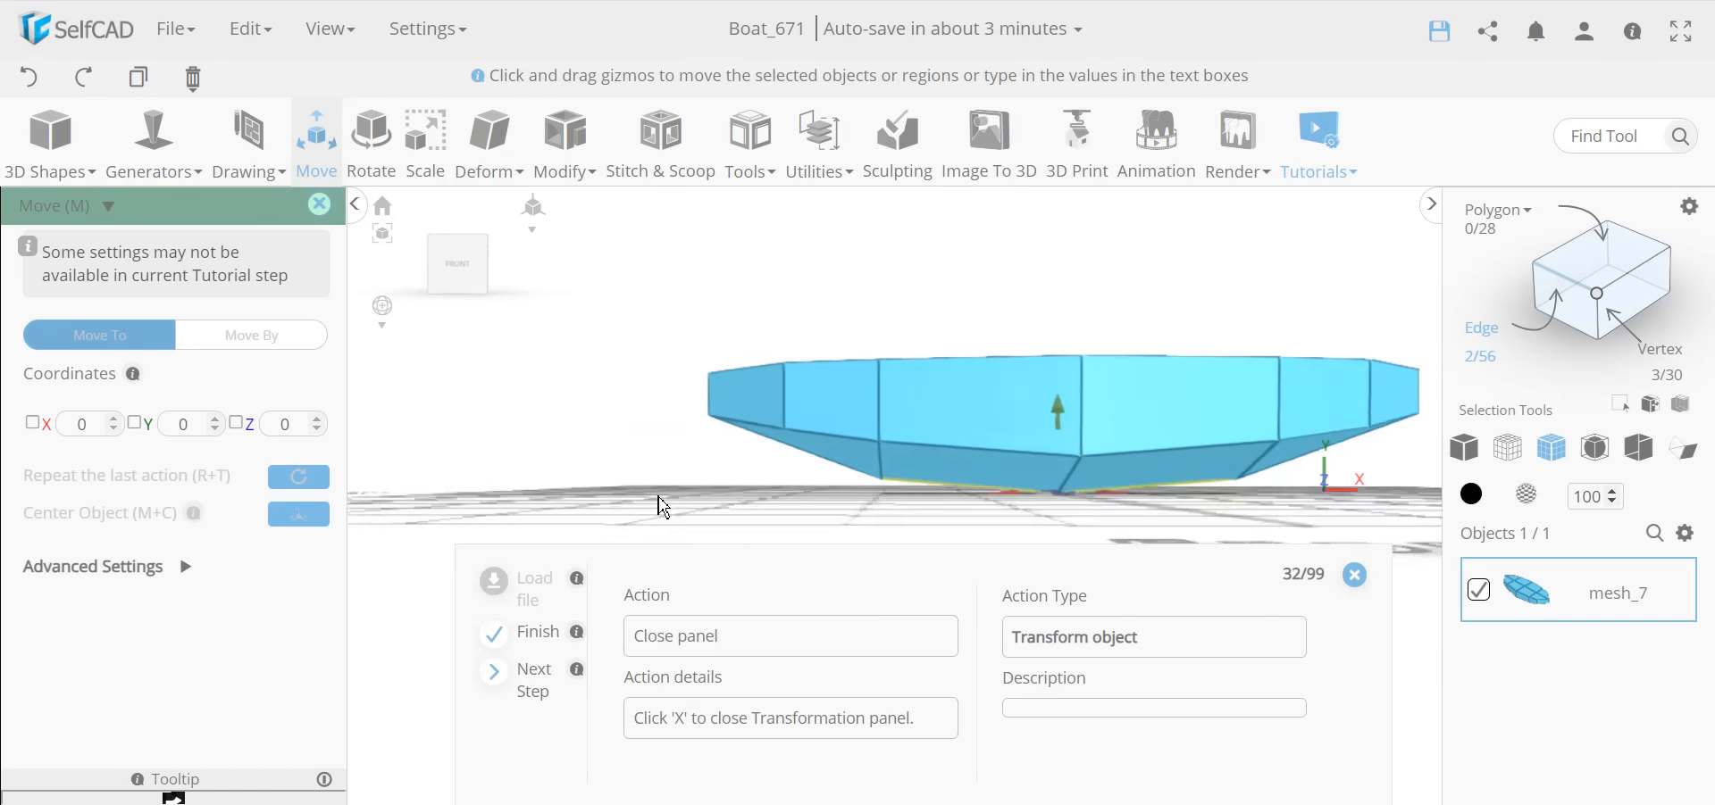
left_click(319, 204)
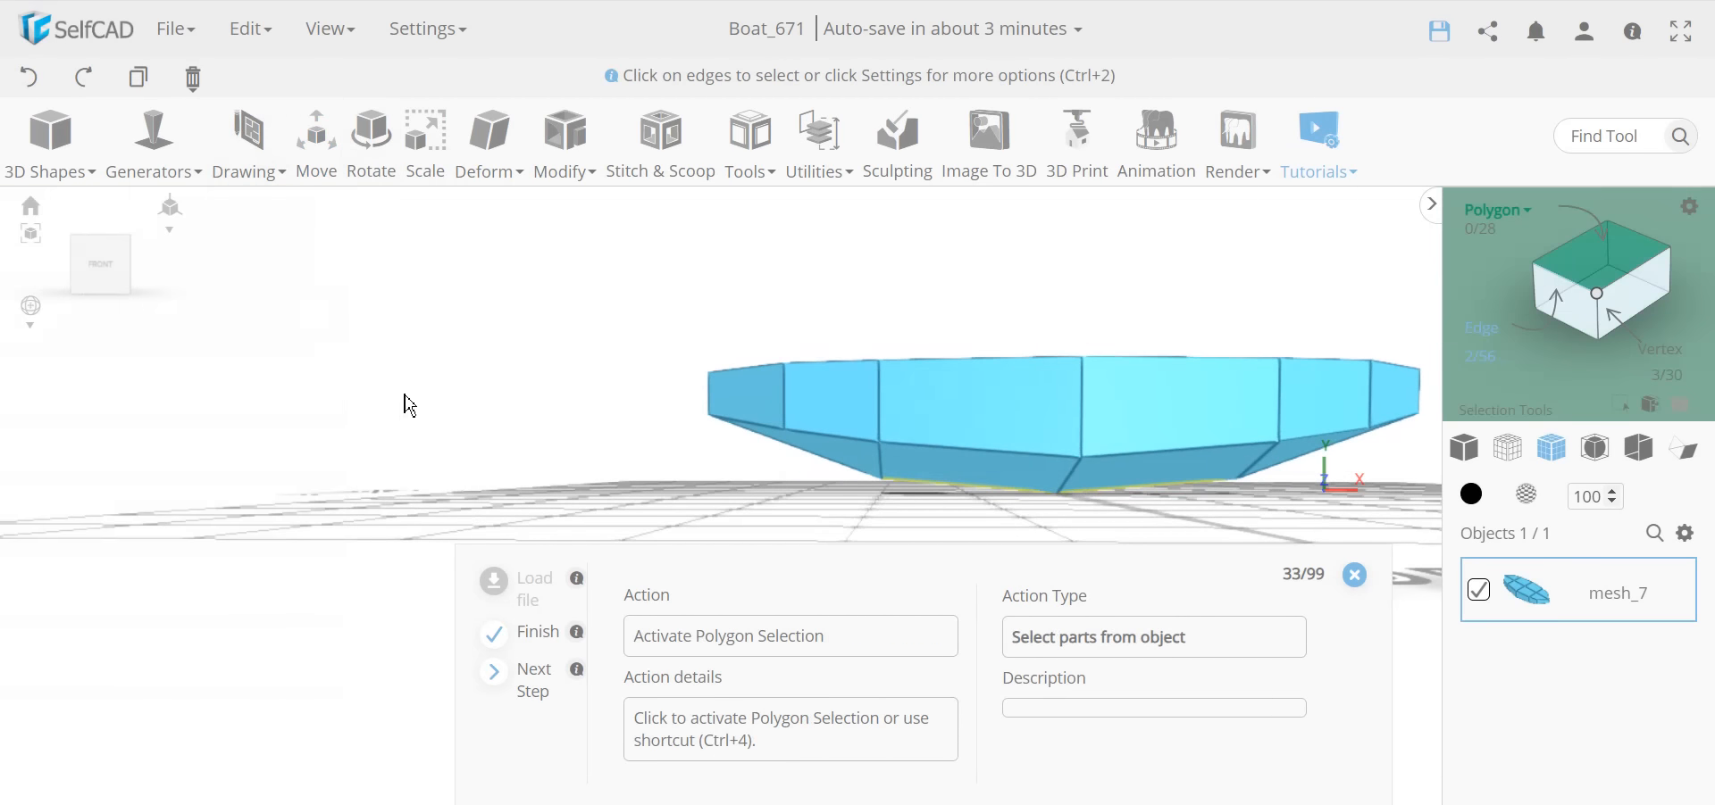
left_click_drag(409, 405, 572, 357)
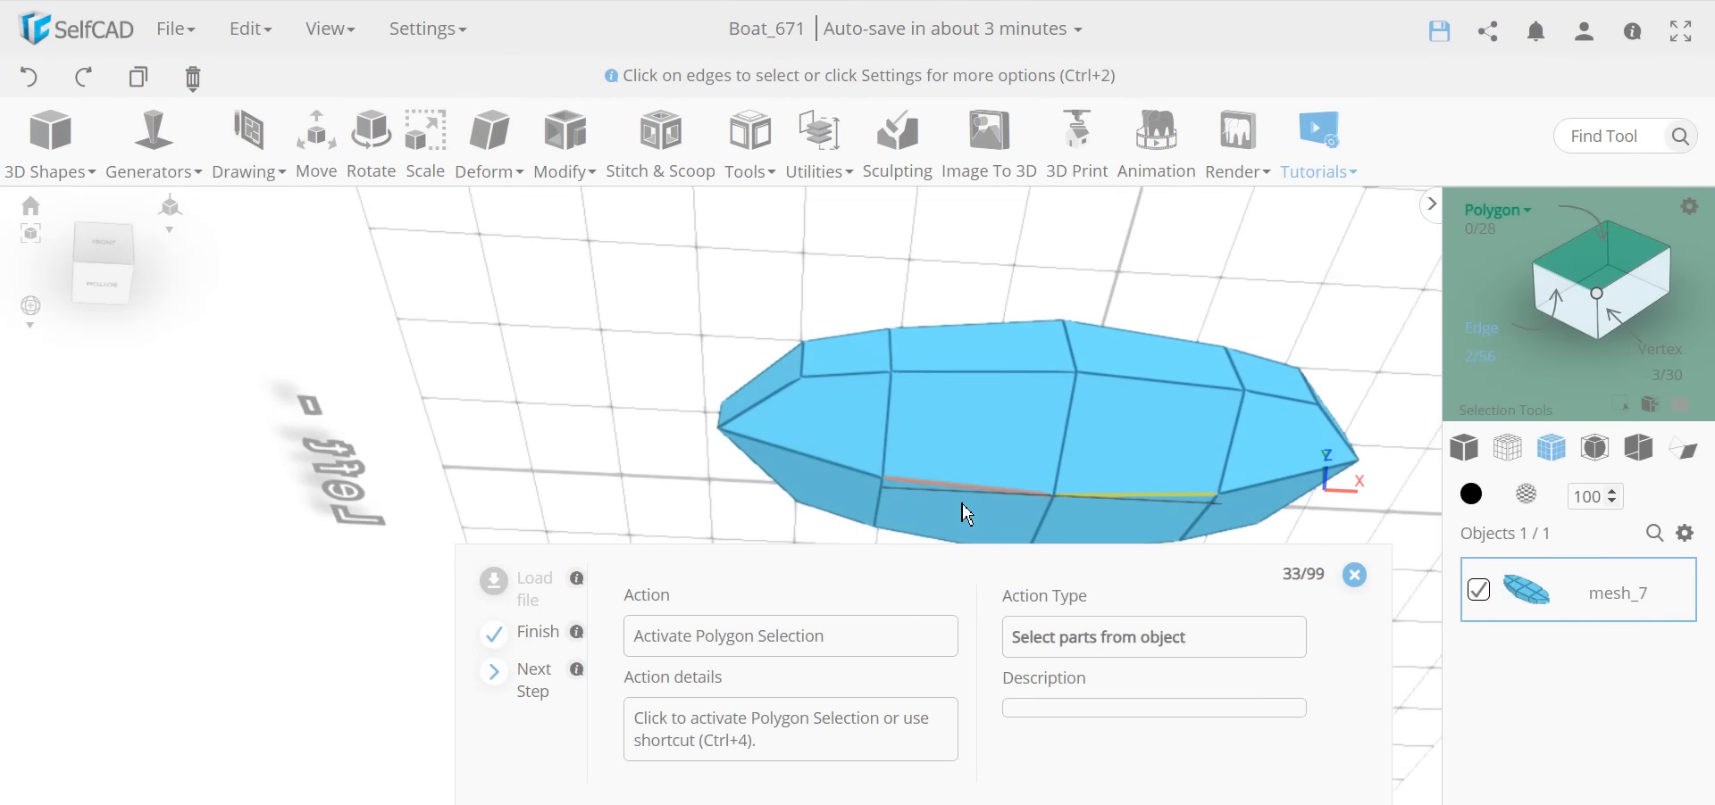
left_click(1634, 265)
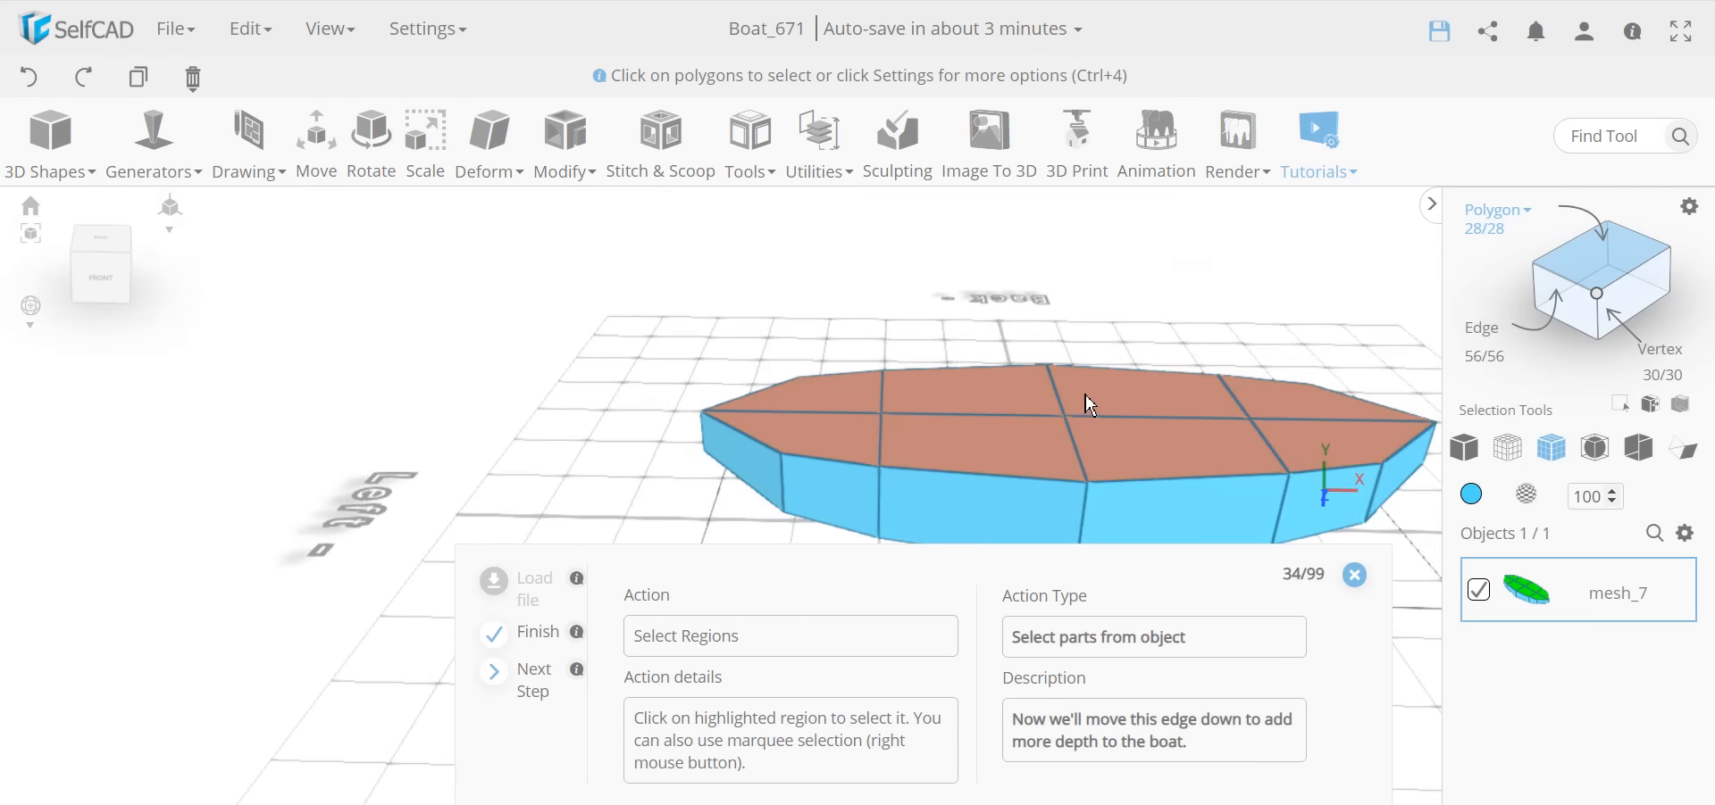
Step: Select all the polygons on the hull's top face and inset them by 15
left_click(1125, 434)
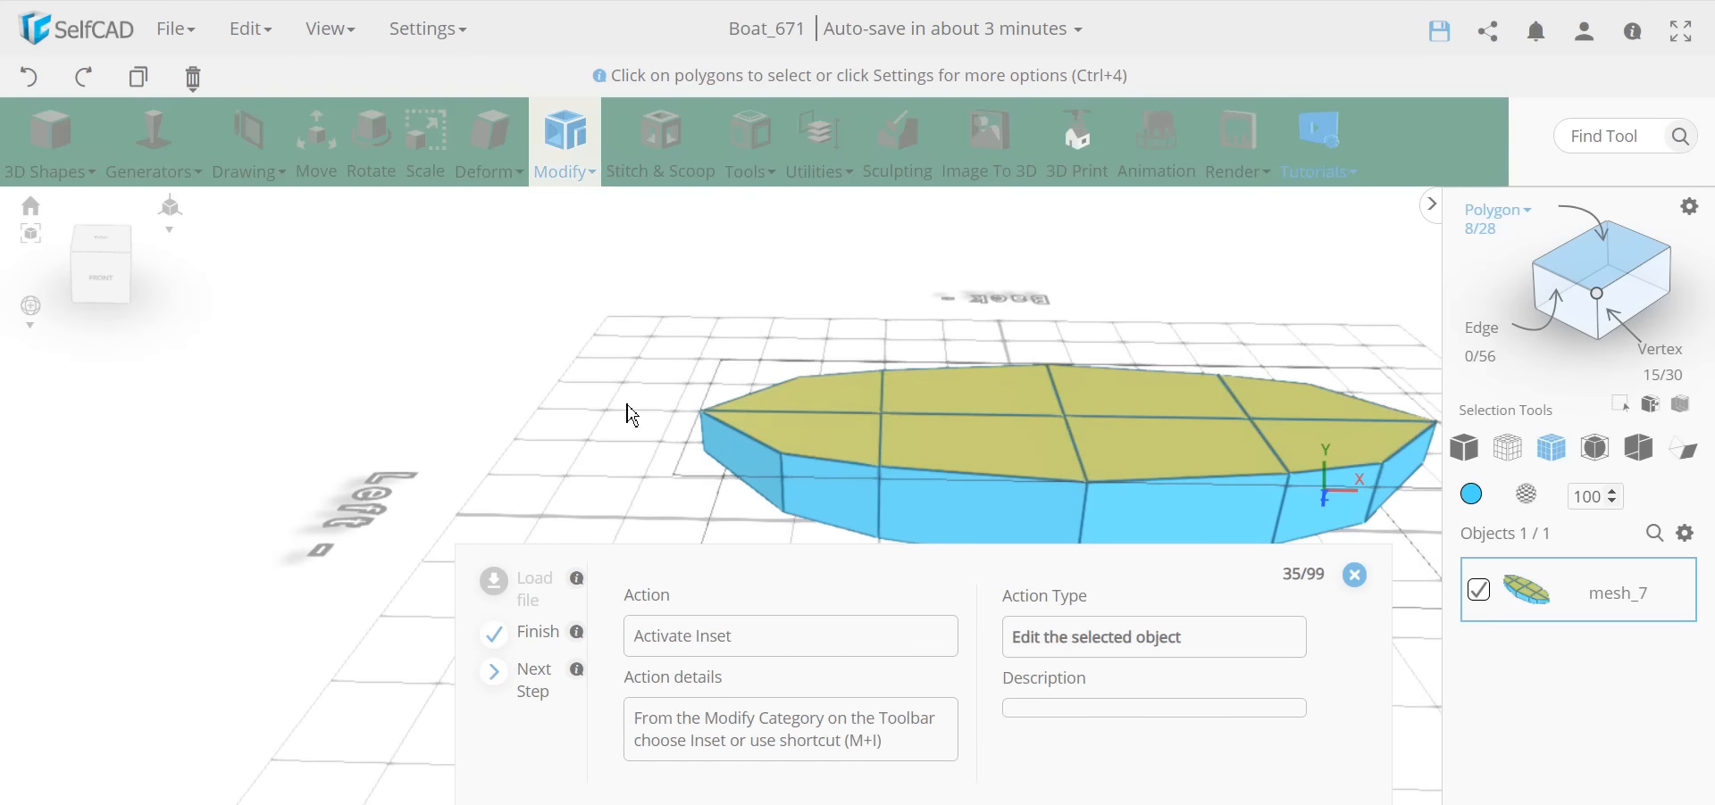
mouse_move(629, 411)
left_mouse_down()
mouse_move(616, 276)
mouse_move(482, 360)
mouse_move(634, 407)
left_mouse_up()
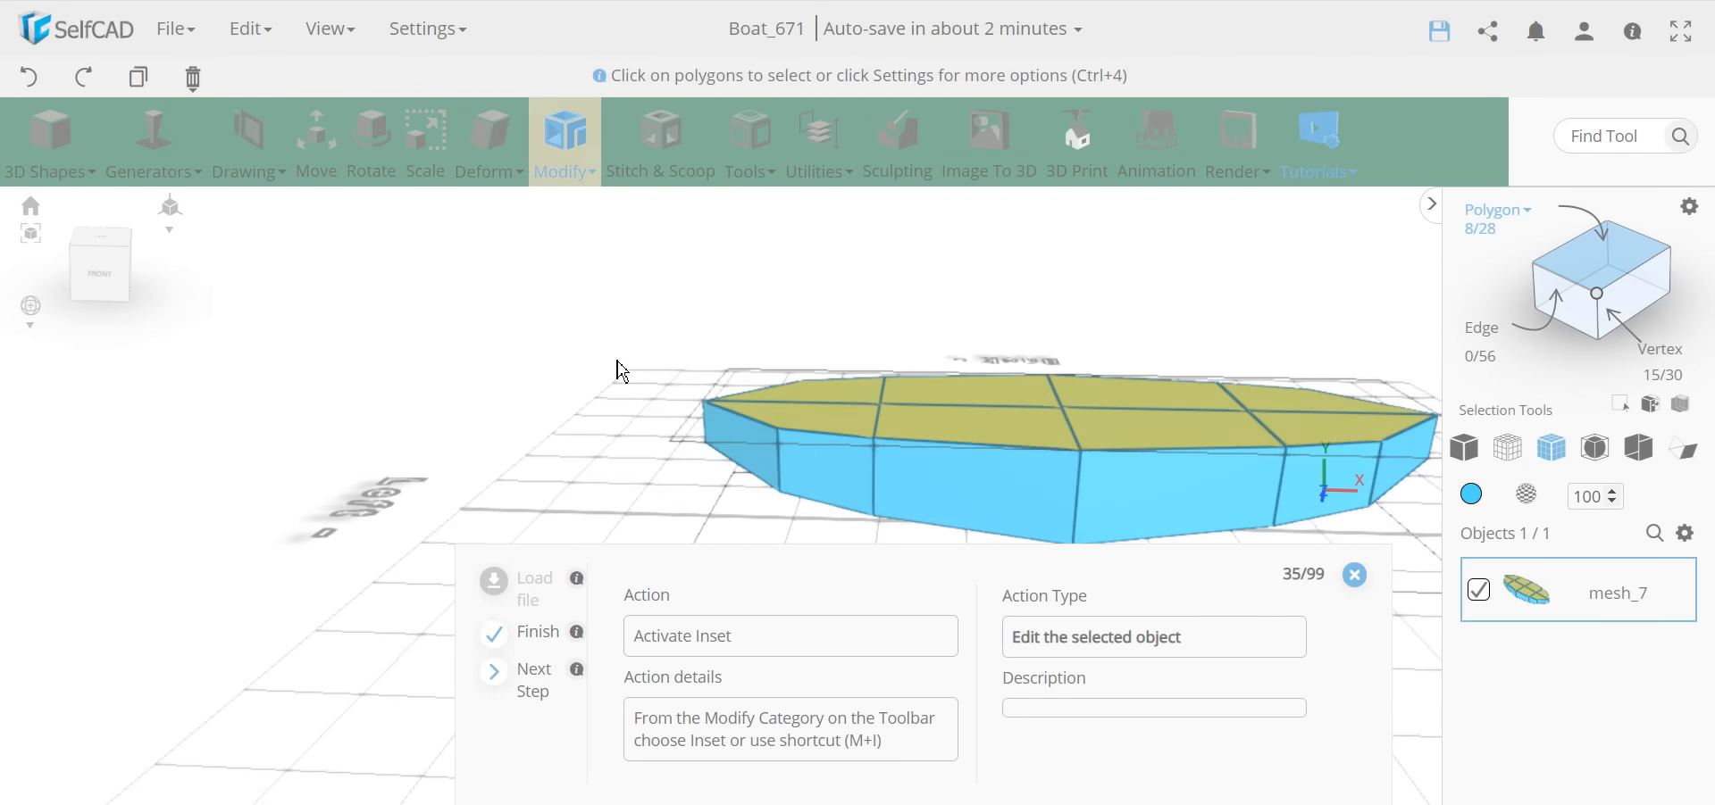
left_click_drag(620, 372, 742, 424)
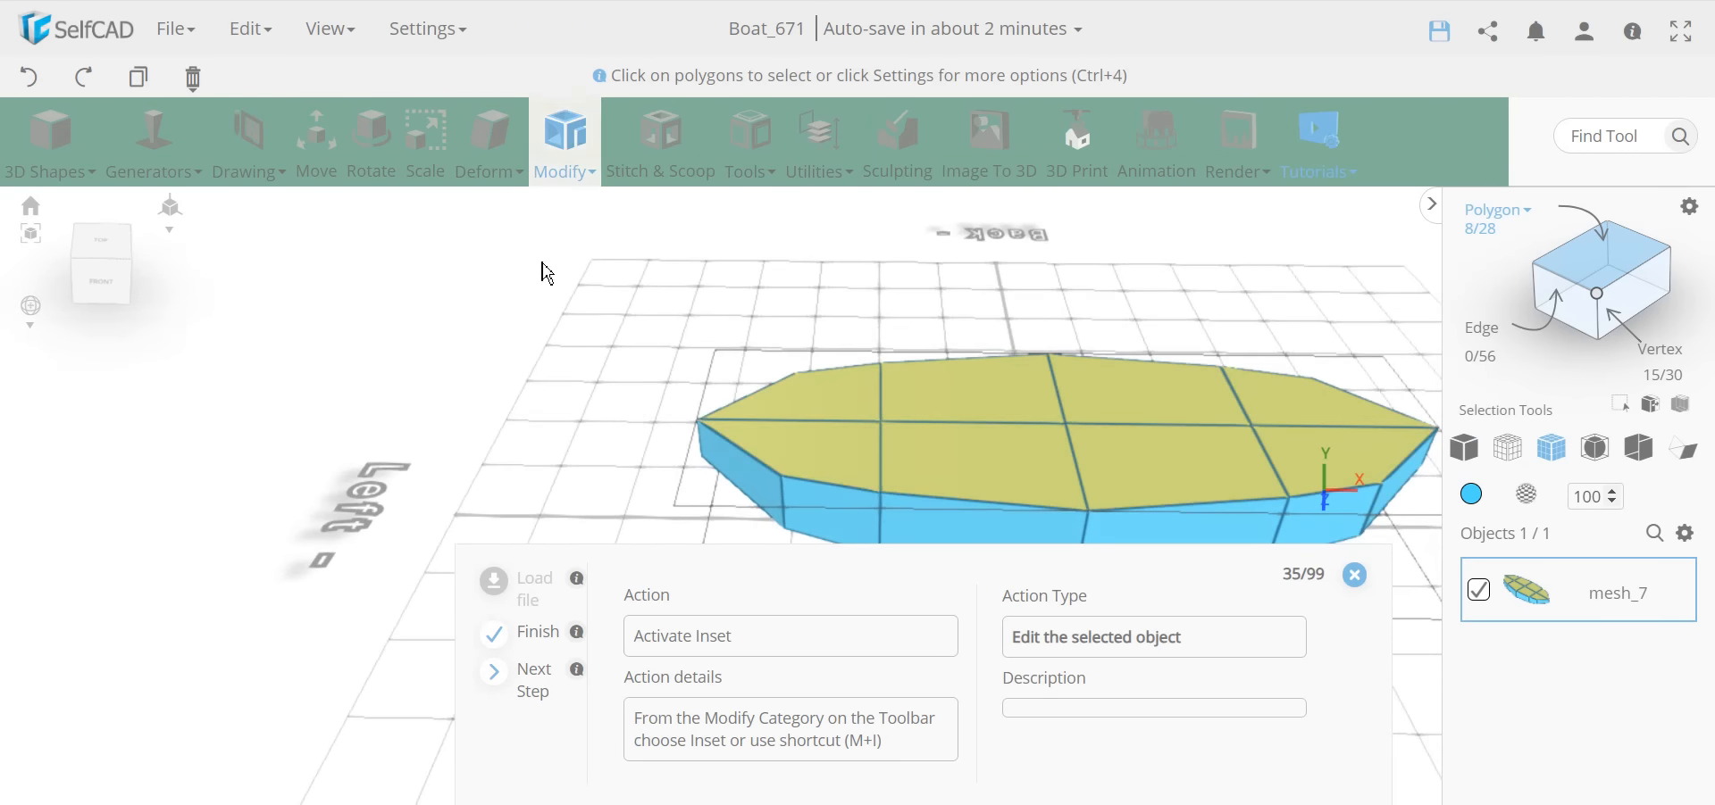
left_click(563, 163)
left_click(590, 277)
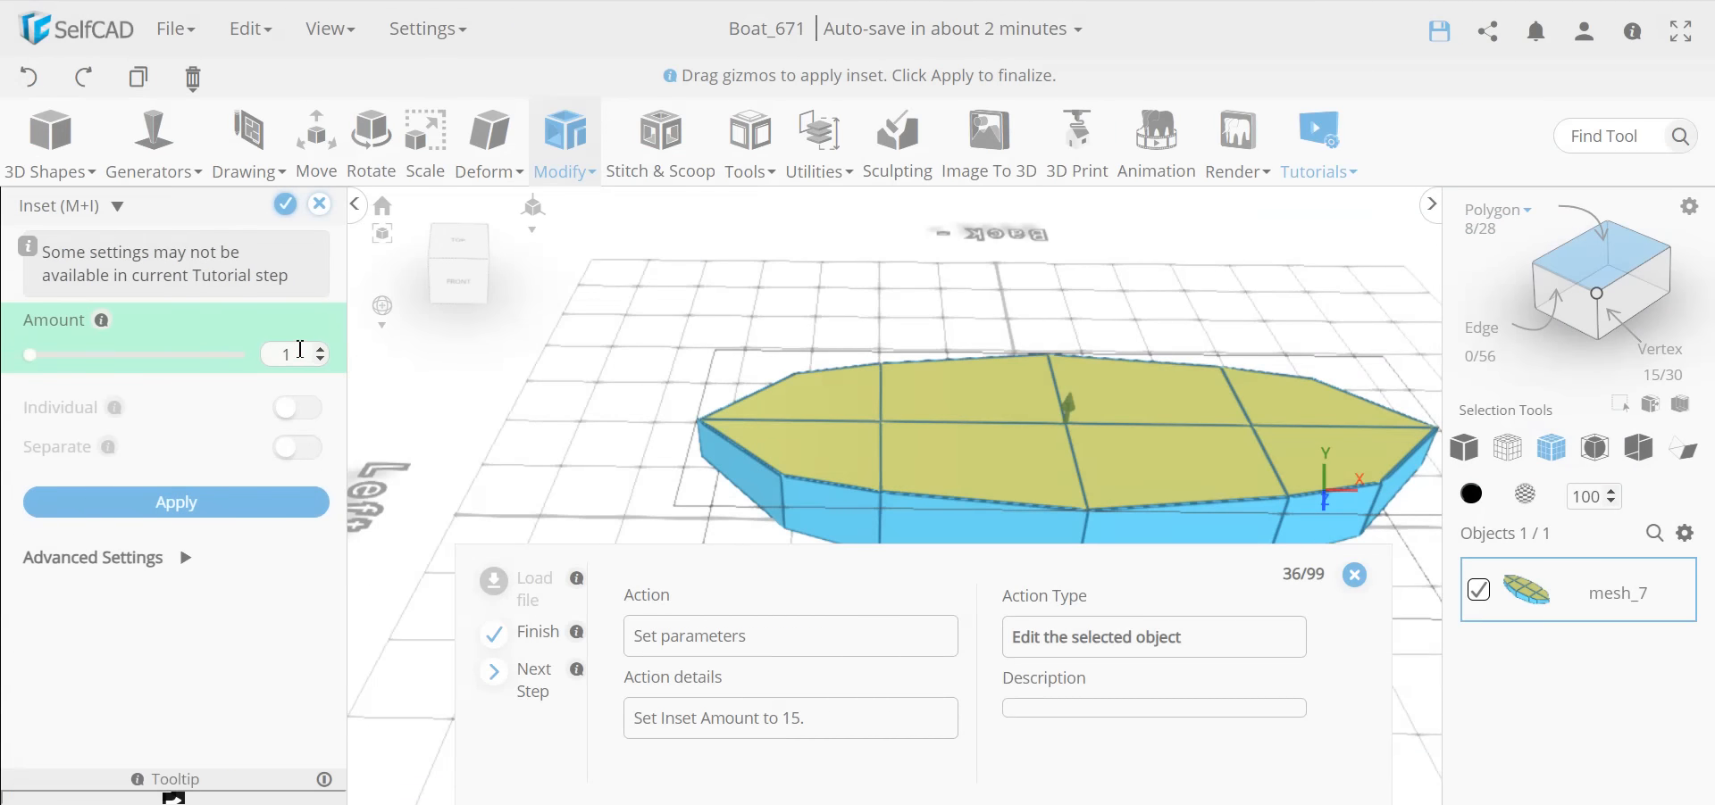
key("Return")
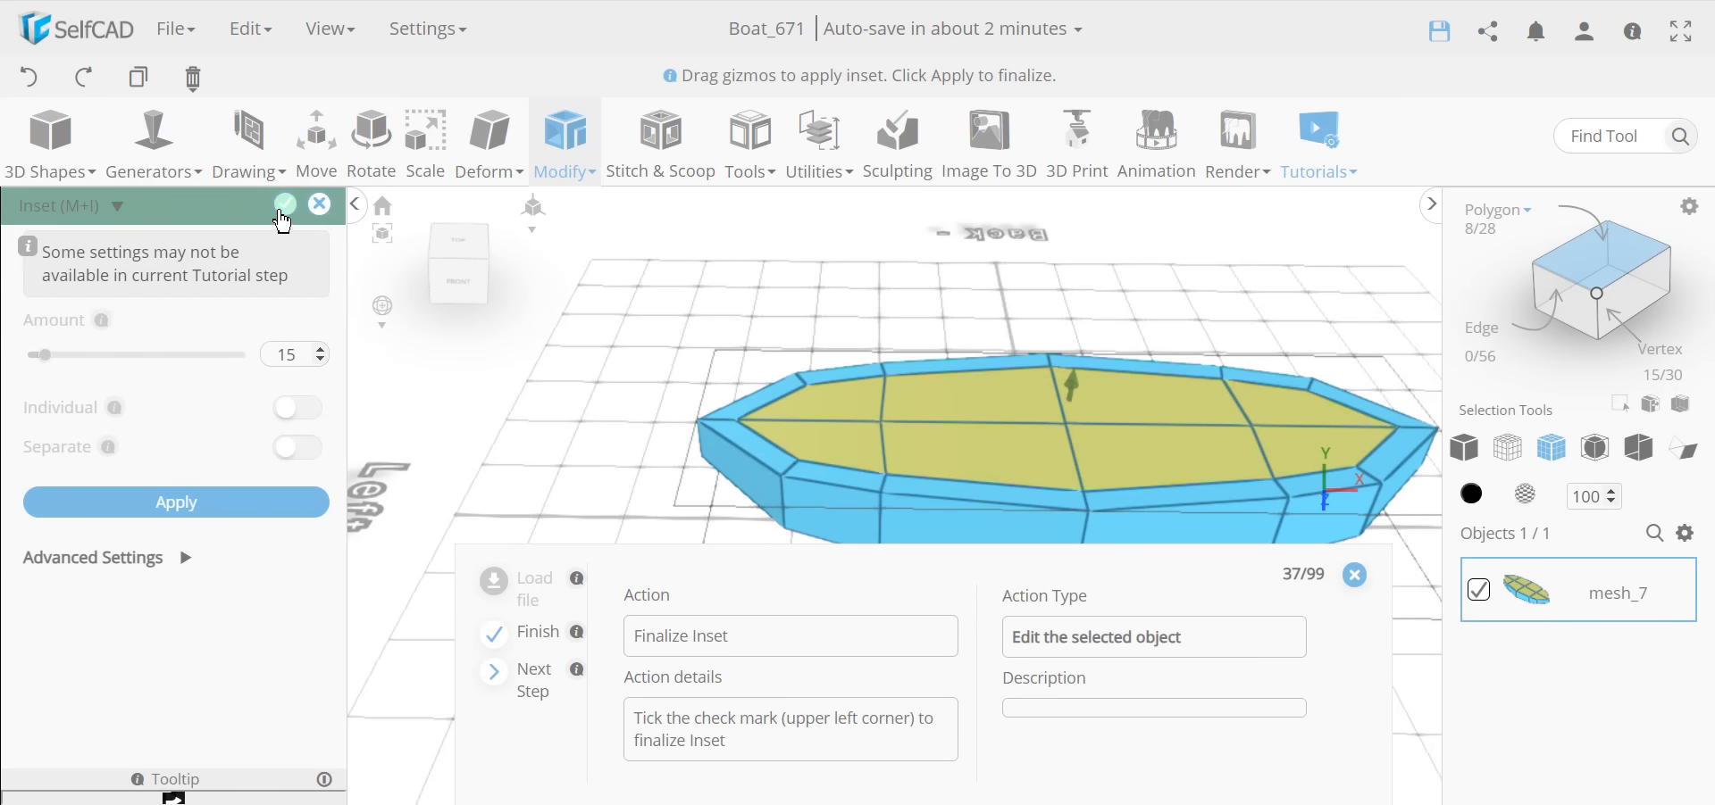
left_click(284, 204)
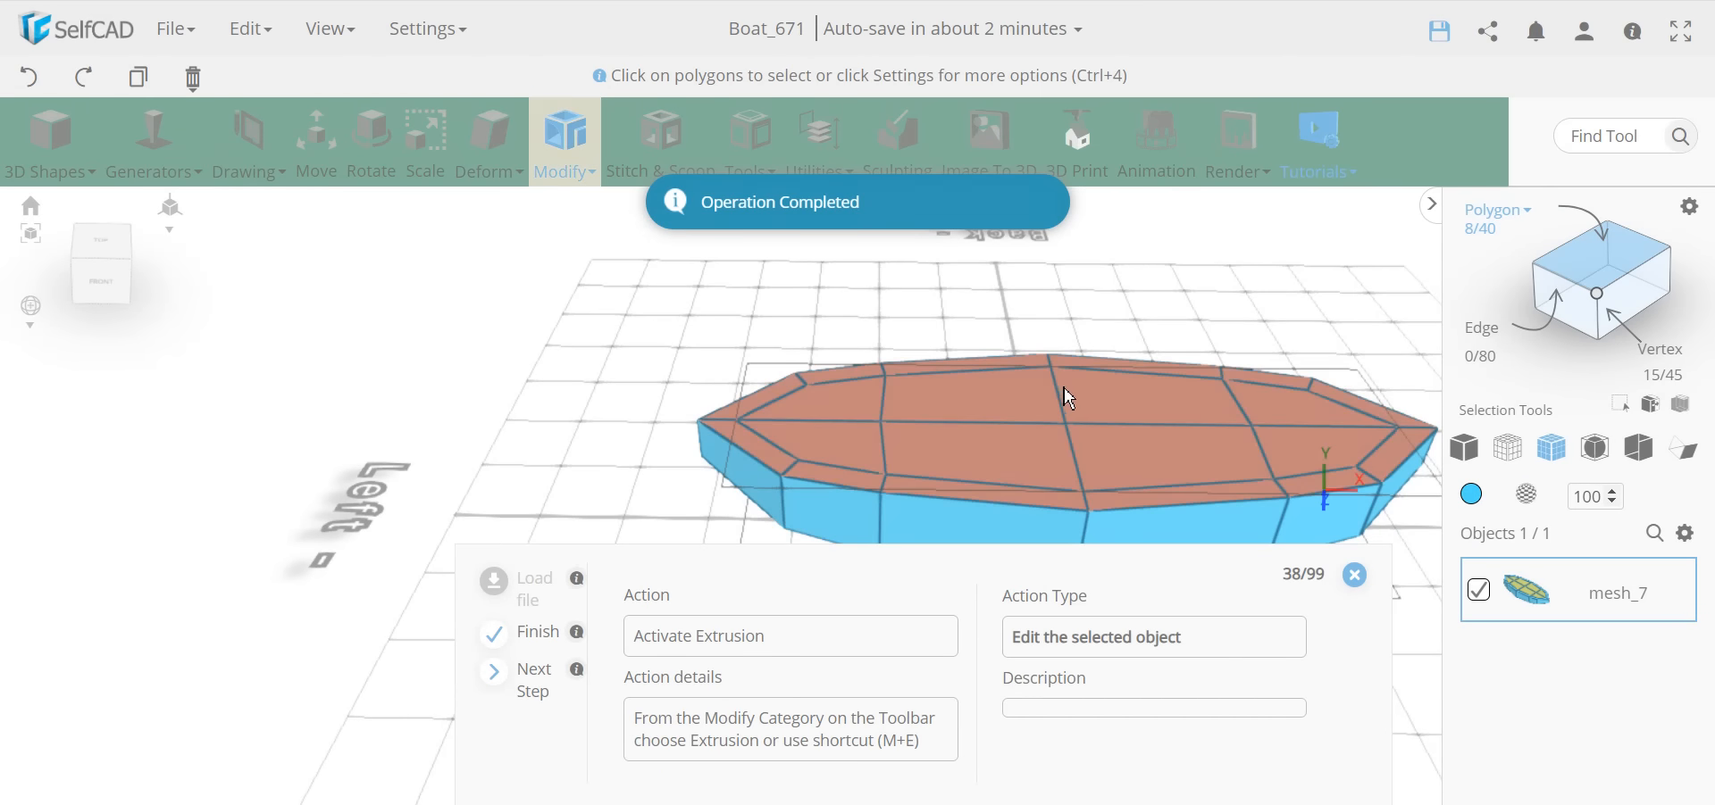
Step: Extrude the inset top polygons inward with an amount of -40
left_click(566, 141)
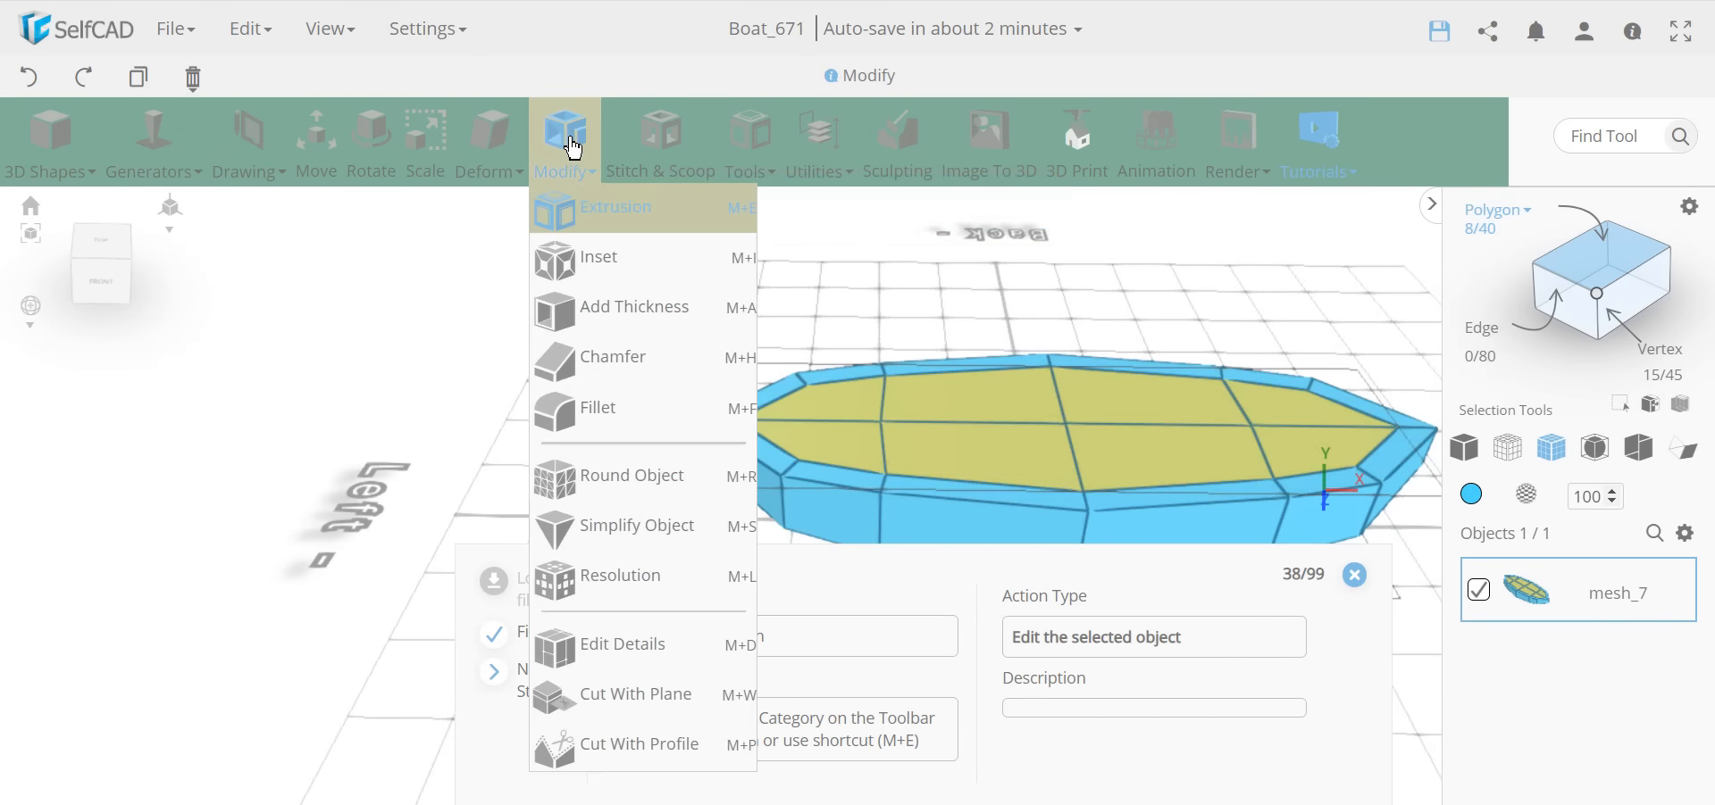
left_click(589, 211)
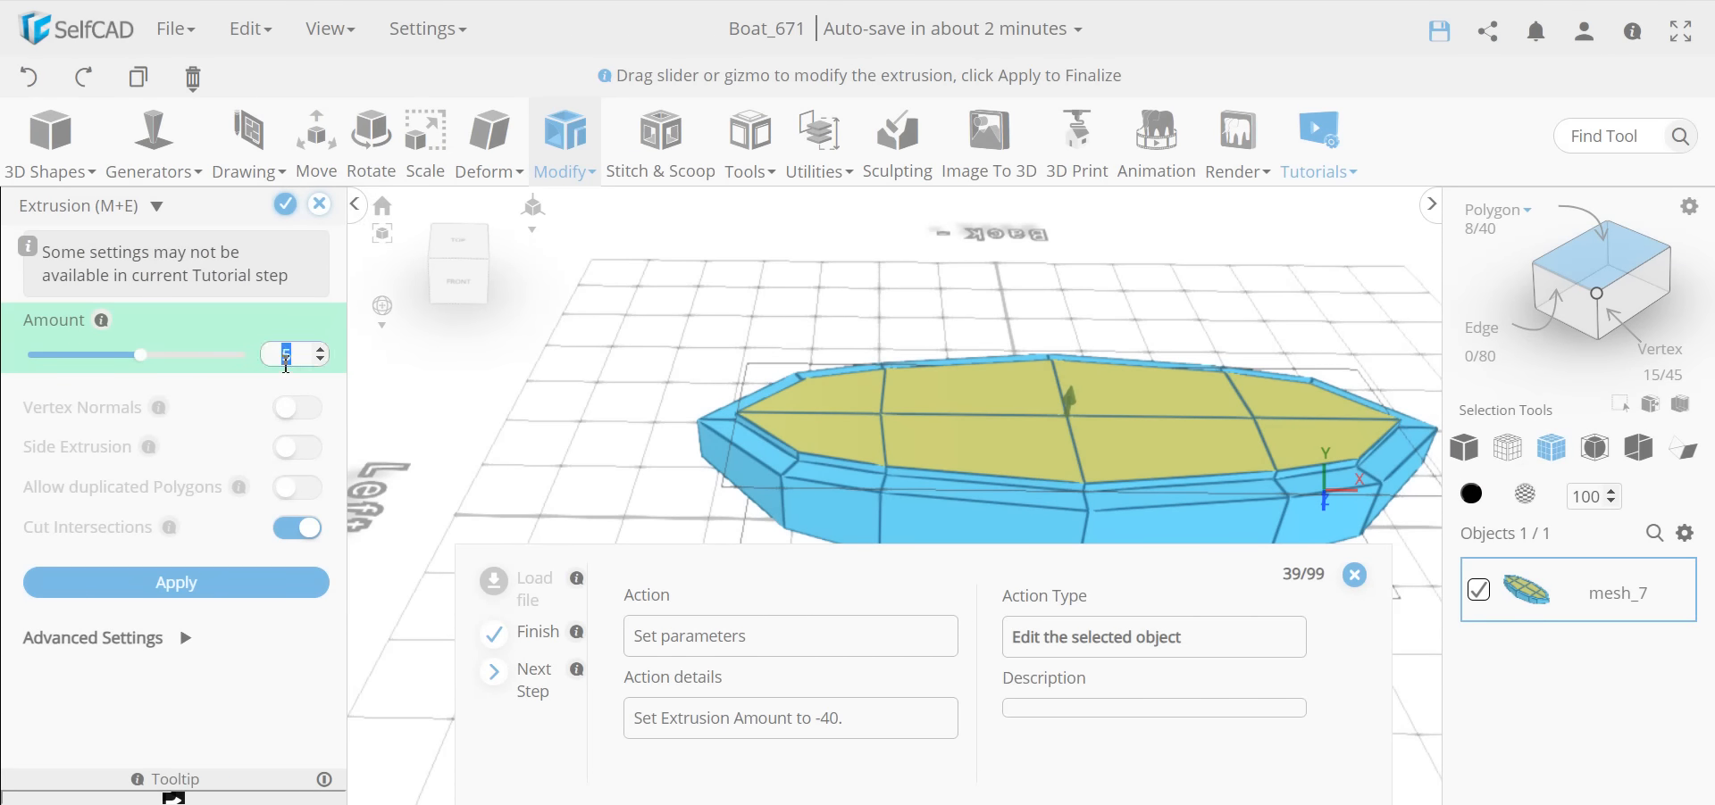
type("-40")
key("Return")
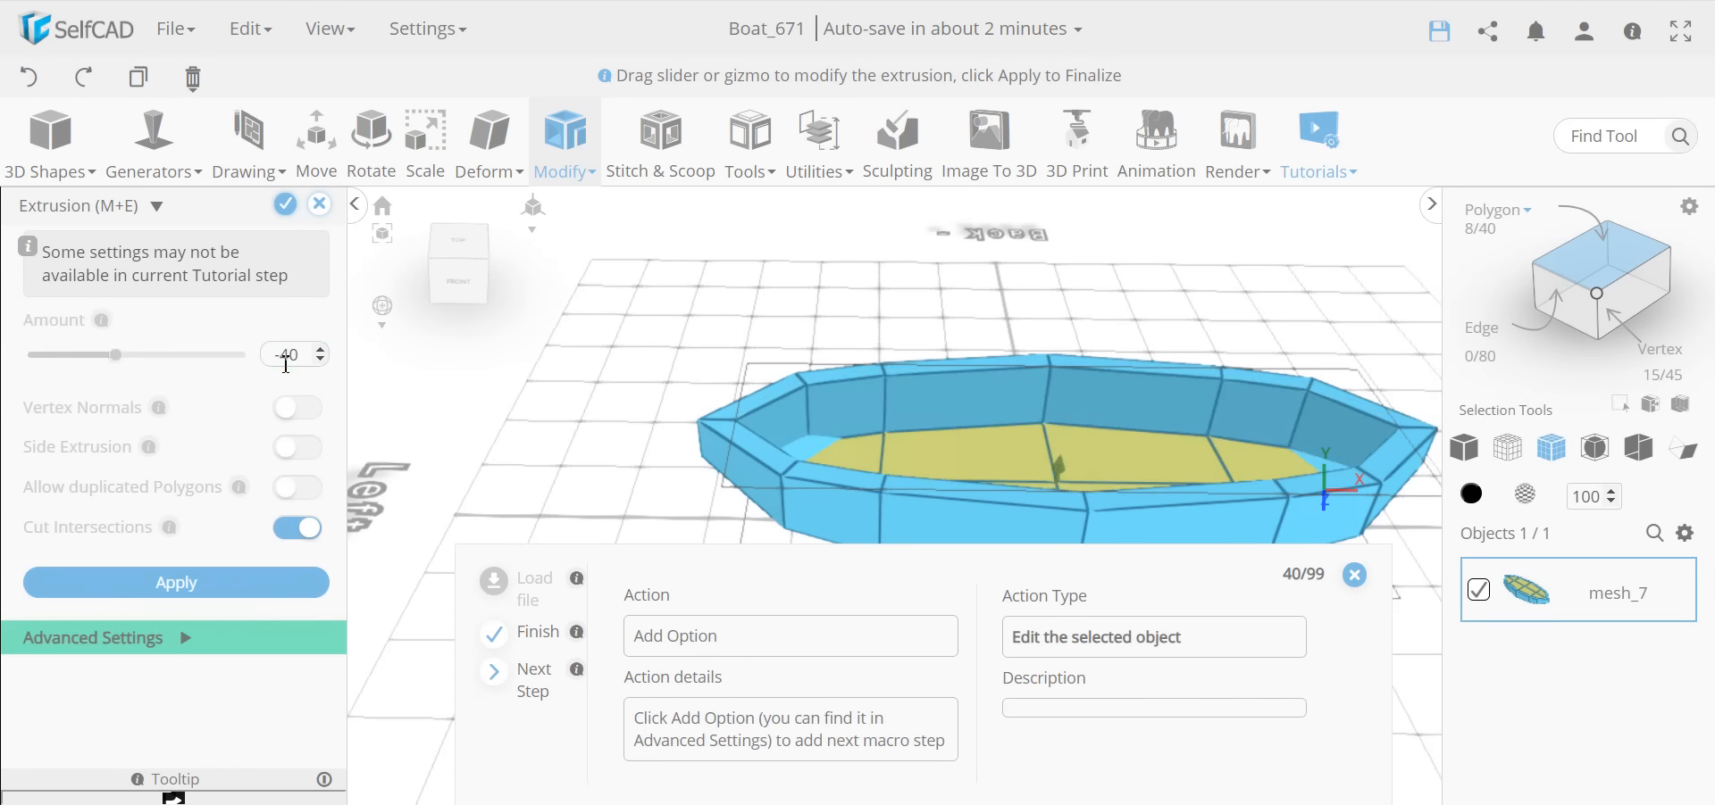
Step: Inspect the hull's underside, and add a macro option to the extrusion with its operation set to Scale
right_click_drag(581, 452, 1033, 497)
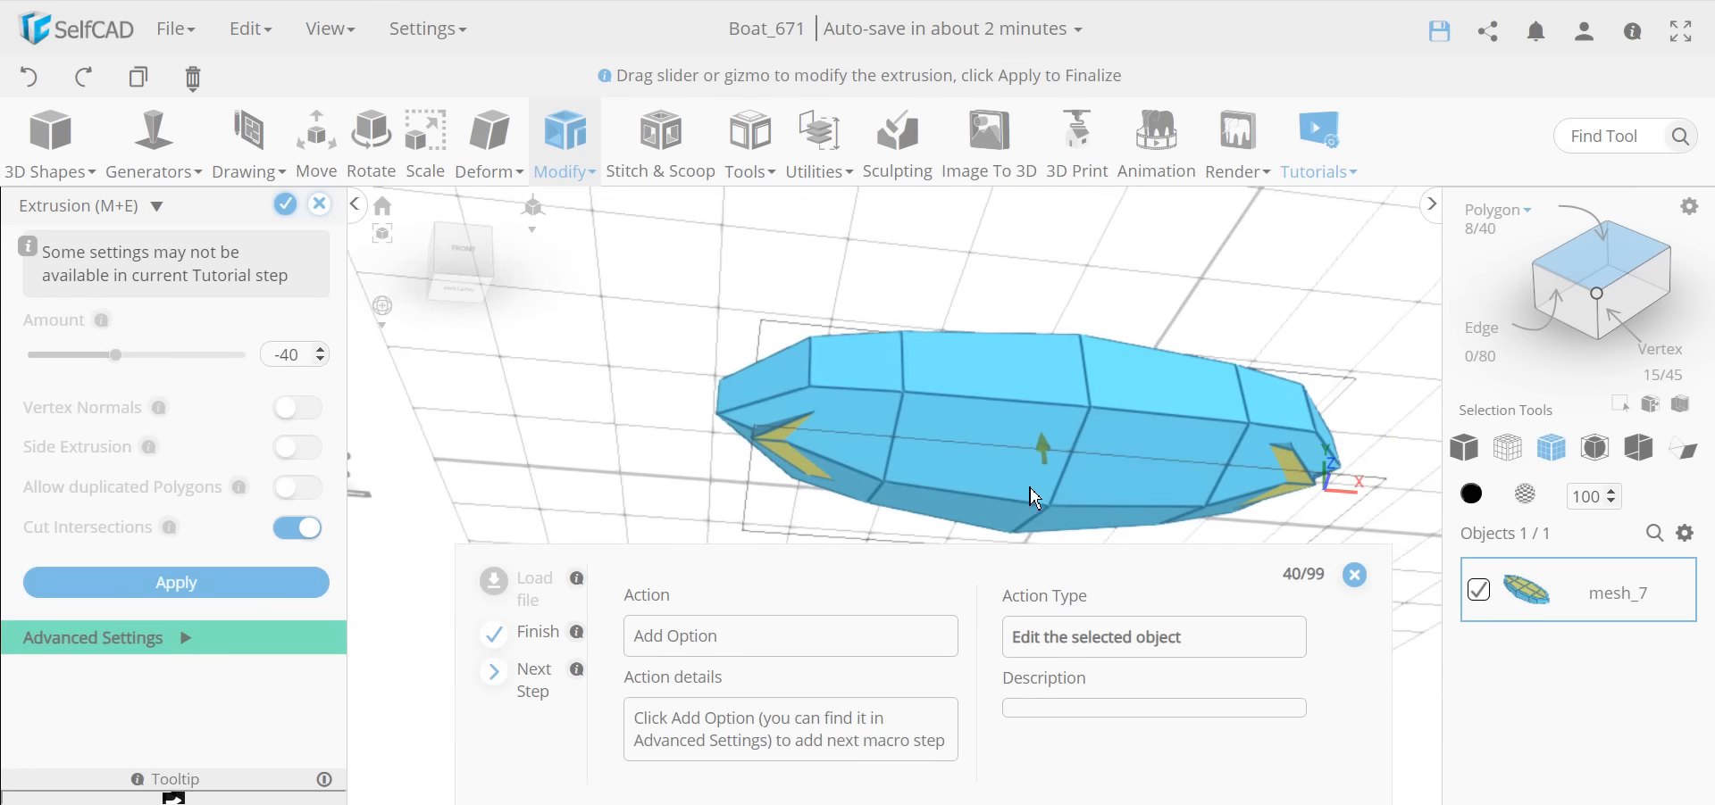
right_click_drag(629, 387, 840, 528)
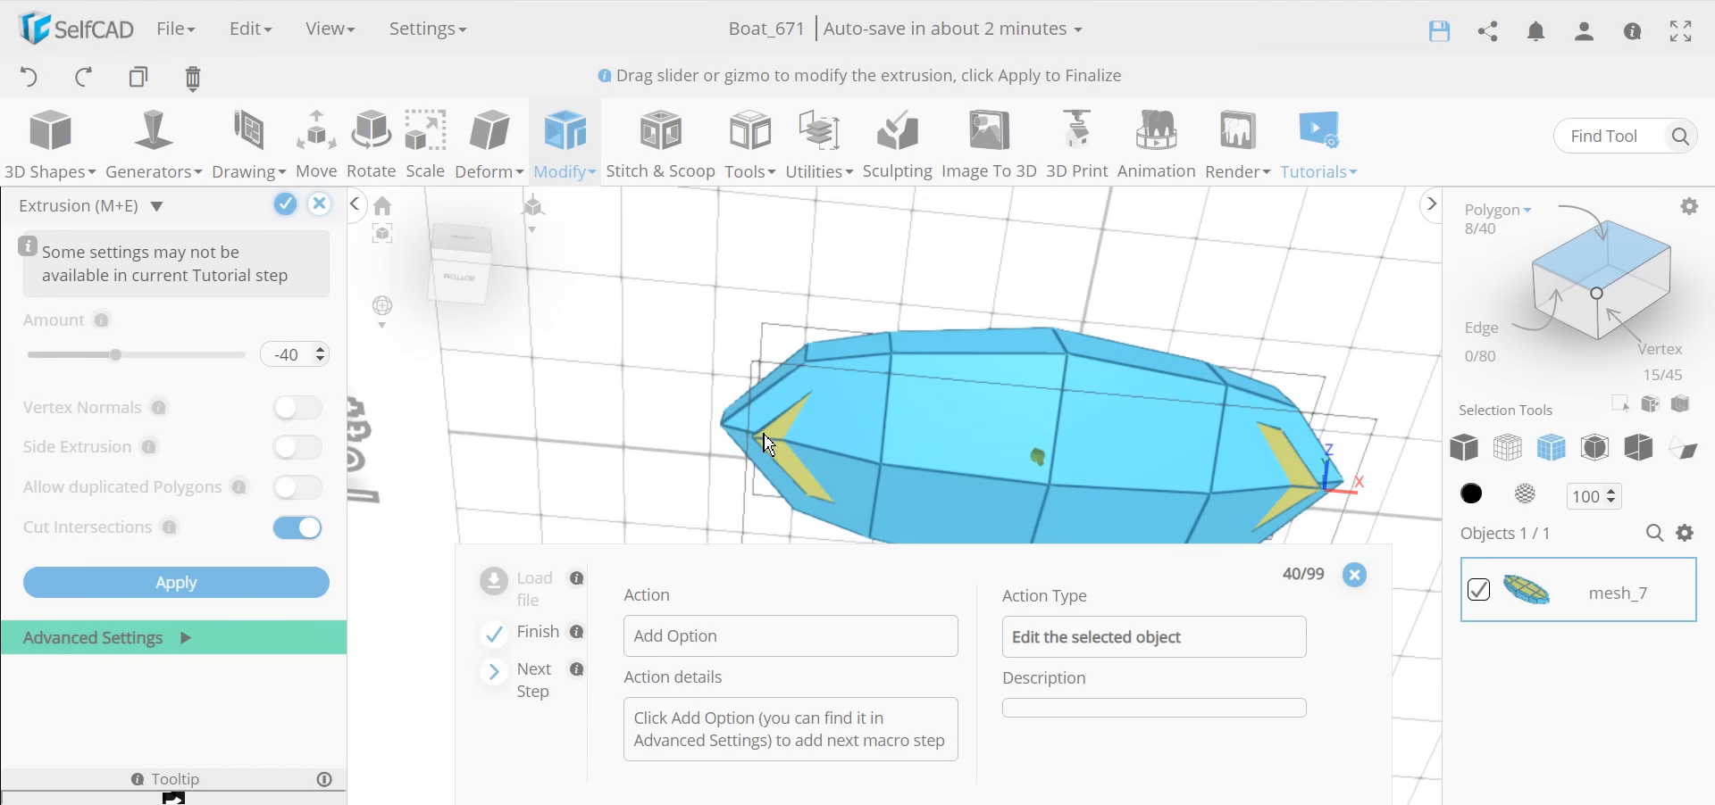
middle_click_drag(1169, 301, 1105, 258)
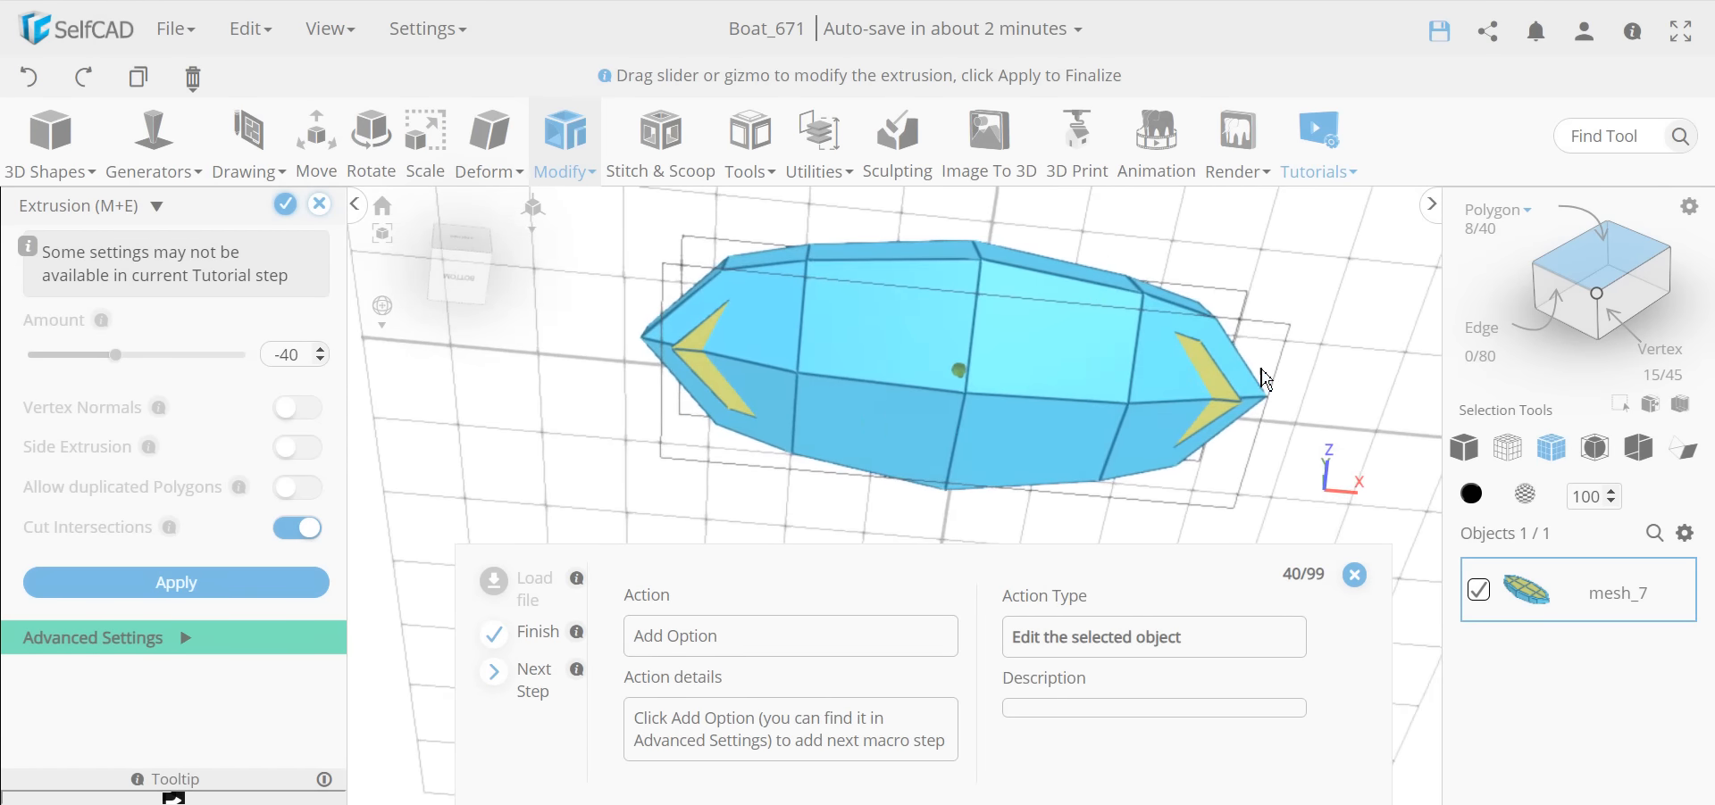
right_click_drag(1264, 379, 1204, 437)
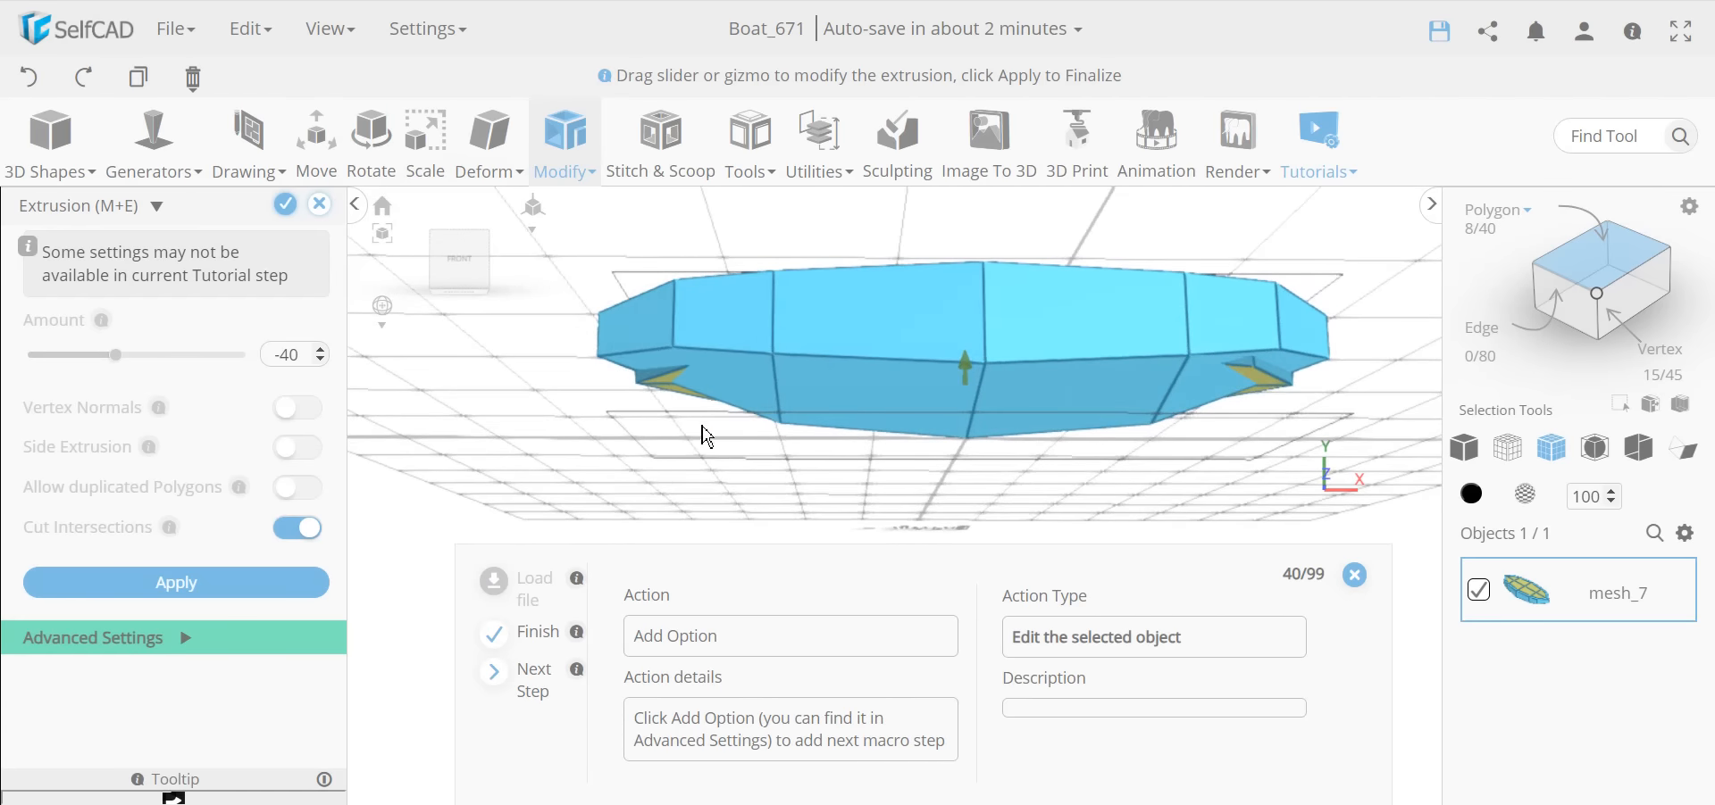
right_click_drag(705, 436, 650, 366)
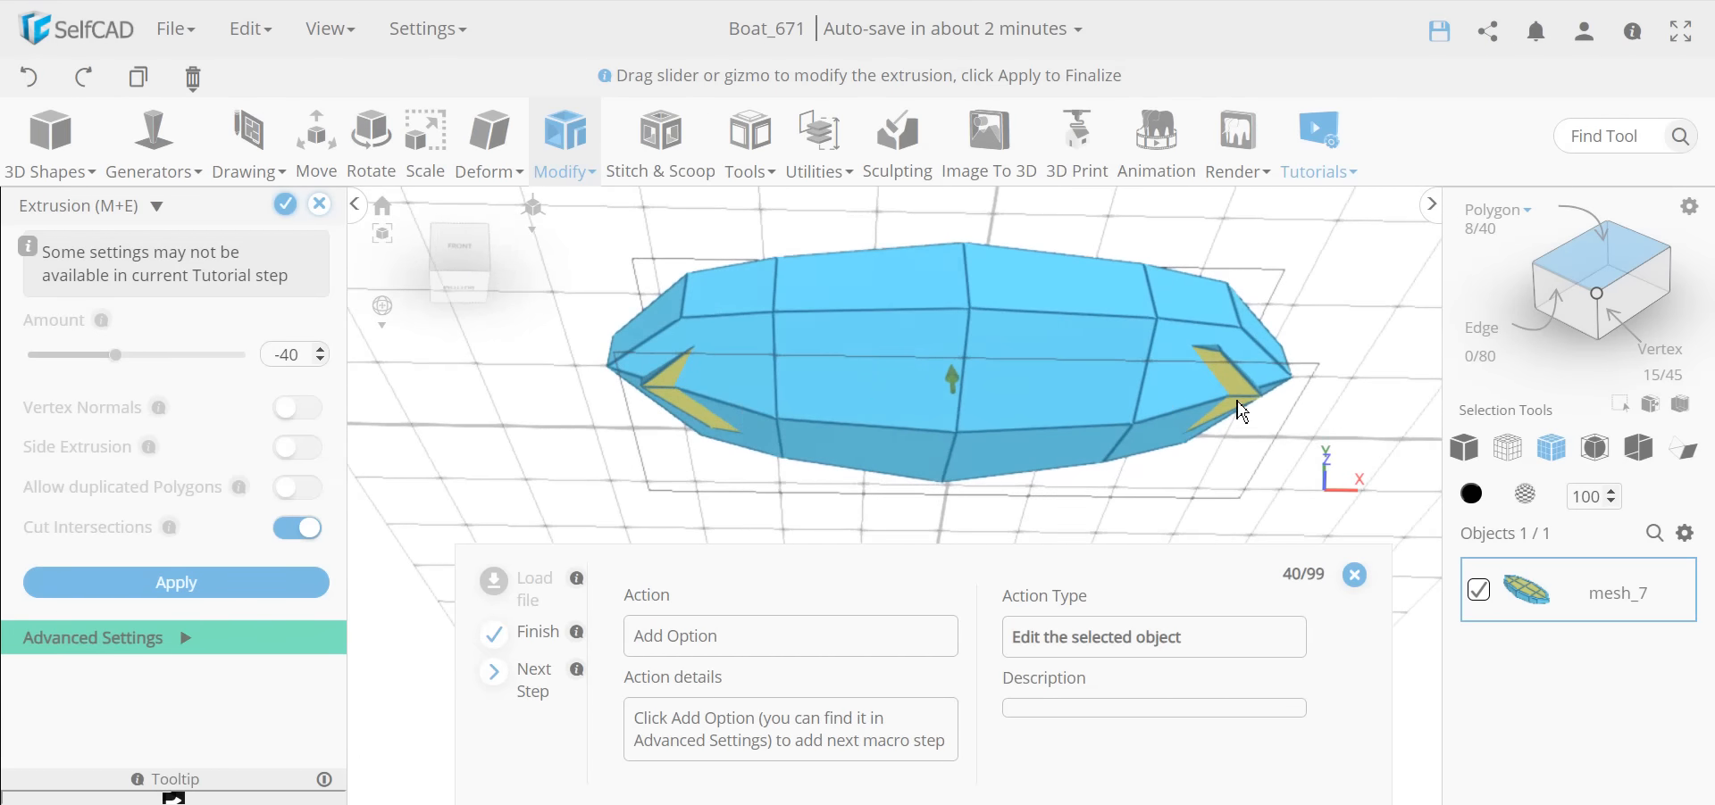
left_click(185, 639)
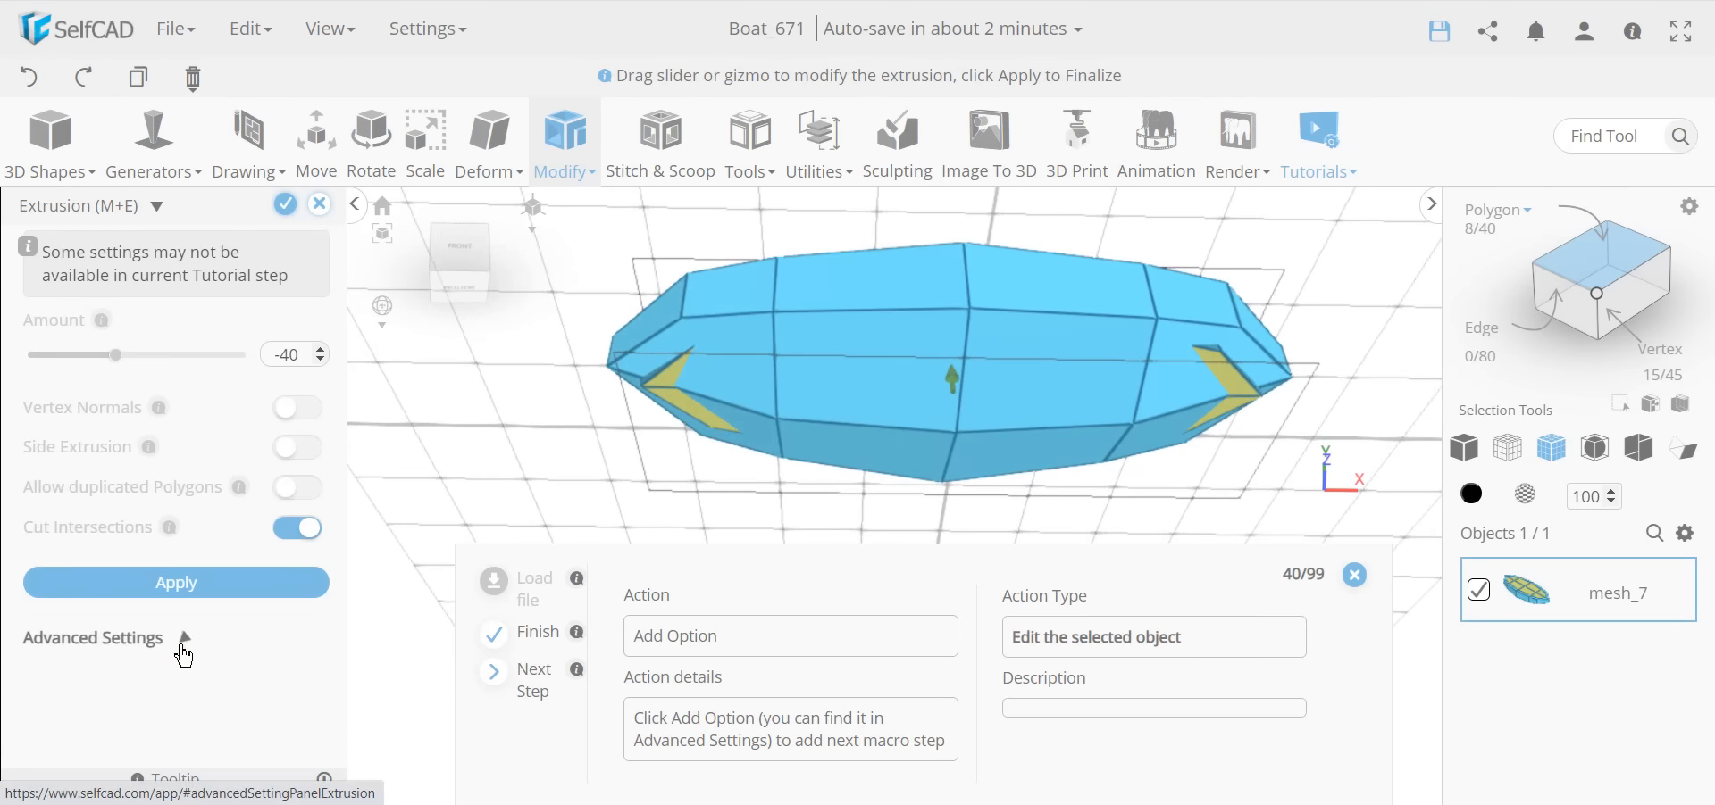
scroll(183, 688, "down", 2)
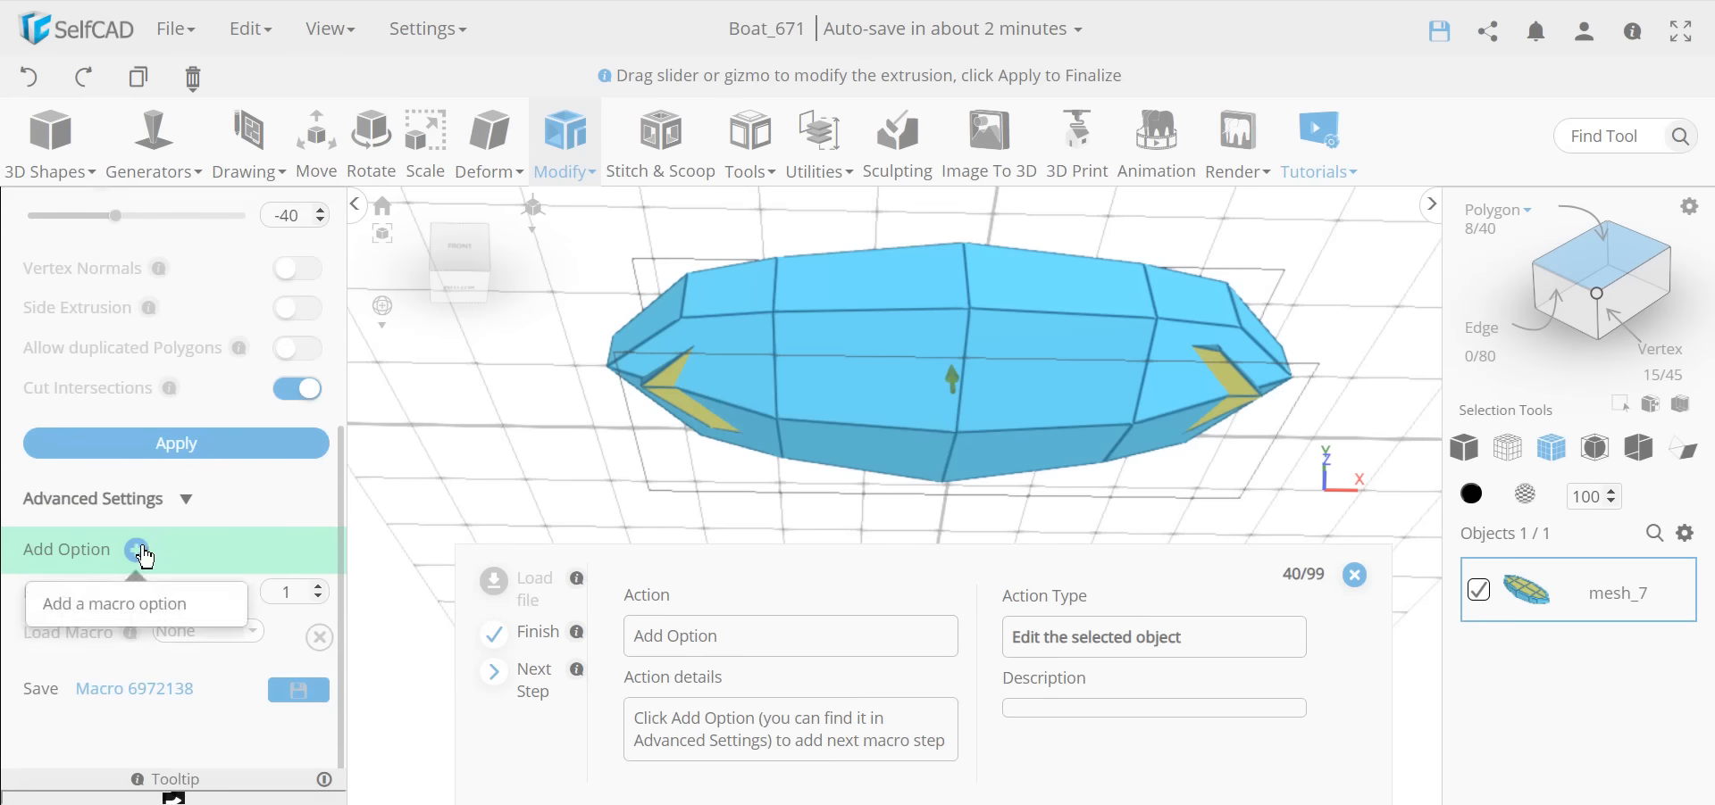
left_click(138, 550)
scroll(306, 394, "up", 2)
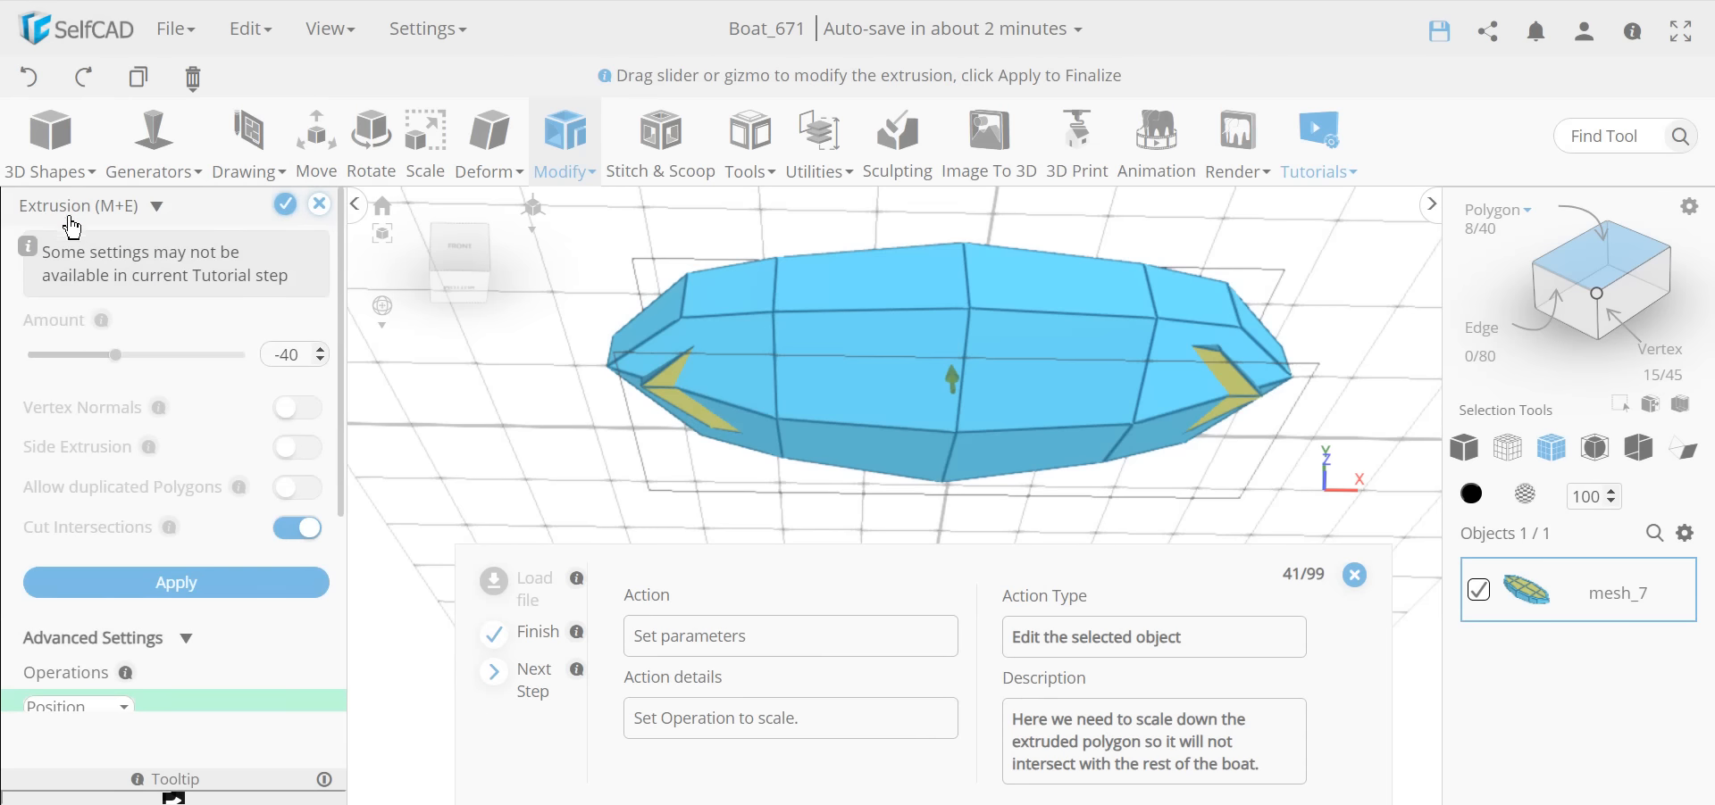
scroll(169, 487, "down", 2)
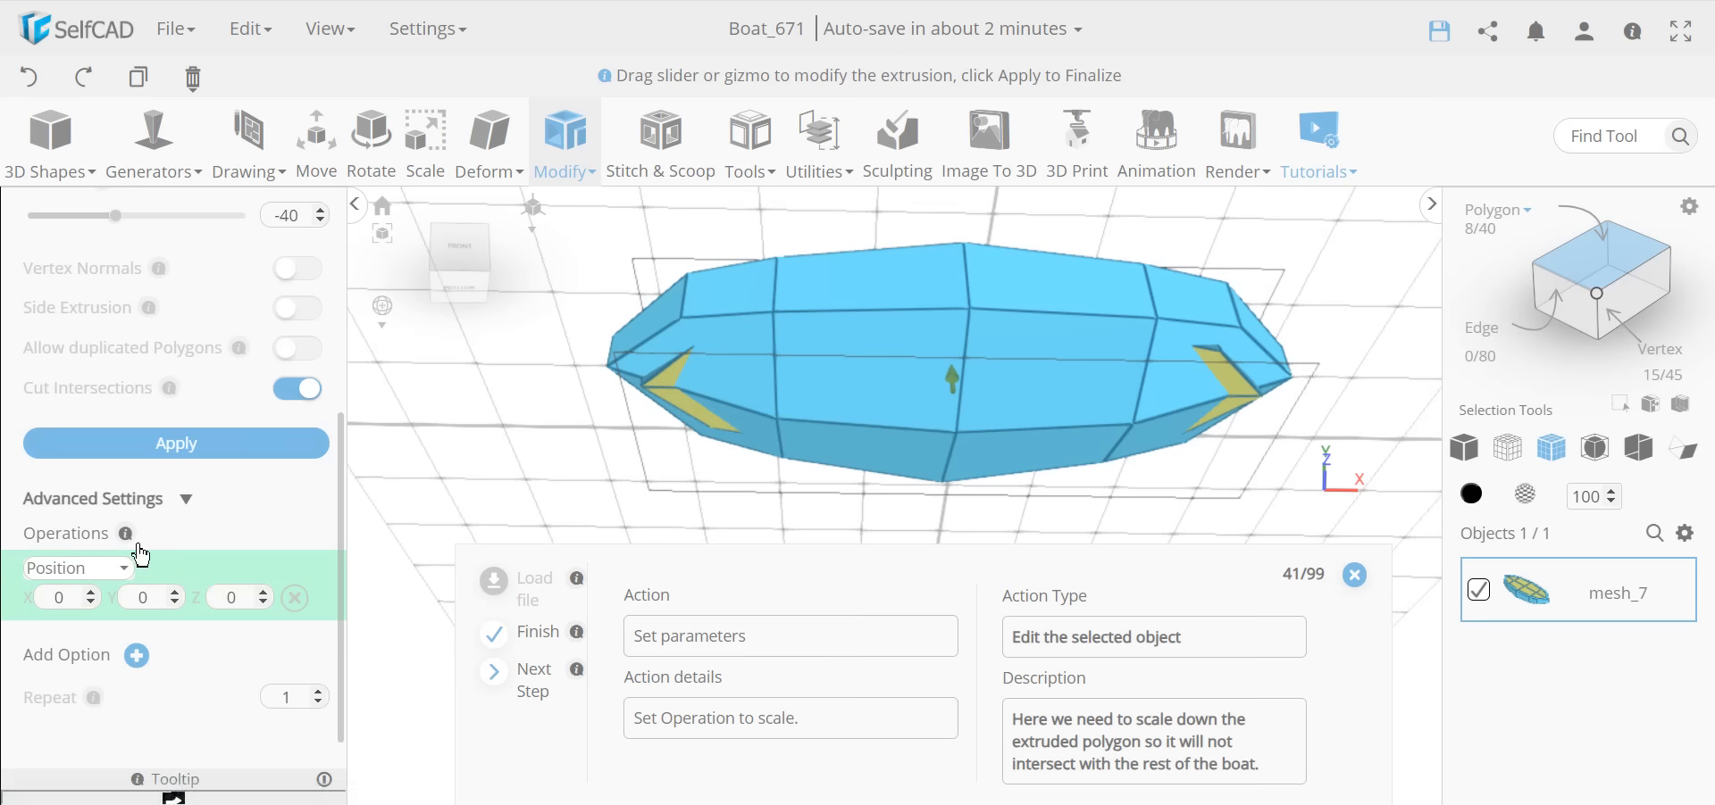
left_click(78, 568)
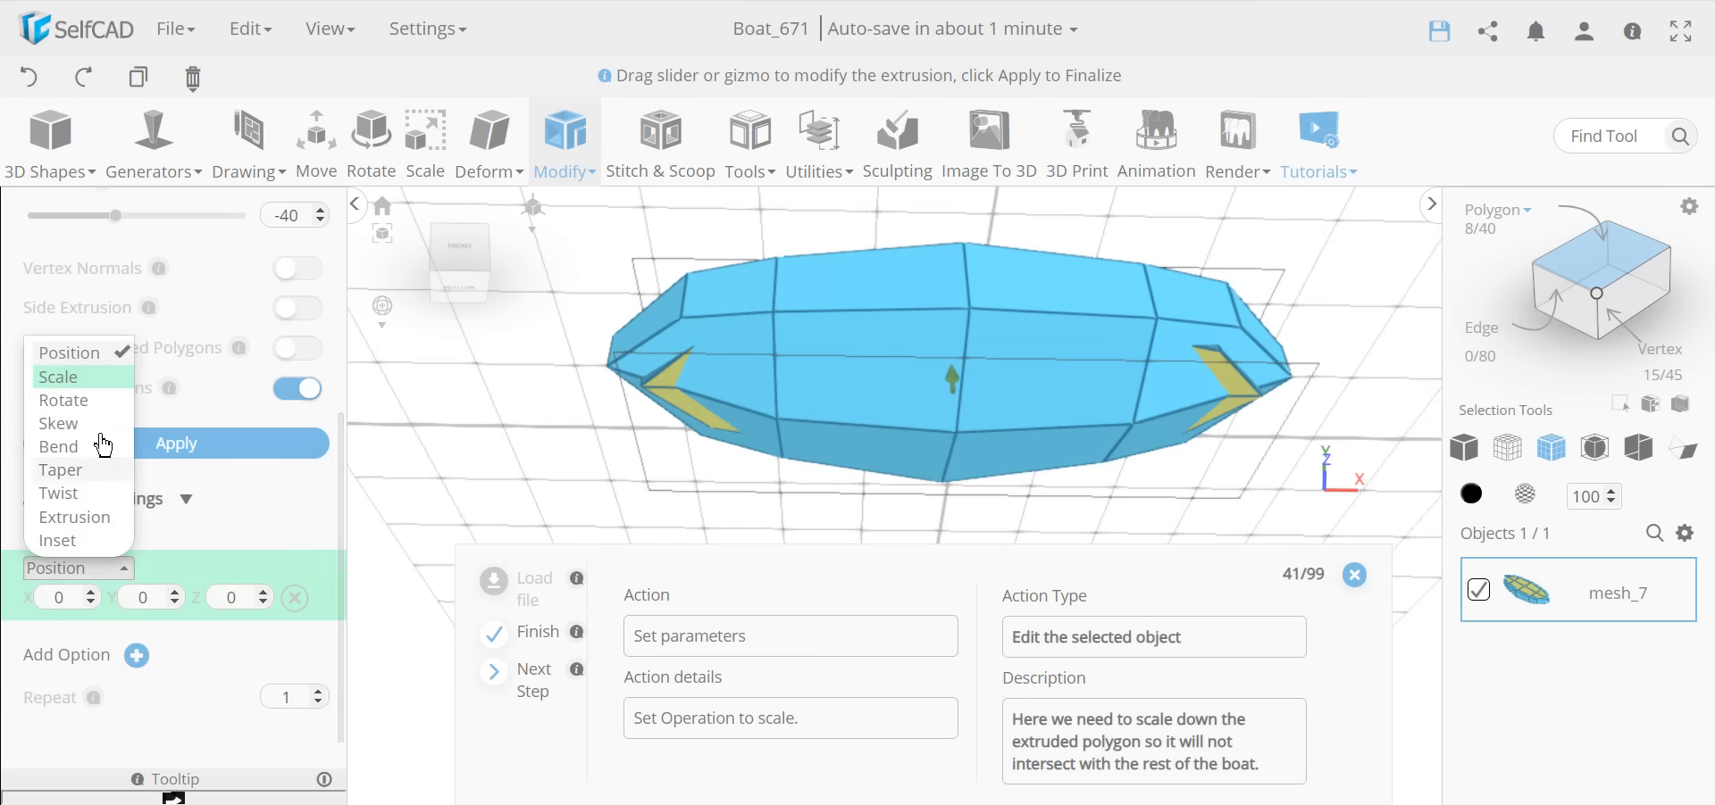
left_click(100, 379)
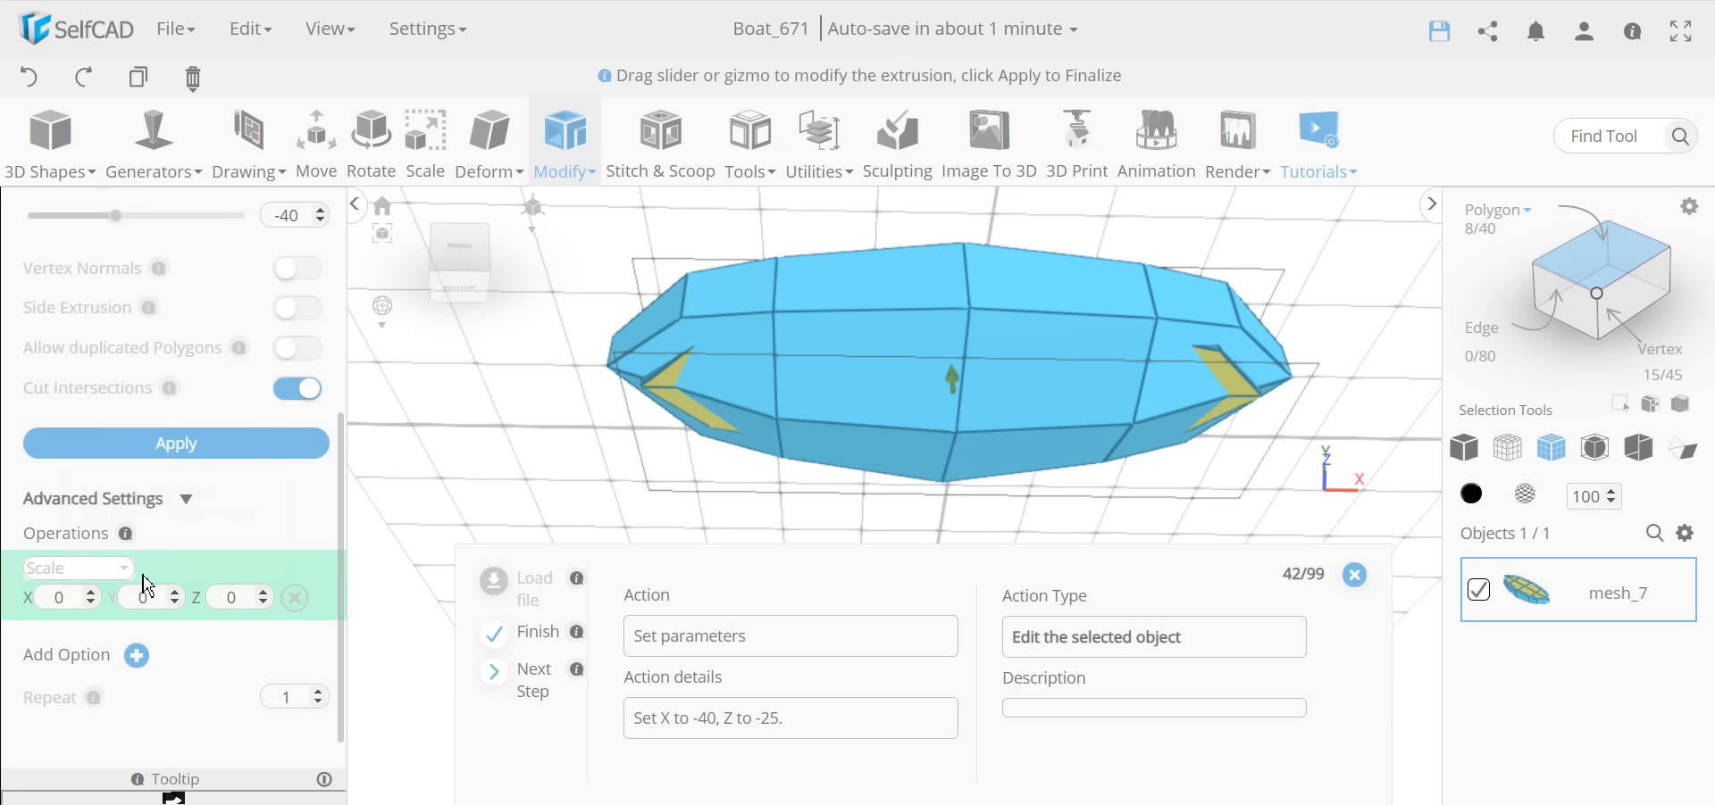
Step: Set the extrusion's Scale operation to X -40 and Z -25, and finalize the extrusion
left_click(60, 600)
type("-4")
type("-2")
type("5")
key("Return")
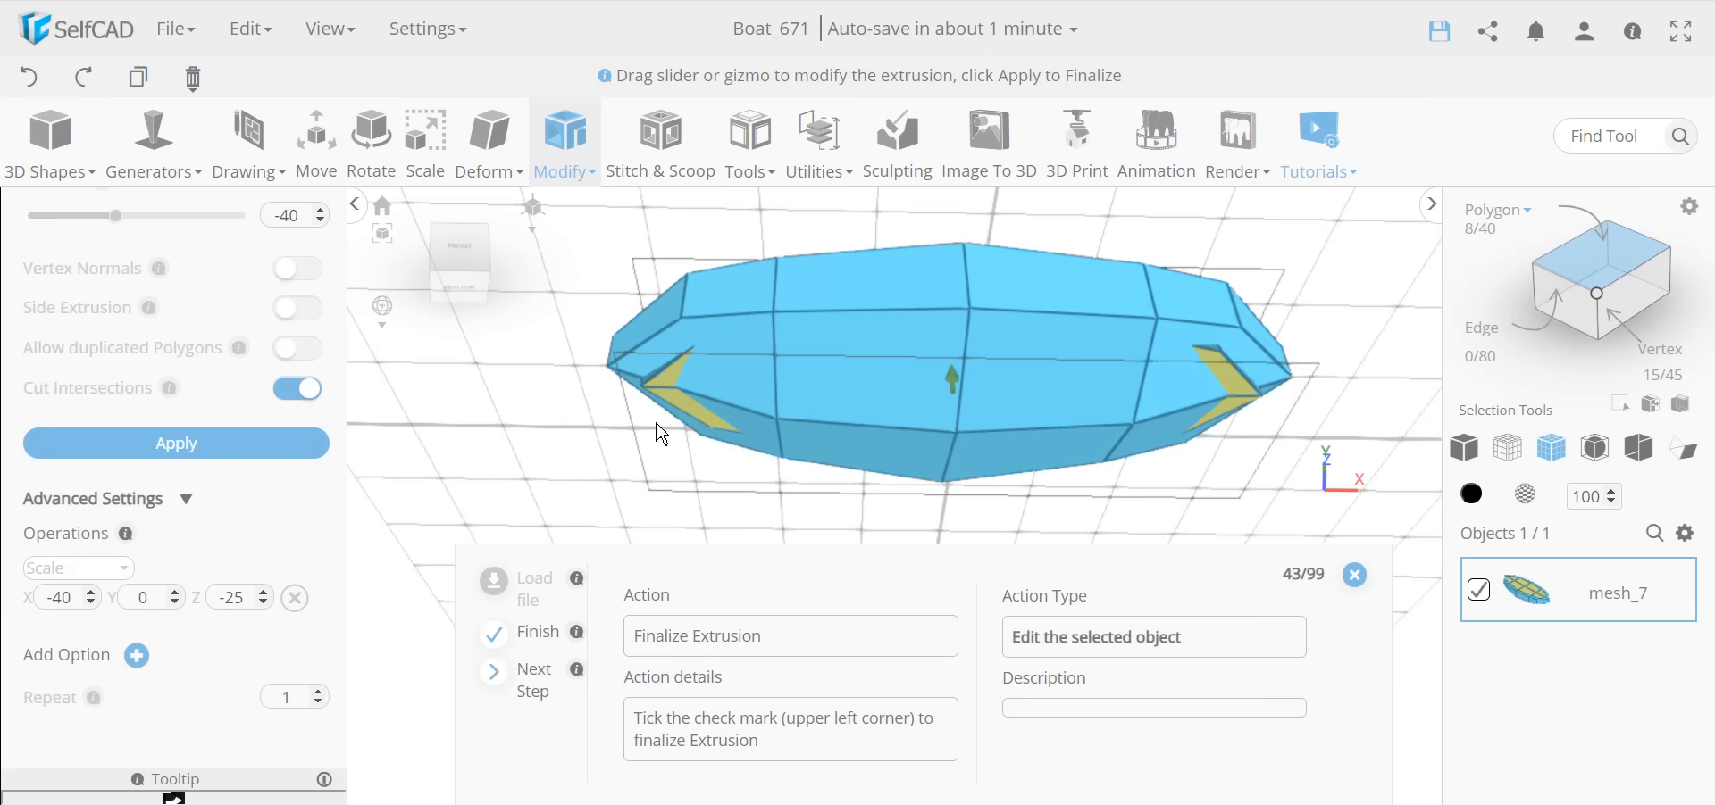
scroll(174, 403, "up", 2)
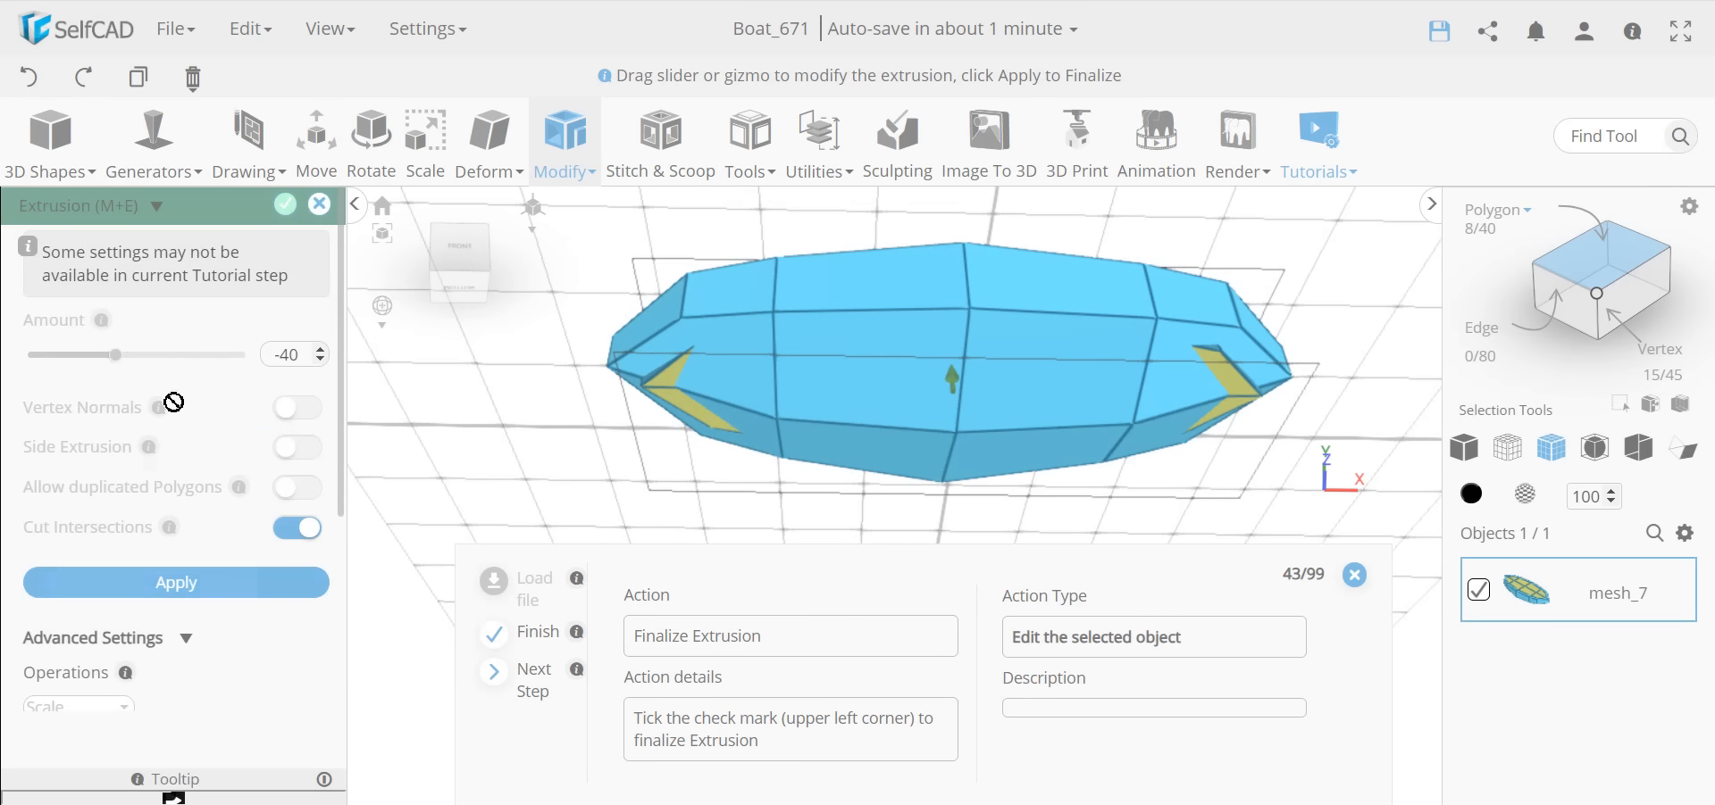
left_click(286, 207)
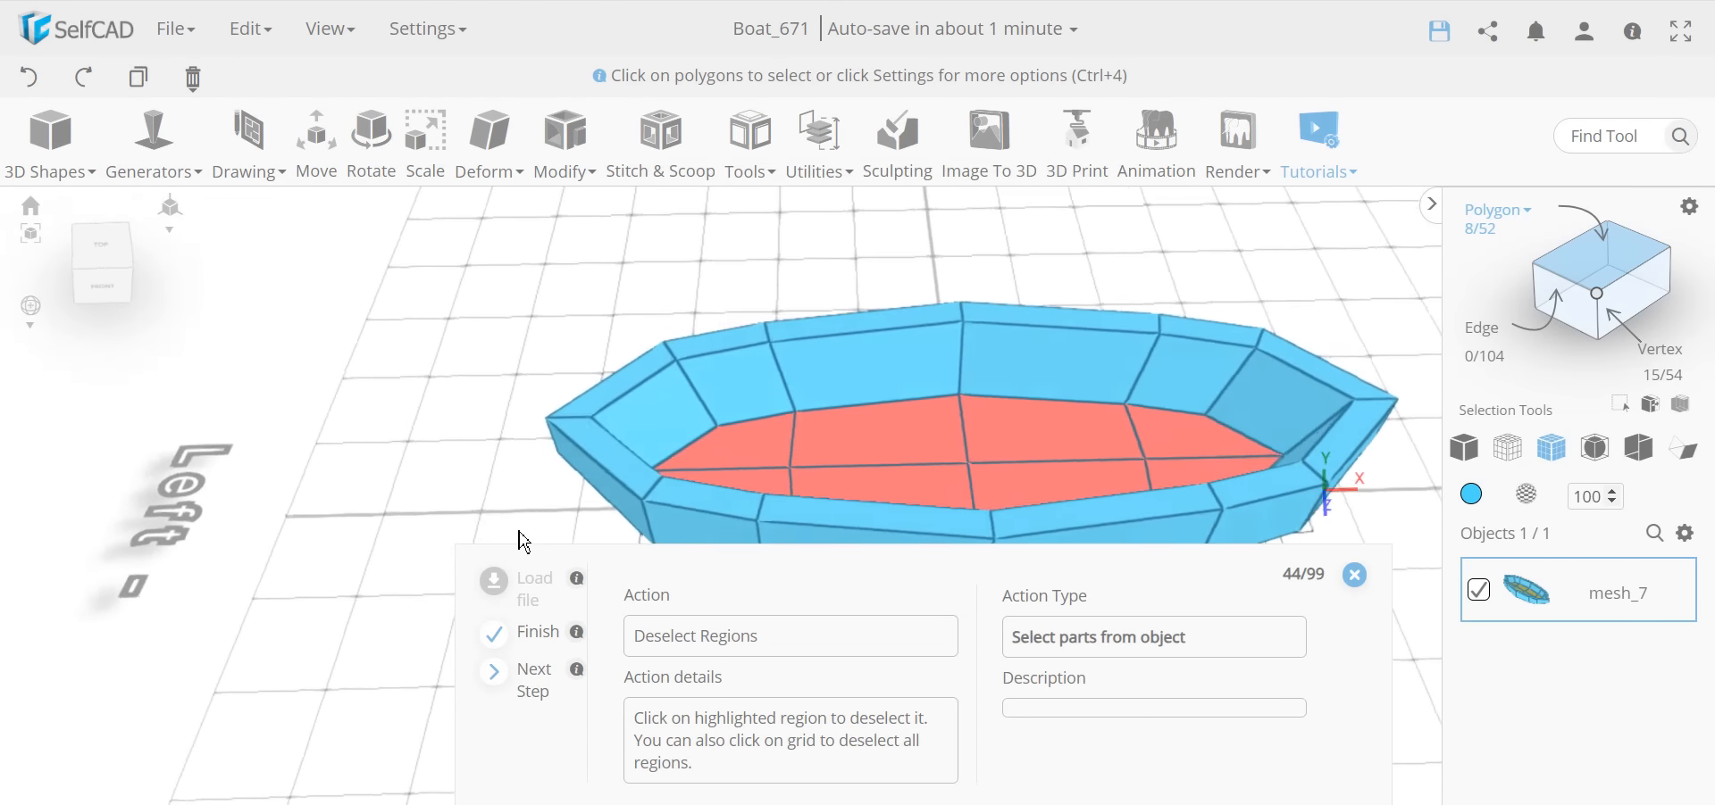
Step: Deselect the polygons of the boat's interior floor and activate Edge selection
left_click(989, 459)
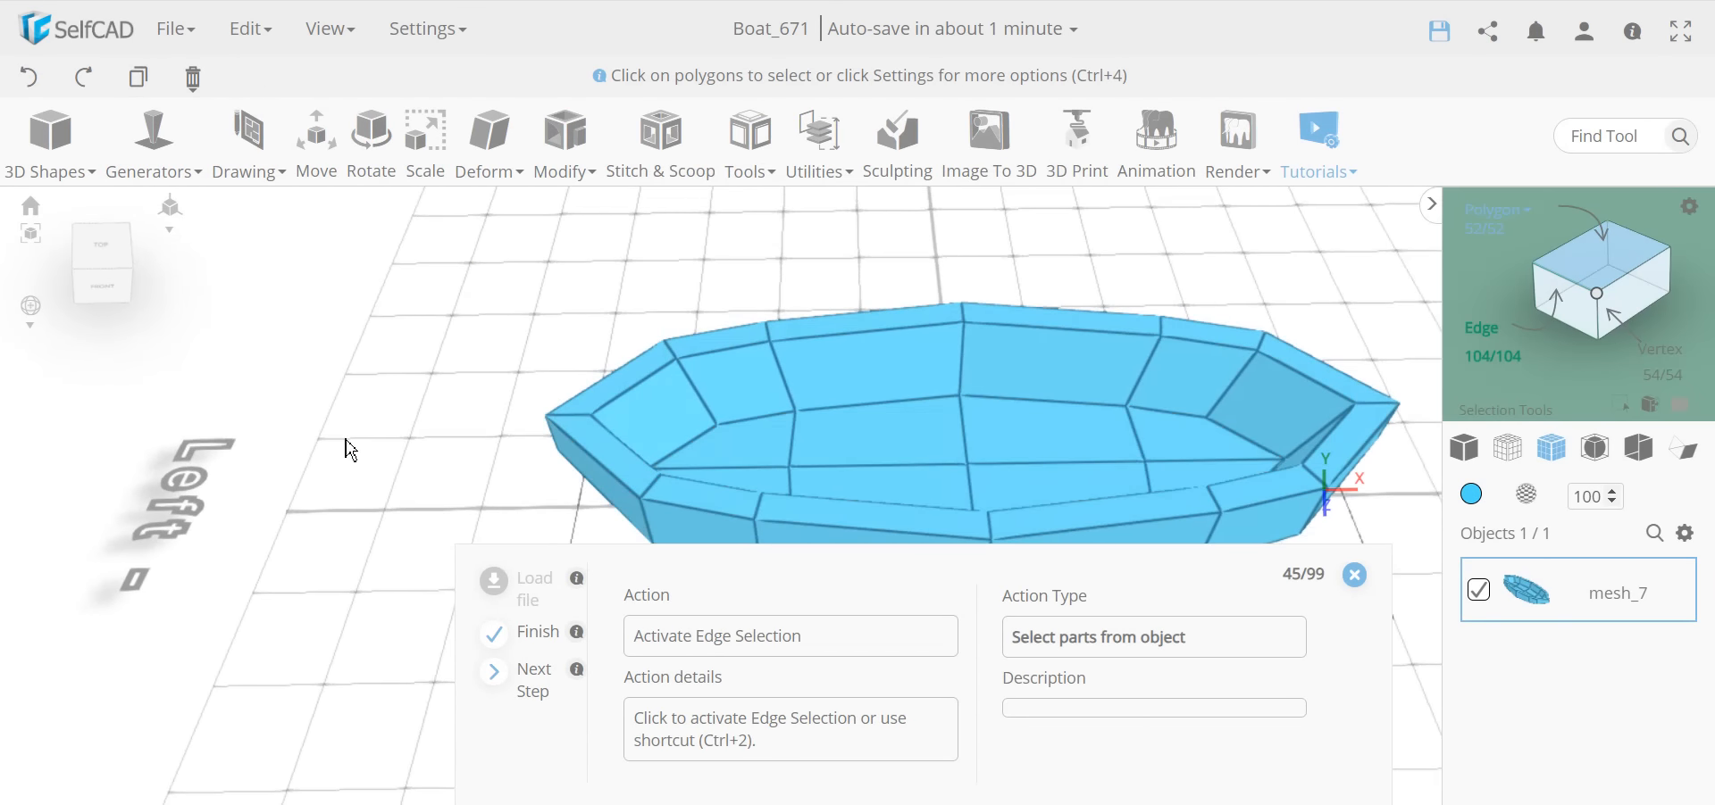
left_click_drag(348, 451, 440, 452)
left_click(1483, 344)
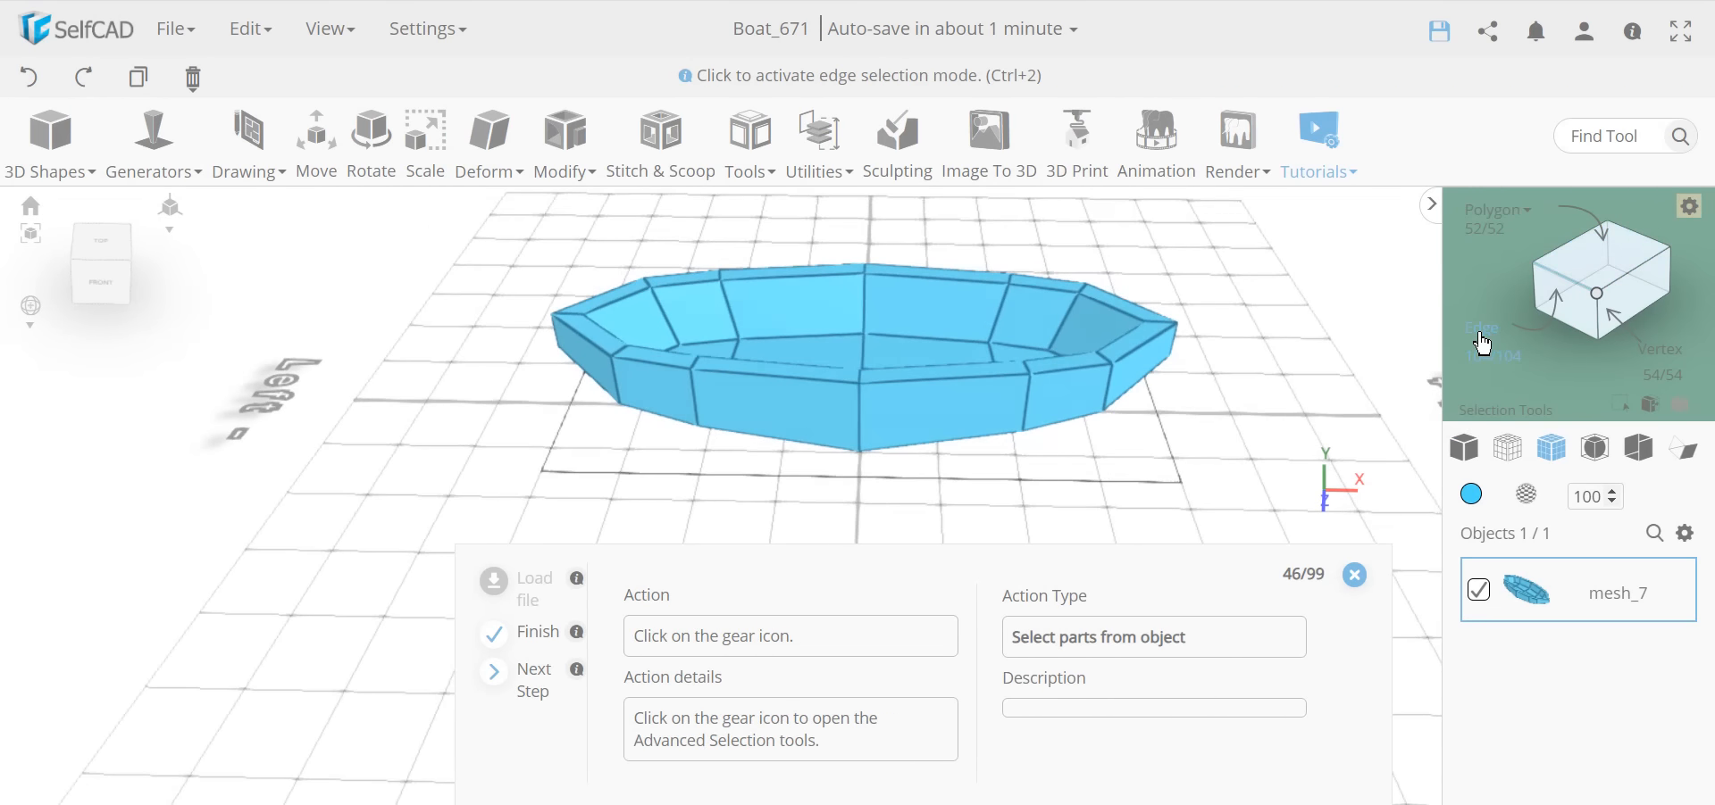
left_click_drag(1157, 475, 1152, 499)
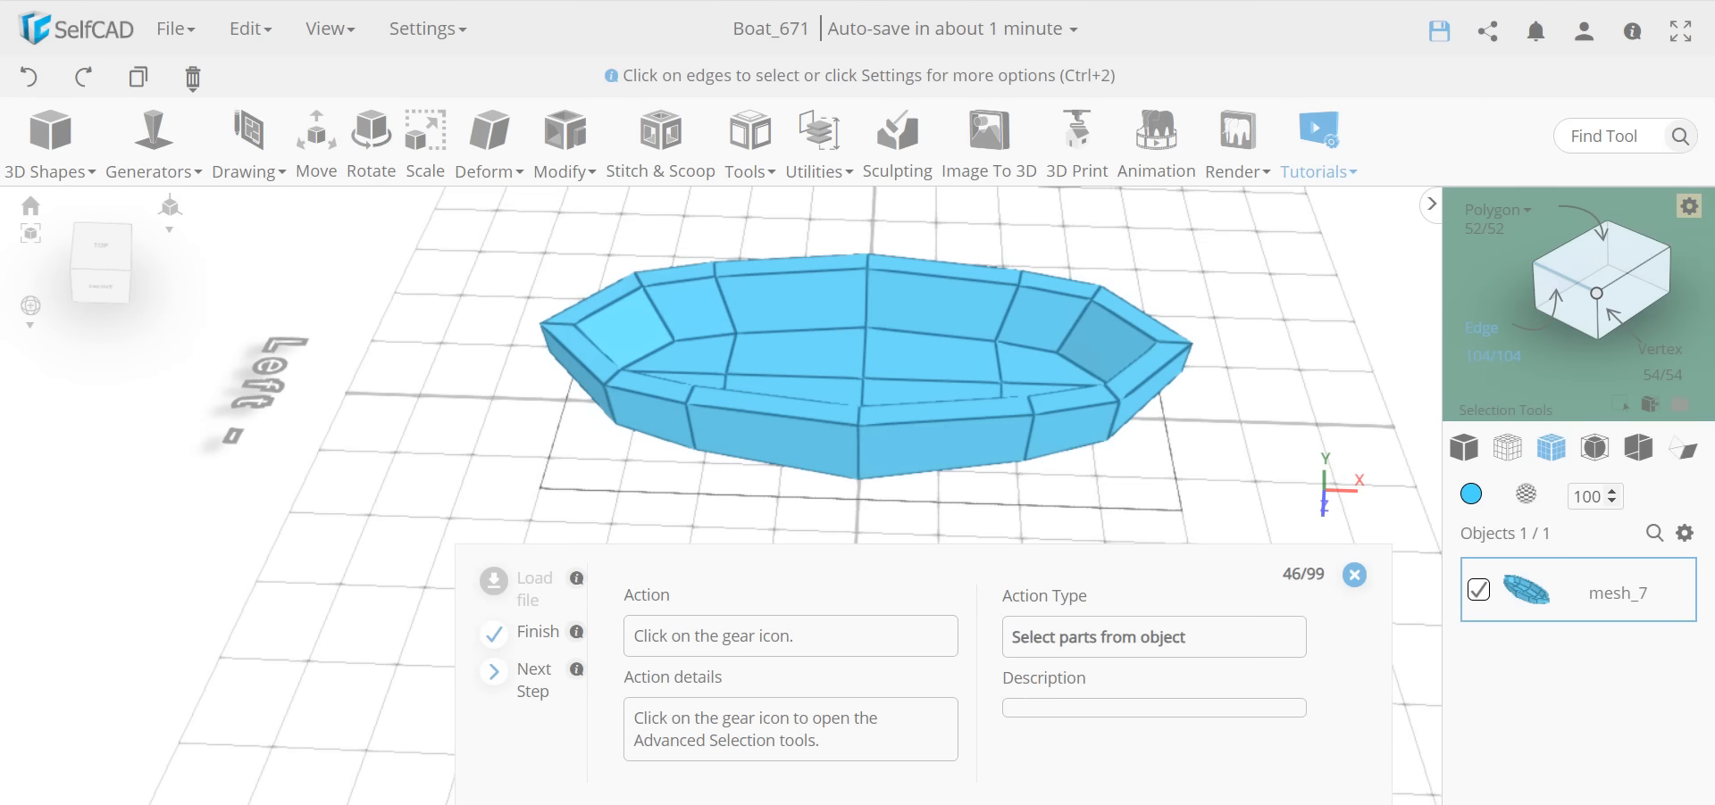
Step: Open the advanced edge selection settings and select all edges of the boat
left_click(1690, 206)
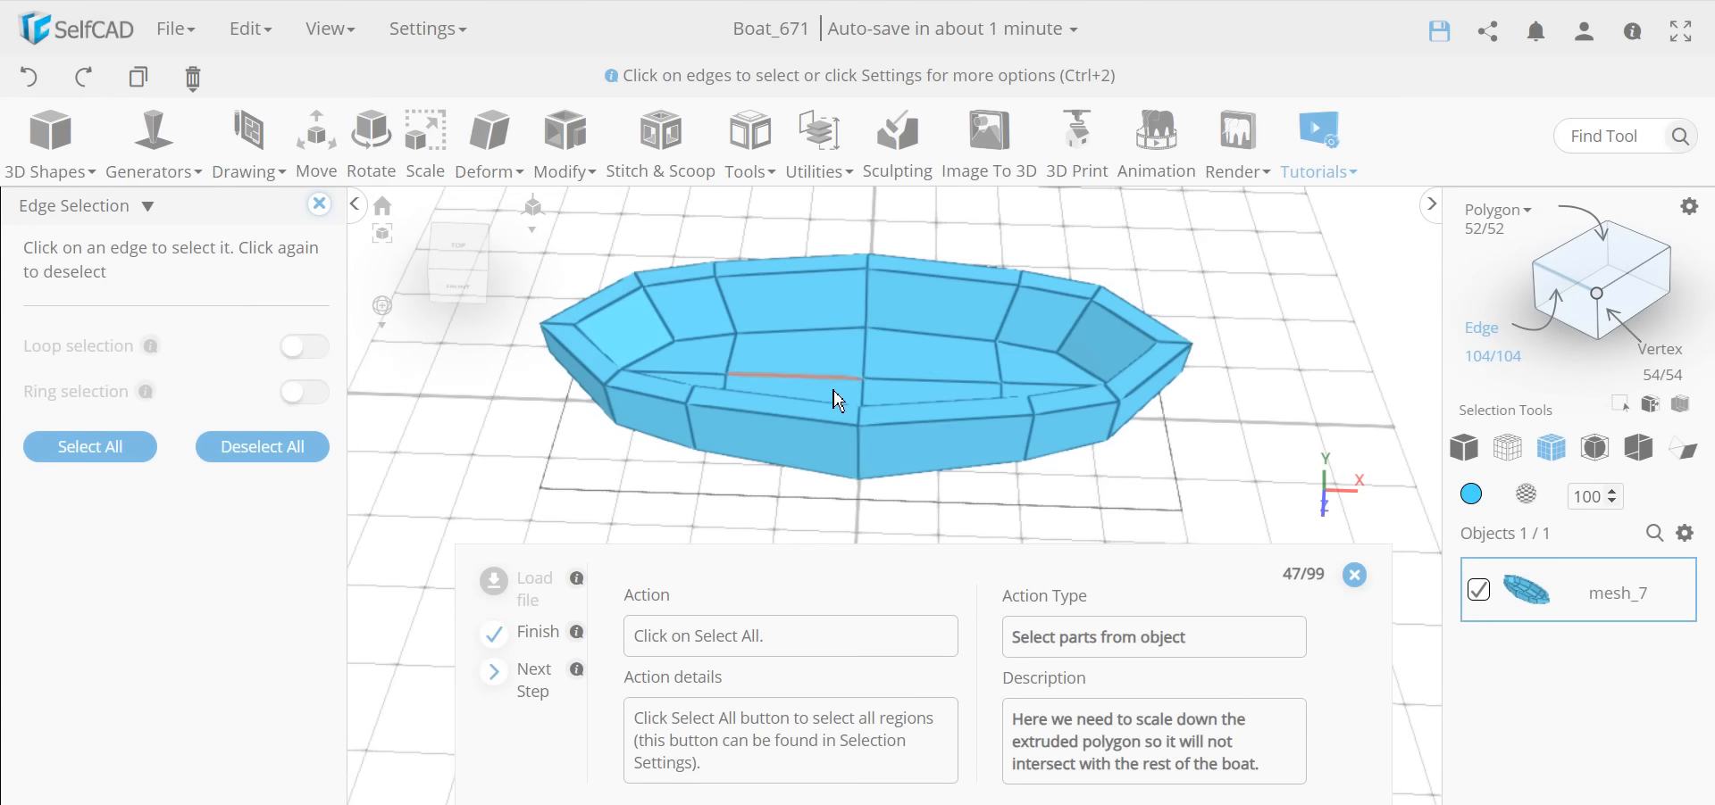
left_click_drag(747, 500, 759, 375)
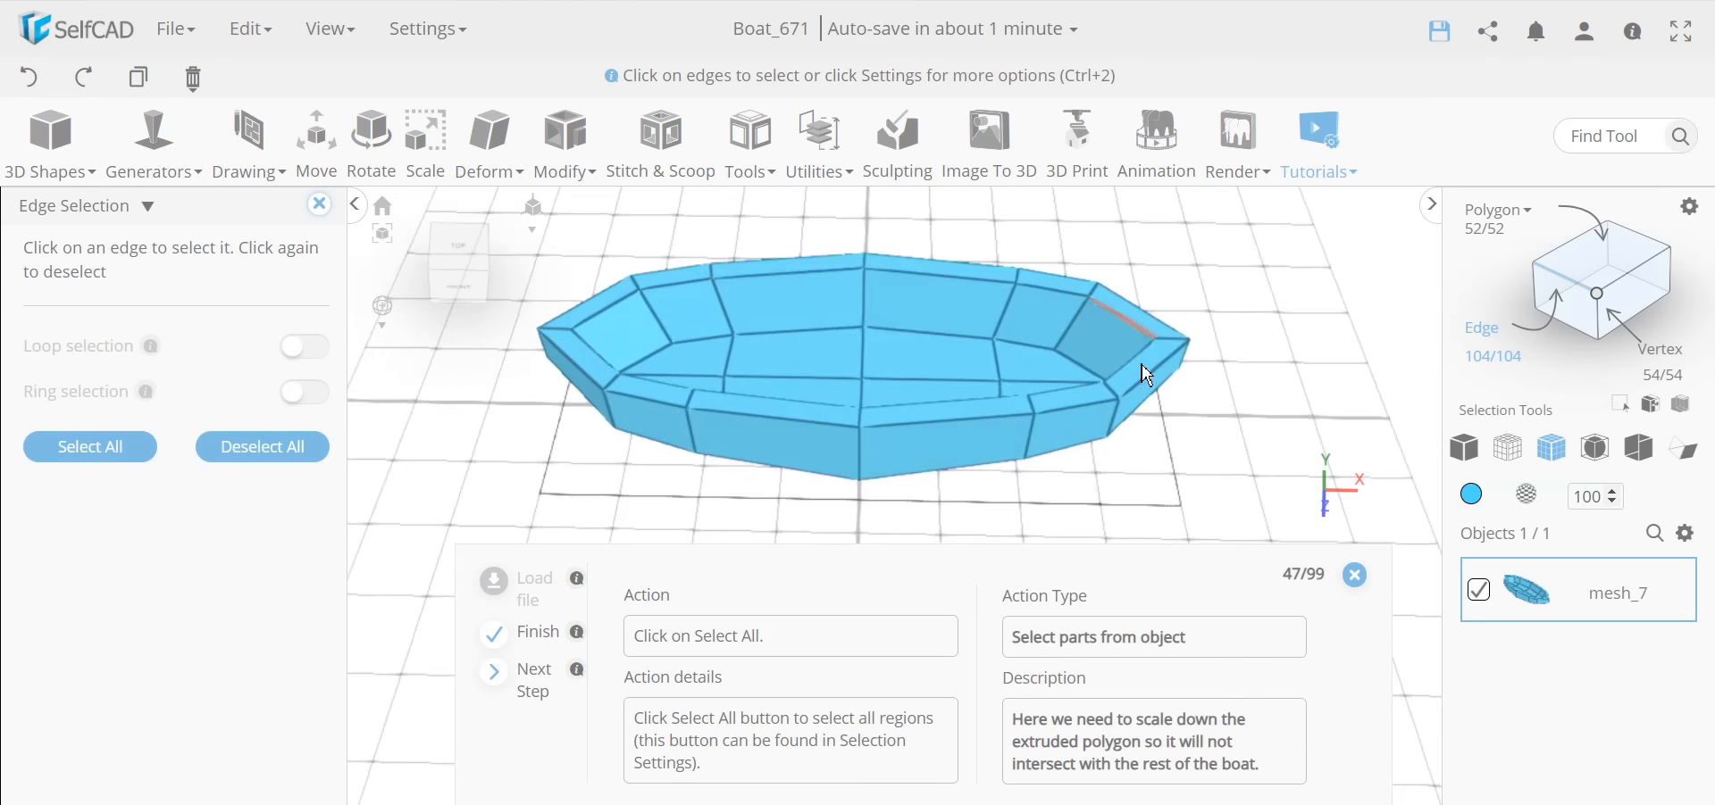
left_click_drag(1148, 375, 704, 501)
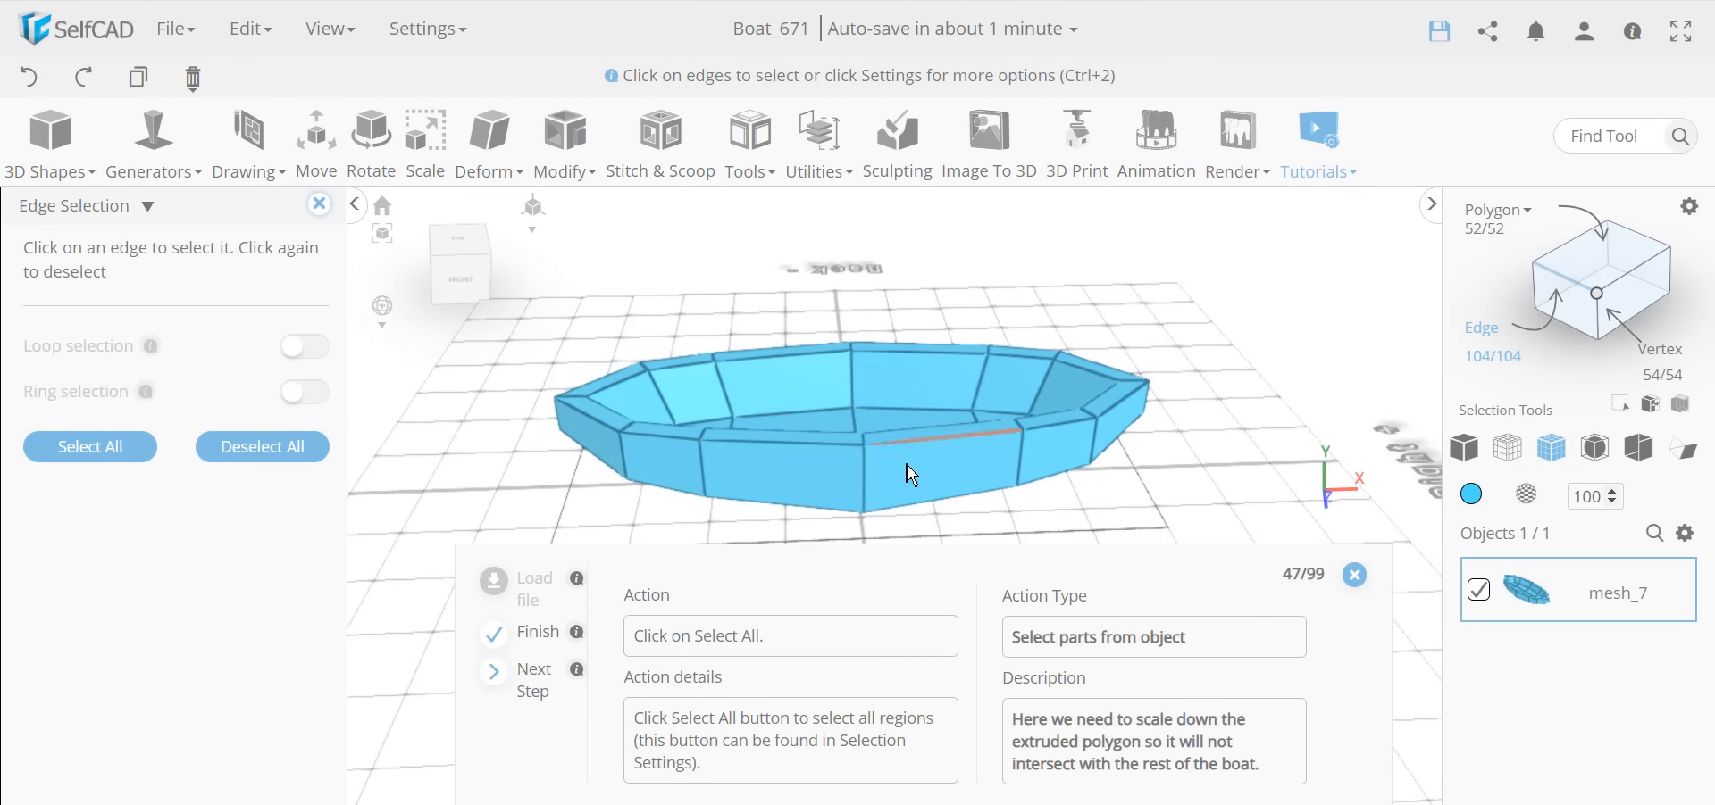
left_click(331, 29)
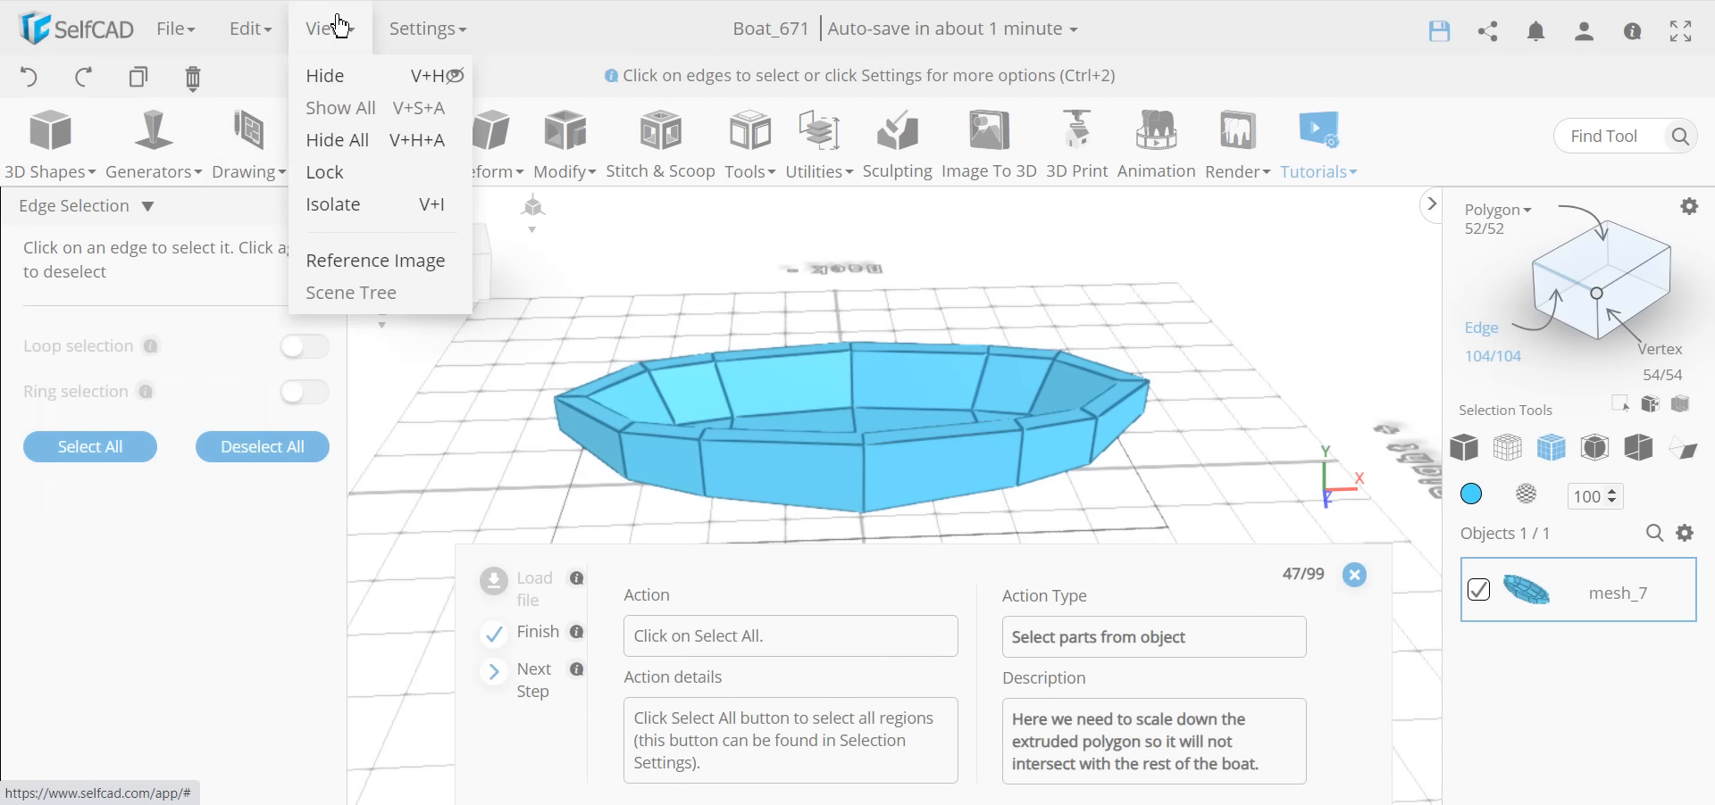
left_click(263, 32)
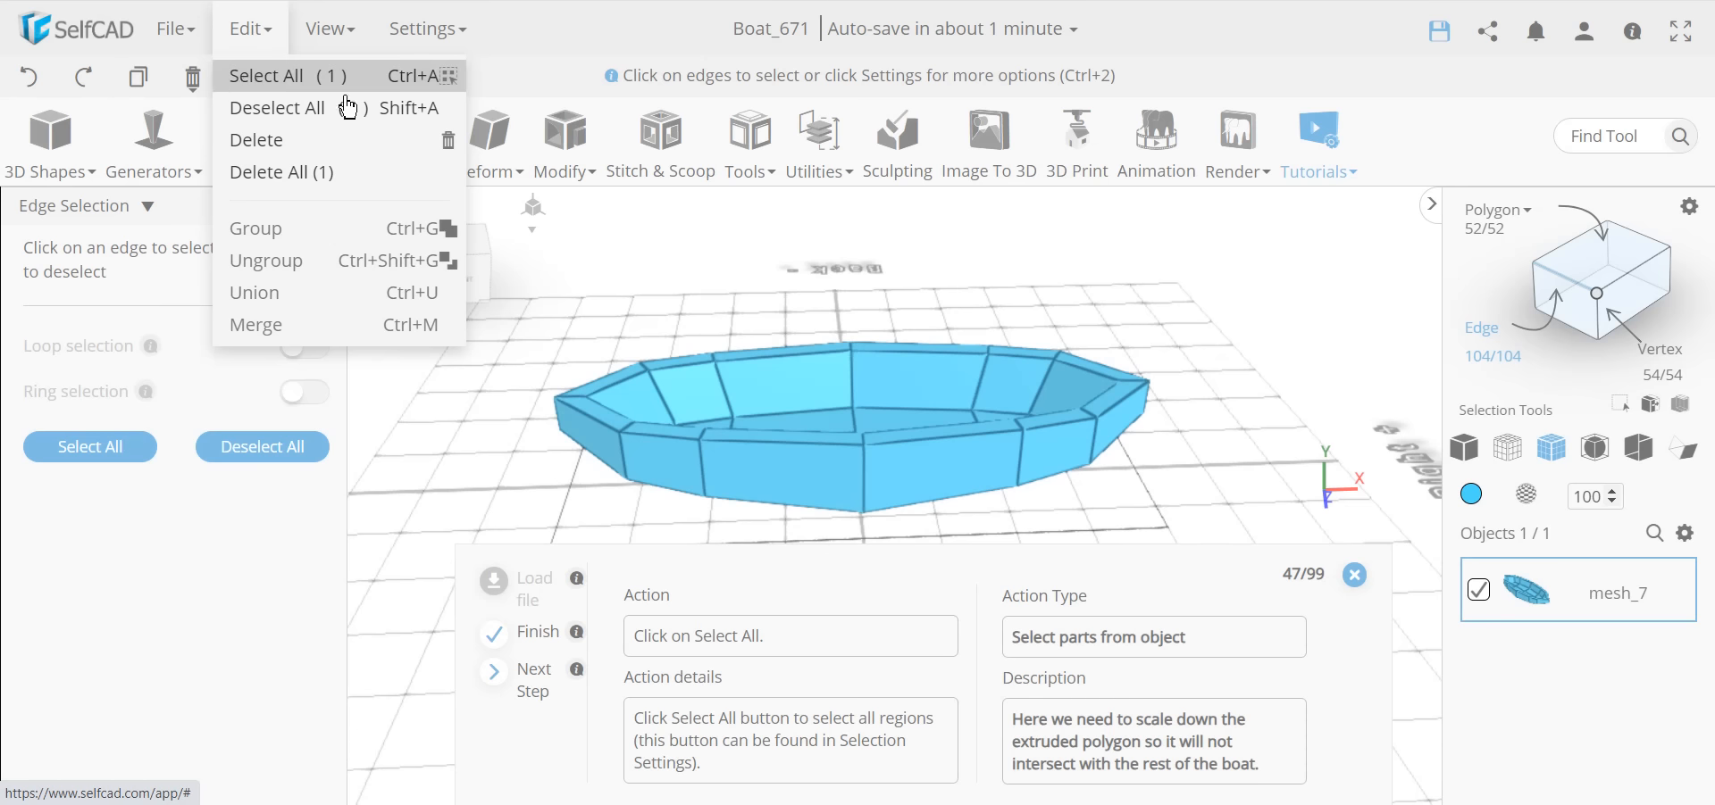
left_click(253, 89)
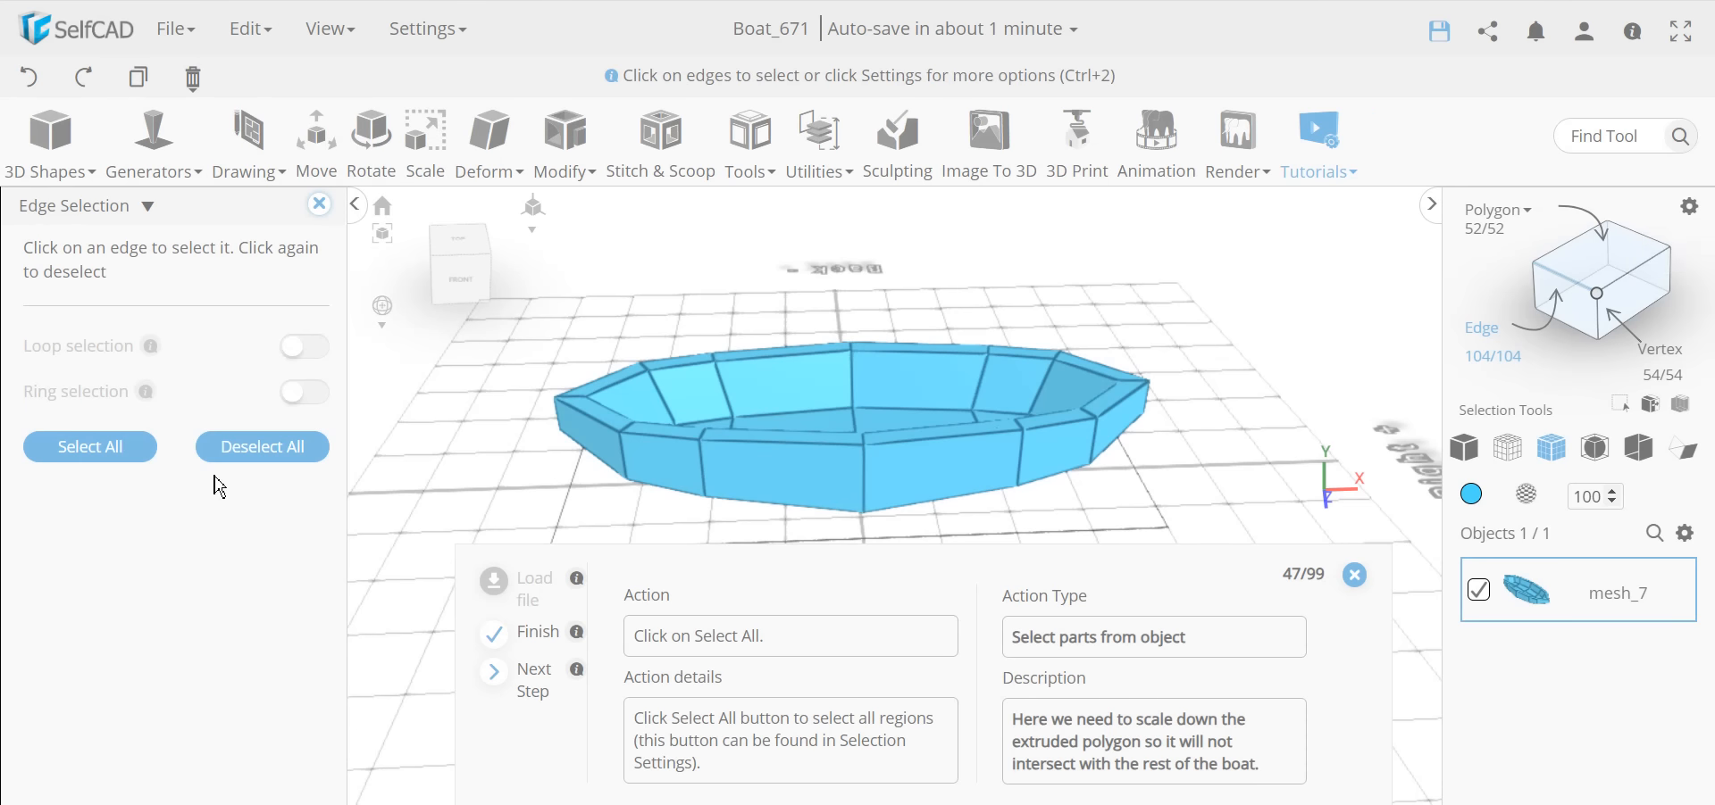
left_click(105, 461)
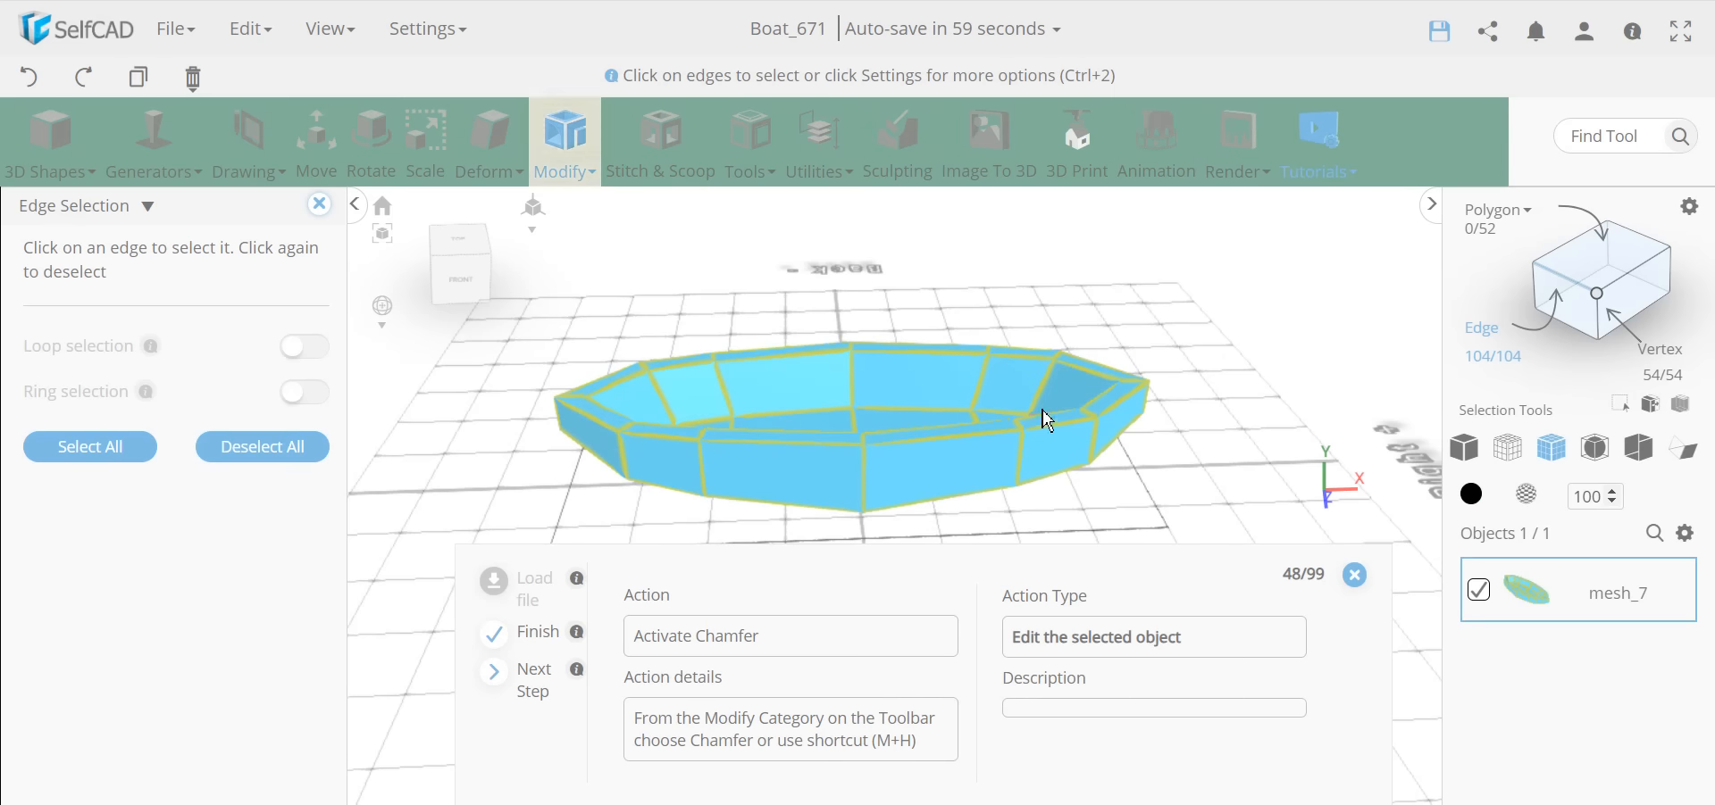
Step: Chamfer all the selected edges of the boat with an intensity of 3 and finalize the chamfer
mouse_move(522, 496)
left_mouse_down()
mouse_move(494, 455)
mouse_move(486, 509)
mouse_move(495, 487)
left_mouse_up()
left_click(565, 143)
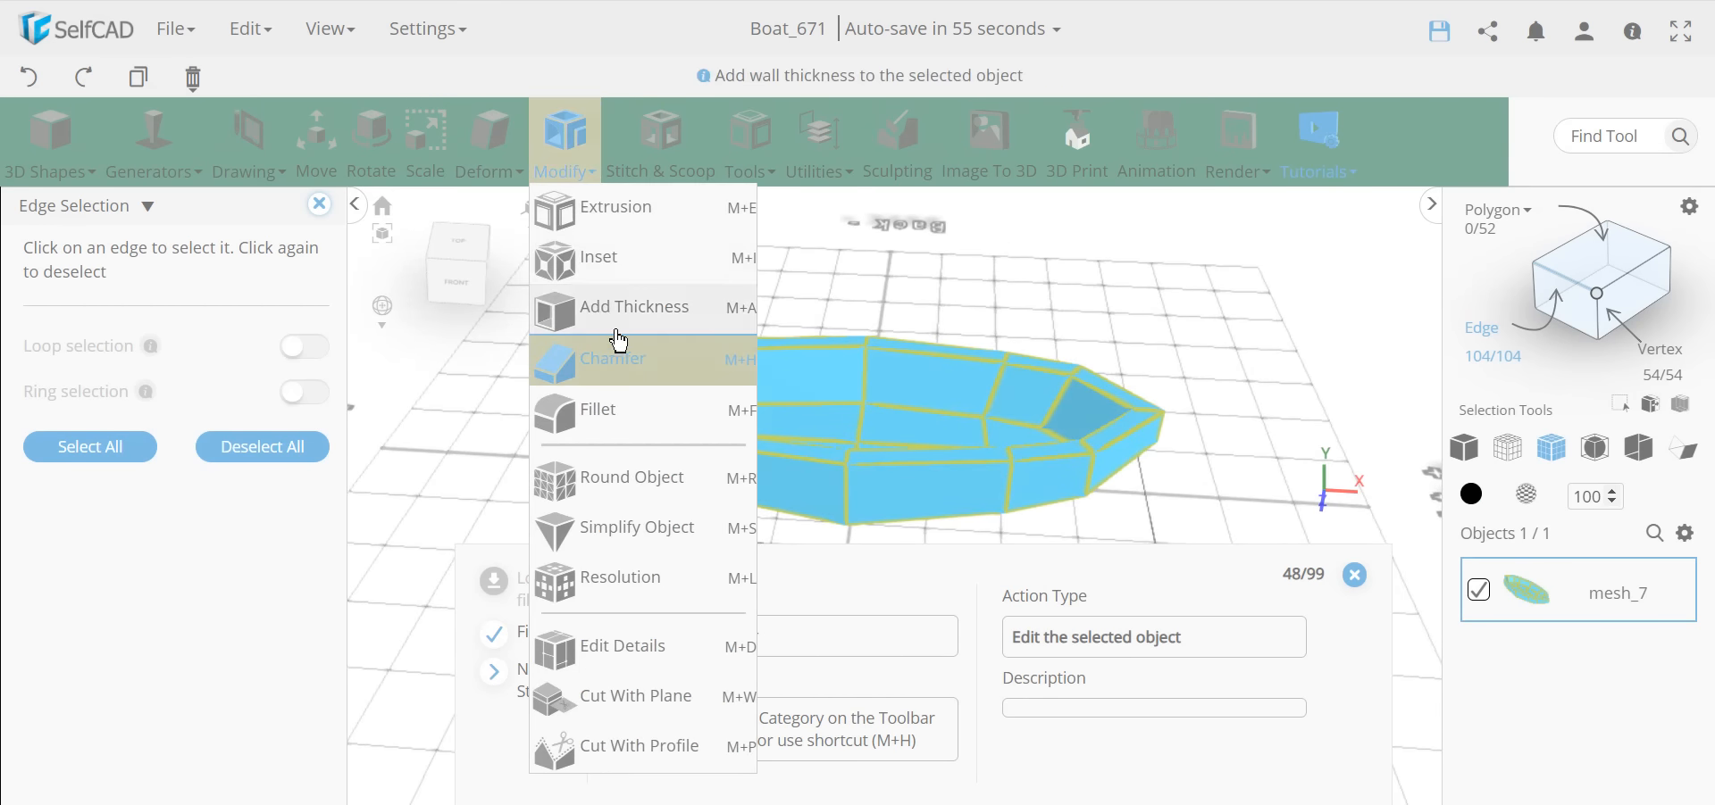
left_click(585, 348)
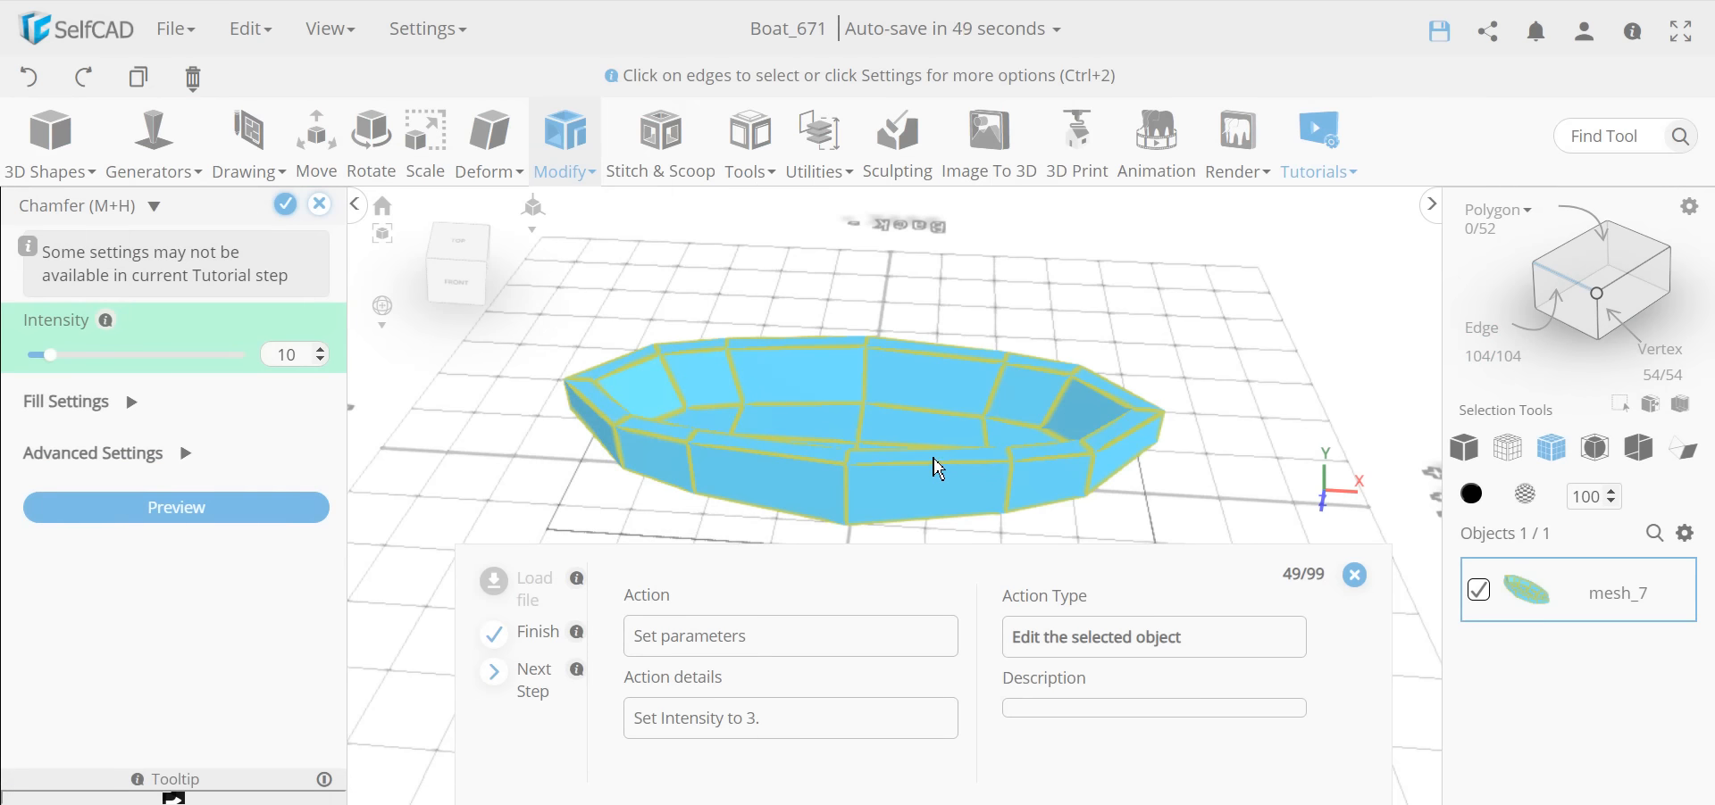
left_click_drag(609, 519, 702, 449)
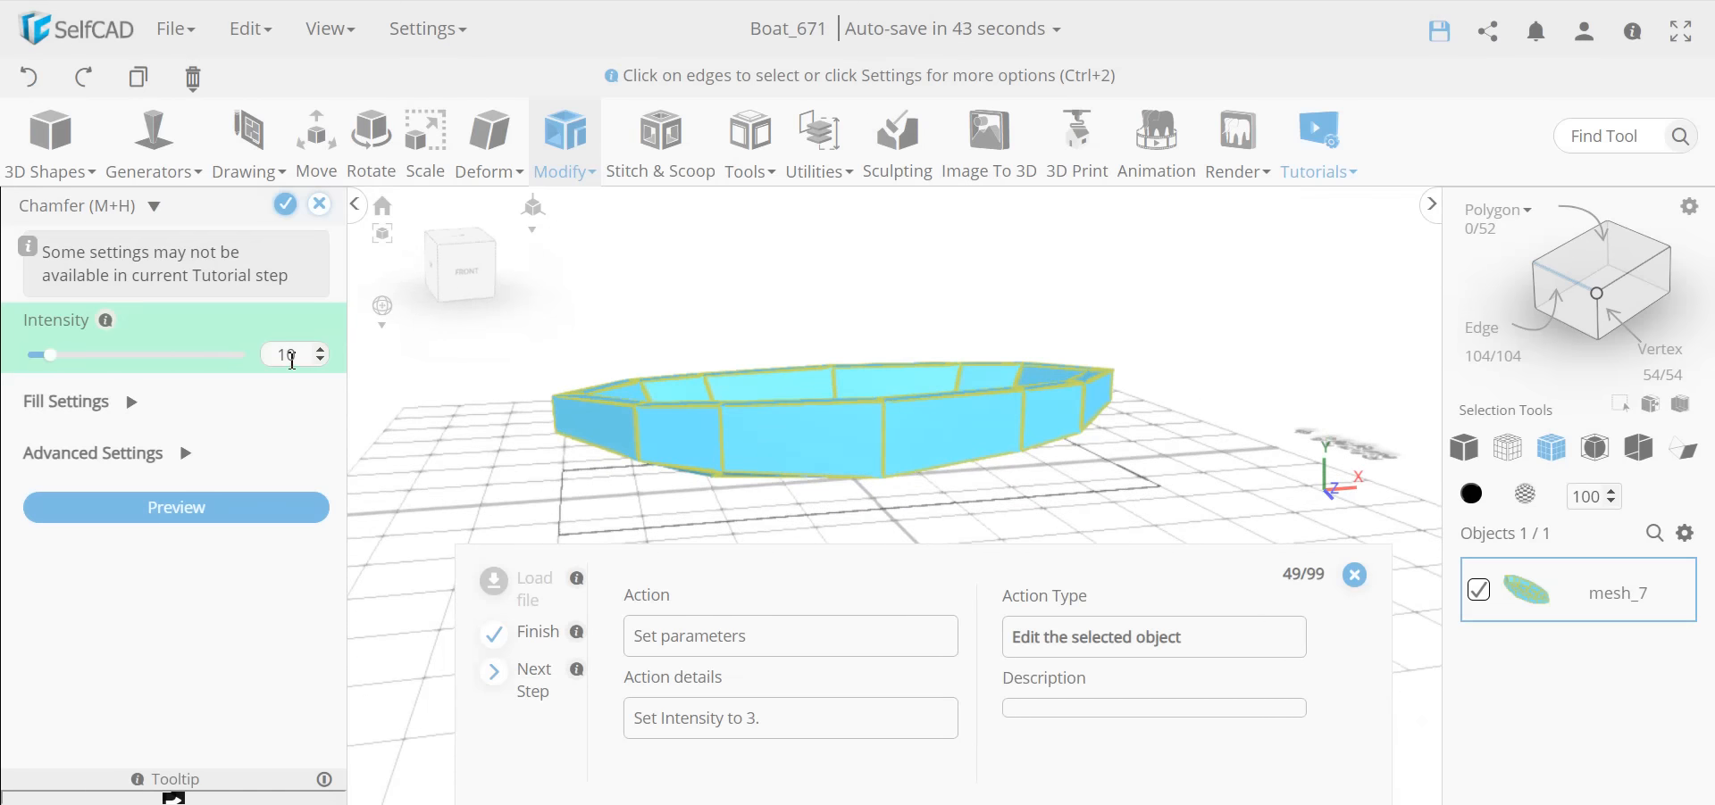
double_click(292, 356)
type("3")
key("Return")
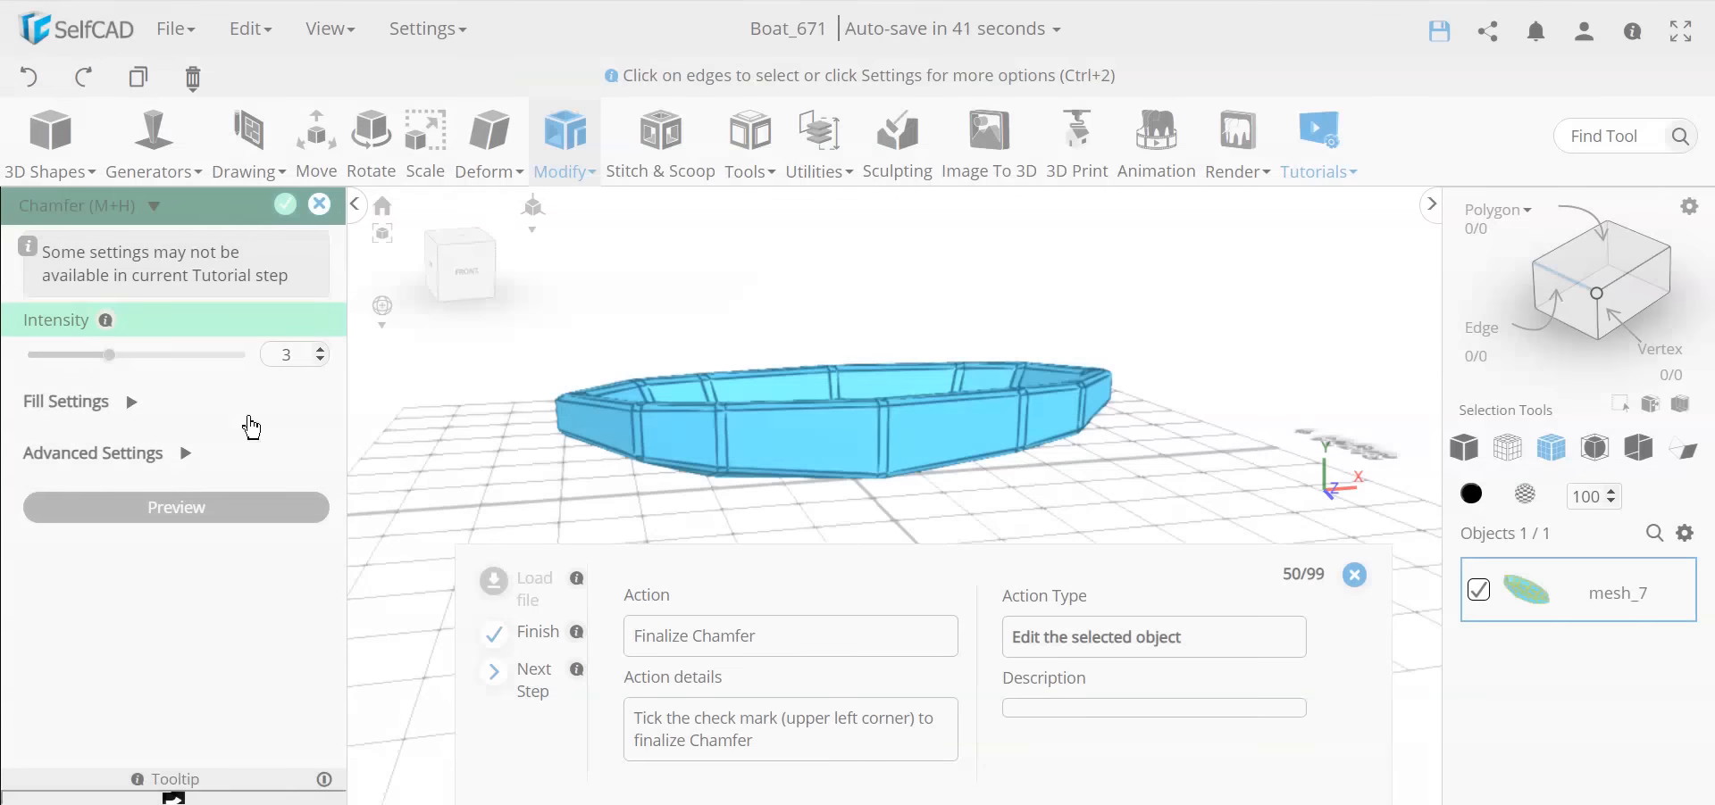
left_click_drag(752, 516, 849, 518)
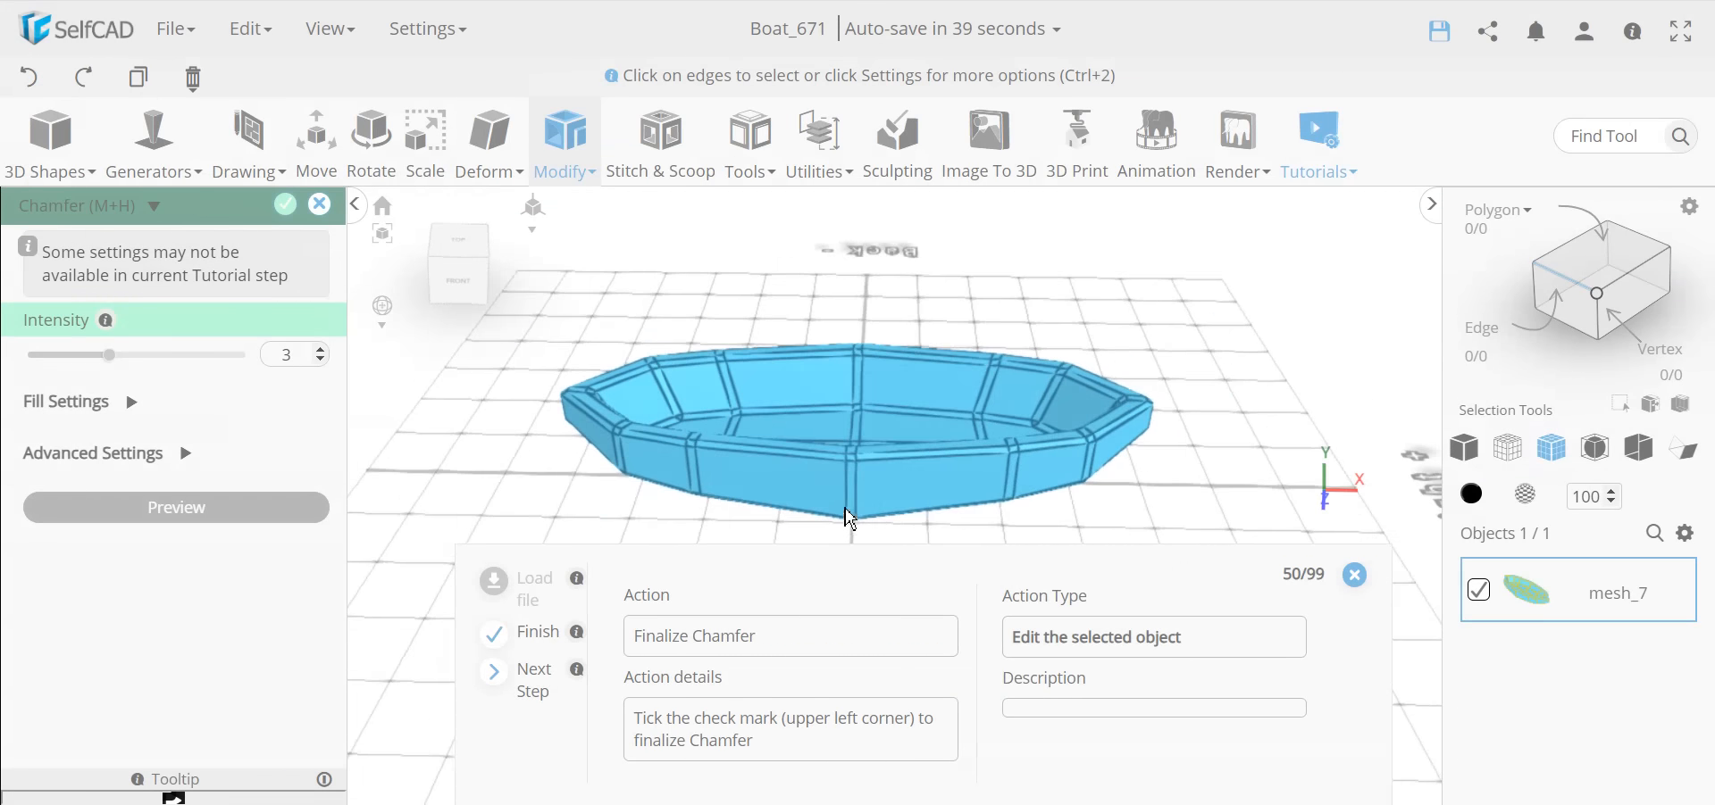
left_click_drag(1012, 496, 1250, 527)
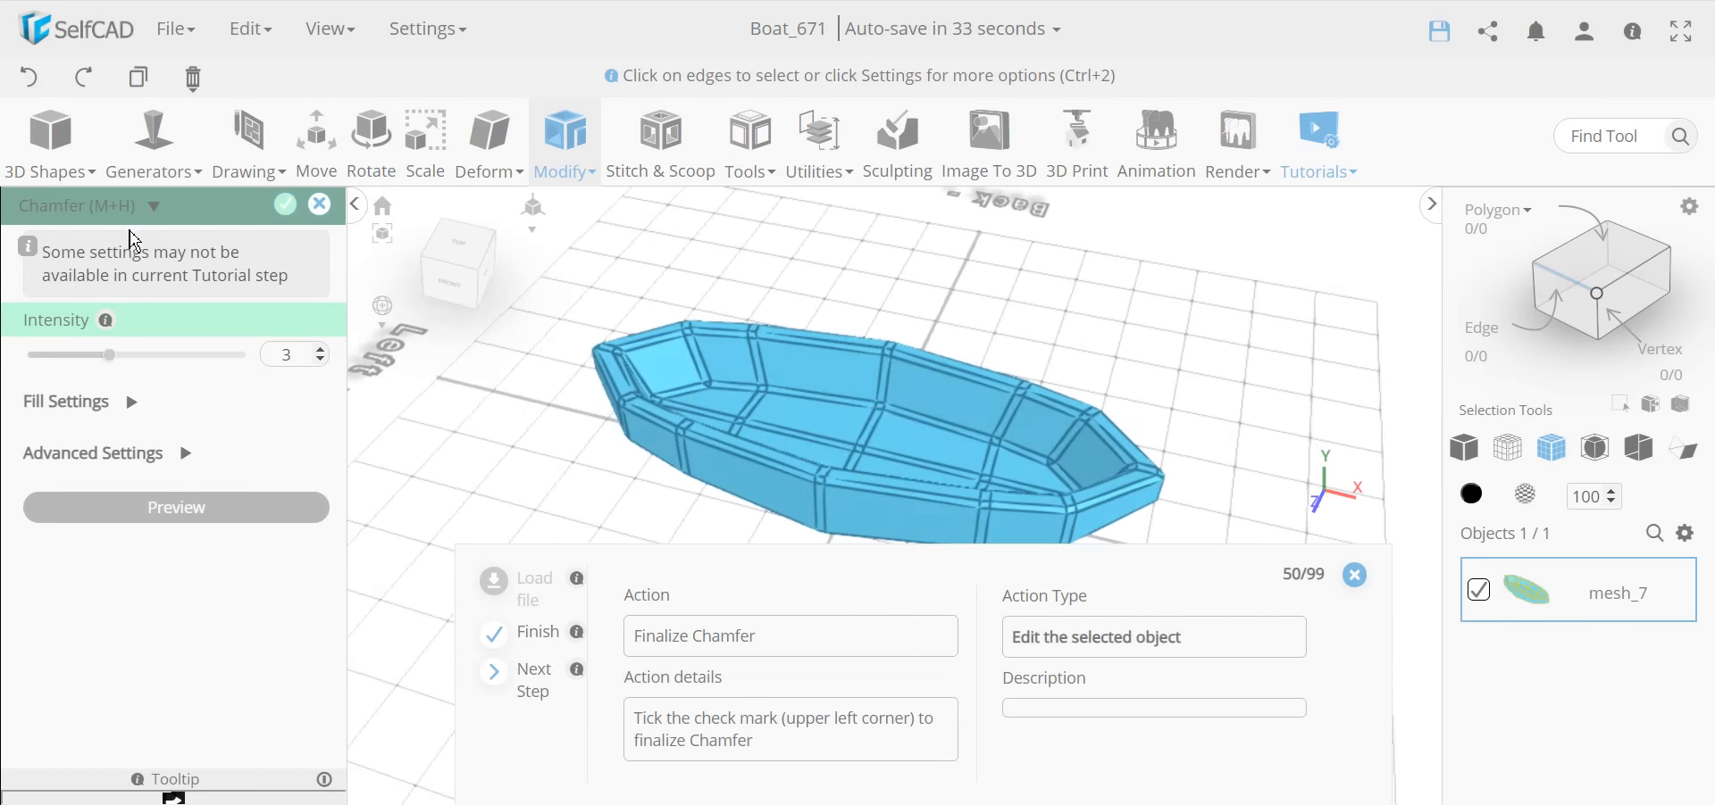
left_click(284, 204)
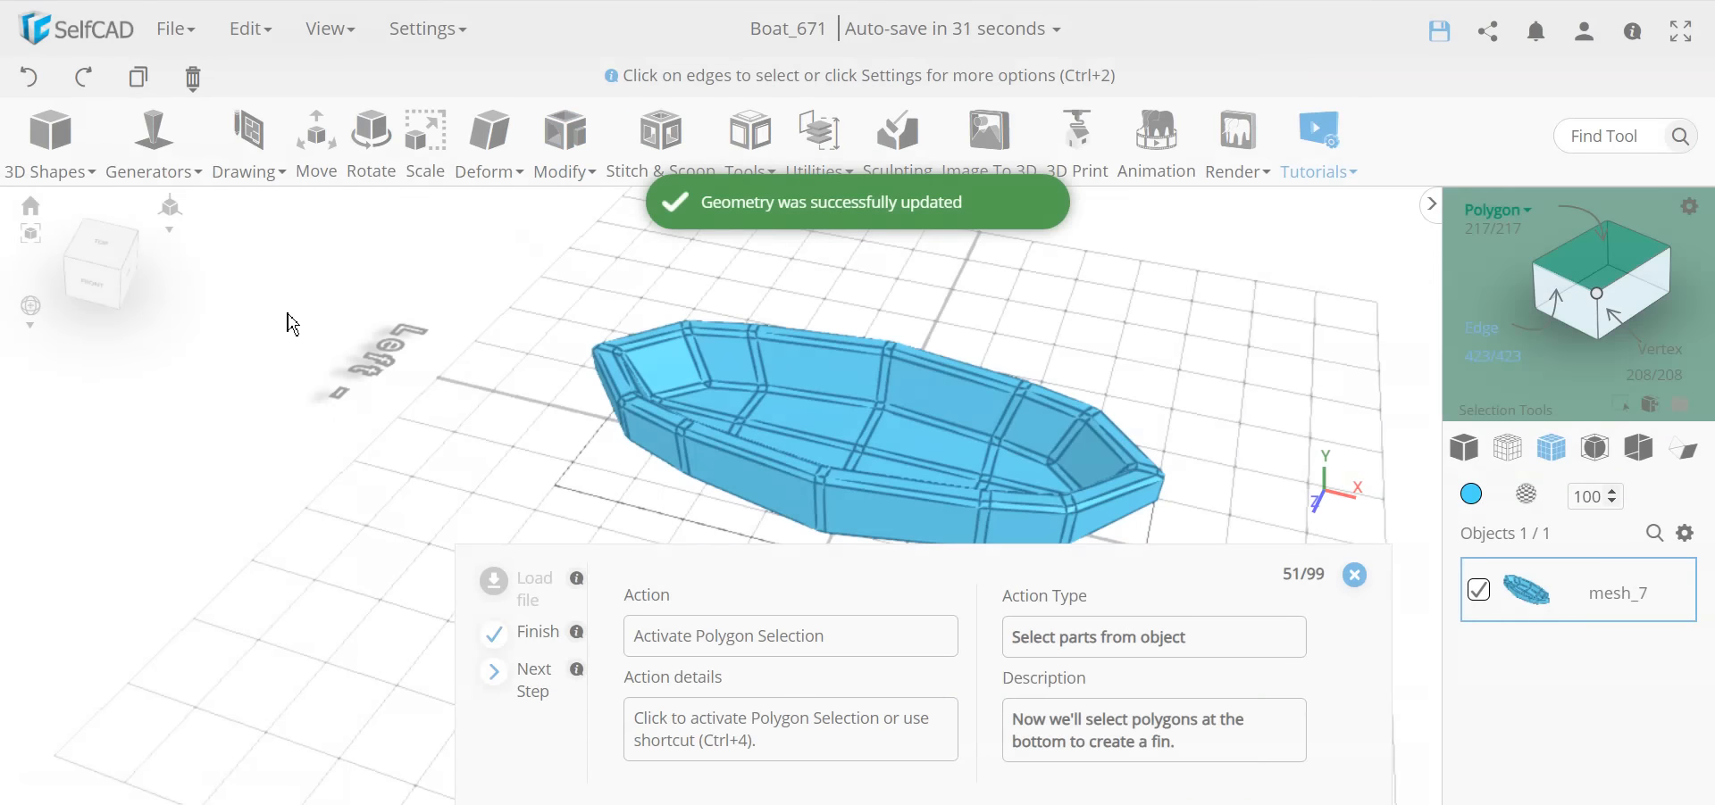
Step: Activate Polygon selection and select the highlighted narrow vertical polygon at the hull's right end and the small polygons just below it
left_click(1607, 261)
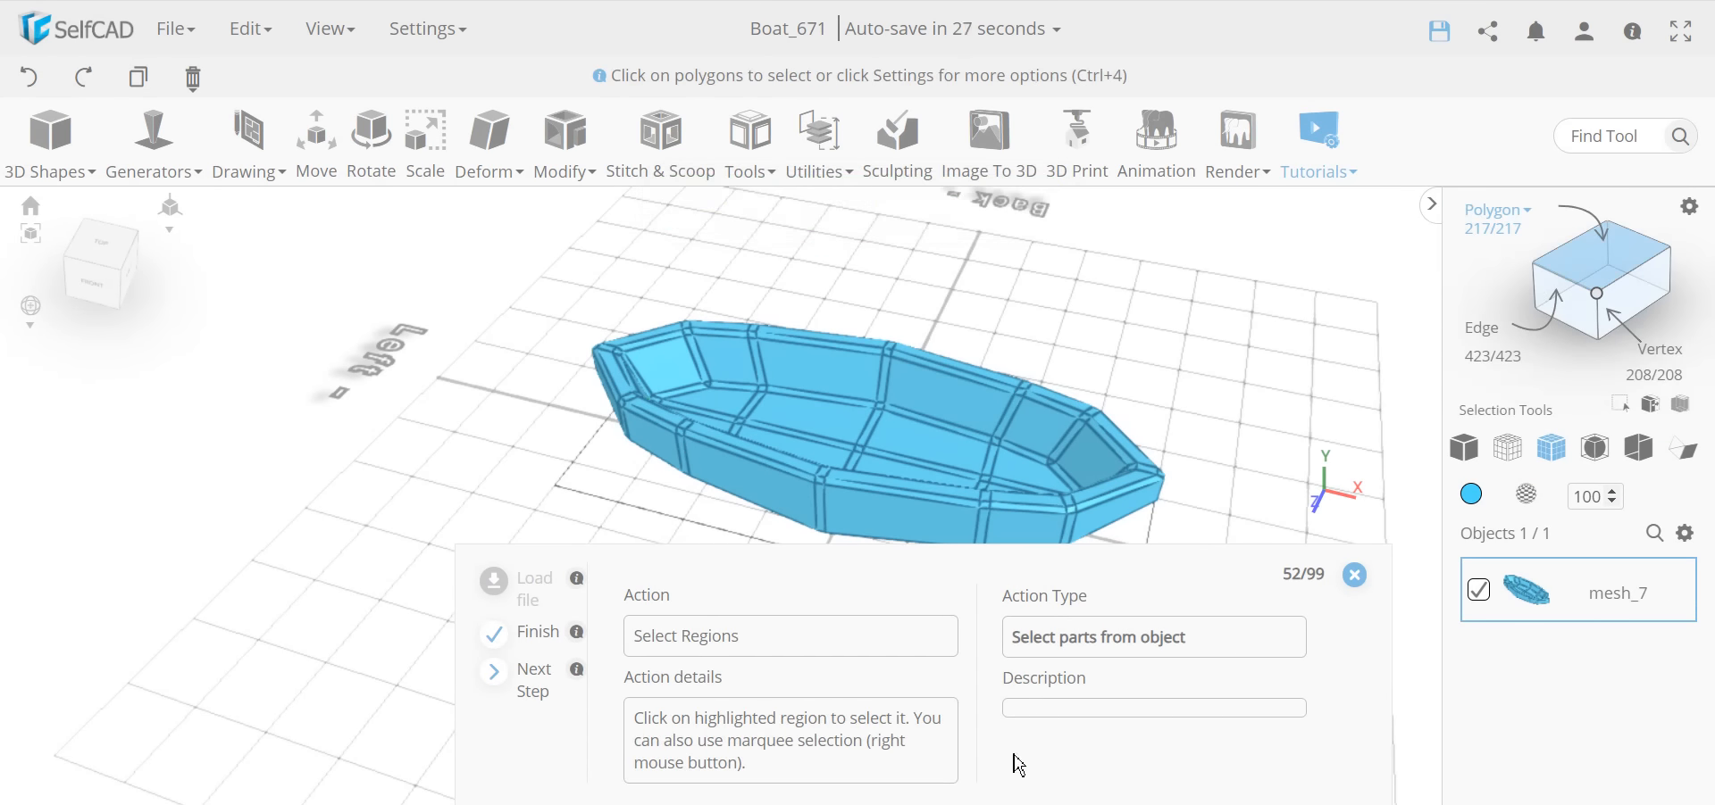
left_click_drag(552, 477, 810, 431)
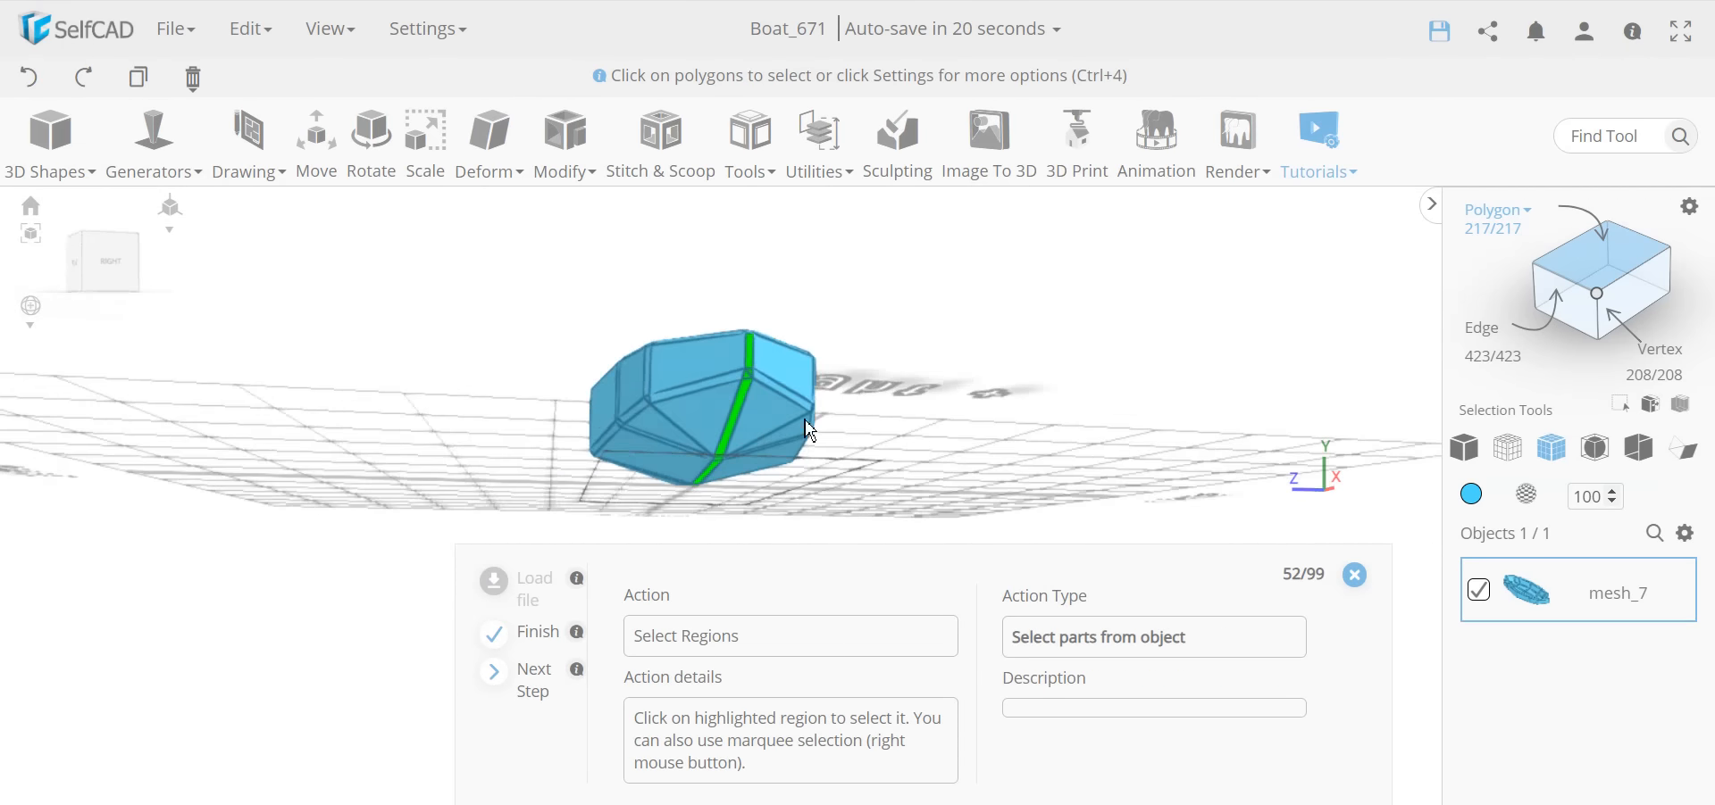
left_click(757, 360)
left_click_drag(1002, 451, 964, 477)
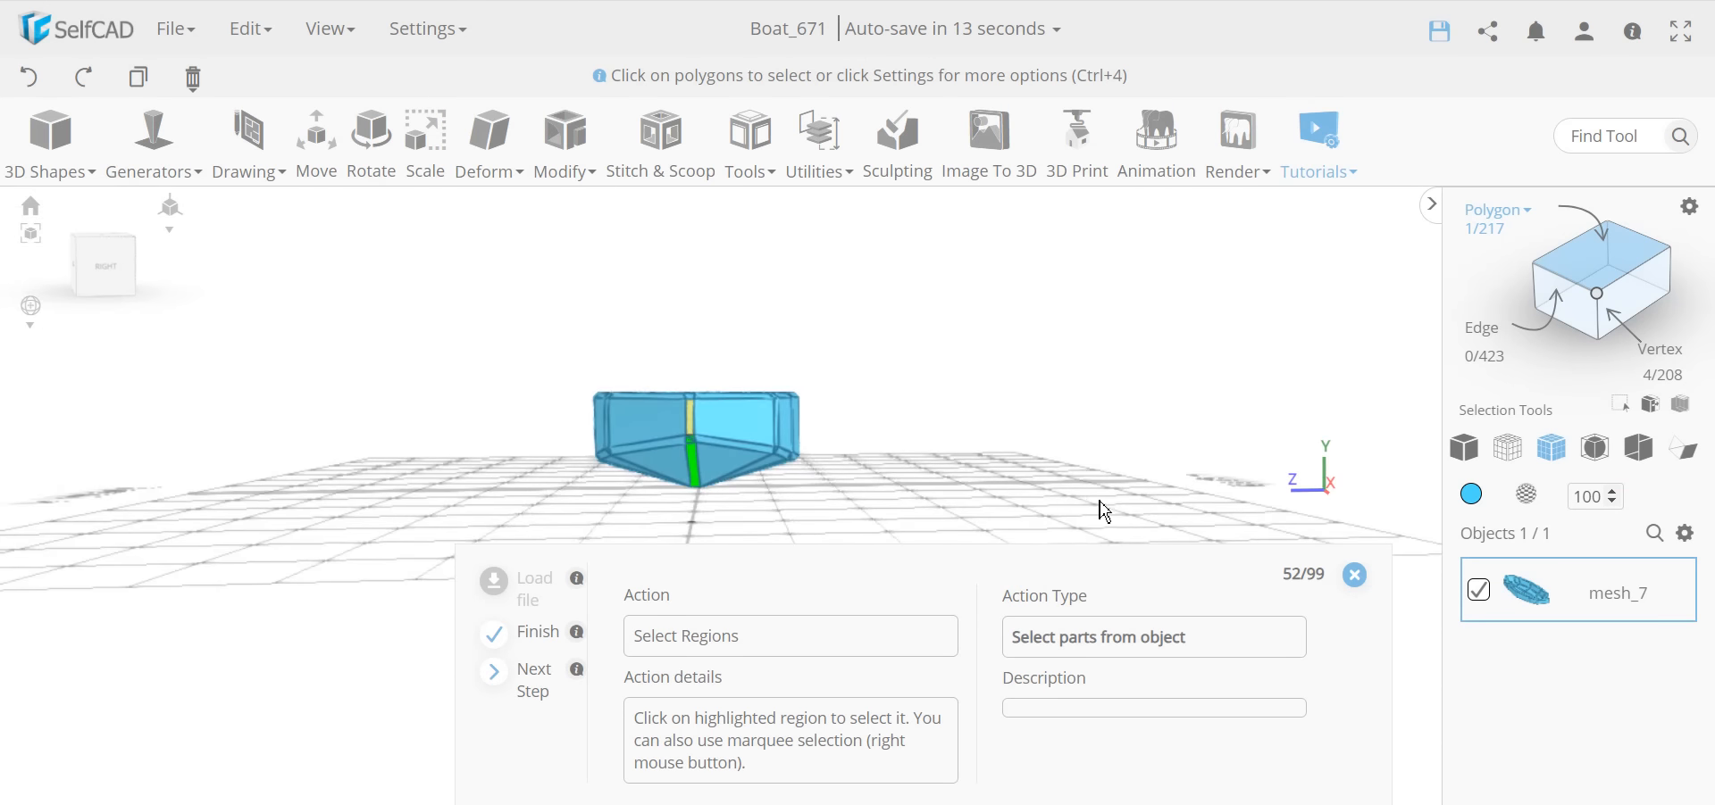
left_click_drag(1105, 511, 1057, 523)
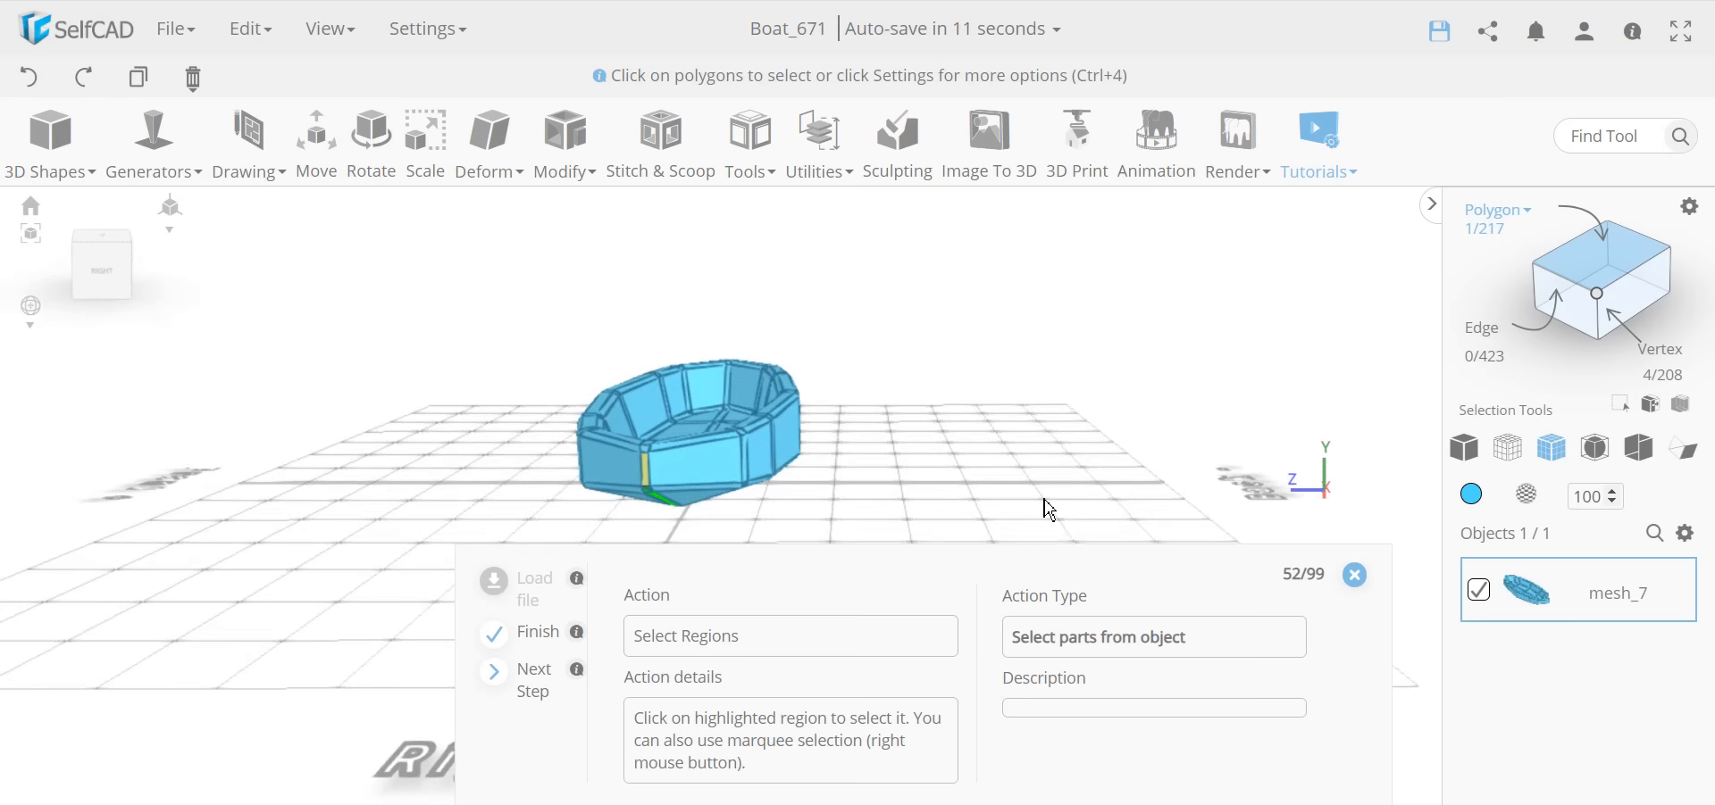
left_click_drag(945, 501, 958, 466)
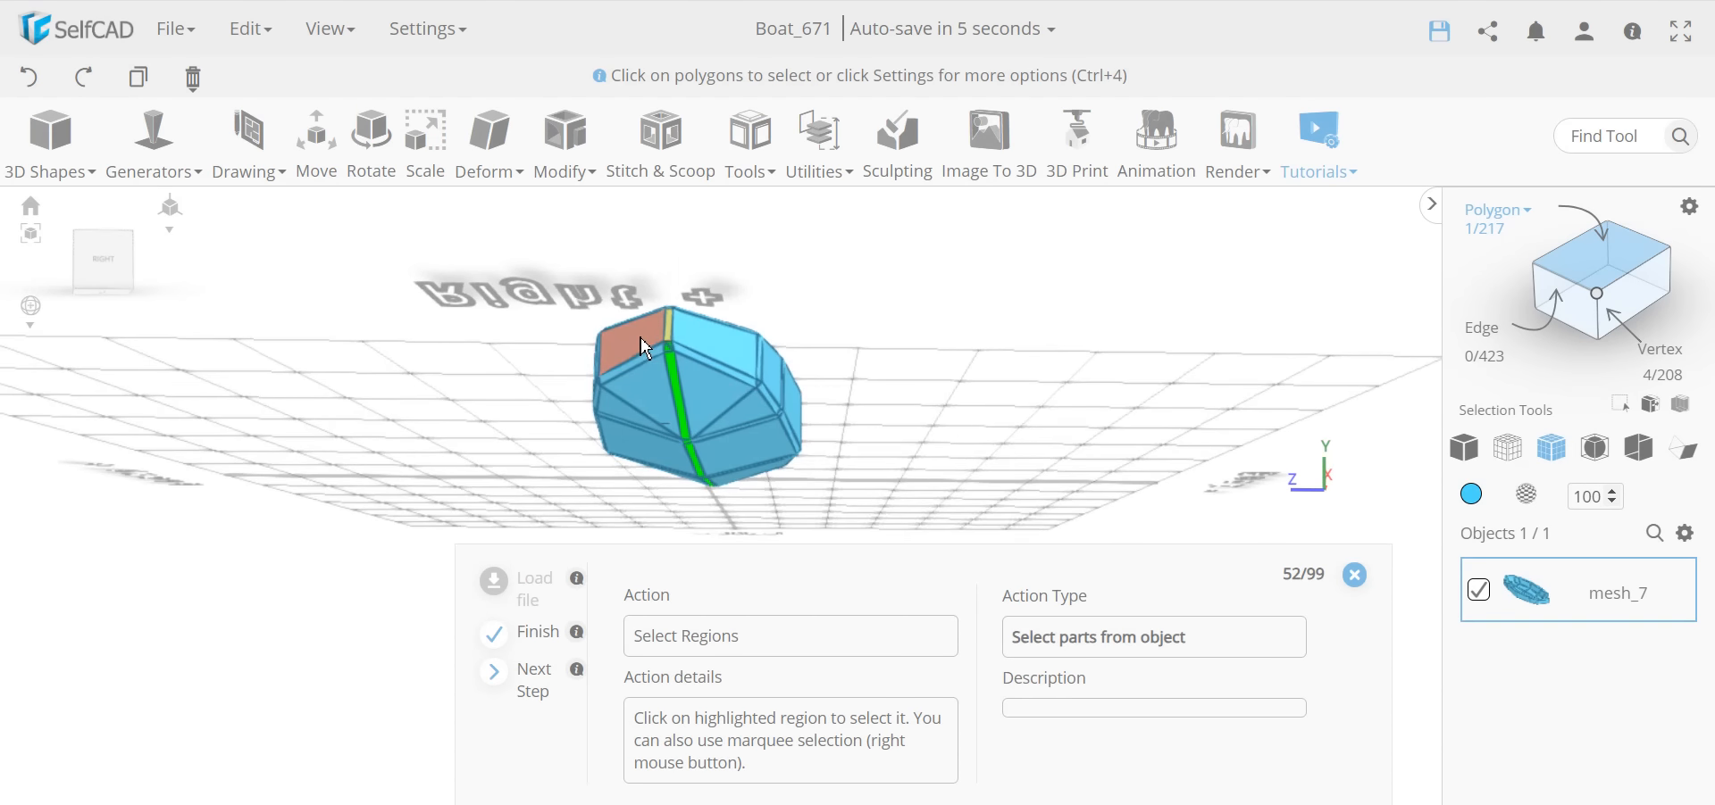
right_click_drag(636, 335, 696, 391)
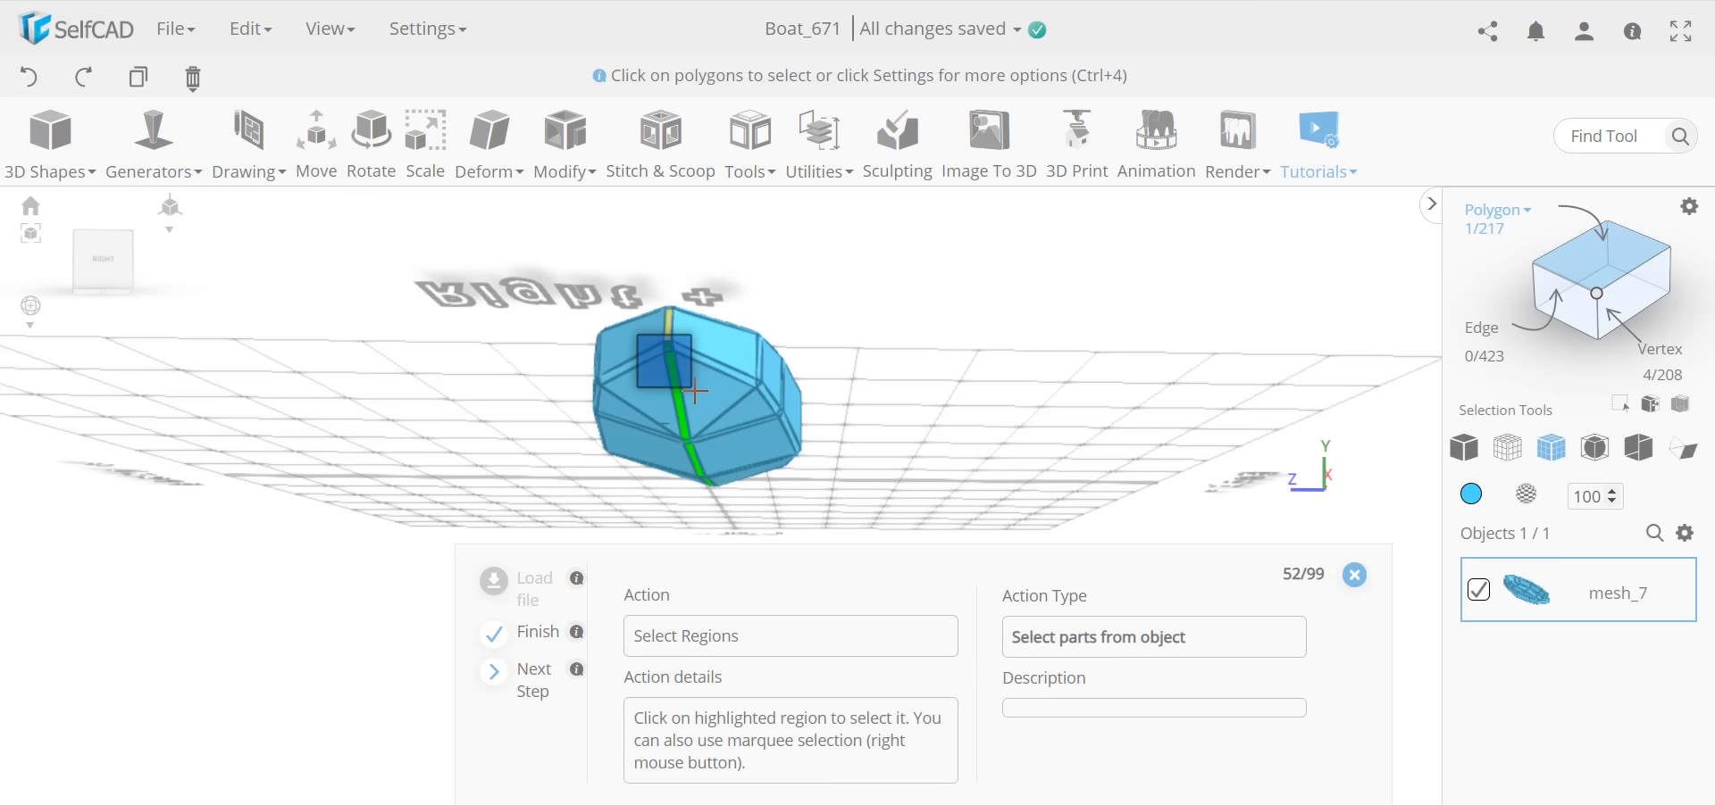
right_click_drag(695, 390, 695, 390)
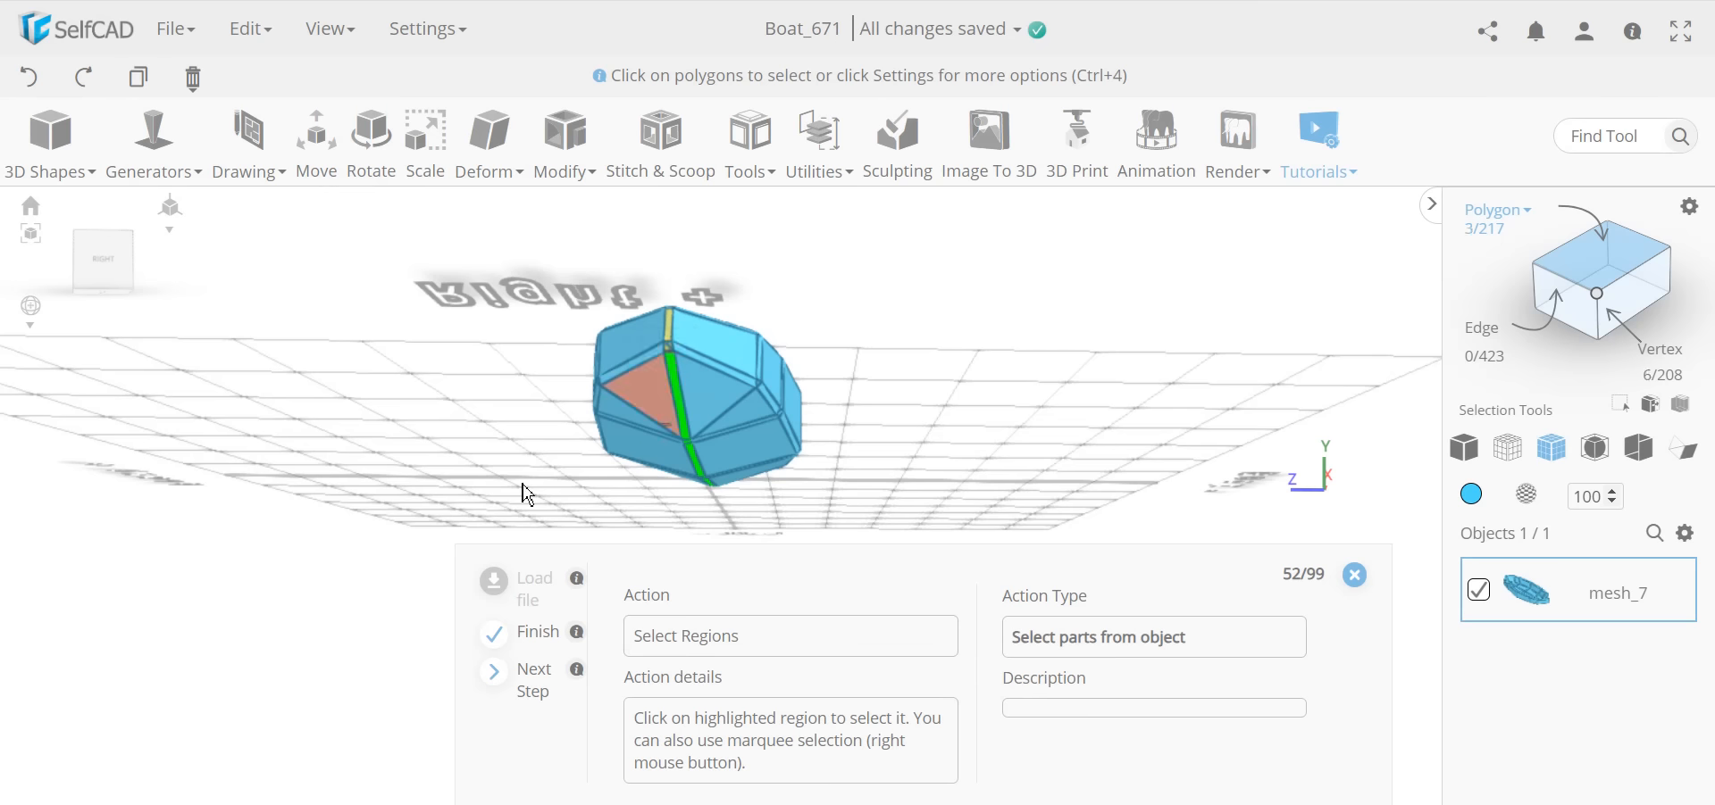
Step: Select the full highlighted centerline strip along the hull's underside and the narrow vertical polygon at the hull's left end
left_click_drag(1009, 485, 735, 409)
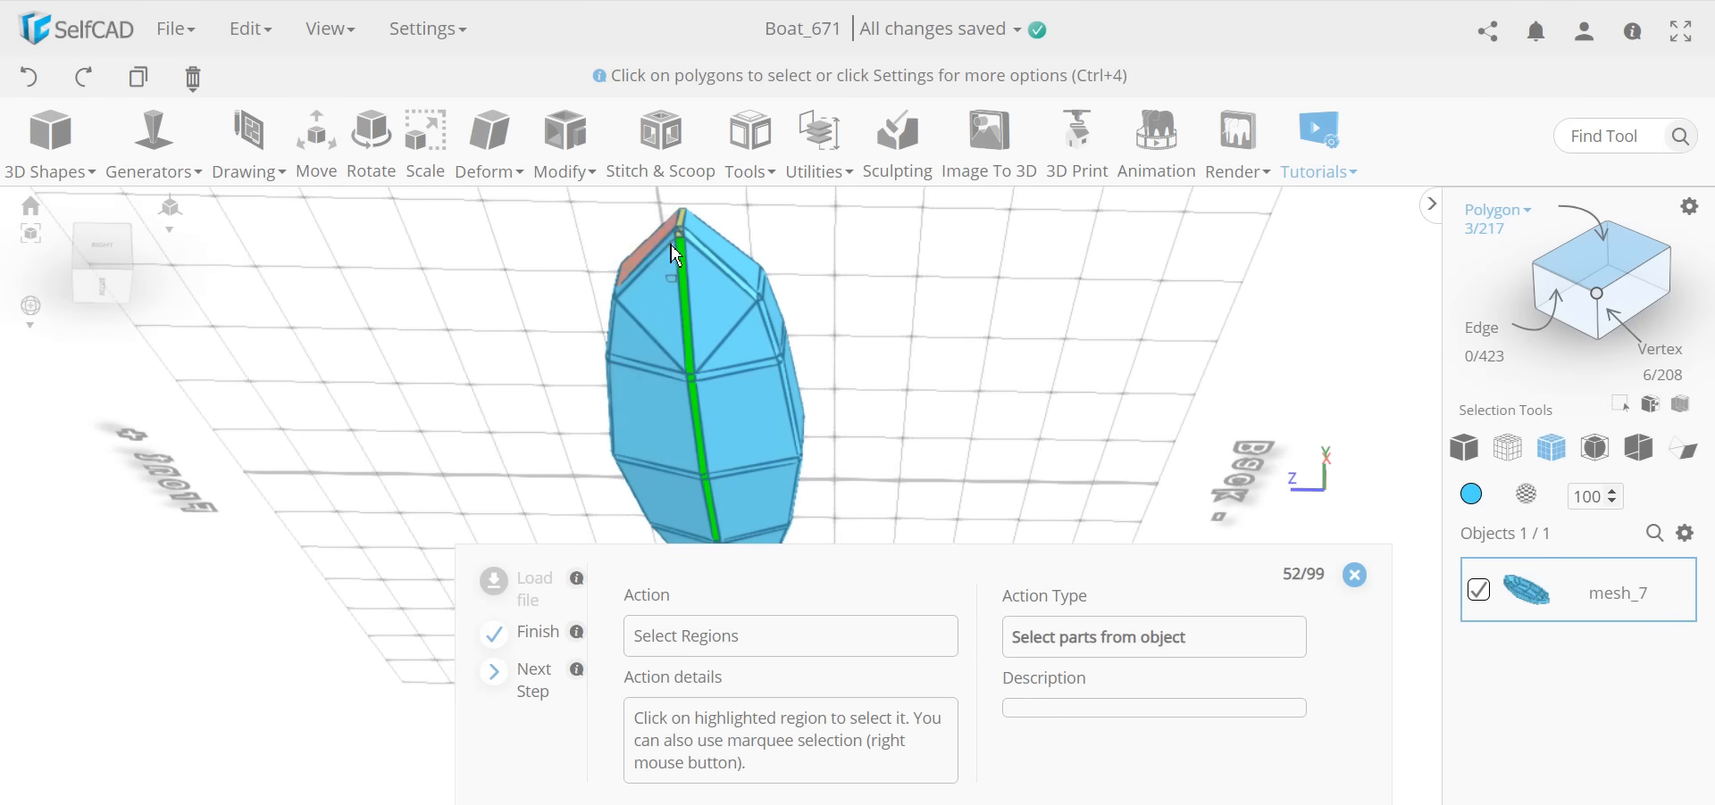
left_click(103, 284)
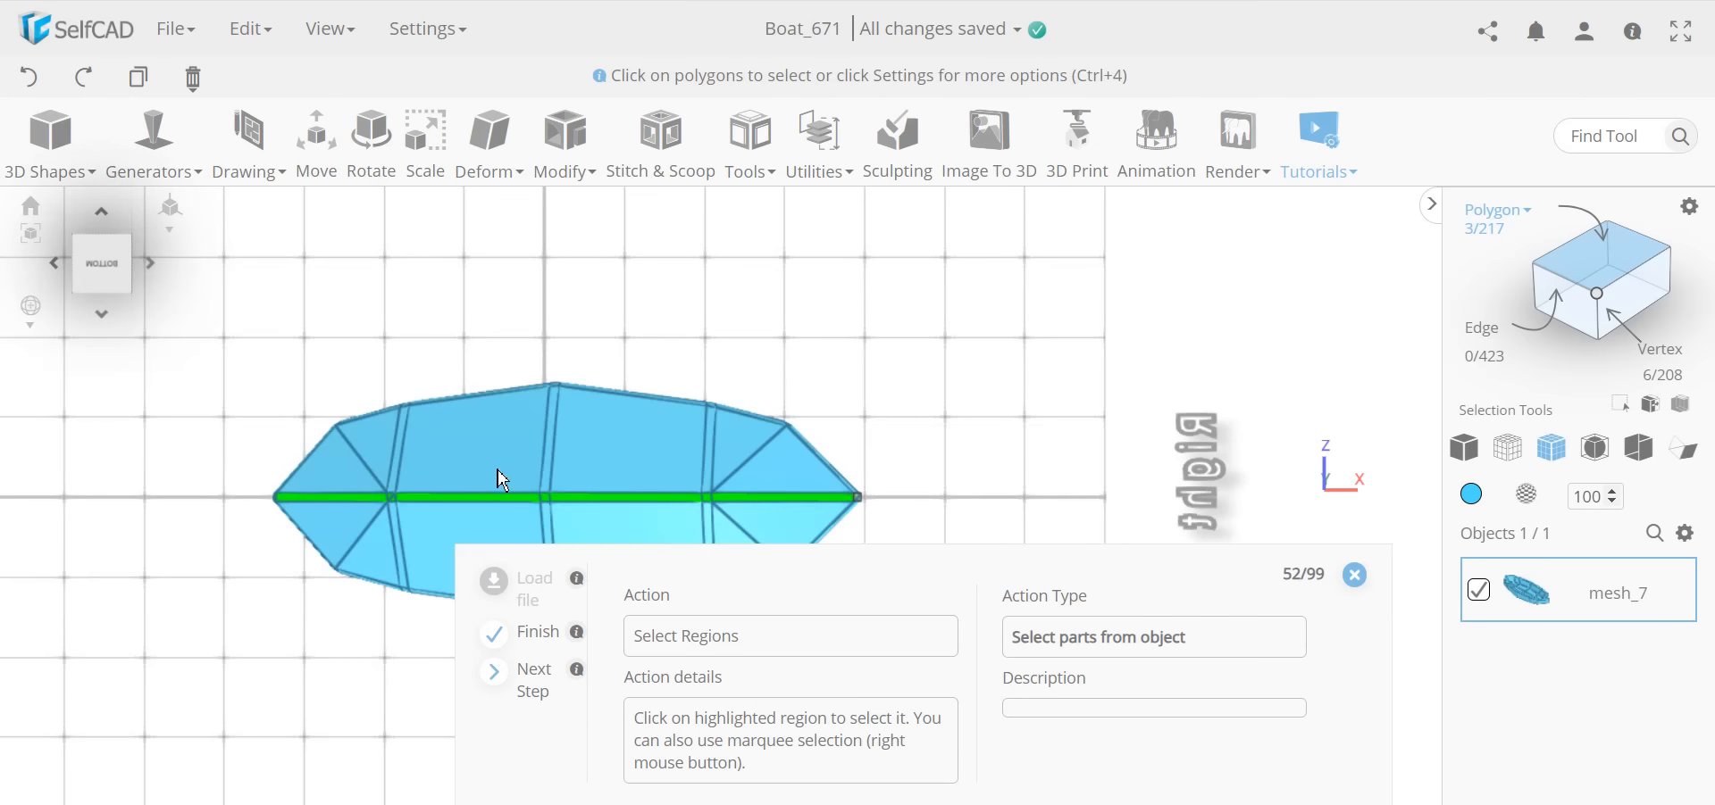
right_click_drag(261, 478, 880, 527)
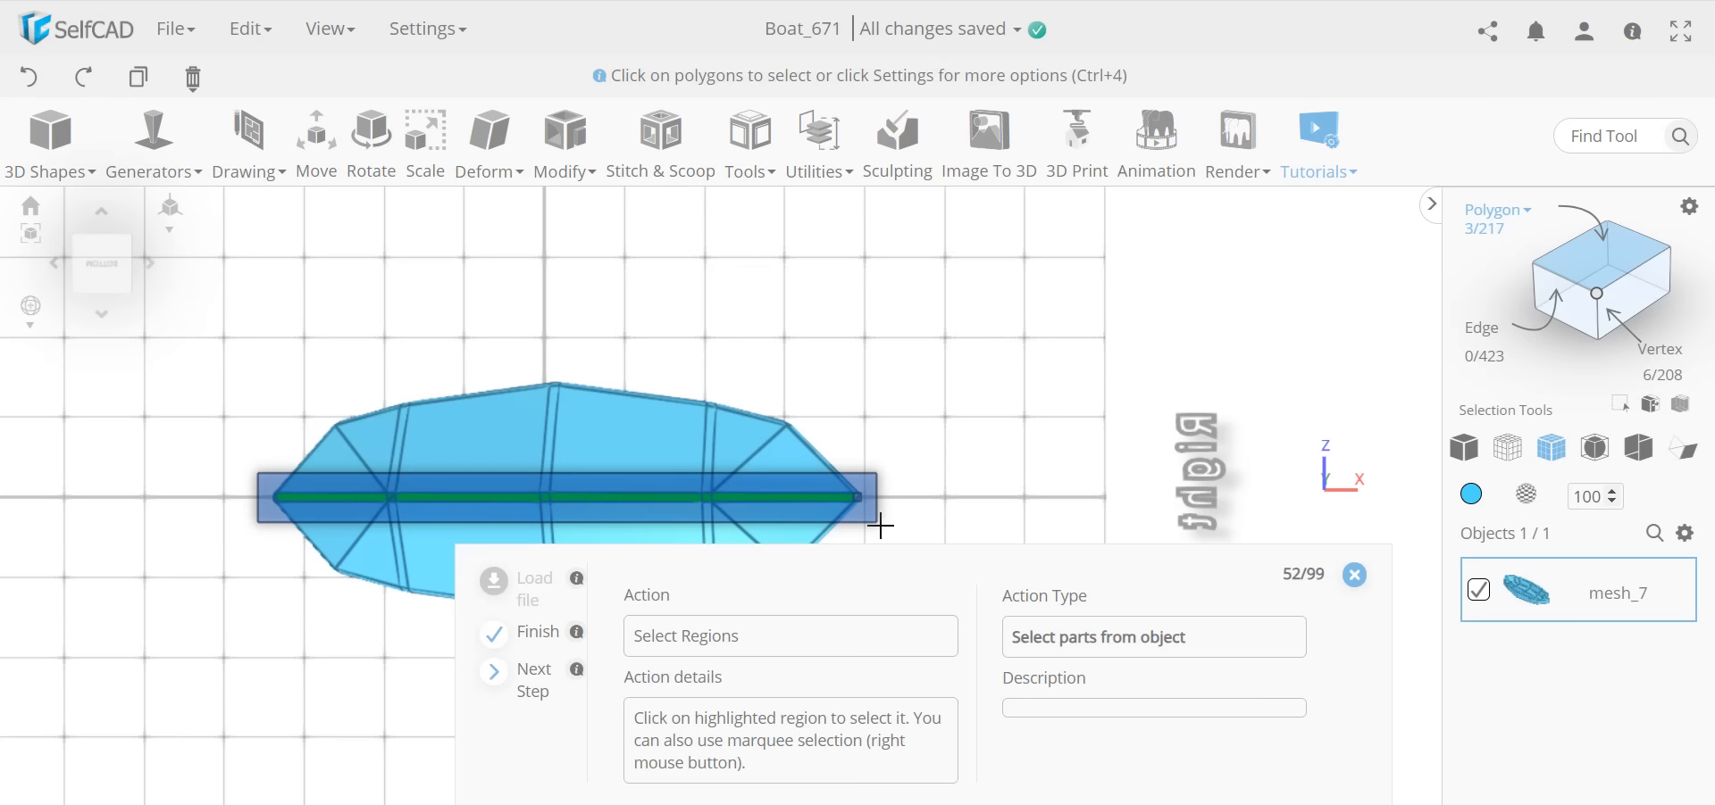
right_click_drag(881, 526, 884, 536)
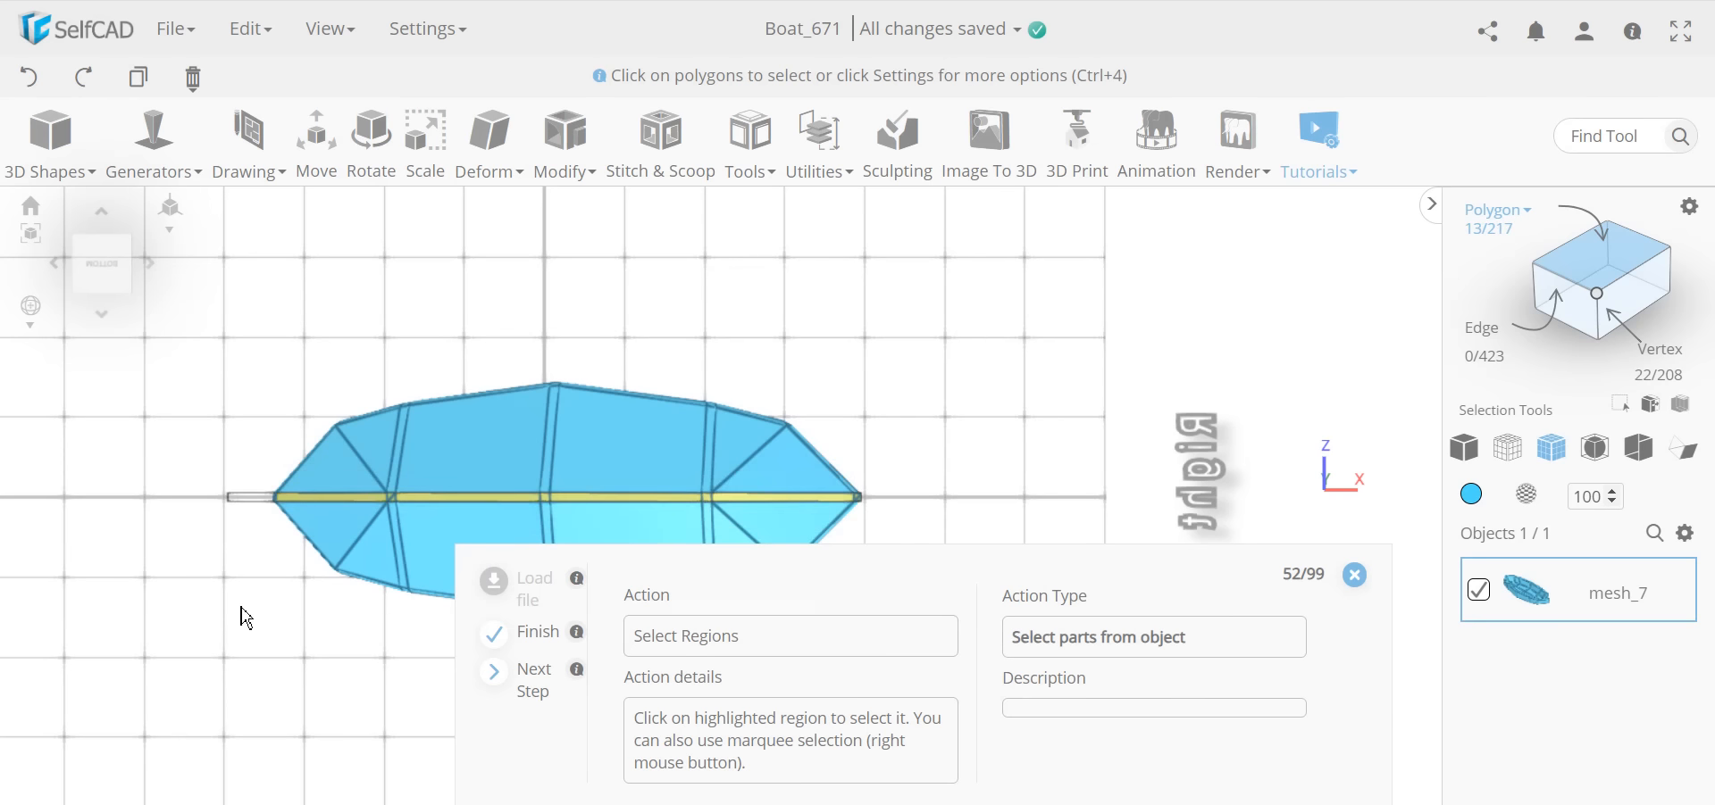
left_click_drag(246, 616, 649, 580)
right_click_drag(715, 341, 741, 368)
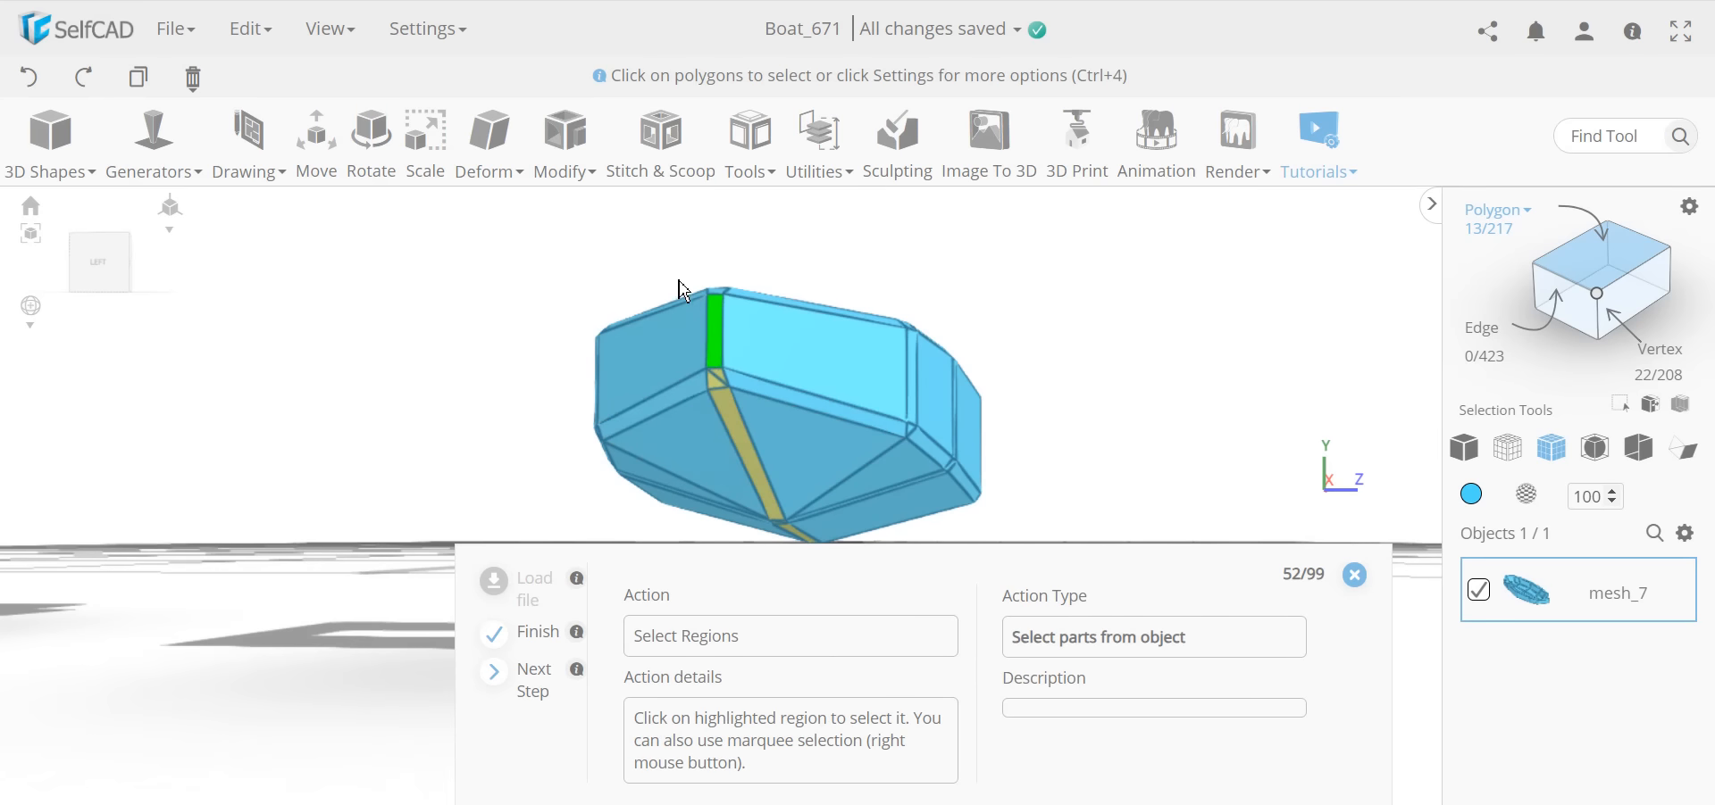
left_click(720, 330)
Step: Extrude the selected centerline polygons into a fin with an added Scale operation of Z -5, and finalize the extrusion
left_click_drag(605, 363, 337, 318)
left_click(576, 172)
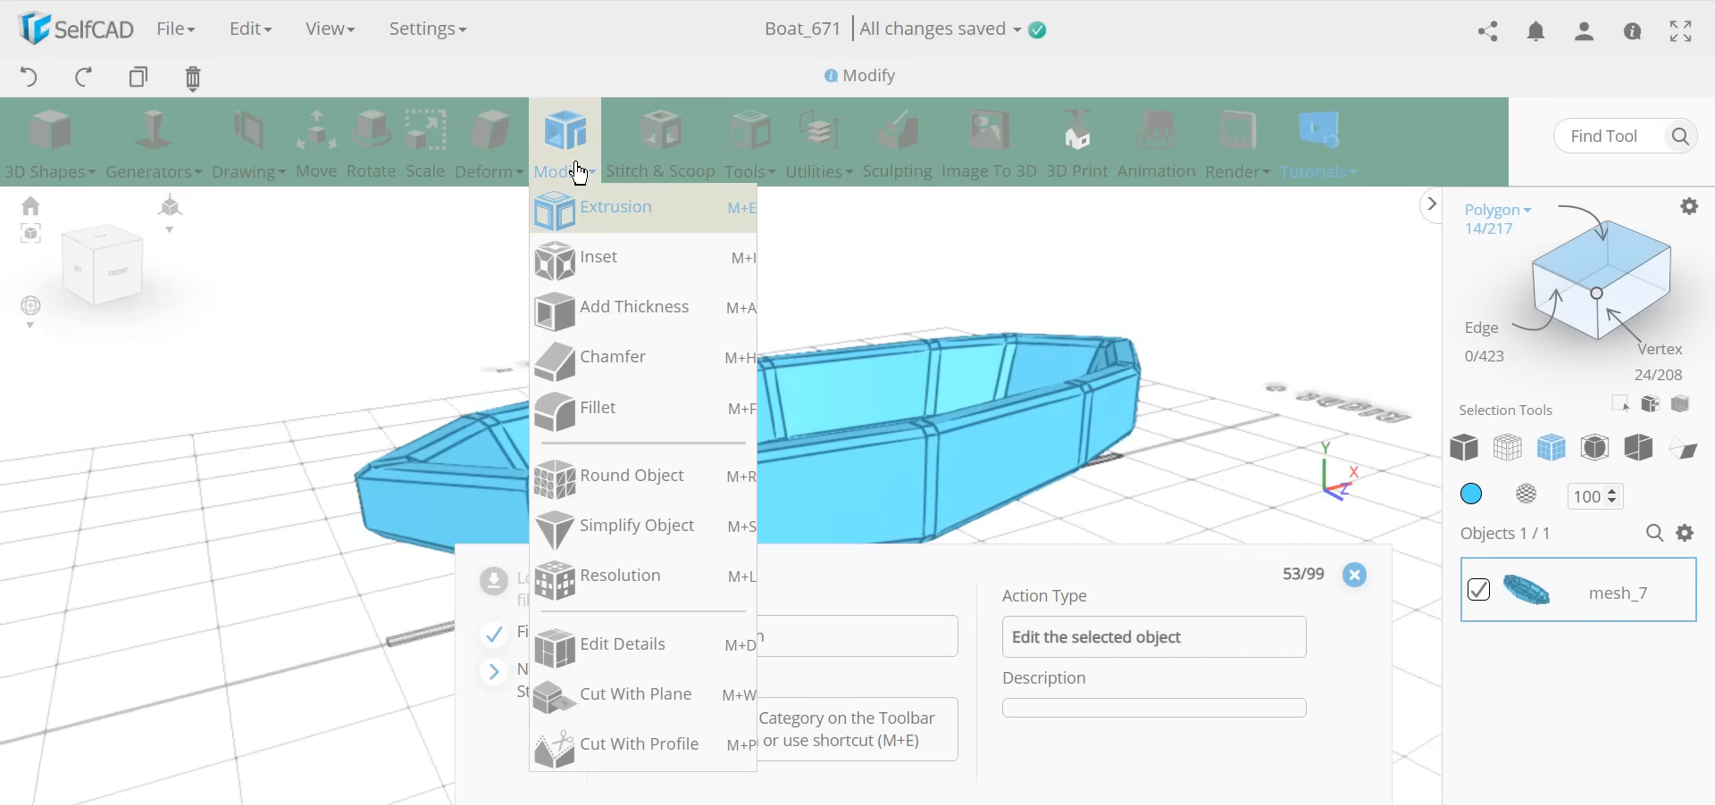
left_click(597, 215)
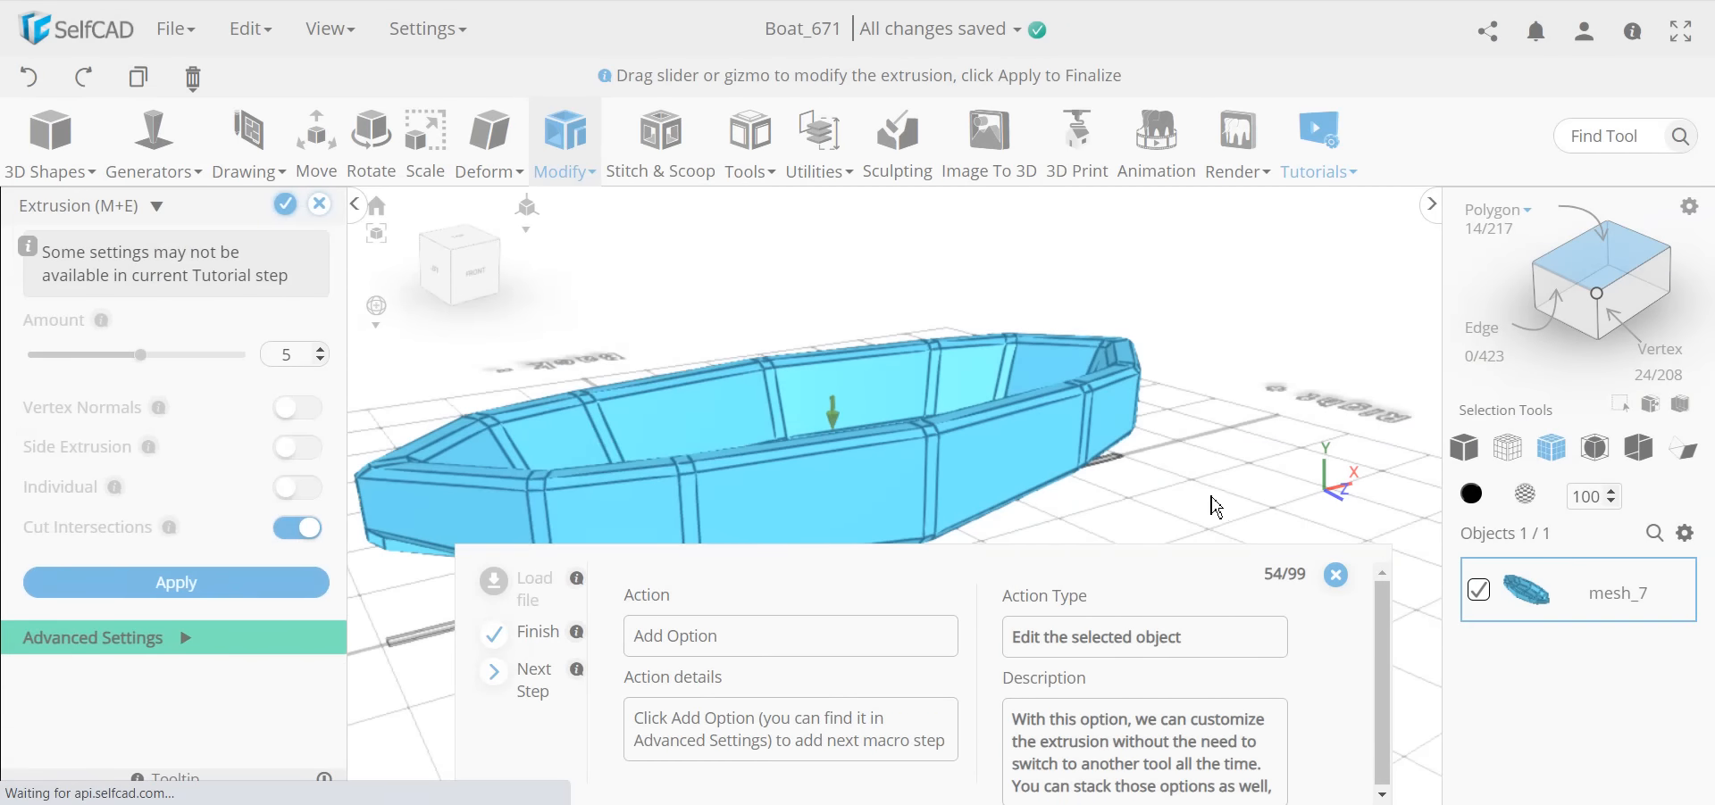
left_click_drag(1217, 507, 1097, 416)
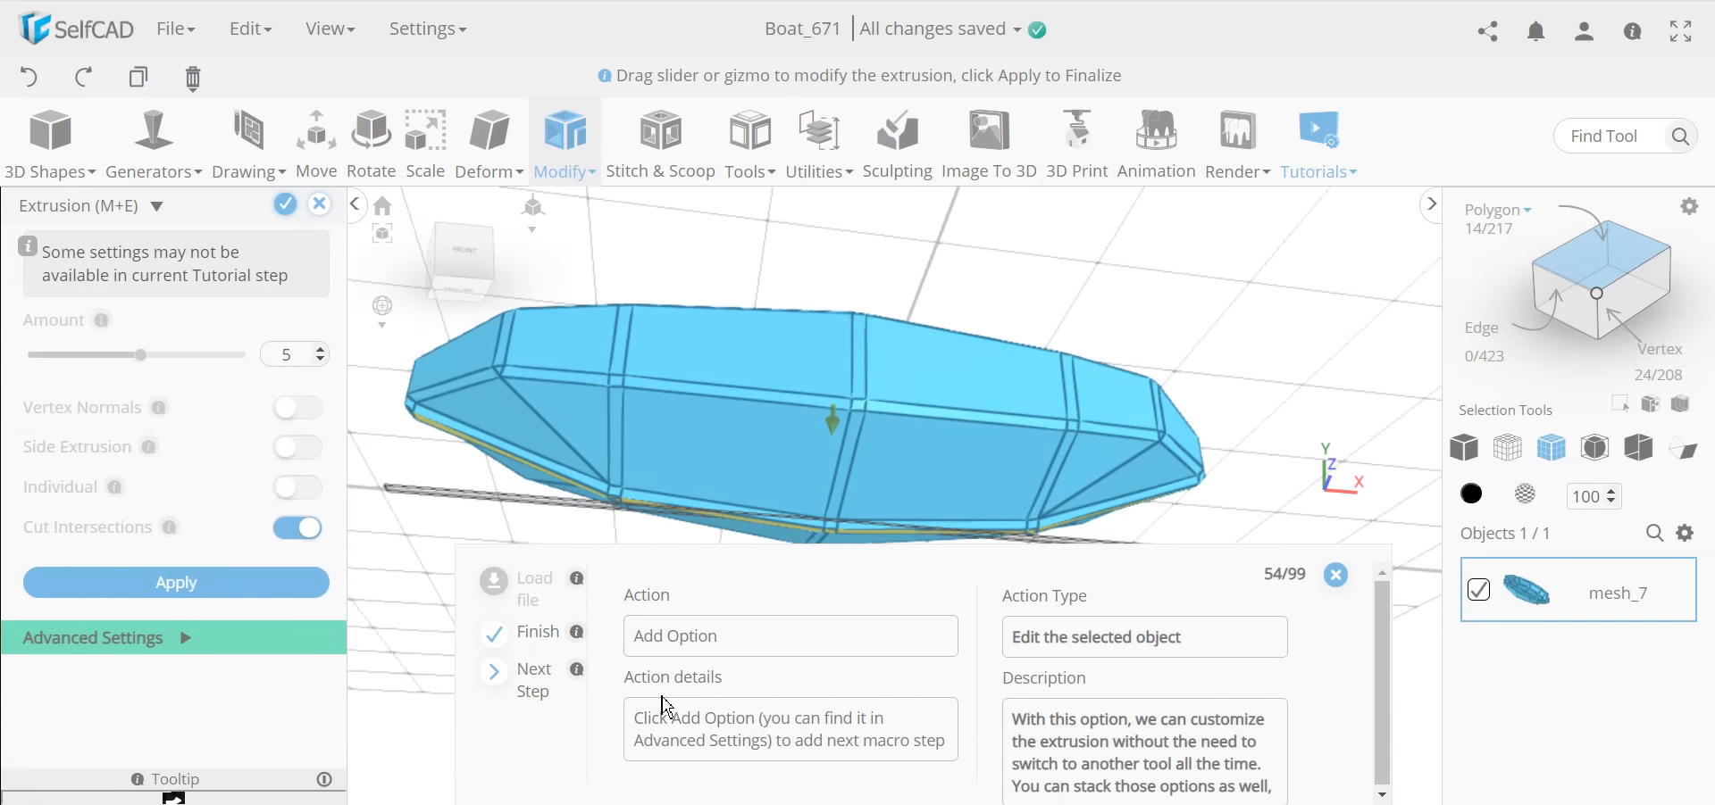
left_click(185, 637)
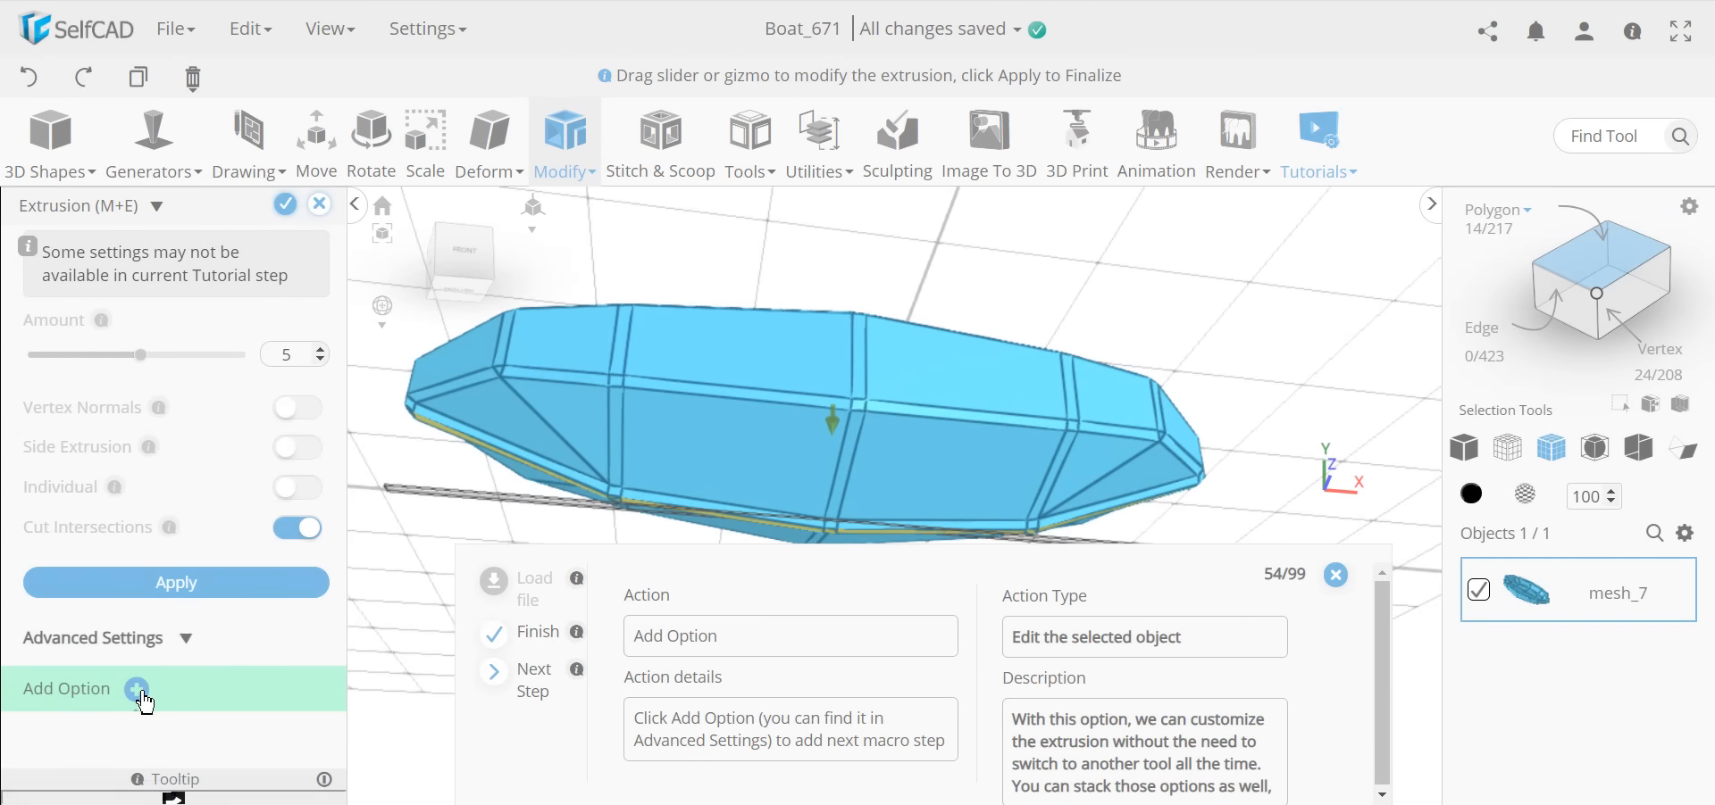
left_click(136, 688)
scroll(147, 692, "down", 2)
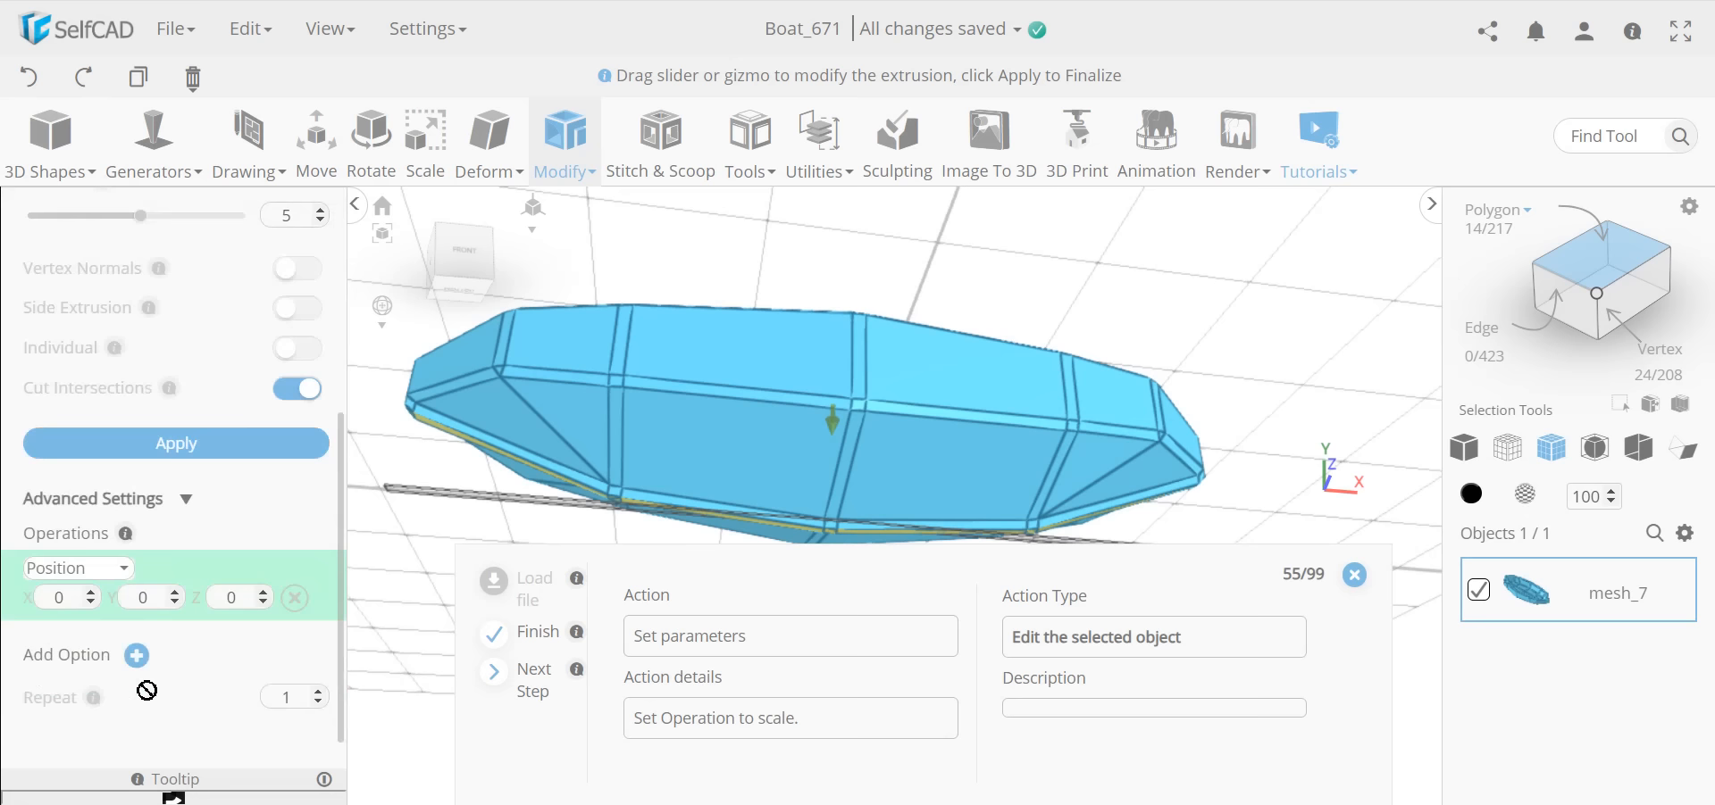
left_click(63, 567)
left_click(54, 378)
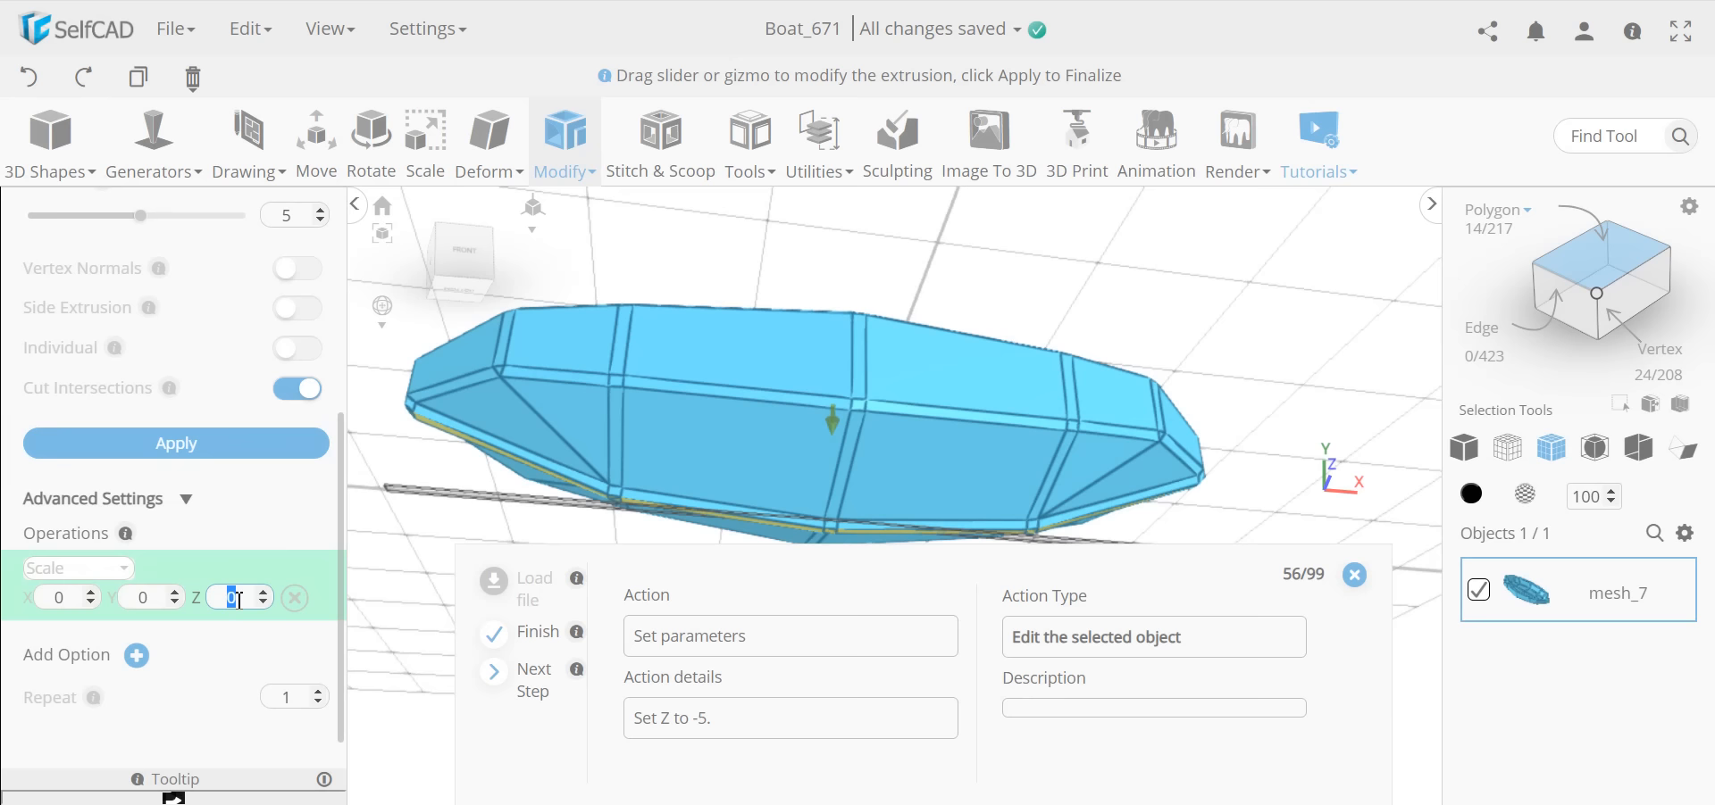
type("-5")
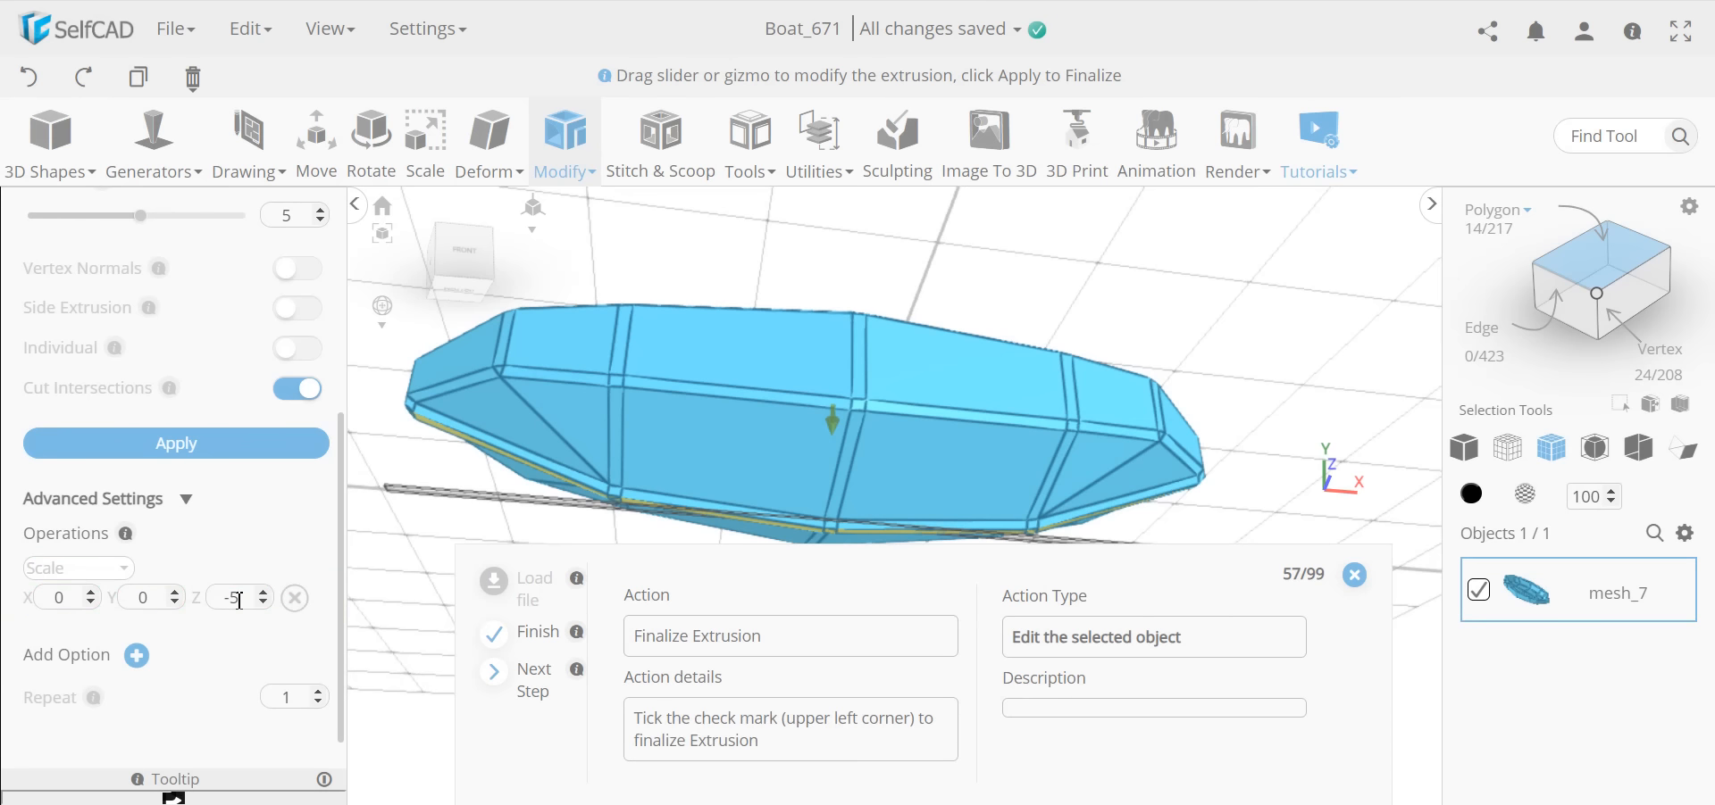
left_click(284, 214)
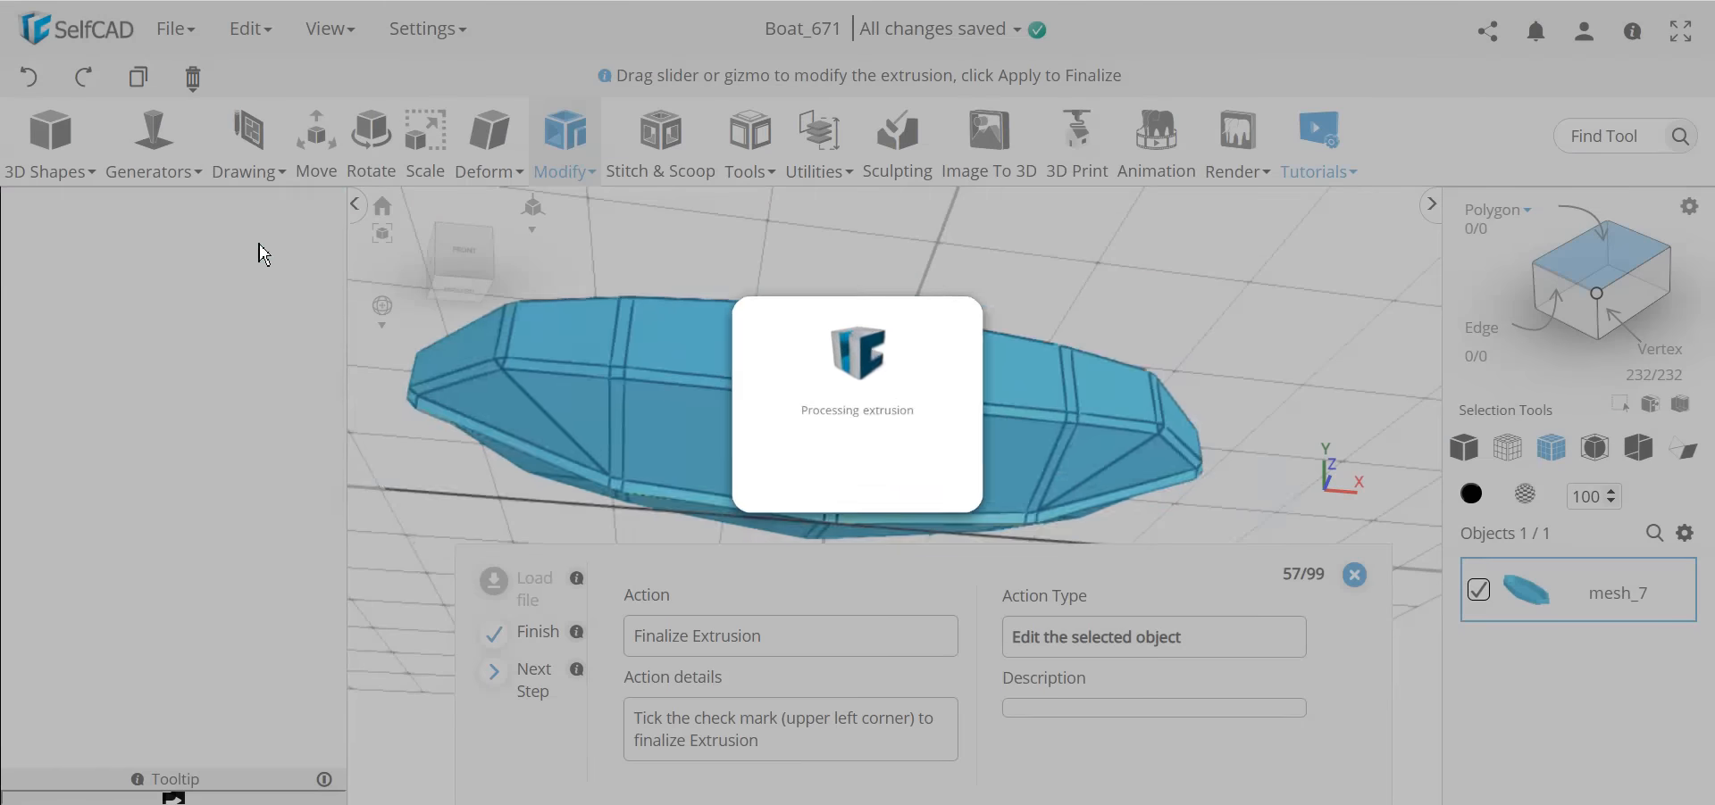
Step: Open the advanced polygon selection settings and deselect the fin's polygons
left_click_drag(333, 475, 1013, 388)
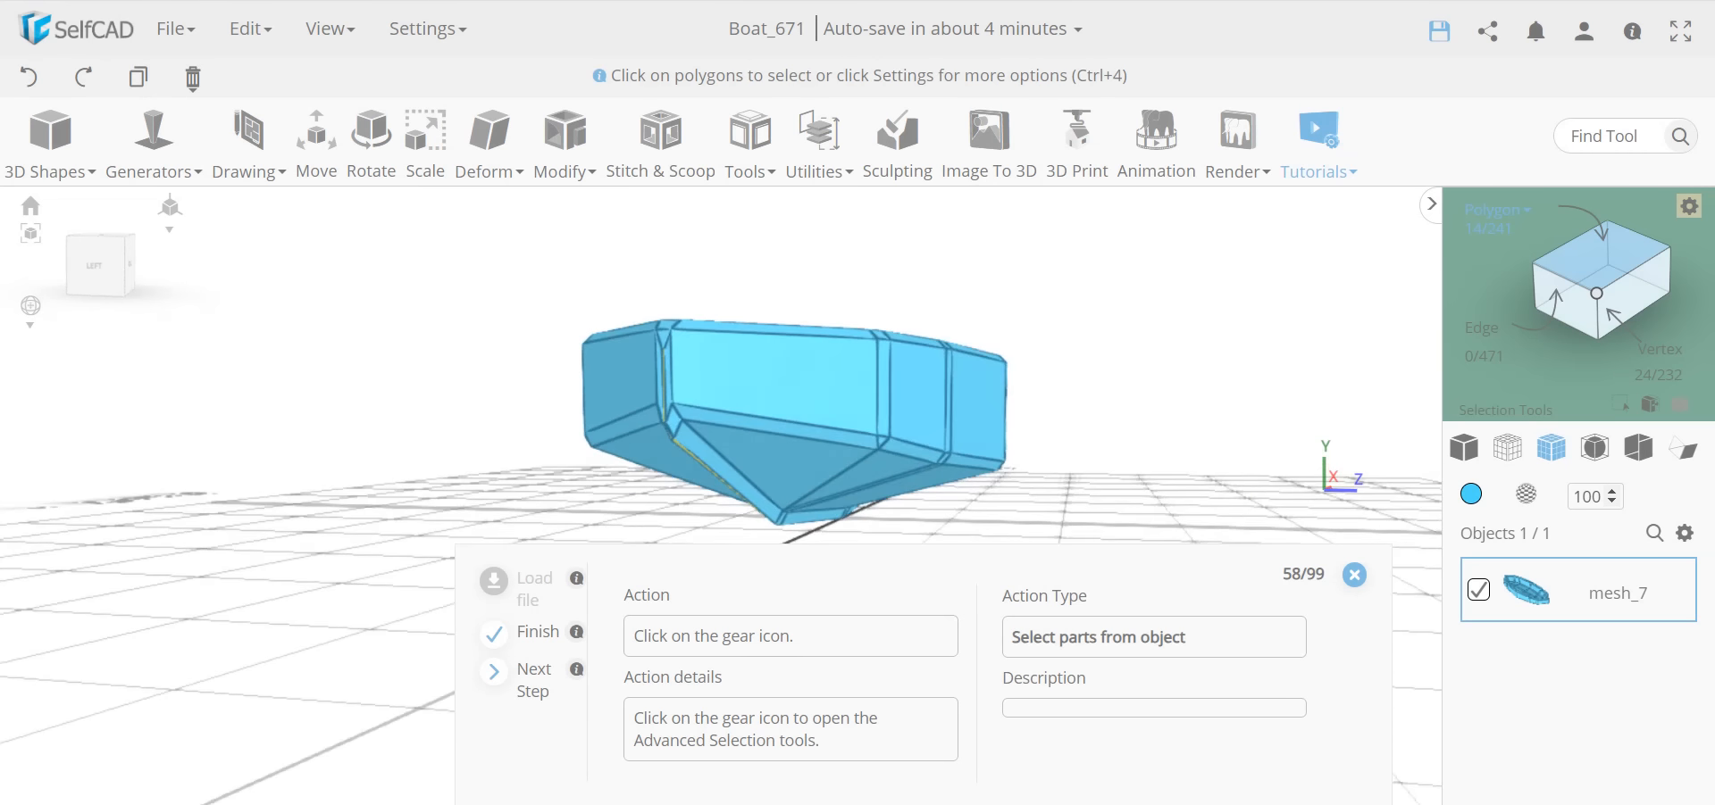
left_click(1697, 211)
left_click_drag(679, 357, 939, 448)
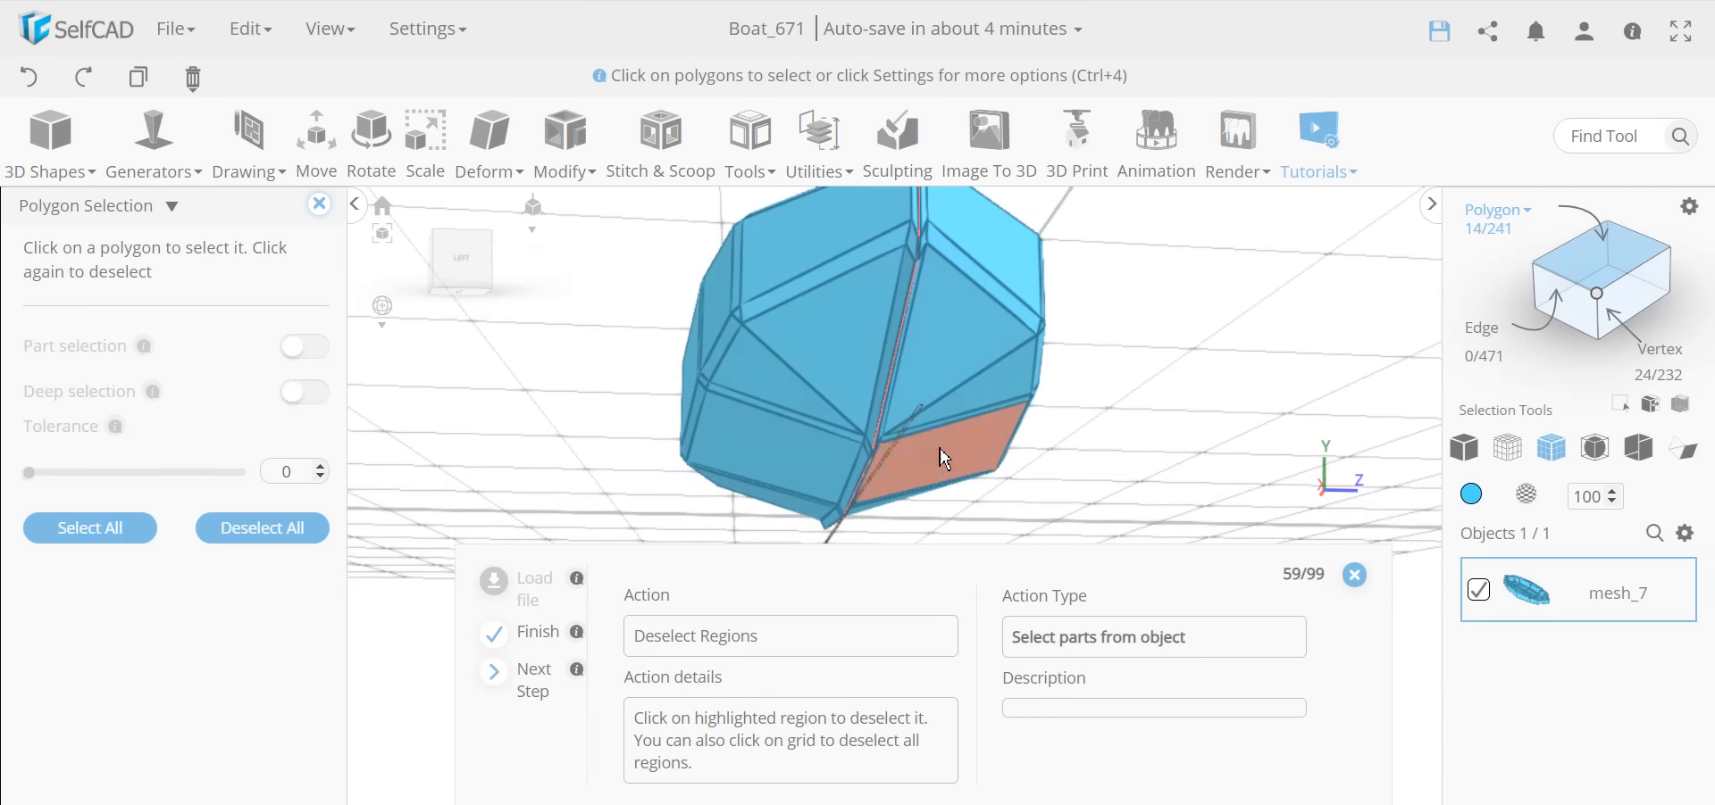
left_click(1161, 462)
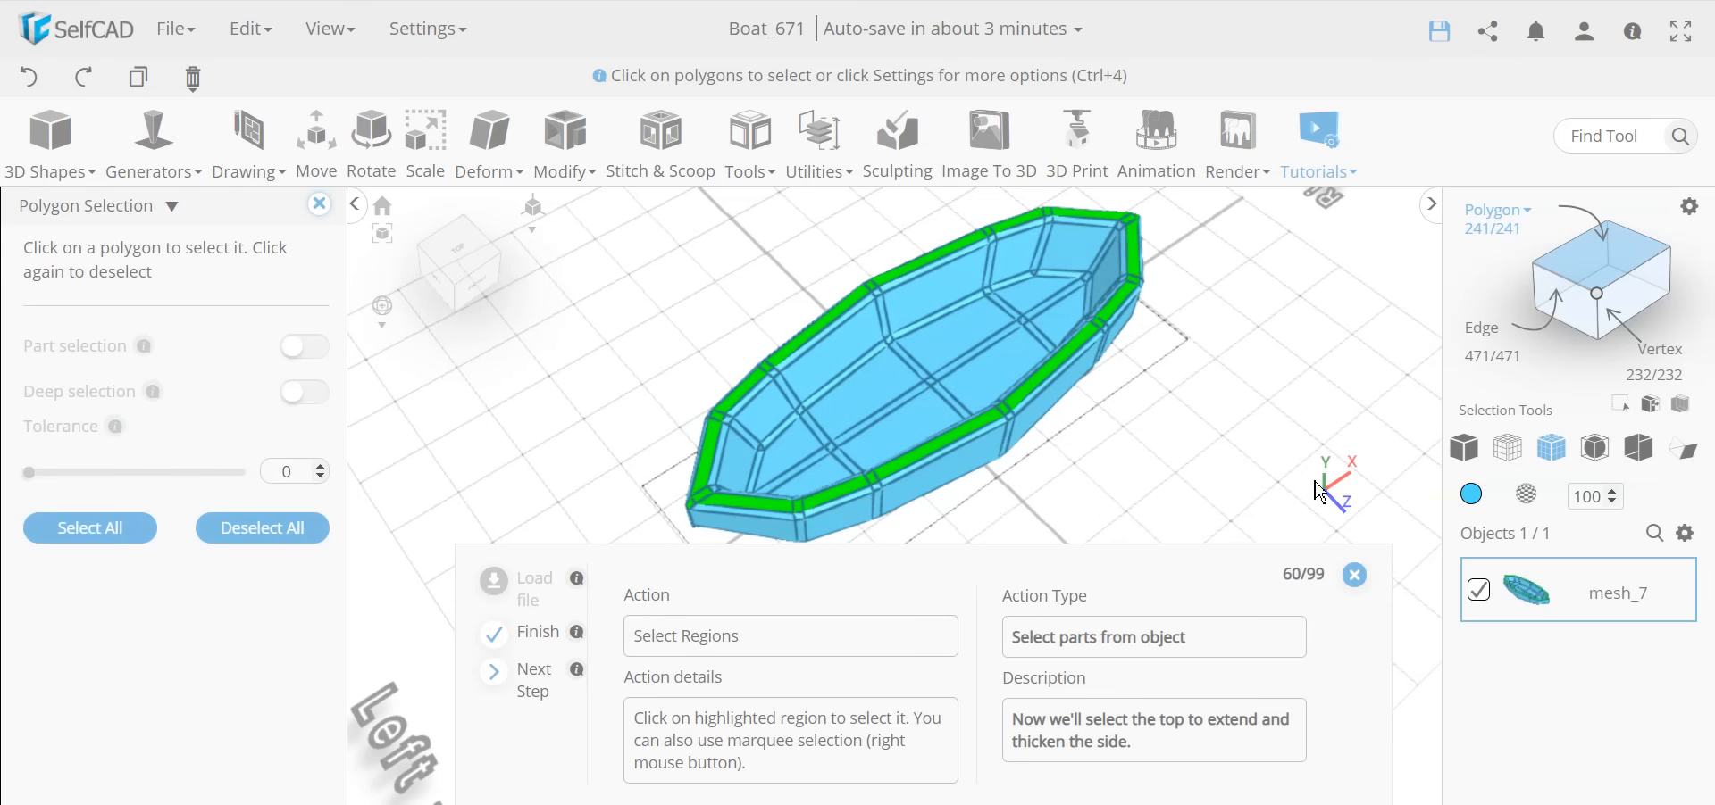
Step: Select the highlighted ring of polygons on top of the hull's rim and the small polygon just below it at each end
left_click(945, 442)
left_click(1070, 366)
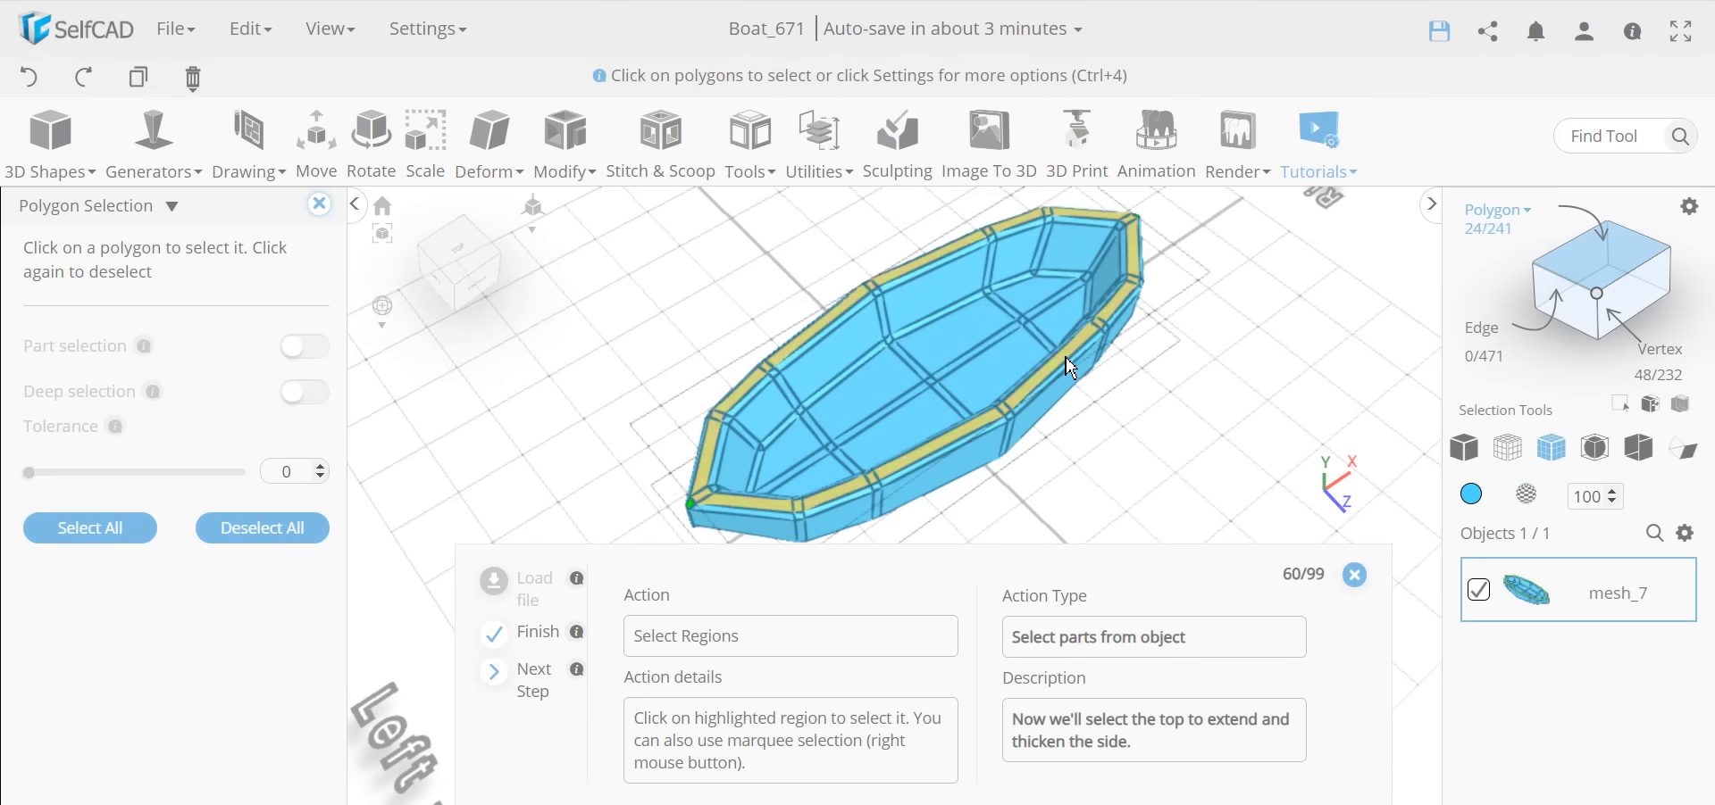
left_click_drag(1142, 457, 1097, 472)
scroll(839, 427, "up", 5)
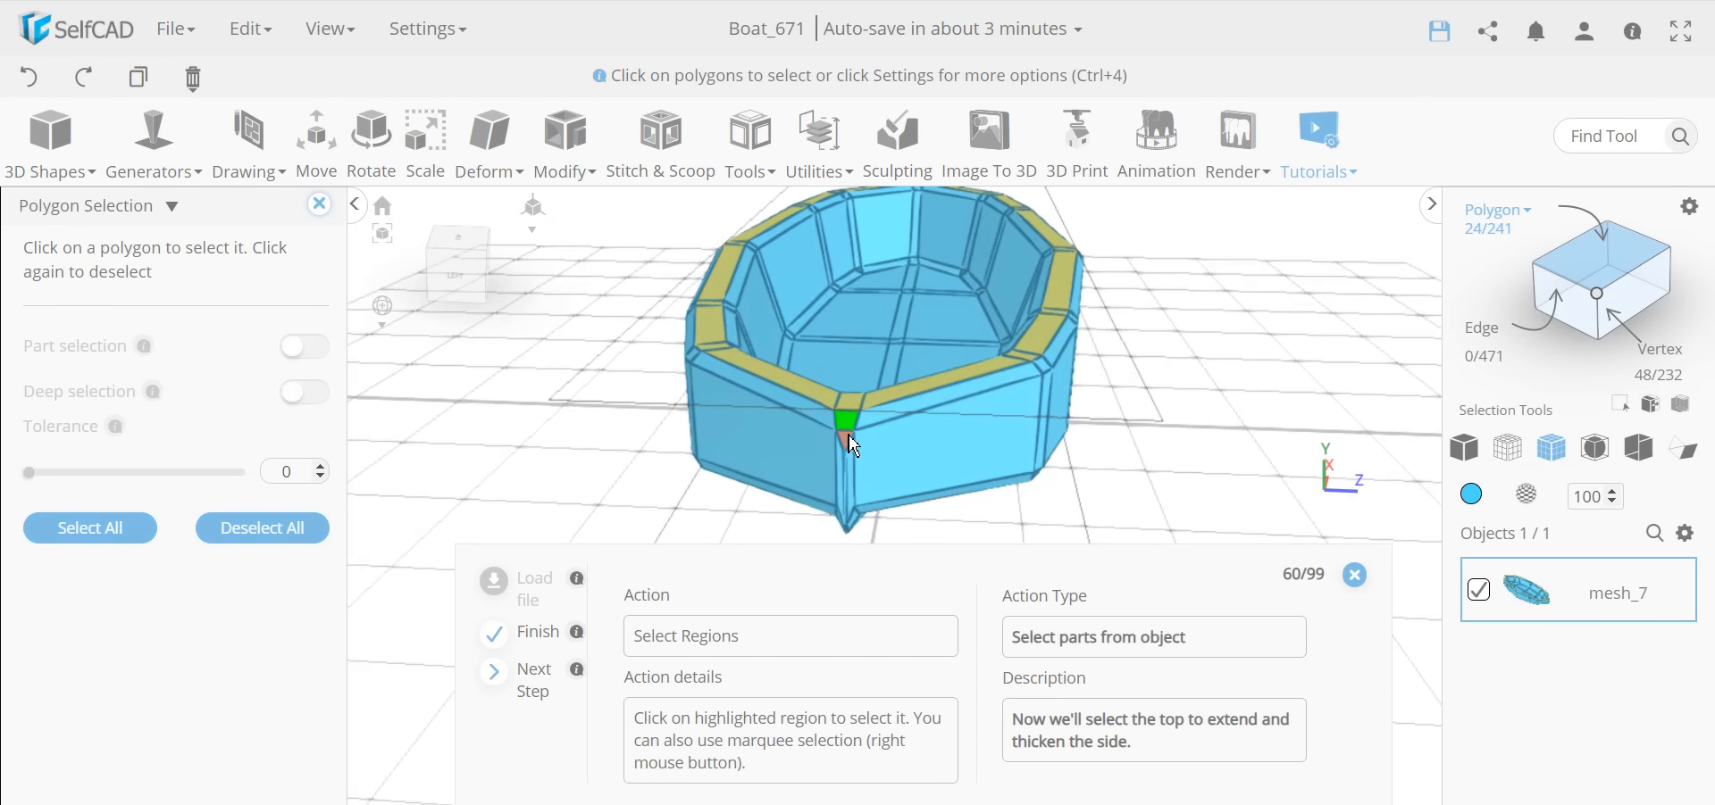
left_click(844, 427)
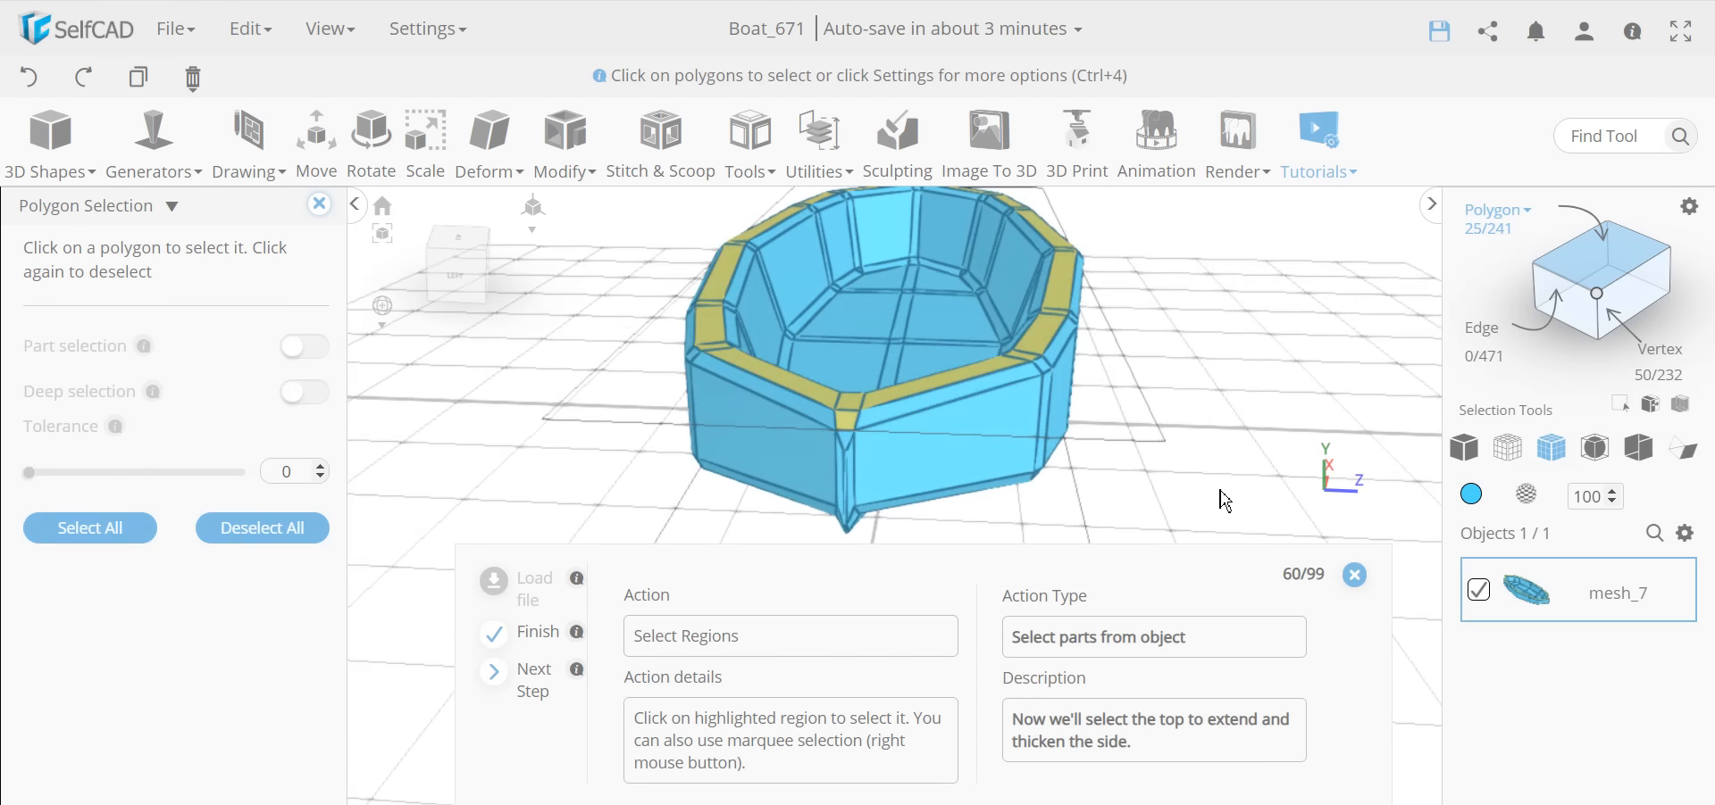
left_click_drag(860, 442, 518, 546)
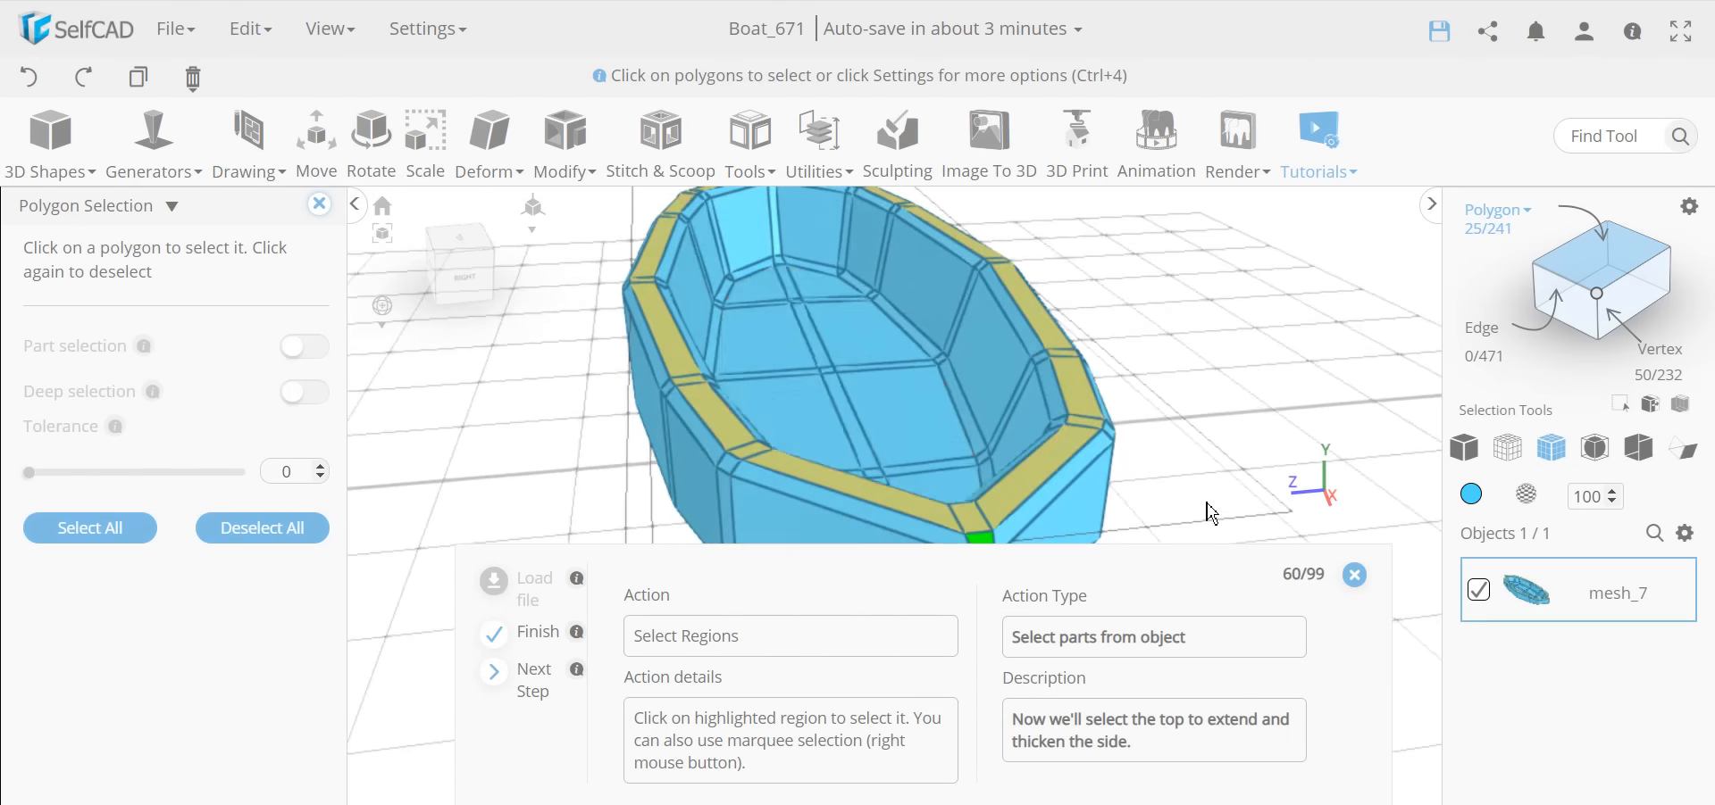
left_click_drag(1104, 431, 990, 420)
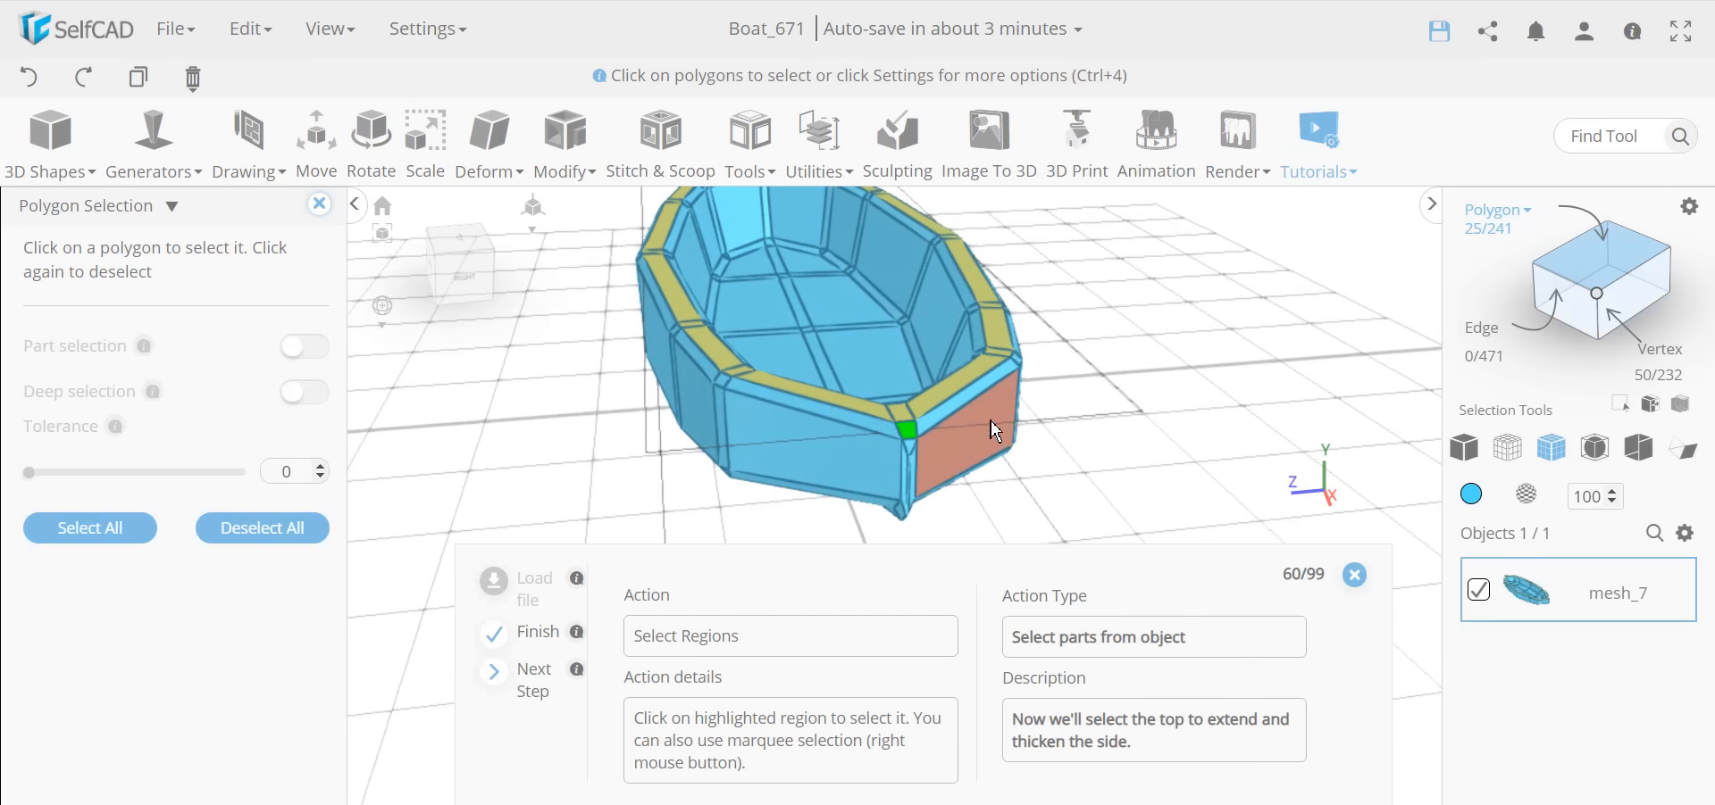
left_click(918, 432)
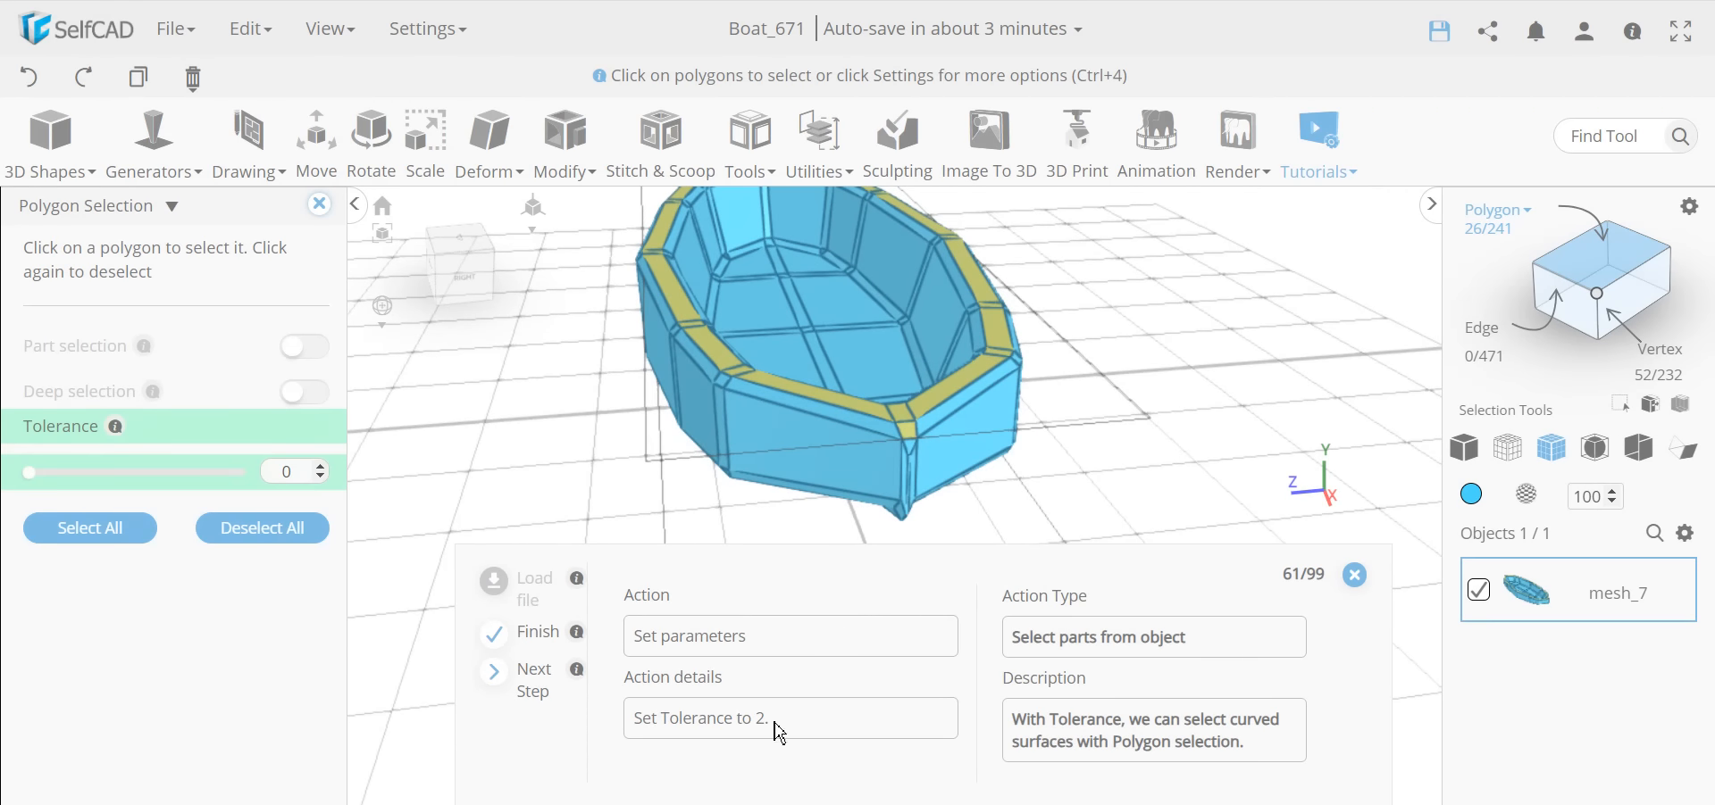
Step: Set the polygon selection tolerance to 2 and select all highlighted strips along the outer side of the rim
left_click_drag(620, 501, 665, 499)
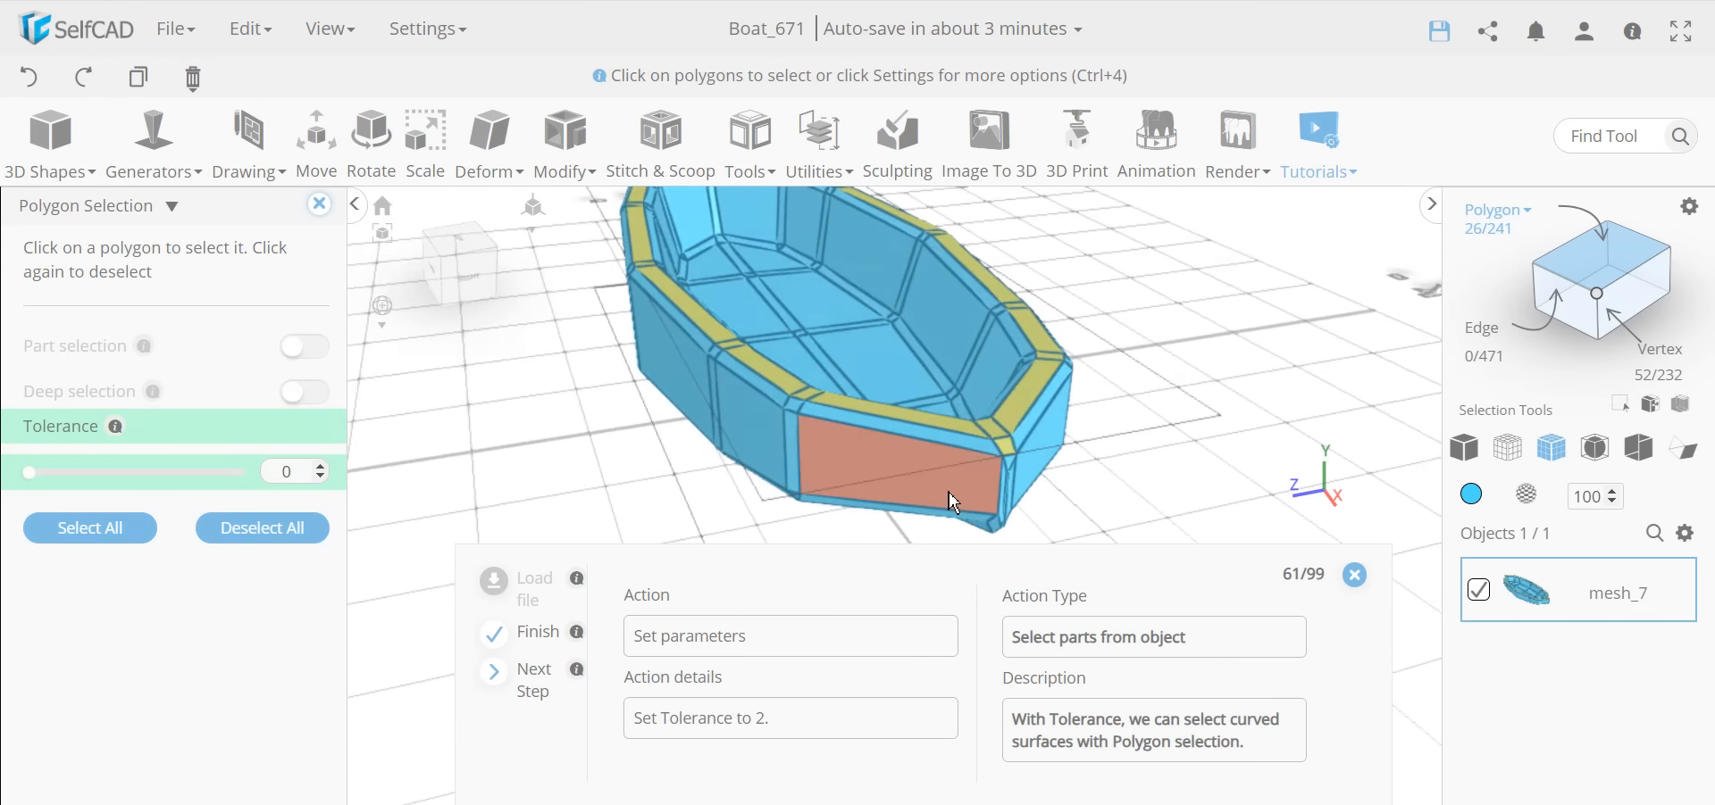
left_click_drag(559, 439, 690, 366)
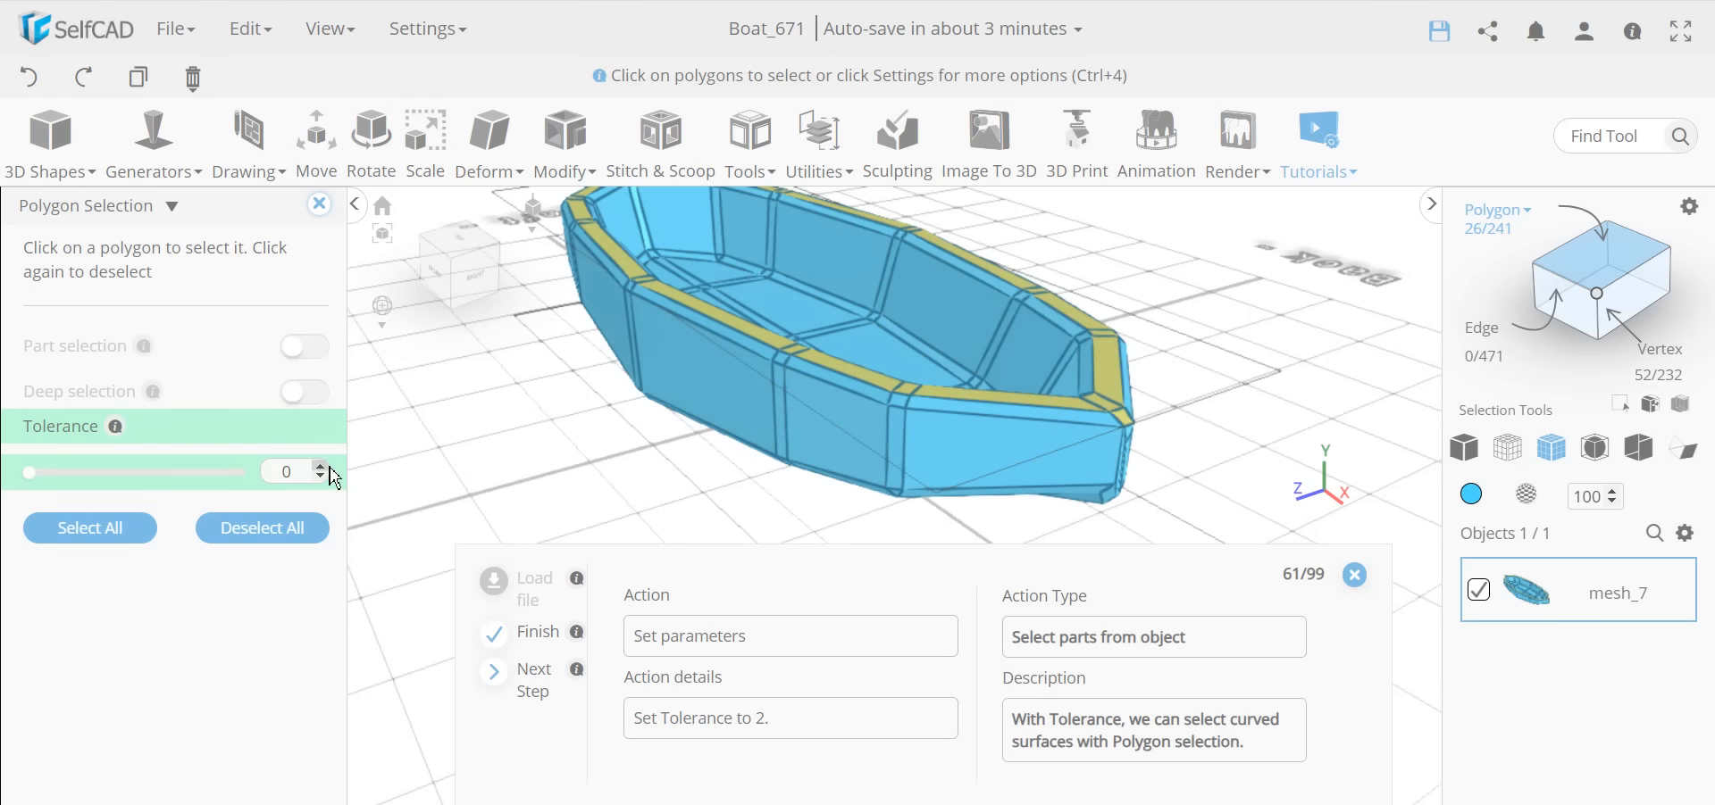
double_click(297, 474)
type("2")
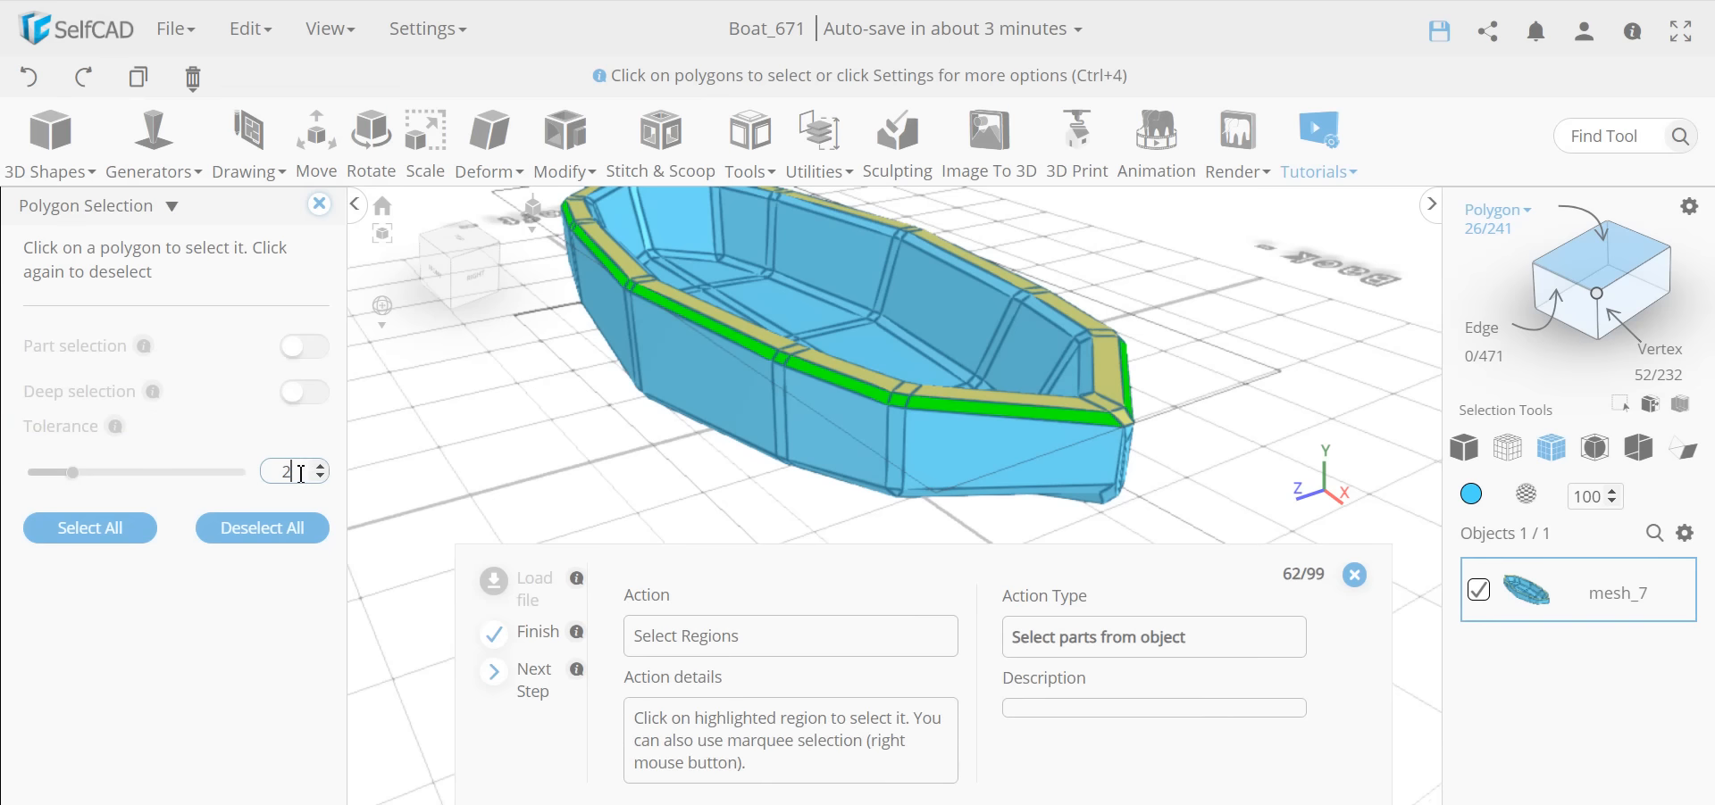
left_click(927, 415)
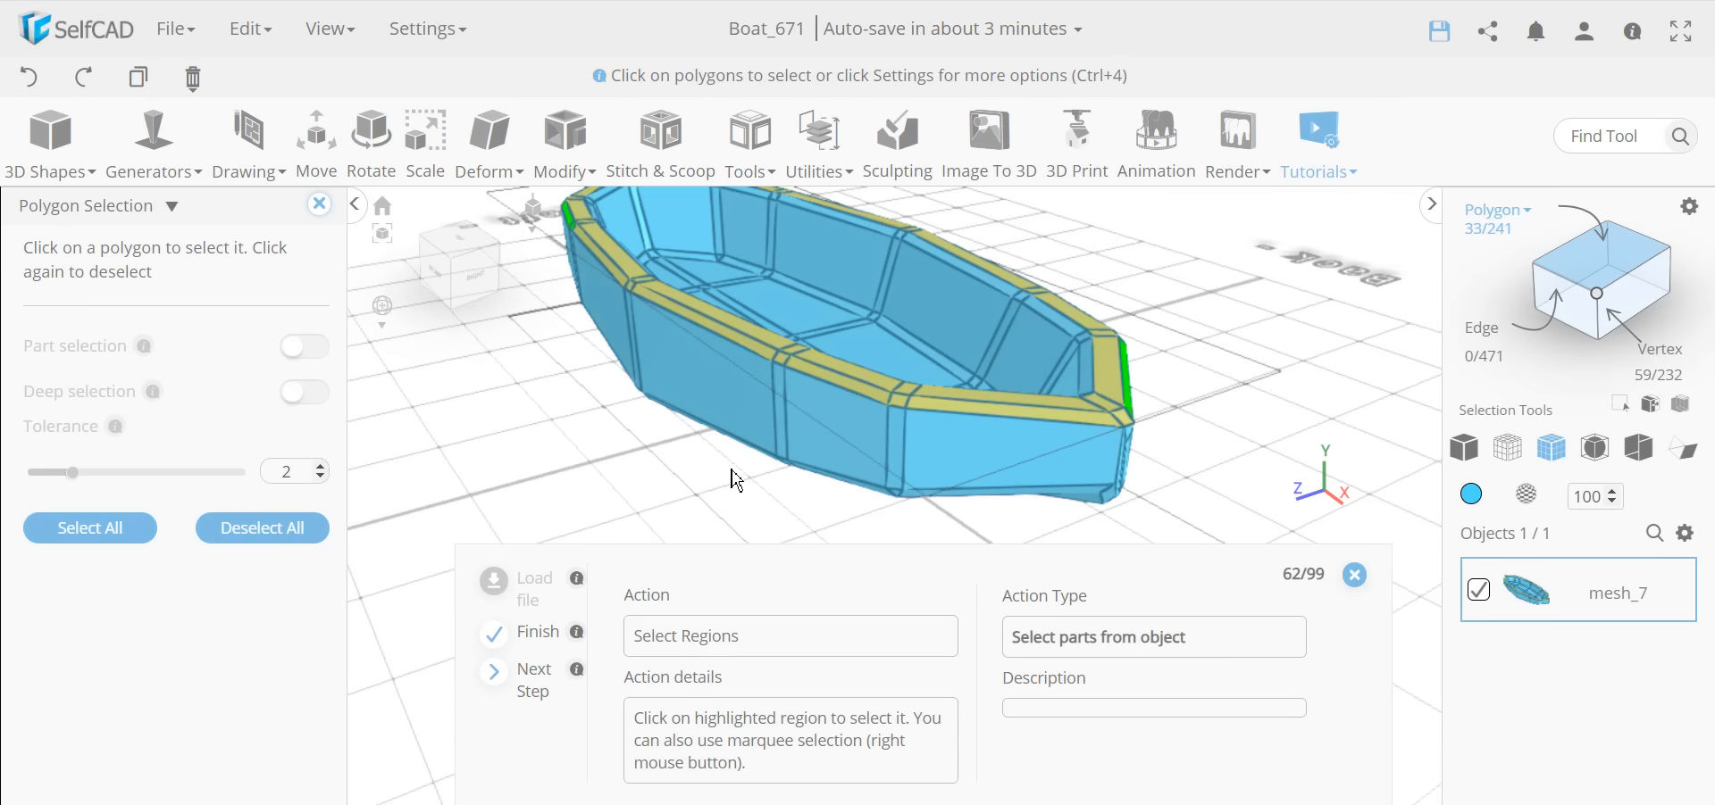
left_click_drag(1112, 519, 783, 455)
left_click(790, 450)
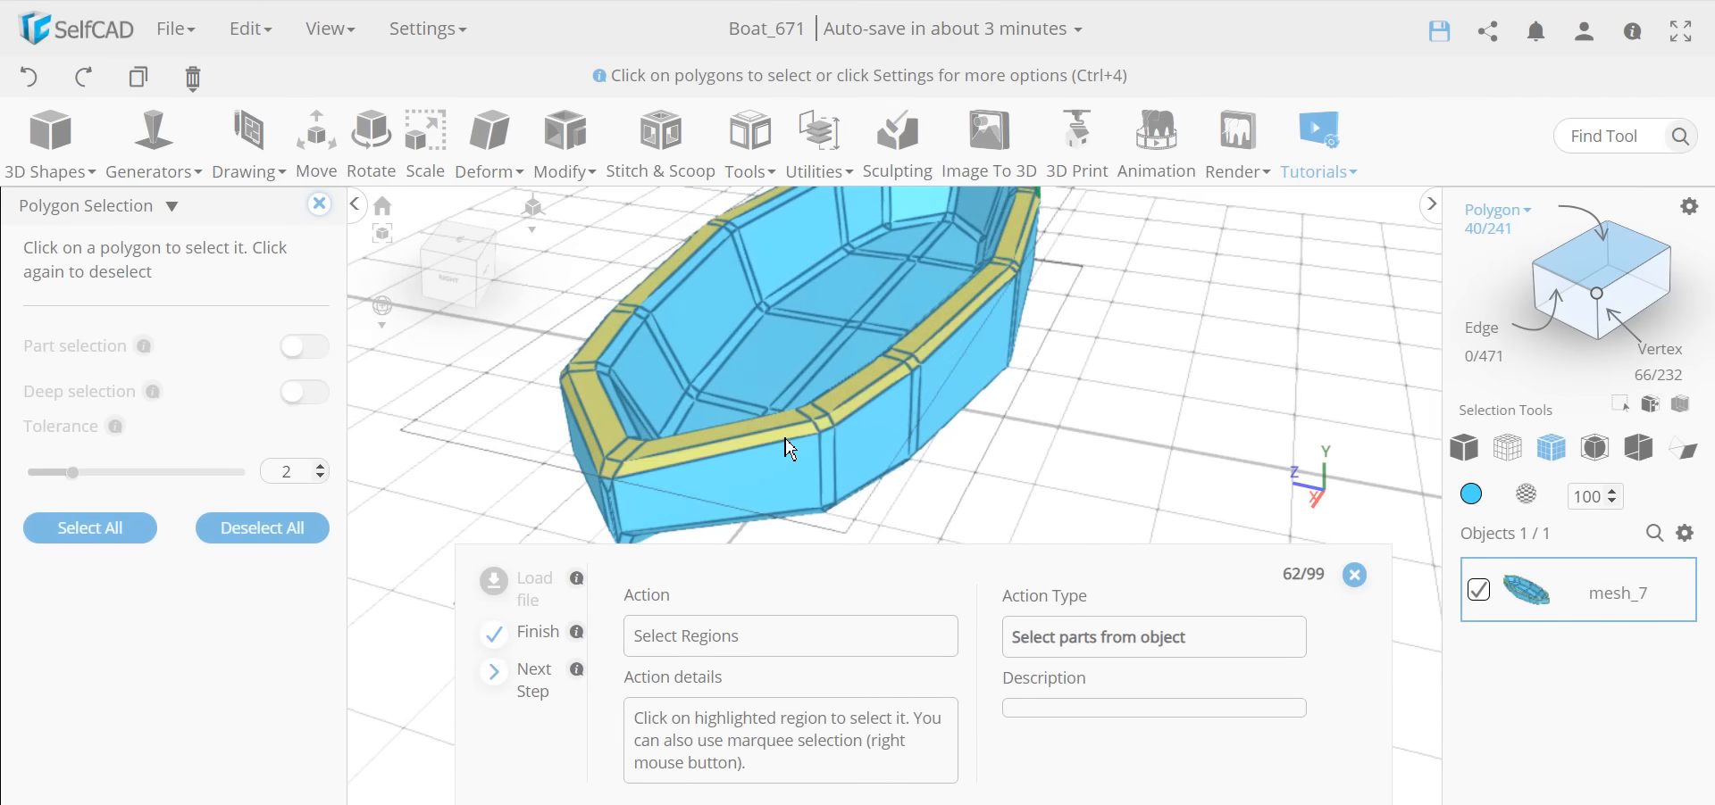
left_click_drag(1067, 476, 1301, 525)
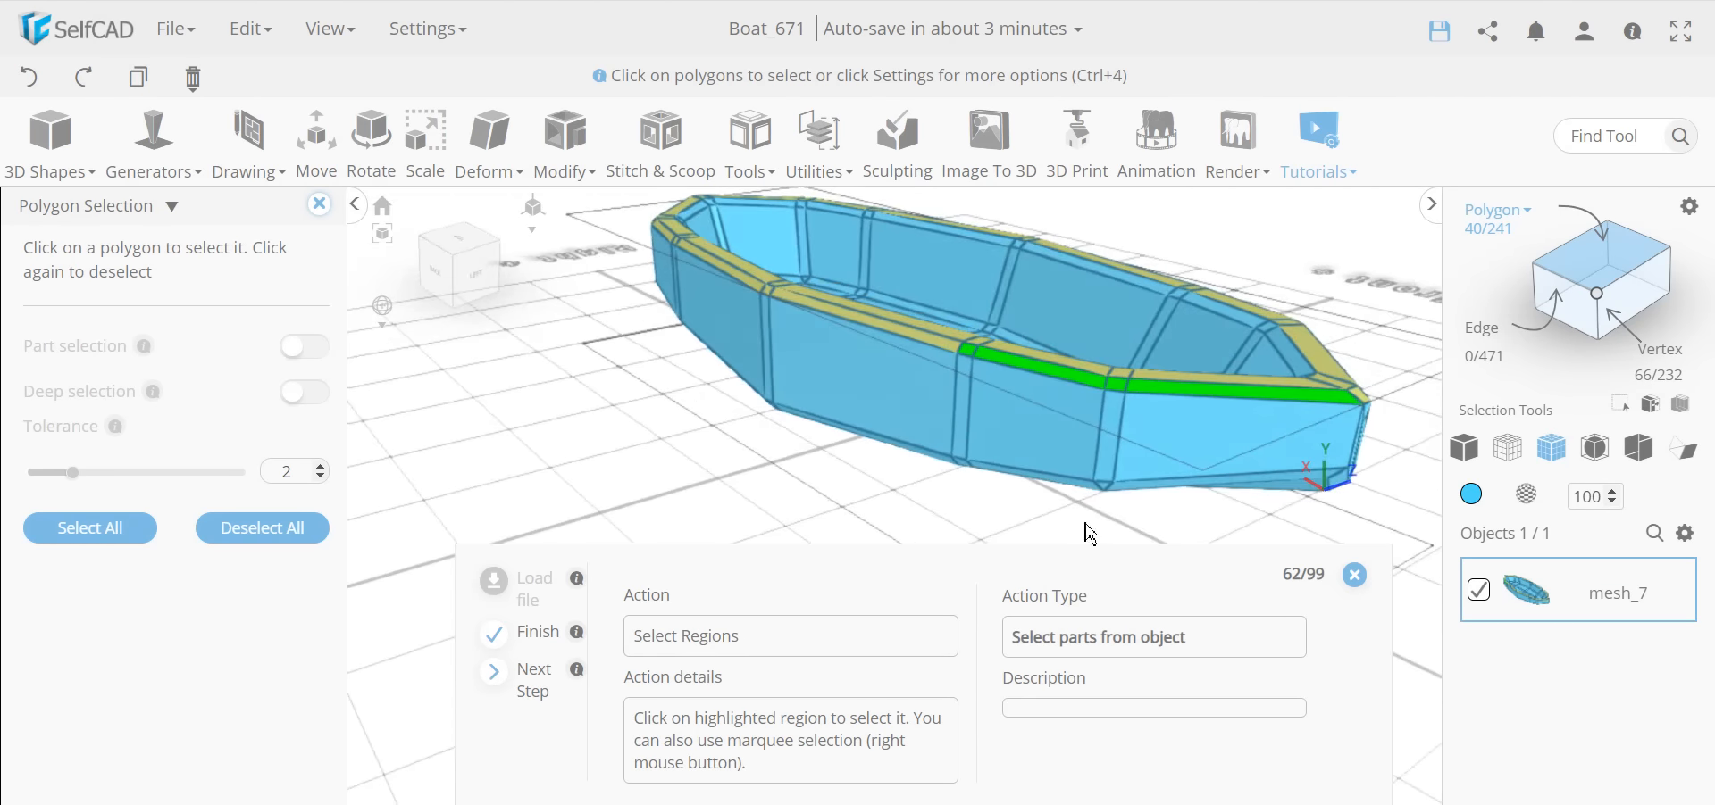
left_click(1290, 409)
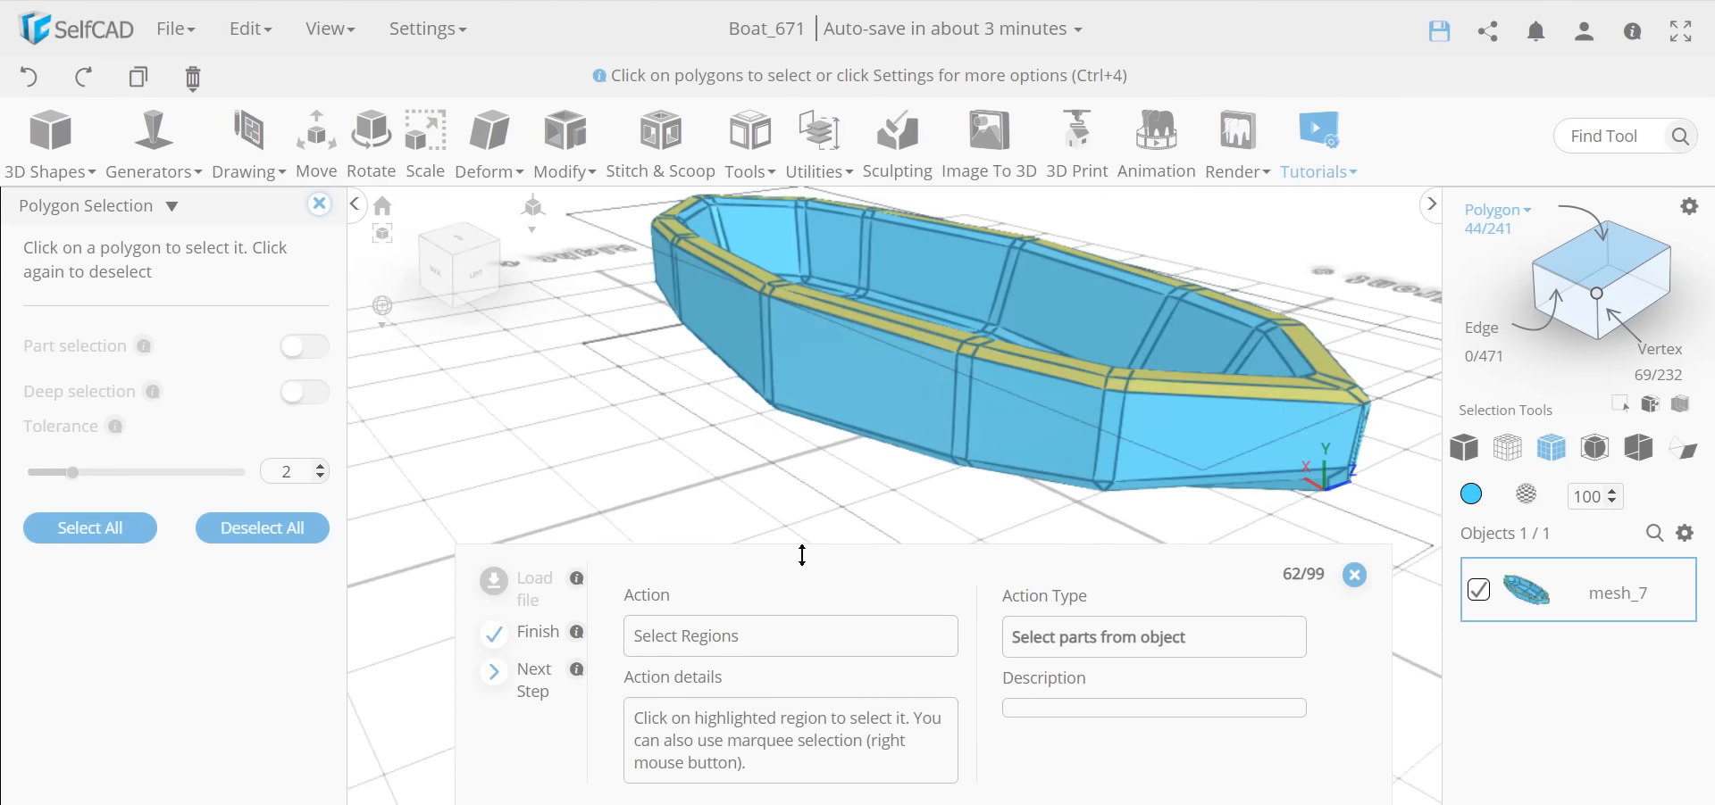
left_click_drag(822, 536, 885, 434)
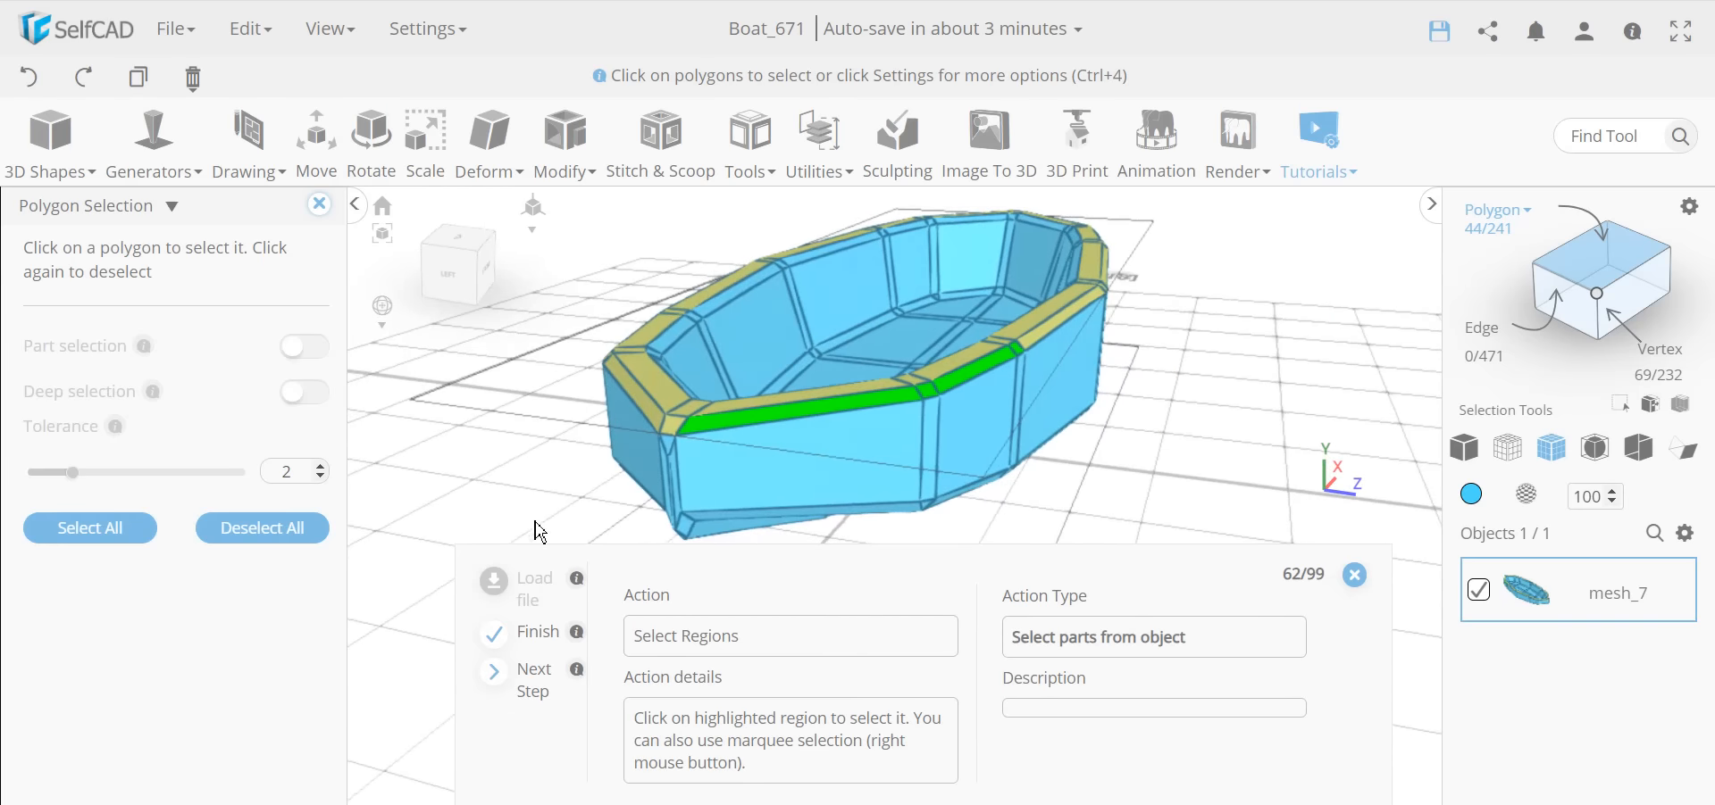
left_click(886, 416)
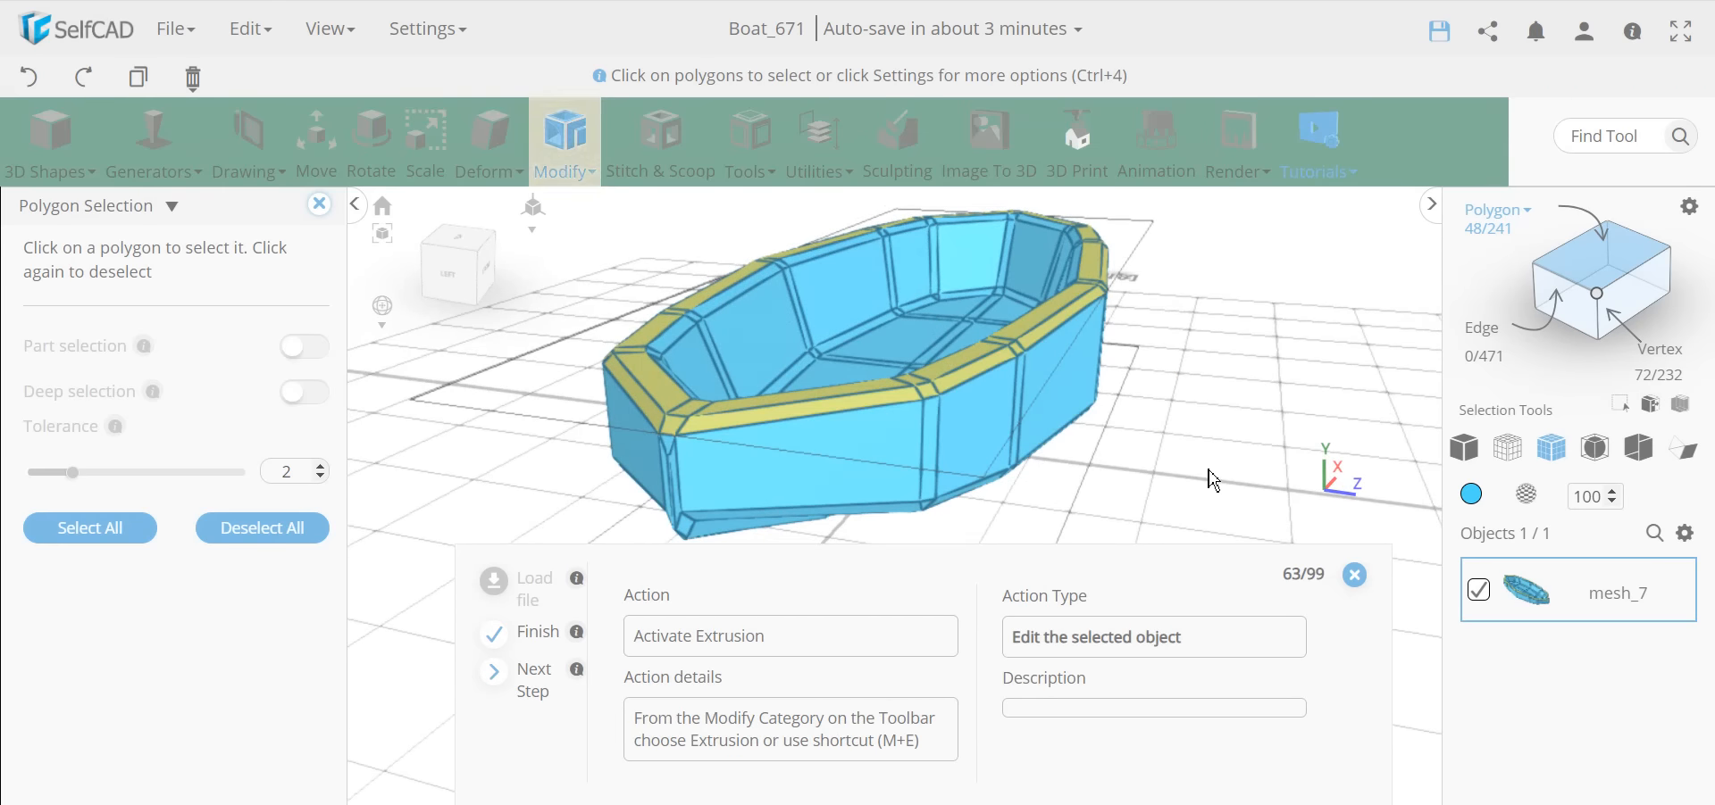
Step: Start an Extrusion on the selected rim polygons with an amount of 2
left_click_drag(1214, 474, 1123, 489)
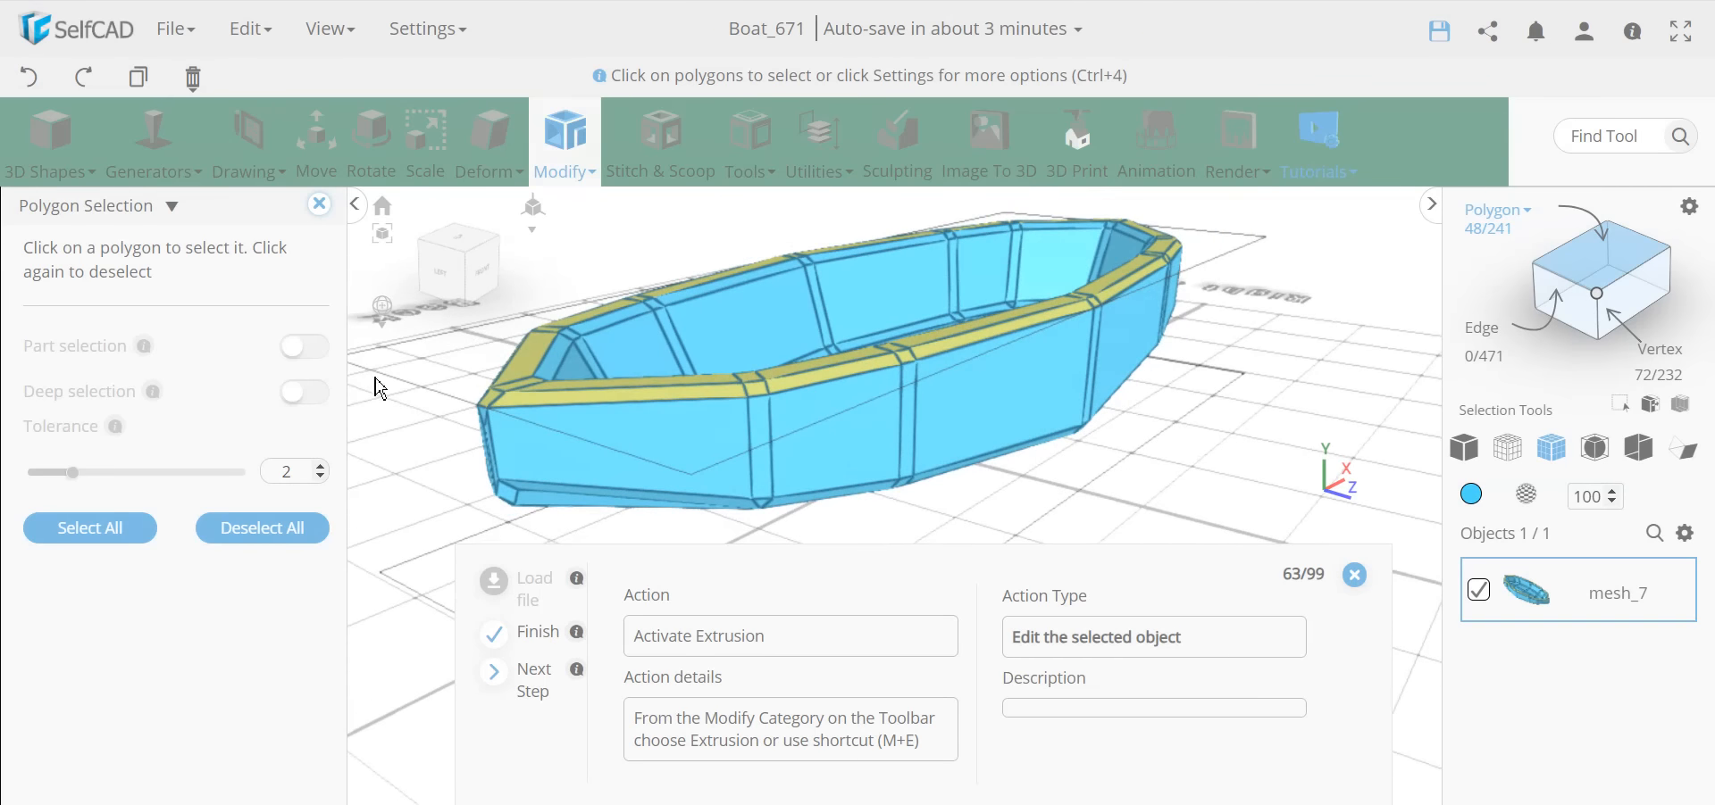
mouse_move(566, 173)
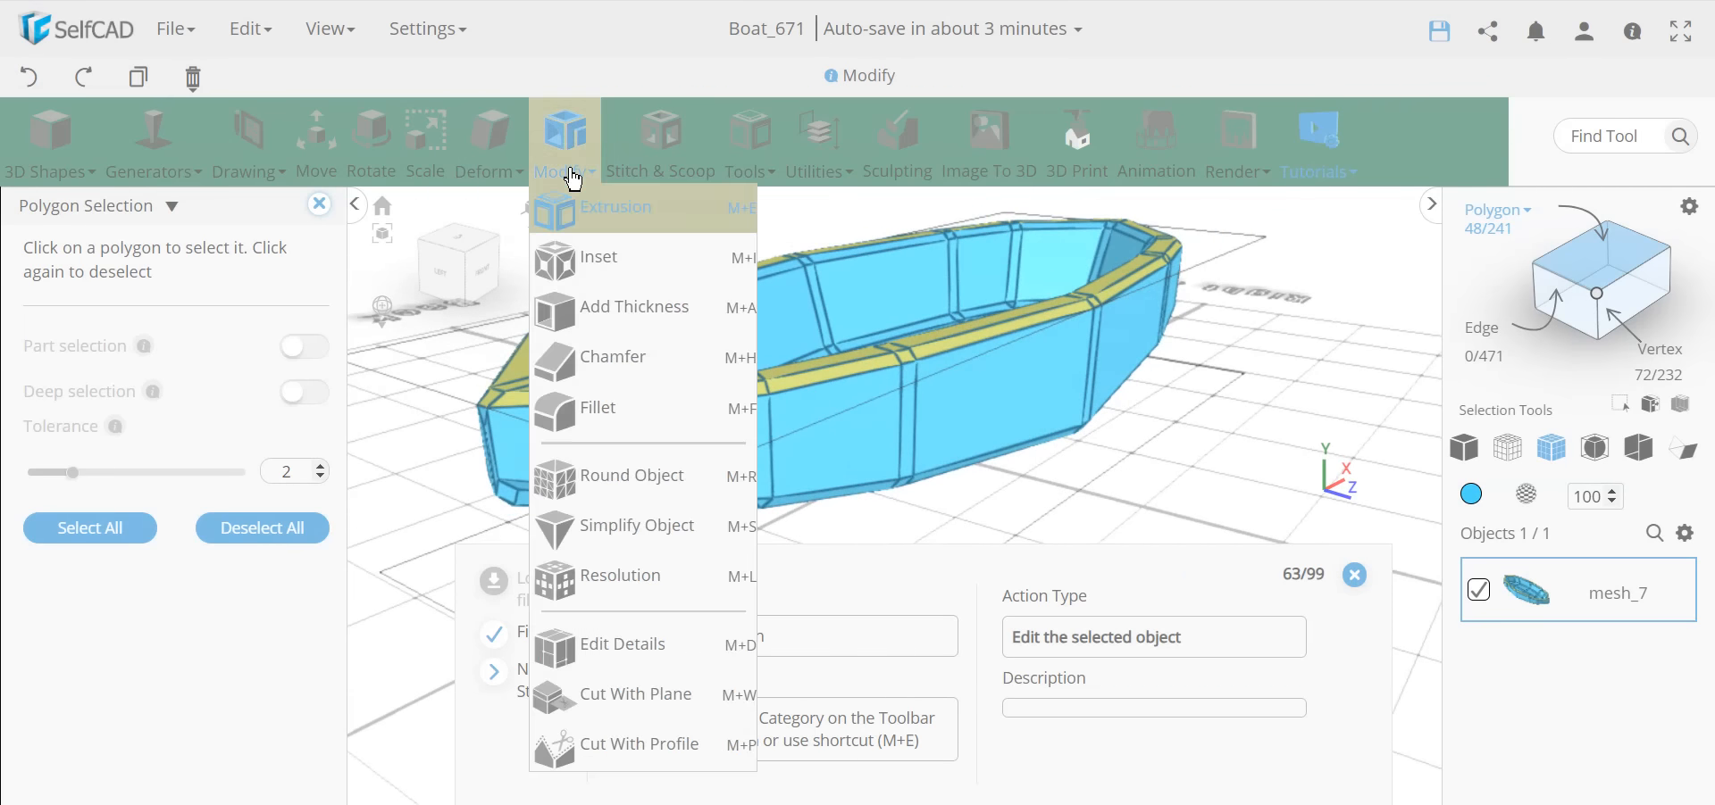
left_click(568, 217)
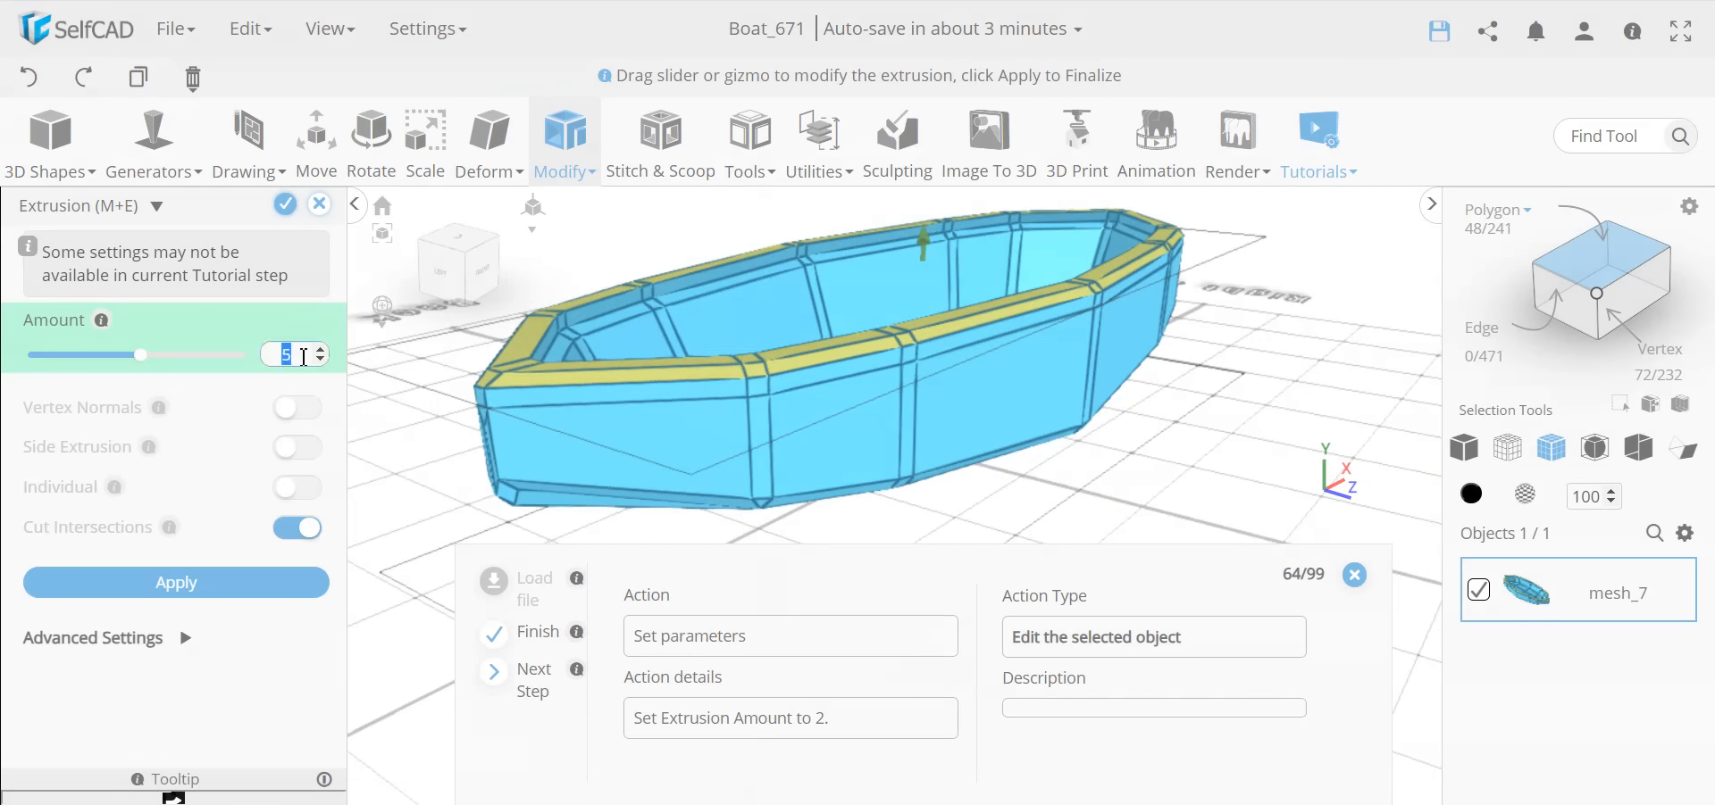
type("2")
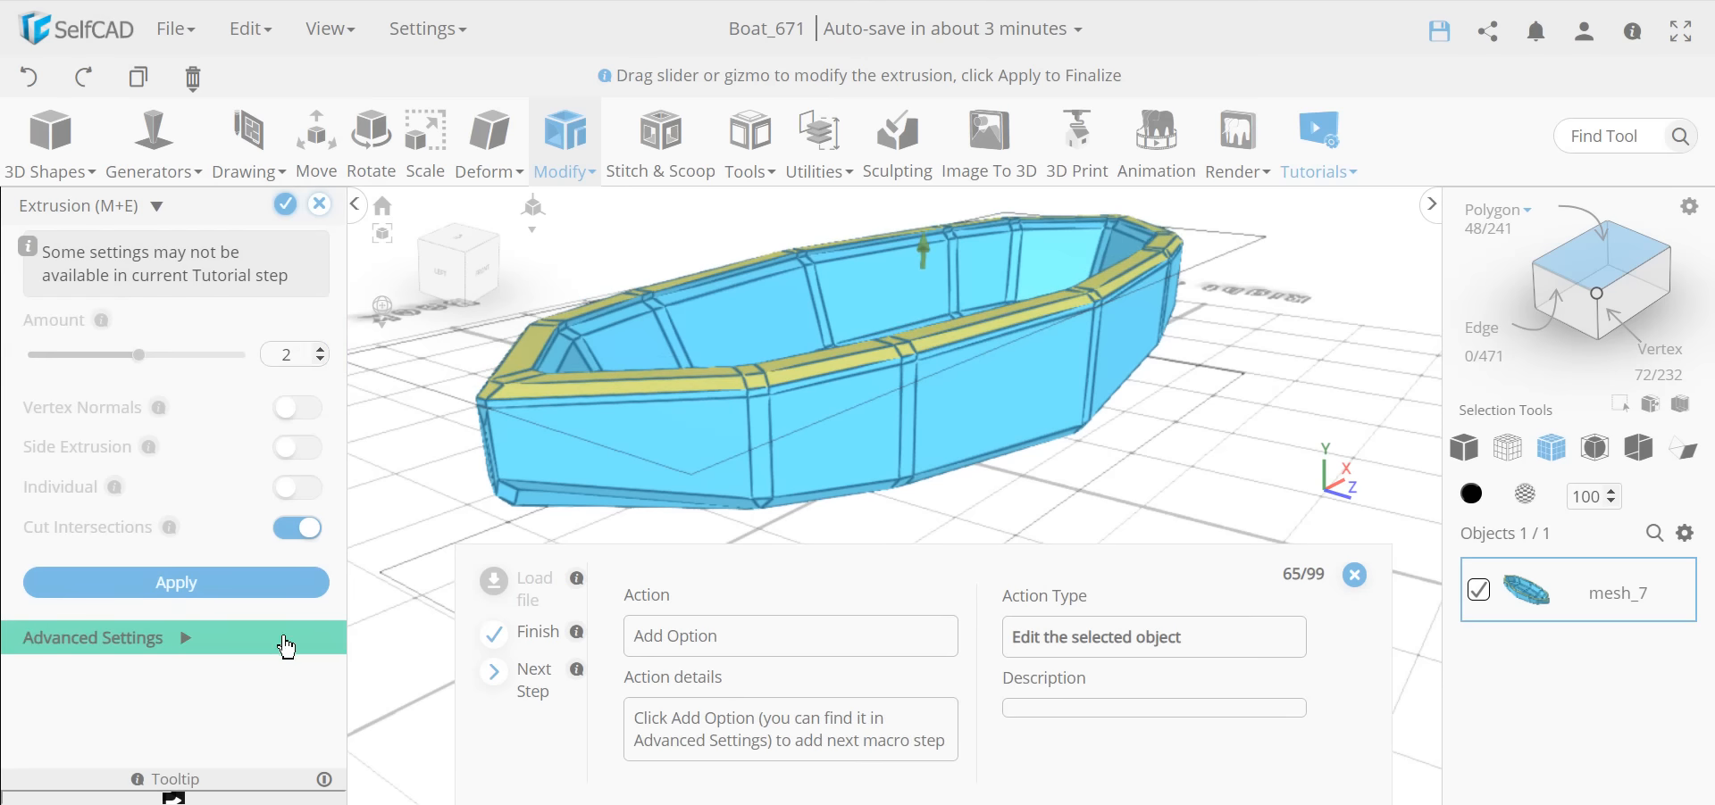
Step: Add a Scale operation with X 10 and Z 10 to the rim extrusion and finalize it
left_click(195, 648)
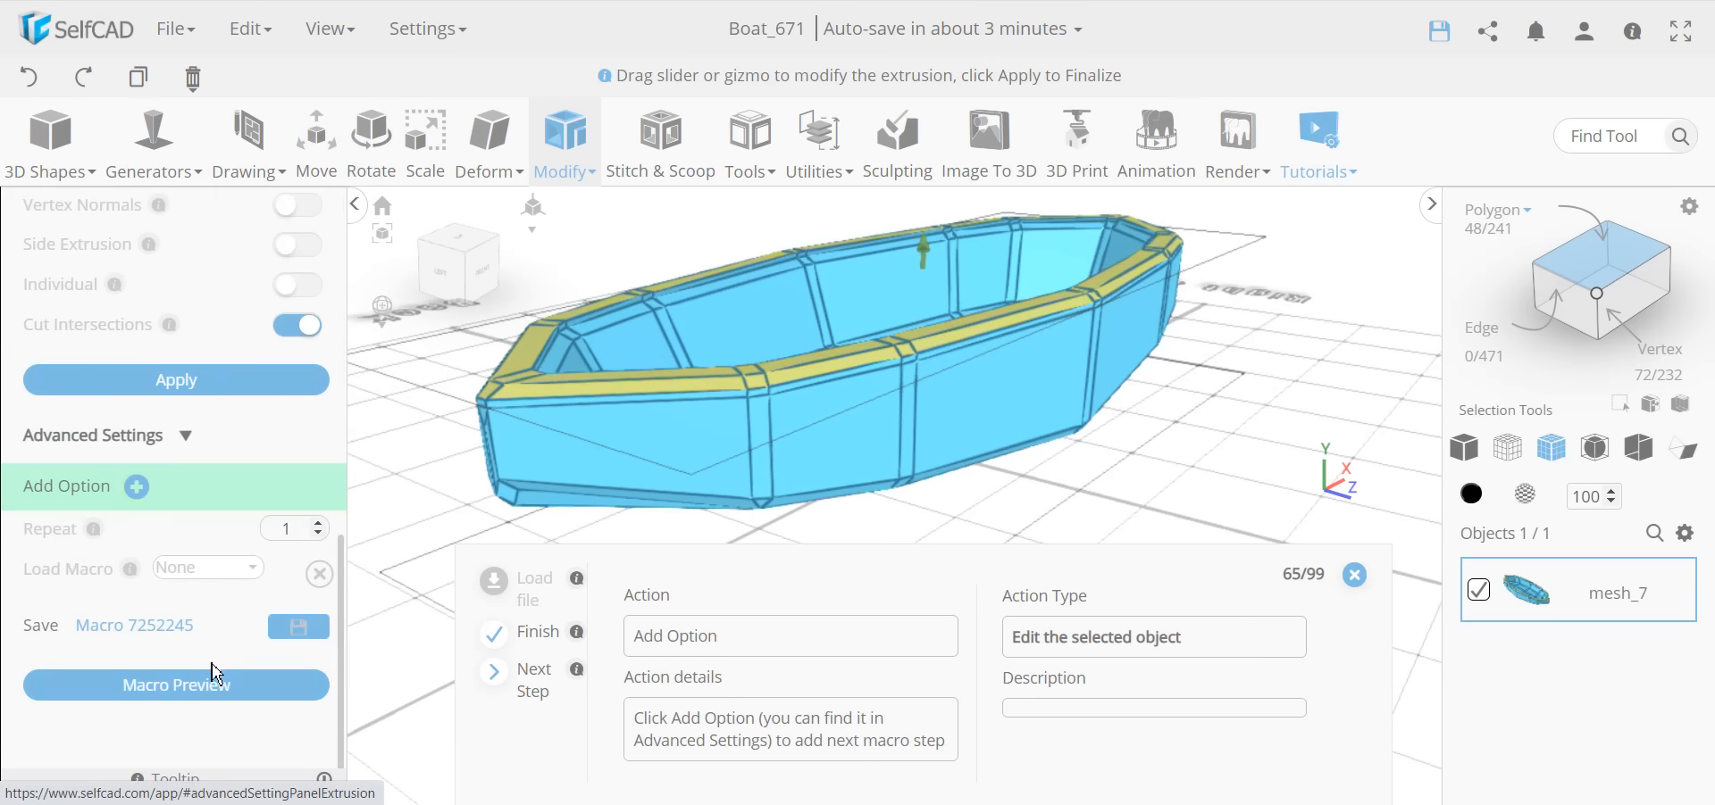
left_click(135, 487)
left_click(115, 506)
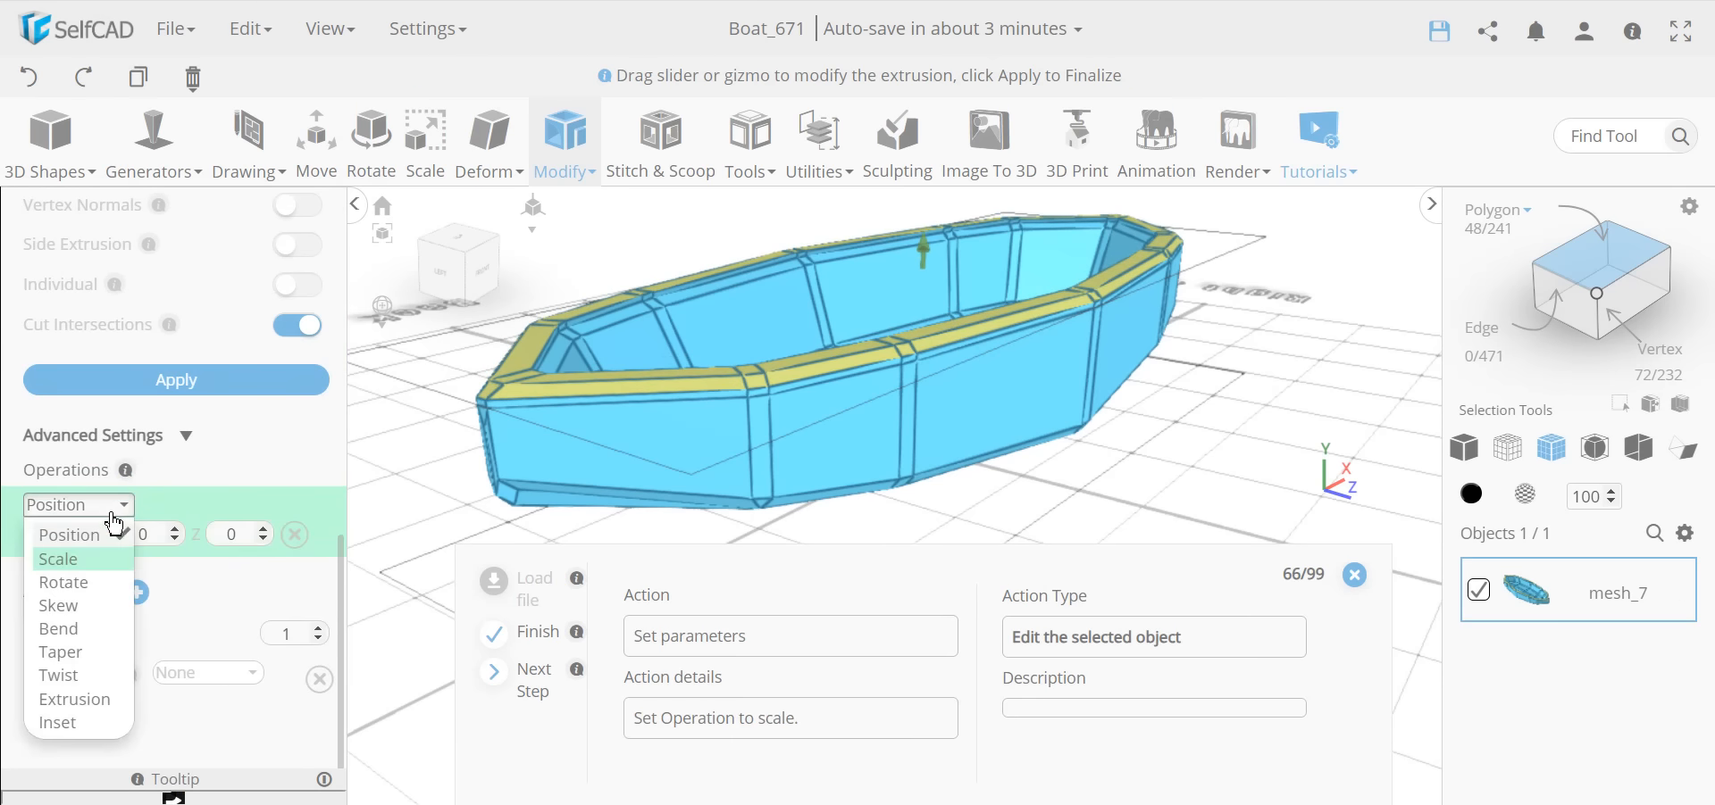
left_click(65, 559)
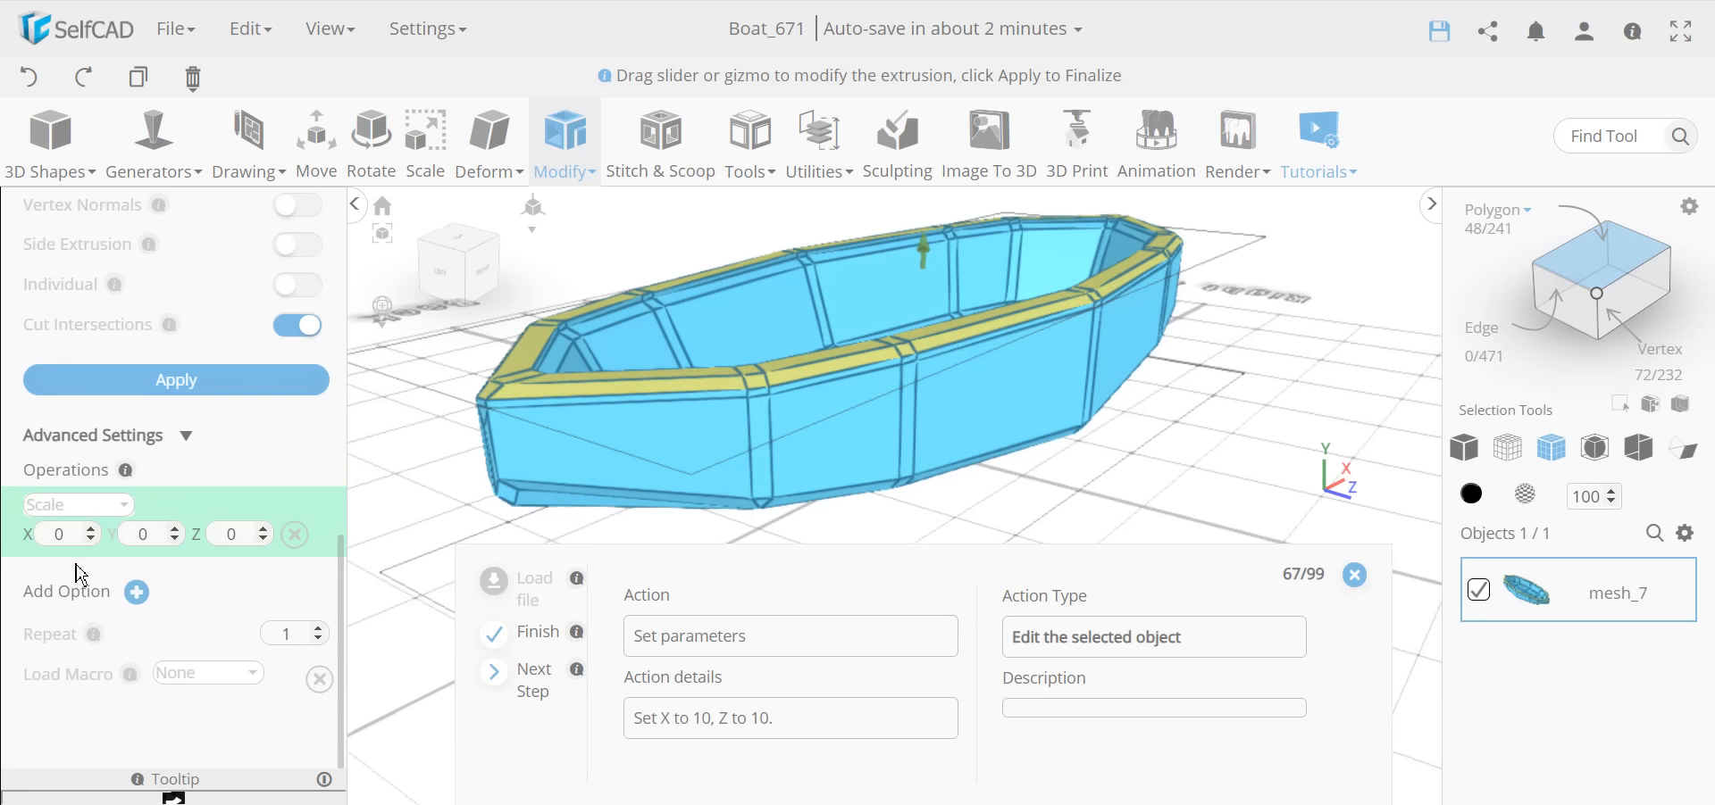
double_click(59, 536)
type("-1")
double_click(239, 535)
type("1")
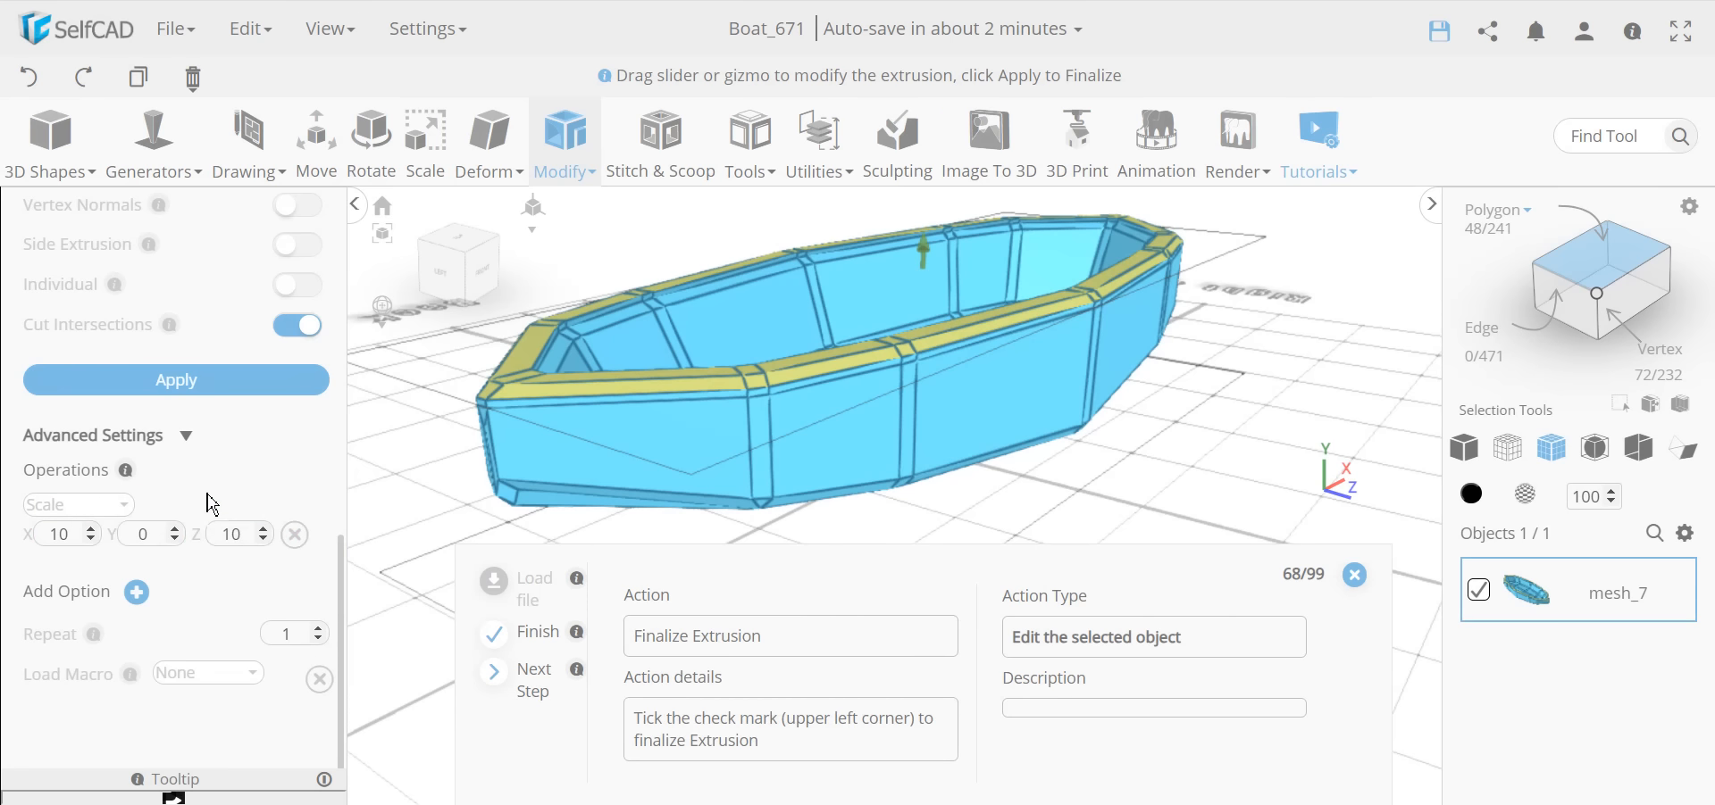
scroll(215, 446, "up", 3)
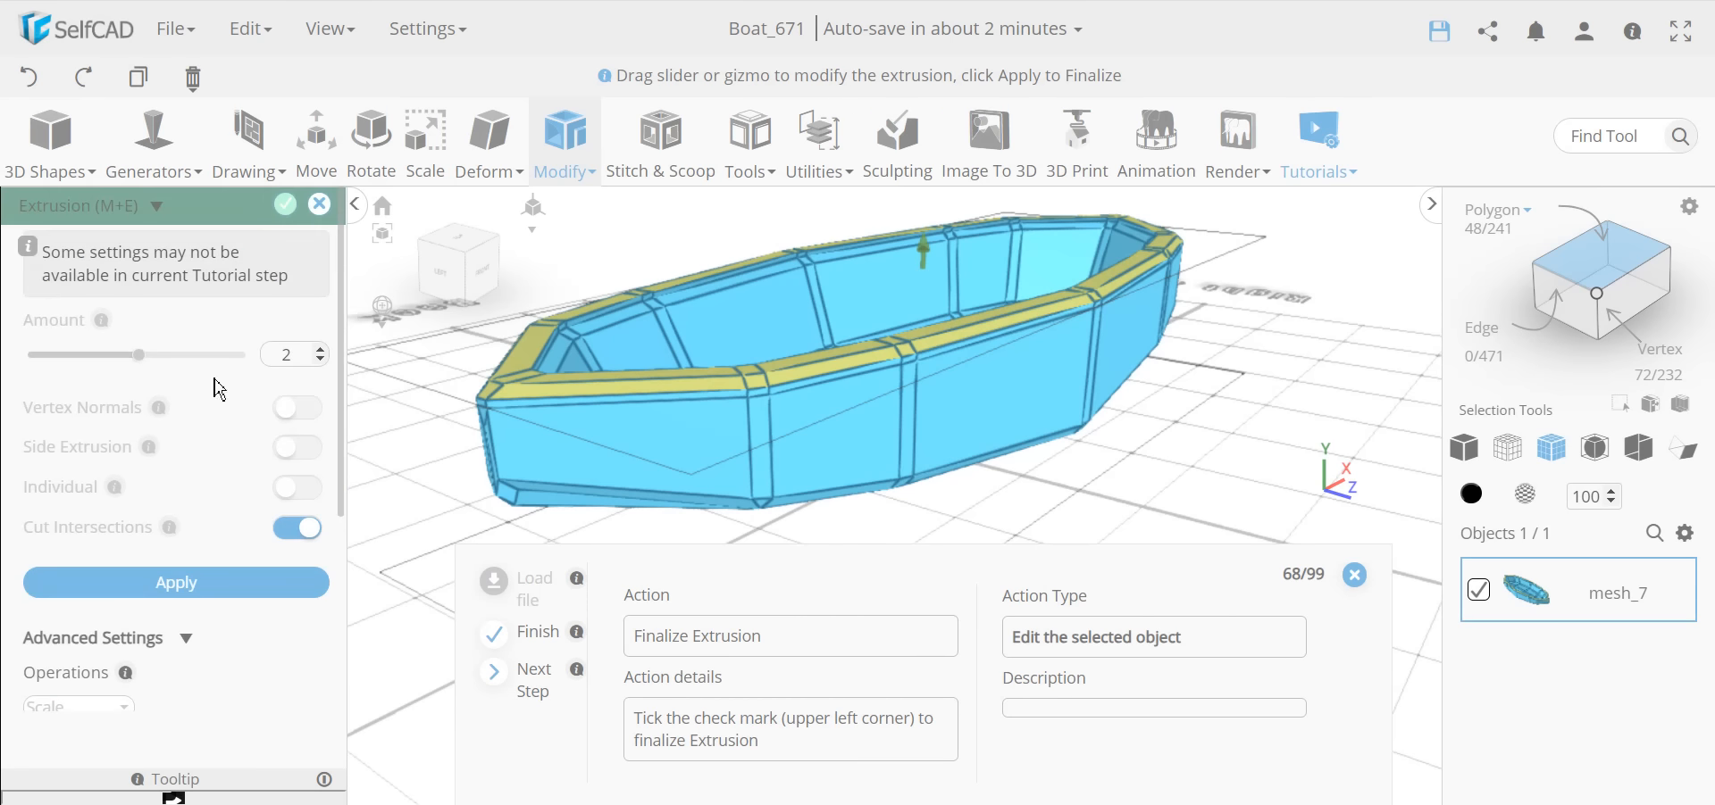
left_click(284, 207)
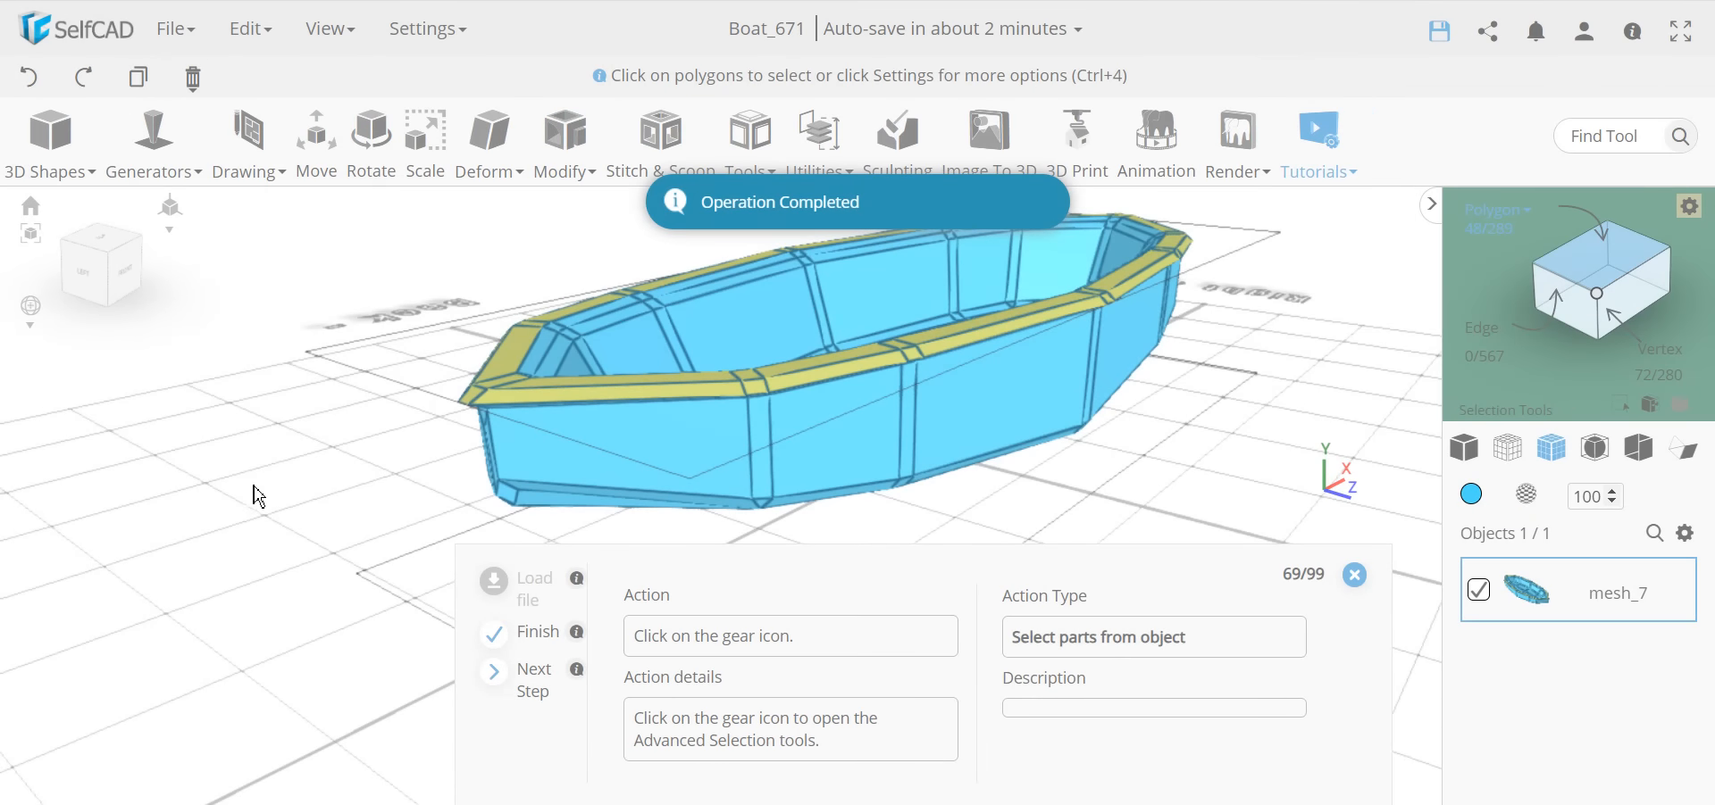
Step: Open the advanced polygon selection settings and add the highlighted strips beneath the extruded rim on both sides of the hull
left_click_drag(259, 496, 389, 482)
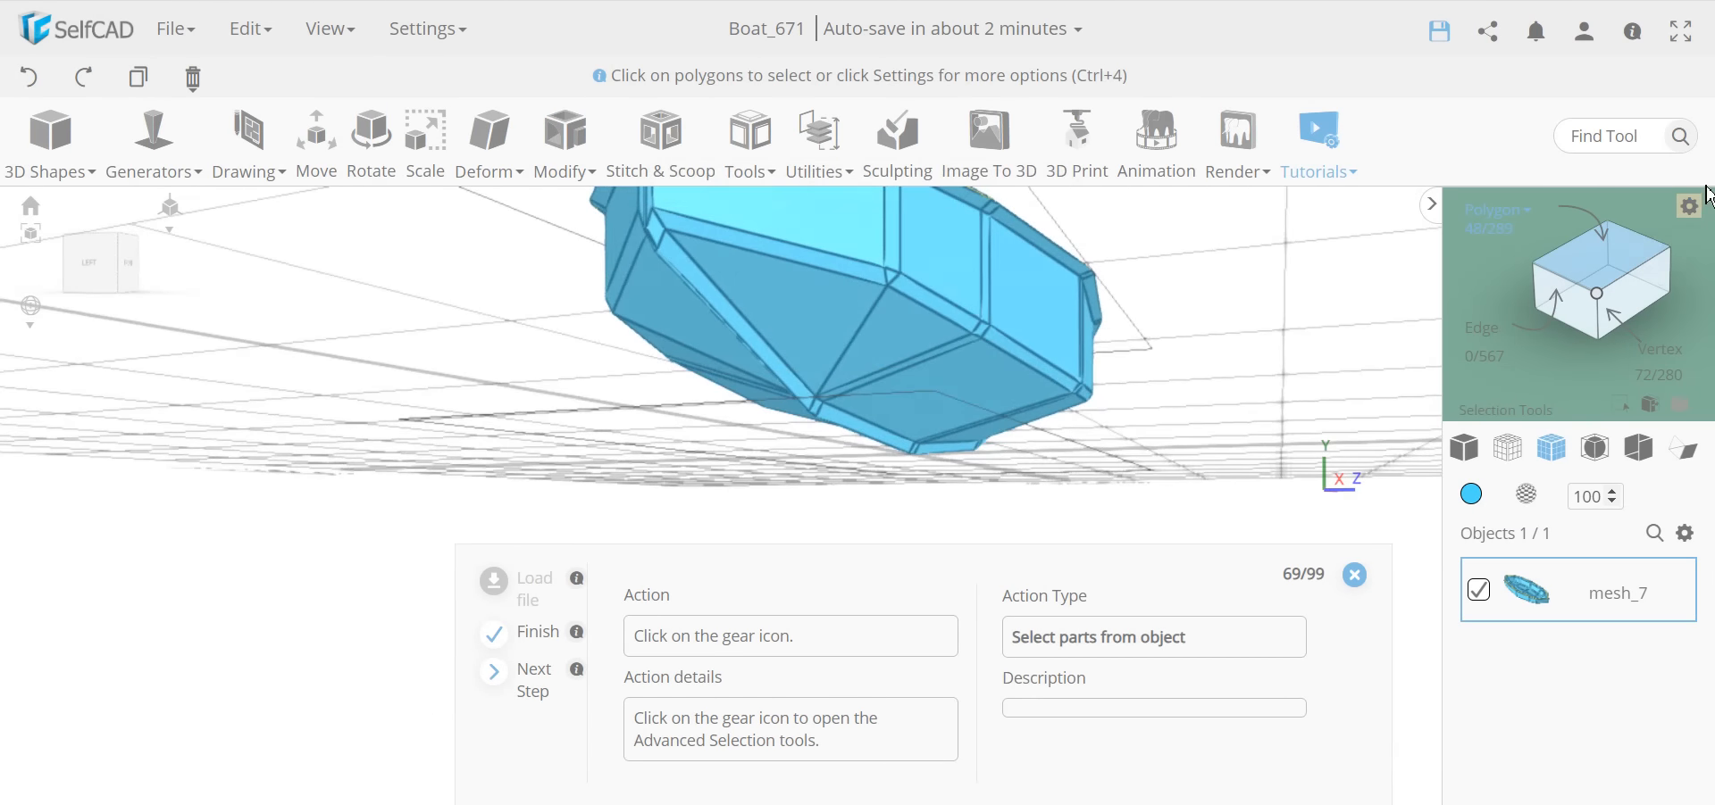
left_click(1689, 206)
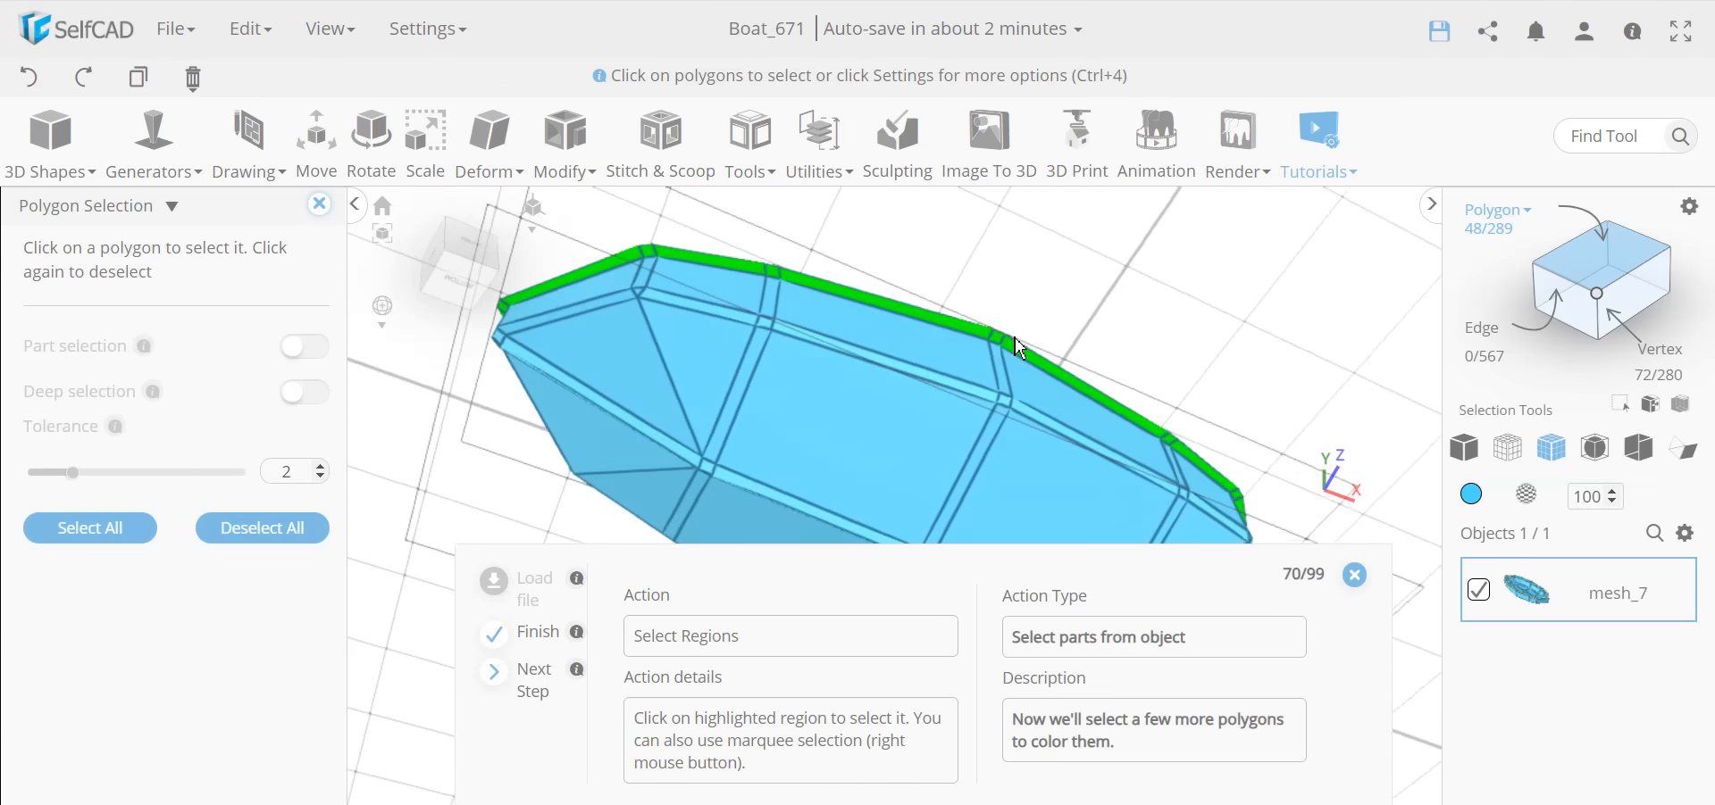
left_click(1015, 340)
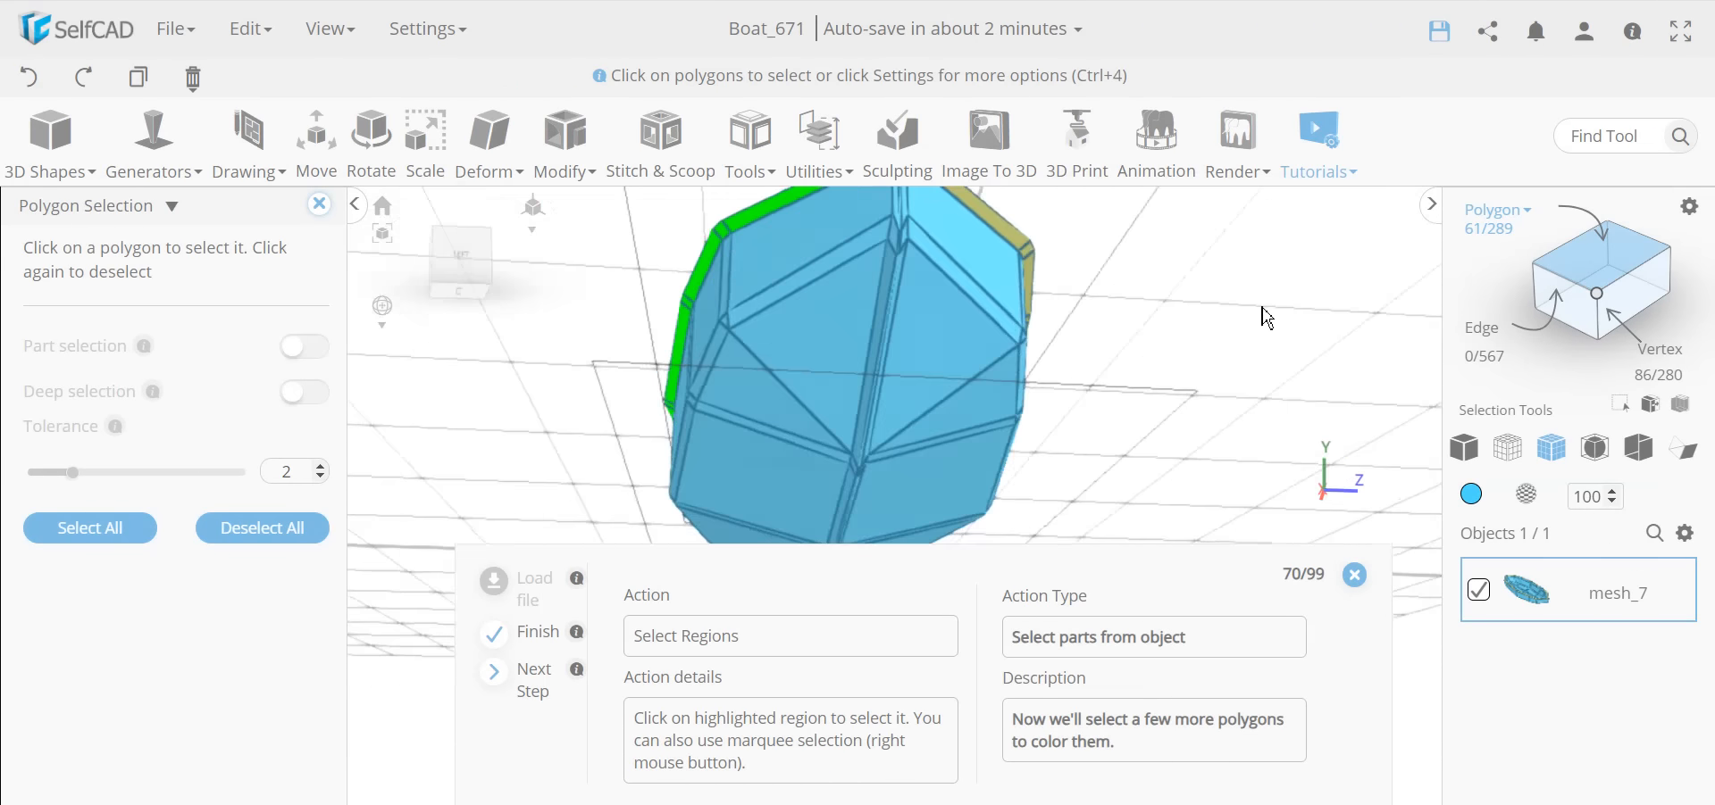
left_click(947, 237)
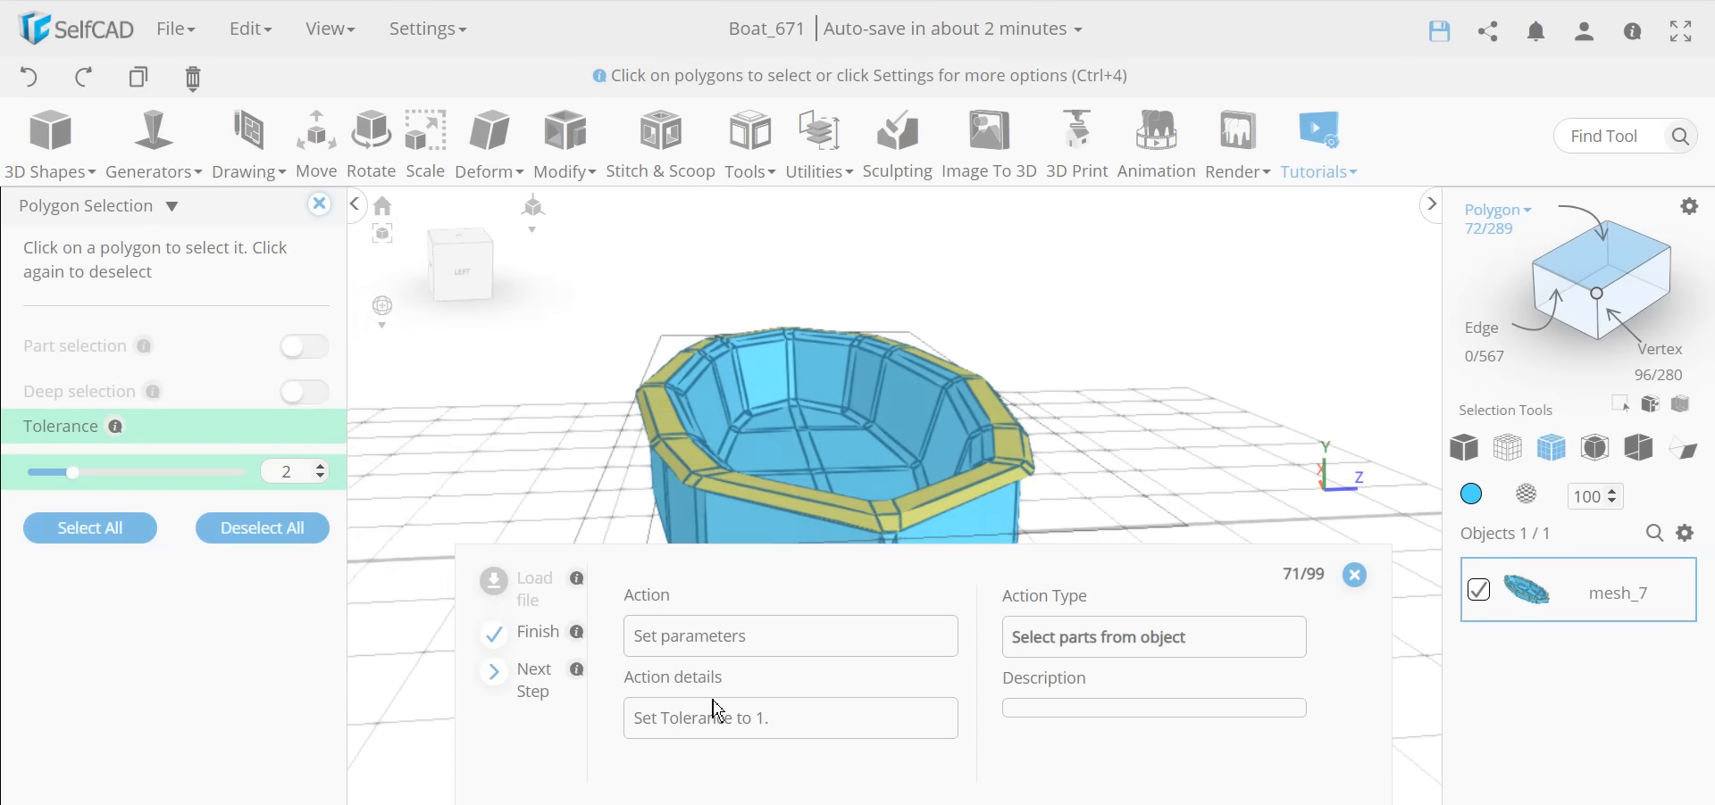
Step: Set the polygon selection tolerance to 1 and select the highlighted strips along the inner side of the rim
left_click(319, 478)
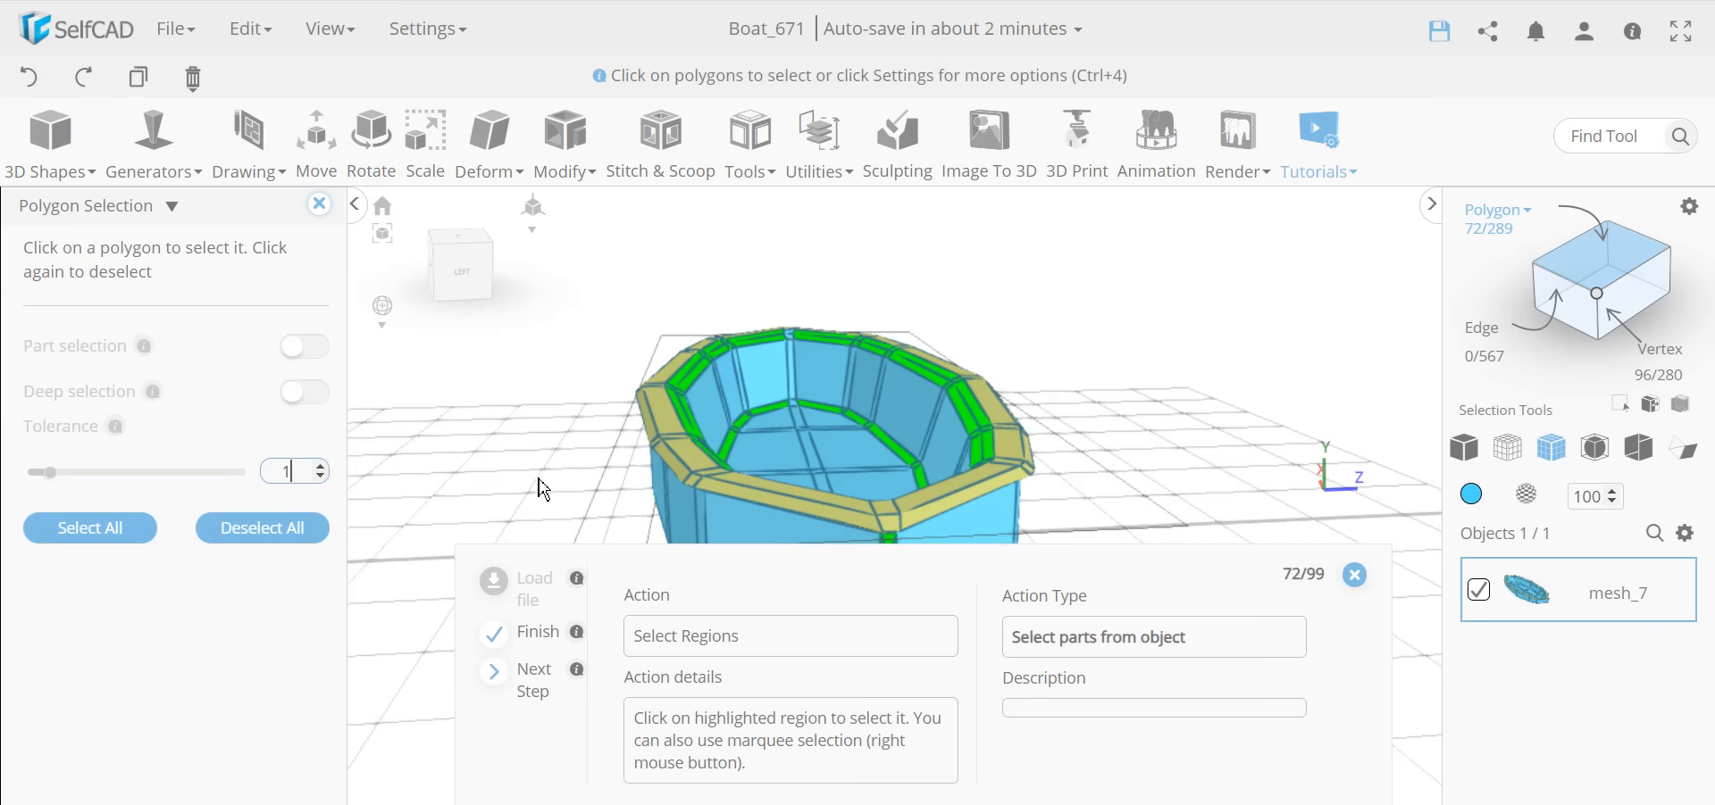
left_click_drag(544, 490, 466, 498)
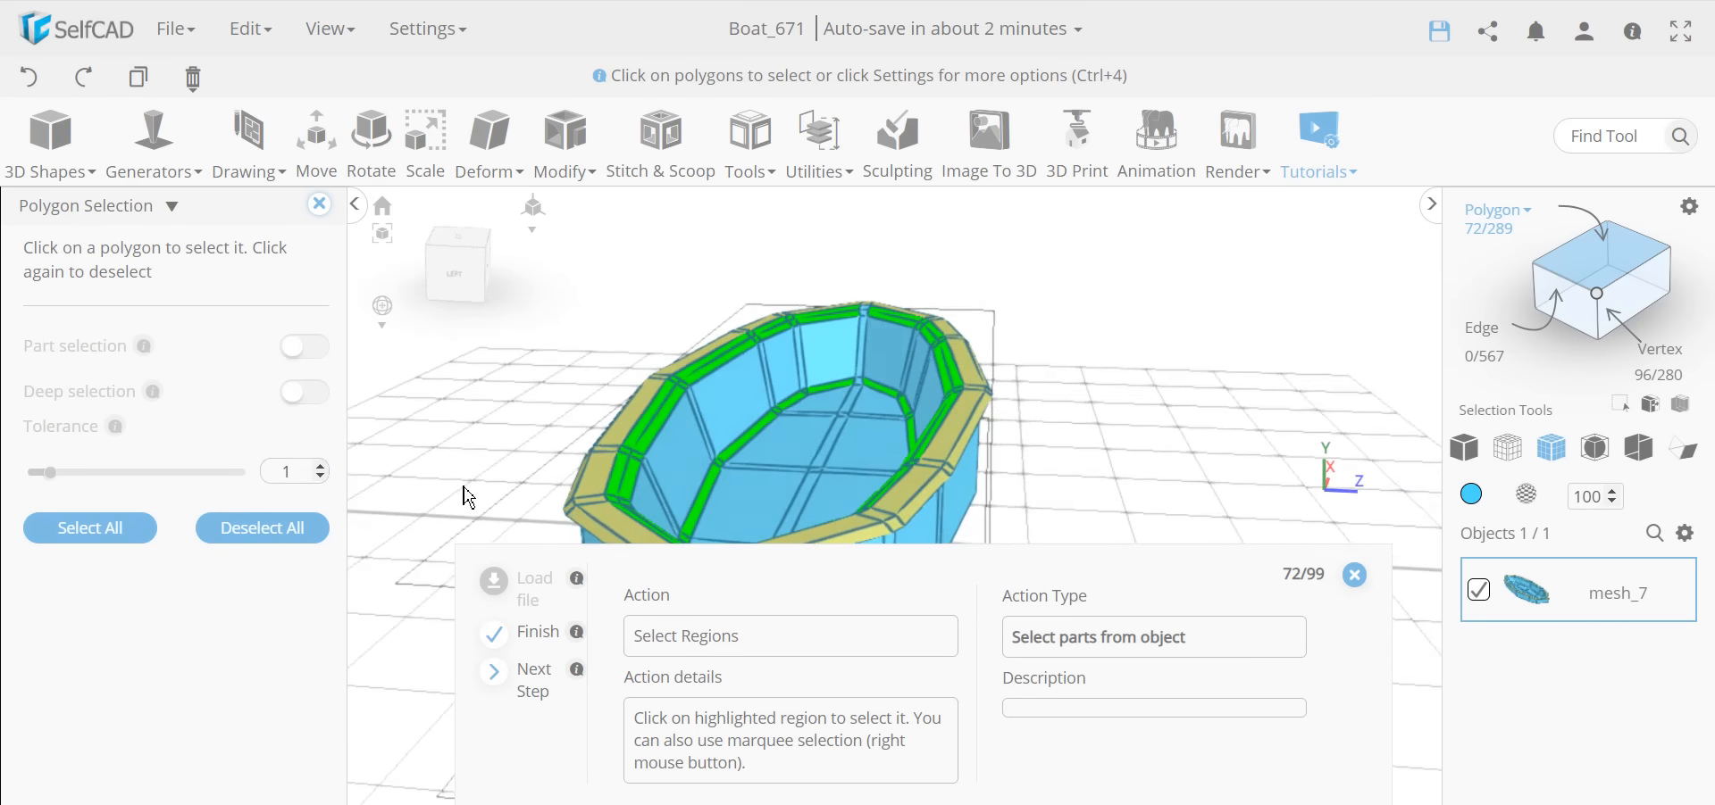
left_click(682, 406)
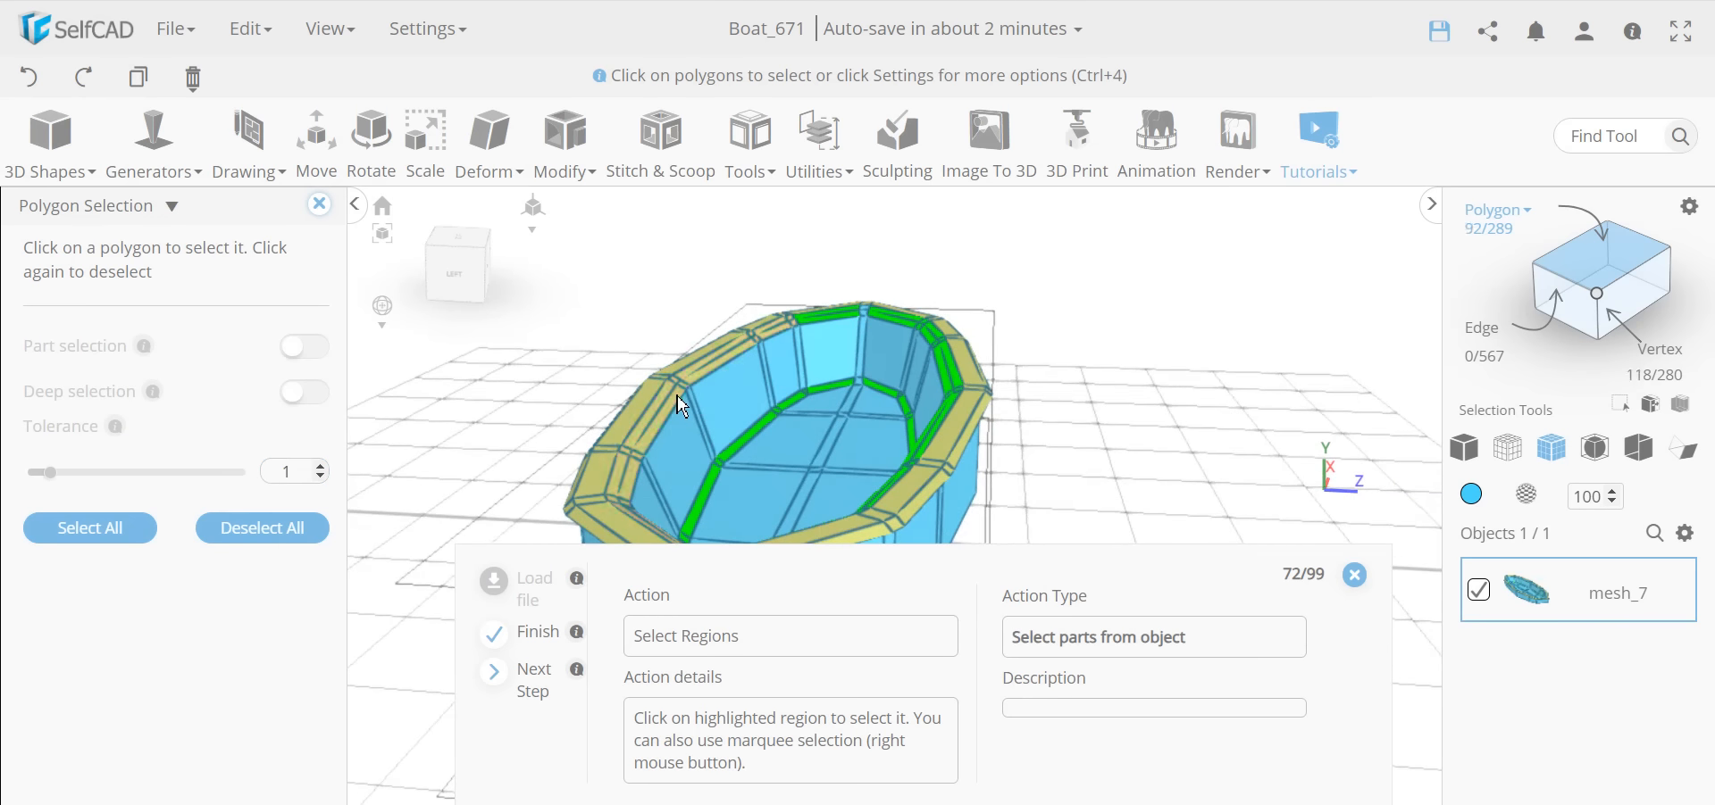
left_click(856, 324)
left_click(902, 320)
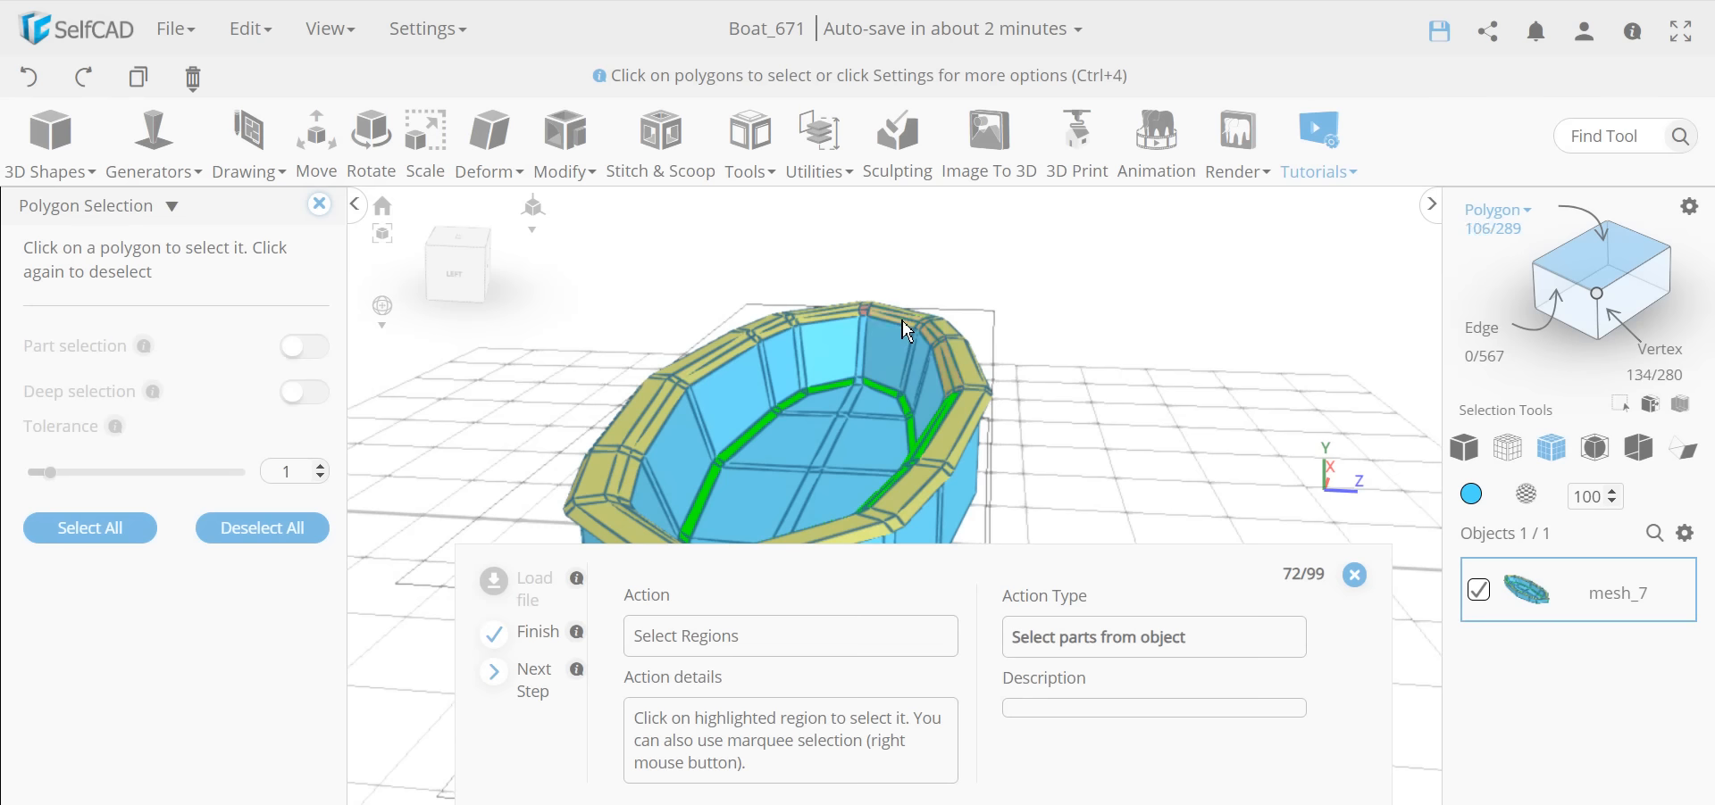
Step: Select the highlighted strips around the inner edge of the boat's floor
left_click(896, 394)
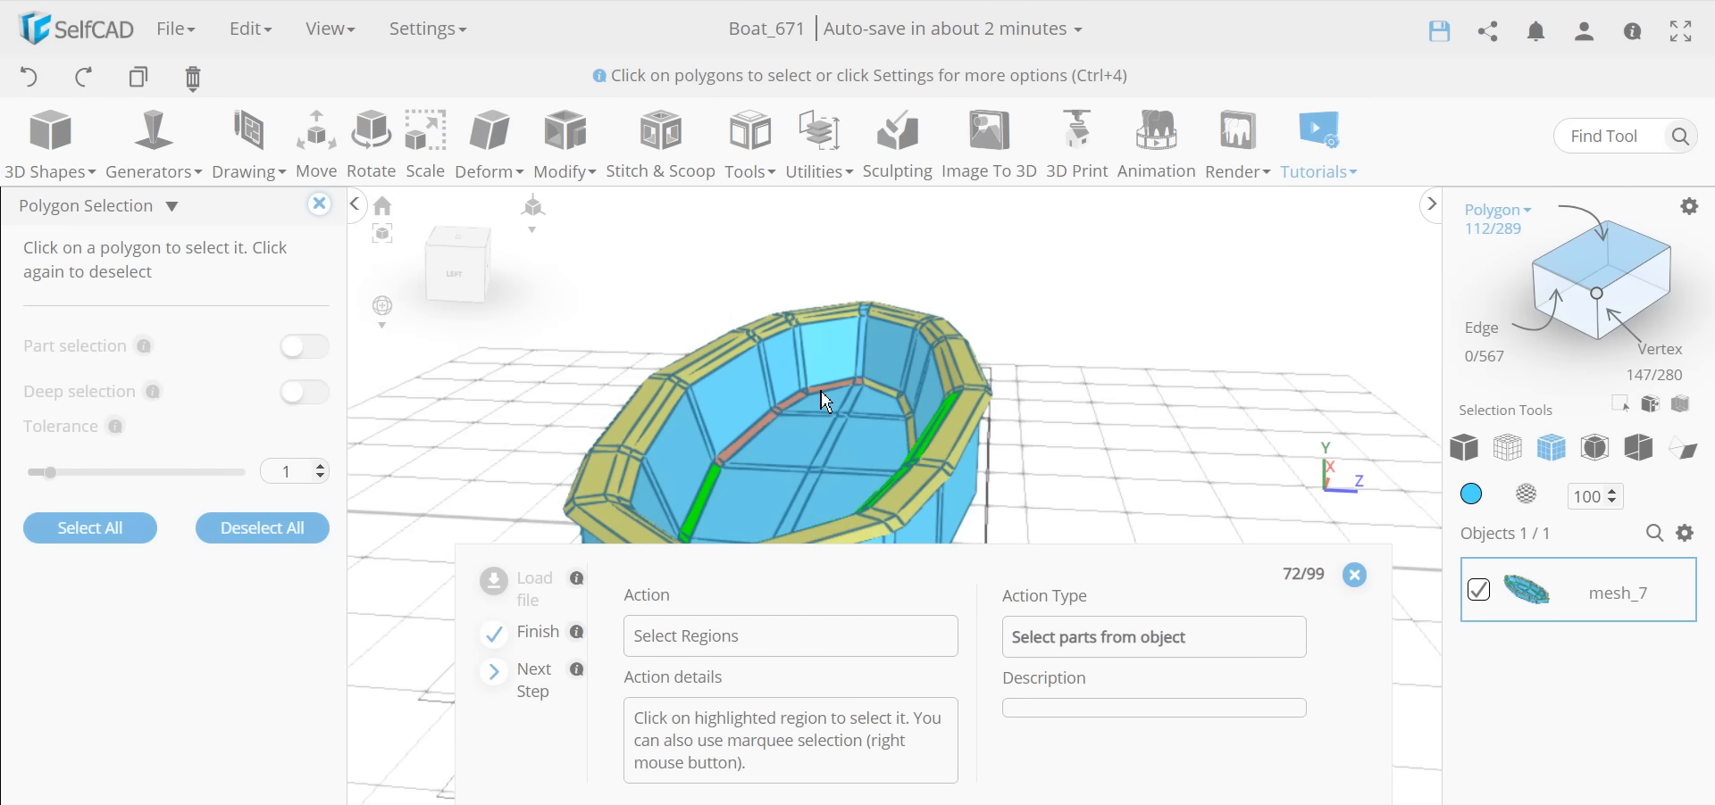
left_click(704, 506)
left_click_drag(1096, 512, 1004, 449)
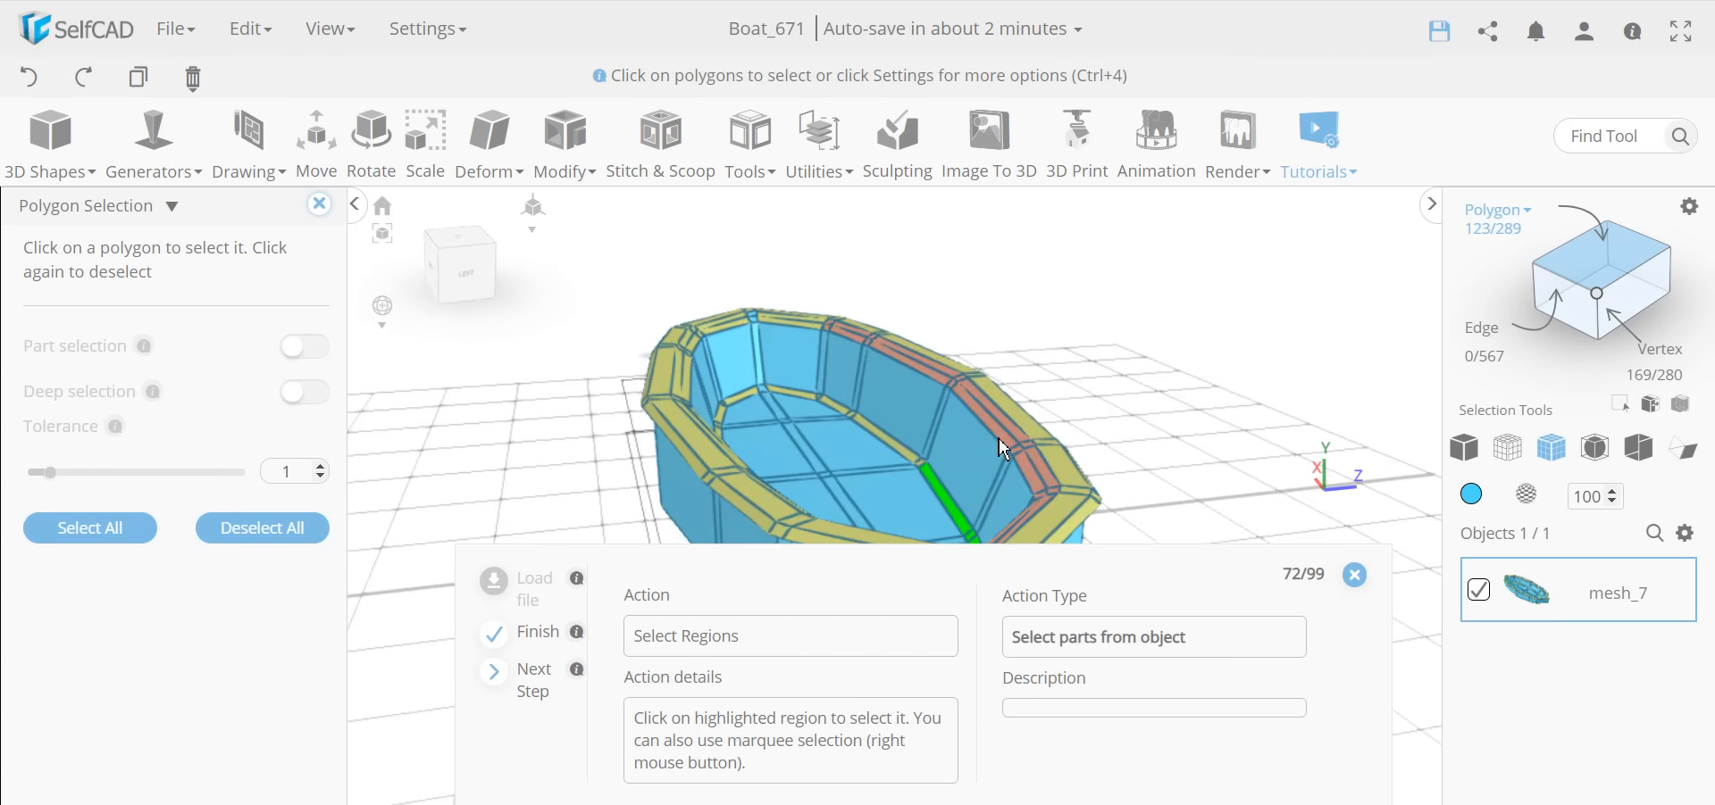
left_click(1003, 449)
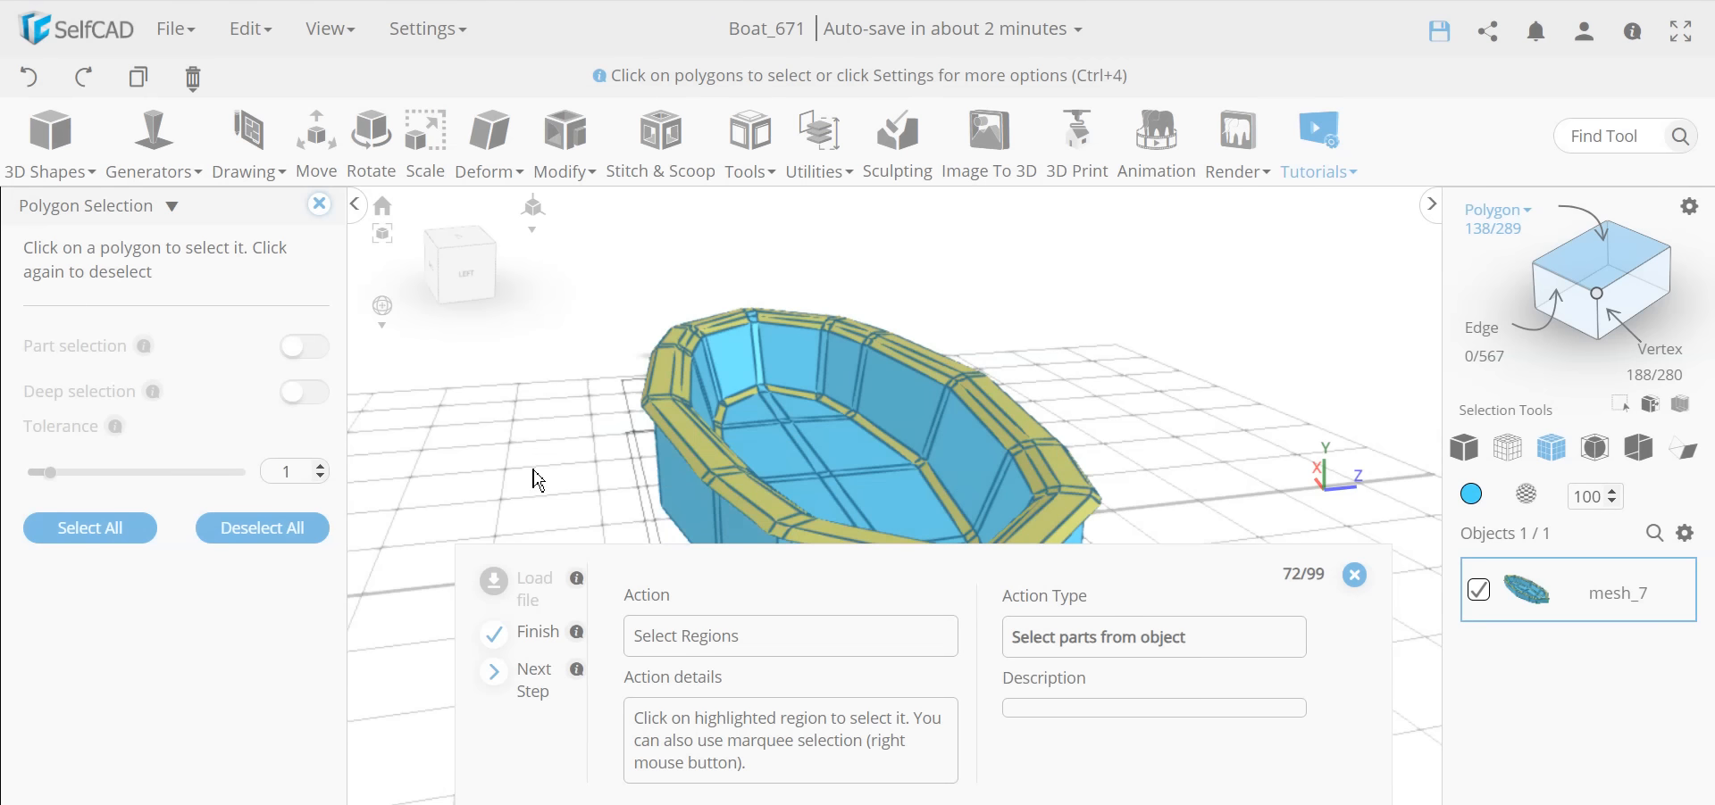
Step: Select the highlighted vertical strip at the hull's end and the highlighted strips along the outer bottom edges and the angled underside
left_click_drag(539, 481, 839, 384)
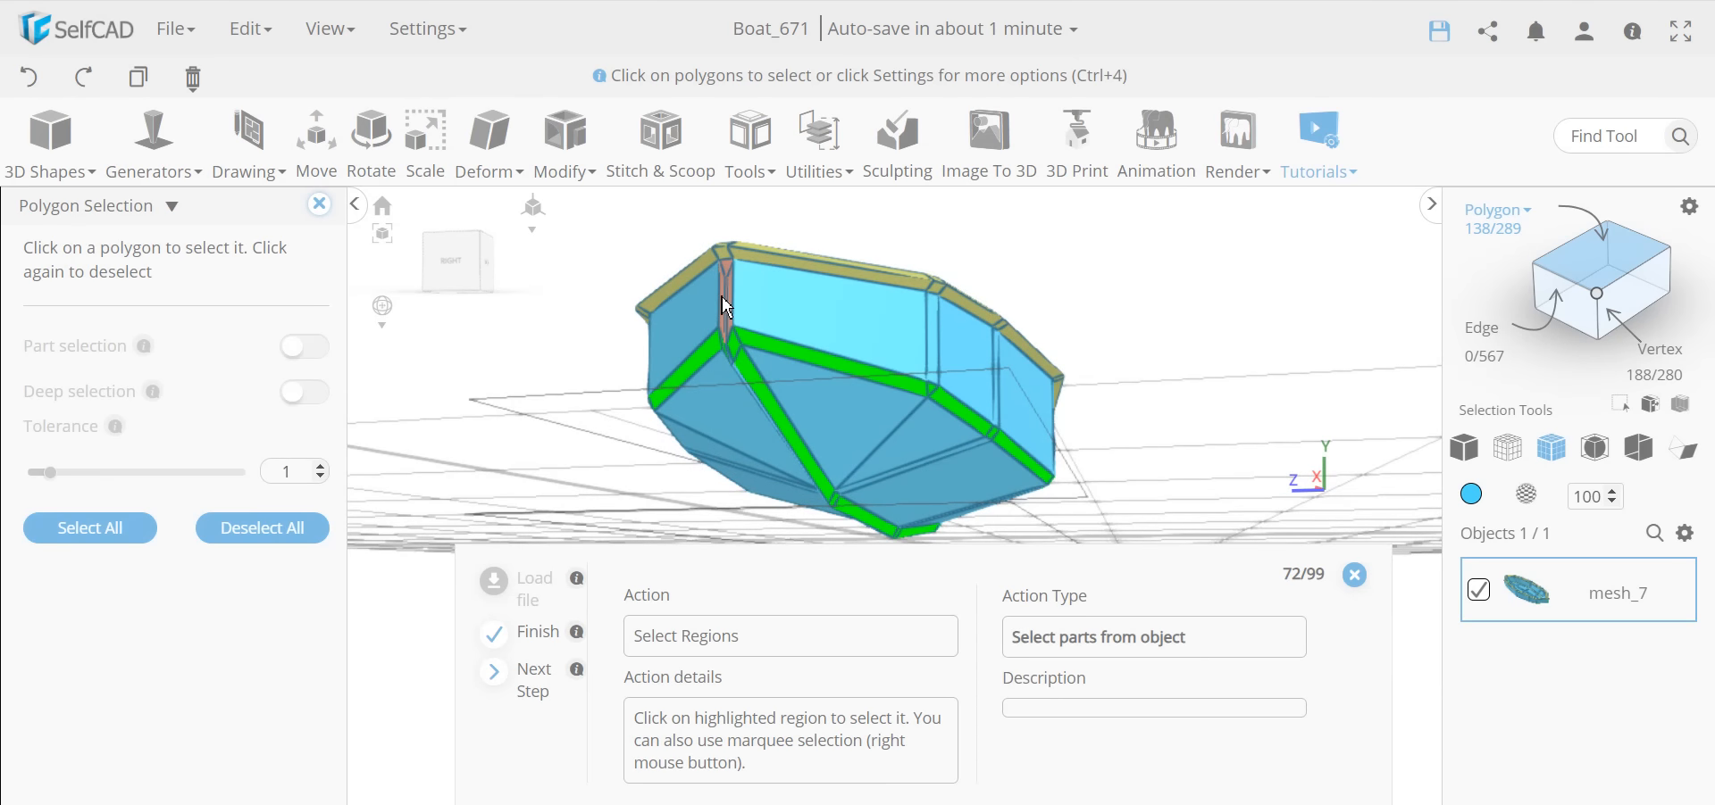
left_click(725, 355)
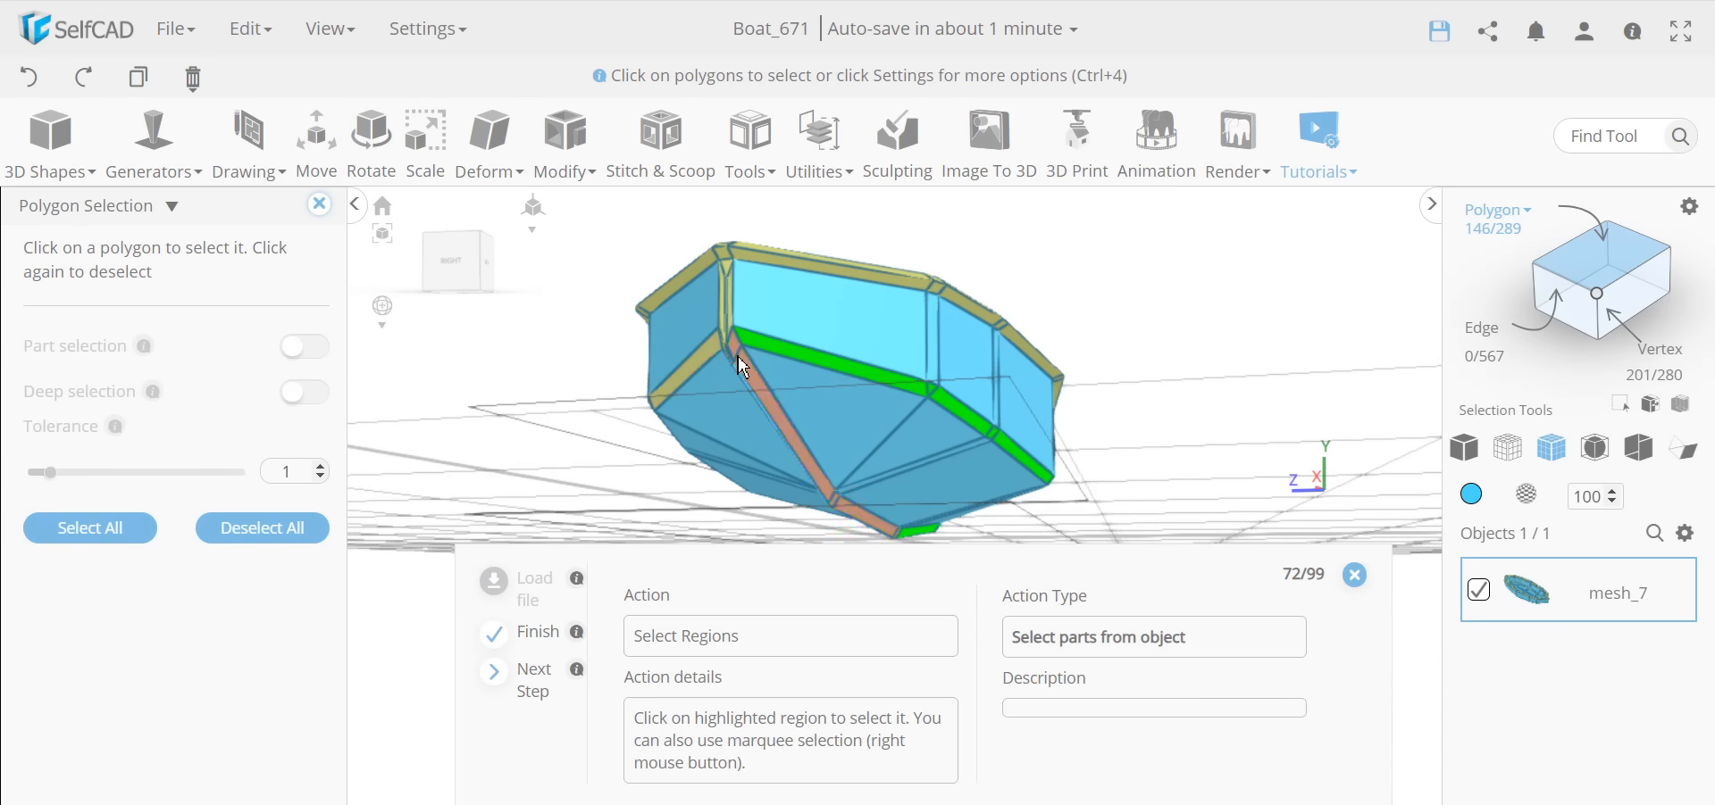
left_click(737, 356)
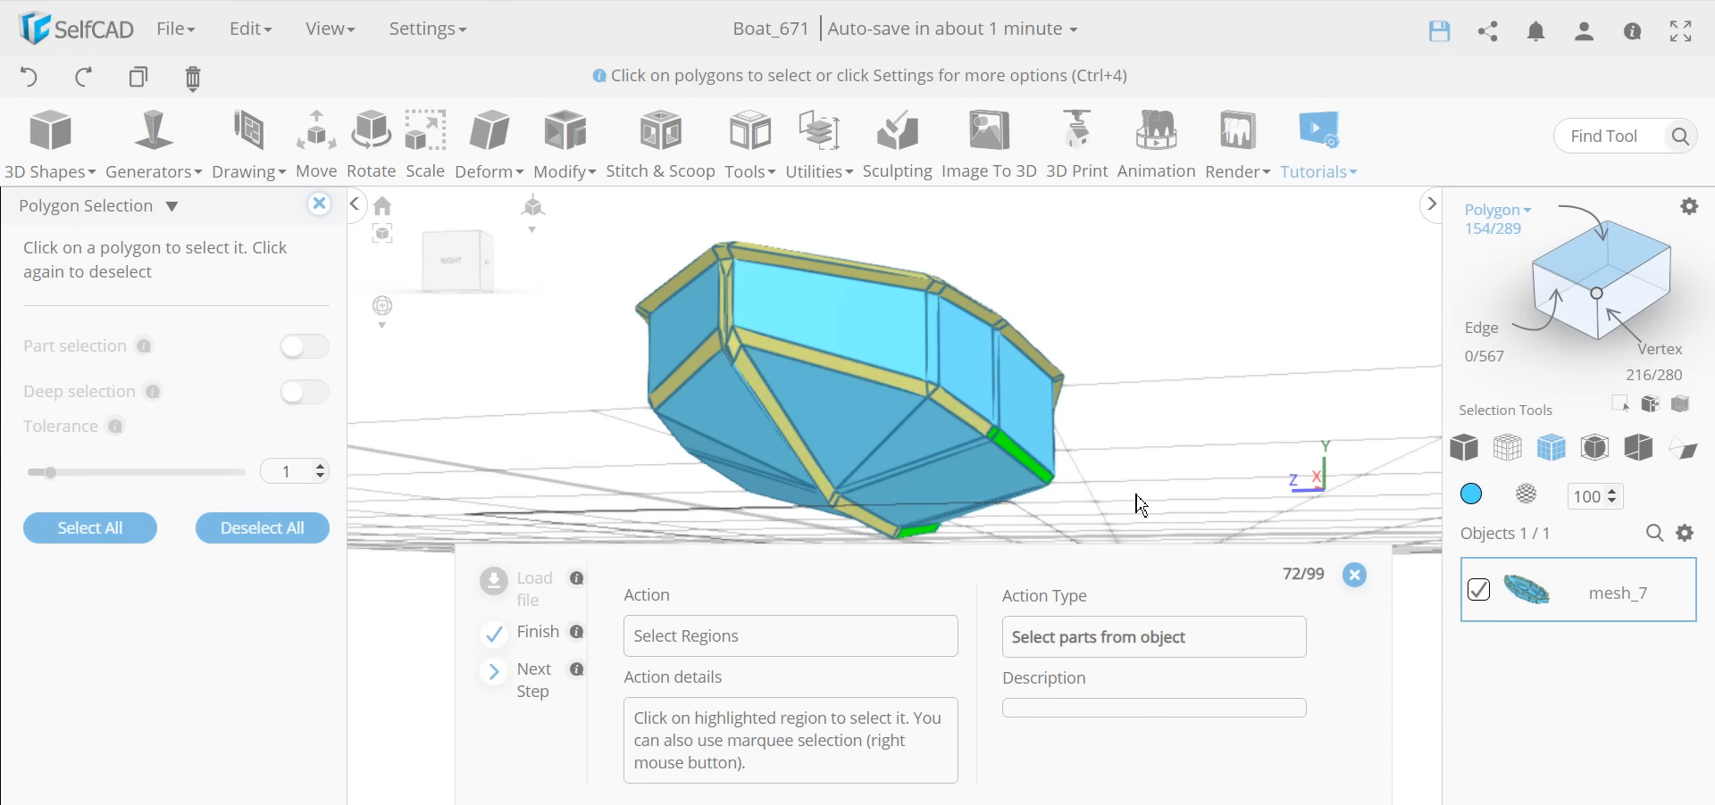
left_click_drag(1161, 495, 1276, 361)
left_click(937, 378)
left_click(999, 408)
left_click(1136, 313)
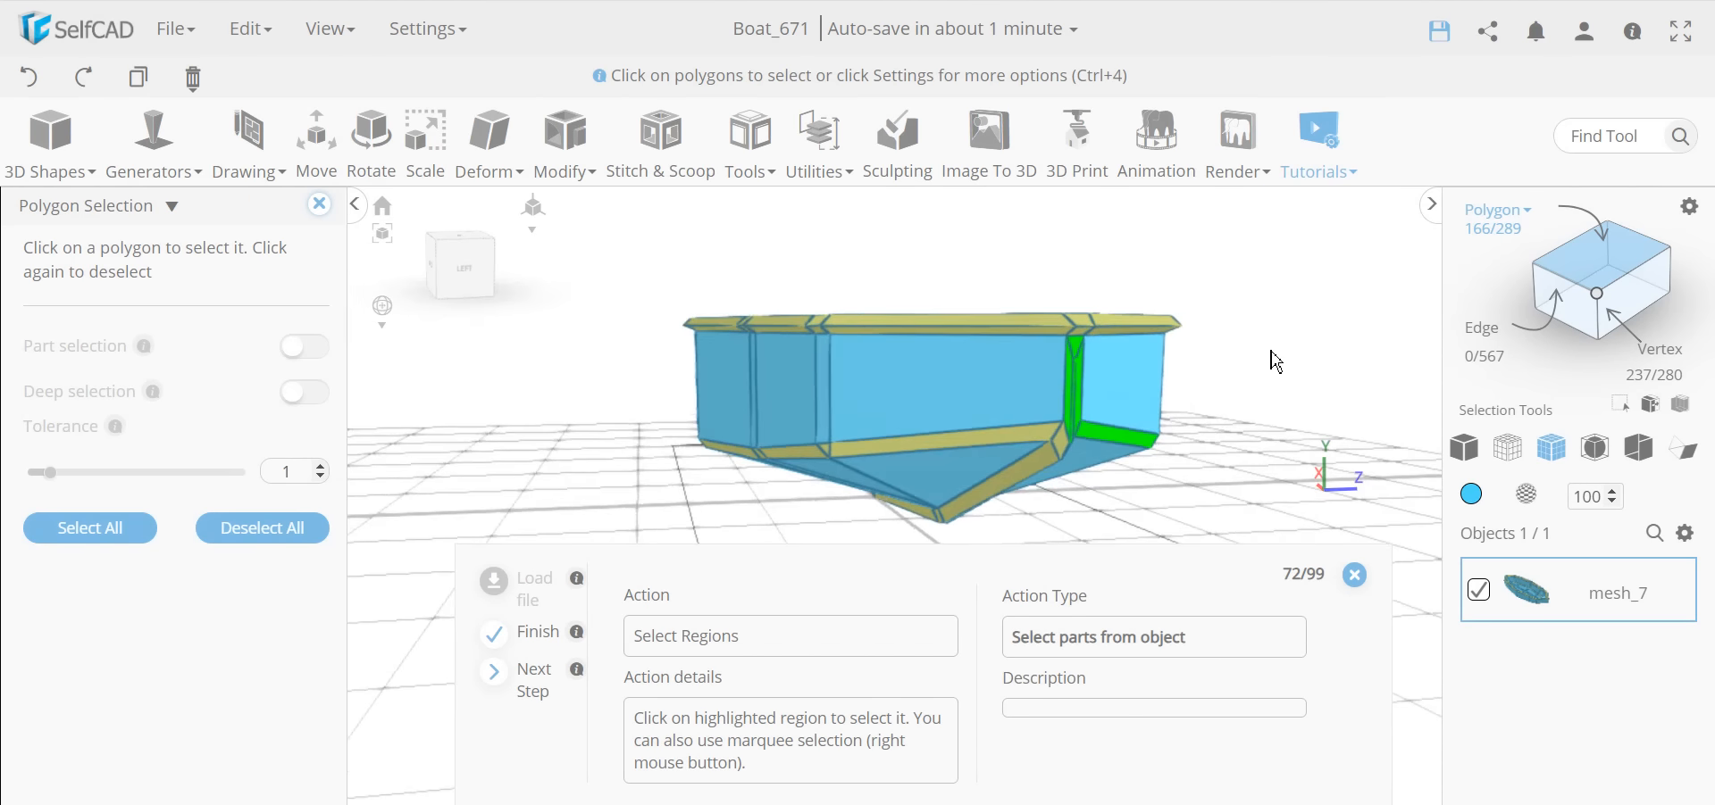
Step: Add the highlighted corner strip at the opposite end and the remaining strips along the hull's lower edge to the polygon selection
left_click(1077, 384)
left_click_drag(1152, 507, 941, 356)
left_click(941, 354)
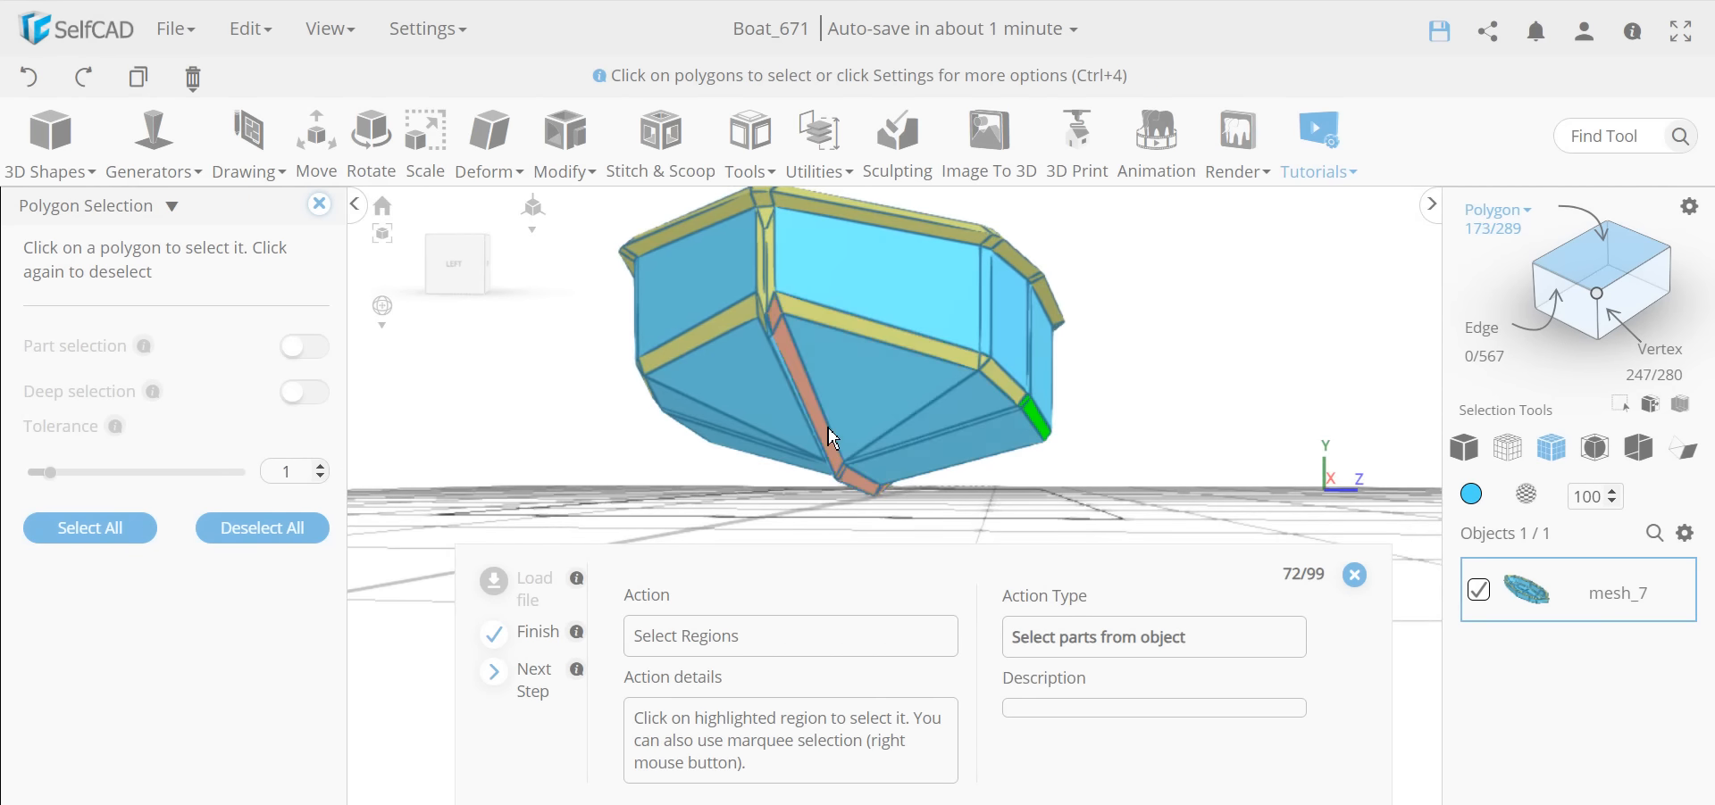
left_click(828, 426)
left_click_drag(828, 427, 1007, 415)
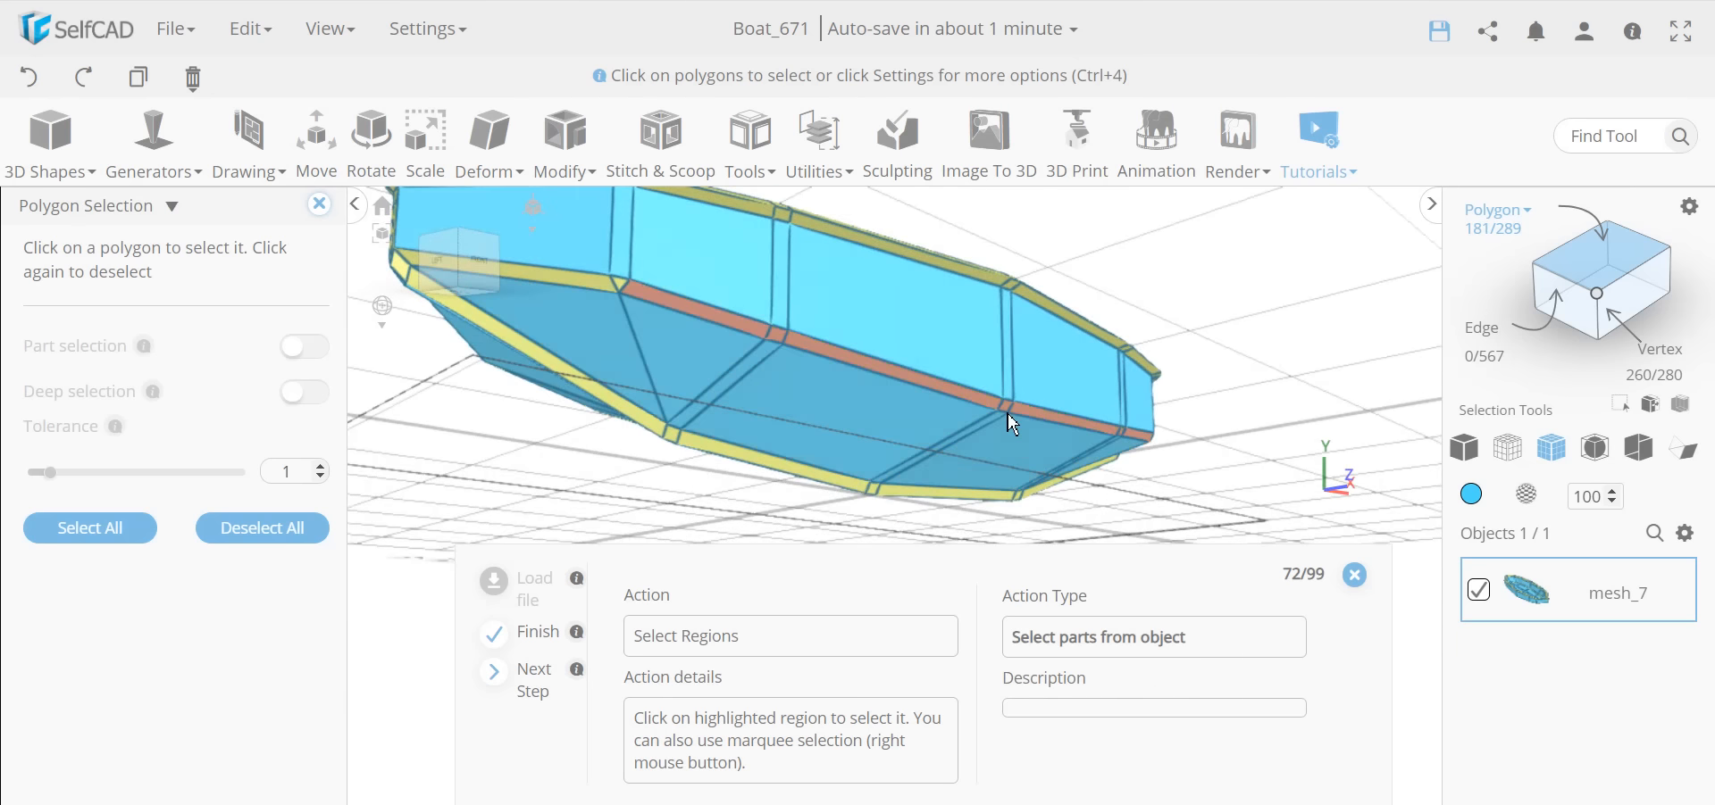
left_click(1009, 411)
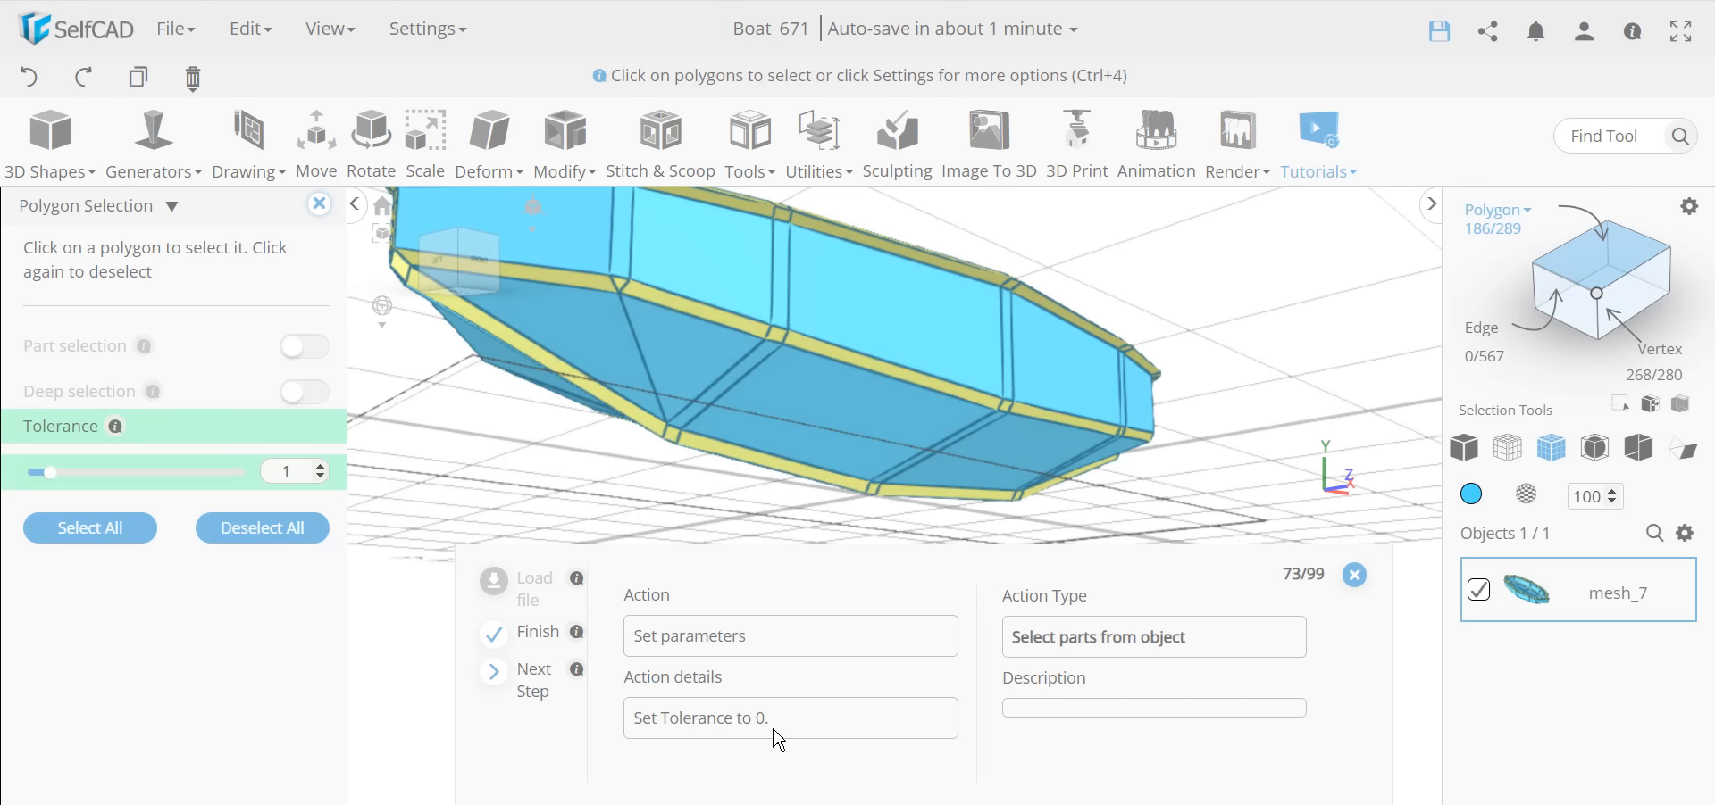
Step: Set the polygon selection tolerance to 0, select the small highlighted polygons at the inner corners of both ends, and close the selection settings
left_click_drag(47, 480, 27, 480)
left_click_drag(491, 474, 1054, 315)
left_click_drag(1154, 413, 1243, 432)
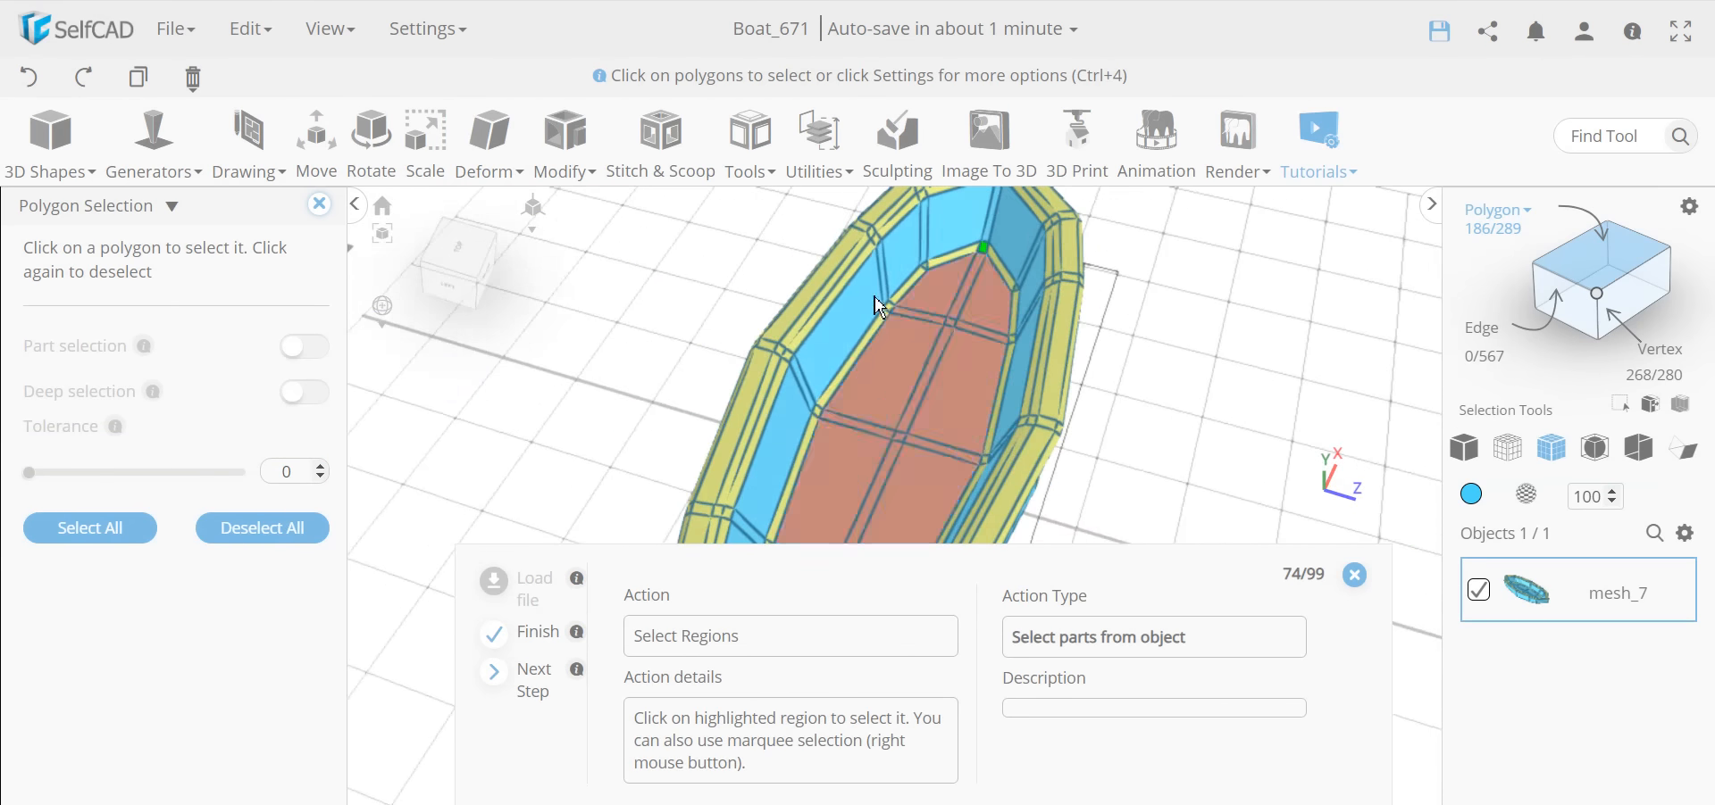
scroll(876, 304, "up", 3)
left_click(1045, 275)
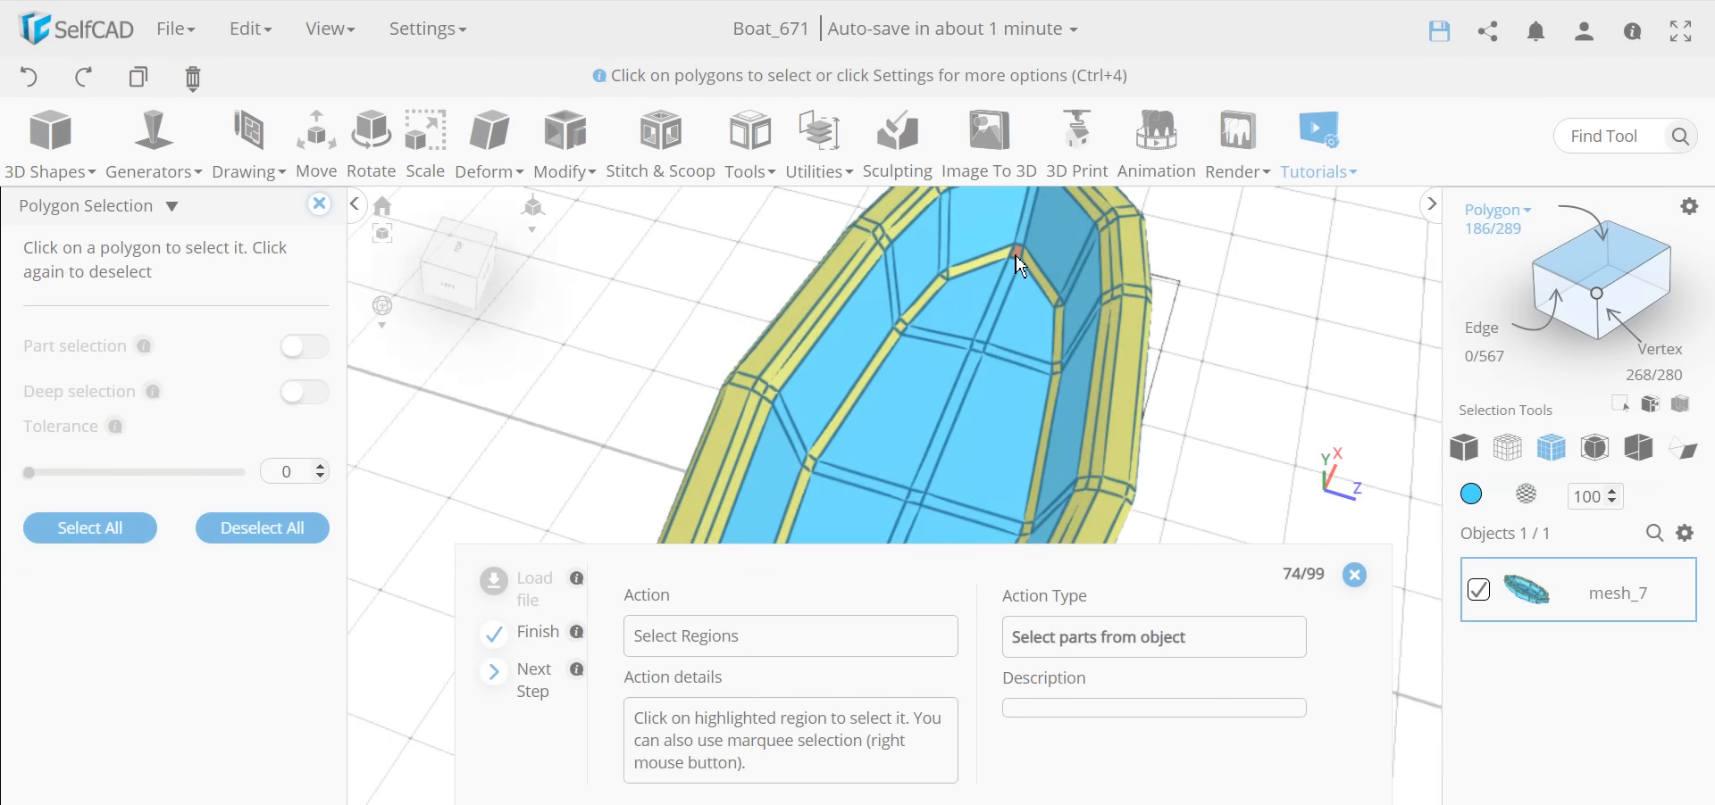
left_click_drag(1243, 308, 1098, 331)
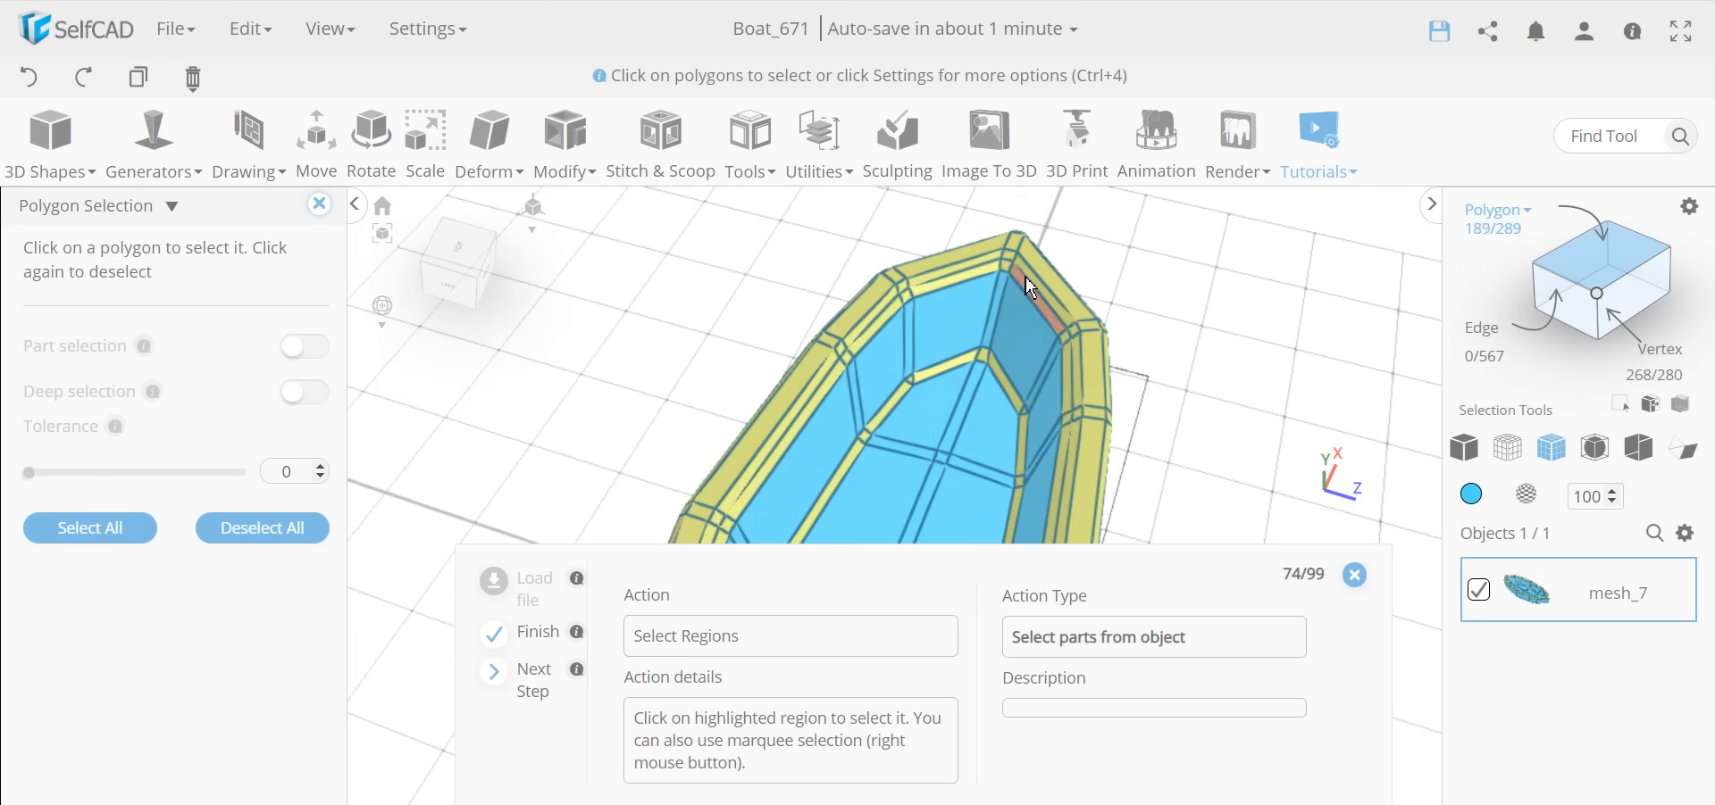
scroll(1162, 314, "down", 6)
left_click_drag(1239, 460, 684, 445)
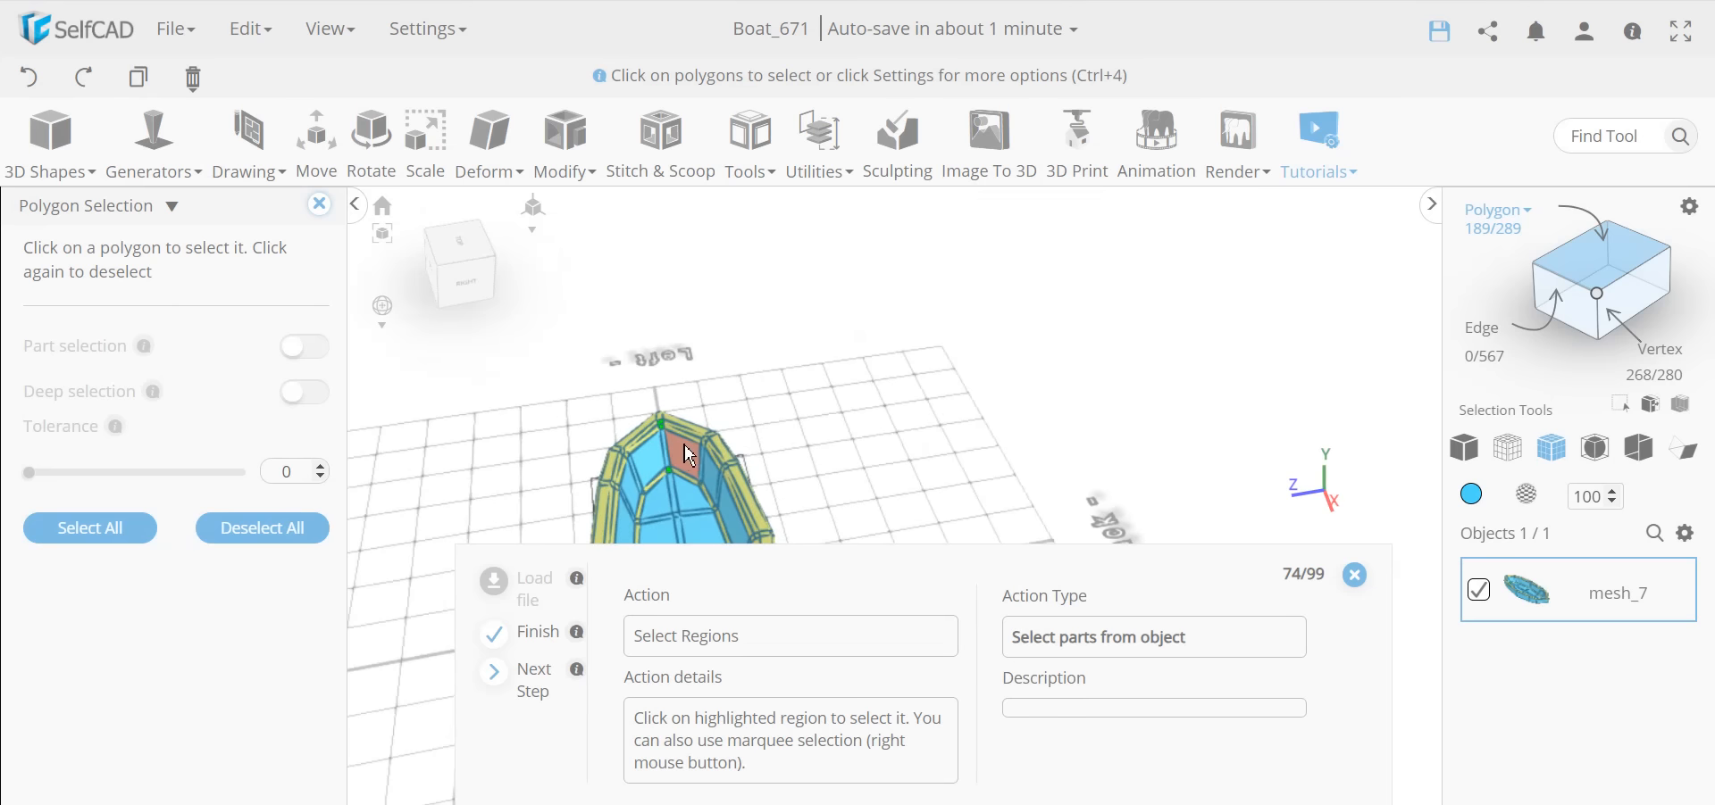
scroll(684, 444, "up", 2)
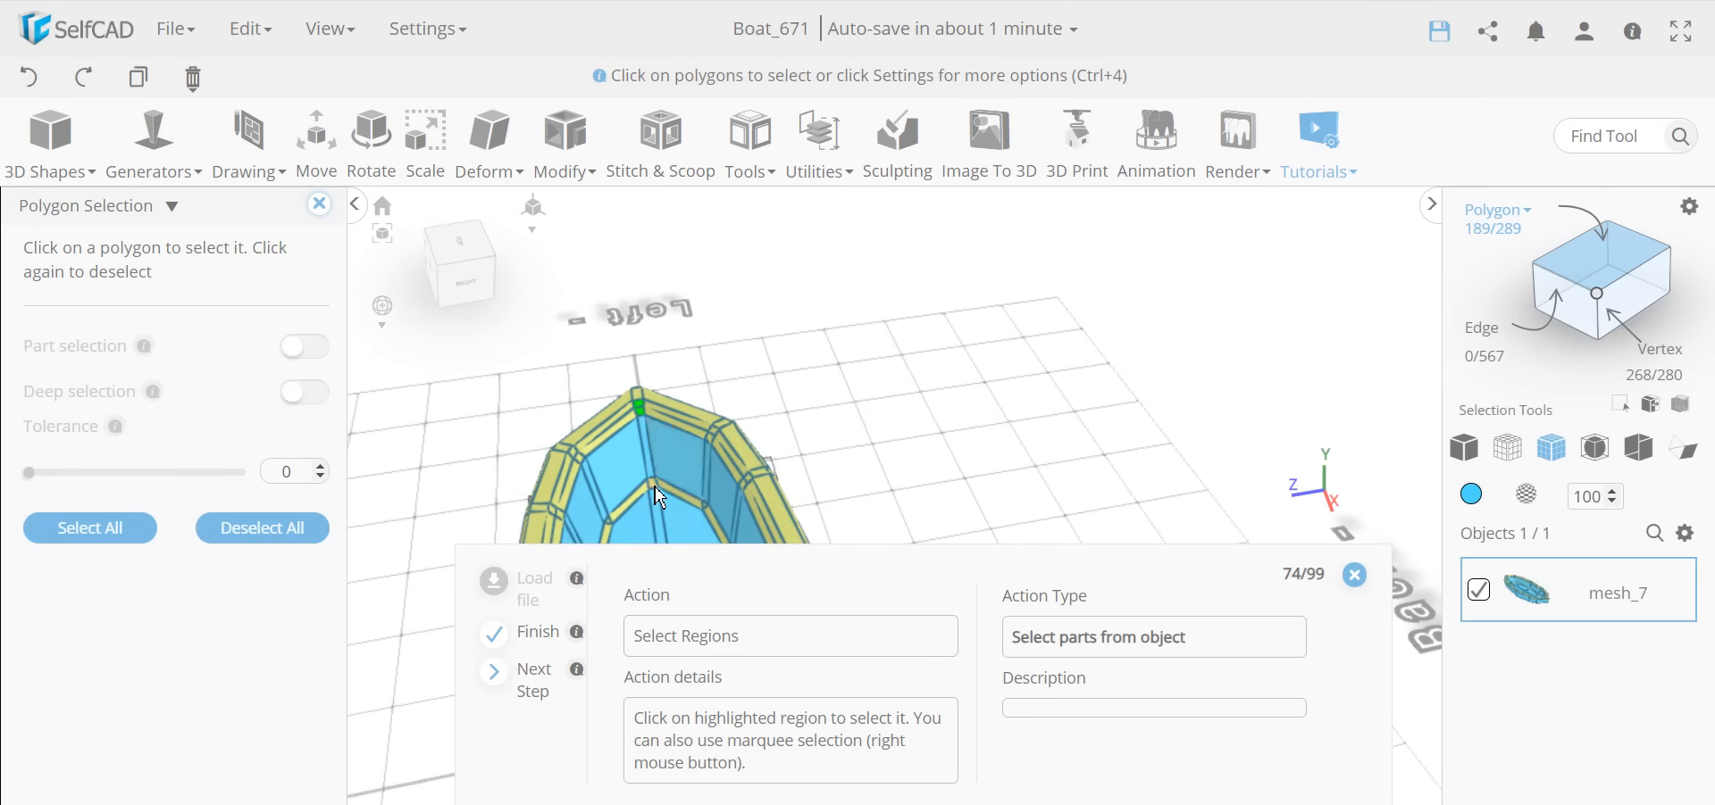
left_click(653, 435)
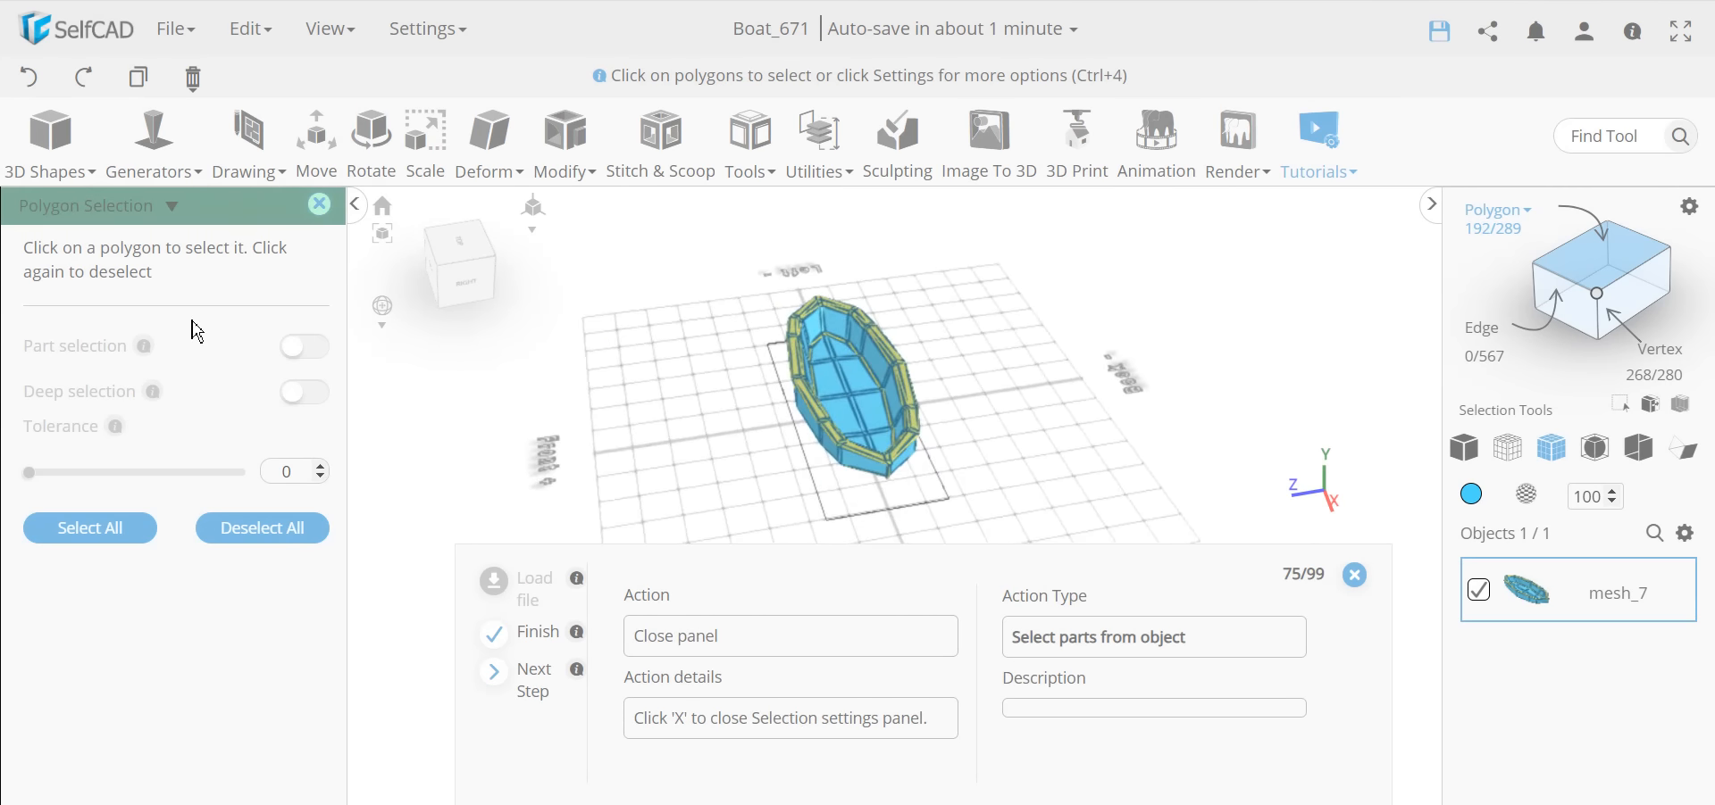
left_click(319, 208)
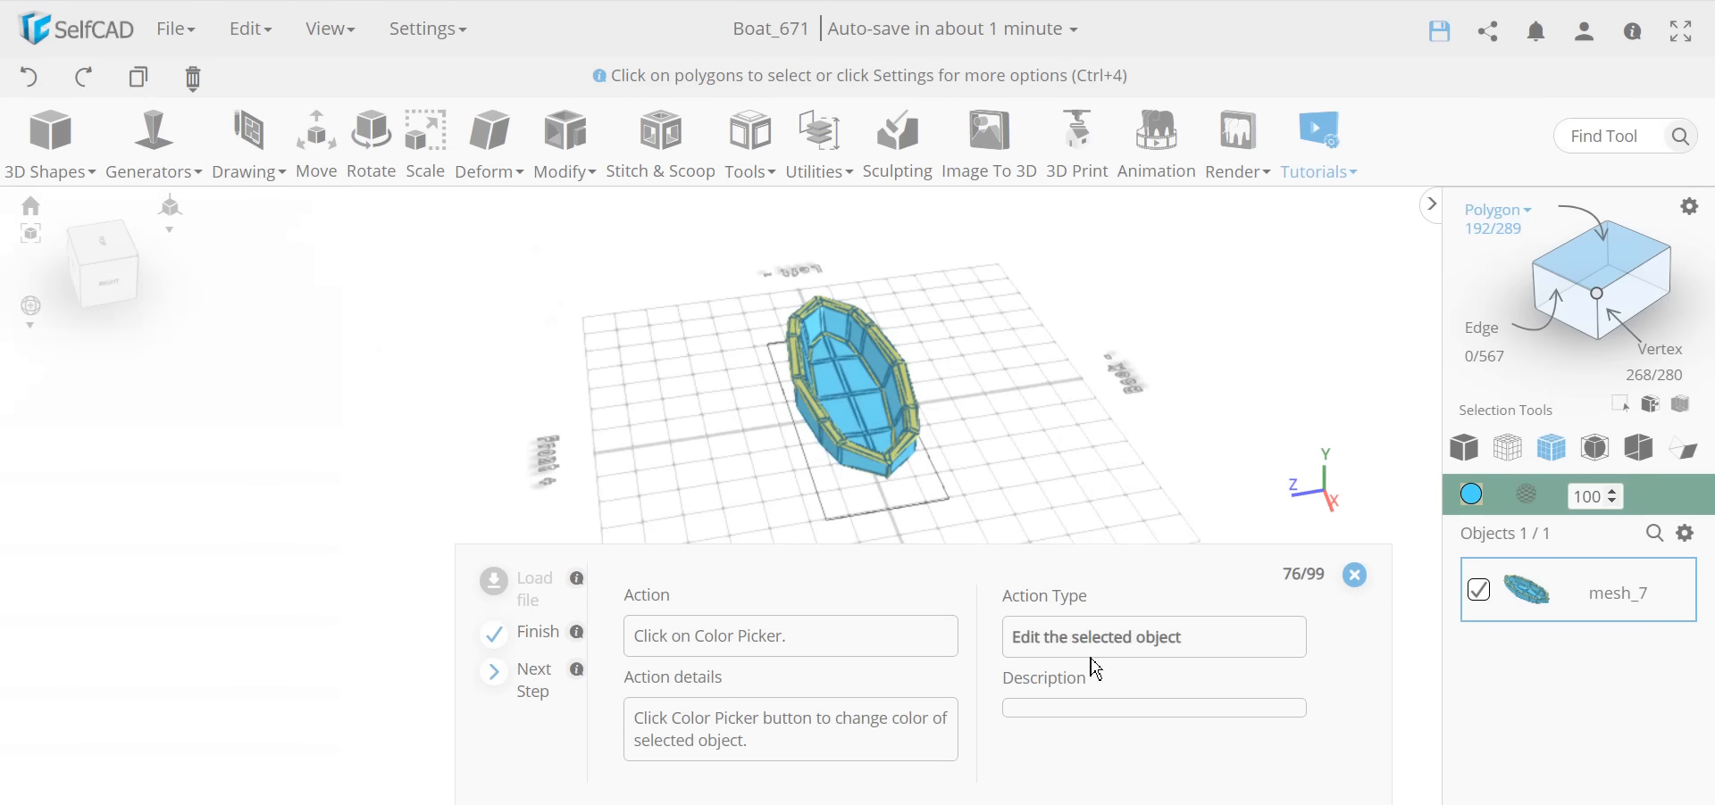
Step: Color the selected trim polygons Mint and confirm the color change
left_click(1469, 494)
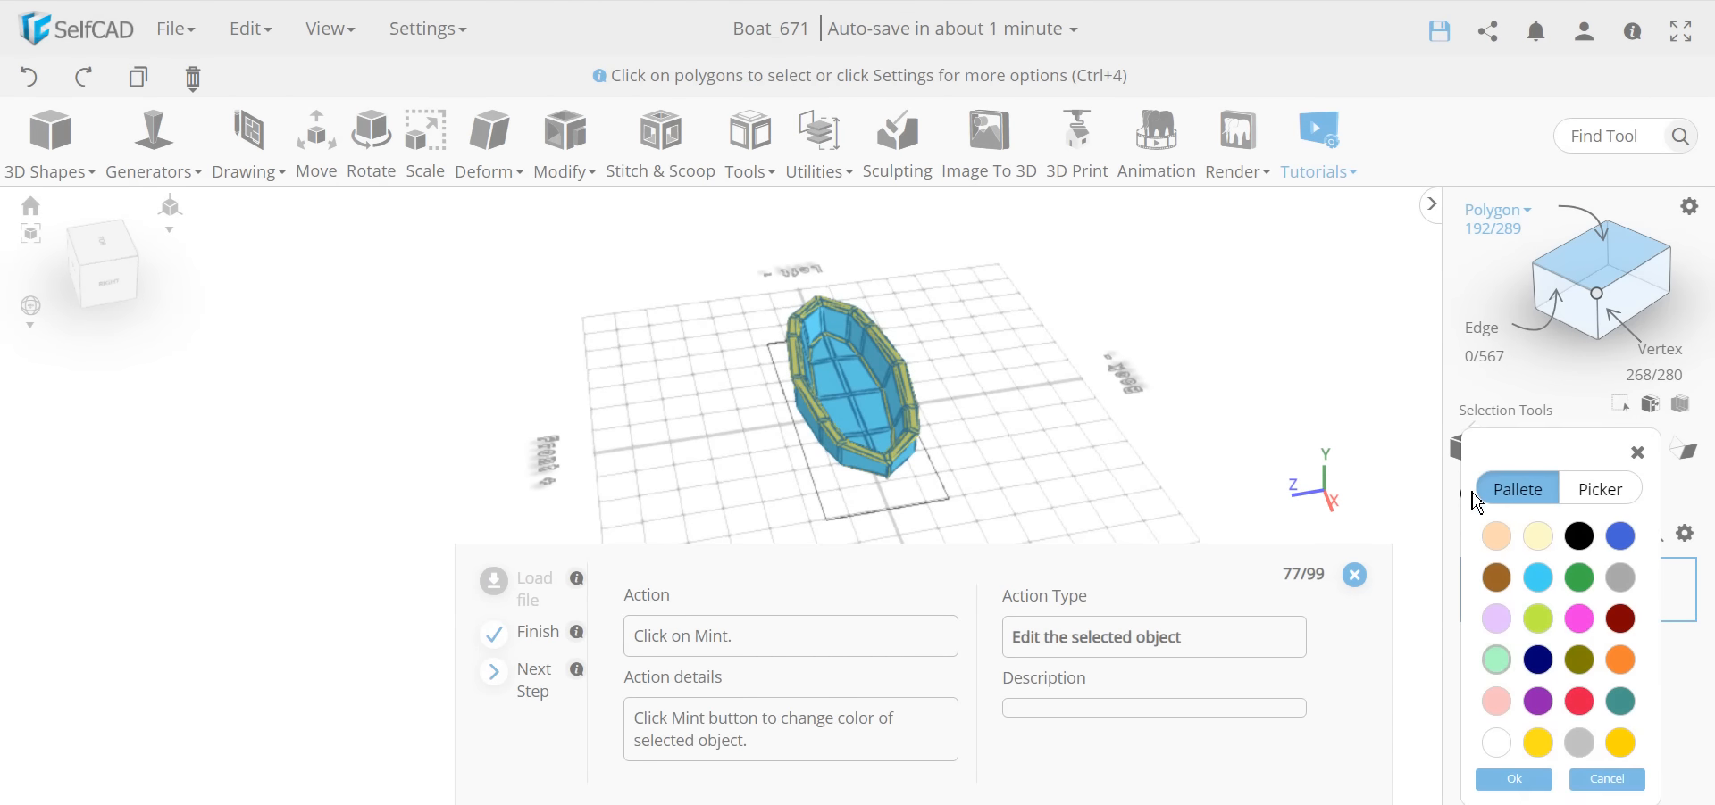
left_click(1497, 661)
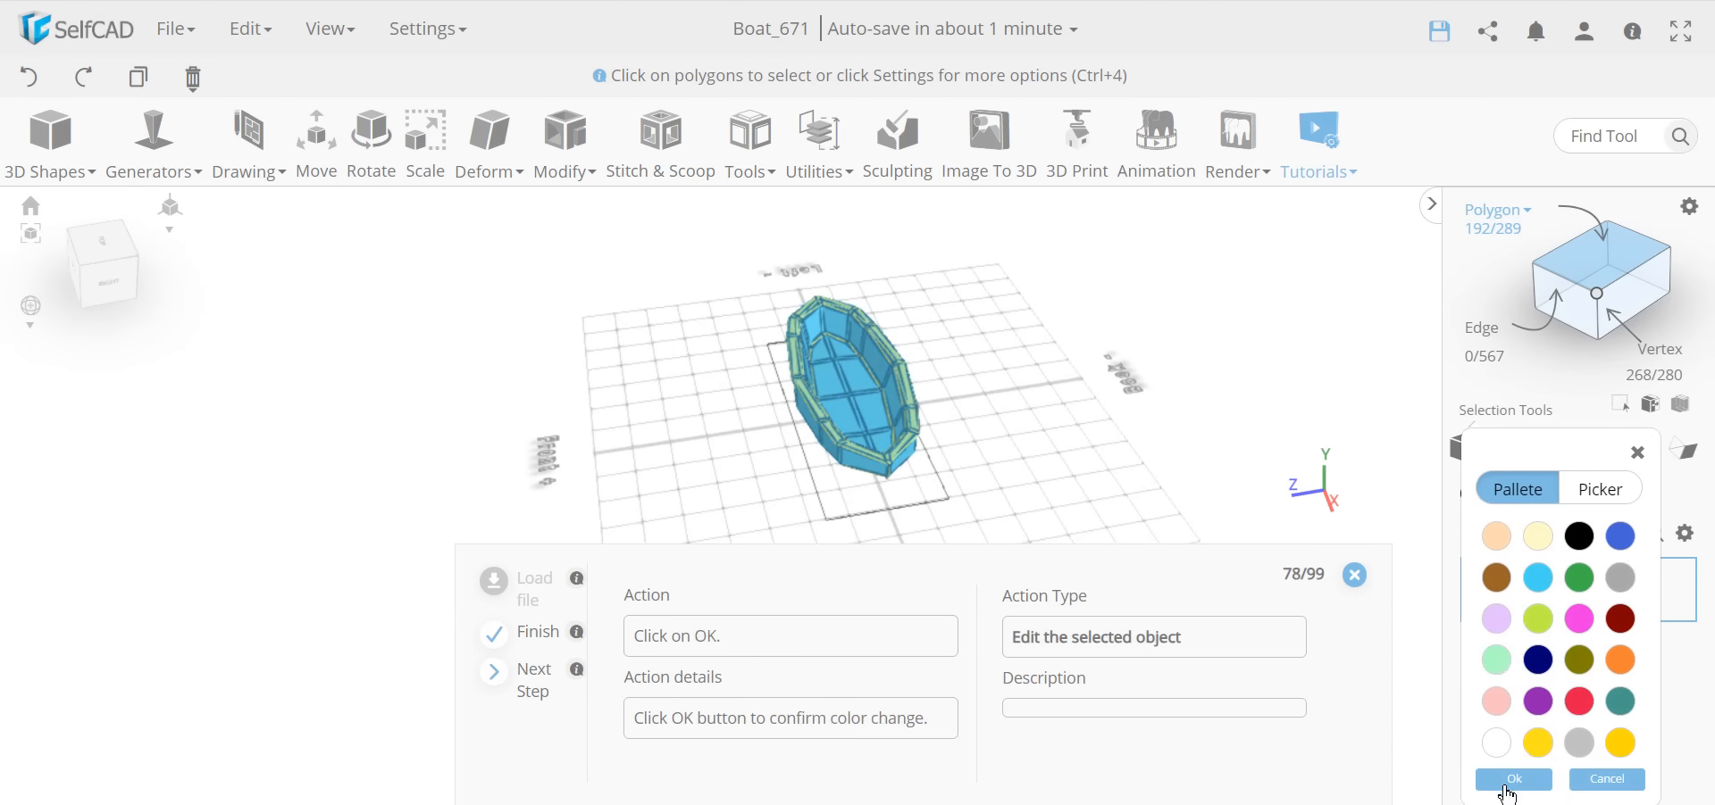
left_click(1513, 779)
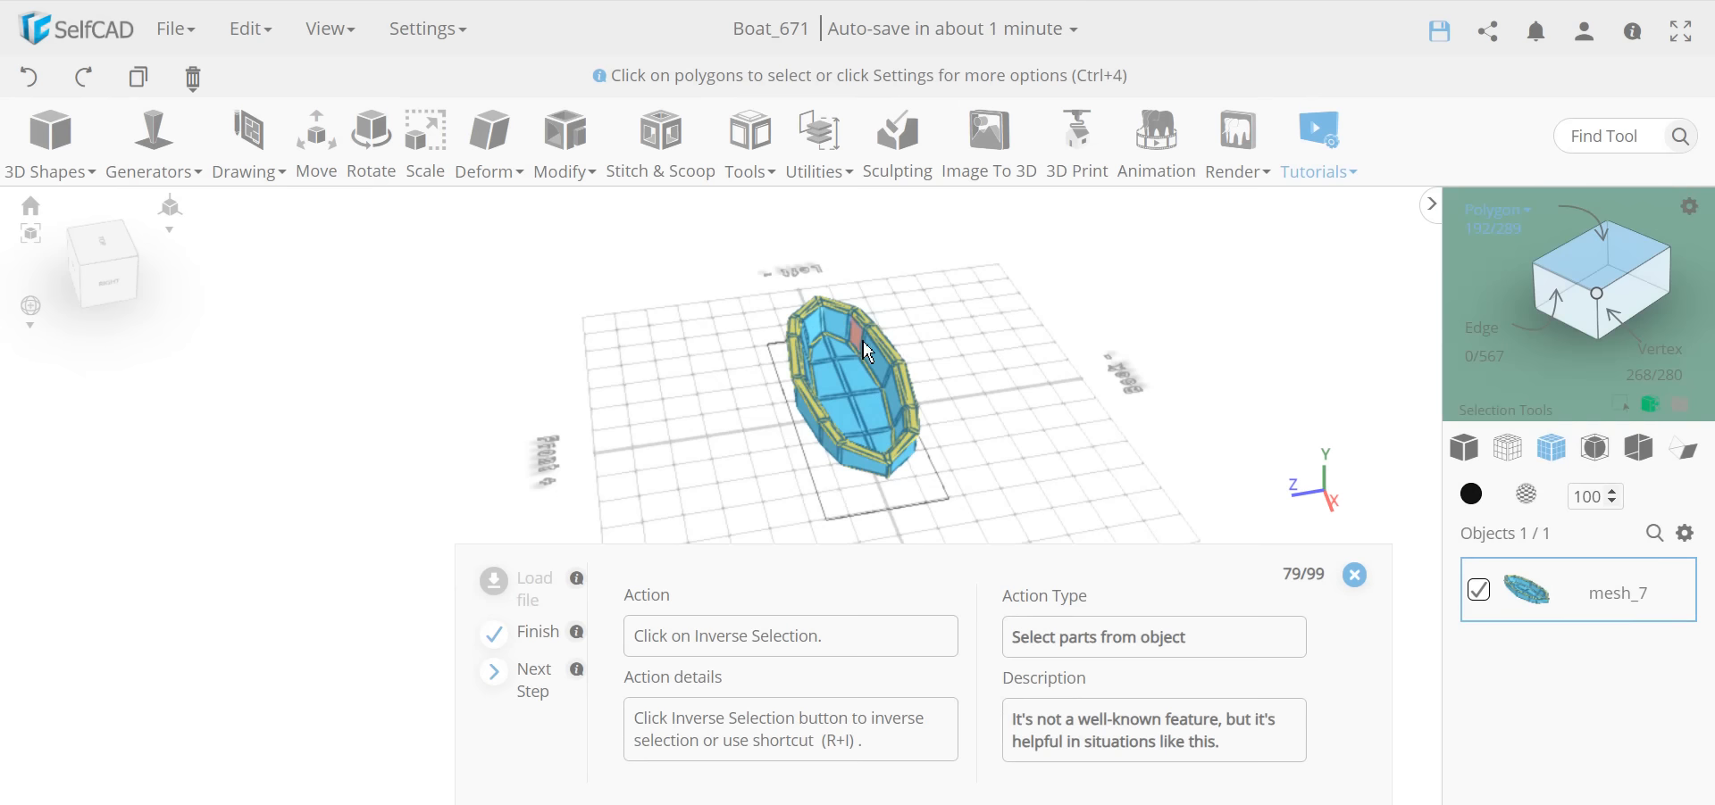
Step: Invert the polygon selection, color the rest of the boat Teal, and deselect the regions
left_click(1651, 405)
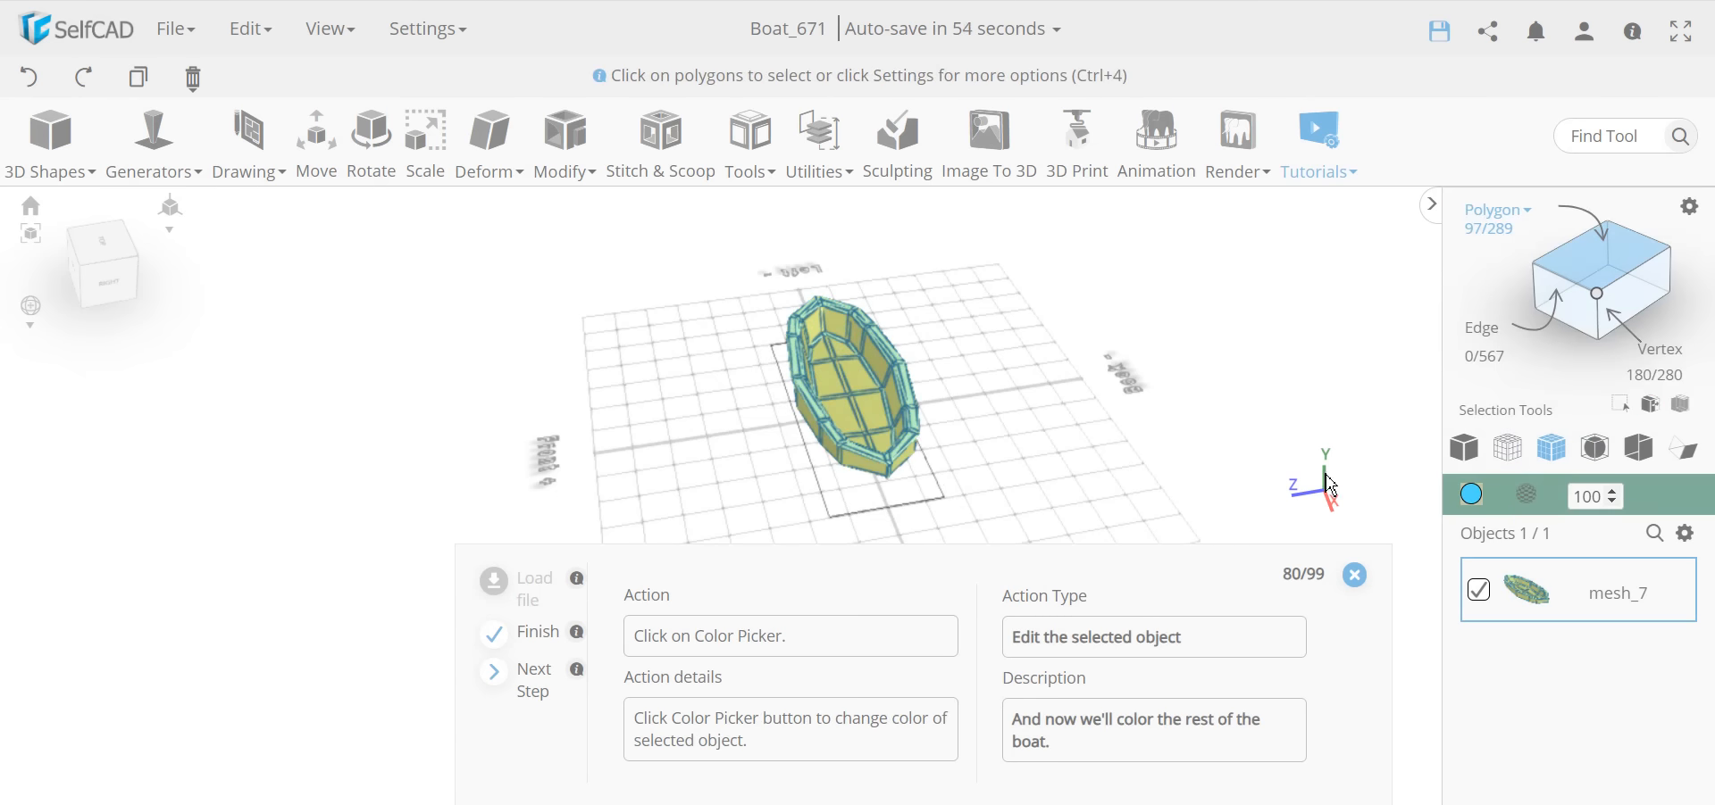
left_click(1473, 496)
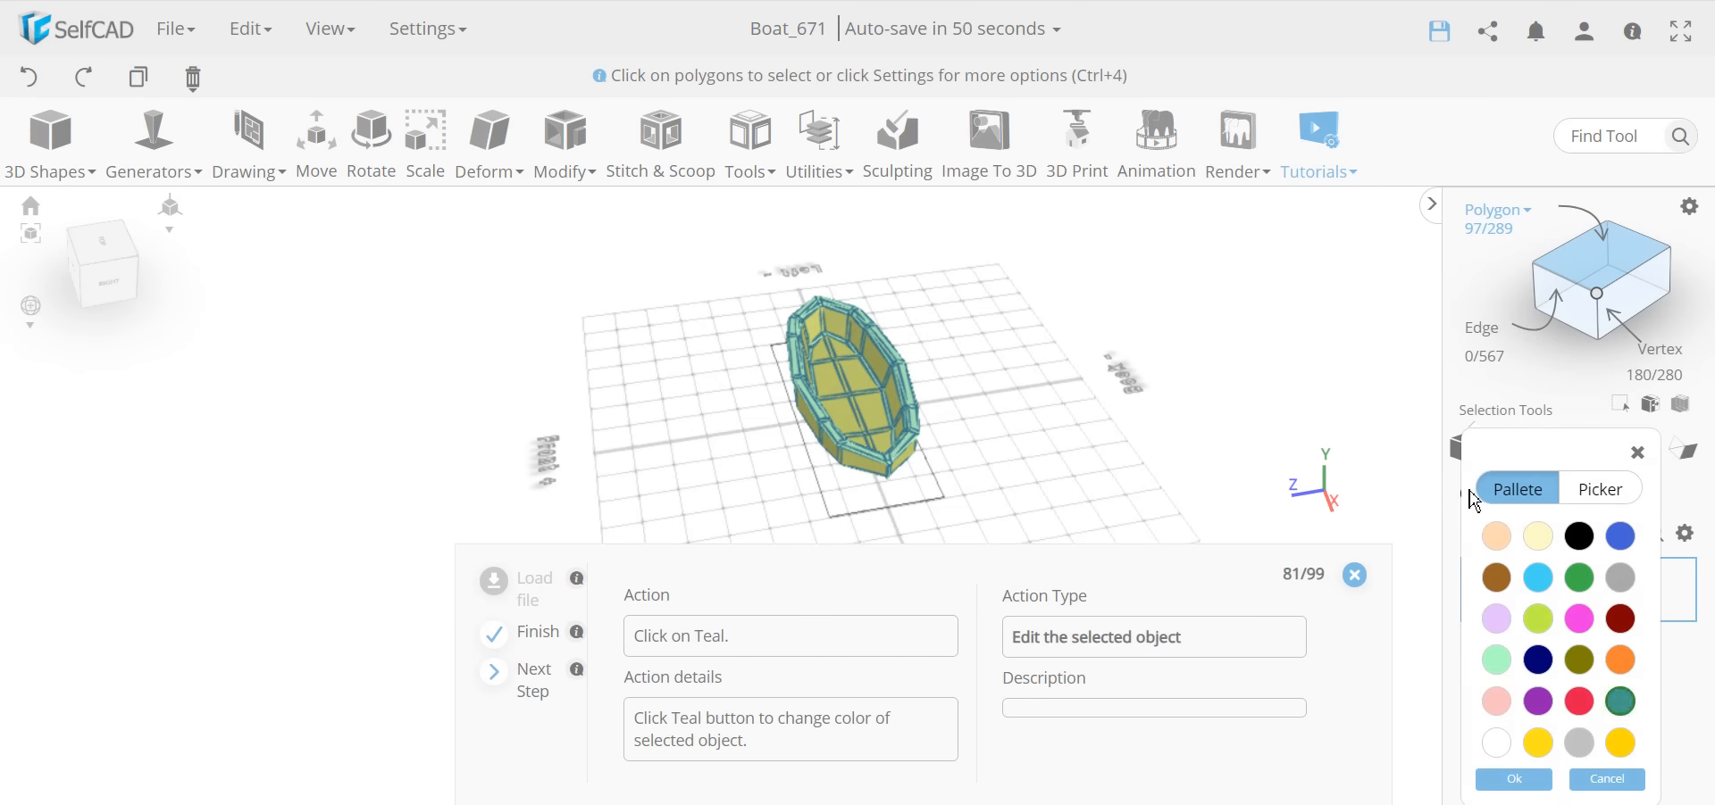
left_click(1626, 712)
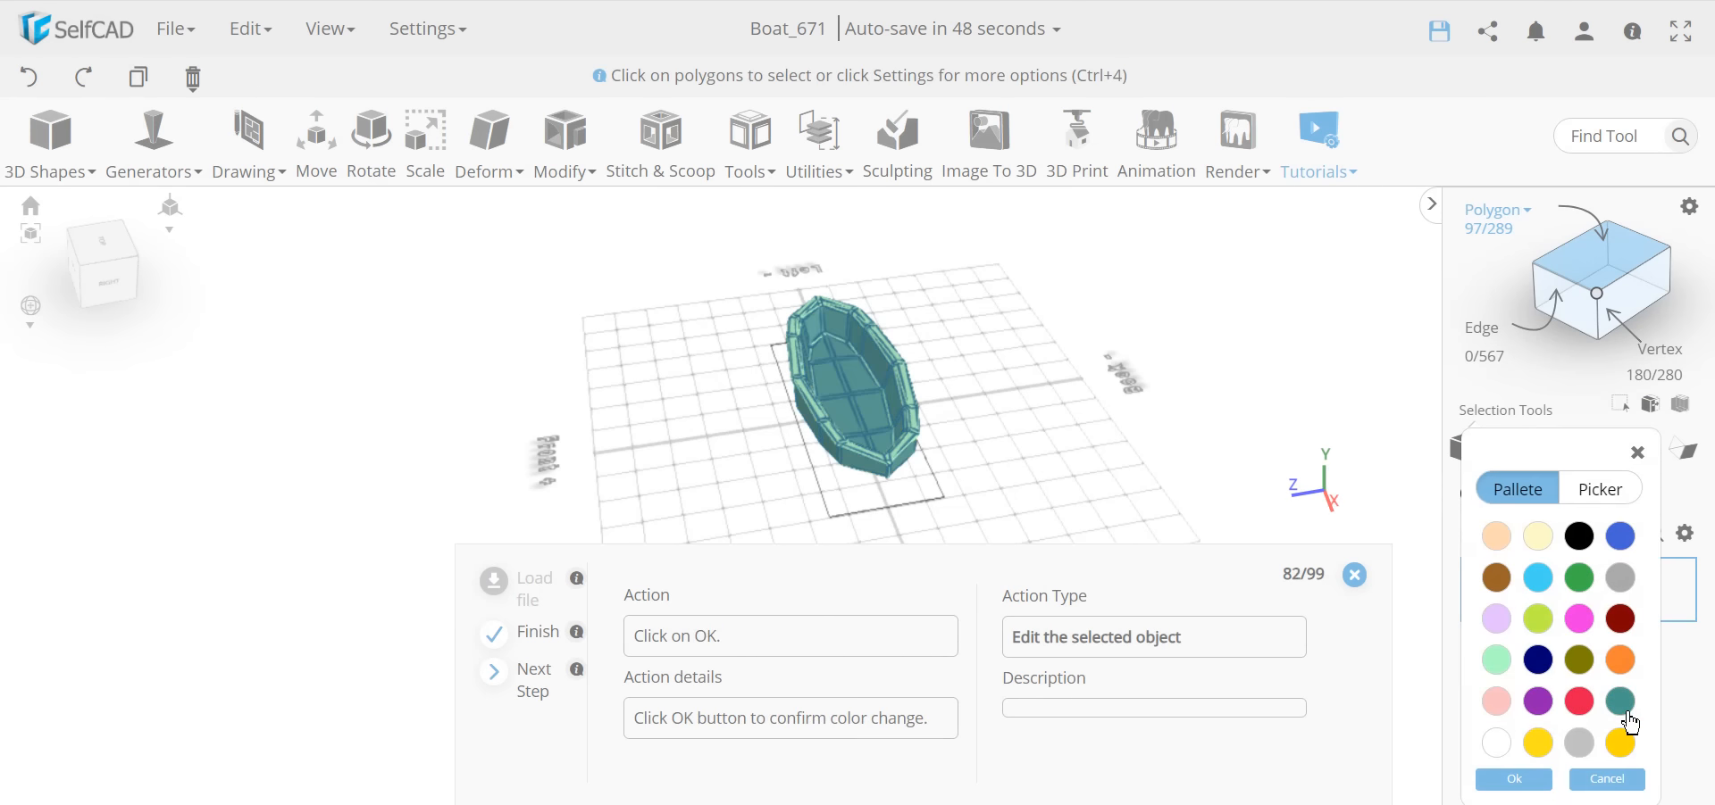
left_click(1502, 784)
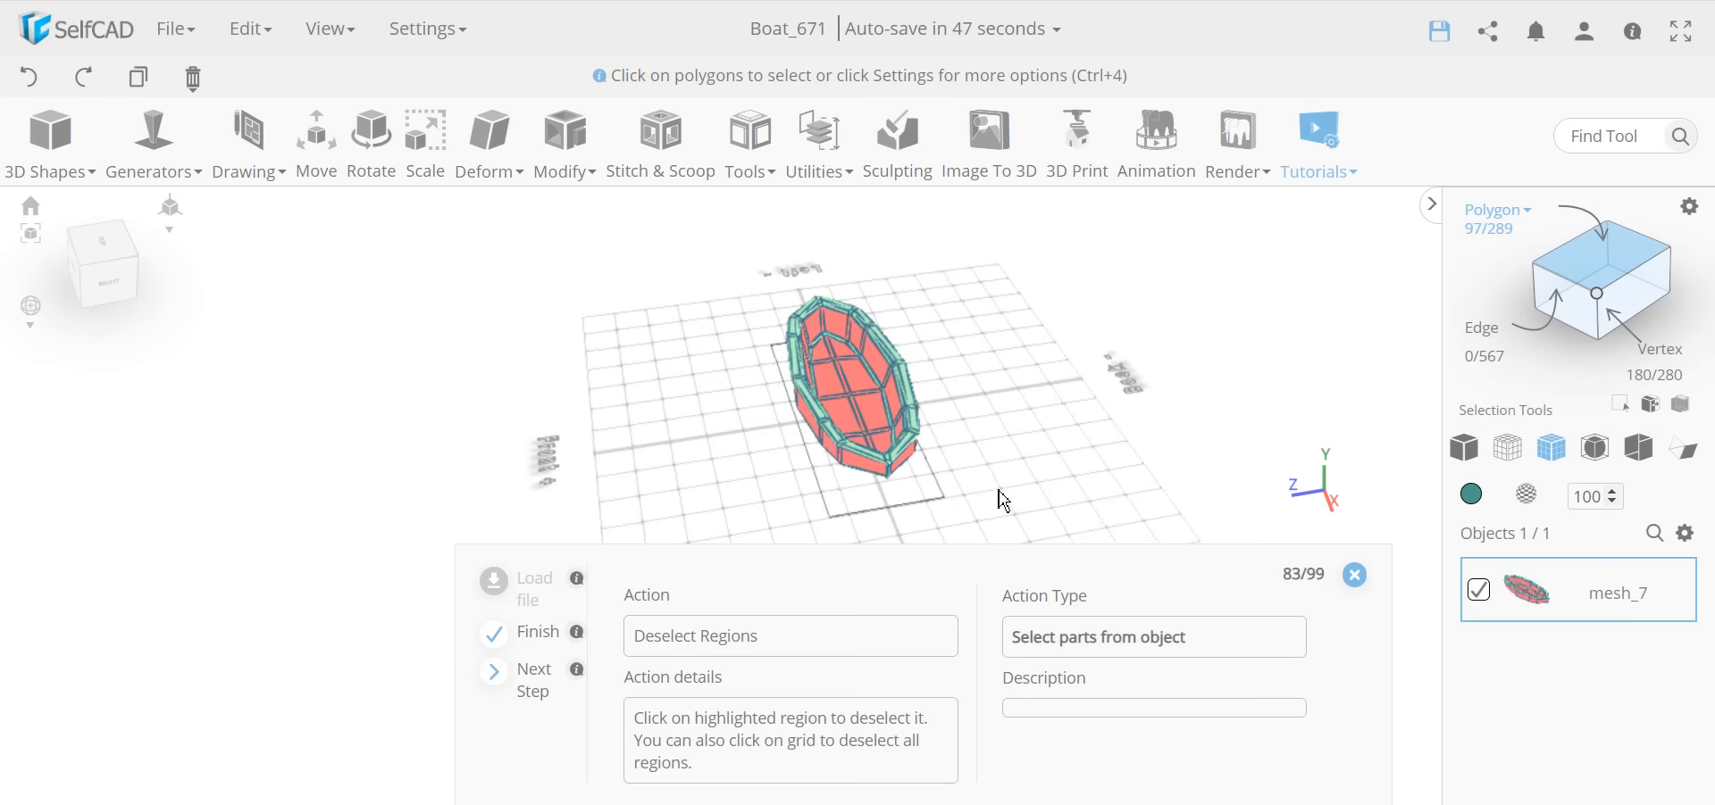
left_click(1045, 475)
Step: Examine the colored boat from several angles and zoom levels
left_click_drag(1045, 475, 1127, 473)
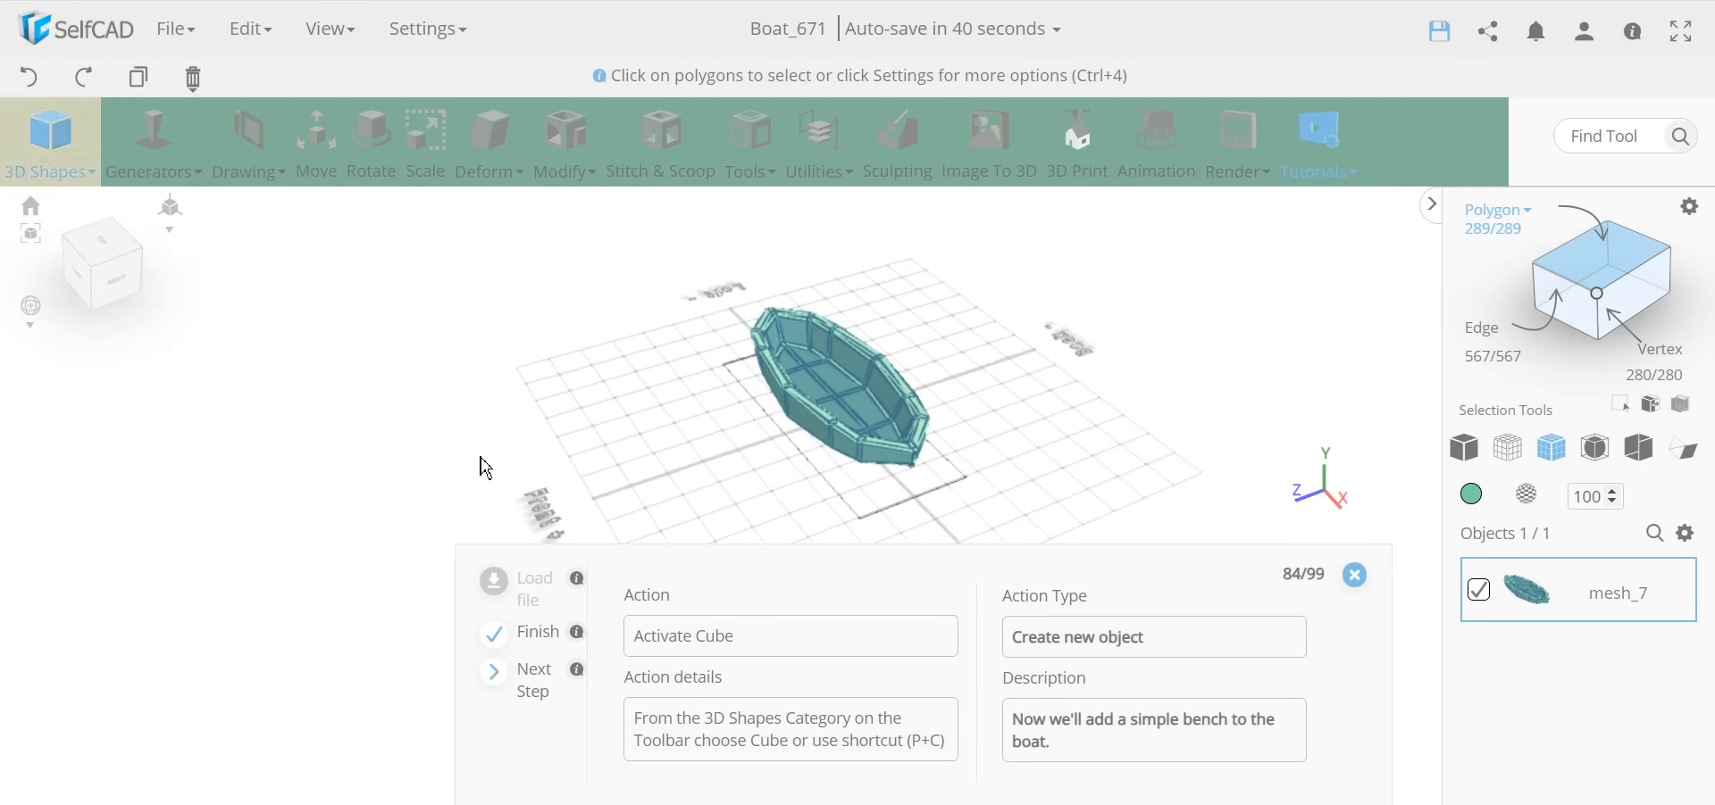
left_click_drag(625, 503, 878, 425)
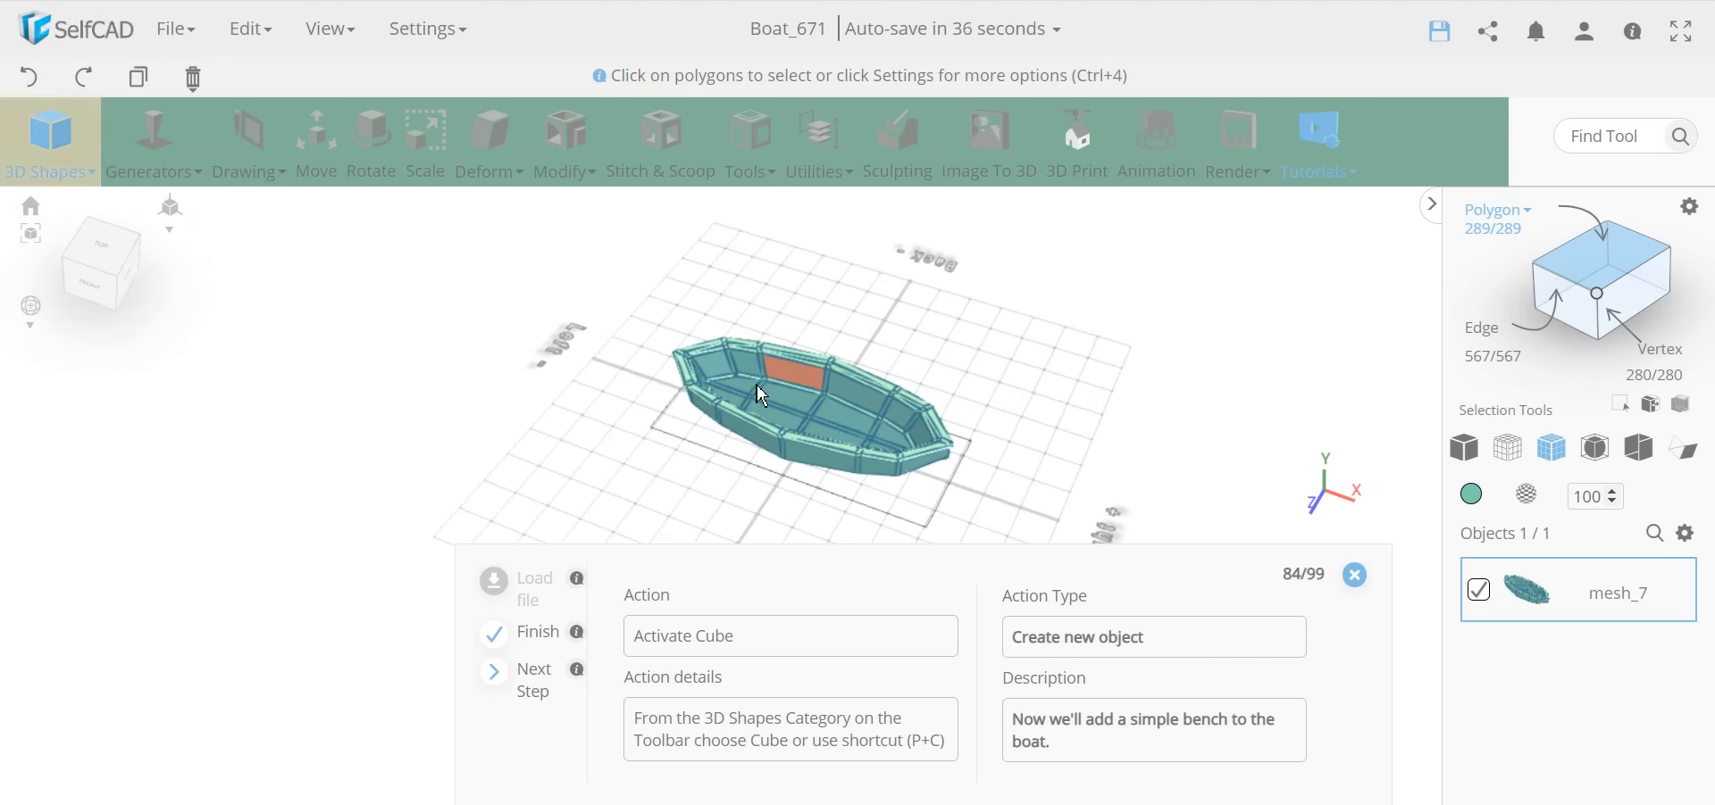
left_click(71, 146)
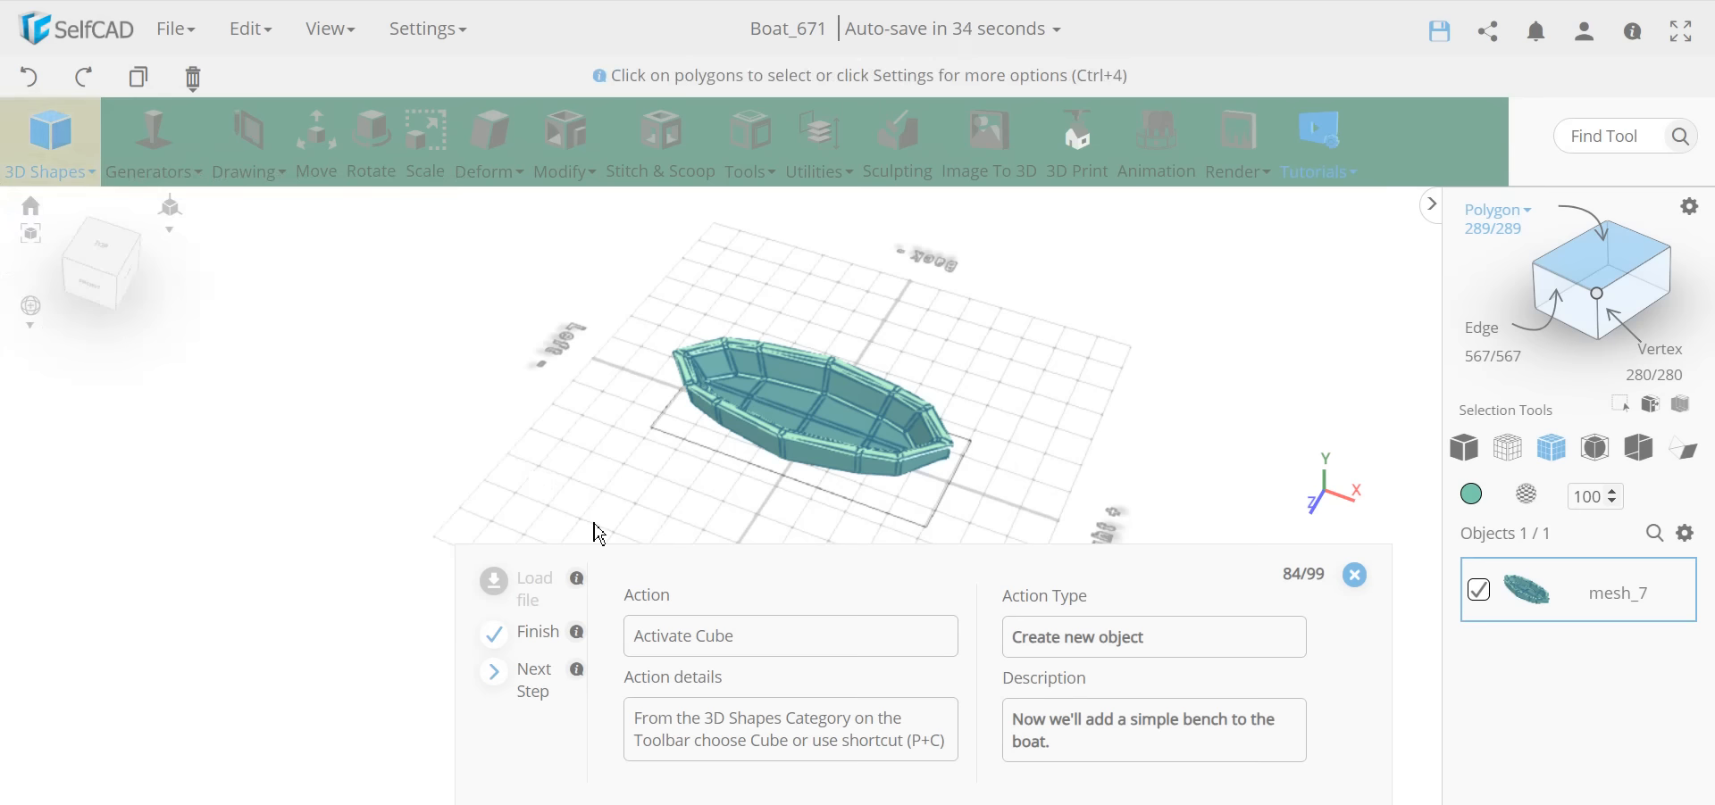
left_click_drag(601, 527, 628, 501)
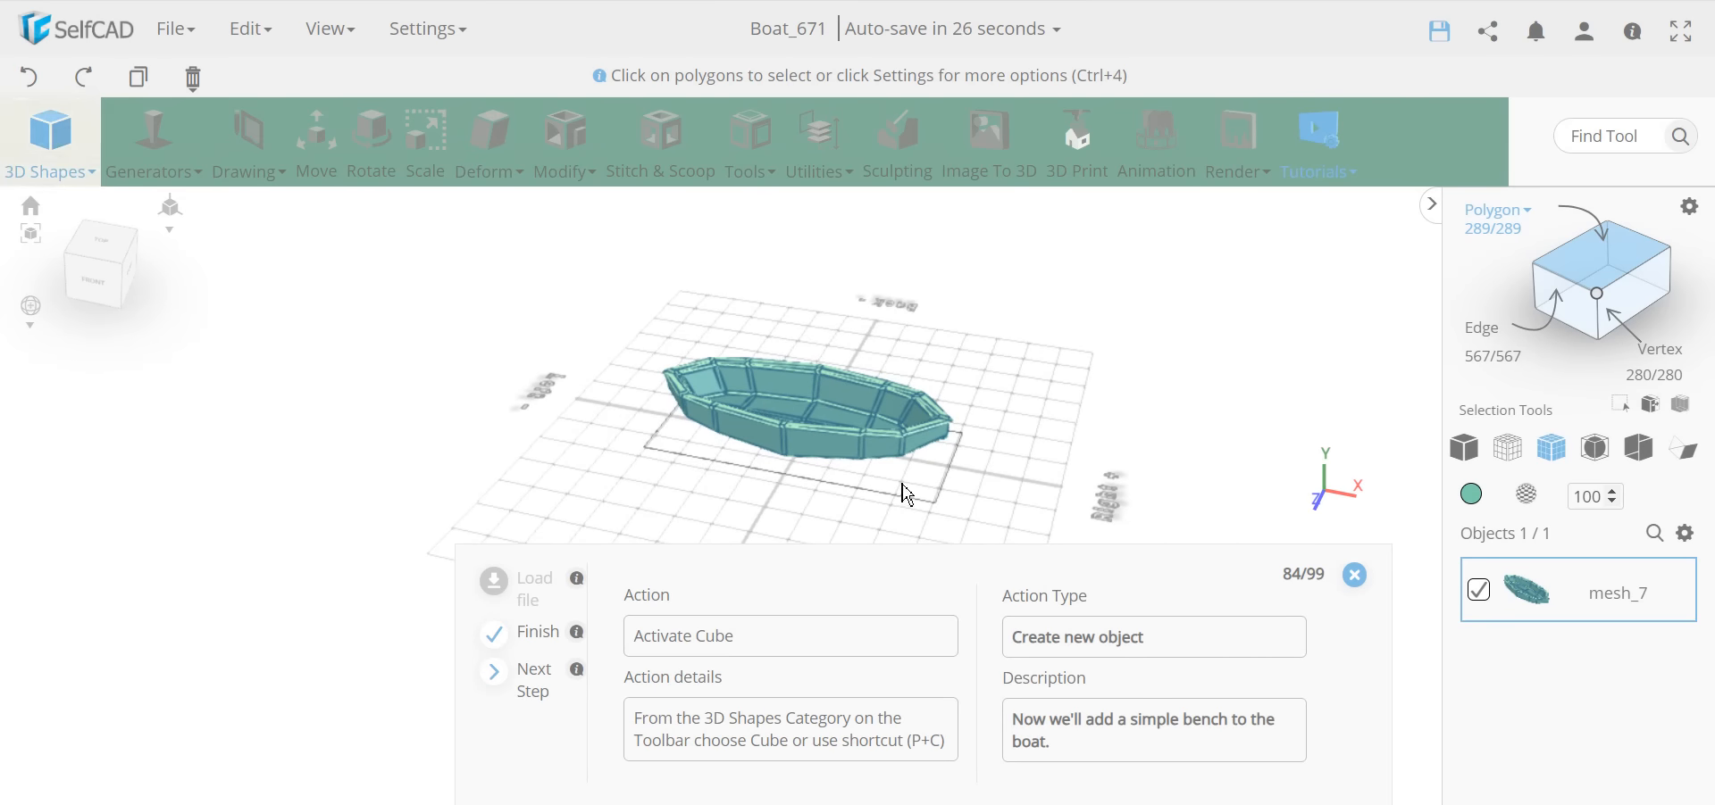
scroll(893, 489, "up", 5)
mouse_move(790, 487)
left_mouse_down()
mouse_move(578, 452)
mouse_move(559, 367)
mouse_move(635, 478)
mouse_move(773, 501)
left_mouse_up()
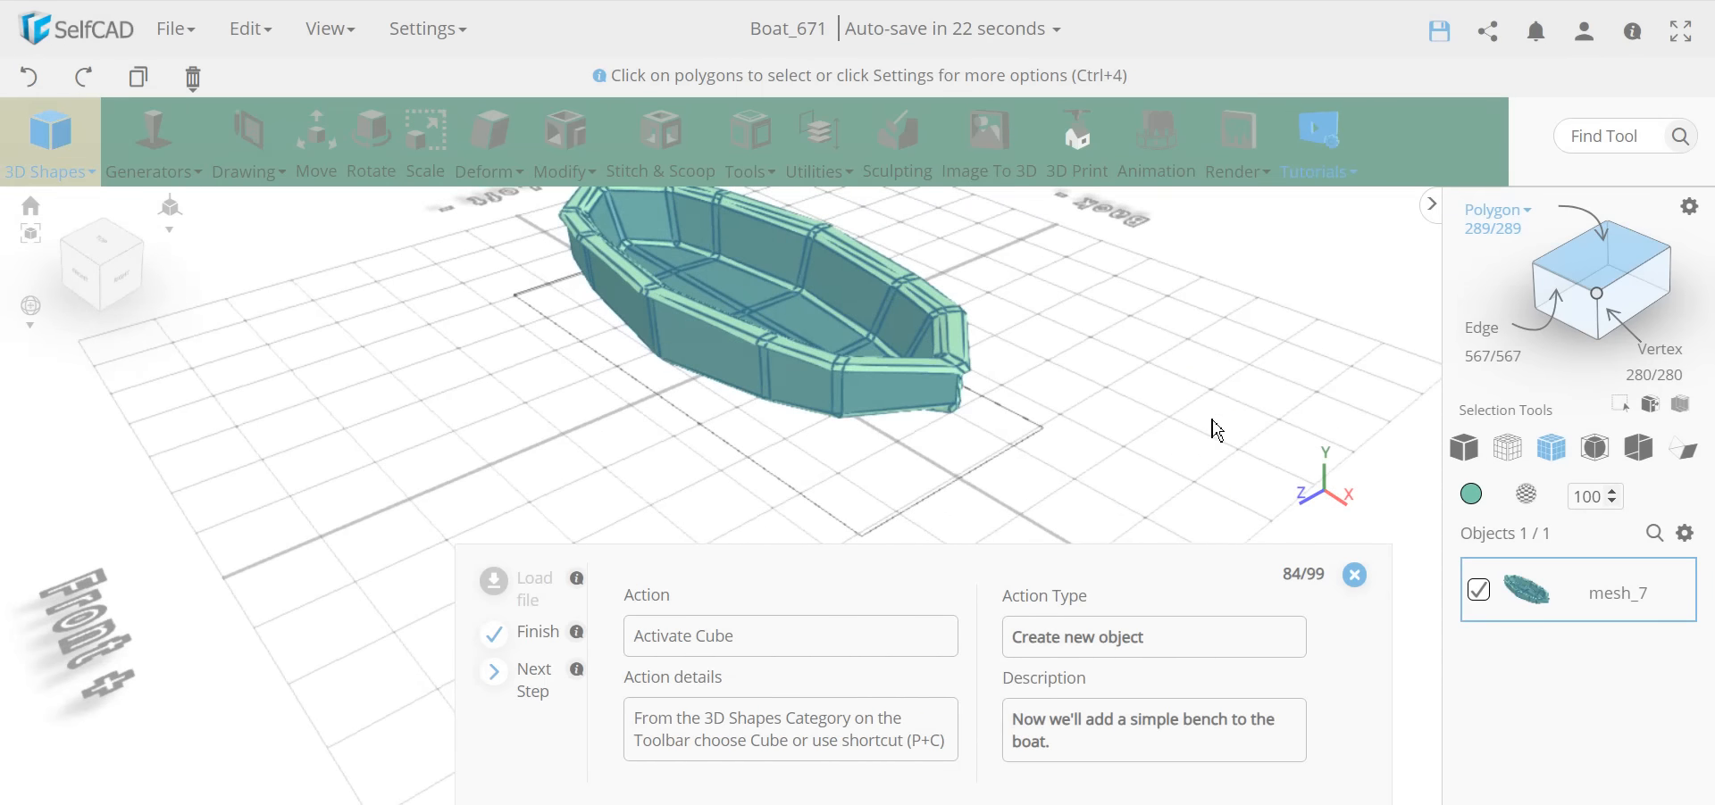
left_click_drag(1023, 457, 1123, 513)
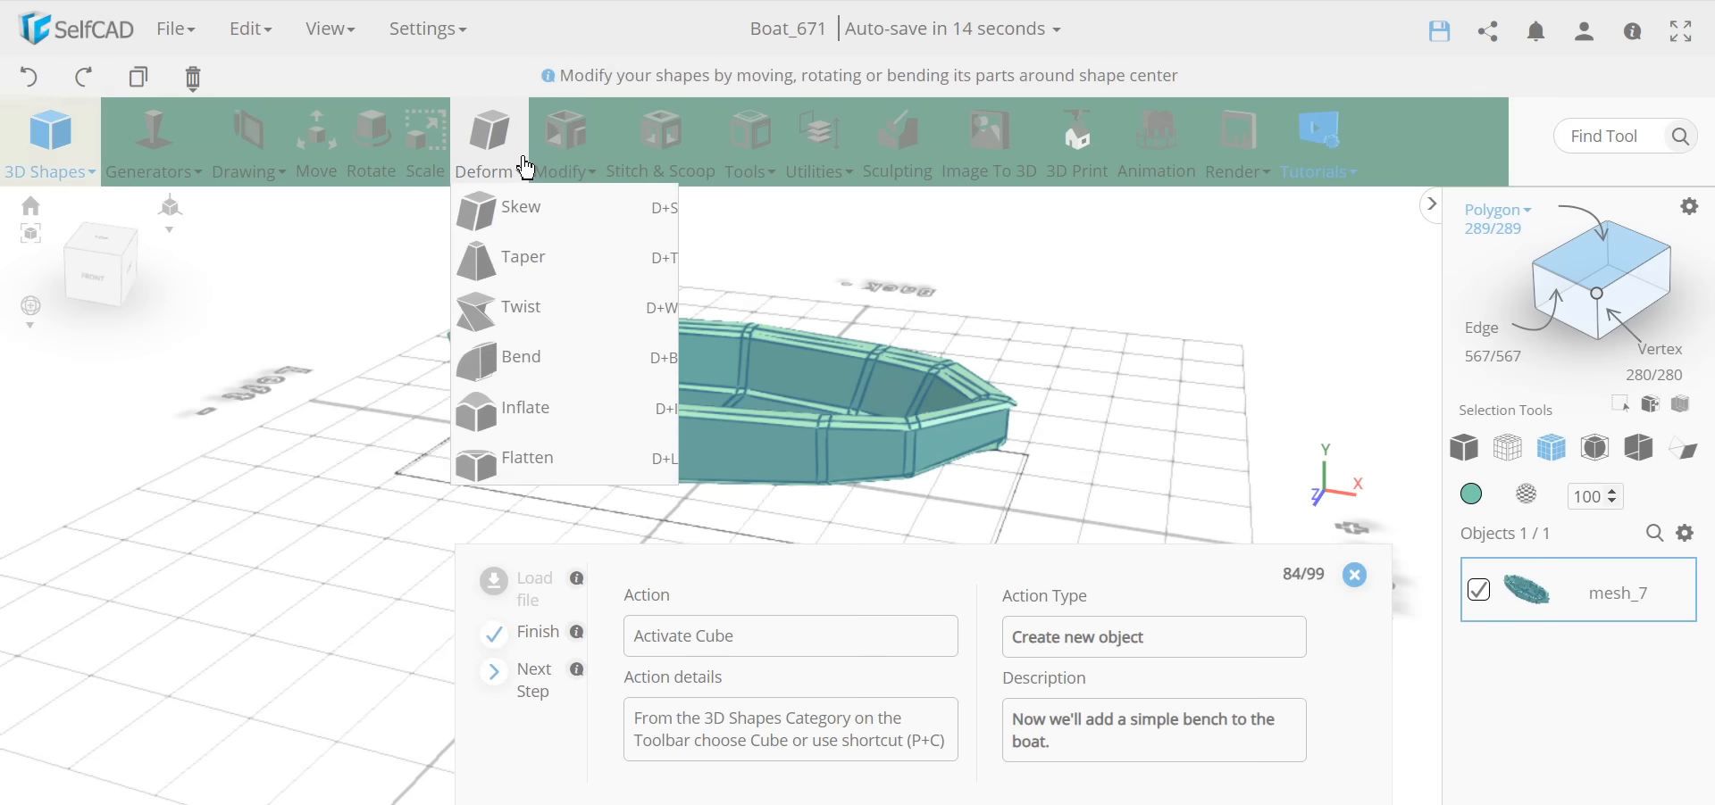
mouse_move(563, 153)
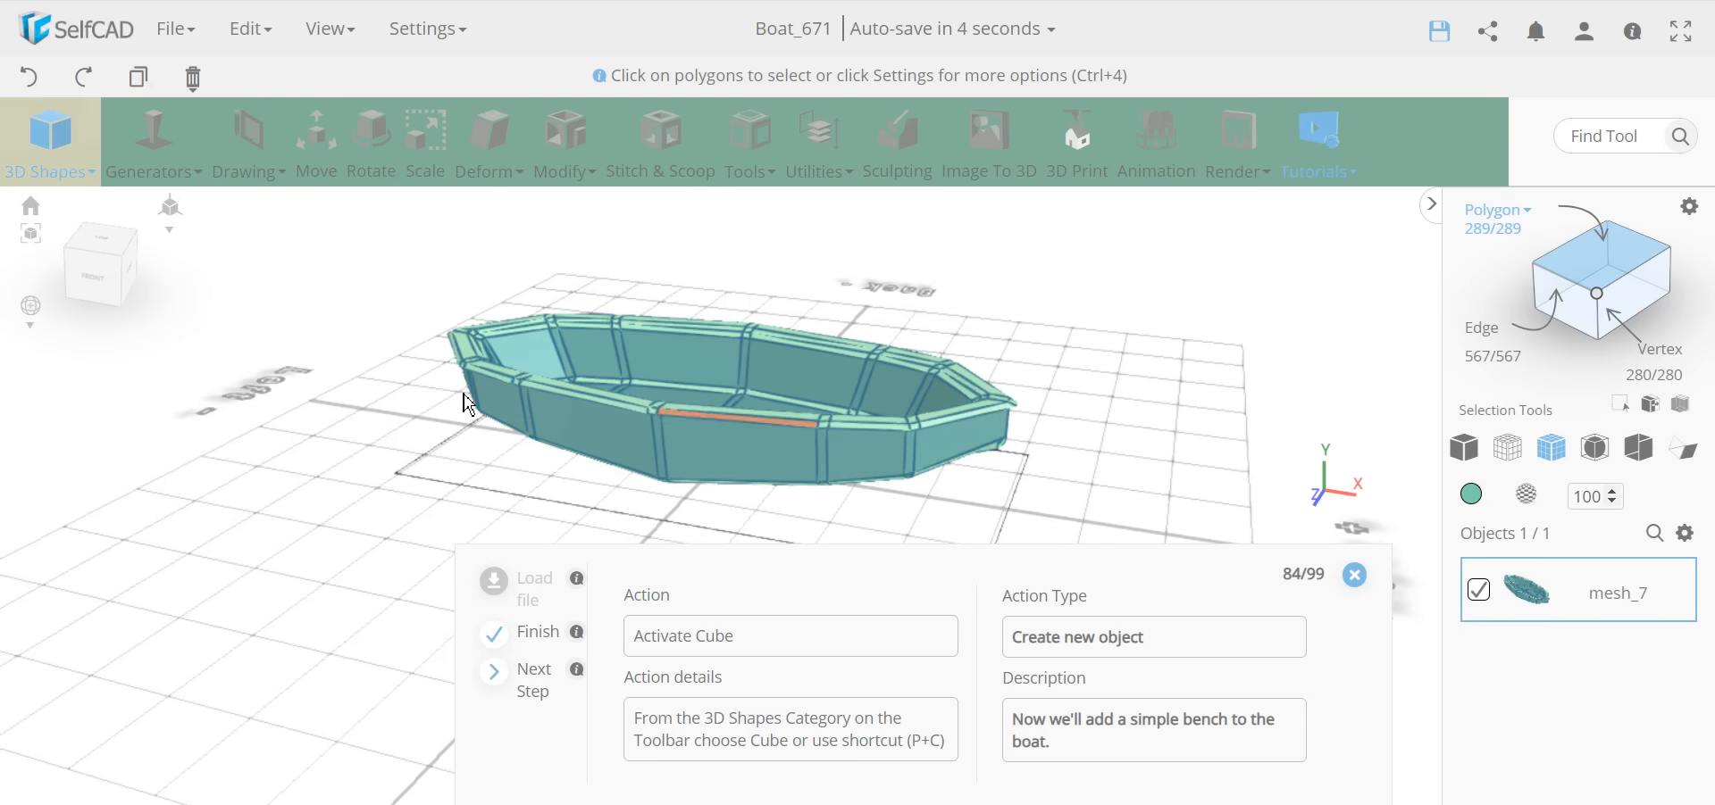
left_click_drag(949, 475, 887, 530)
Step: Start a Cube for the boat's bench with a width of 30 and a height of 4
left_click(50, 134)
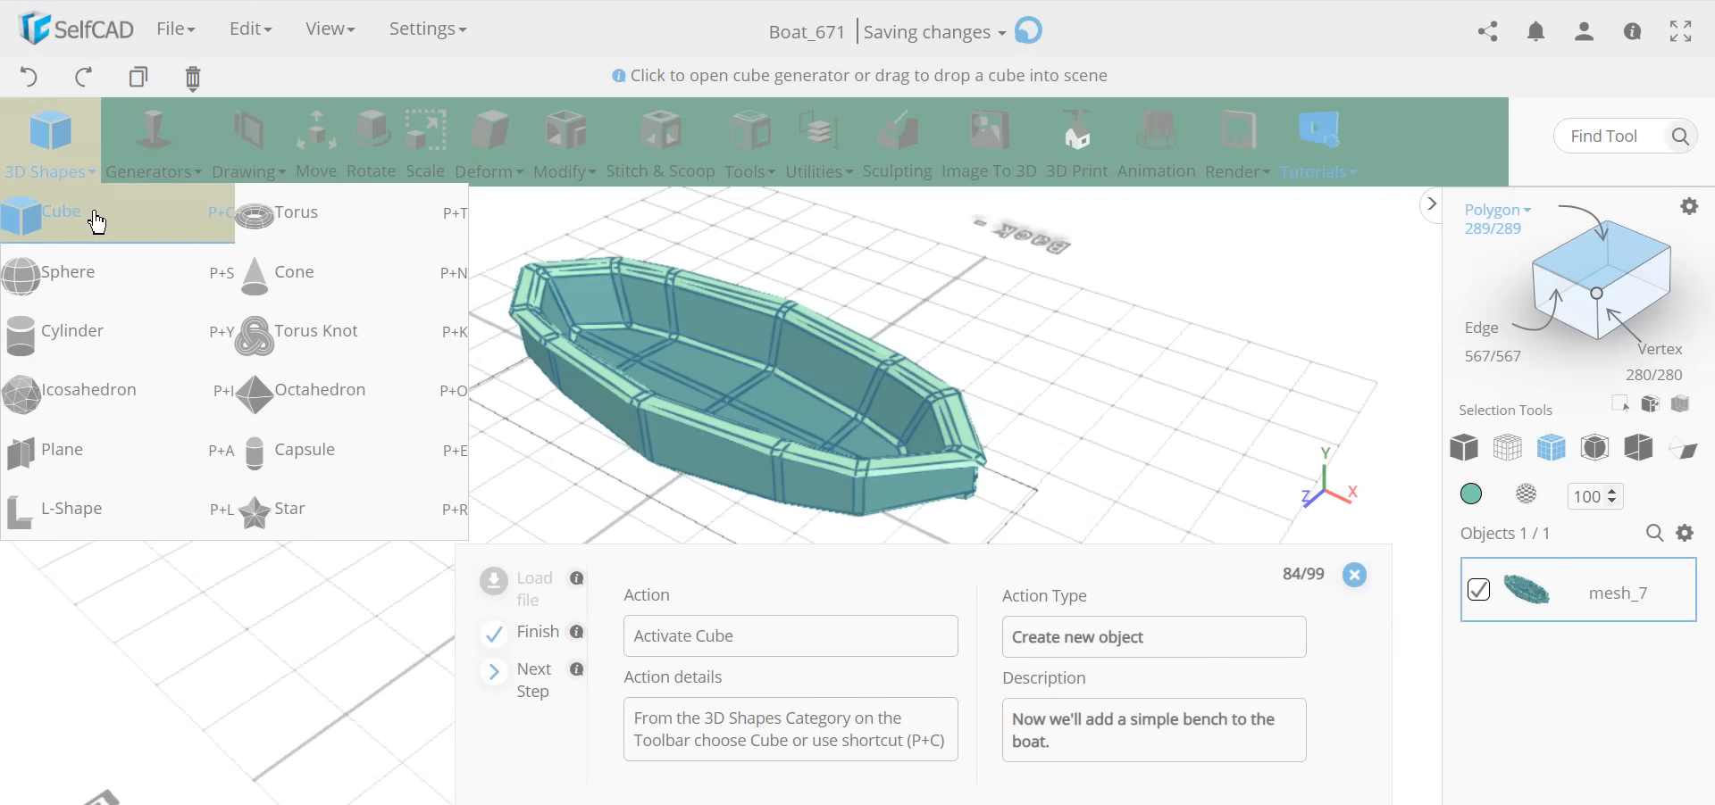
left_click(94, 223)
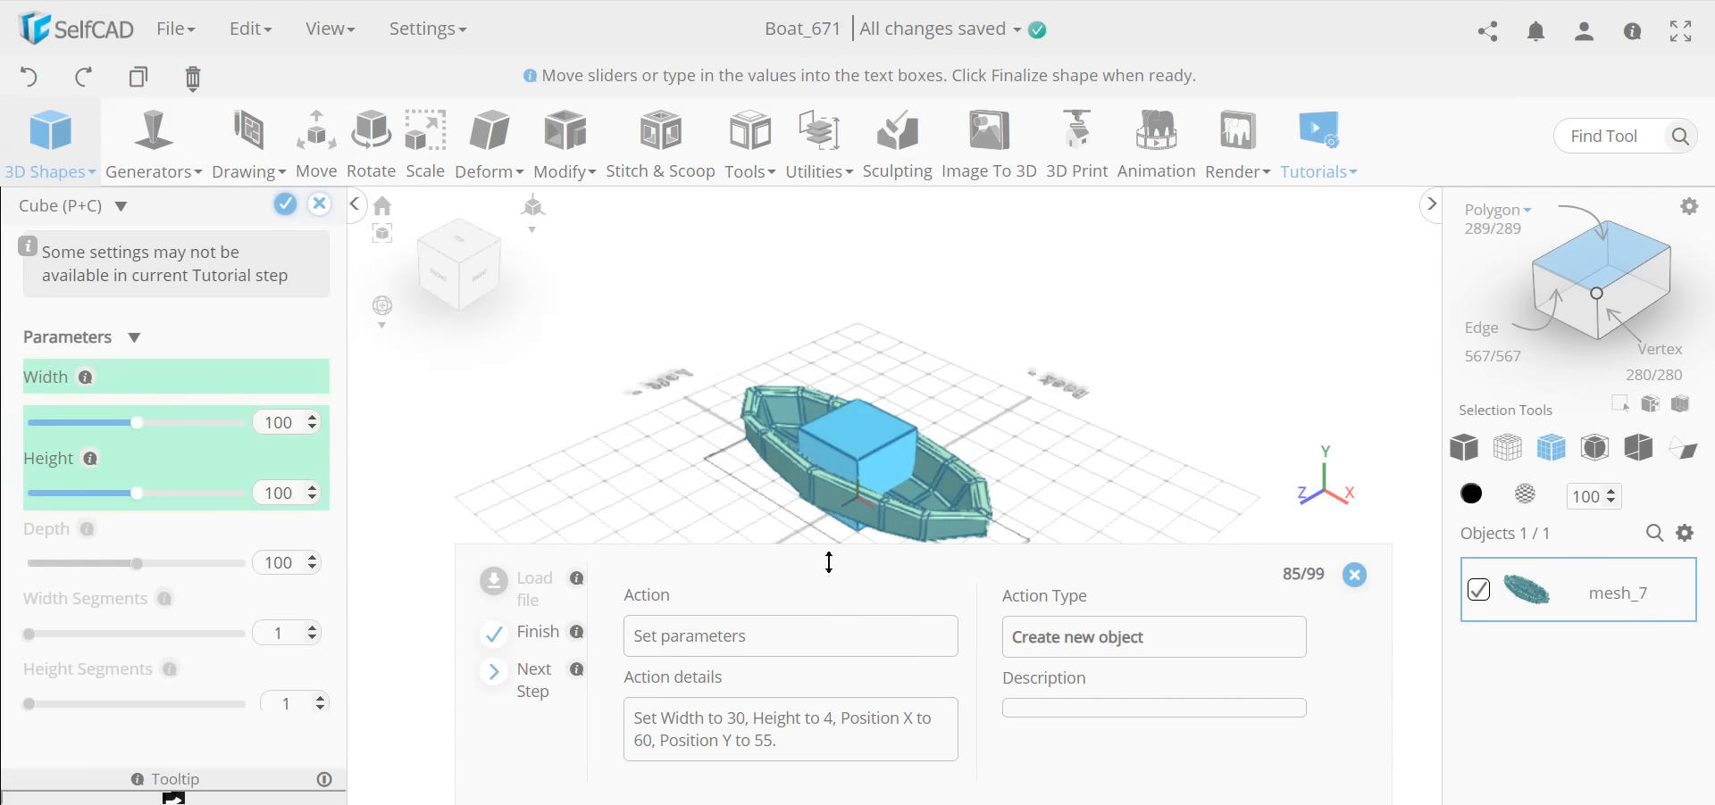
double_click(279, 425)
type("30")
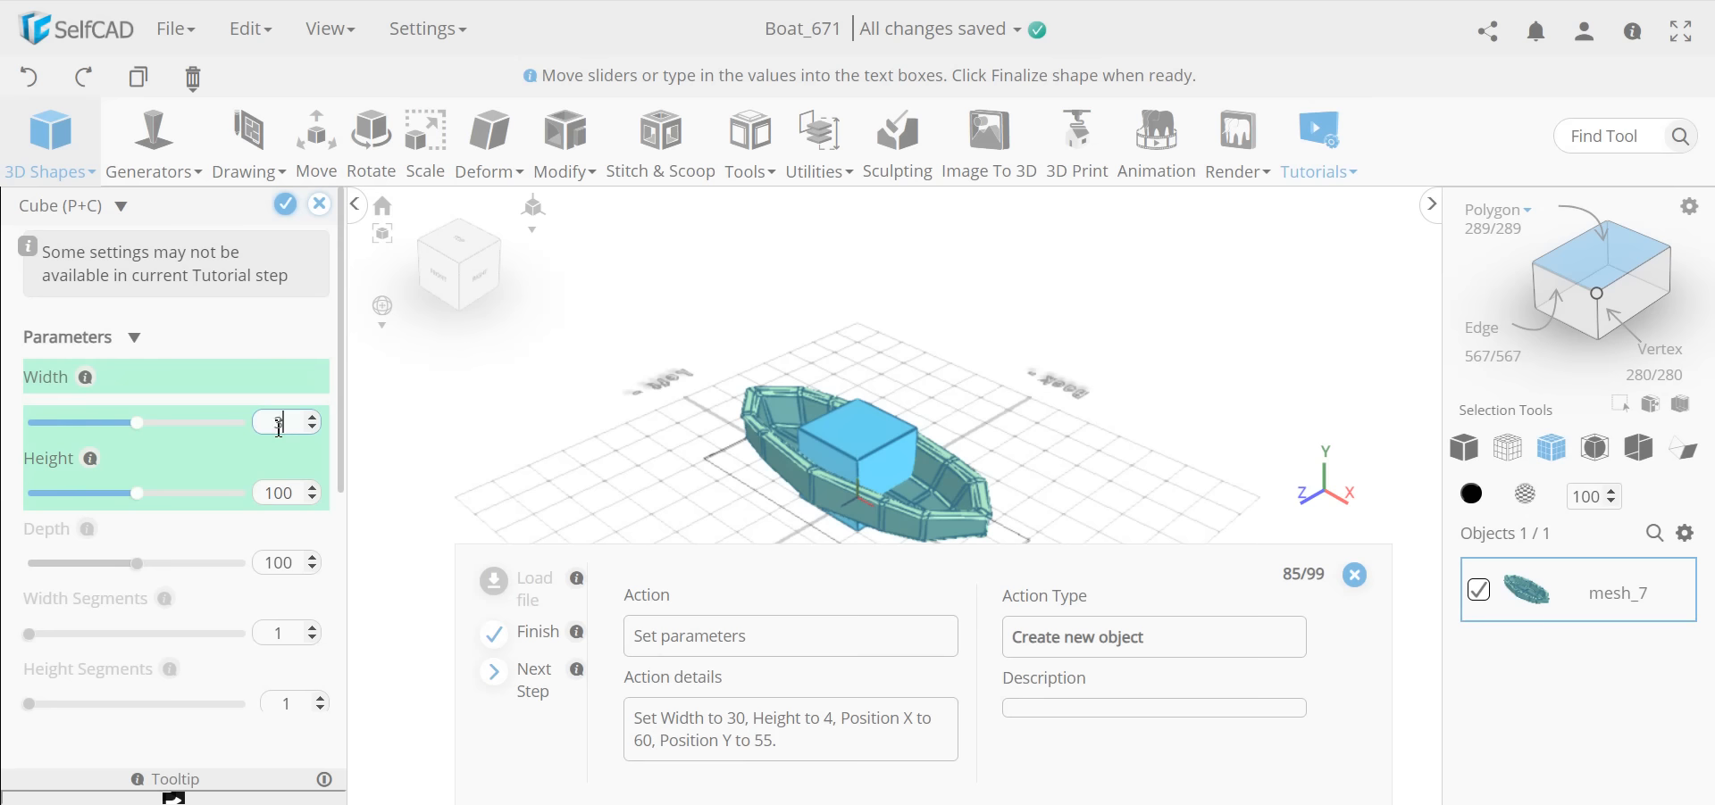
double_click(285, 494)
type("4")
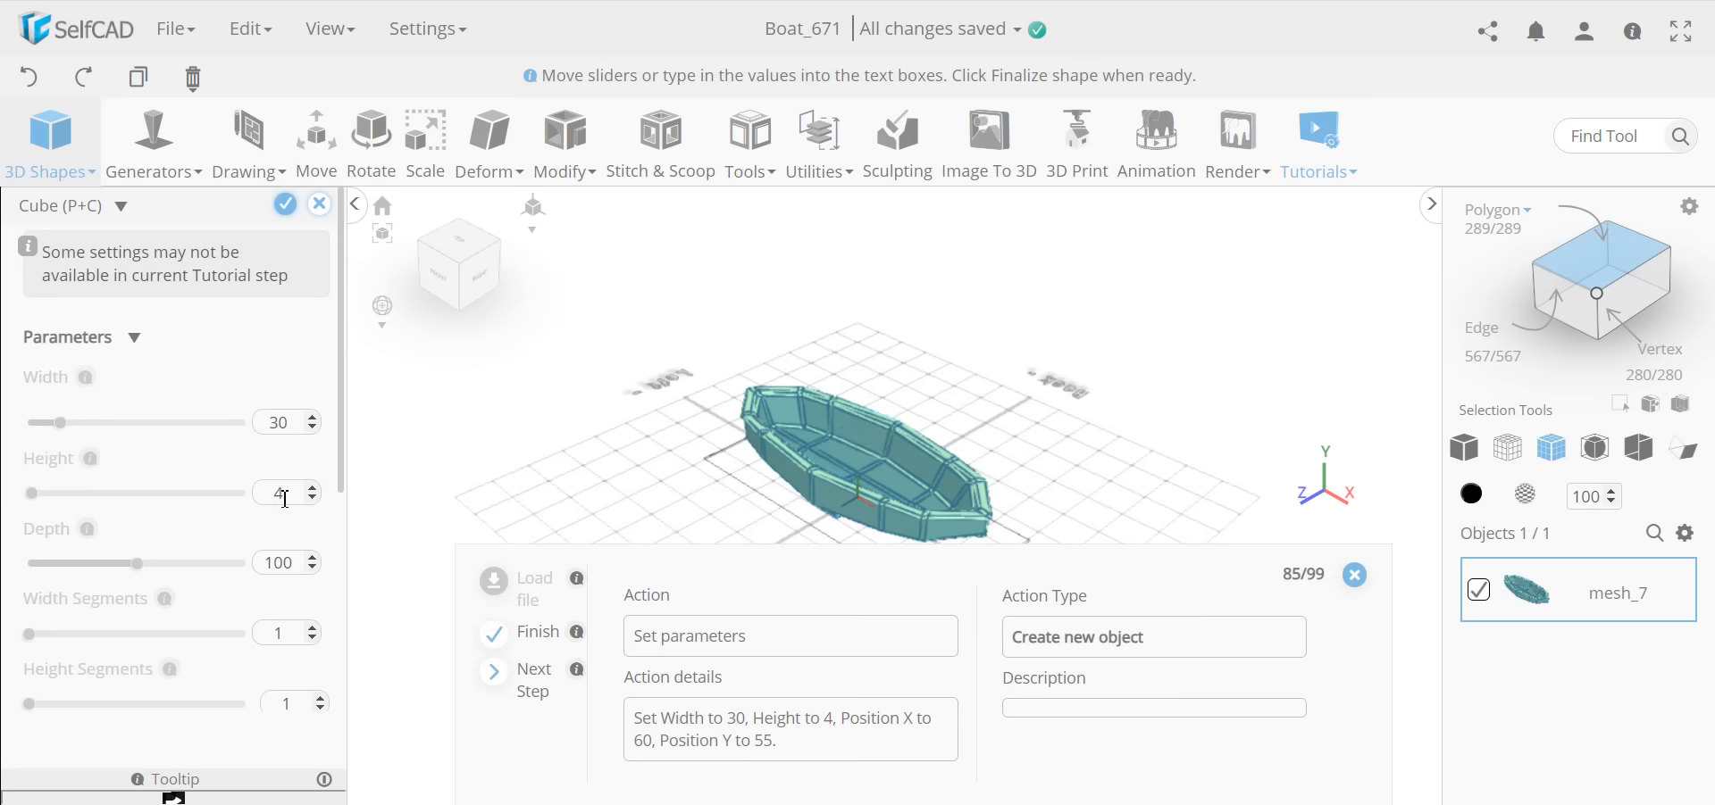
Step: Position the bench cube at X 60 and Y 55 and finalize the shape
scroll(286, 497, "down", 3)
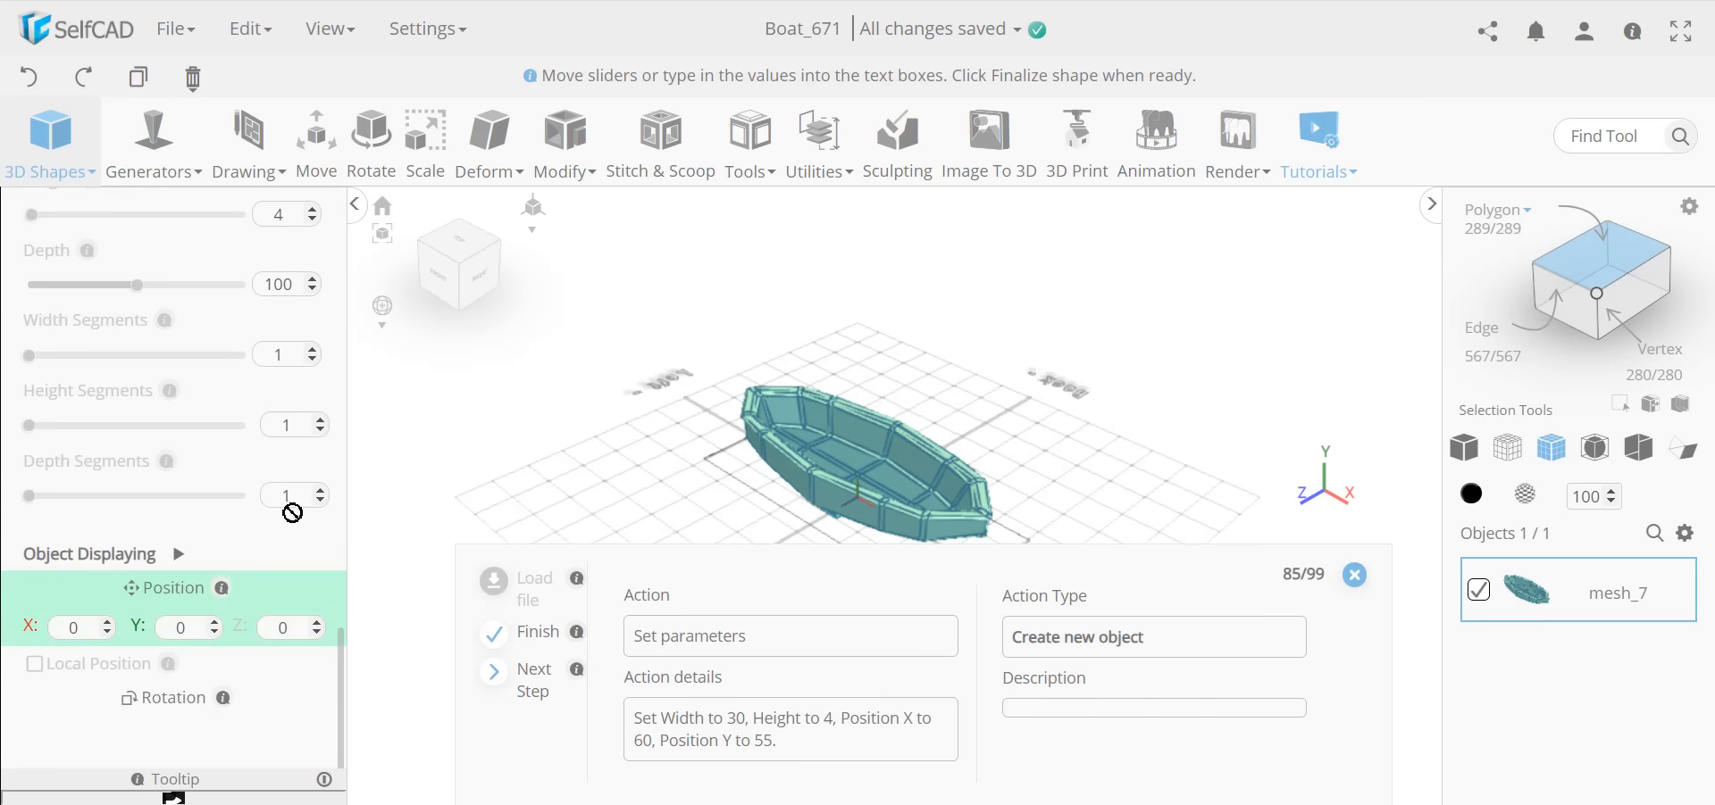
scroll(255, 554, "up", 3)
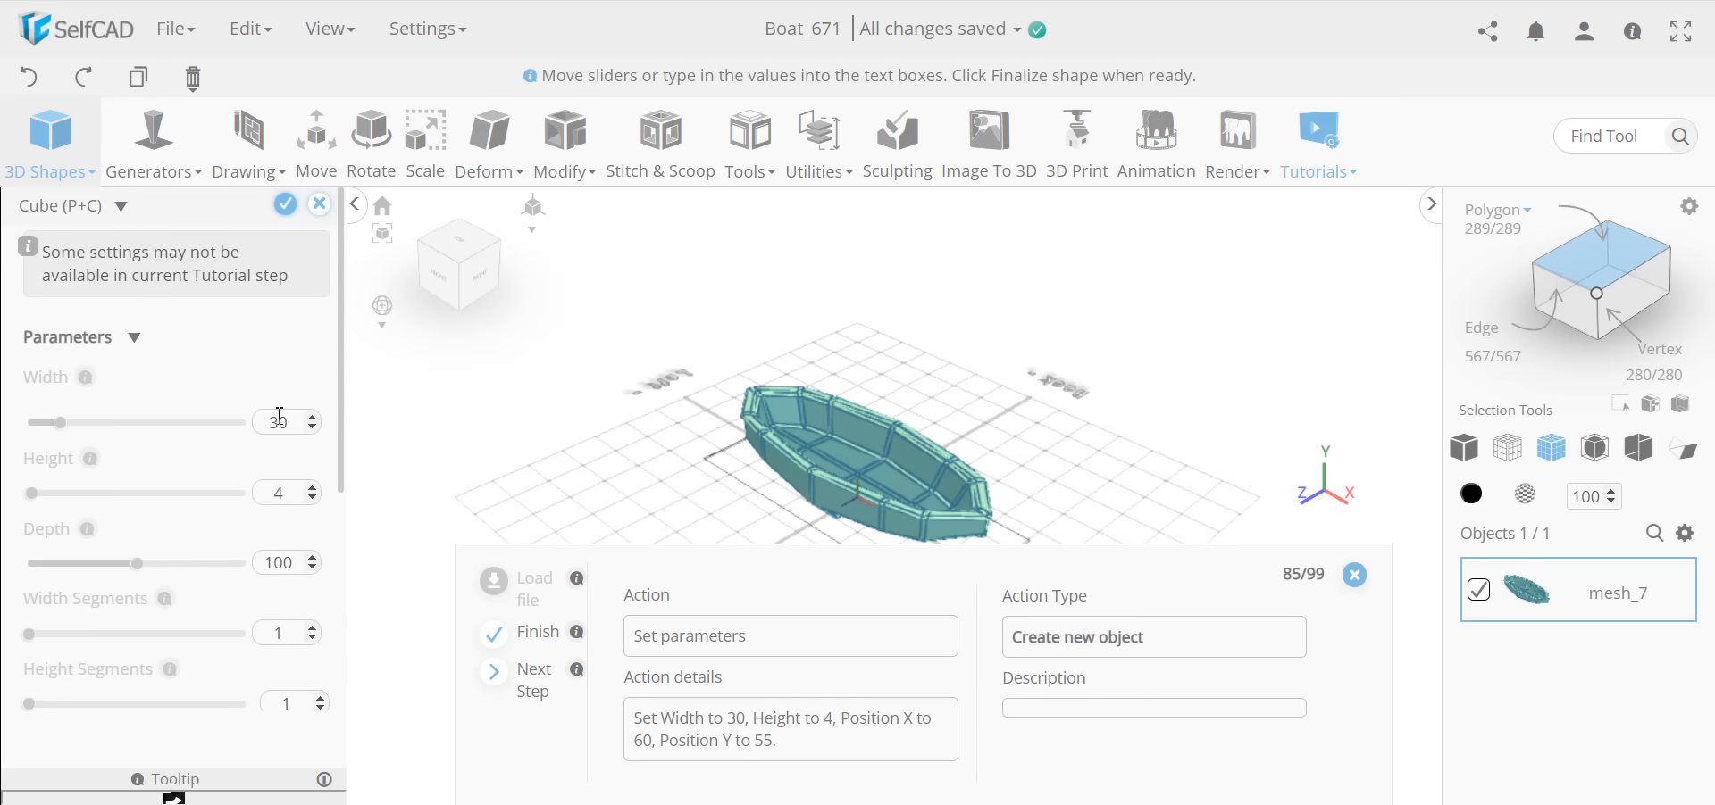
scroll(266, 514, "down", 3)
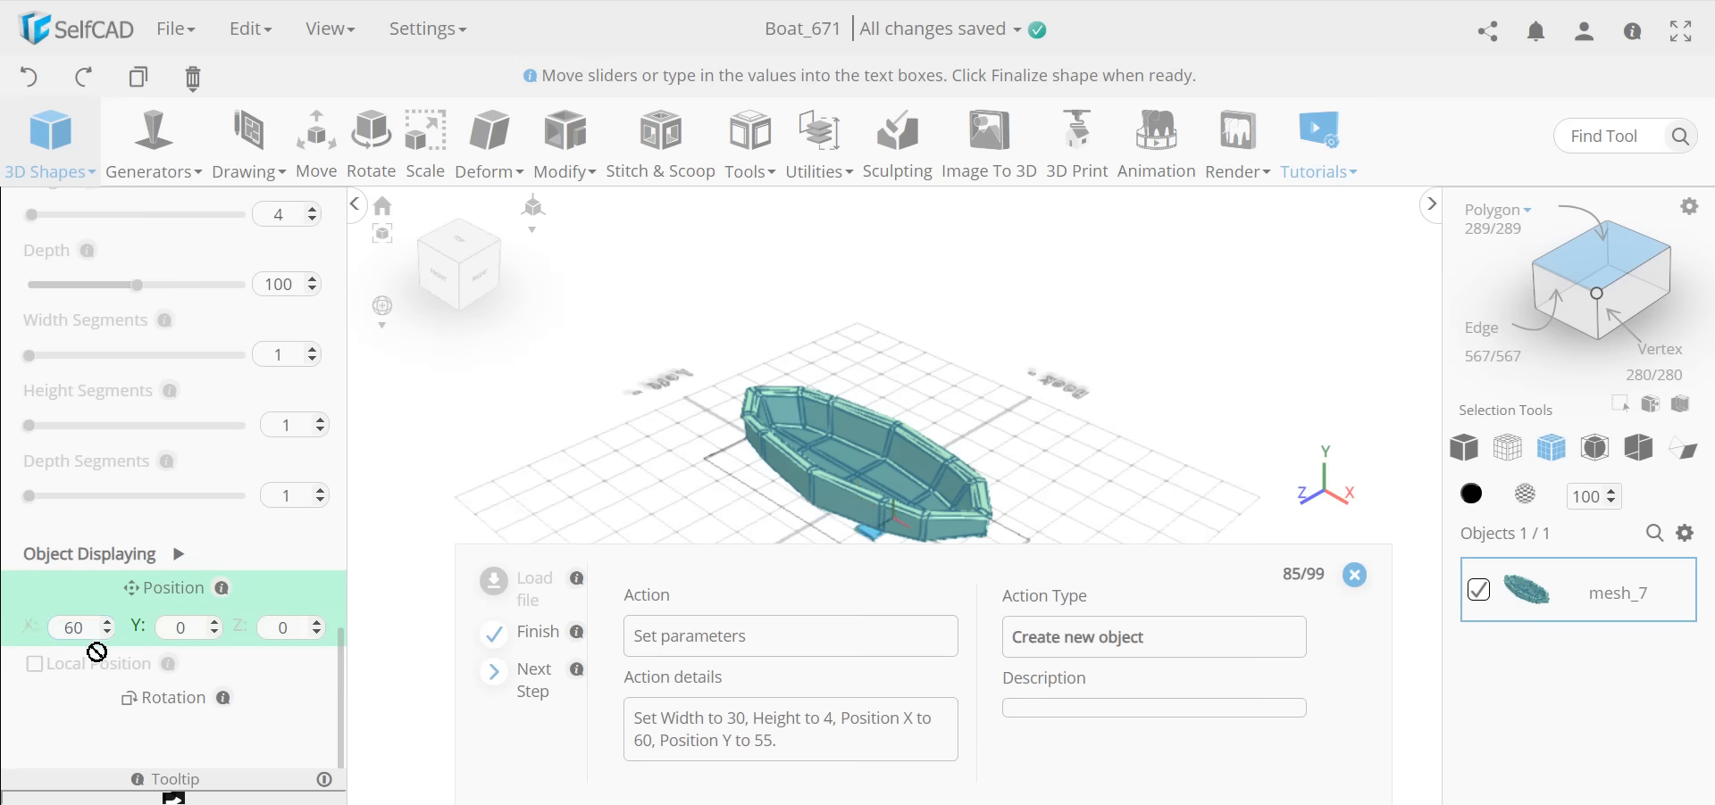
double_click(172, 628)
type("55")
scroll(910, 473, "up", 5)
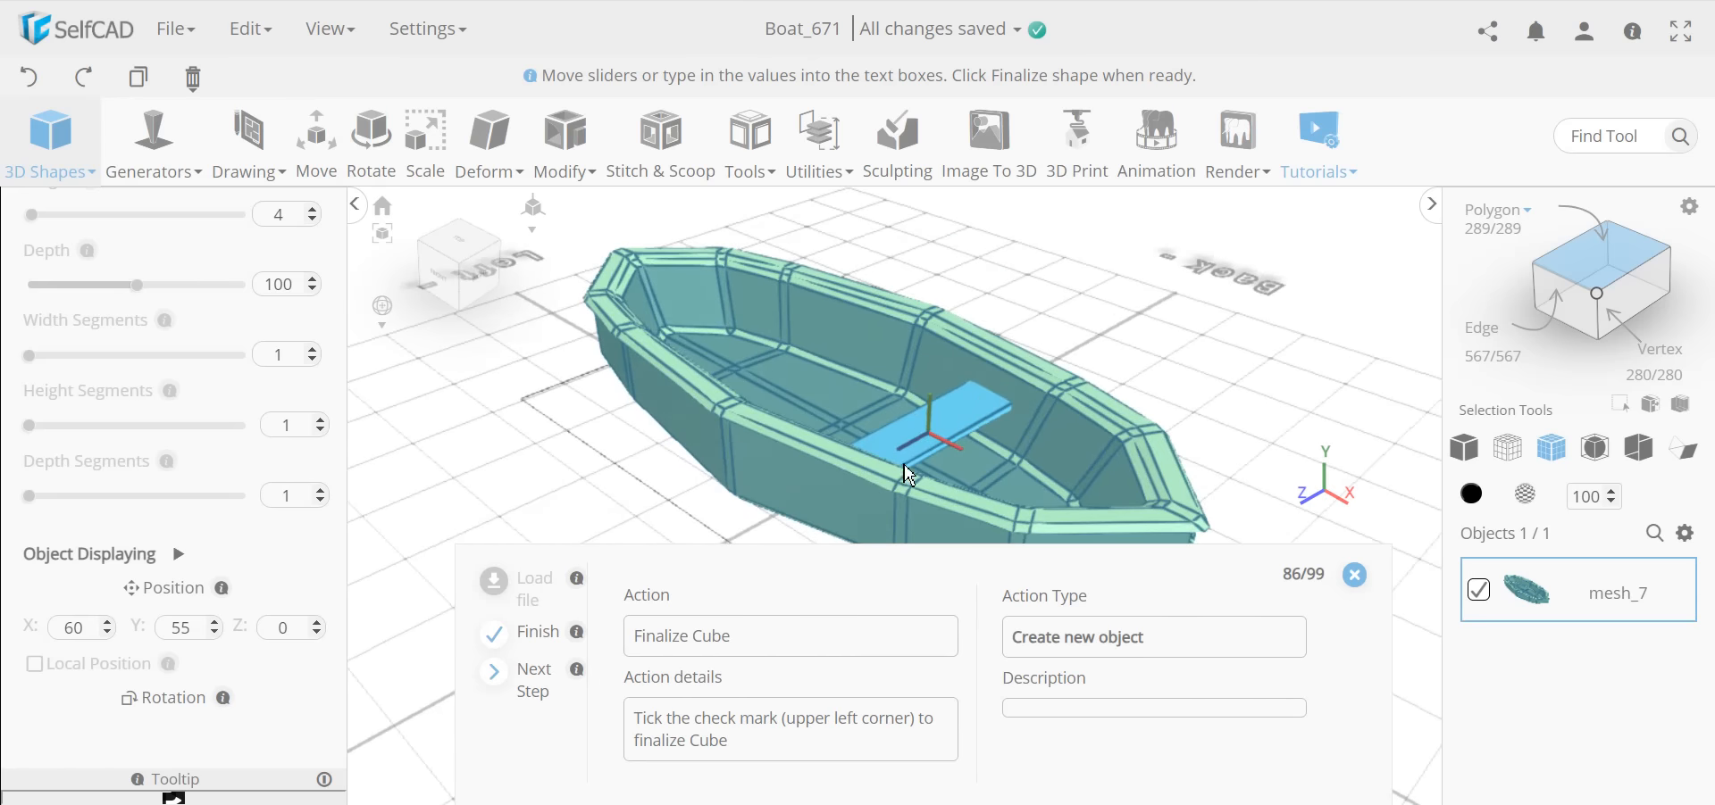
scroll(256, 375, "up", 5)
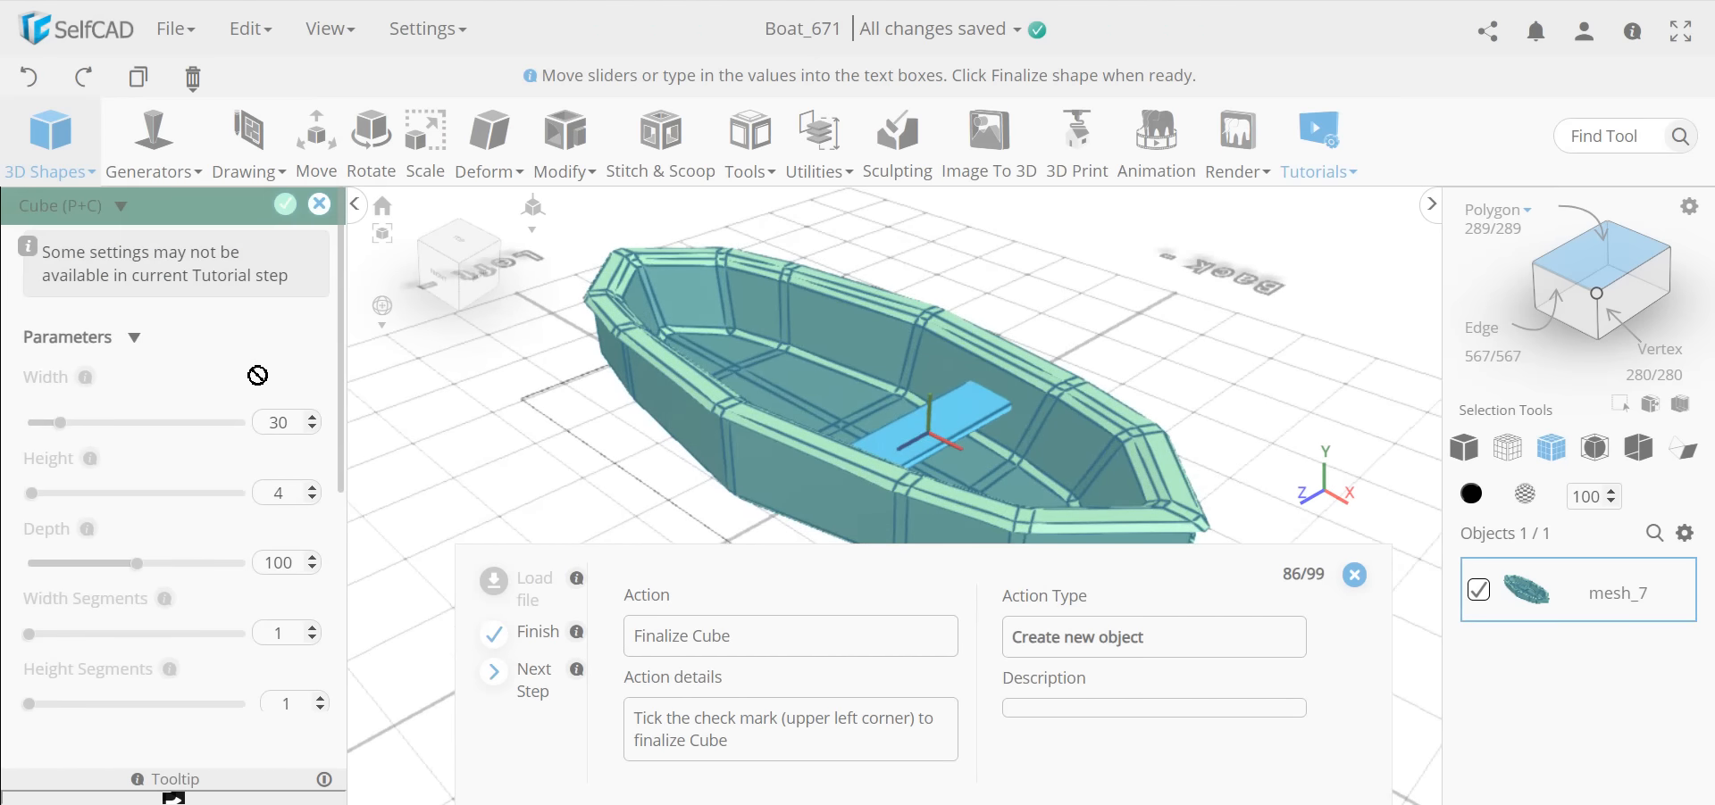
left_click(285, 217)
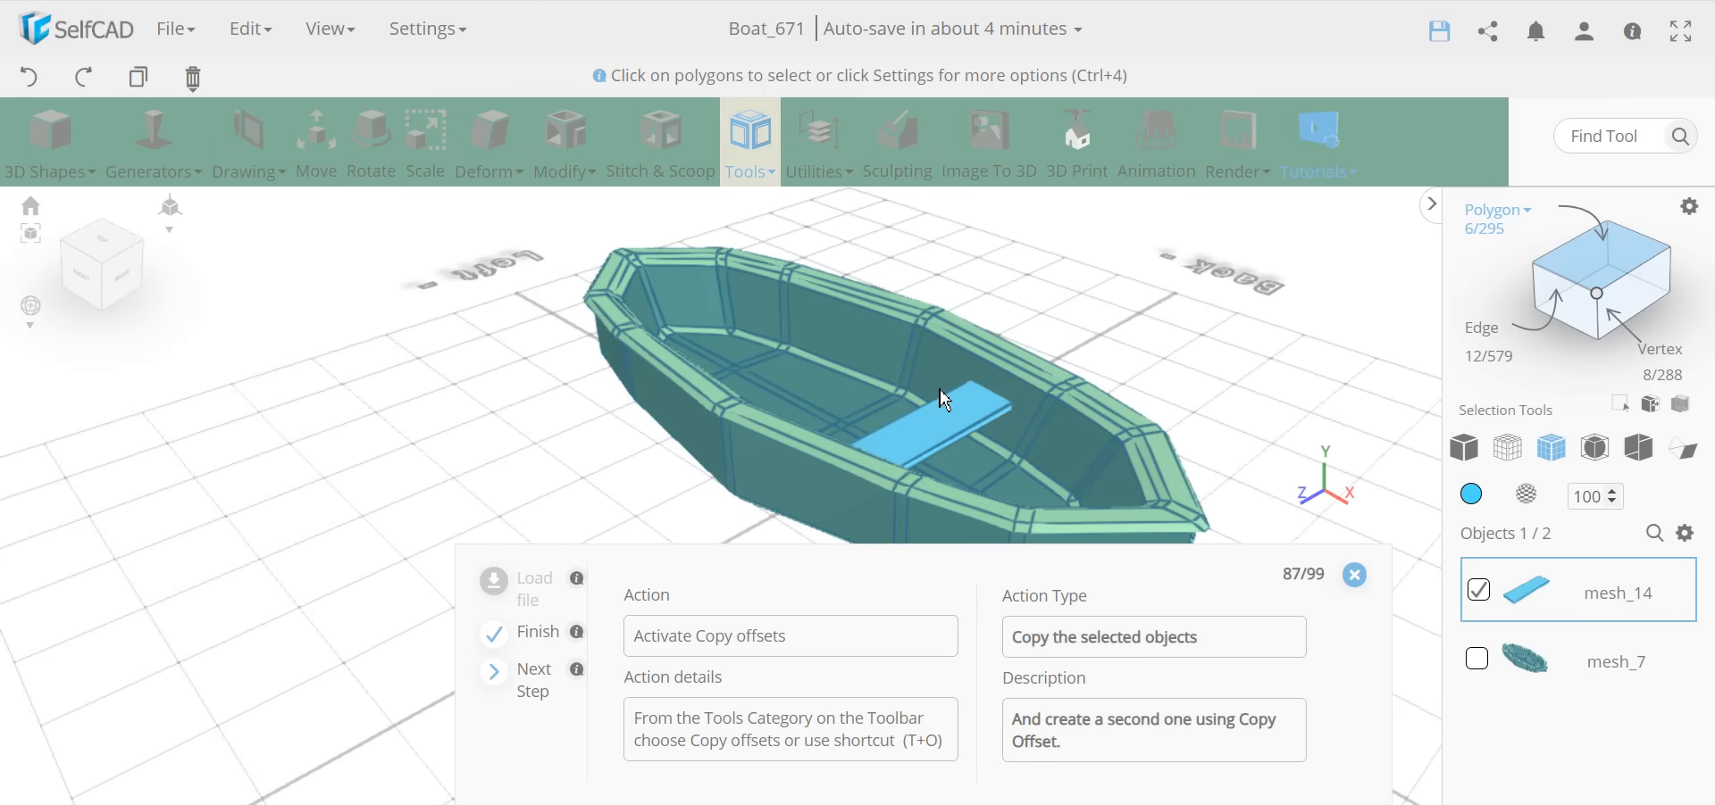
Step: Create one copy of the bench with Copy Offsets at an X position offset of -120, and exit the tool
left_click_drag(473, 483, 957, 465)
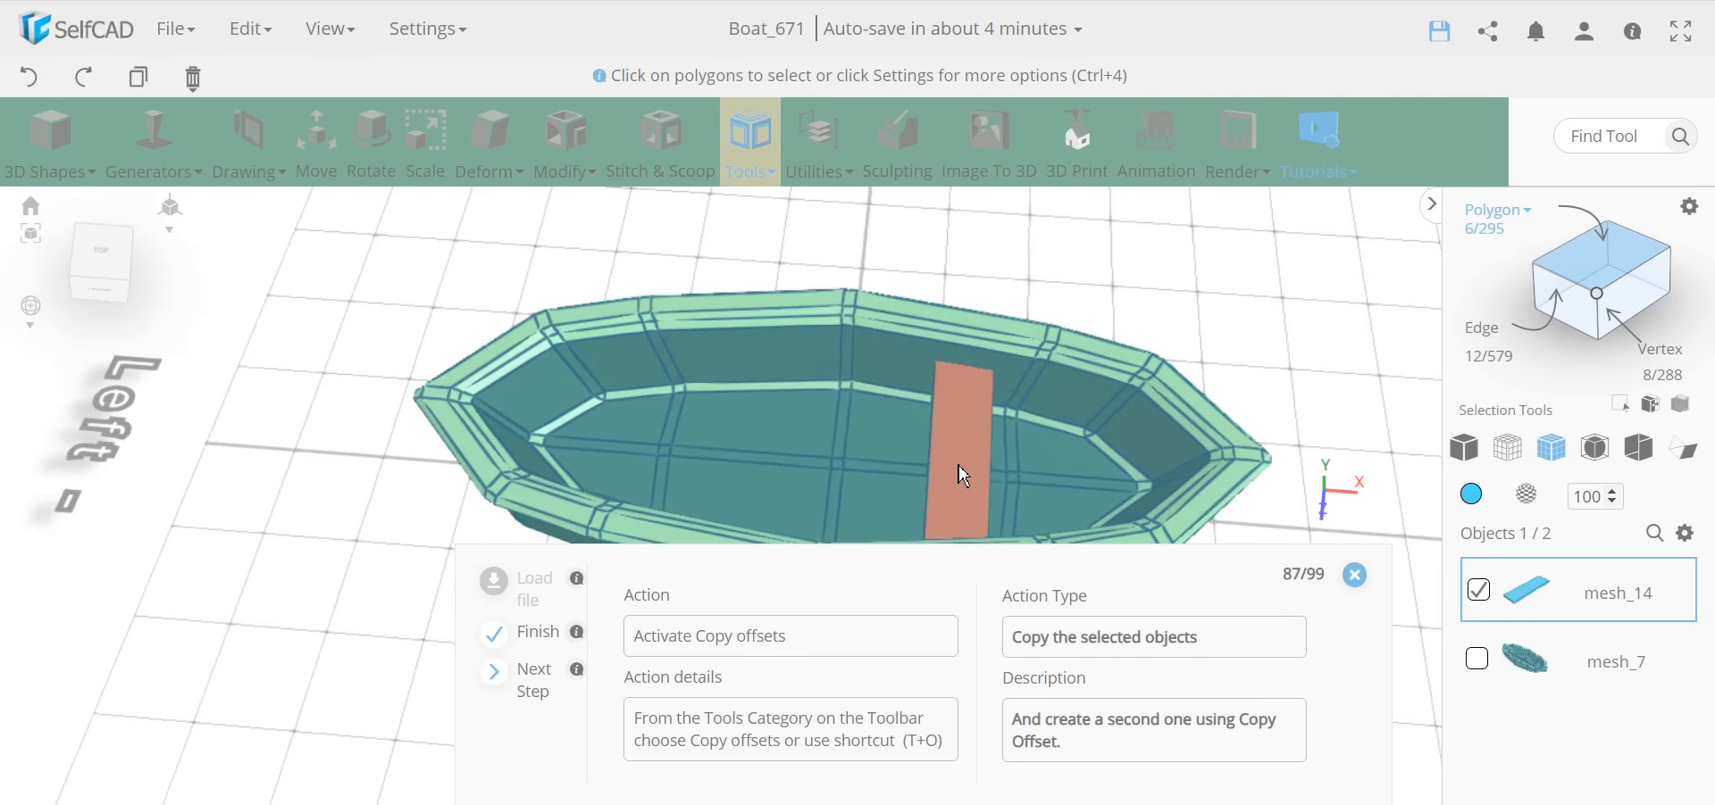
left_click(750, 148)
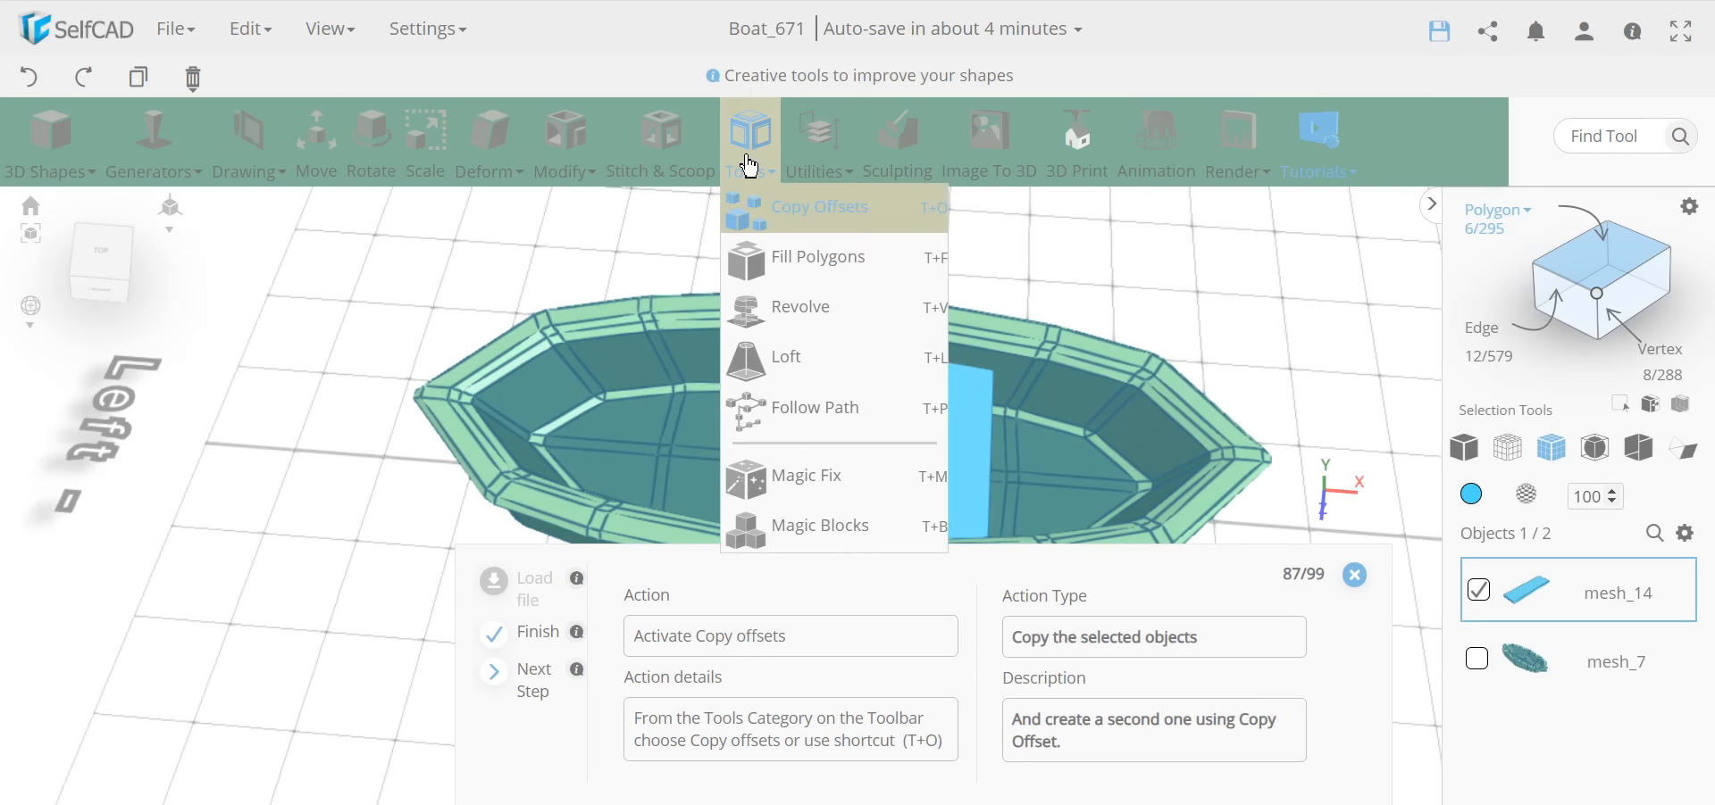
left_click(784, 208)
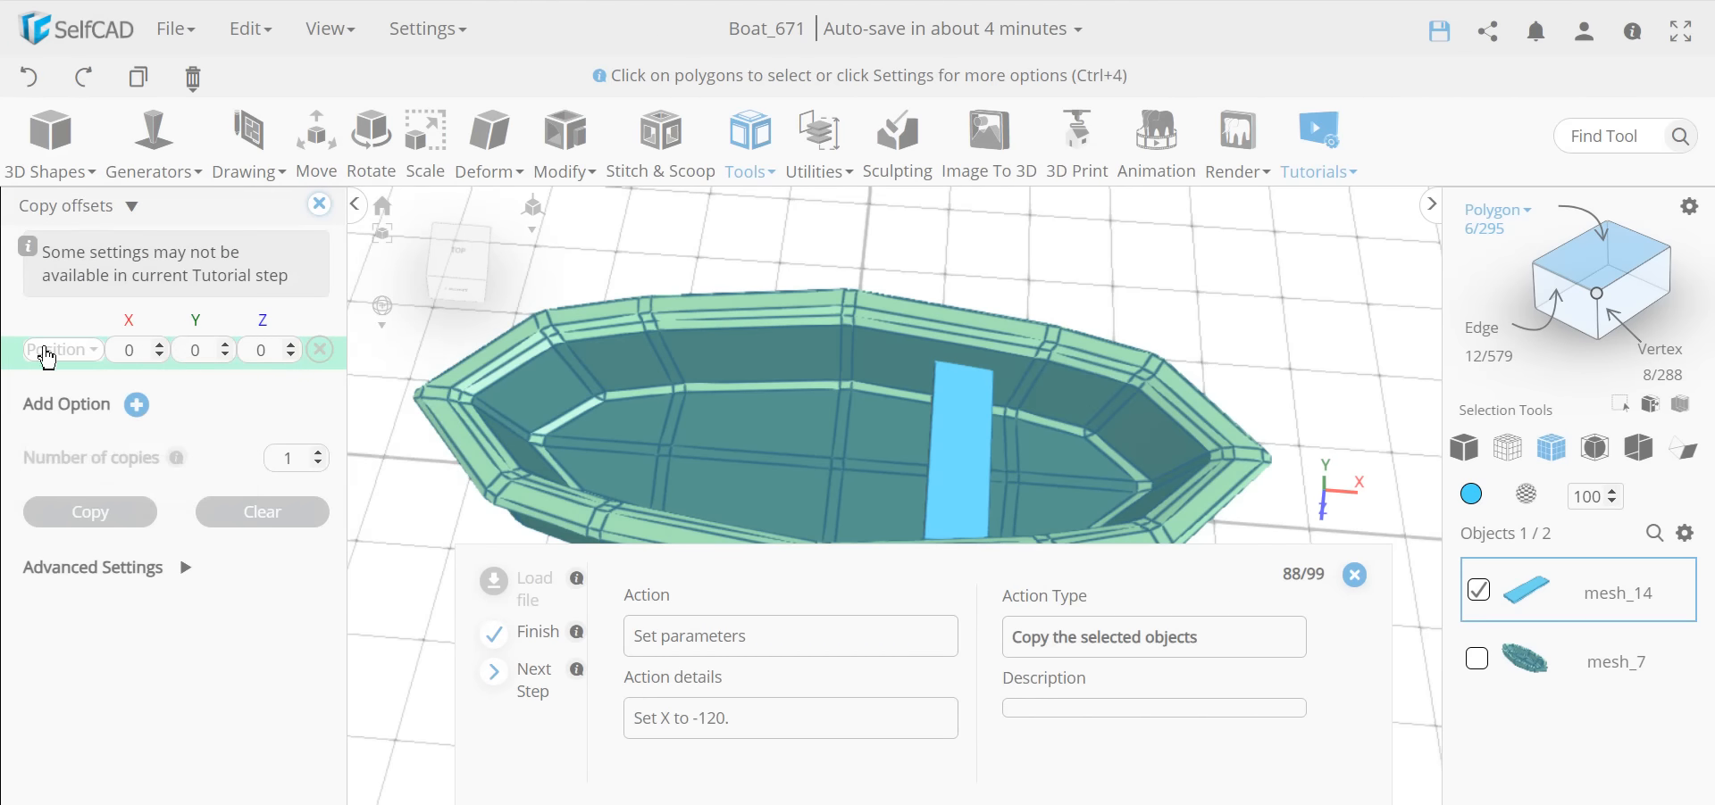
left_click(144, 351)
type("-120")
key("Return")
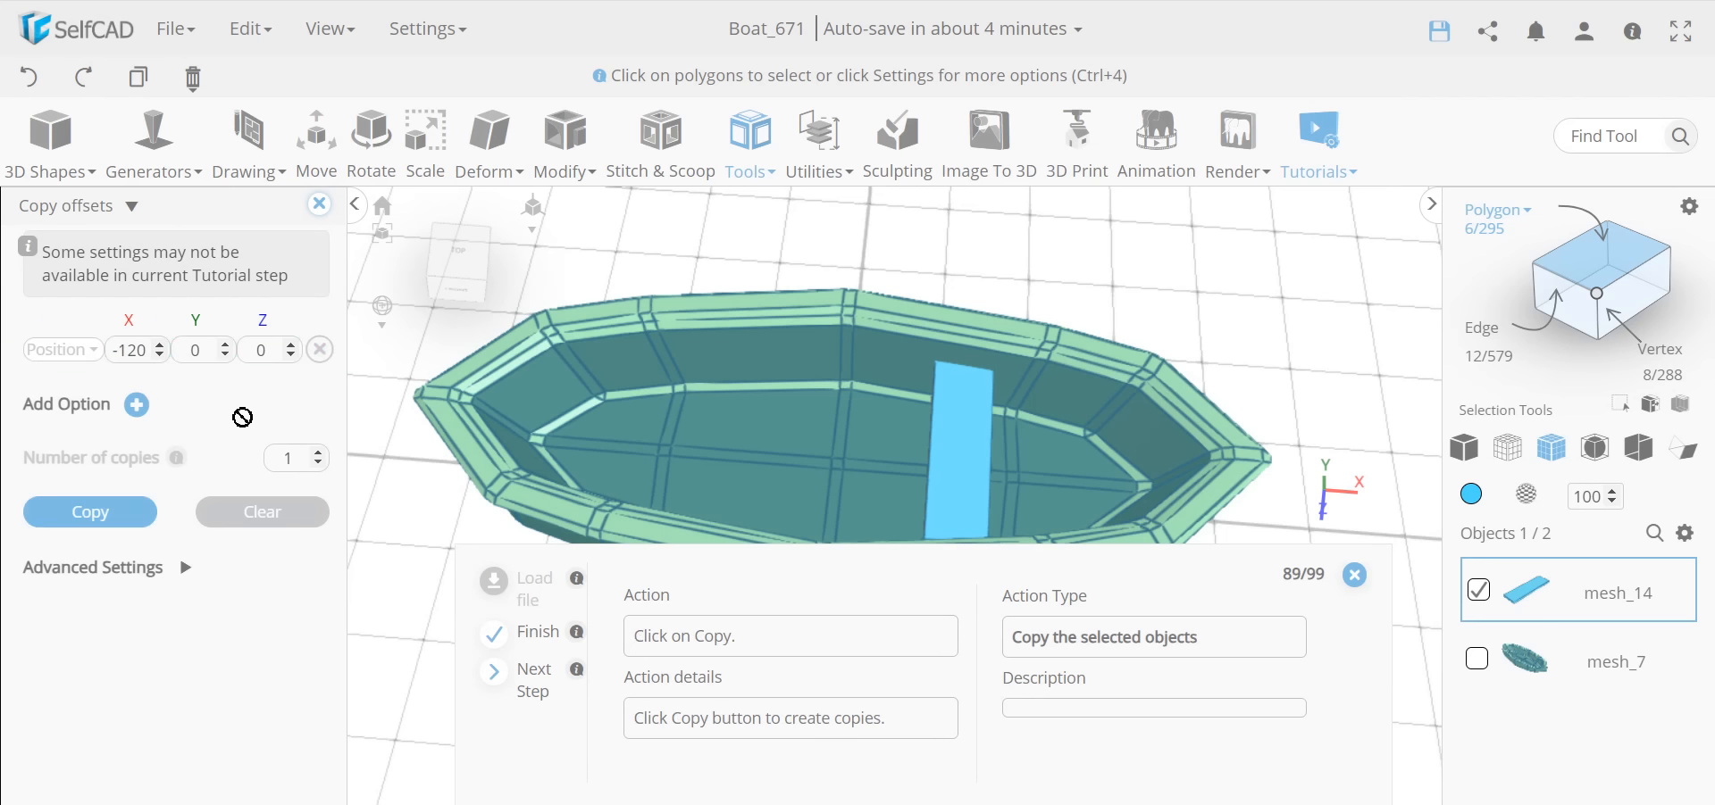
left_click(89, 513)
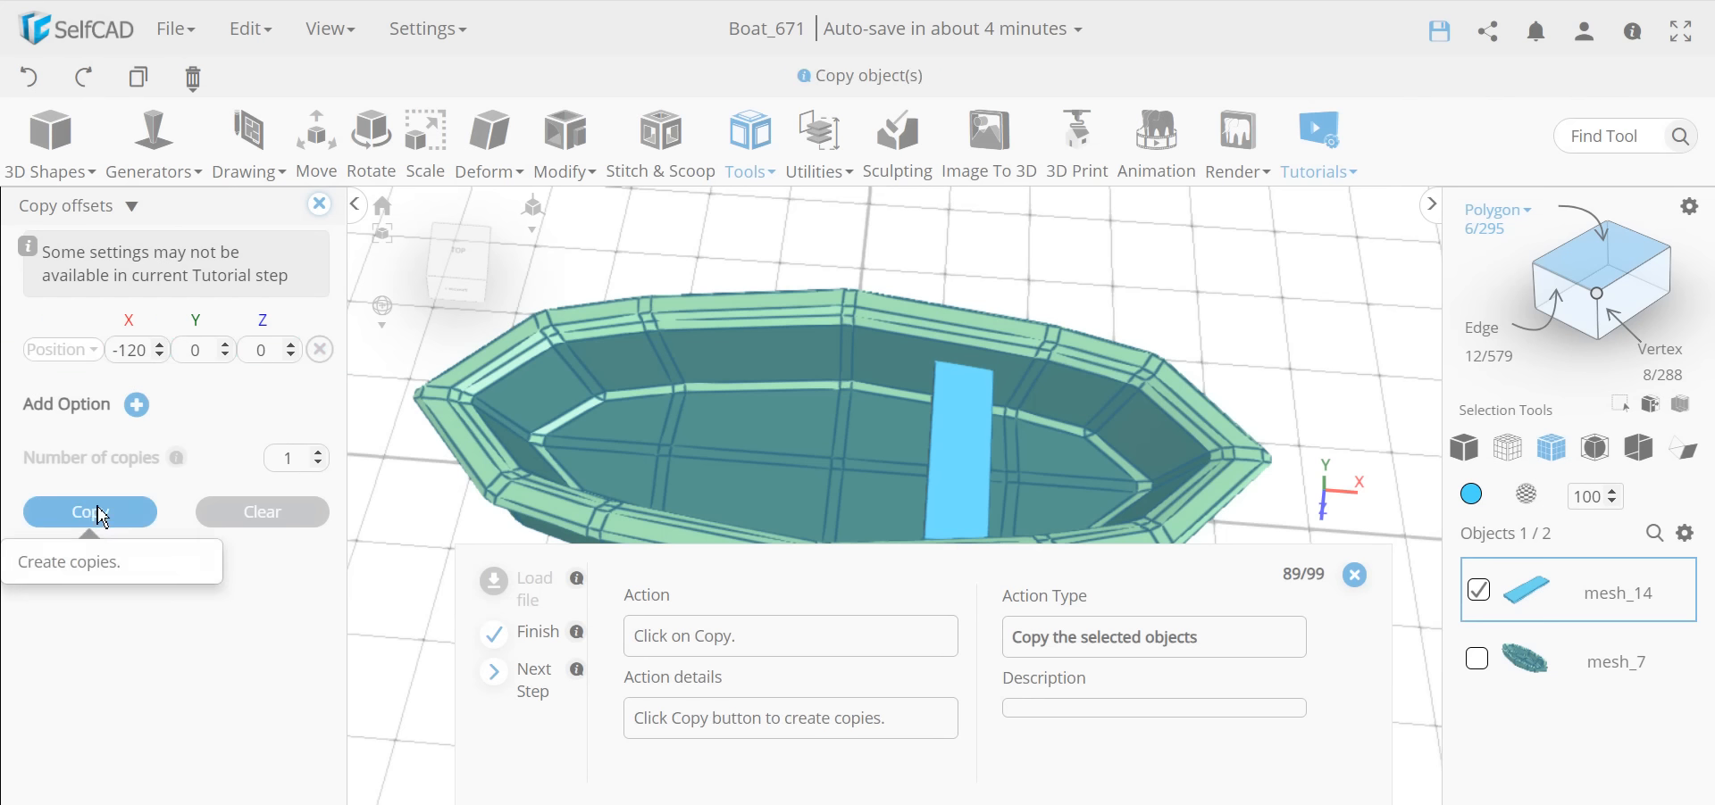
left_click(320, 205)
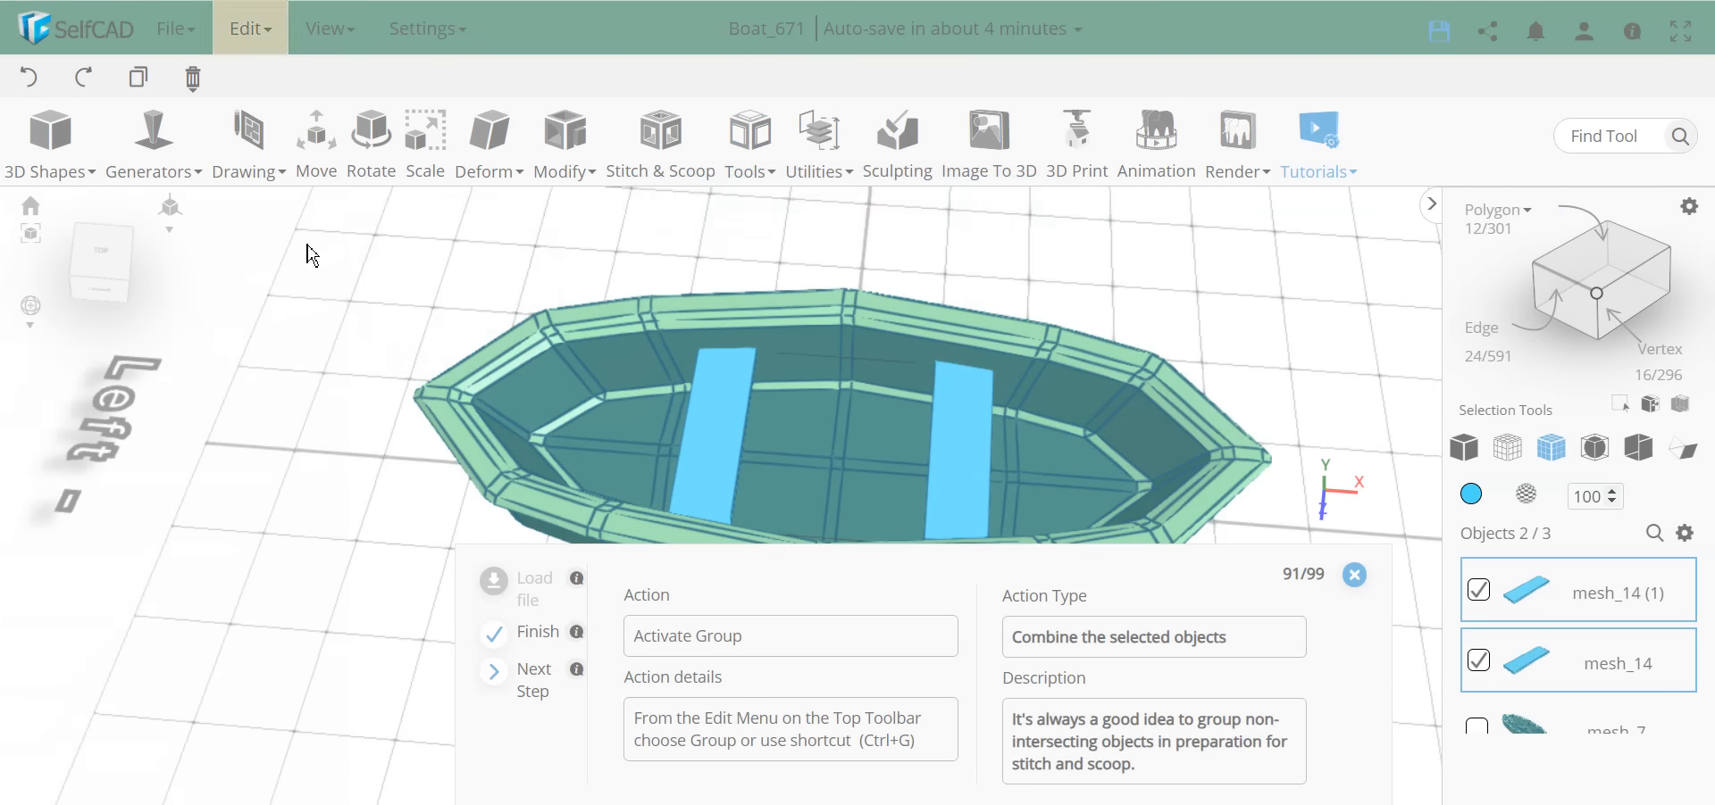
Step: Group the two benches and color the group Mint
left_click(248, 29)
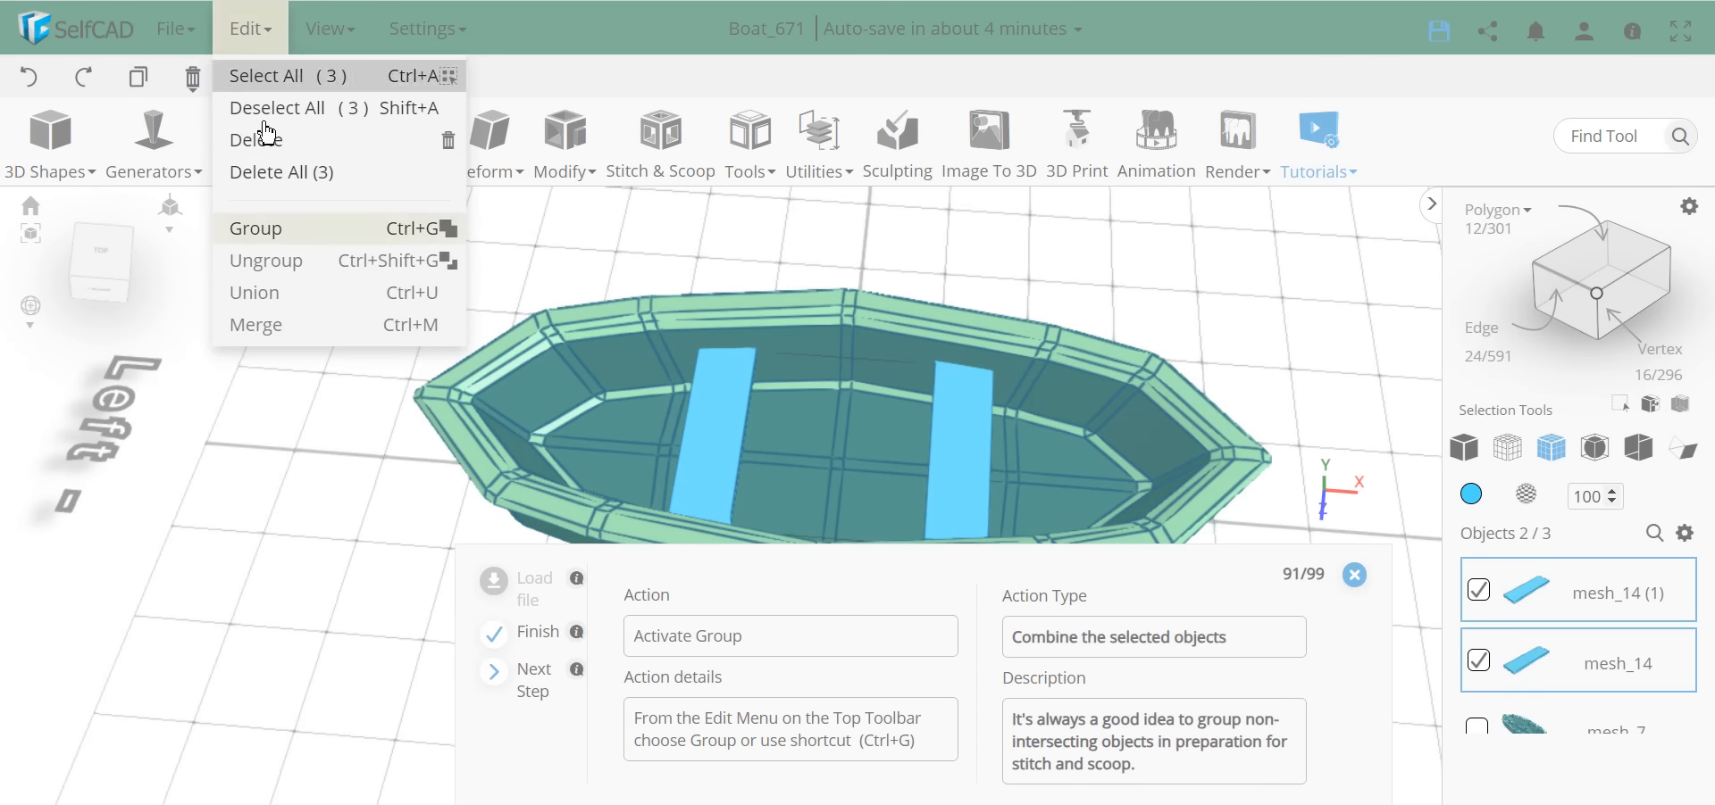
left_click(317, 234)
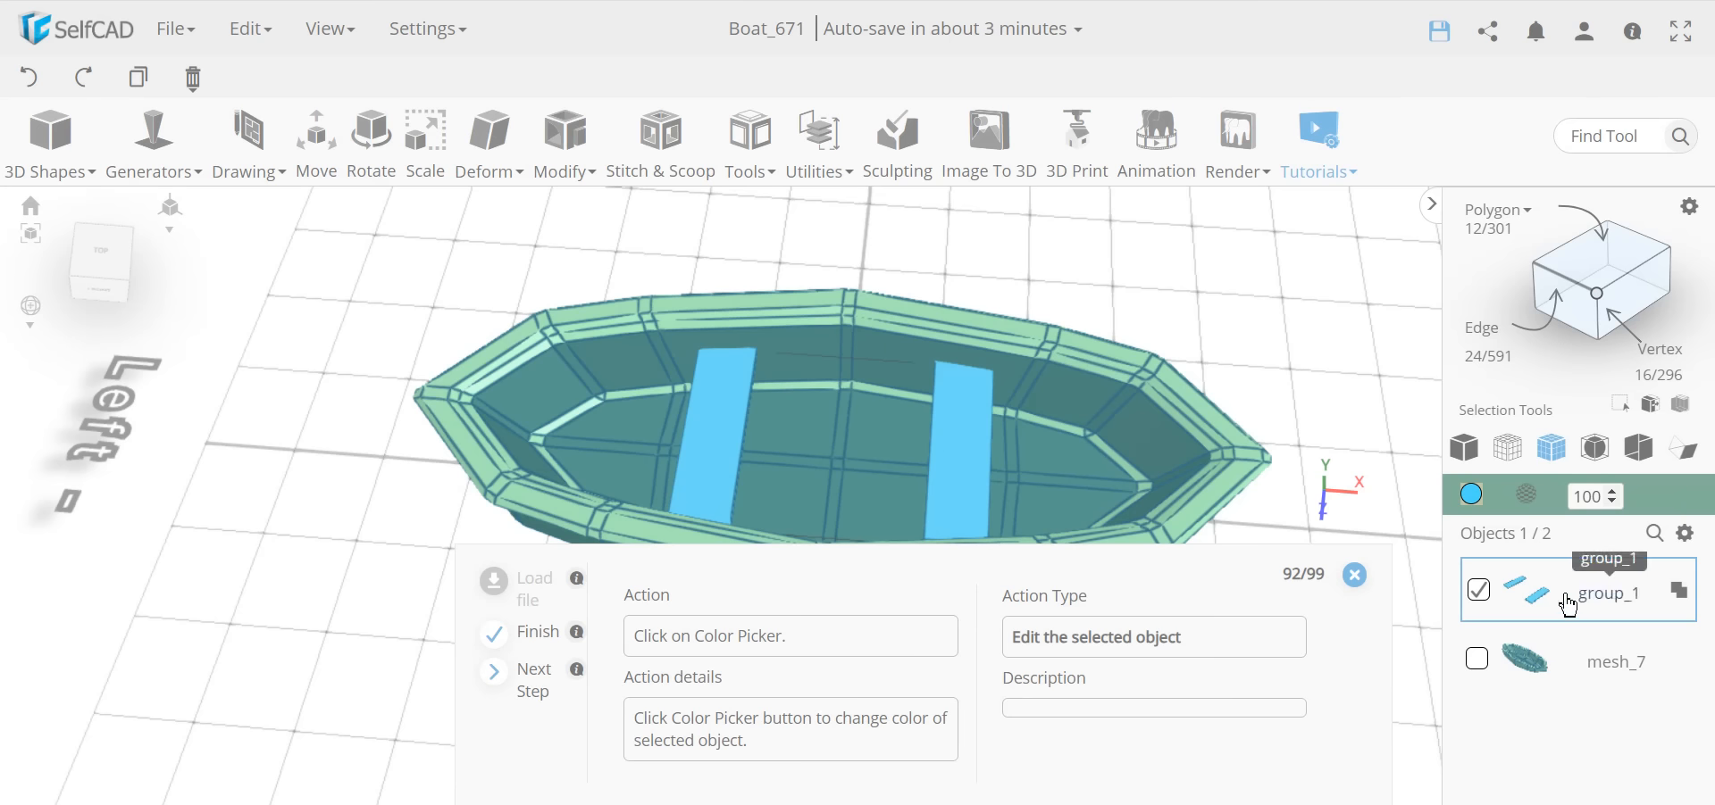
left_click(1471, 494)
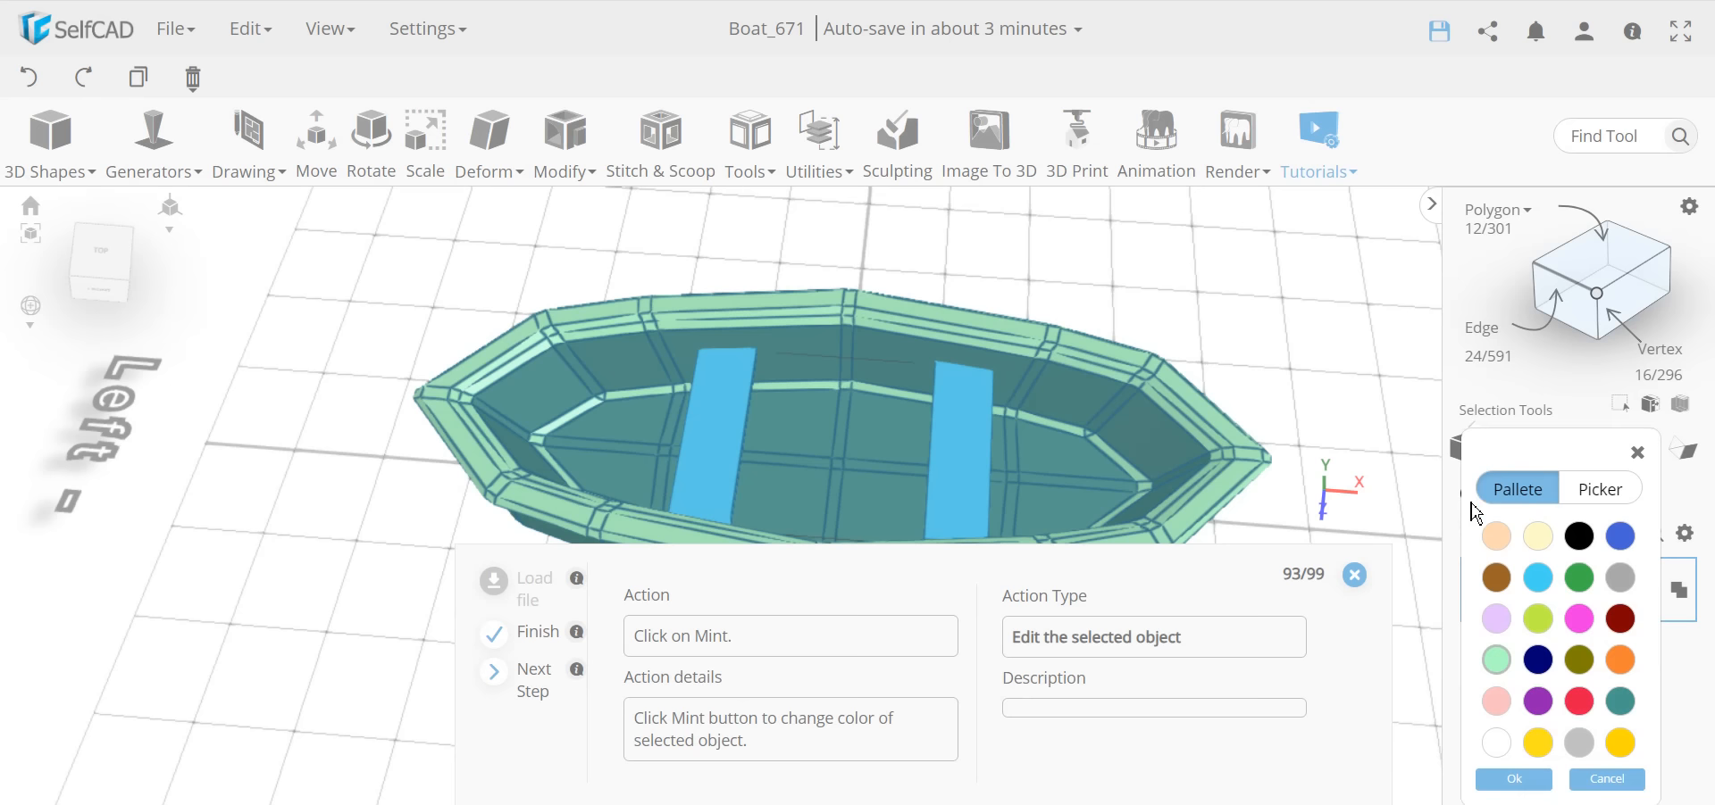
left_click(1500, 662)
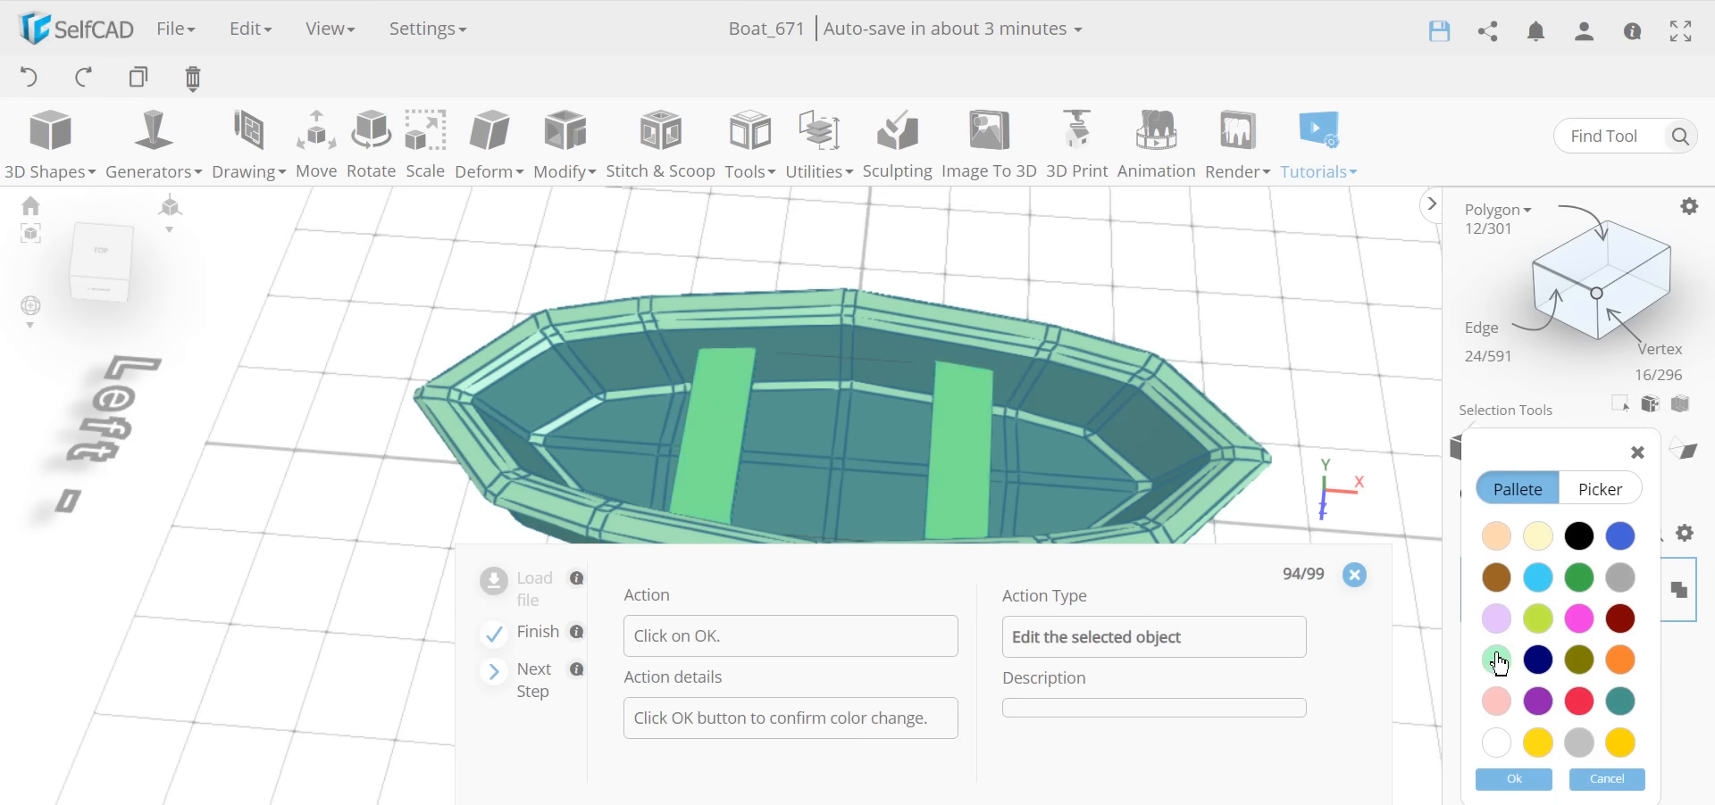
left_click(1515, 780)
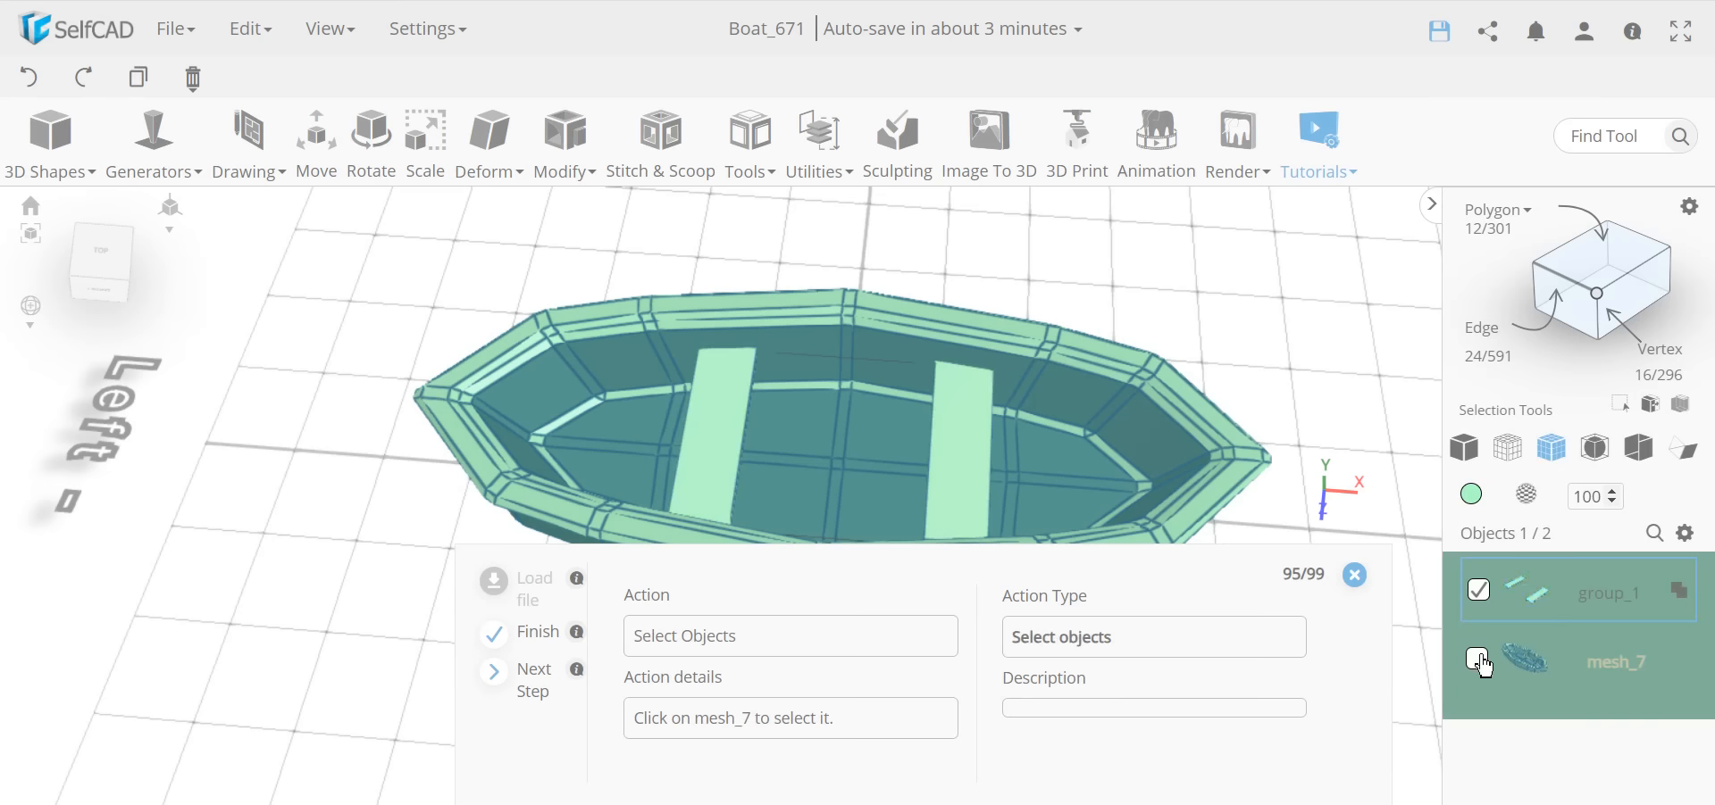
Step: Add mesh_7 to the selection and combine it with the bench group using a Stitch & Scoop Union
left_click(1479, 662)
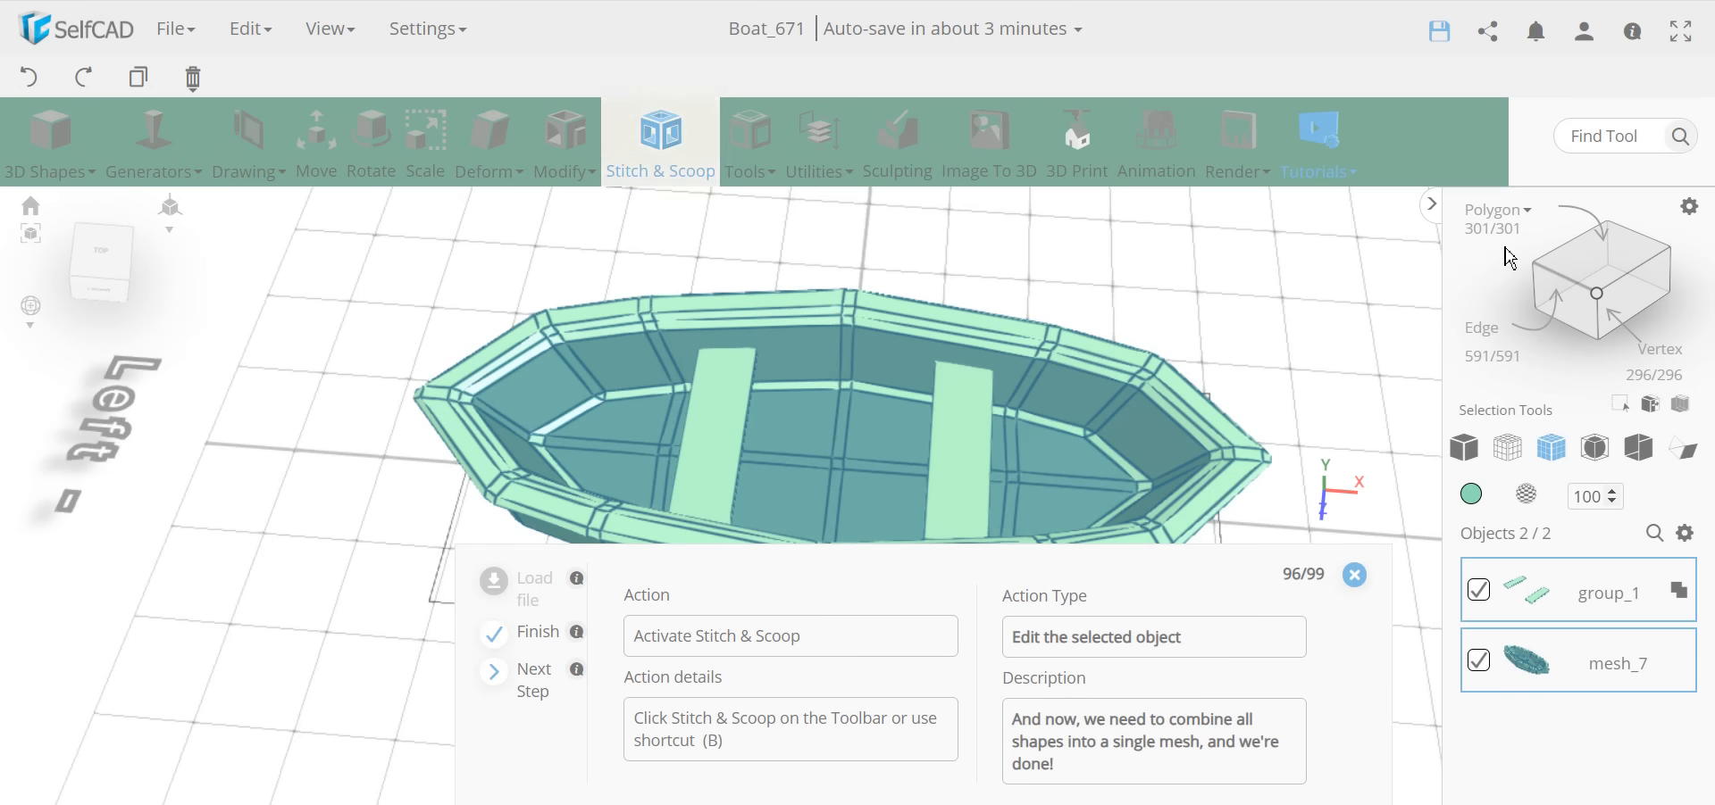
left_click(658, 147)
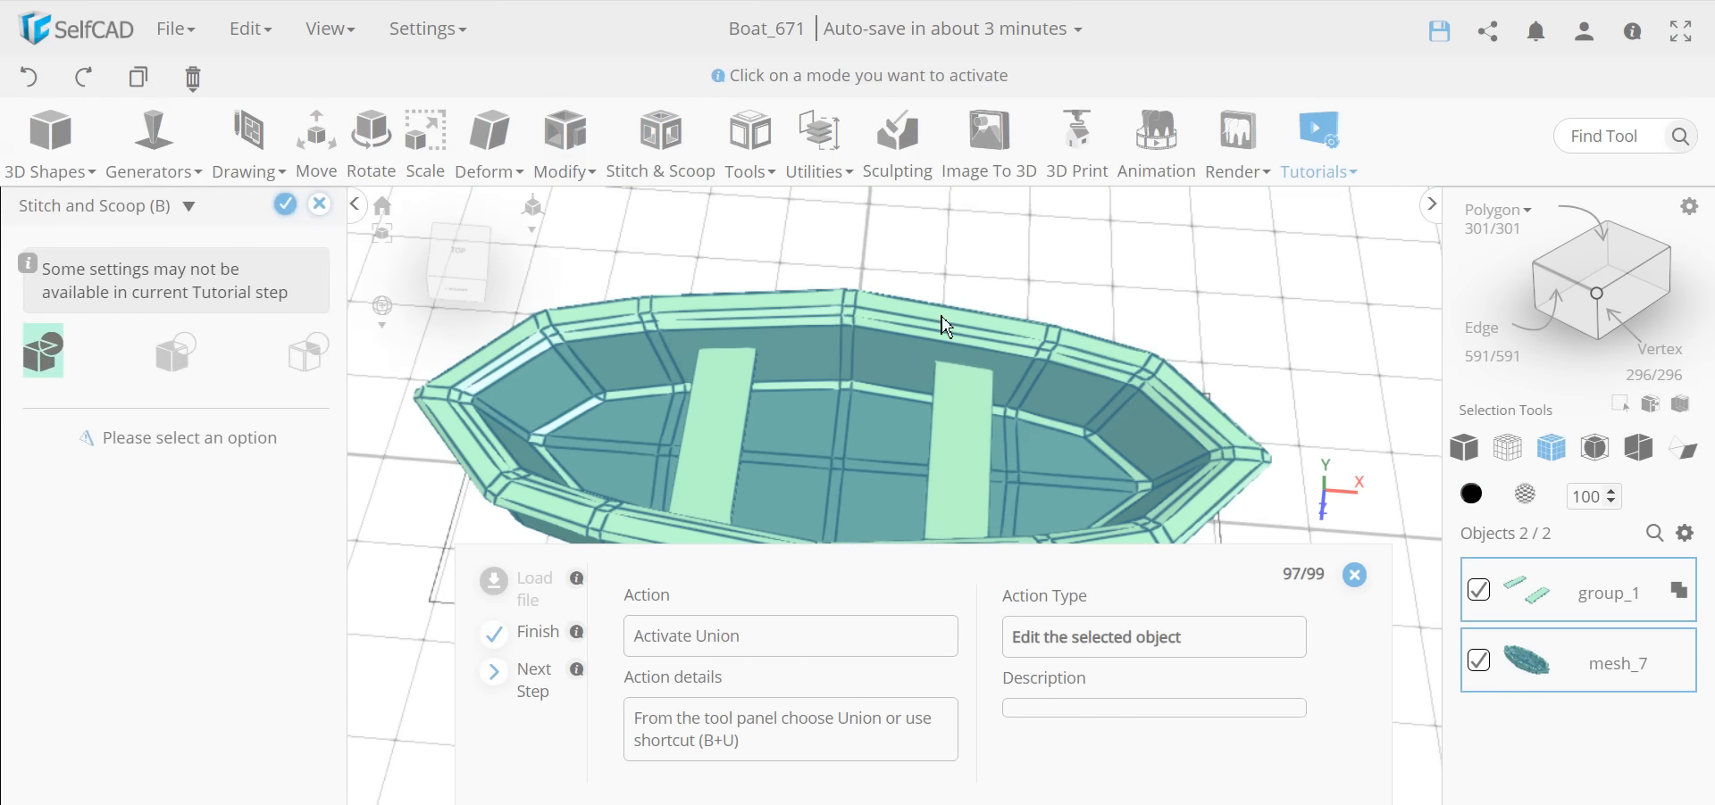
scroll(1205, 321, "down", 3)
scroll(899, 330, "up", 3)
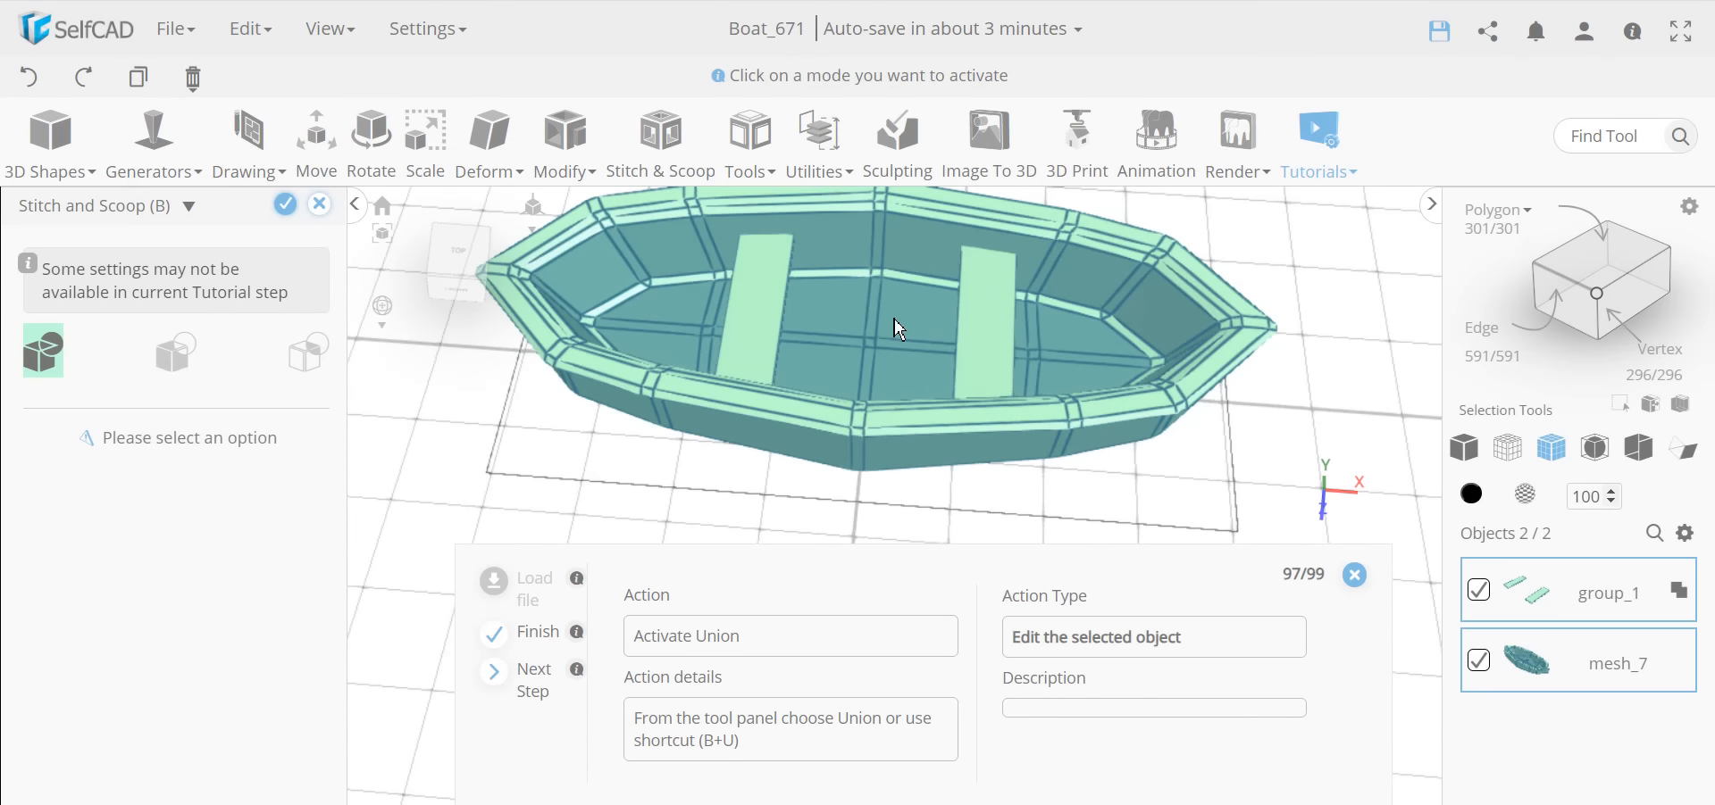
left_click(54, 375)
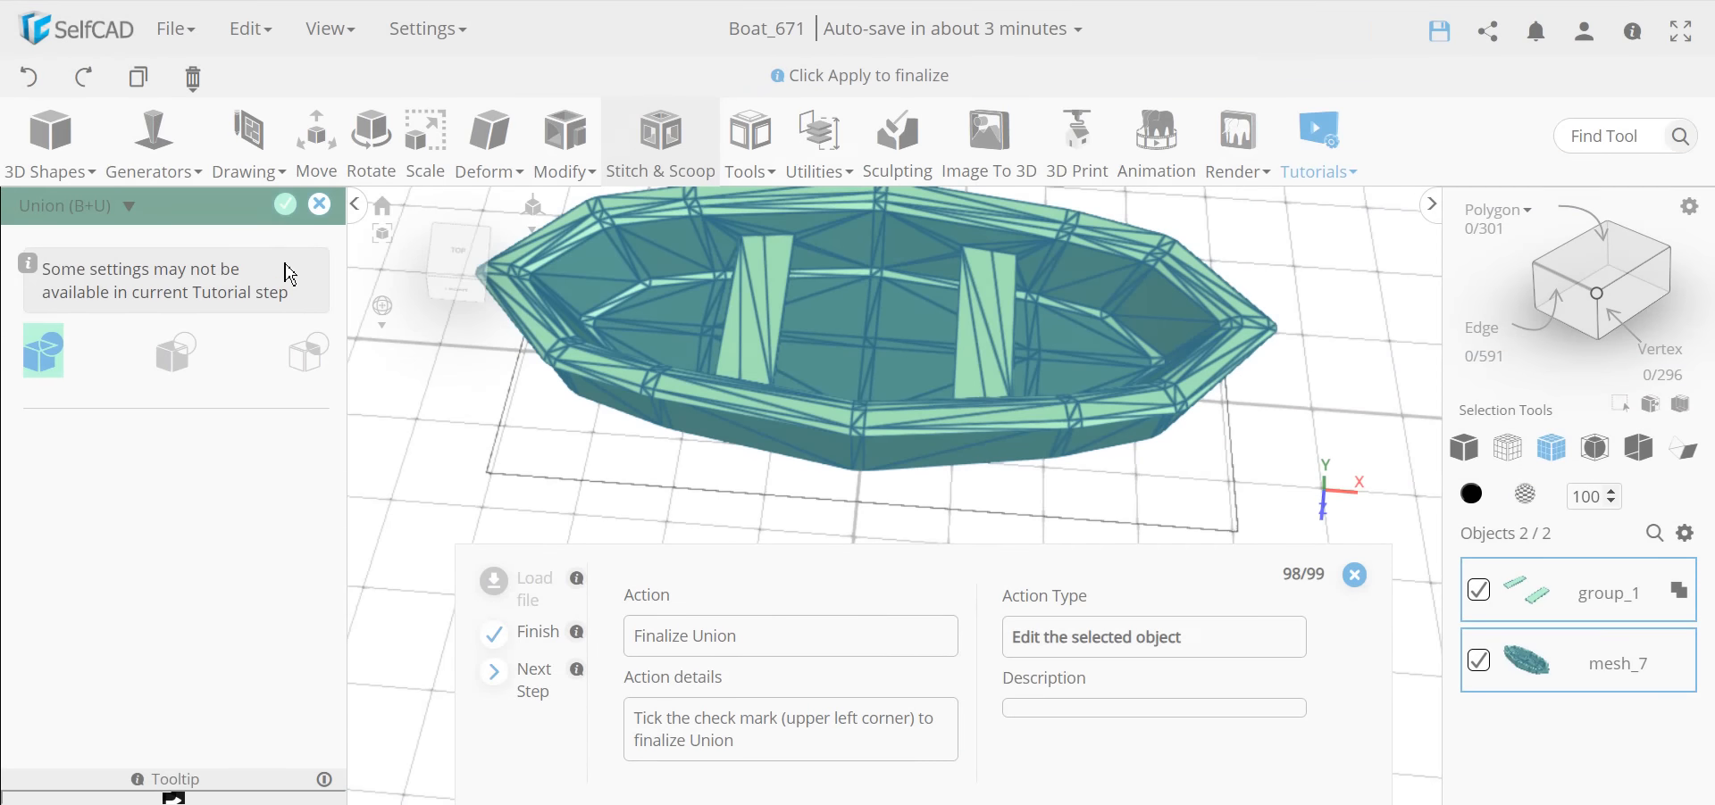
left_click(285, 211)
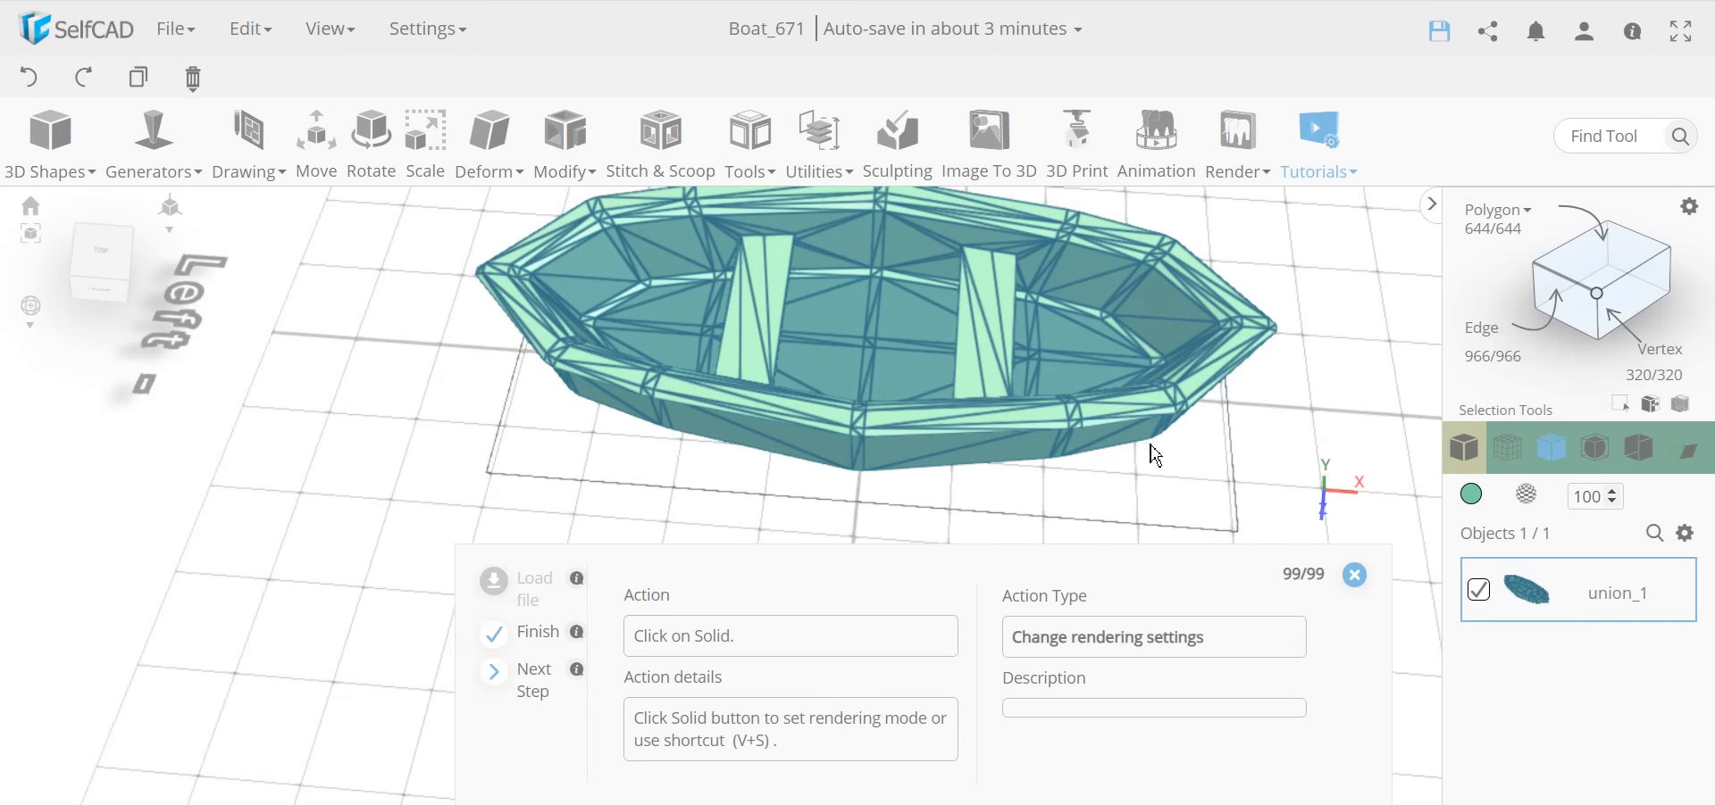
Step: Set the rendering mode to Solid and close the finished interactive tutorial
left_click_drag(1148, 452, 848, 487)
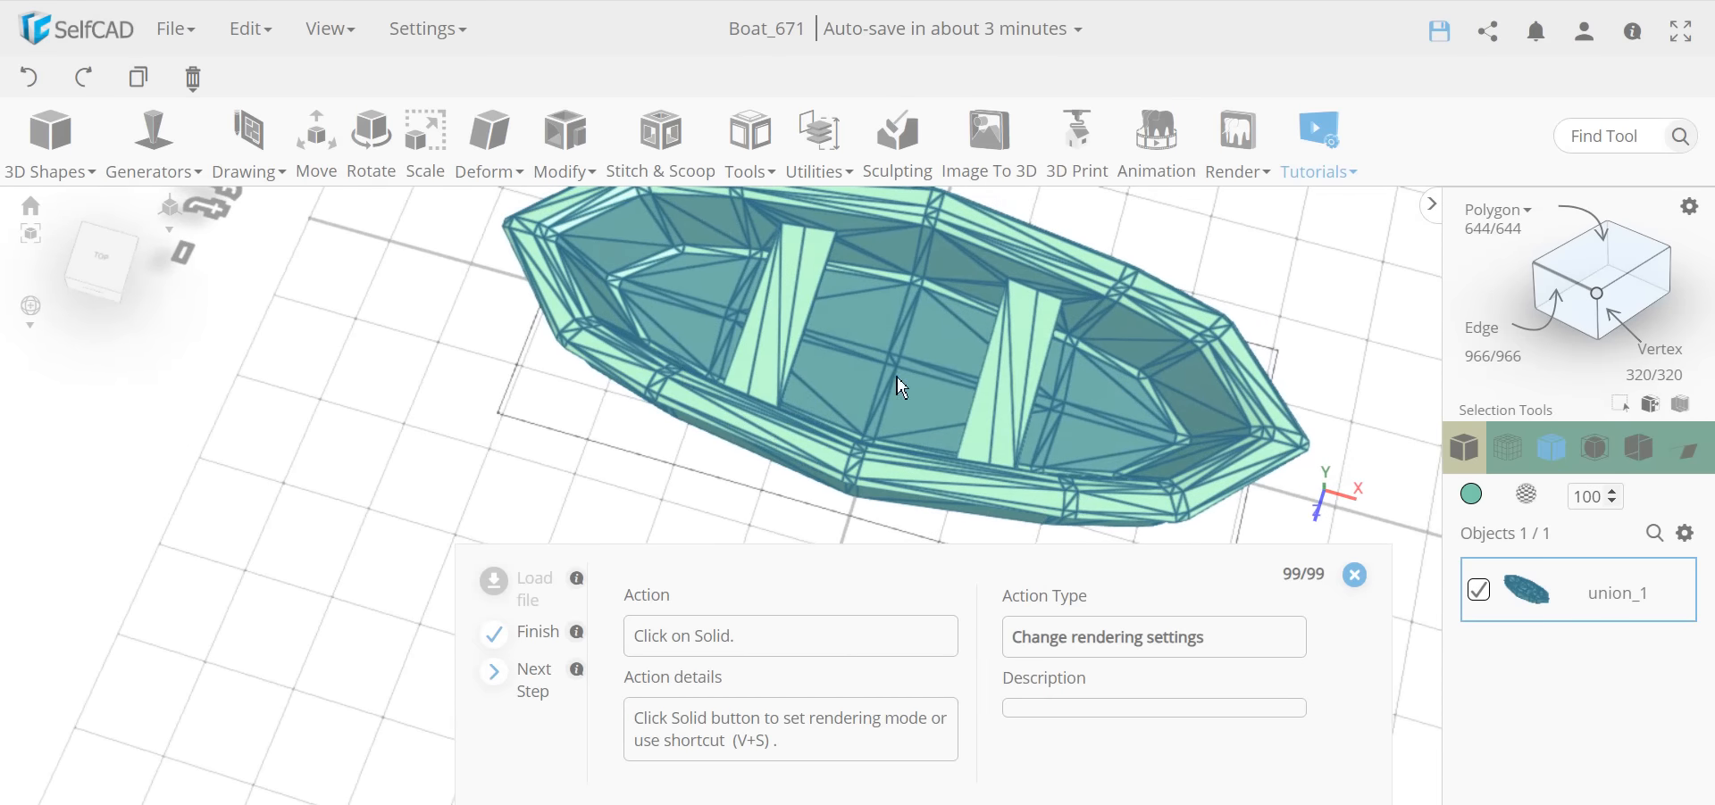
left_click_drag(572, 393, 665, 319)
scroll(665, 320, "up", 5)
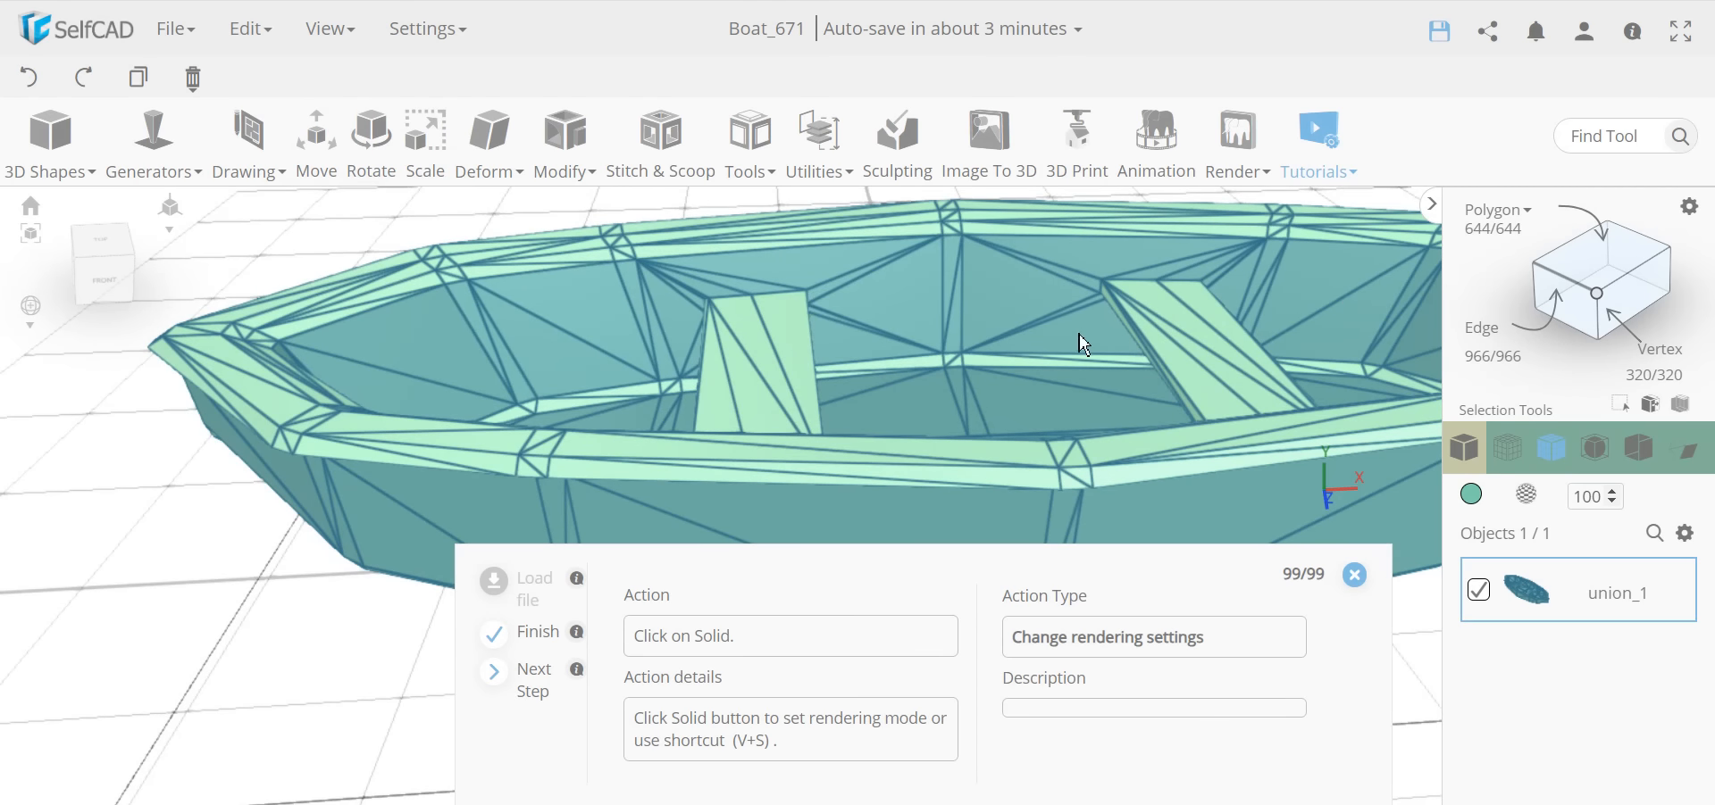
right_click_drag(781, 325, 885, 359)
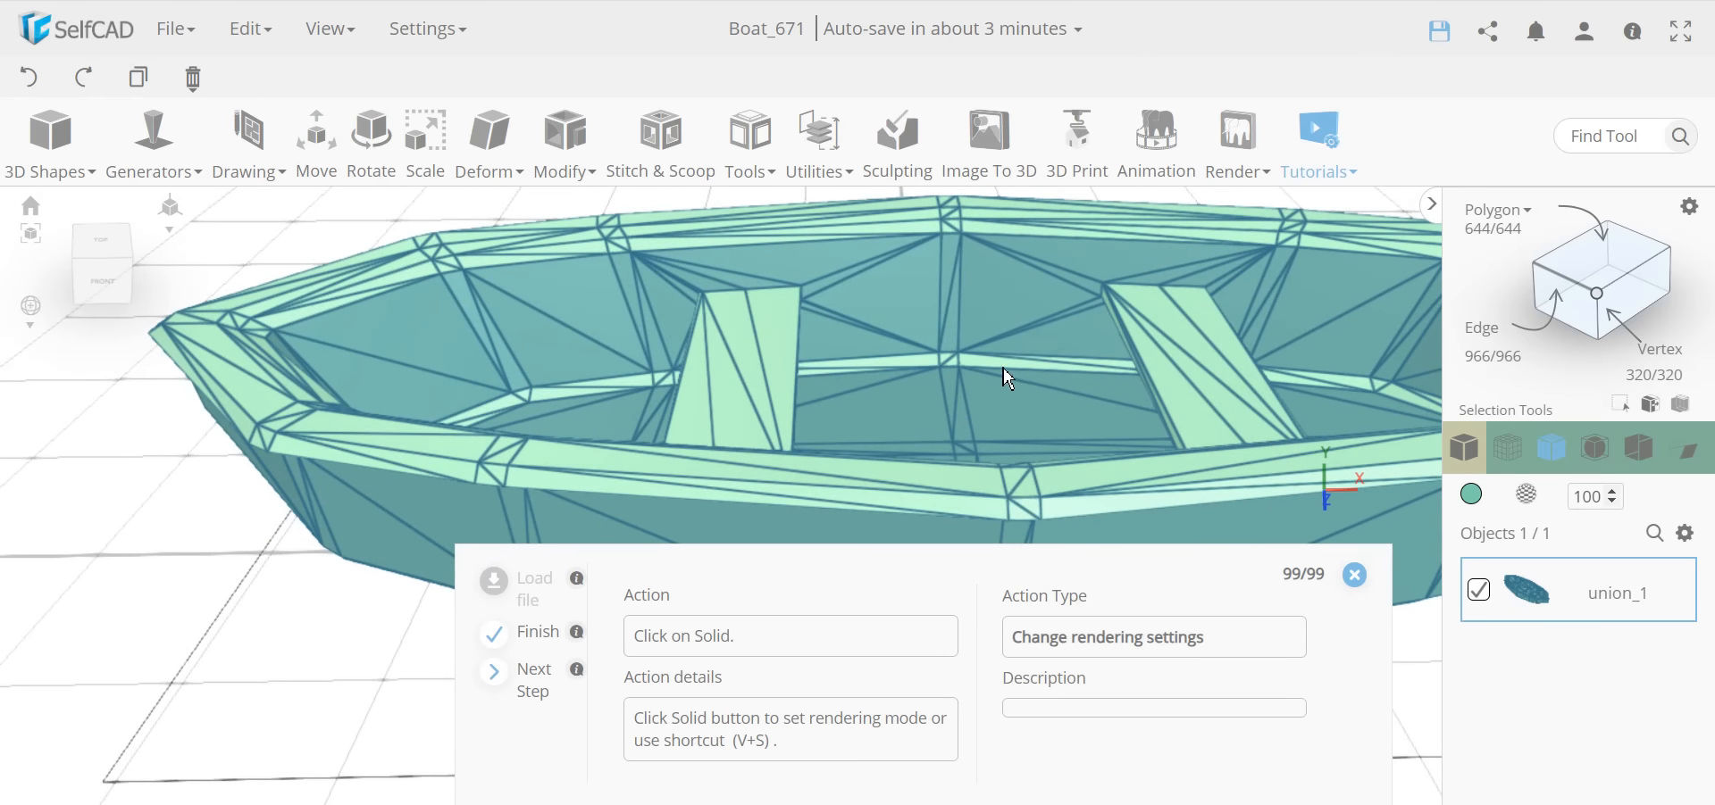
left_click(1465, 450)
mouse_move(973, 482)
right_mouse_down()
mouse_move(459, 462)
mouse_move(83, 497)
mouse_move(286, 490)
mouse_move(593, 443)
mouse_move(1045, 485)
right_mouse_up()
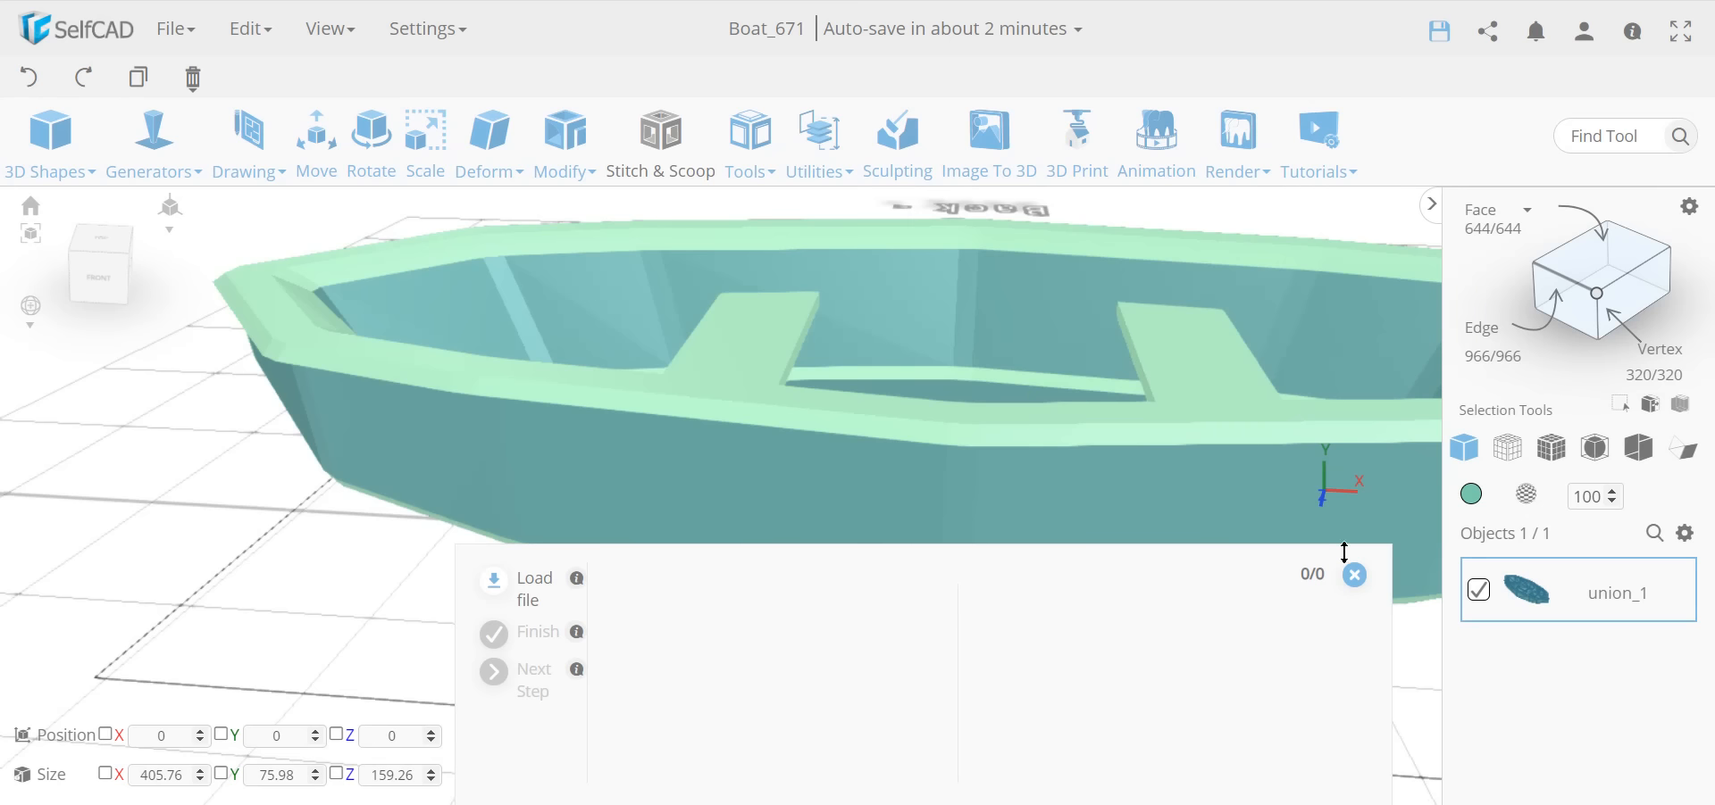
left_click(1359, 586)
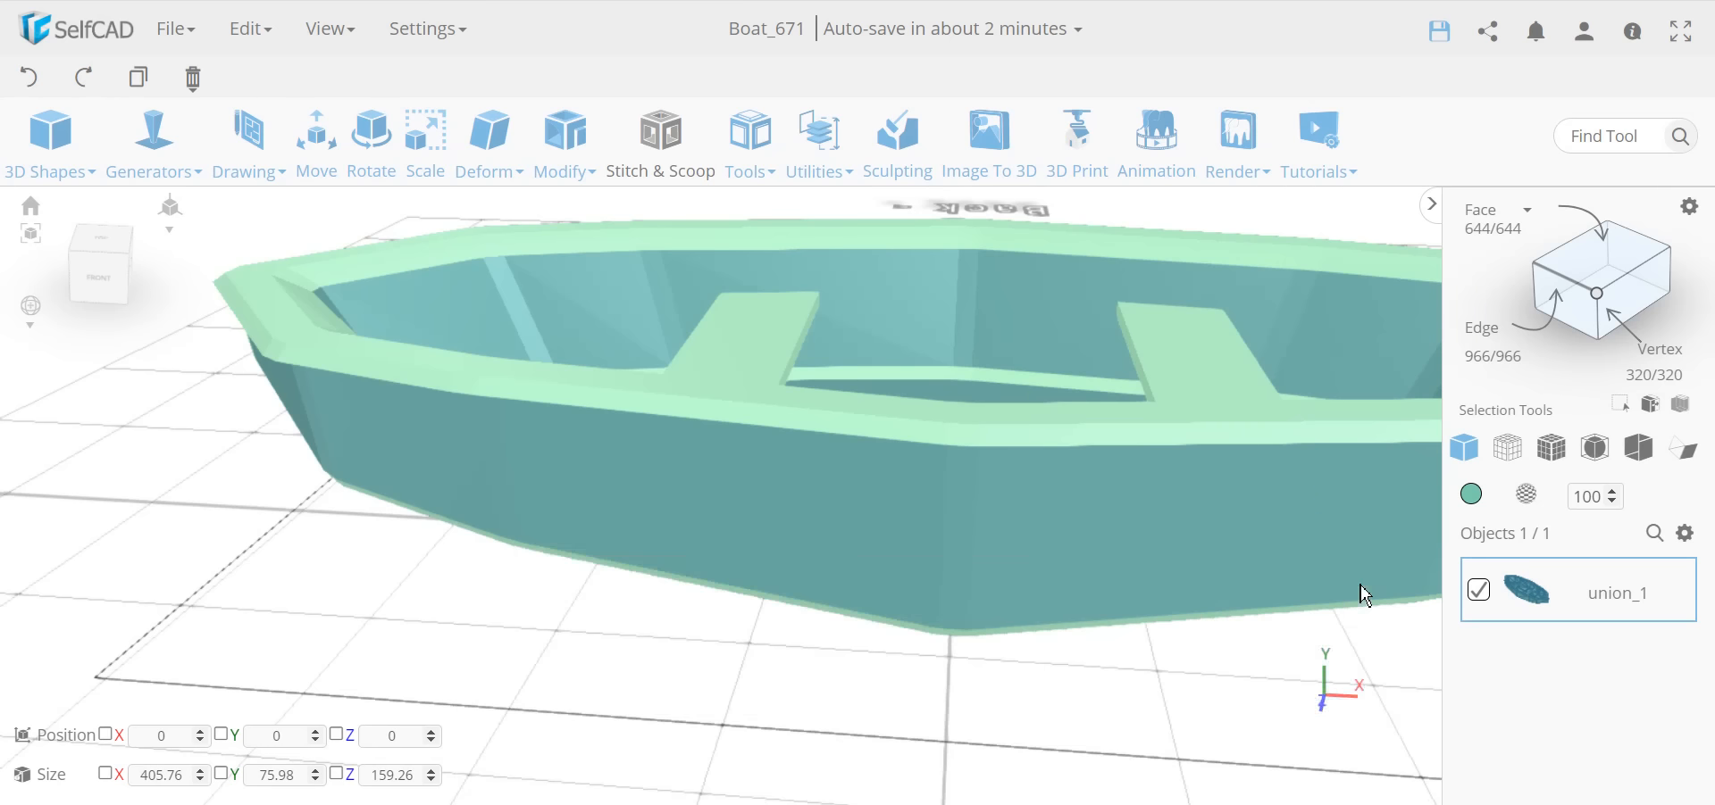
Step: Inspect the united boat from several angles and undo the union of hull and benches
scroll(1339, 593, "down", 3)
right_click_drag(1219, 607, 934, 604)
scroll(925, 607, "up", 2)
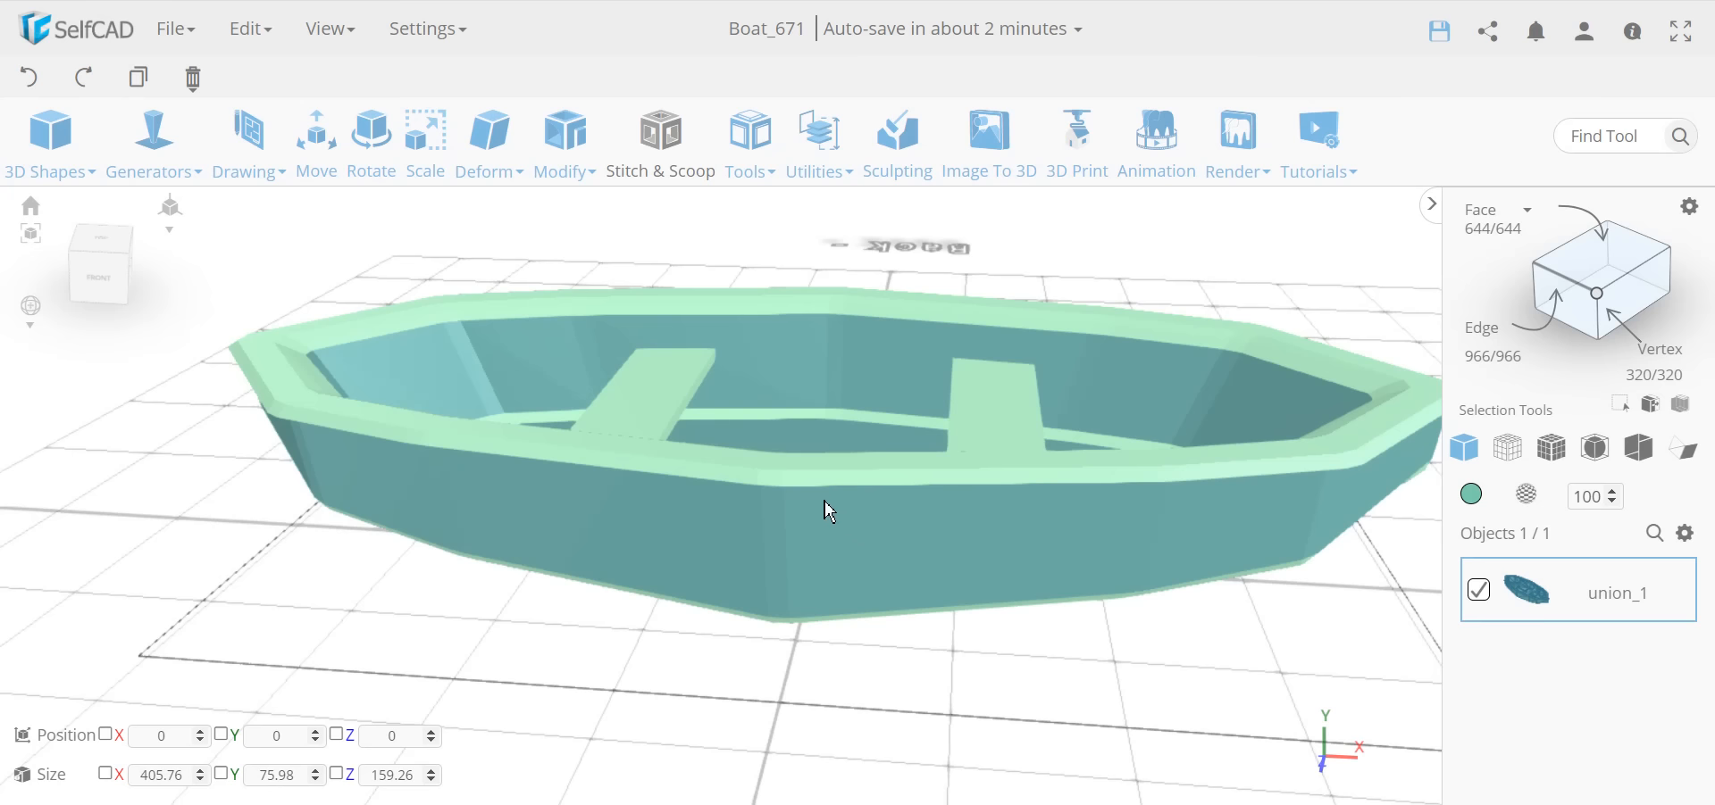
left_click_drag(947, 516, 834, 586)
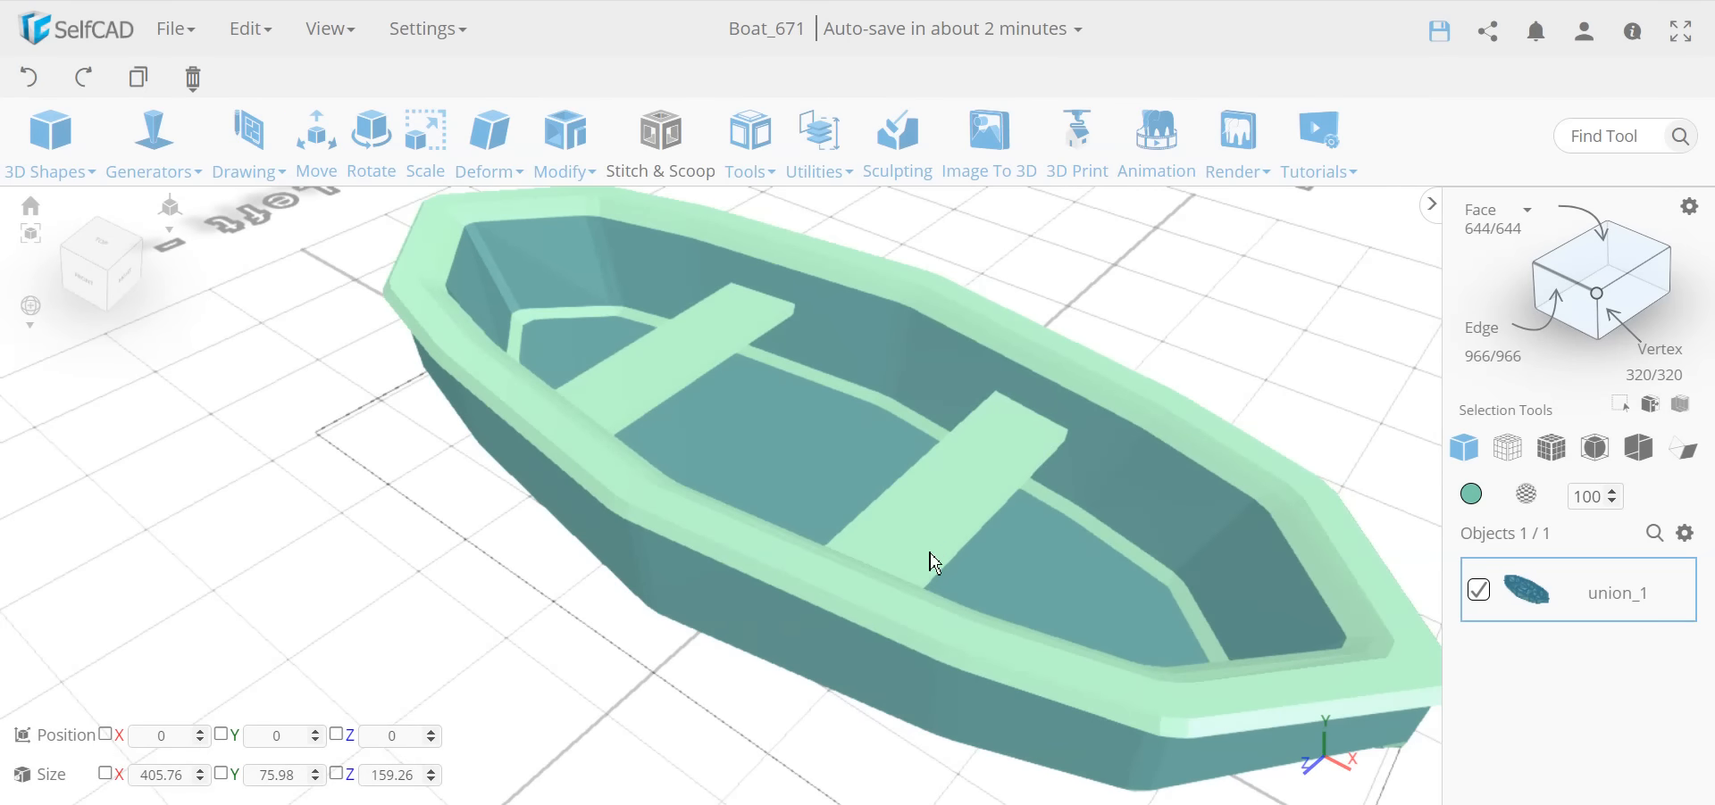
left_click_drag(931, 563, 1012, 553)
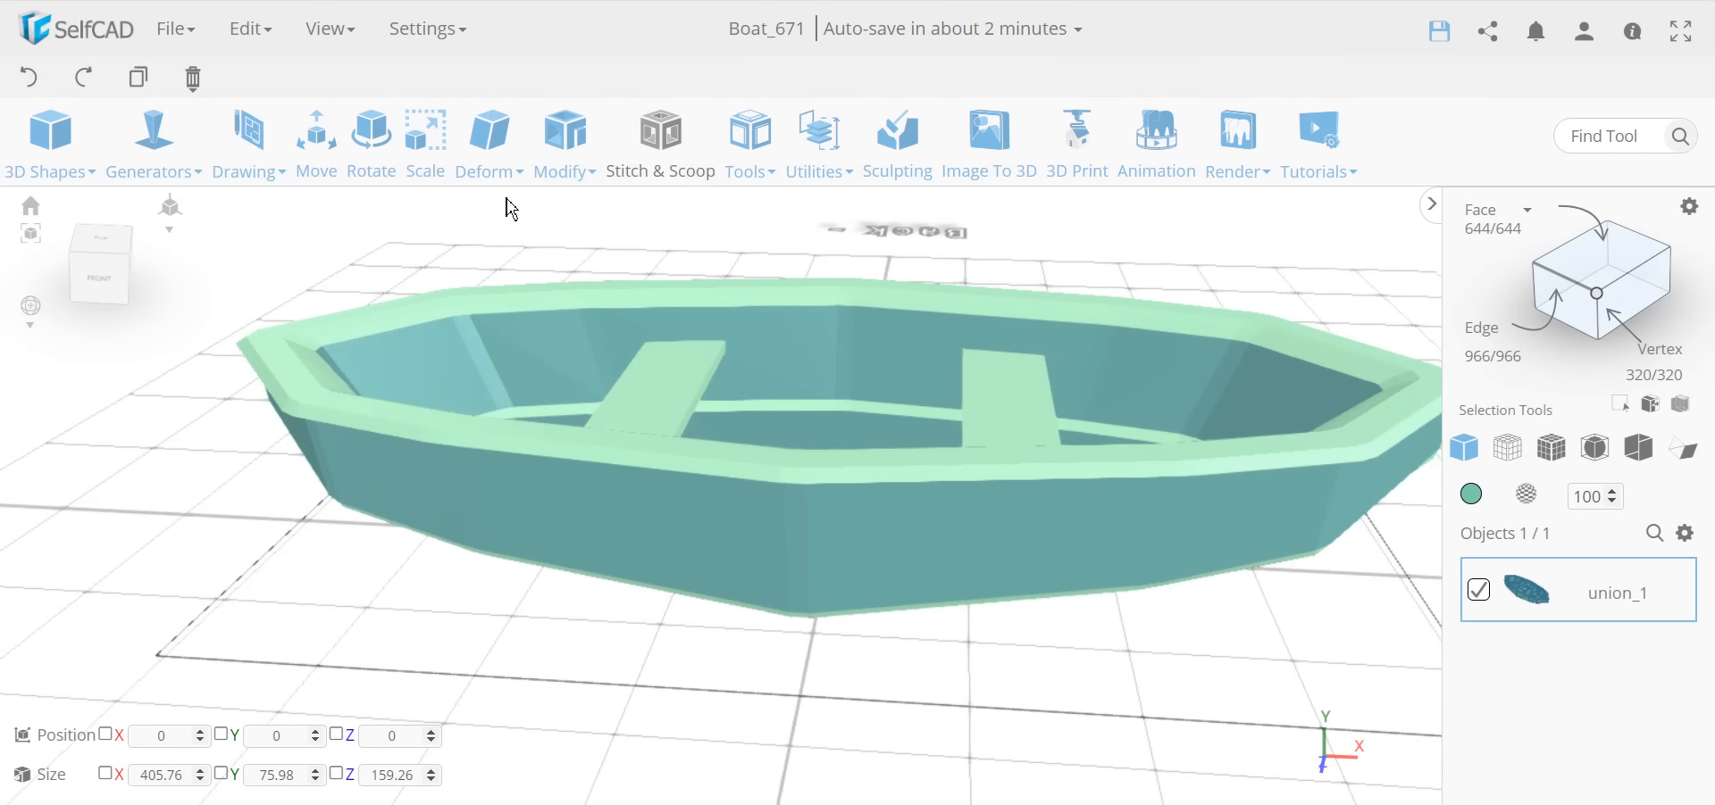
left_click(27, 84)
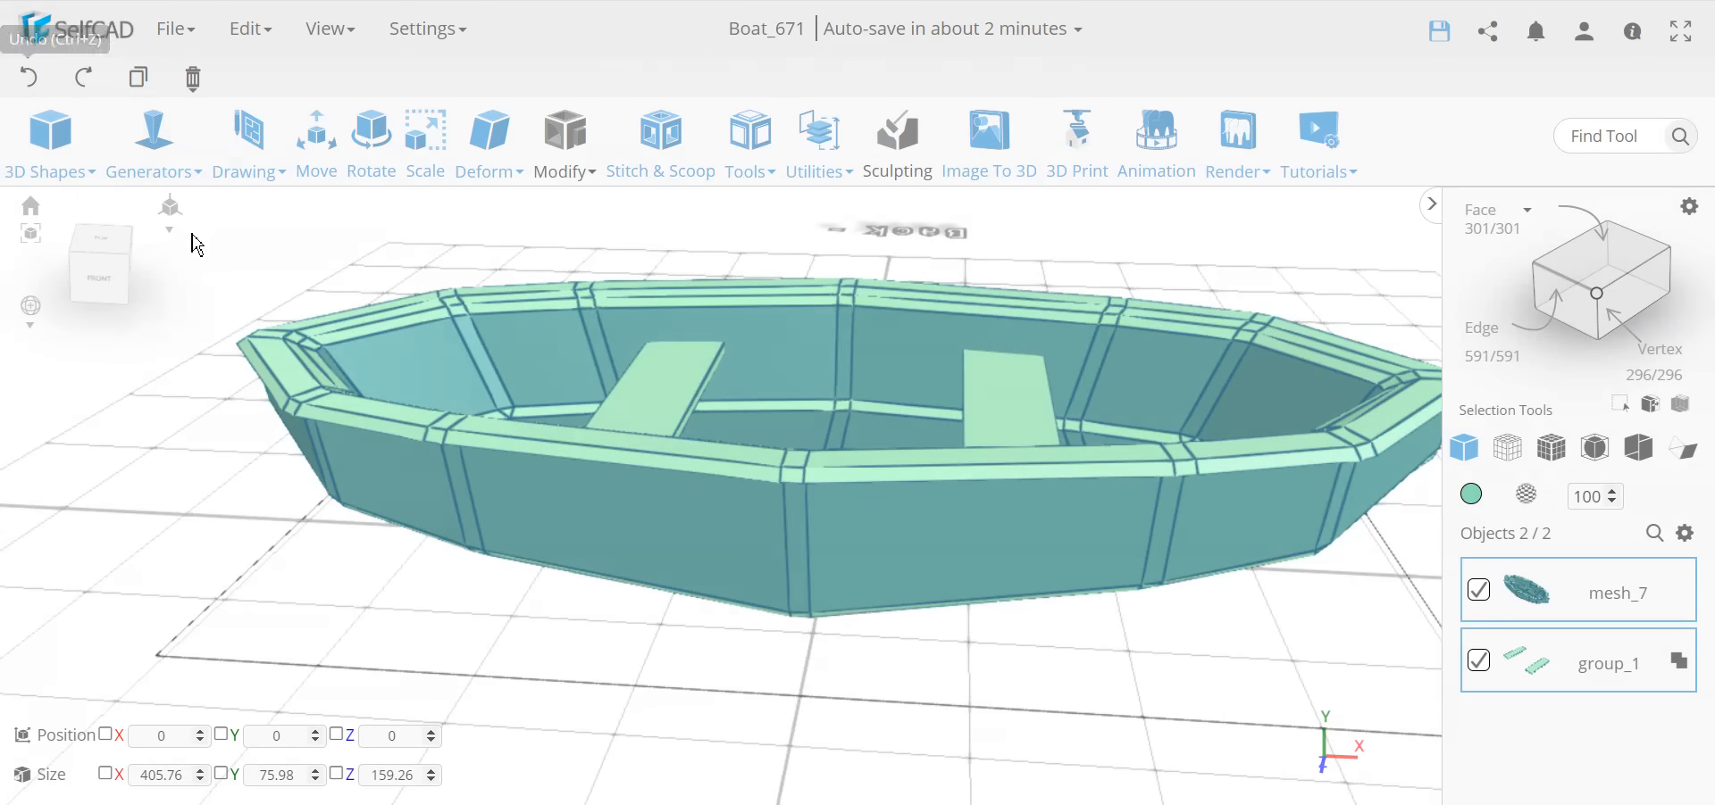
Step: Deselect the bench group and start Edit Details on mesh_7 for dragging new edges, with Automatic Loop Finding enabled
mouse_move(854, 603)
right_mouse_down()
mouse_move(827, 580)
mouse_move(670, 581)
mouse_move(815, 586)
mouse_move(865, 616)
right_mouse_up()
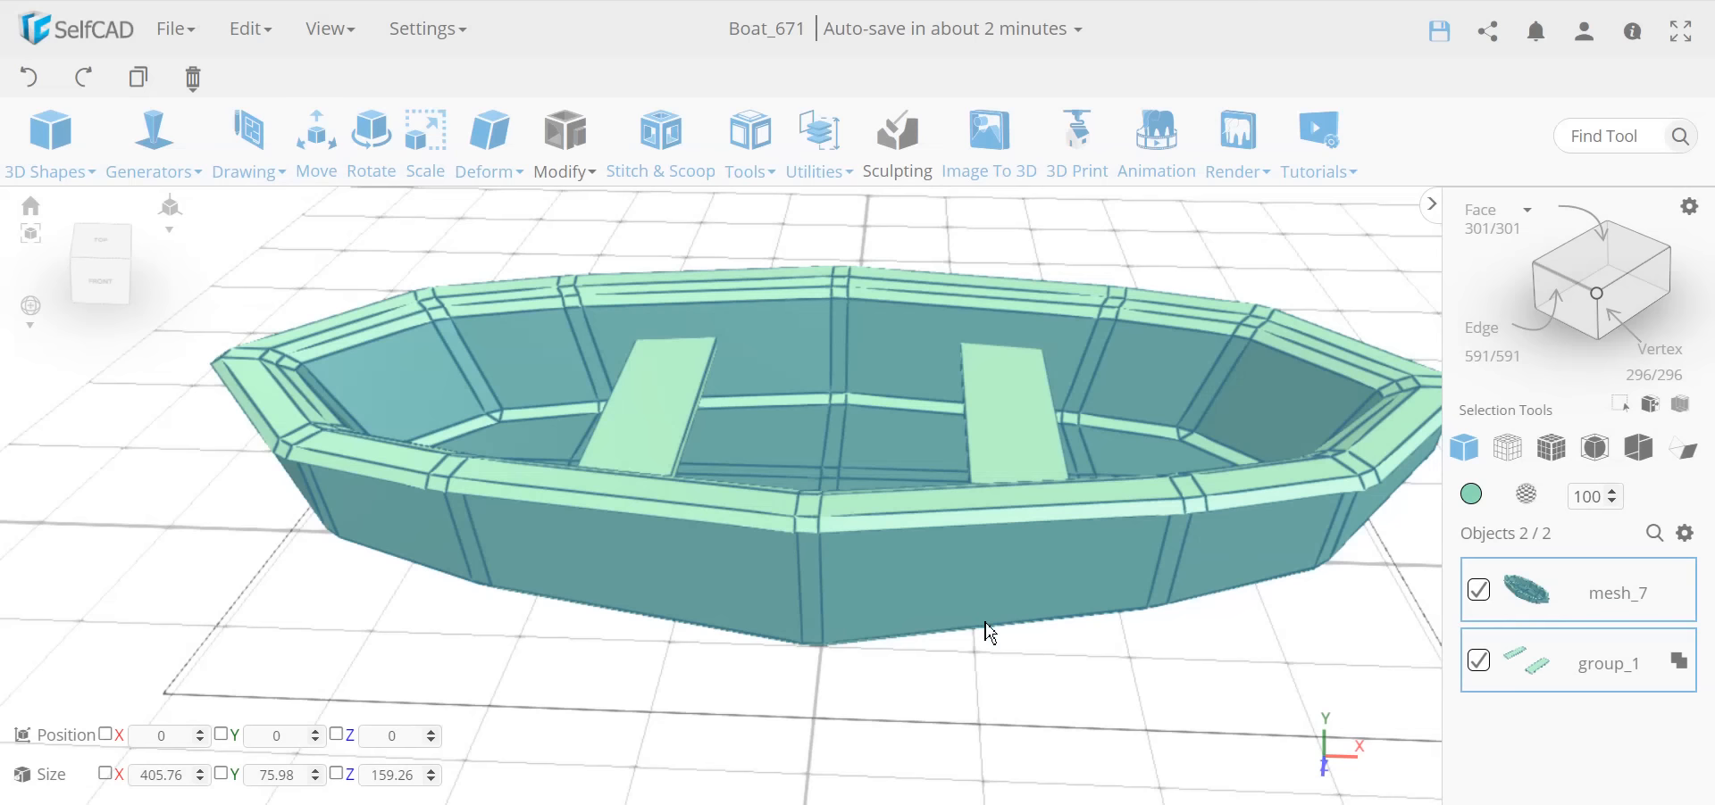
left_click(1485, 667)
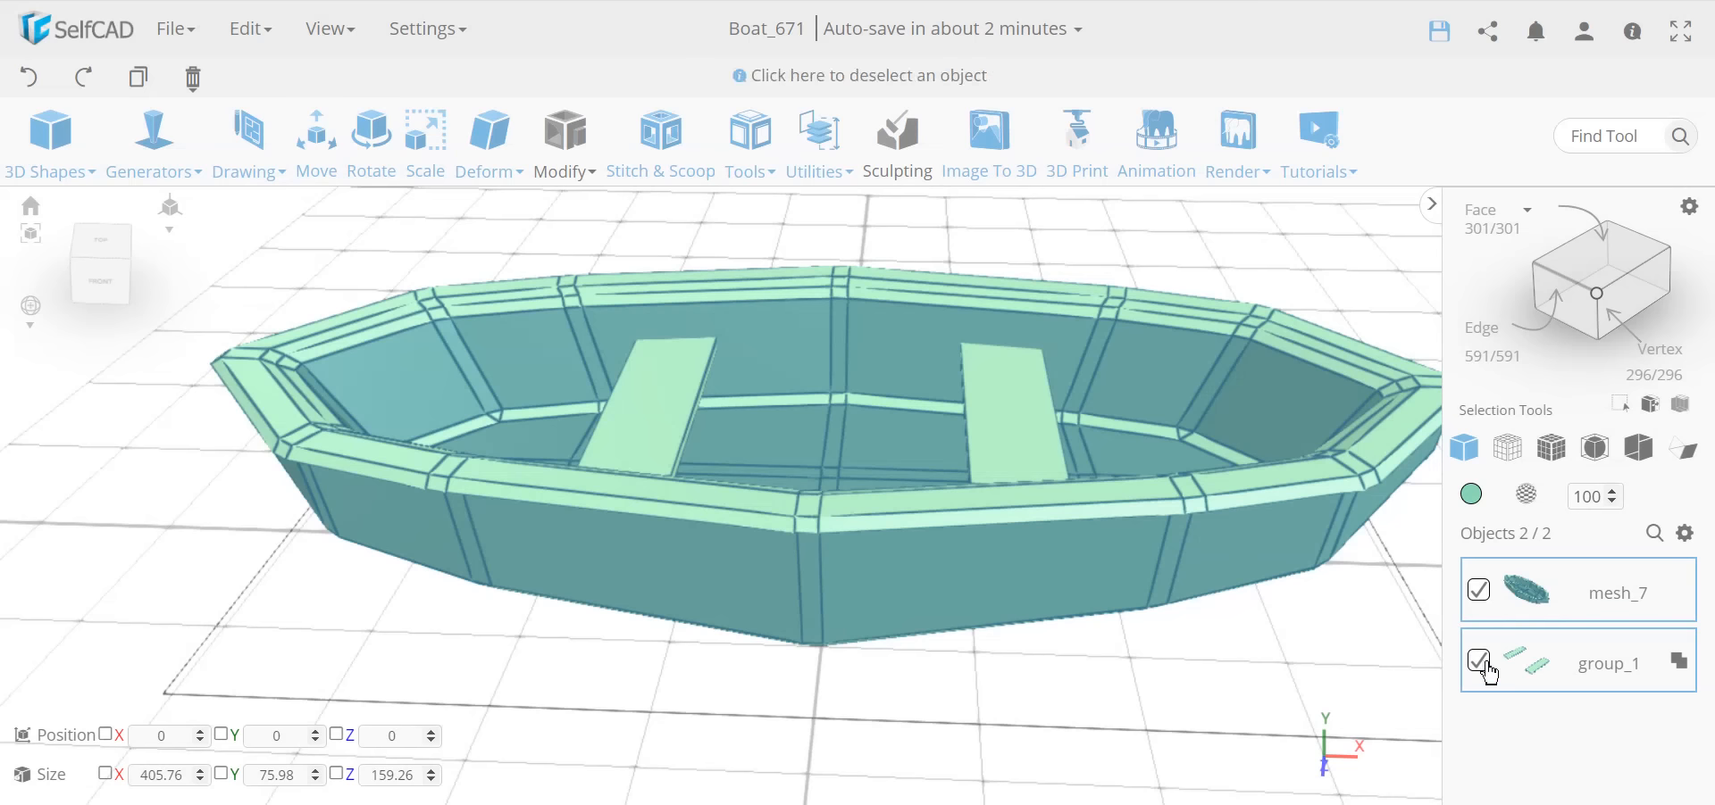
left_click(1486, 668)
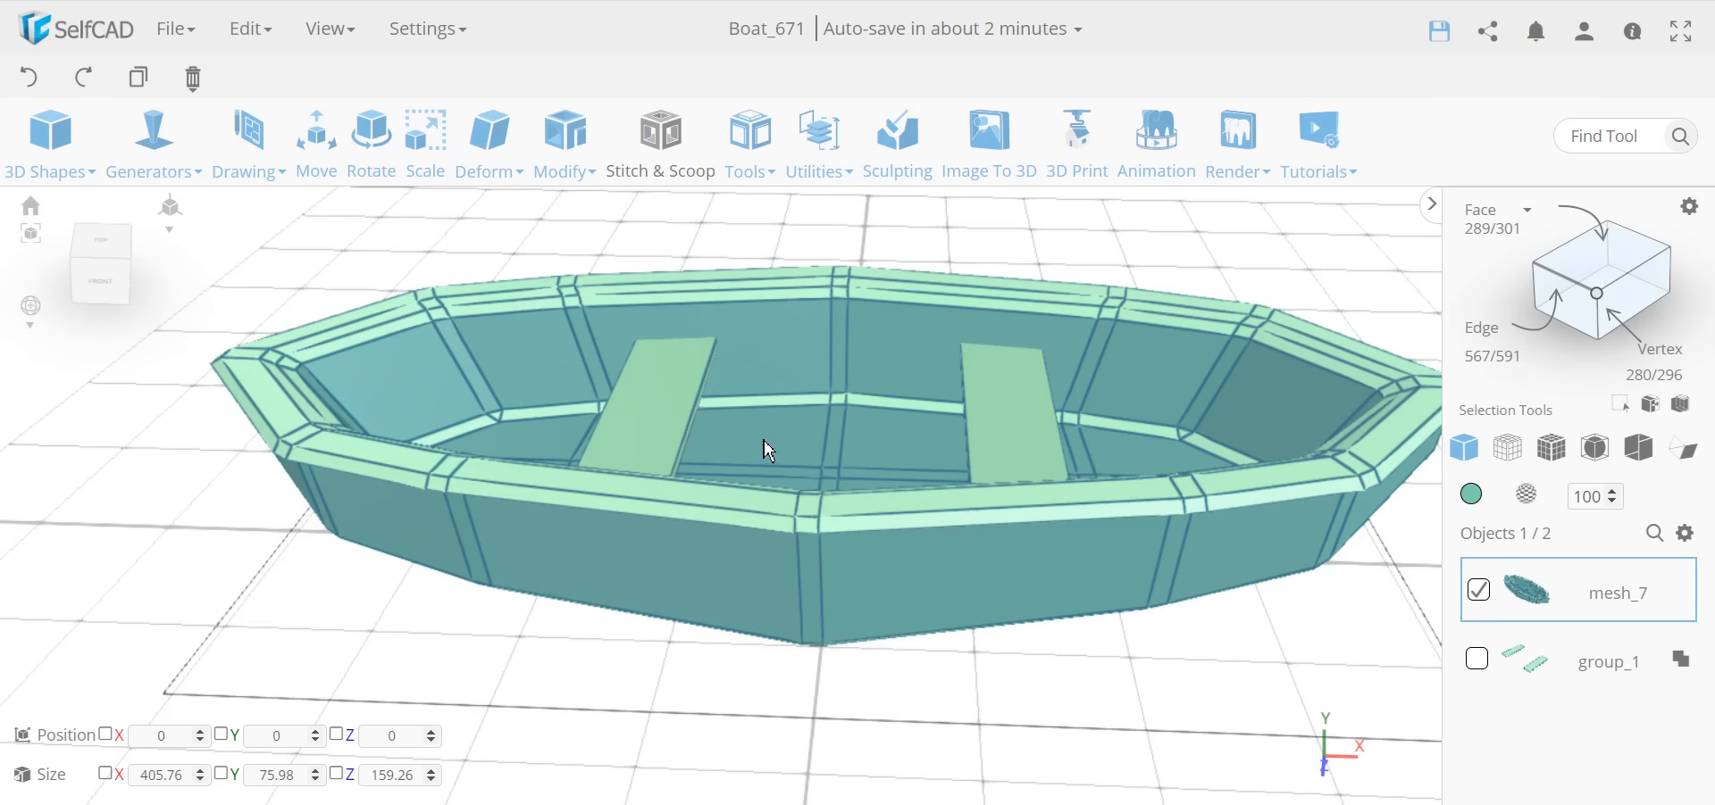
left_click(563, 138)
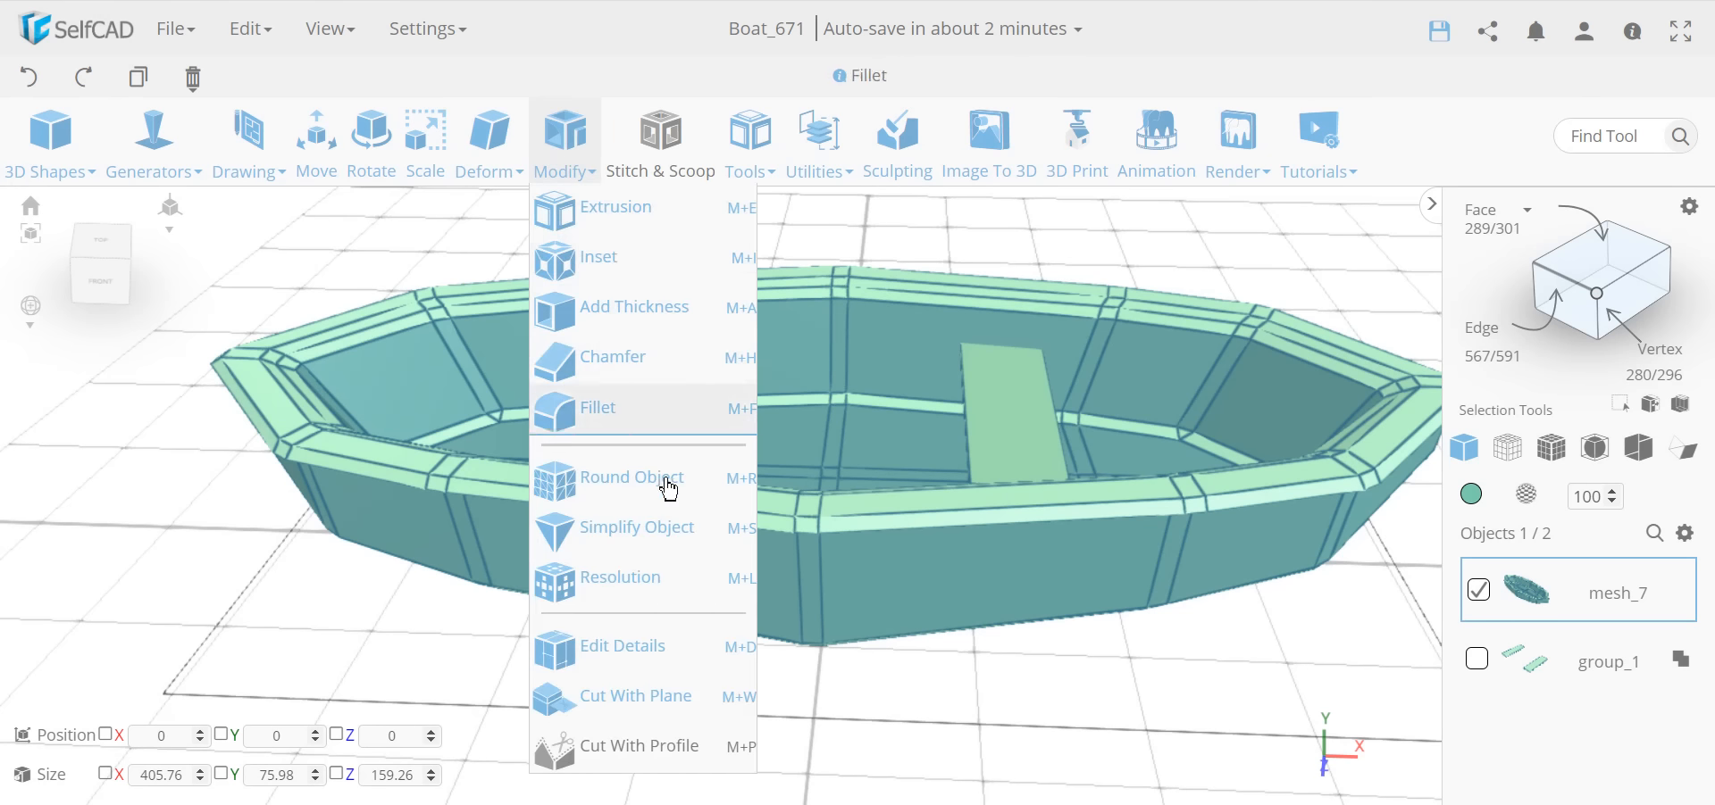
left_click(668, 649)
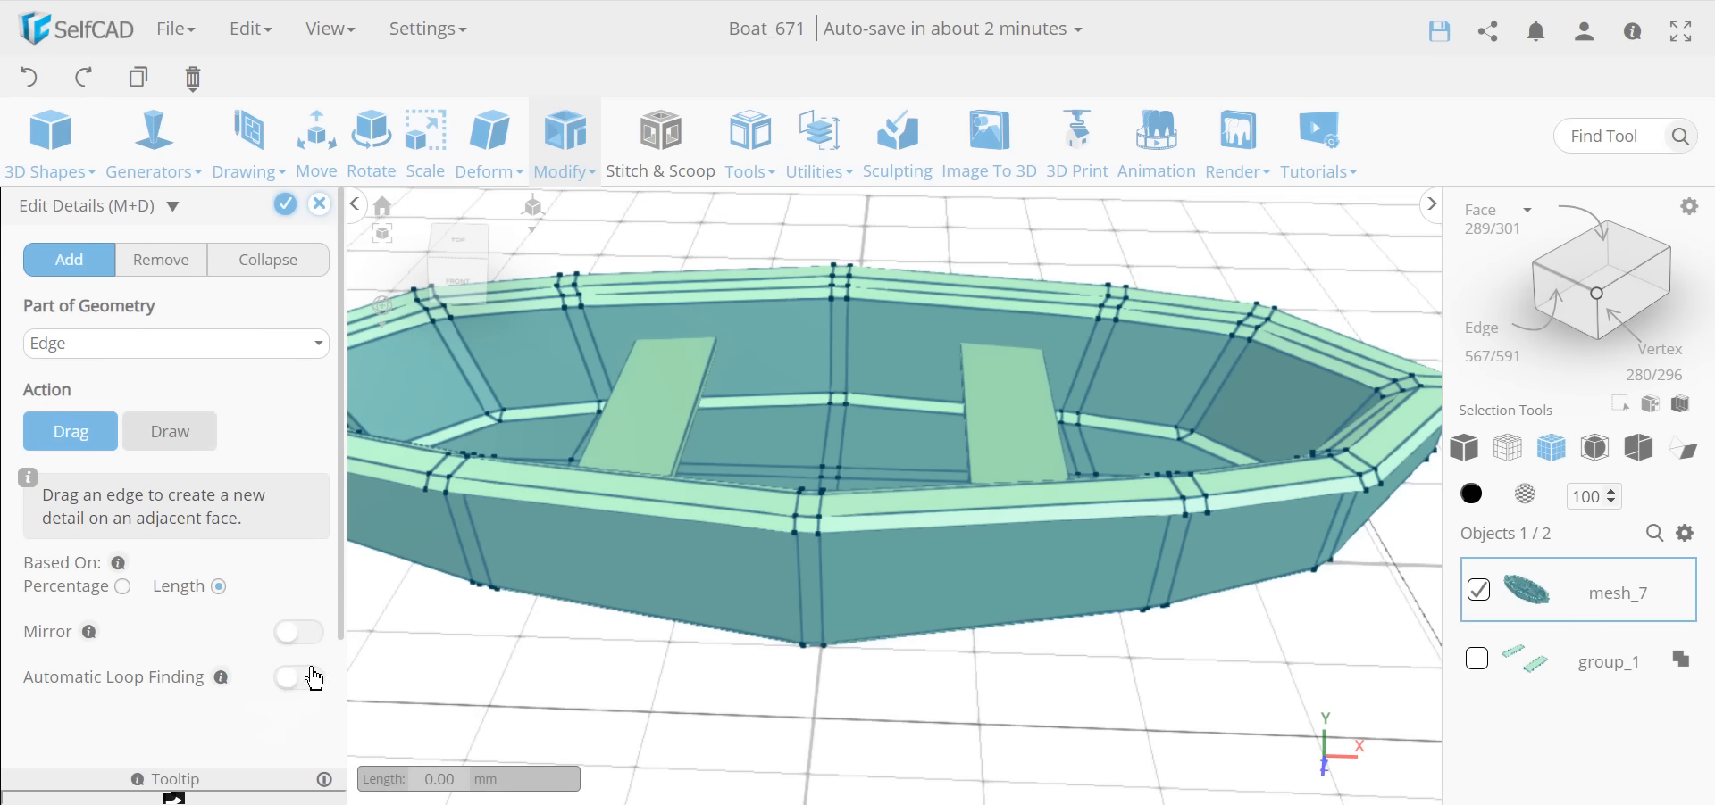
left_click(308, 681)
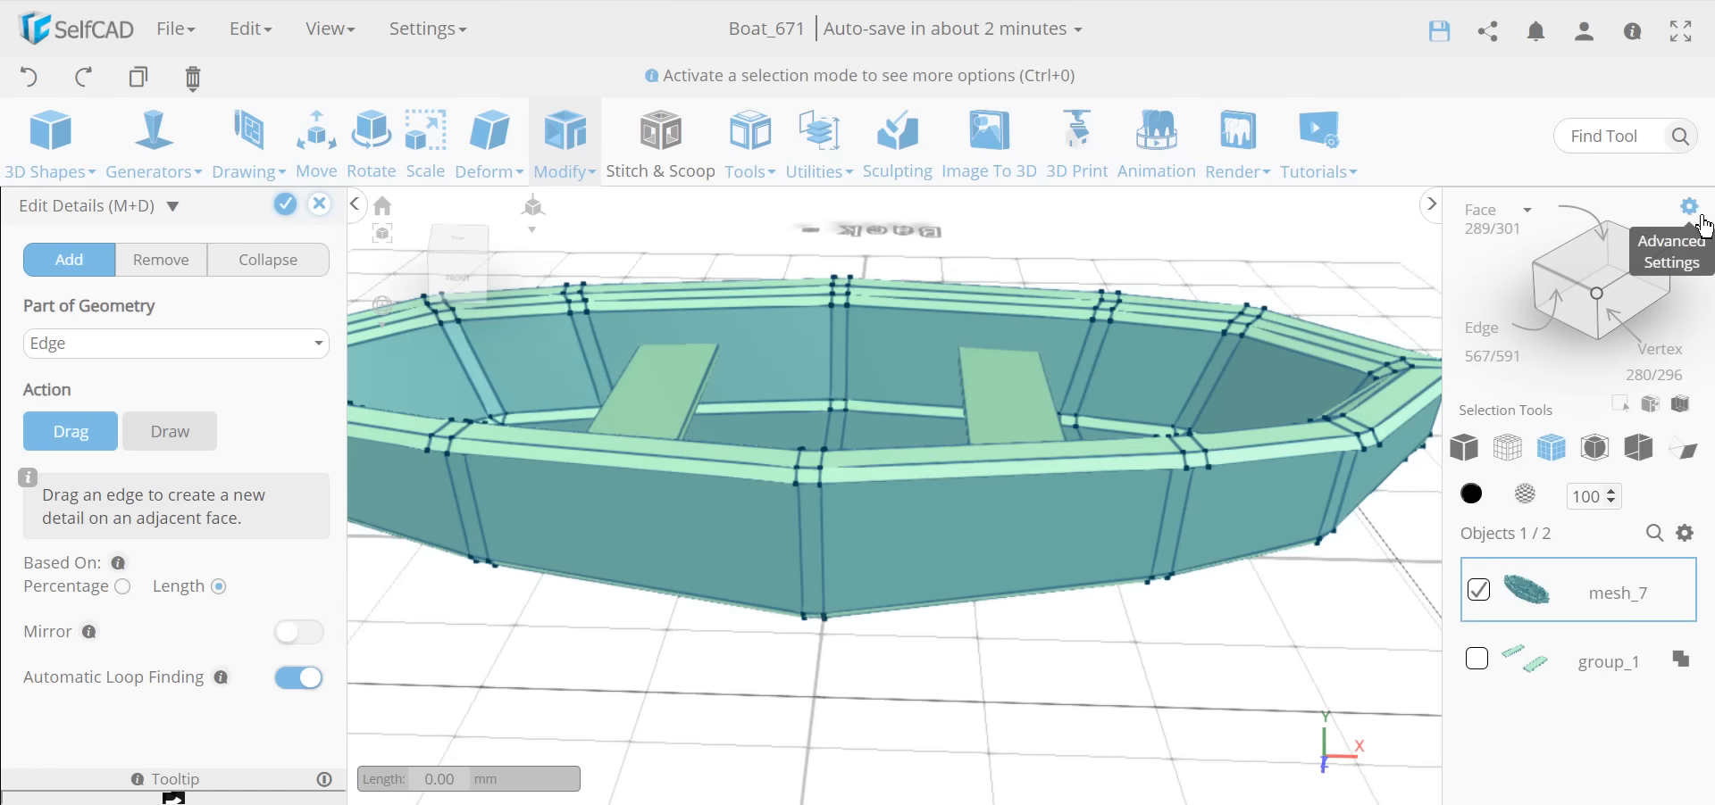
Step: Add two lengthwise edge loops around the hull at bench height, offset about 13.4 mm and a further 3.4 mm, and clear the length value
right_click_drag(1127, 708, 1052, 692)
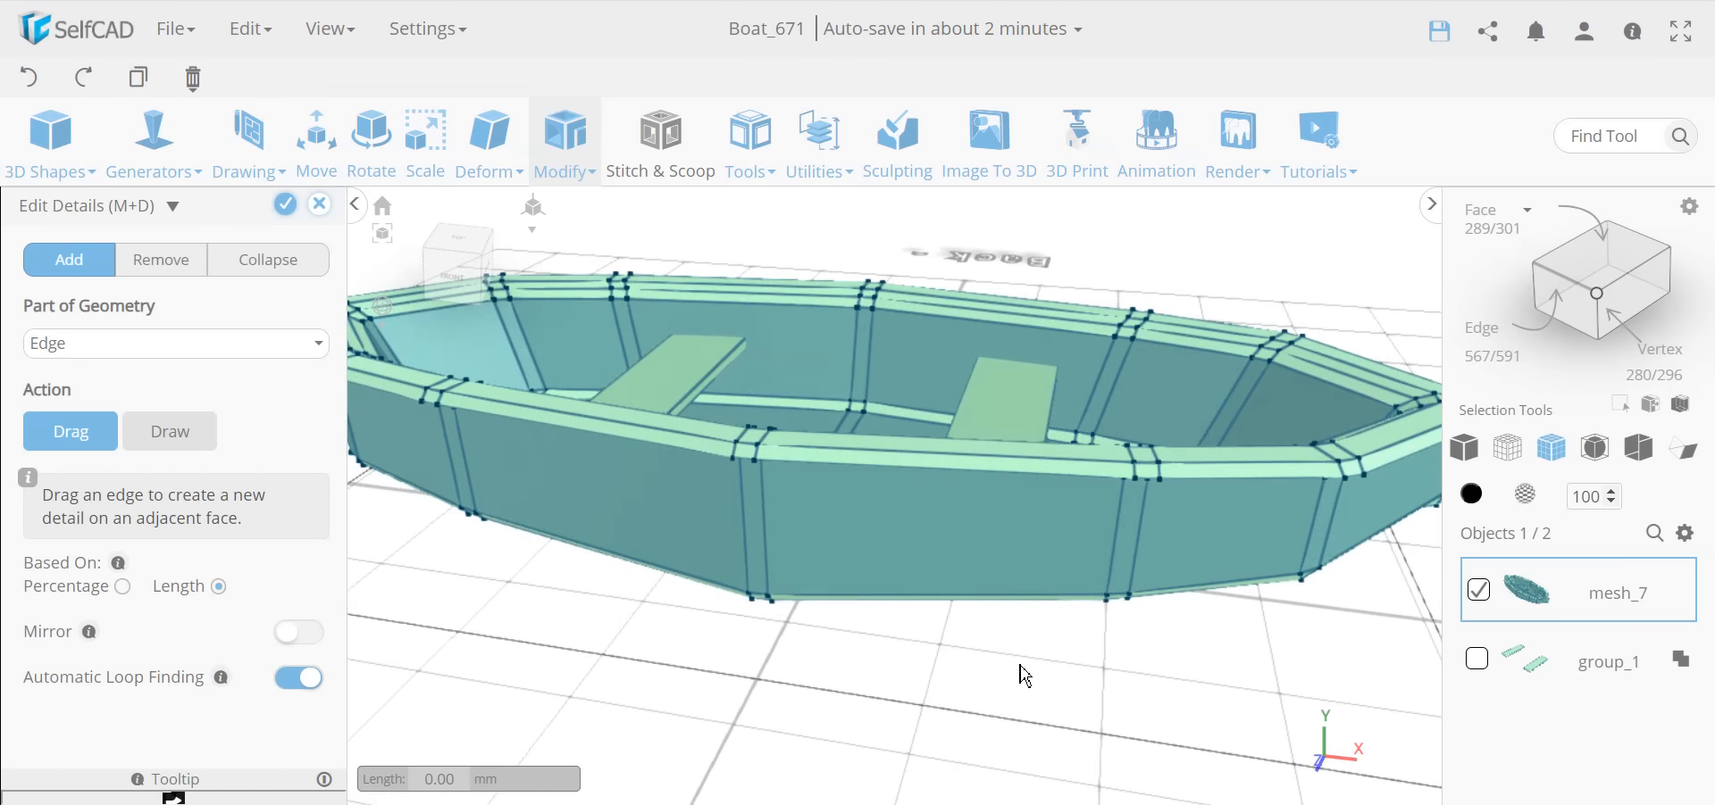
right_click_drag(1004, 755, 972, 765)
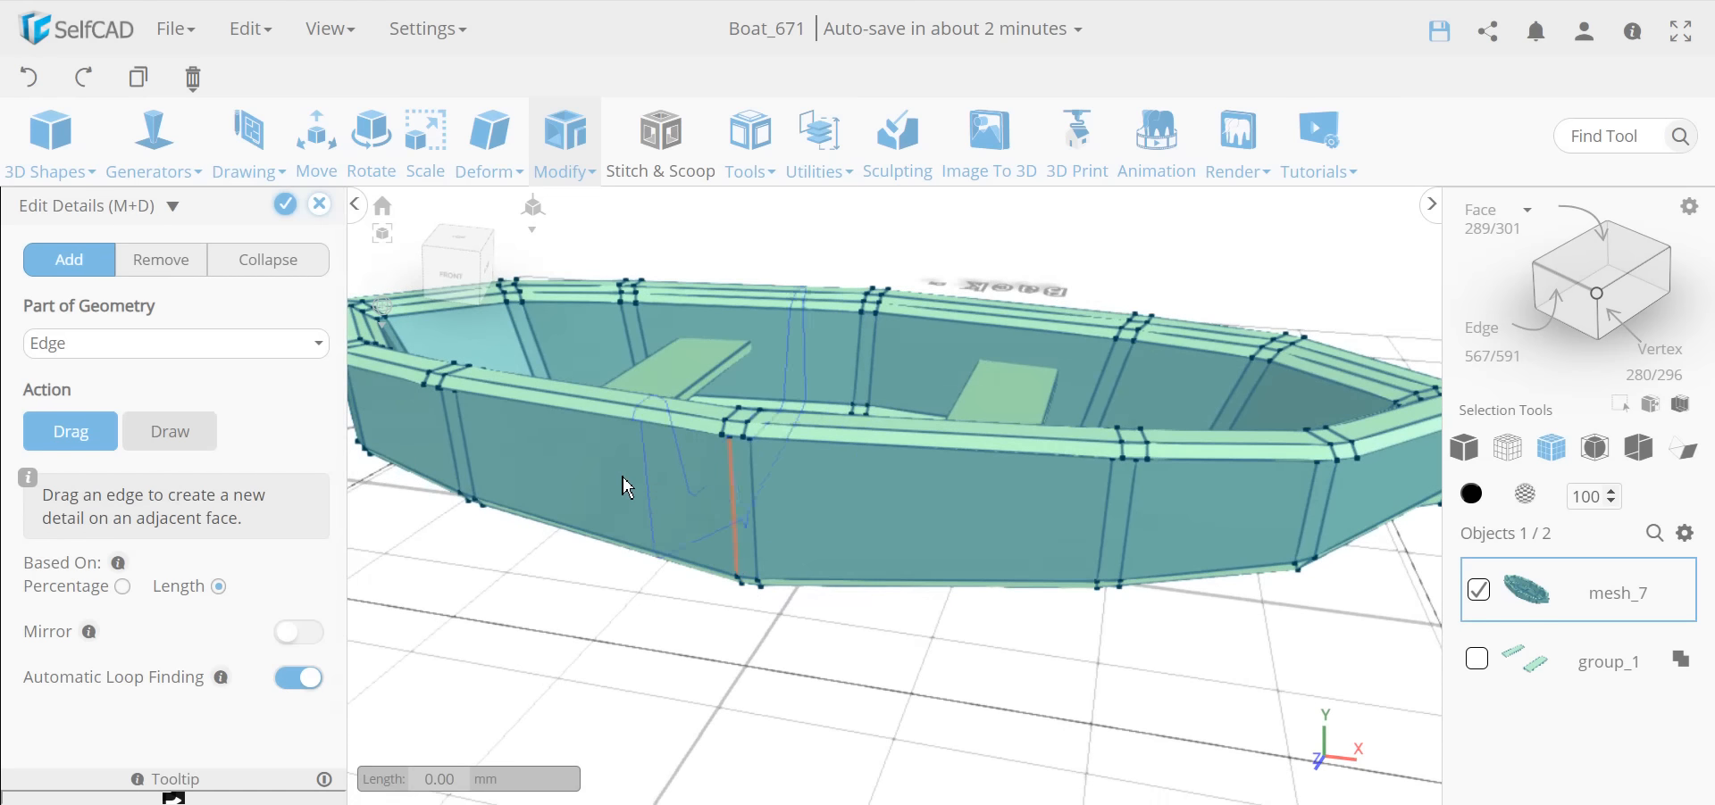
left_click_drag(1075, 337, 1063, 375)
scroll(1063, 378, "up", 5)
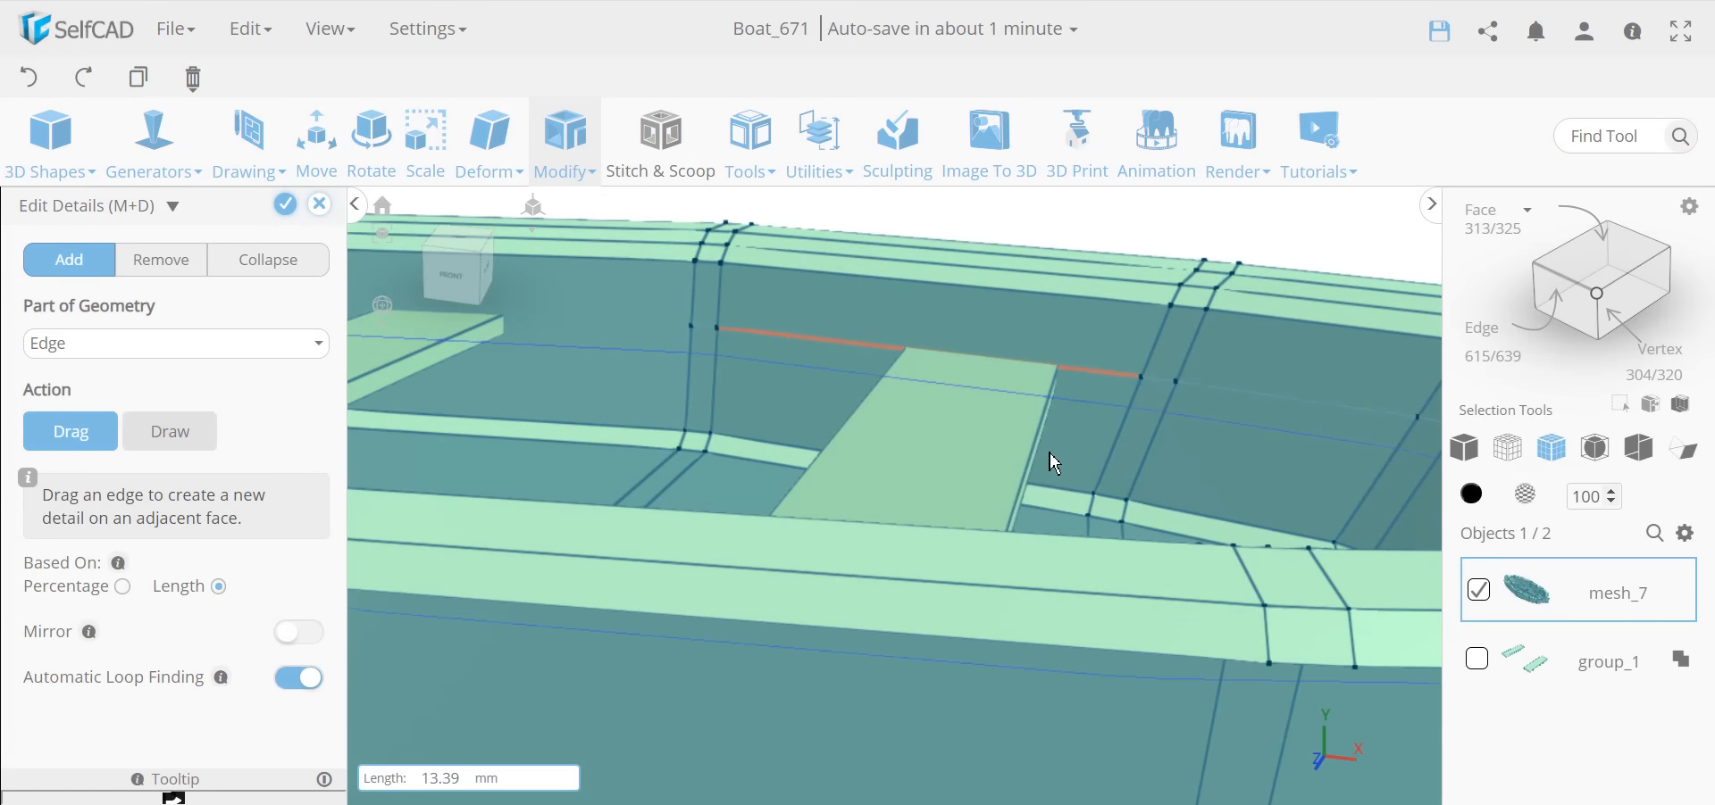
left_click(1066, 389)
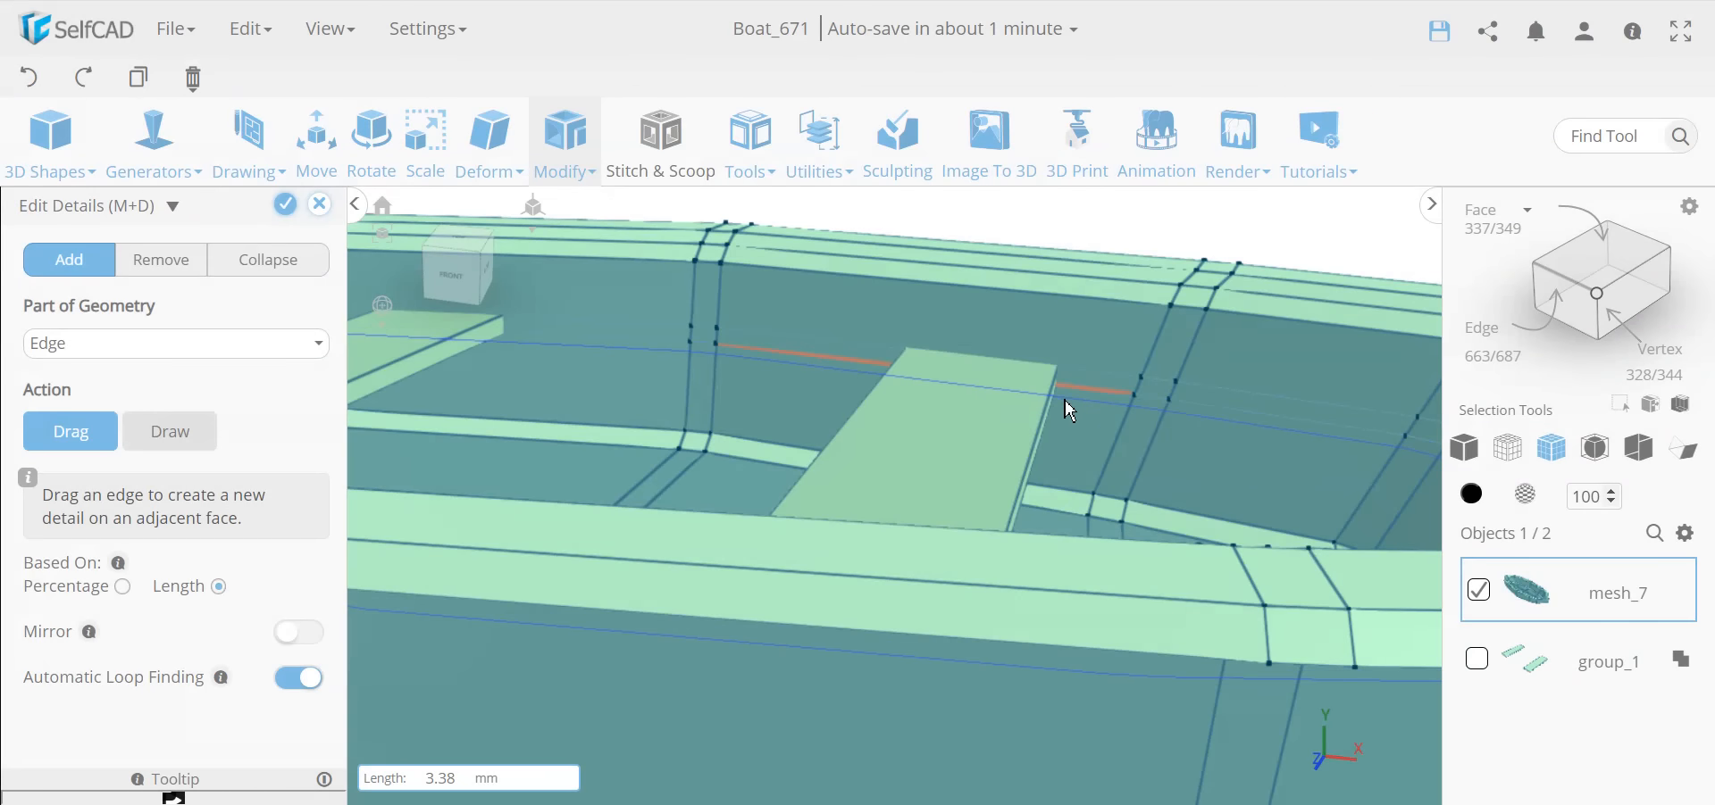
scroll(1067, 403, "down", 5)
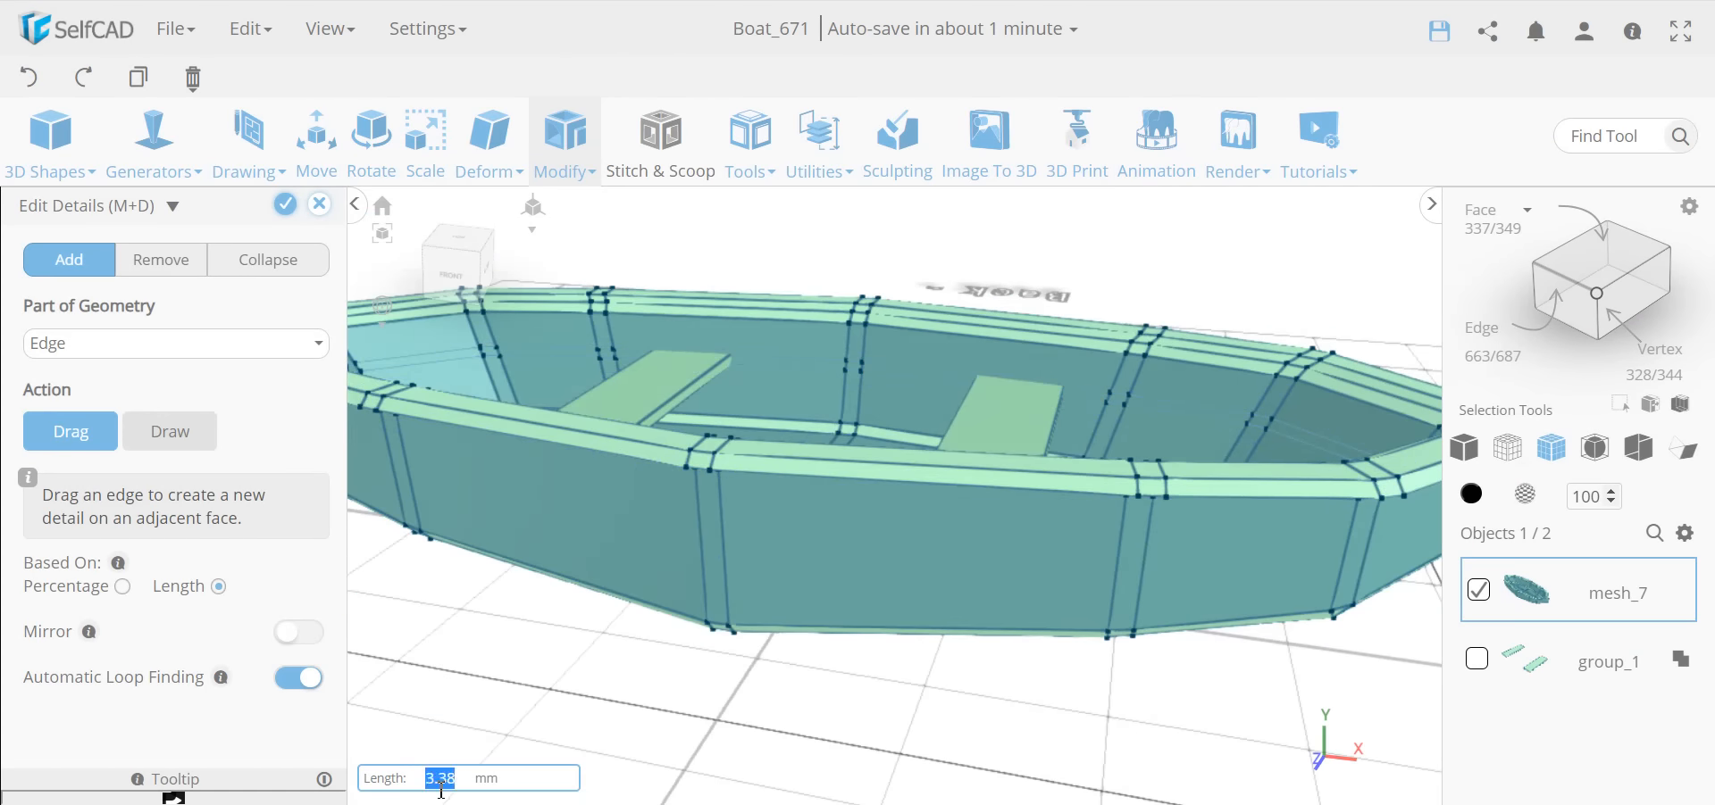
type("1")
key("Return")
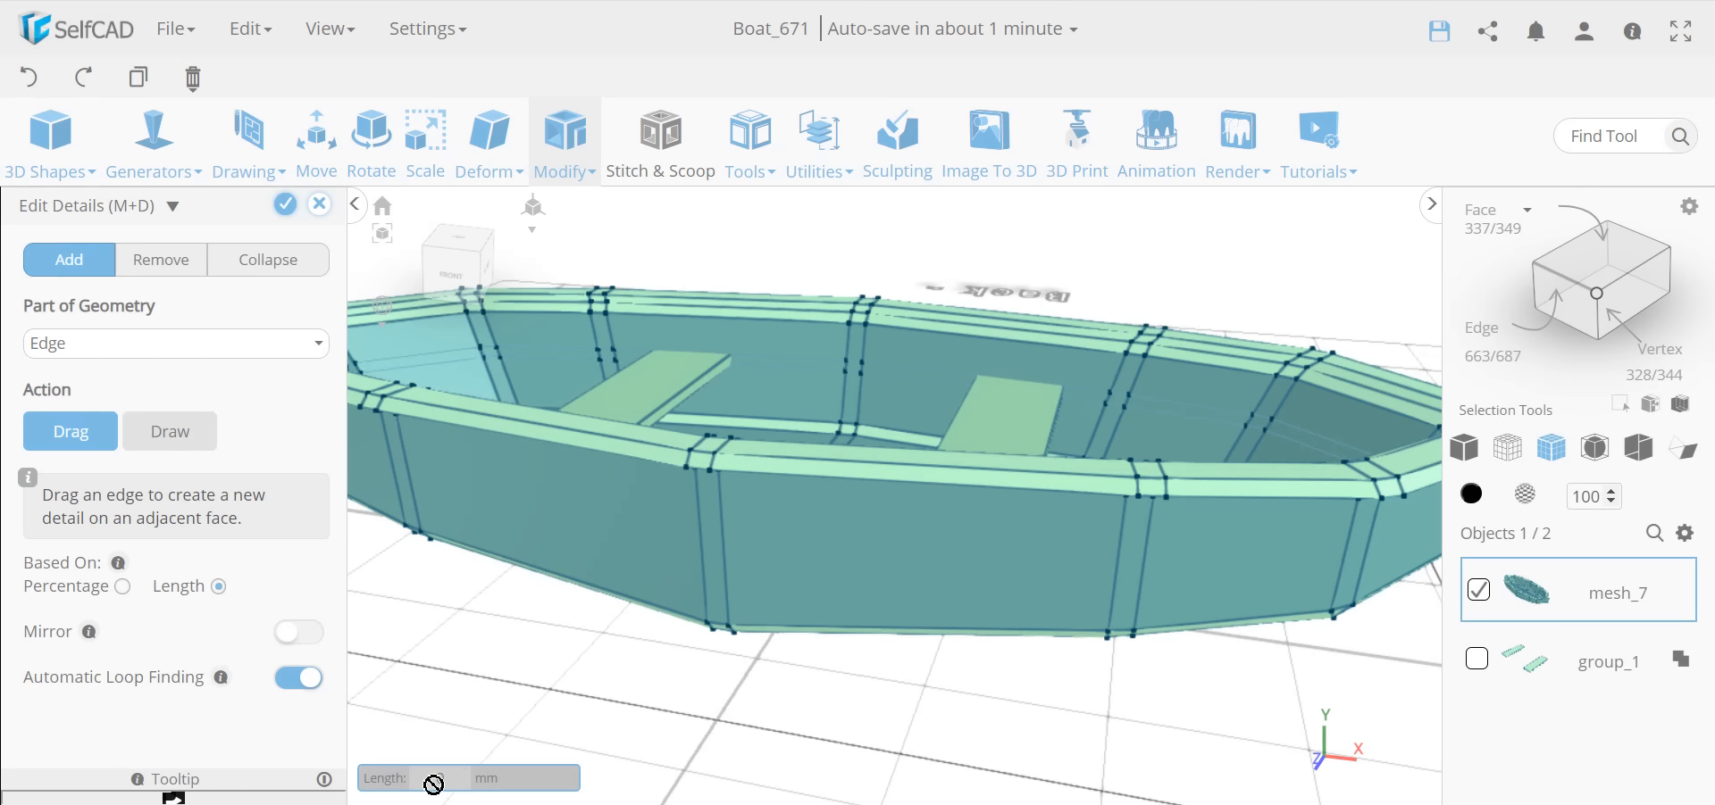
Step: Add two crosswise edge loops along the sides of the +X bench, with offsets of about 42.7 mm and 27.2 mm
left_click(1093, 393)
left_click_drag(844, 719, 965, 522)
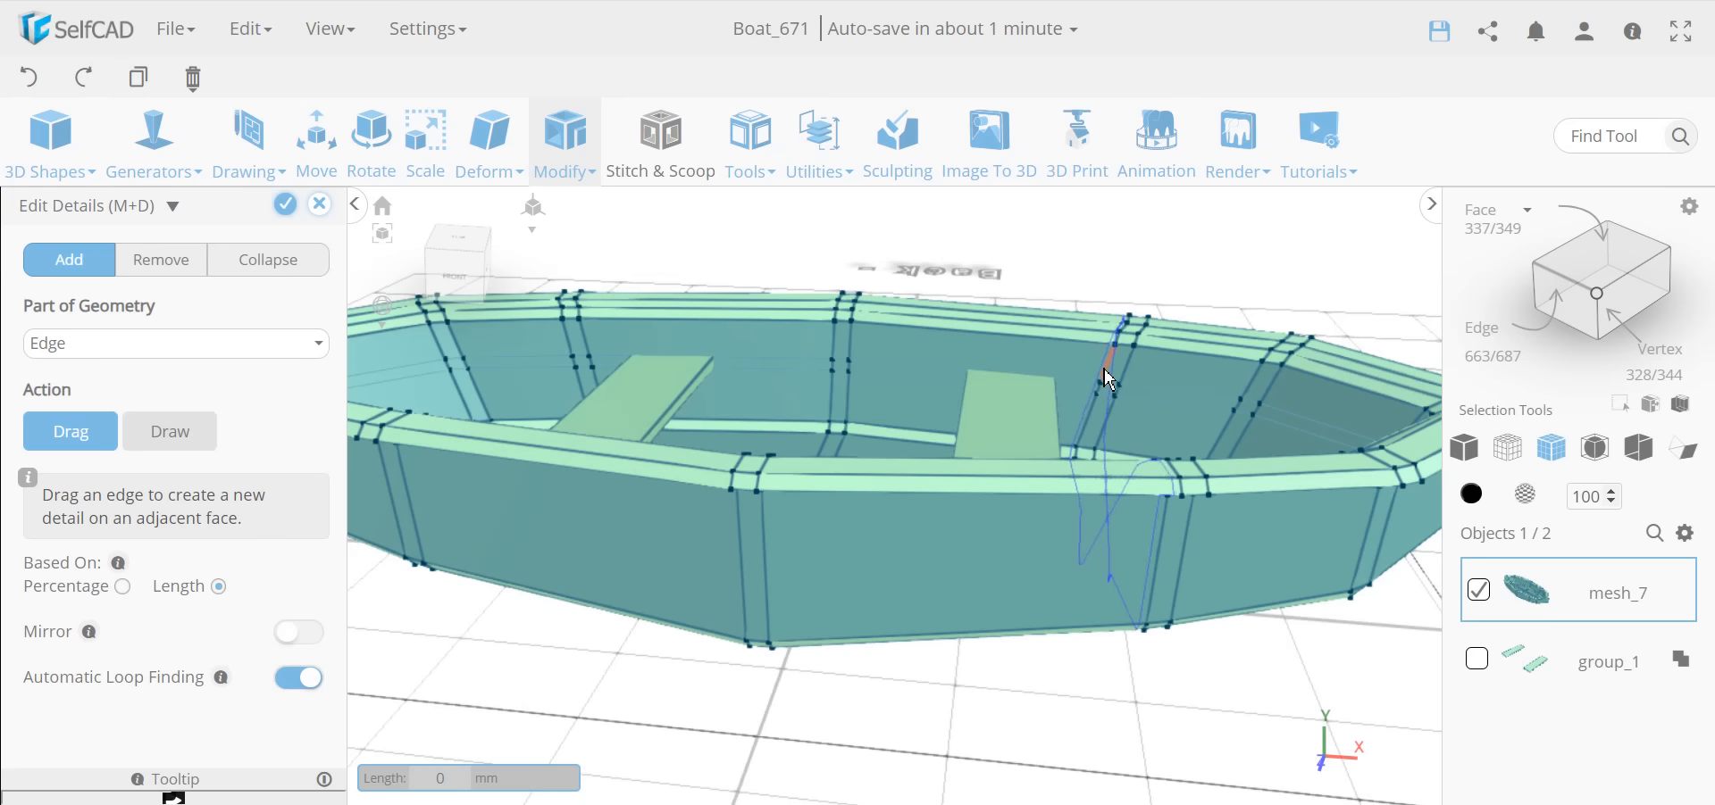
left_click_drag(1103, 368, 982, 364)
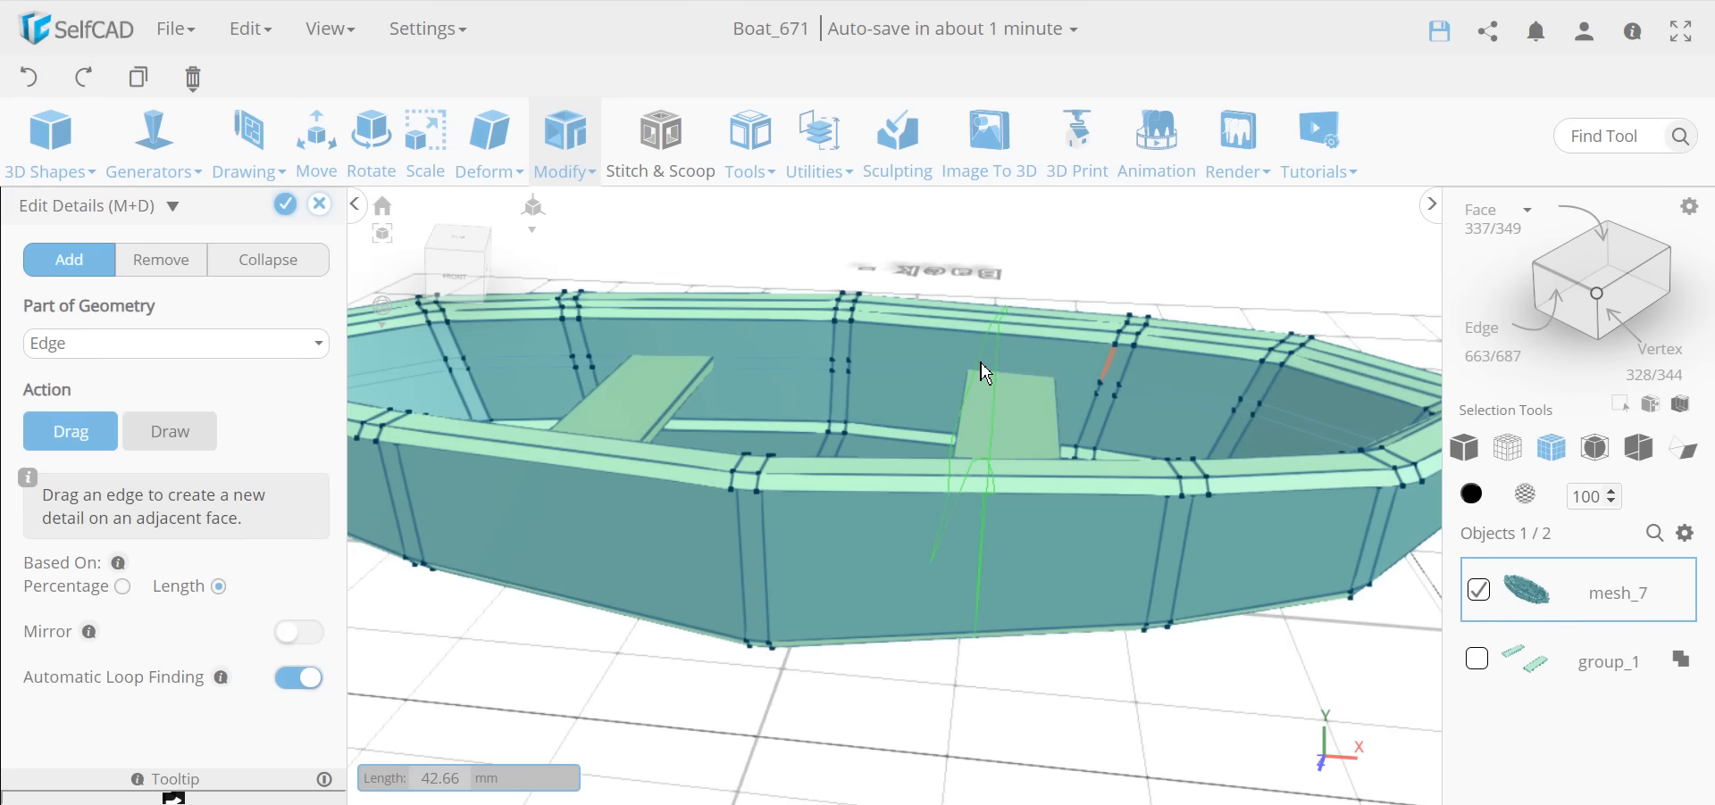
left_click_drag(983, 374, 982, 374)
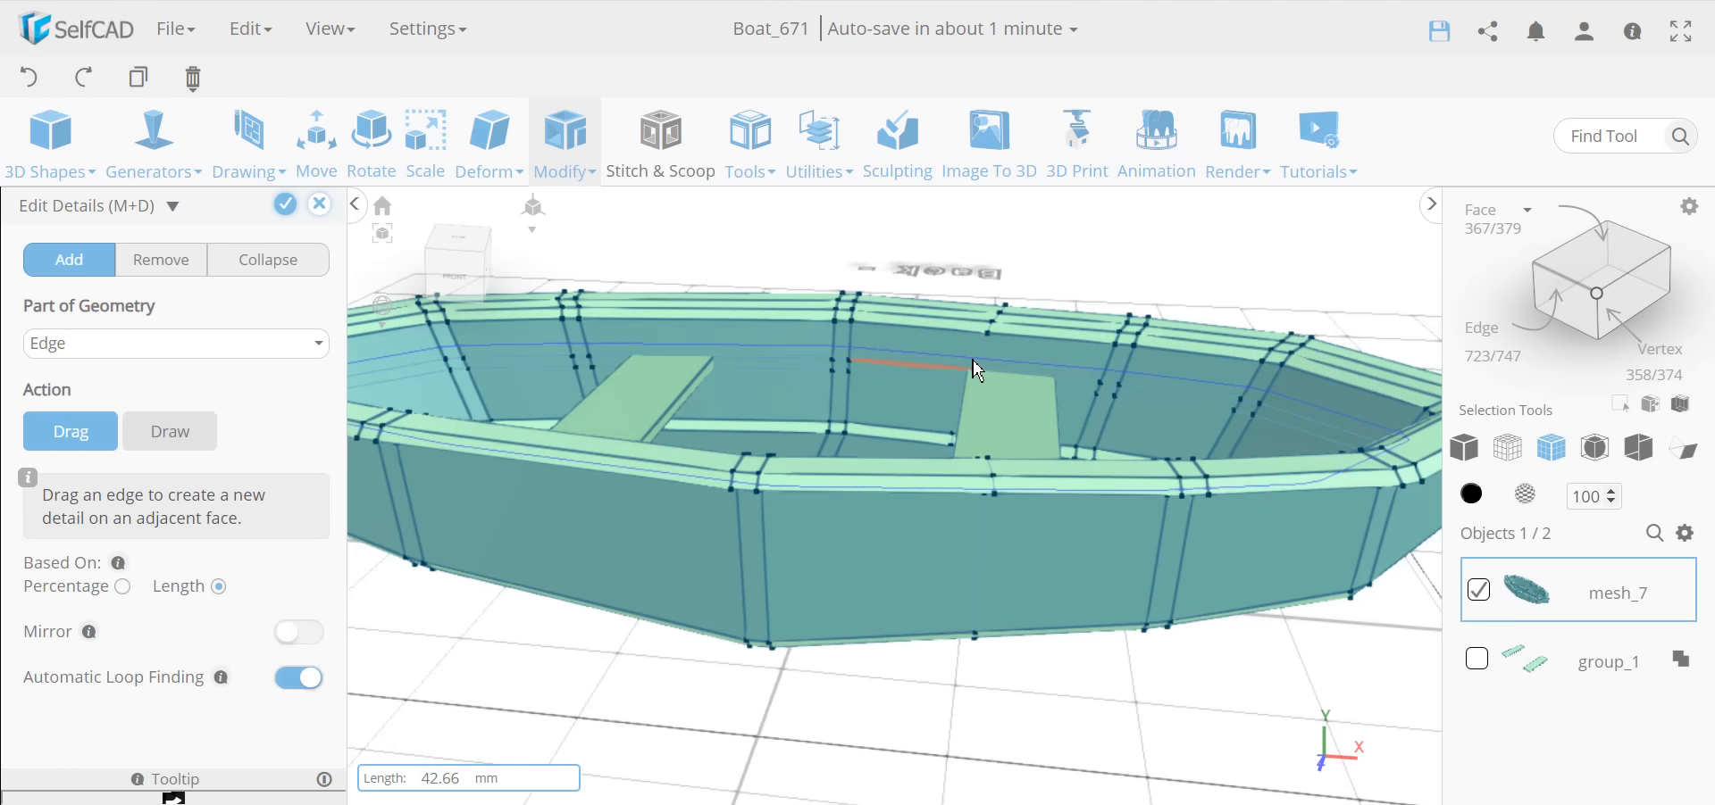
left_click_drag(982, 366, 1064, 362)
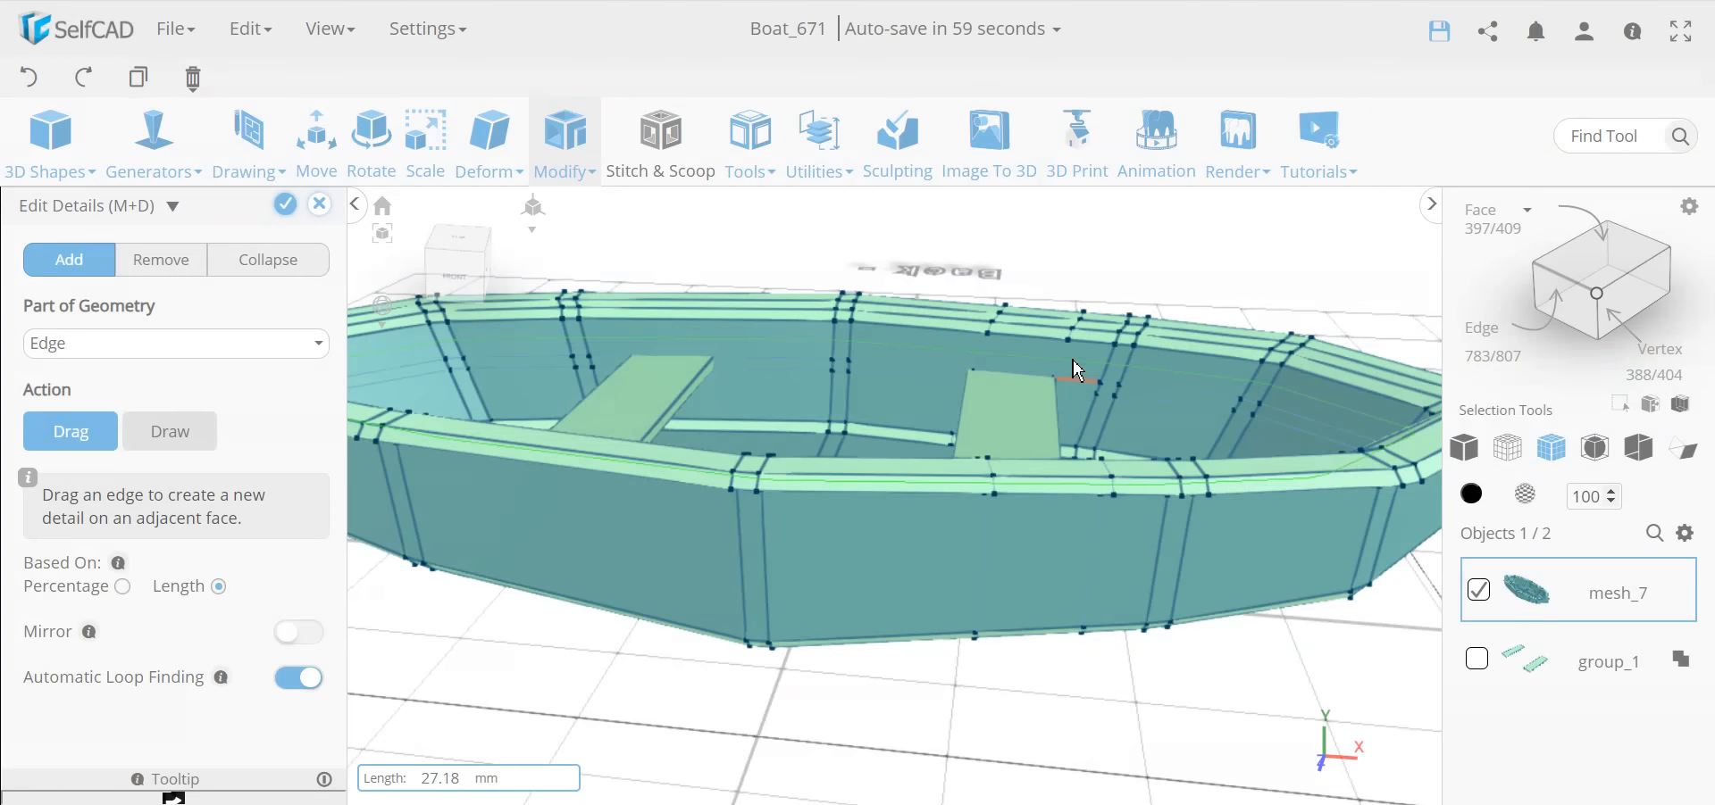
double_click(444, 778)
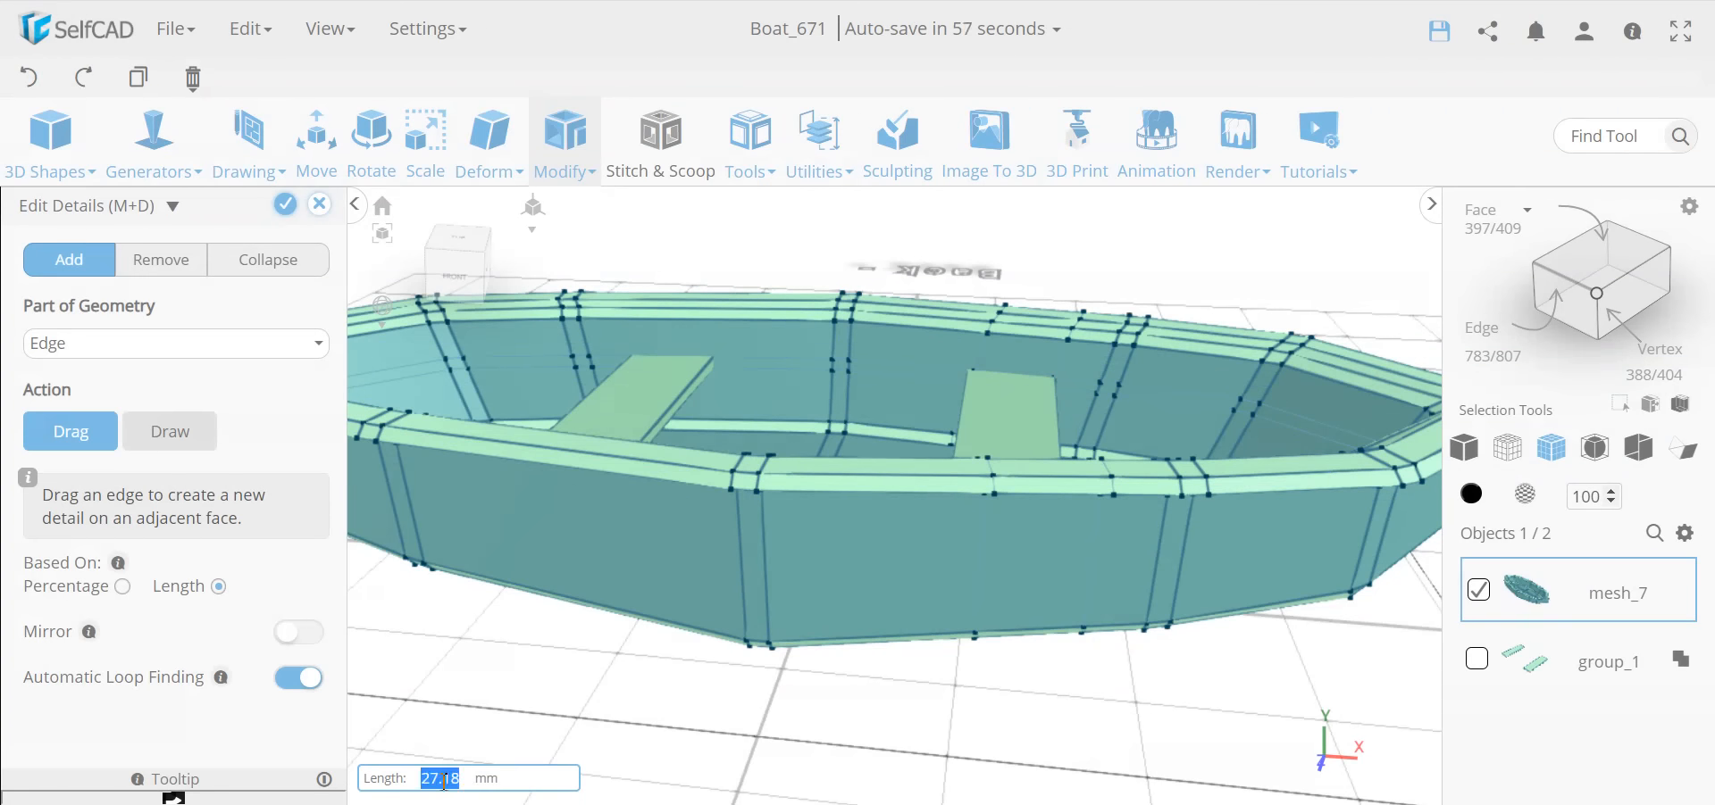
key("BackSpace")
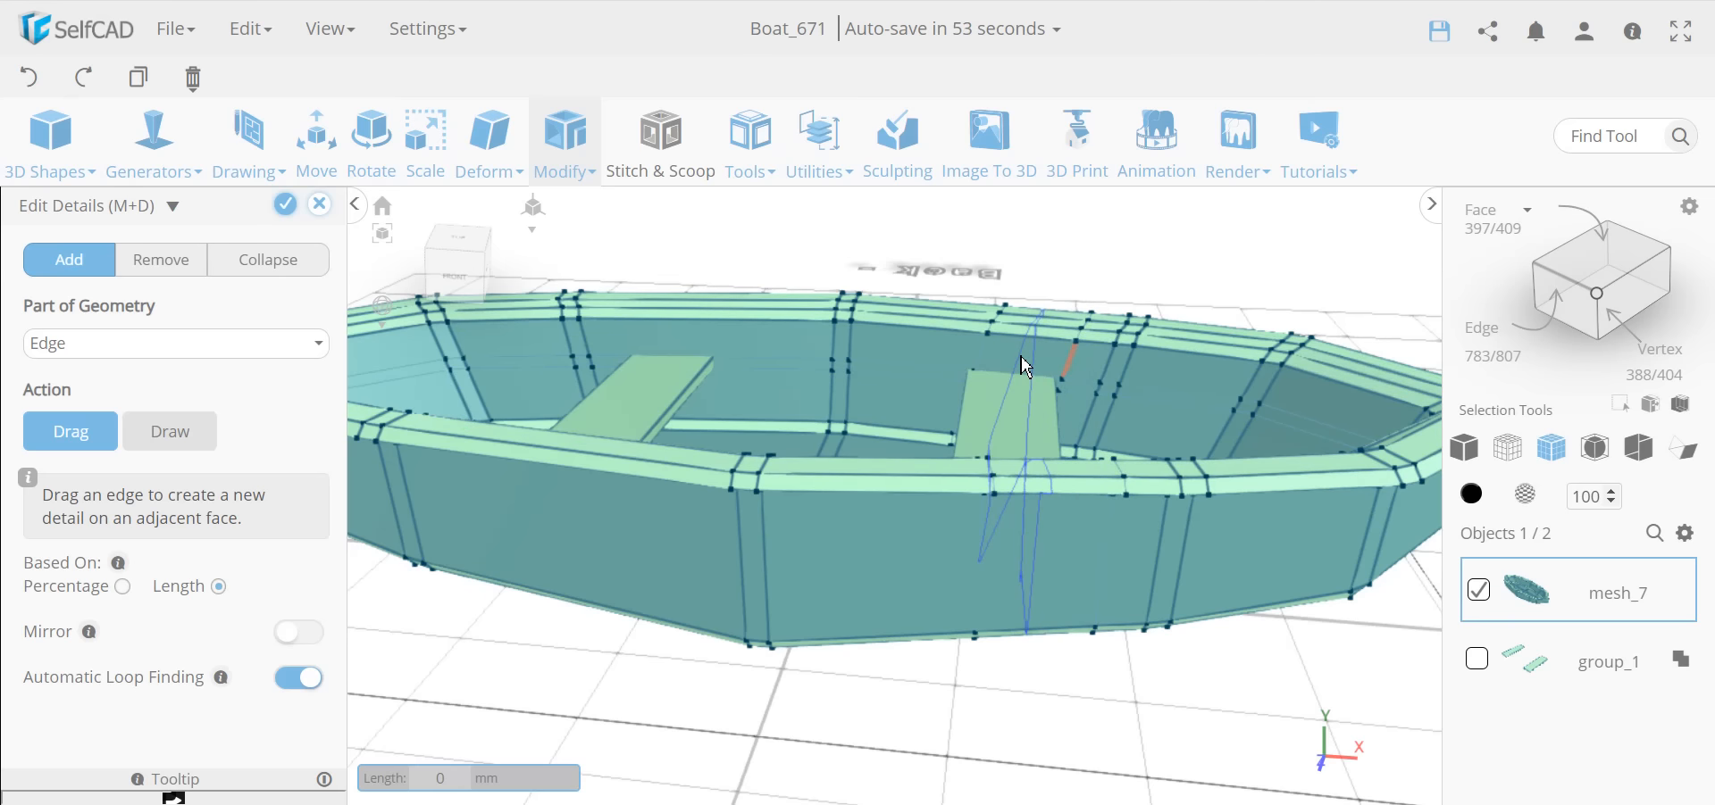
Step: Add two crosswise edge loops along the sides of the -X bench, offset about 45.5 mm and 31 mm, and apply the detail edits
right_click_drag(1060, 723, 992, 394)
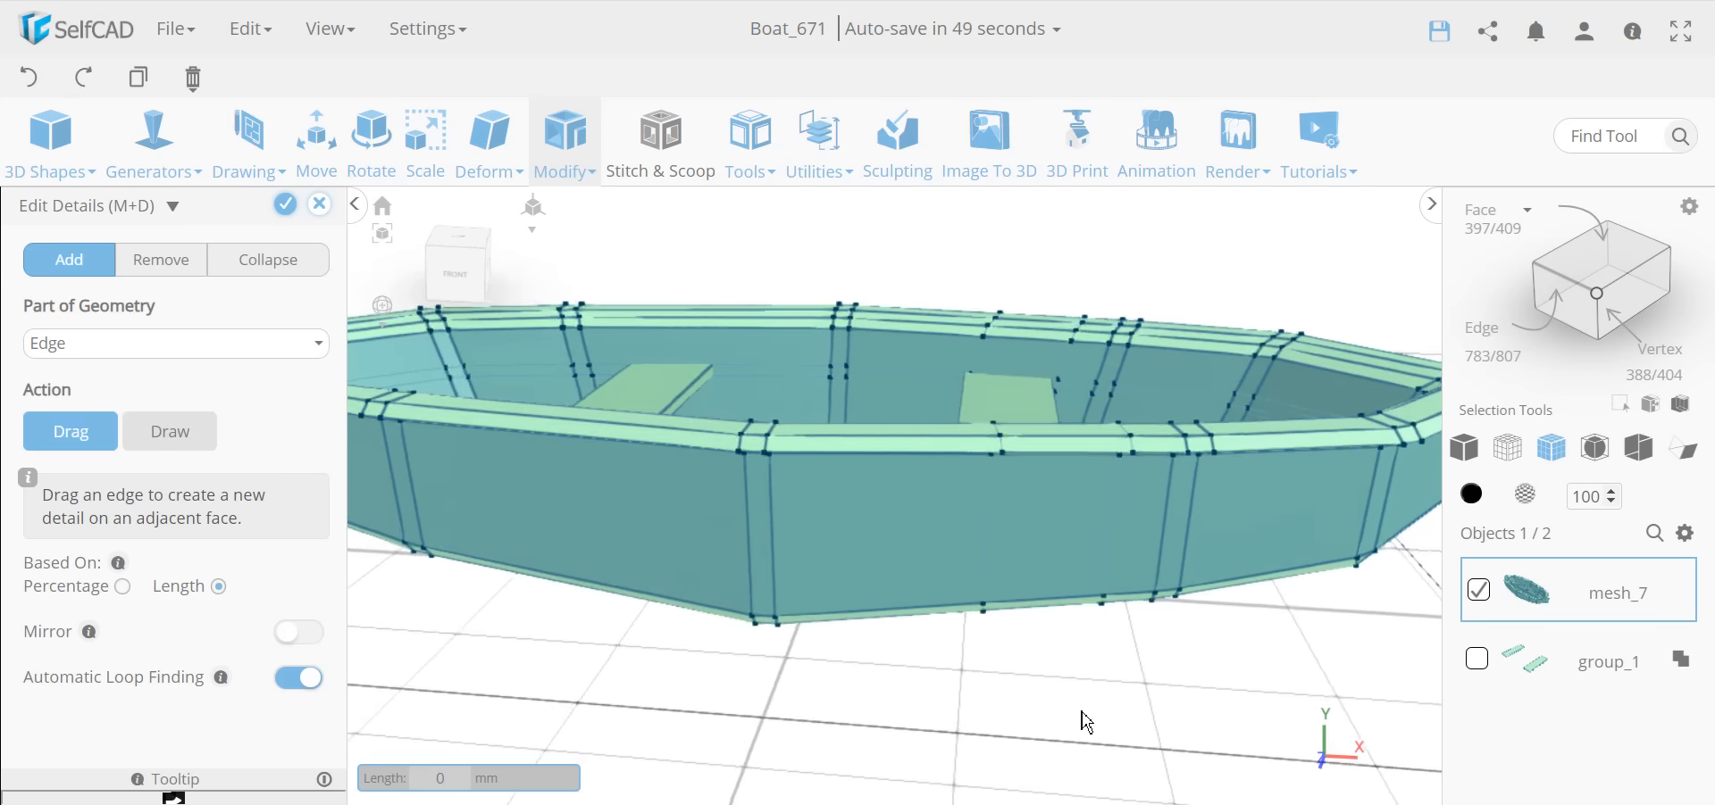
right_click_drag(1085, 721, 1007, 735)
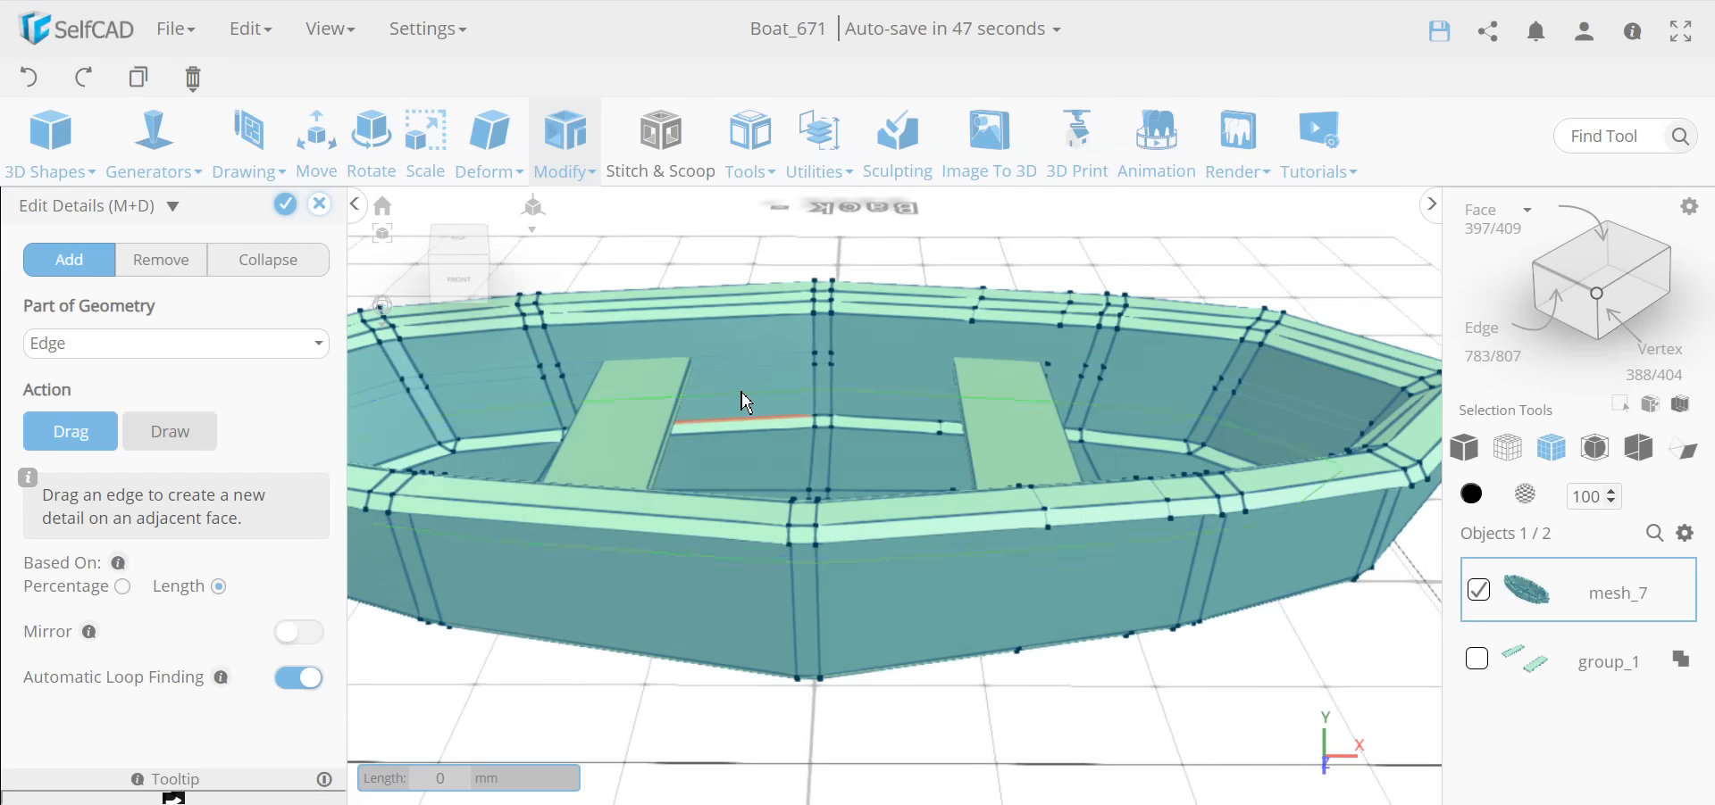
left_click_drag(832, 345, 688, 345)
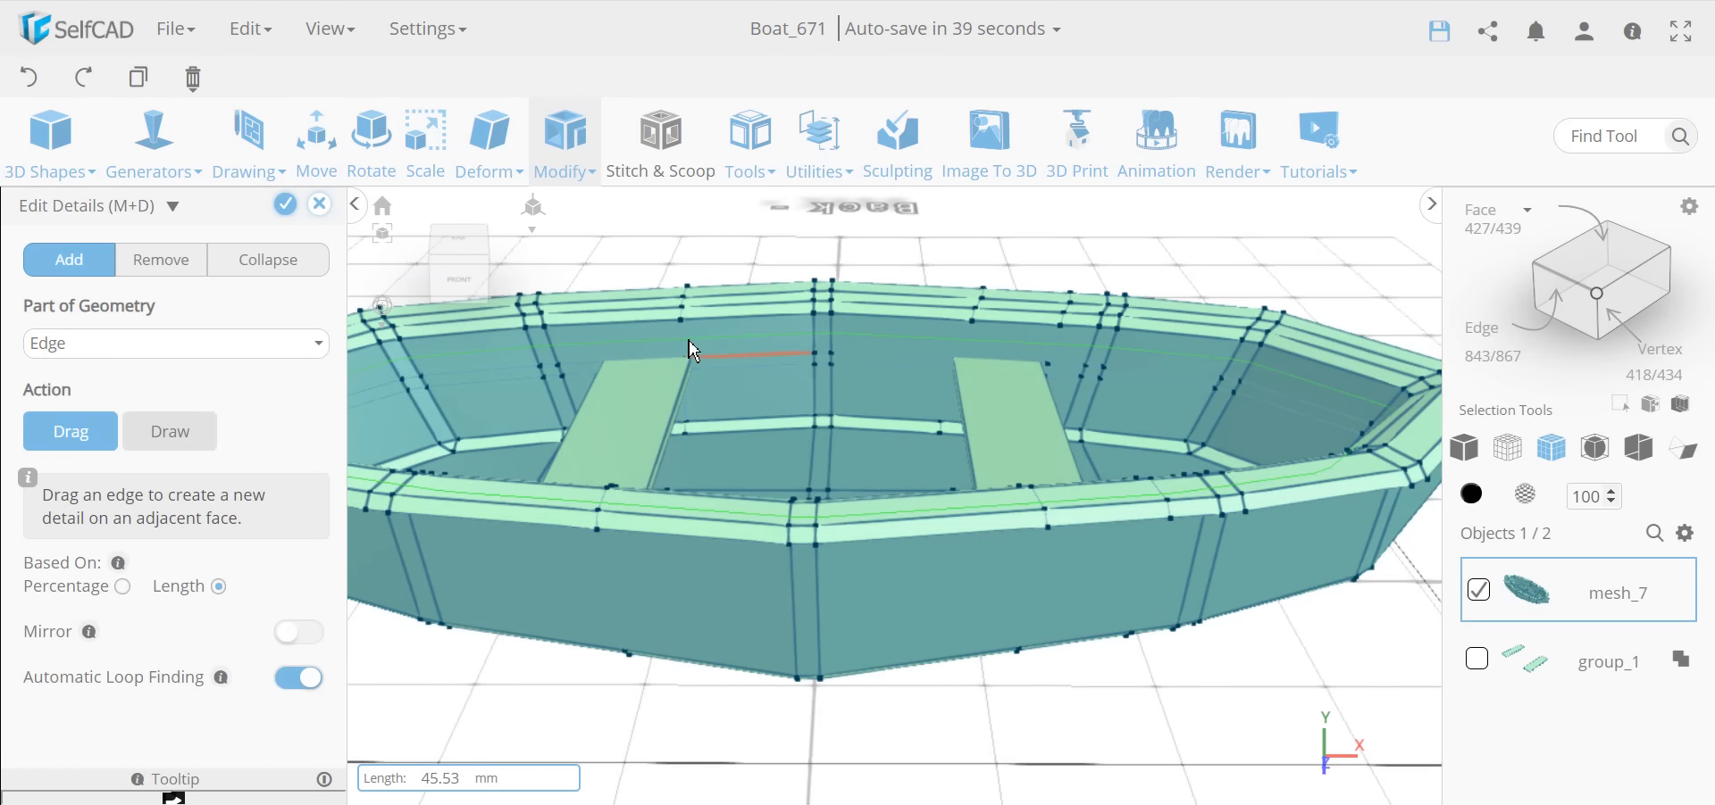
left_click_drag(686, 345, 594, 361)
left_click(440, 779)
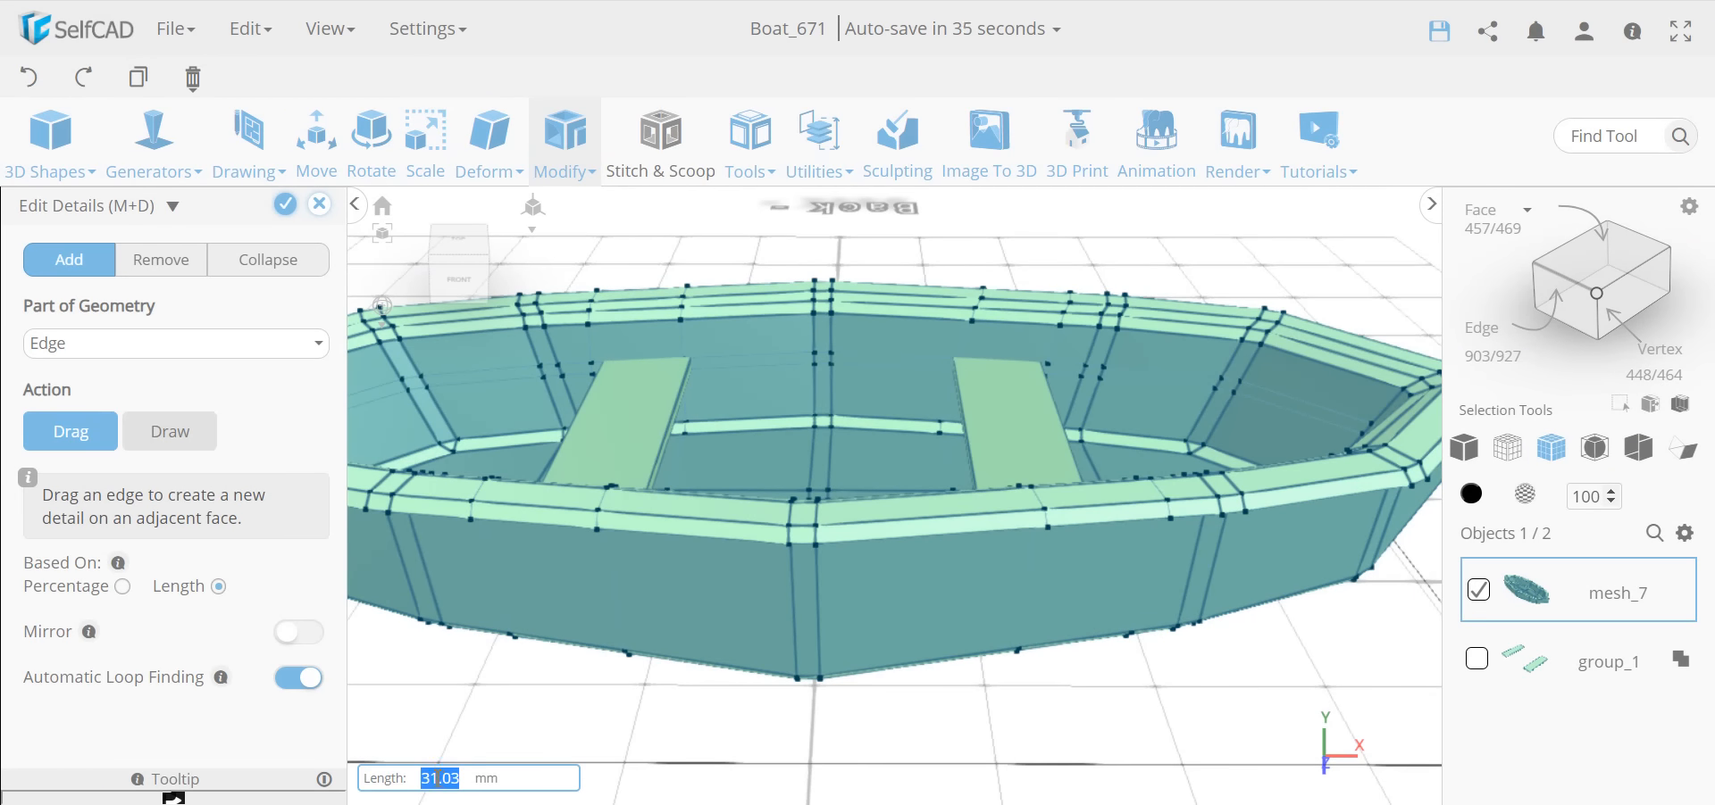
key("BackSpace")
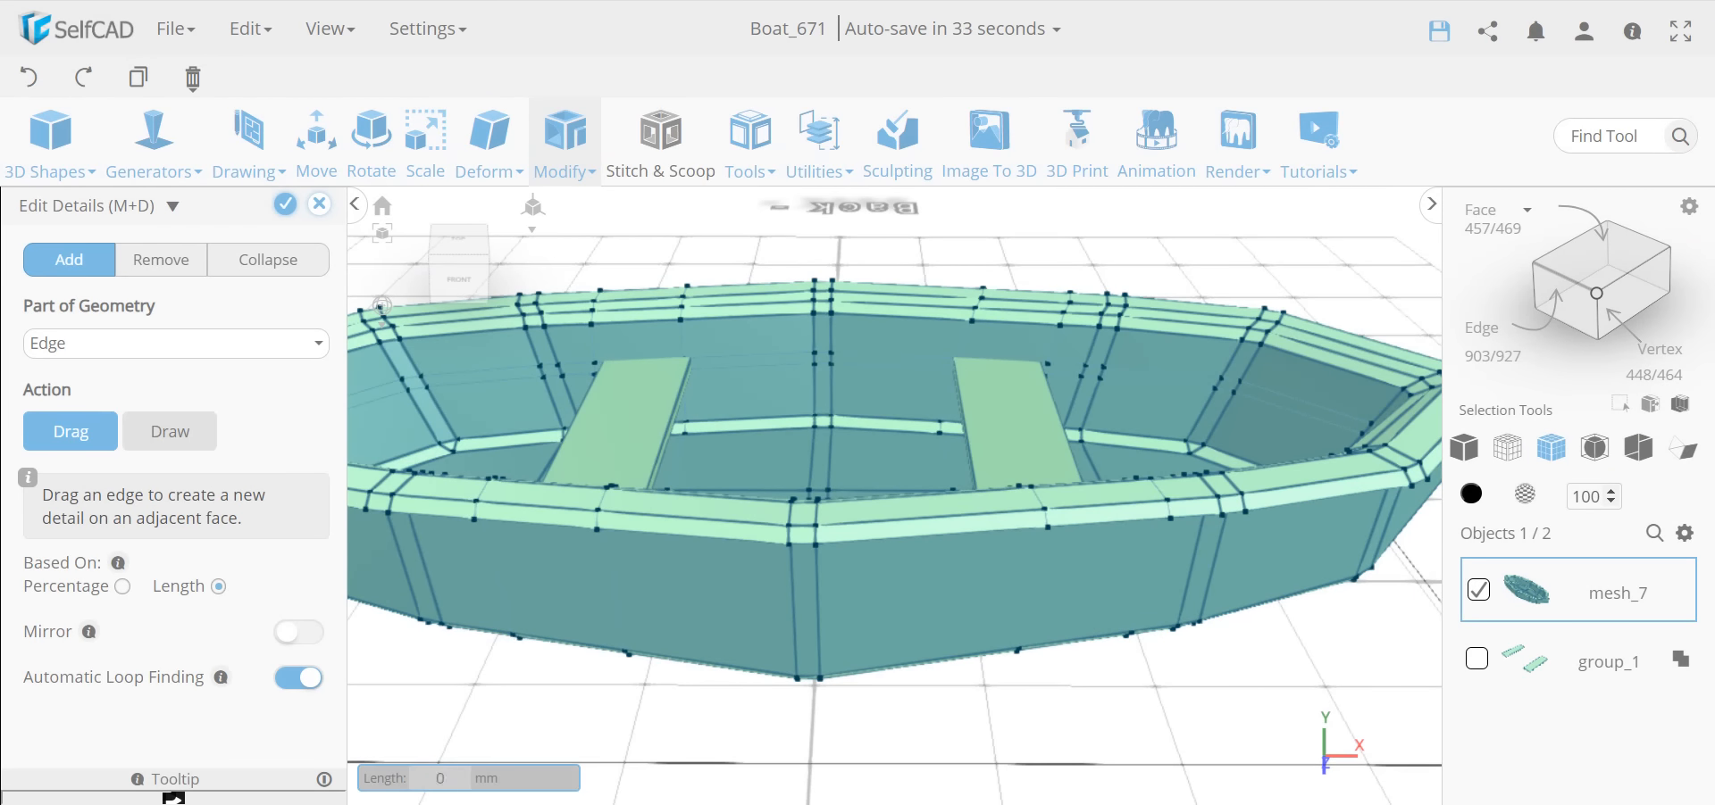
right_click_drag(1038, 747, 1049, 727)
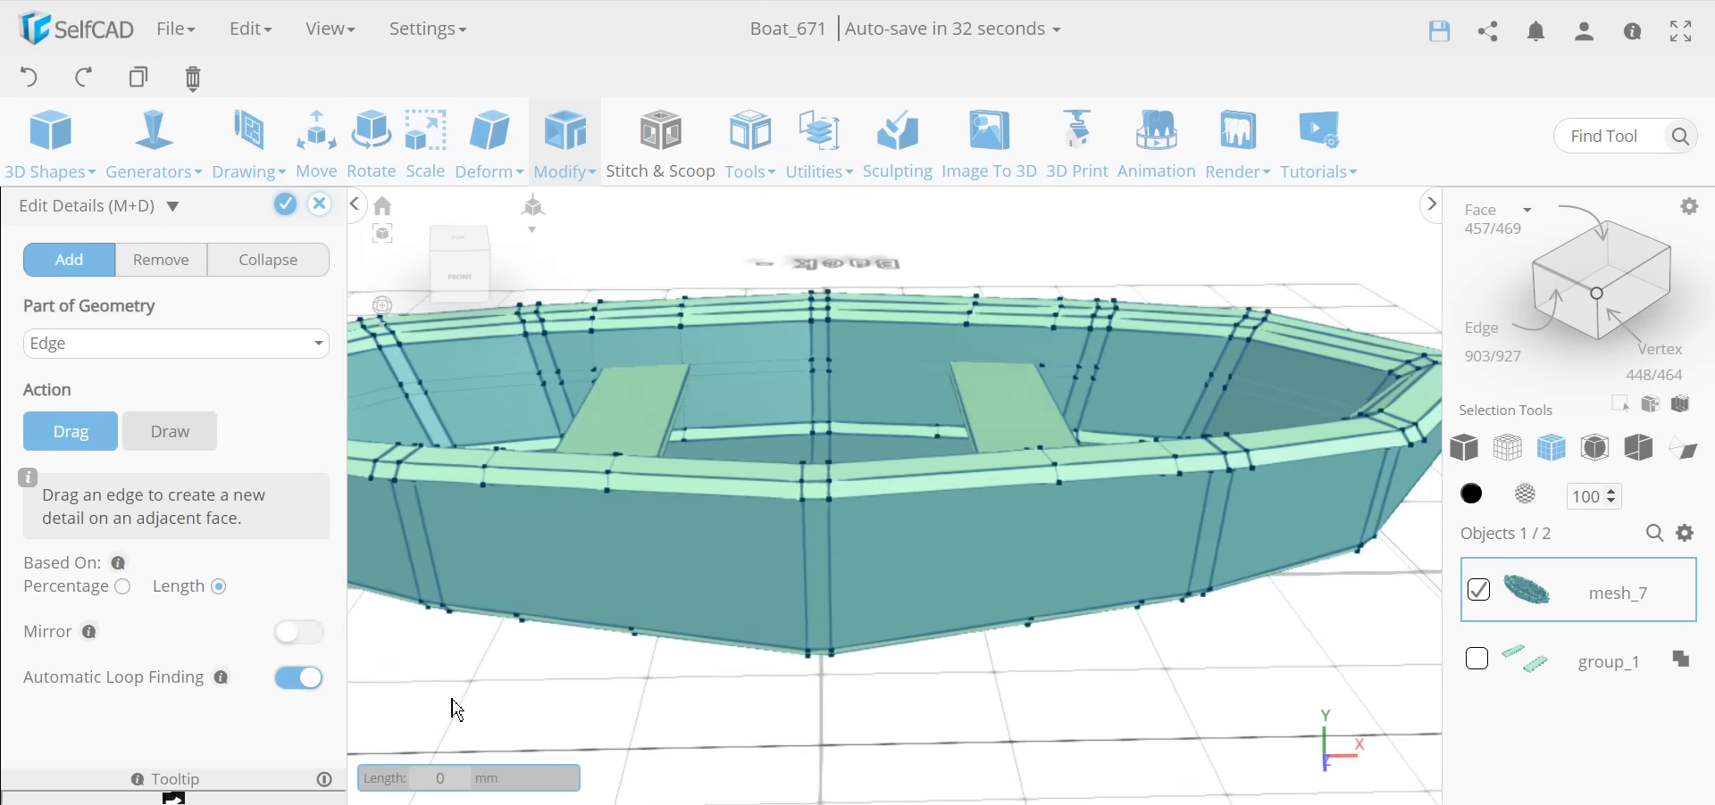
left_click(285, 205)
Step: Inspect the new edges on the hull and isolate mesh_7 to hide the bench group
mouse_move(809, 726)
right_mouse_down()
mouse_move(858, 753)
mouse_move(1049, 761)
mouse_move(815, 759)
mouse_move(808, 743)
right_mouse_up()
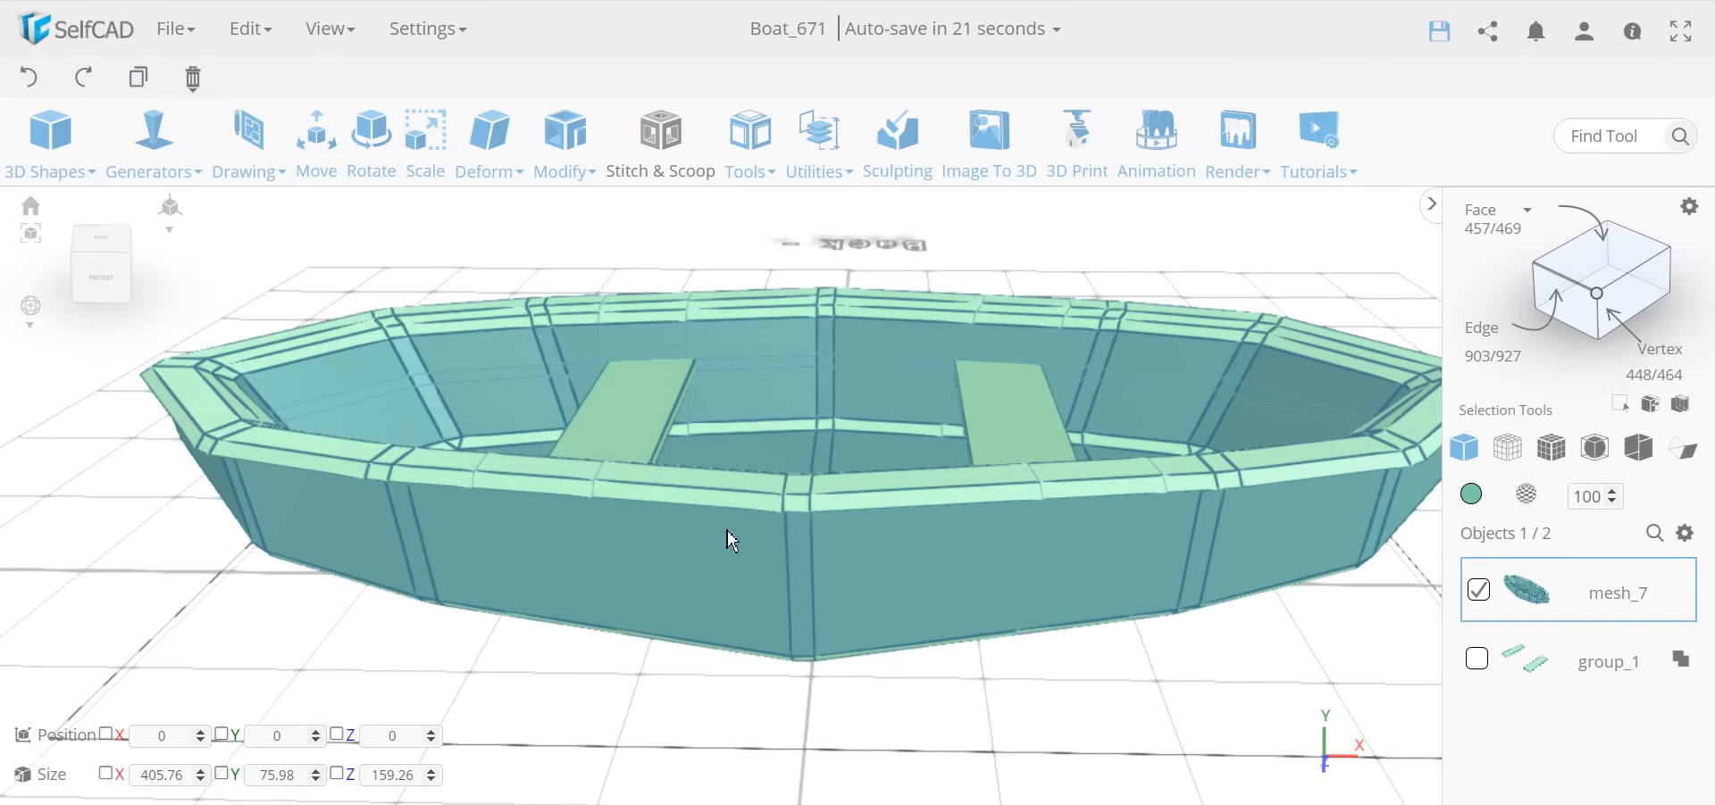
right_click_drag(727, 536, 779, 747)
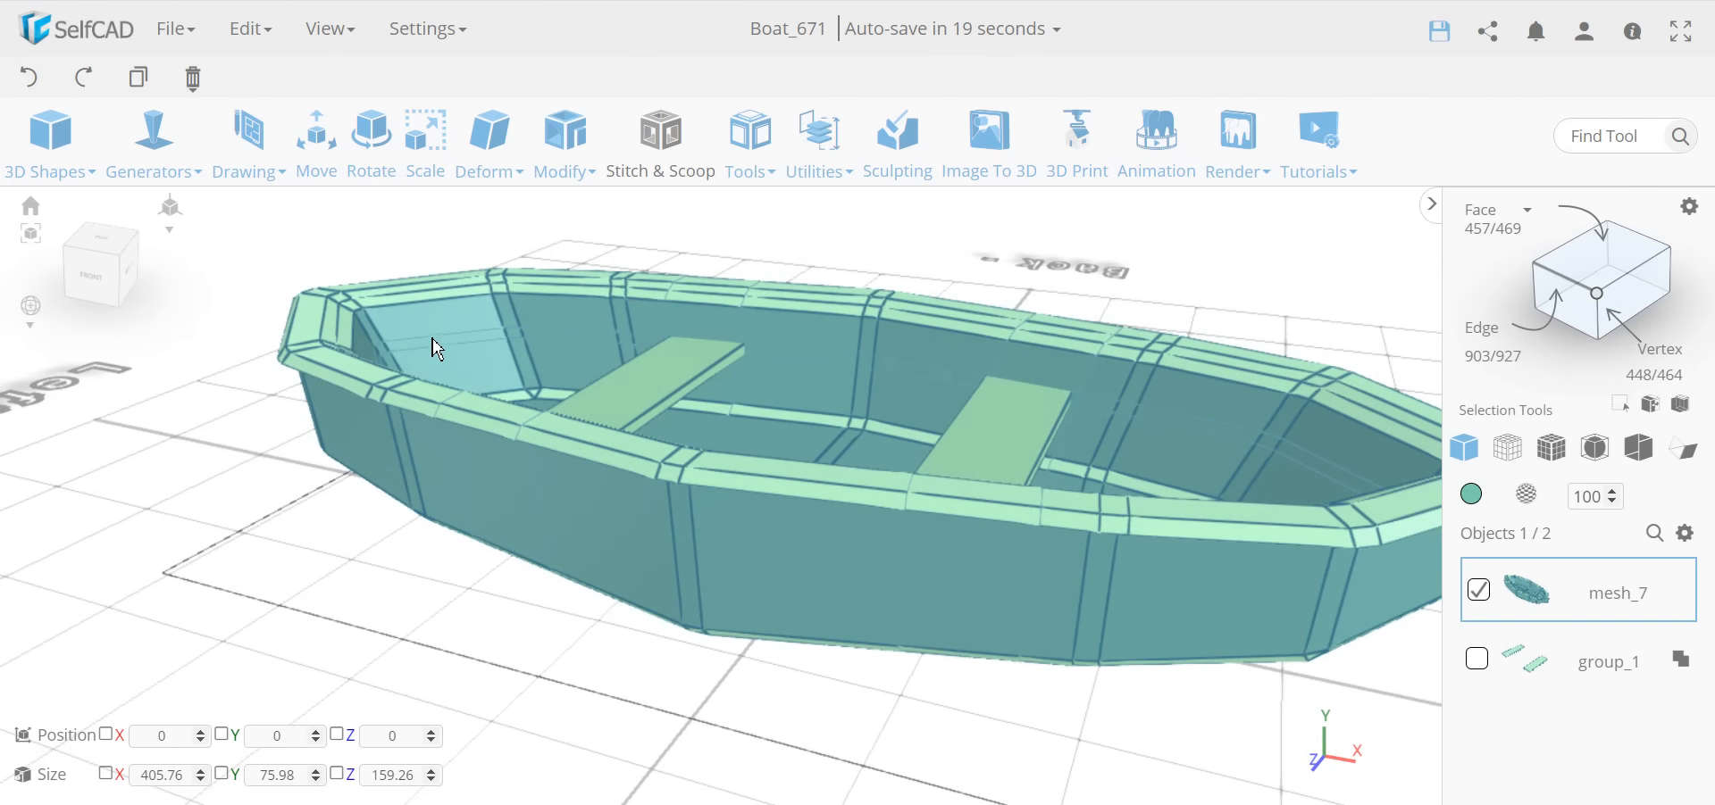
right_click_drag(585, 679, 897, 681)
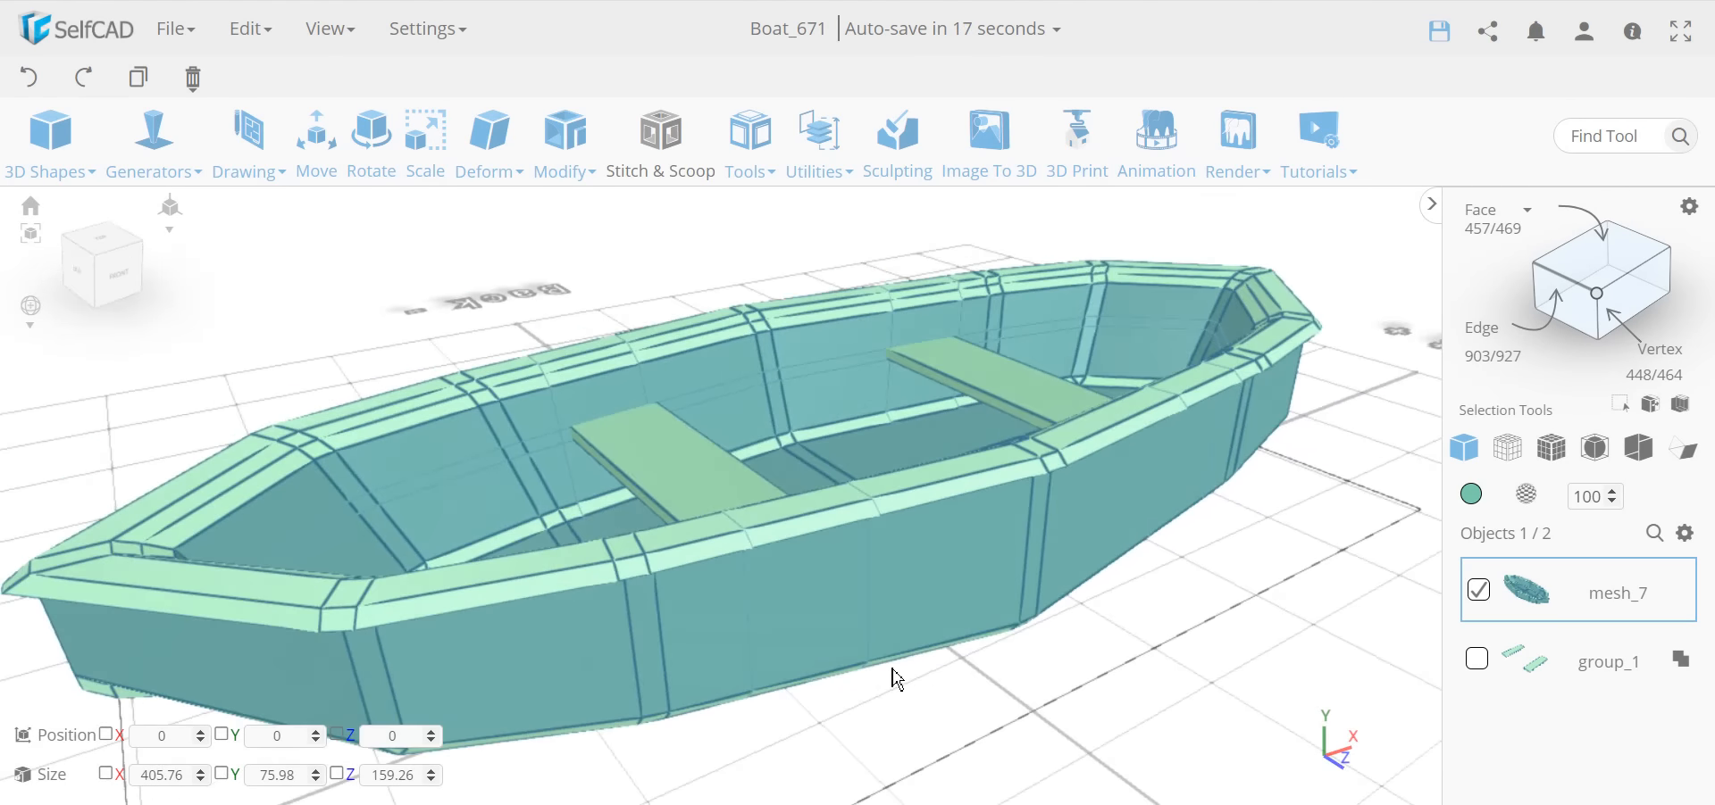
right_click_drag(1091, 518, 877, 331)
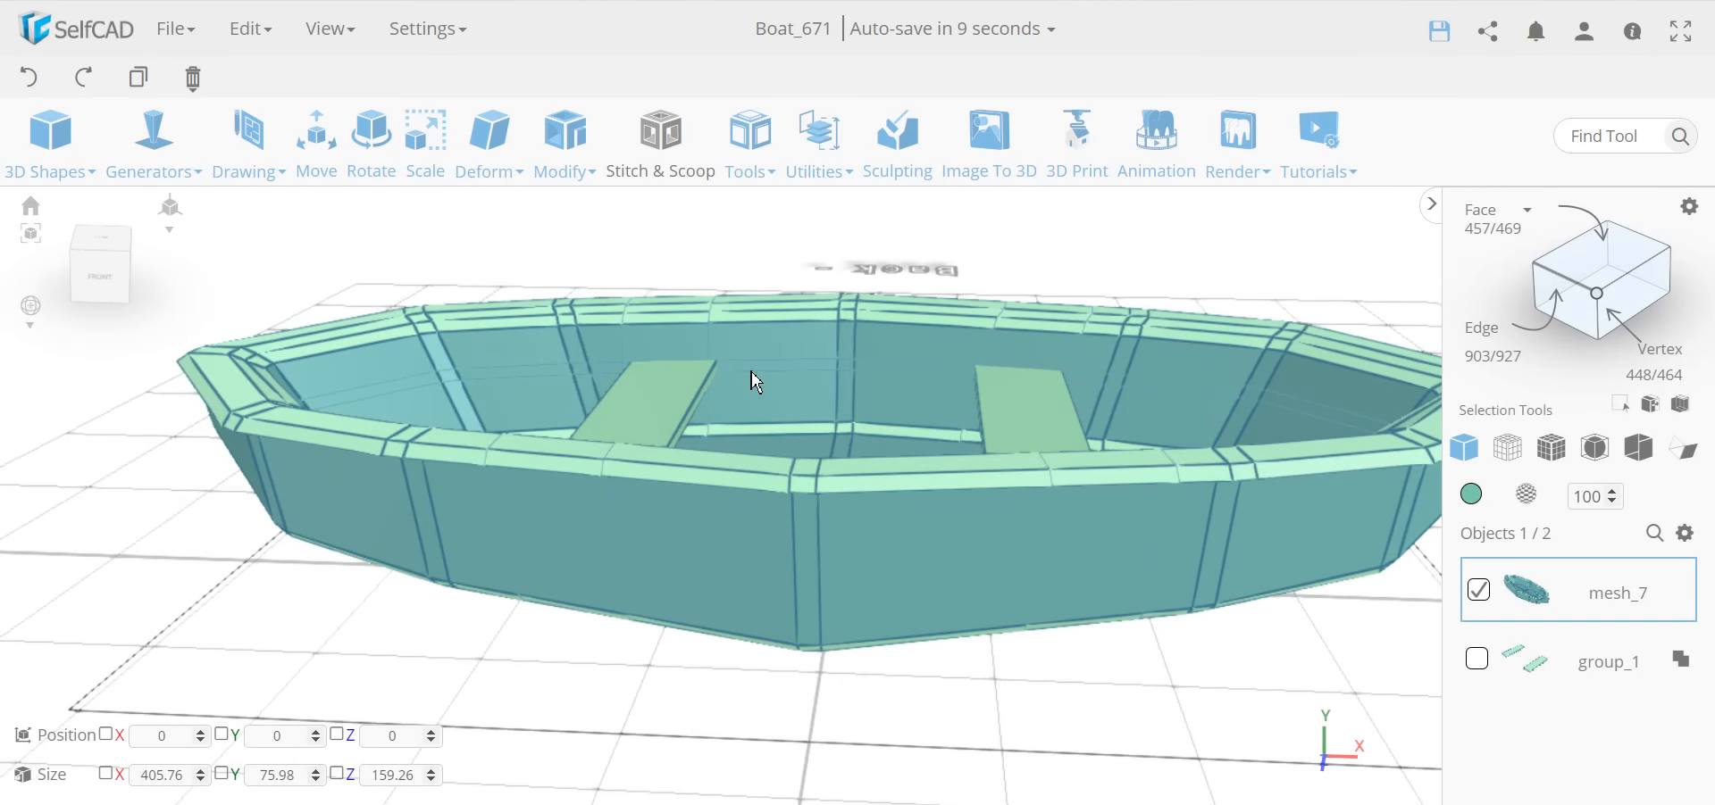
right_click_drag(619, 622, 1339, 366)
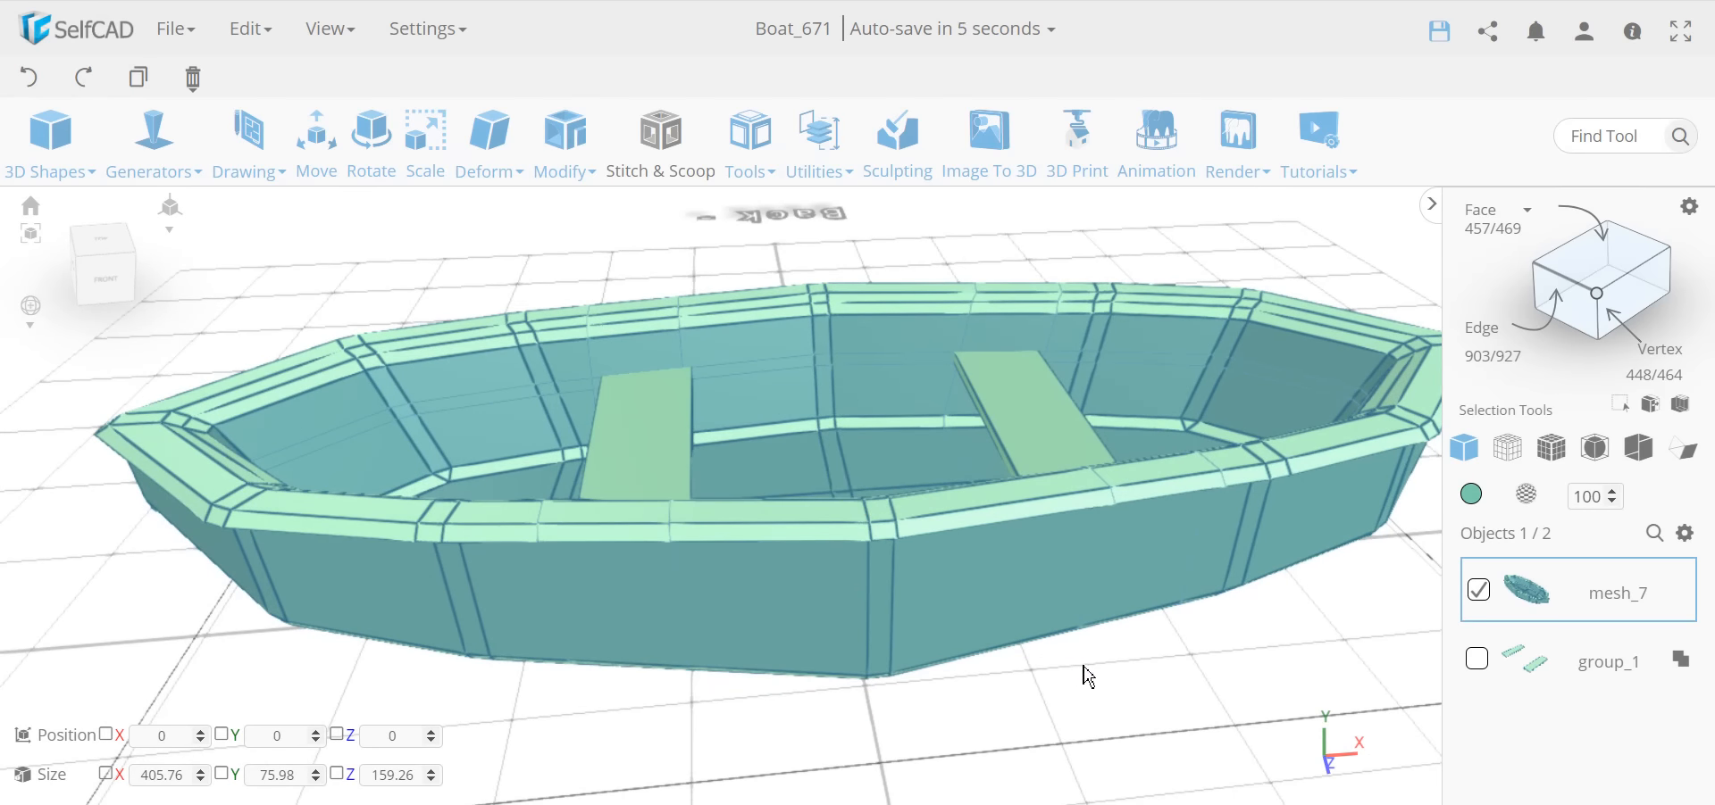
left_click(1684, 535)
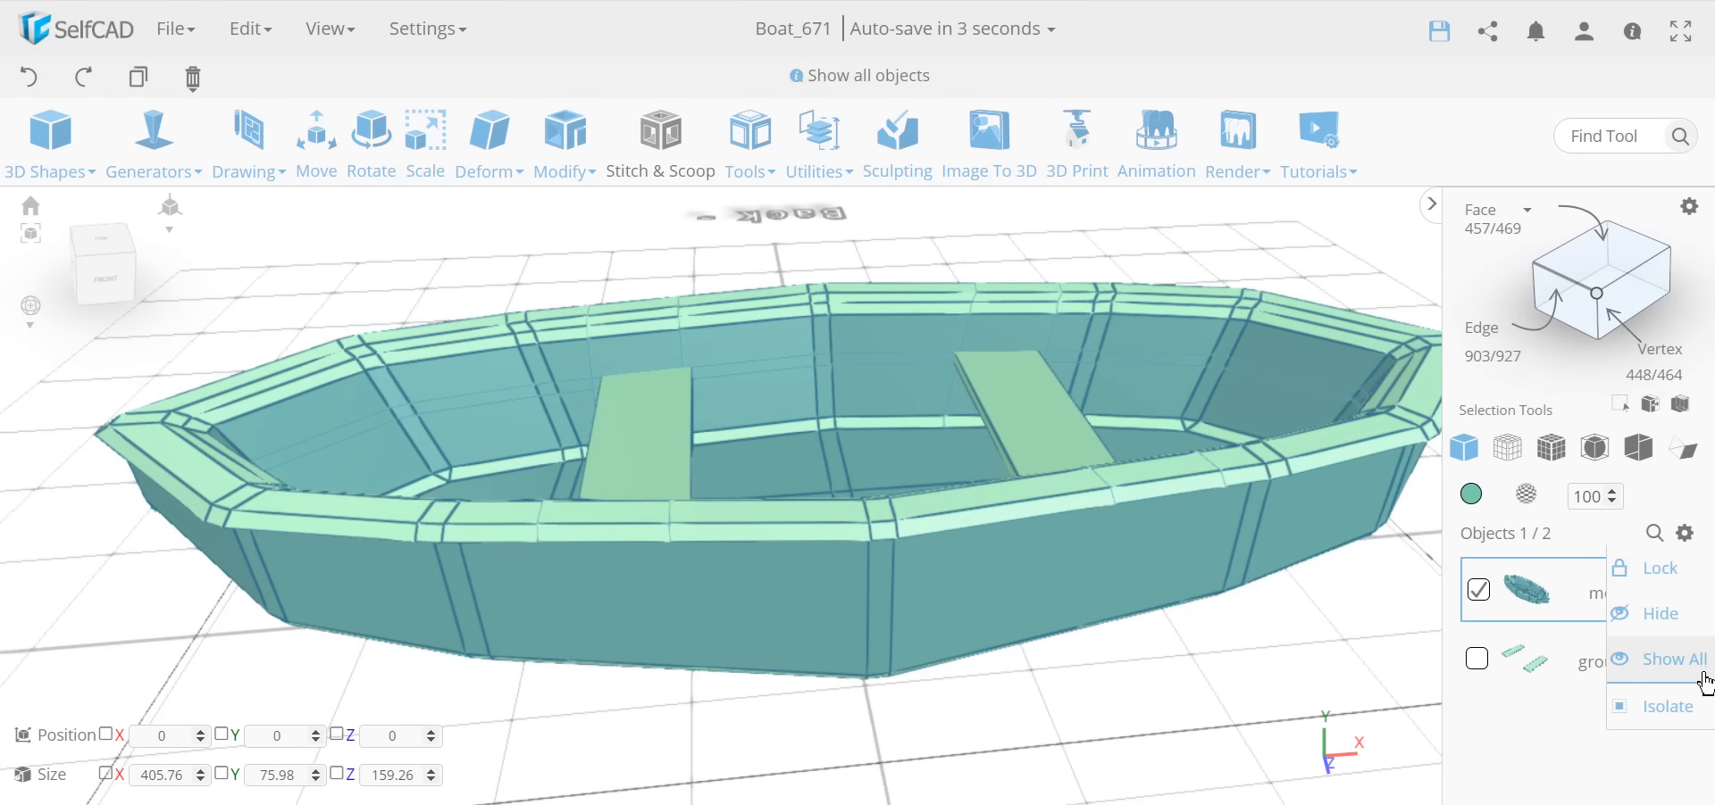
left_click(1692, 710)
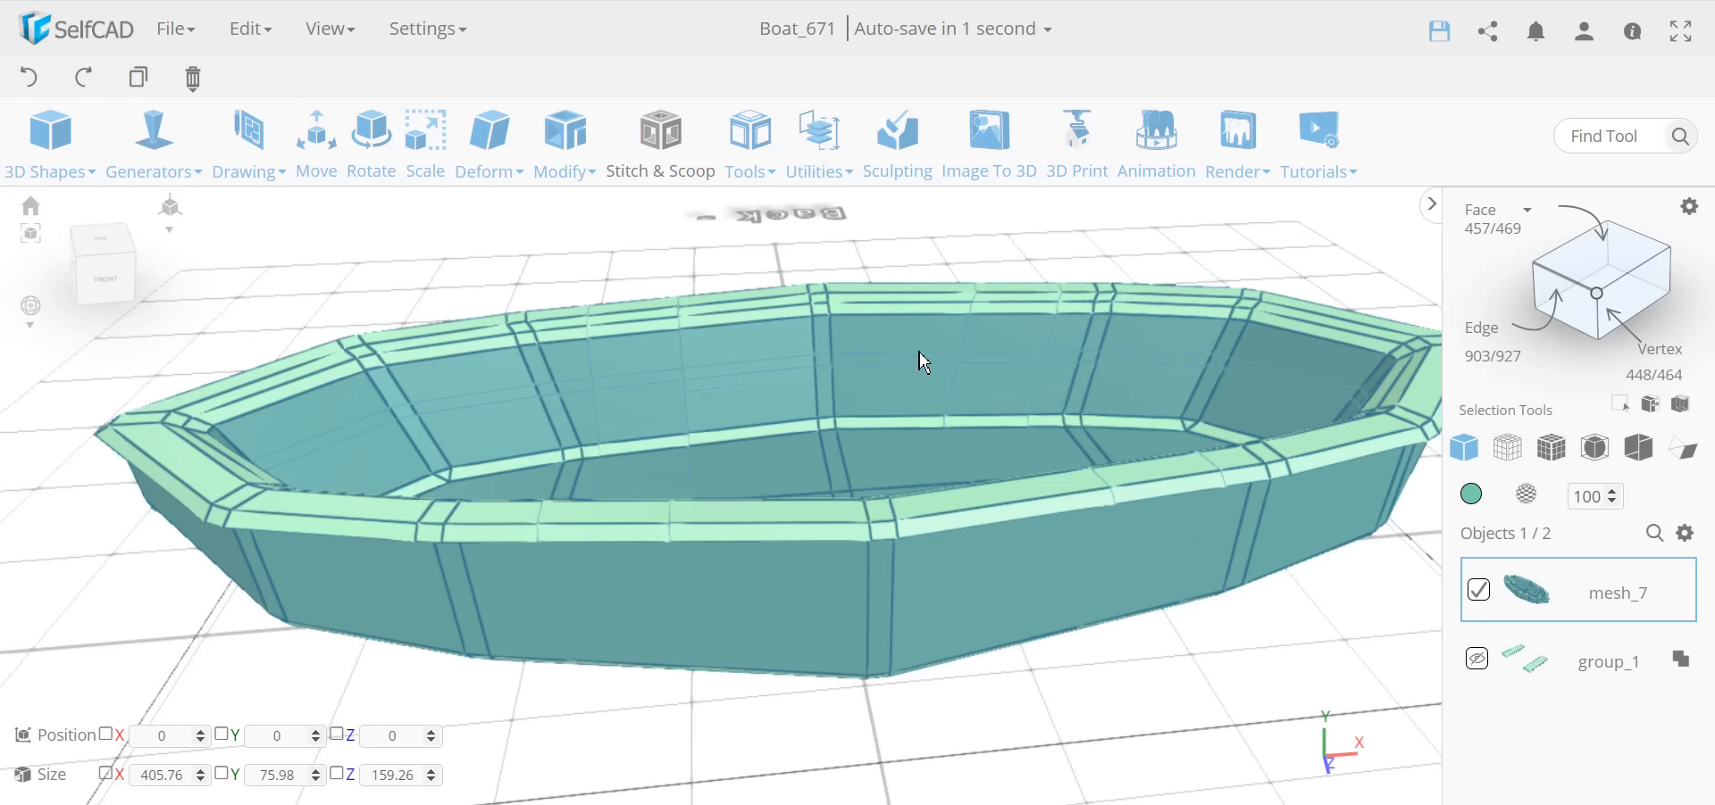
Step: Delete the four small inner hull faces at the ends of both benches to open the mesh there
left_click(1599, 259)
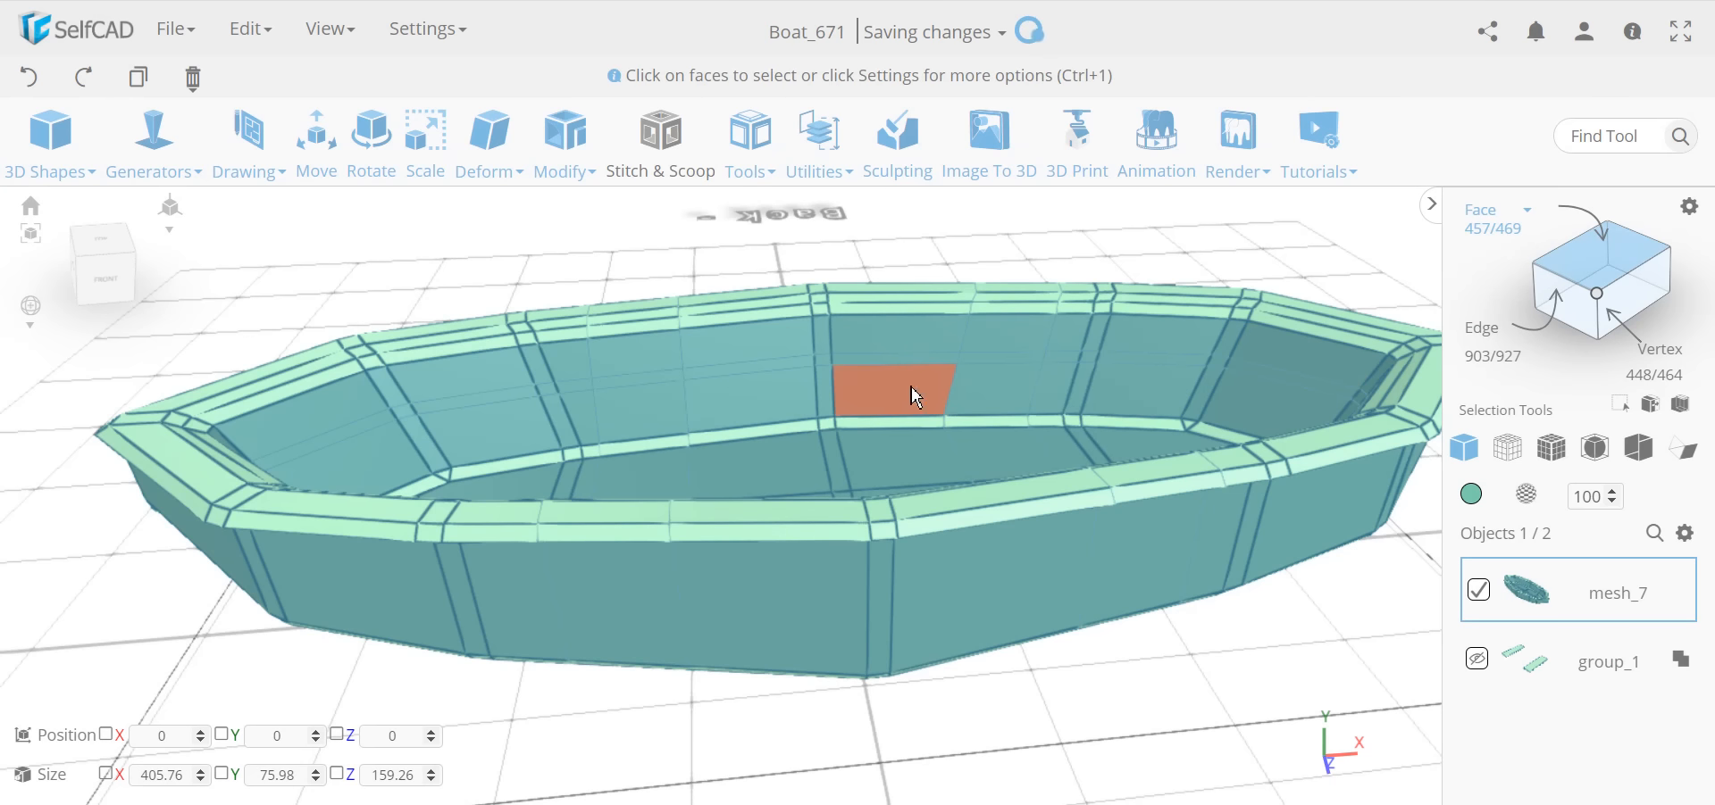
left_click(997, 359)
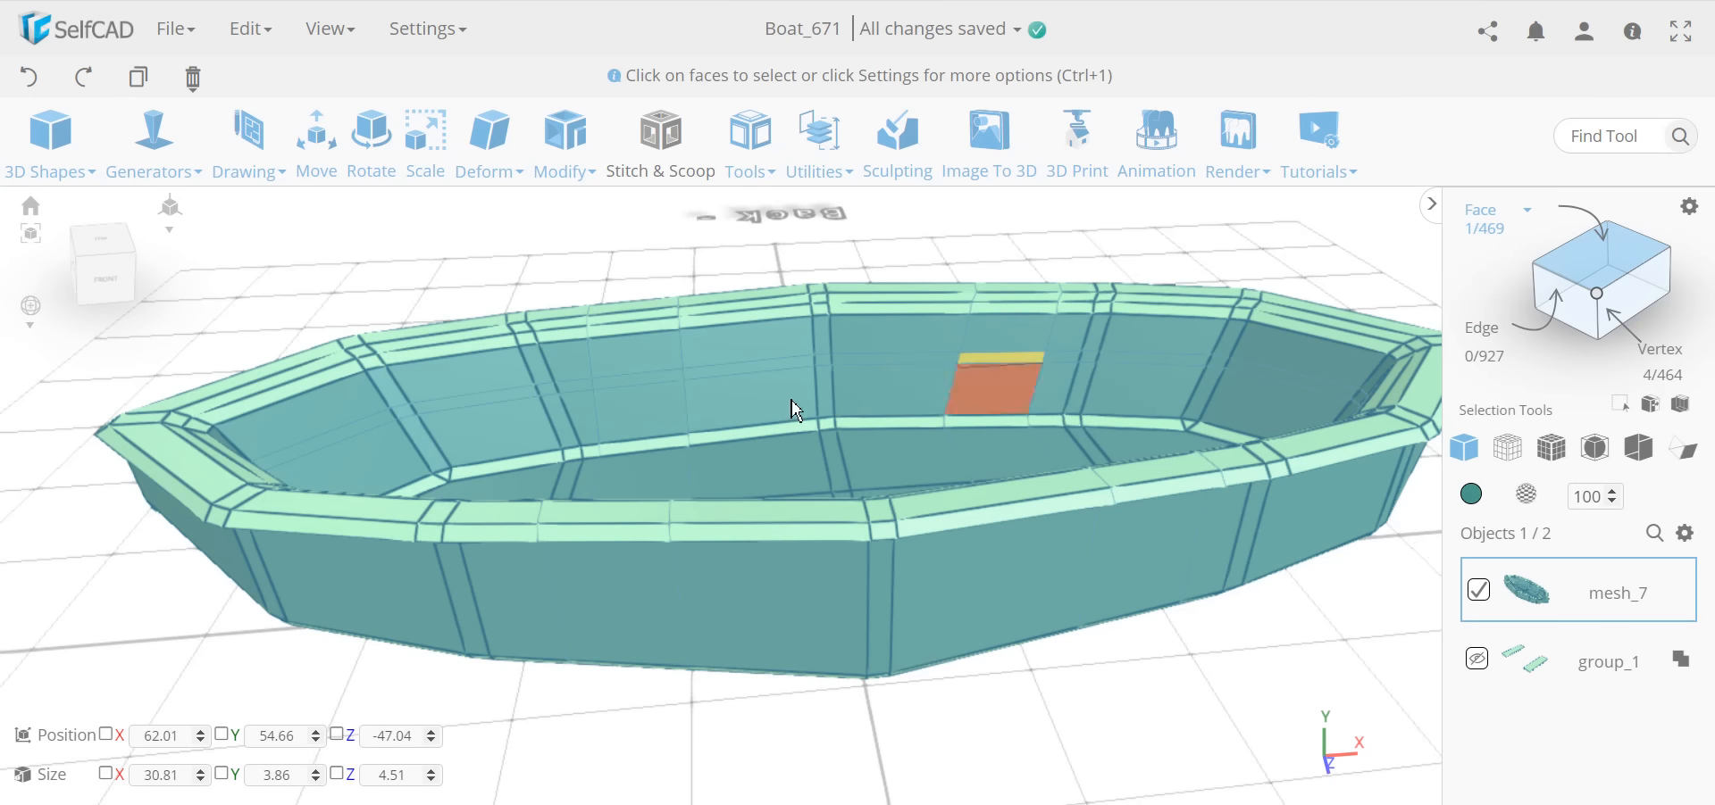
left_click(639, 396)
right_click_drag(593, 620, 1144, 744)
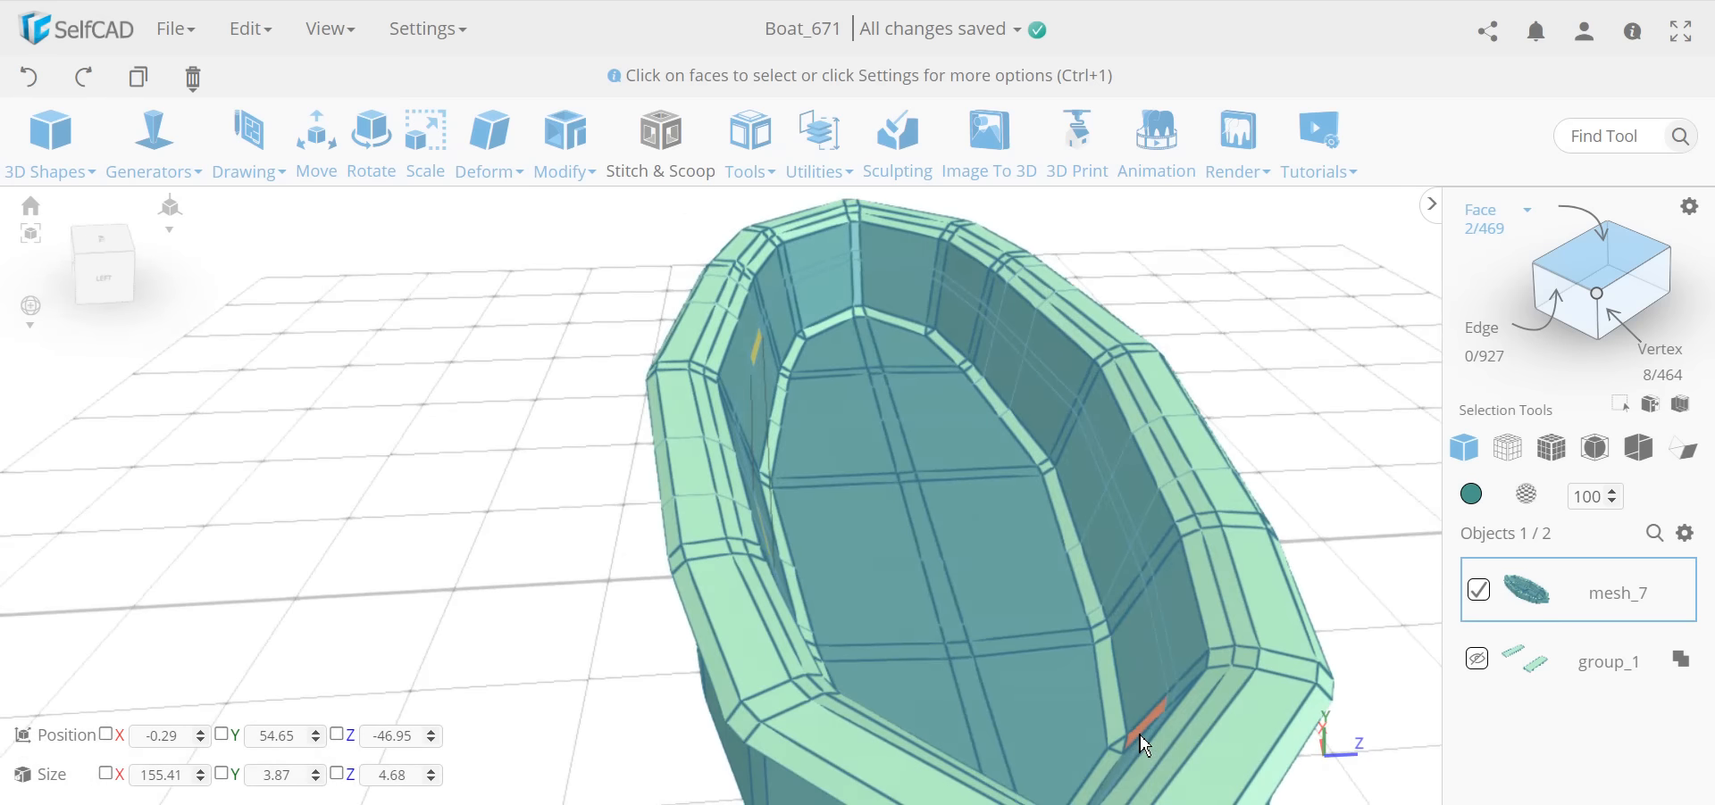
left_click(1016, 345)
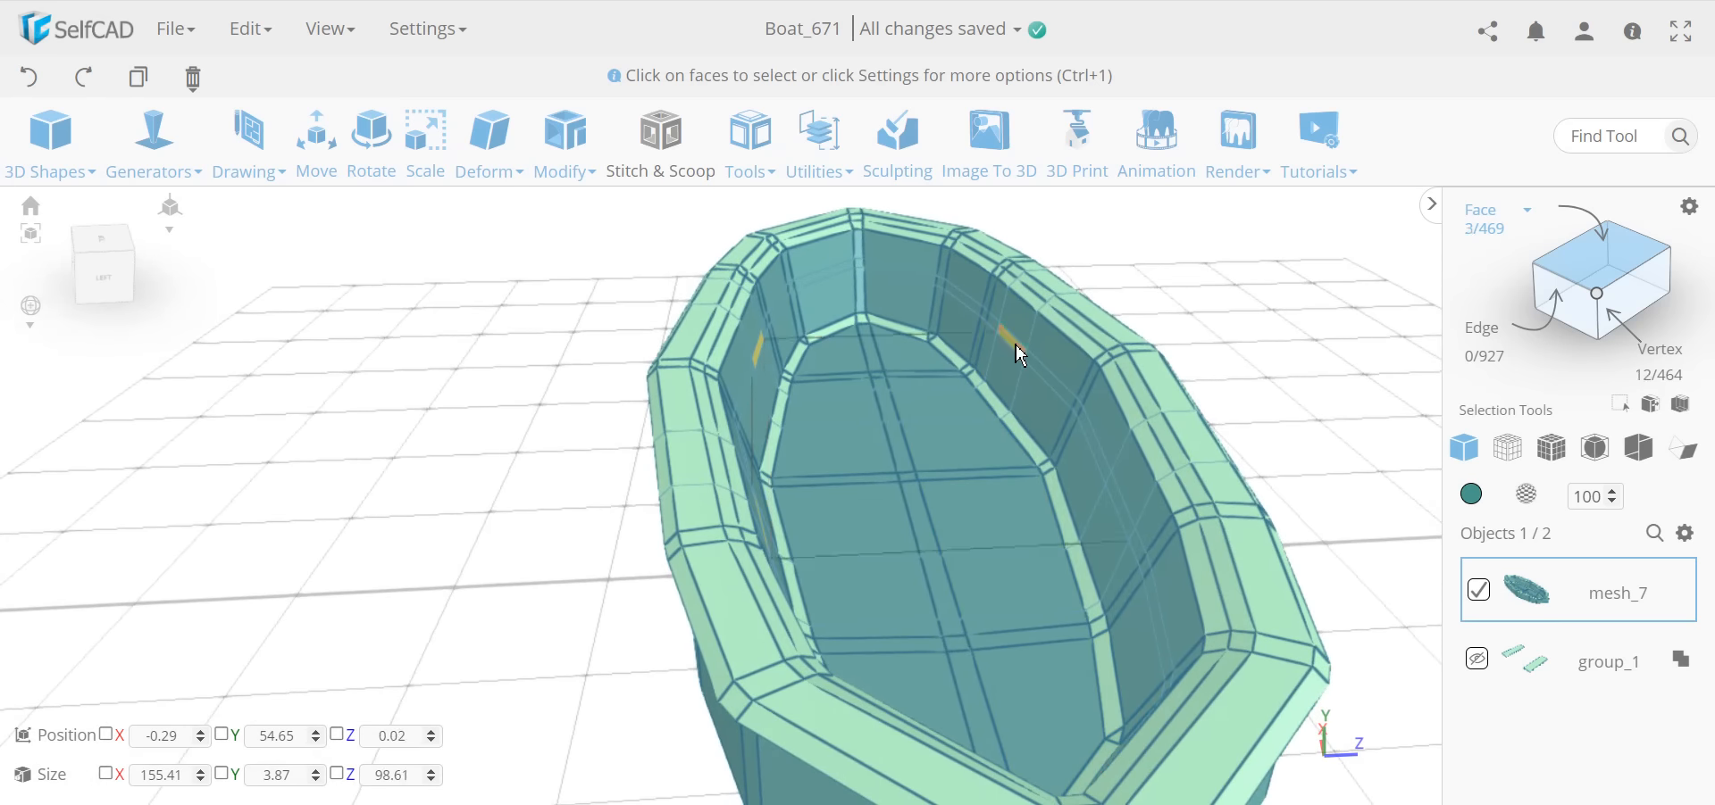
right_click_drag(1015, 345, 518, 617)
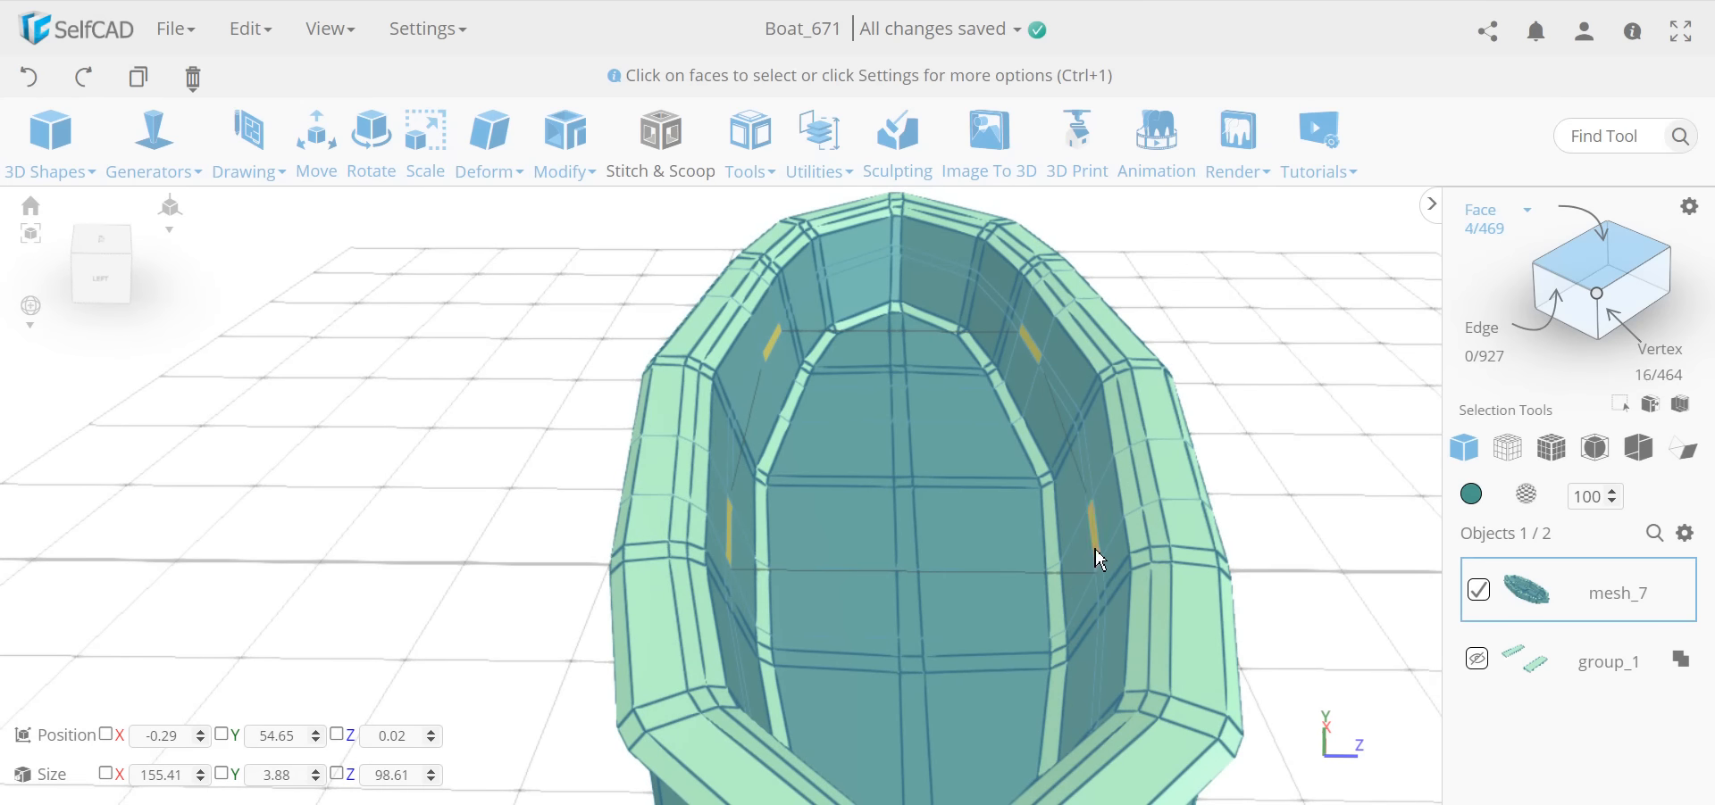
right_click_drag(486, 593, 241, 528)
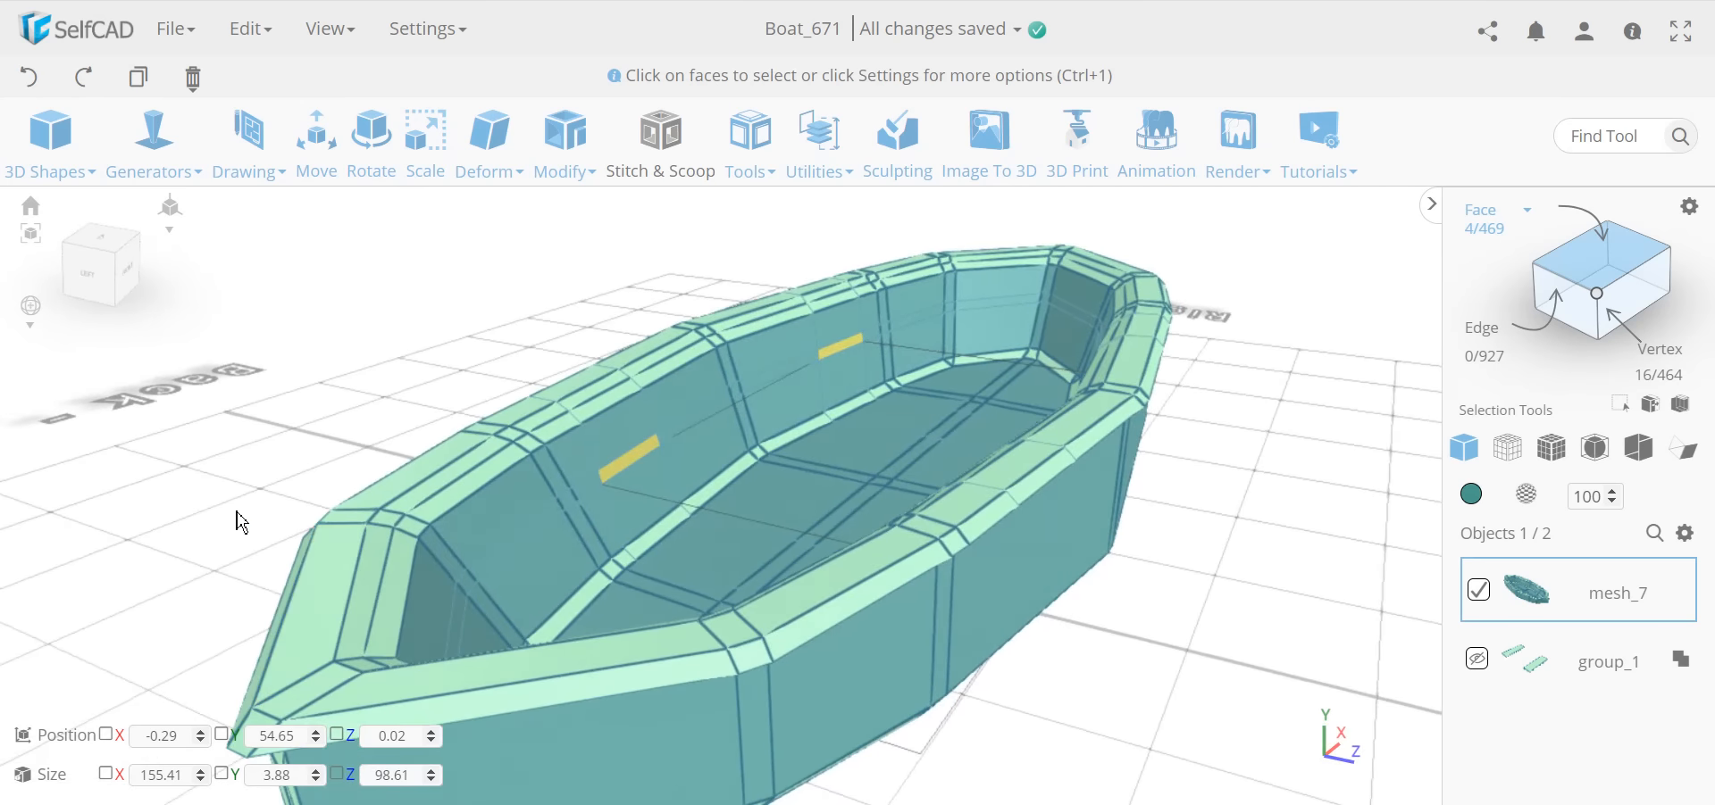
key("Delete")
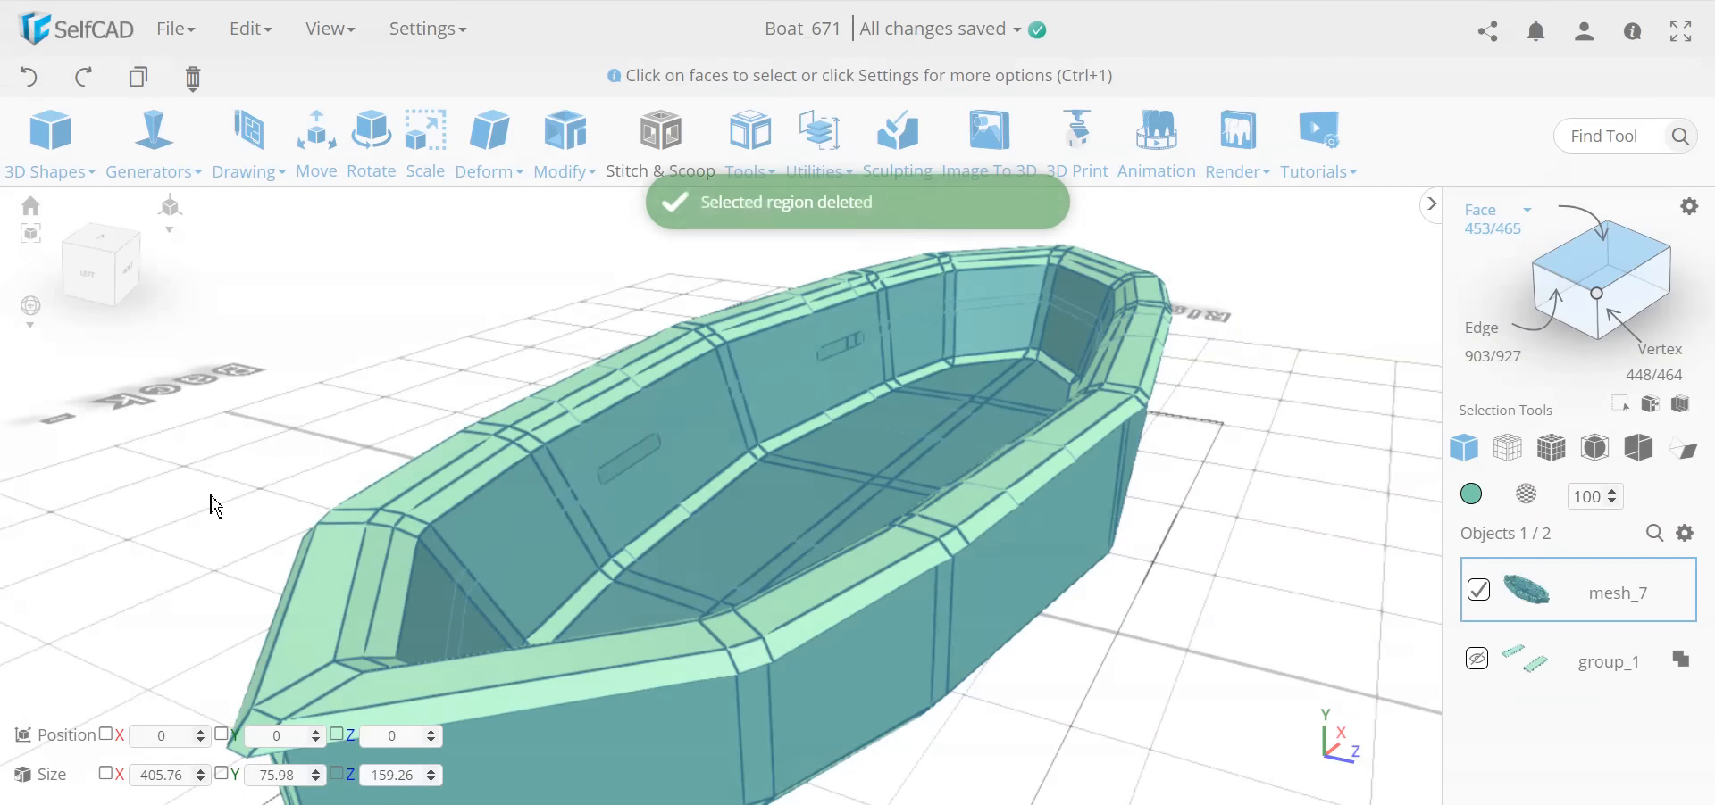
Step: Show the bench group to compare the benches with the hull openings, and isolate mesh_7 again
right_click_drag(963, 578, 1275, 640)
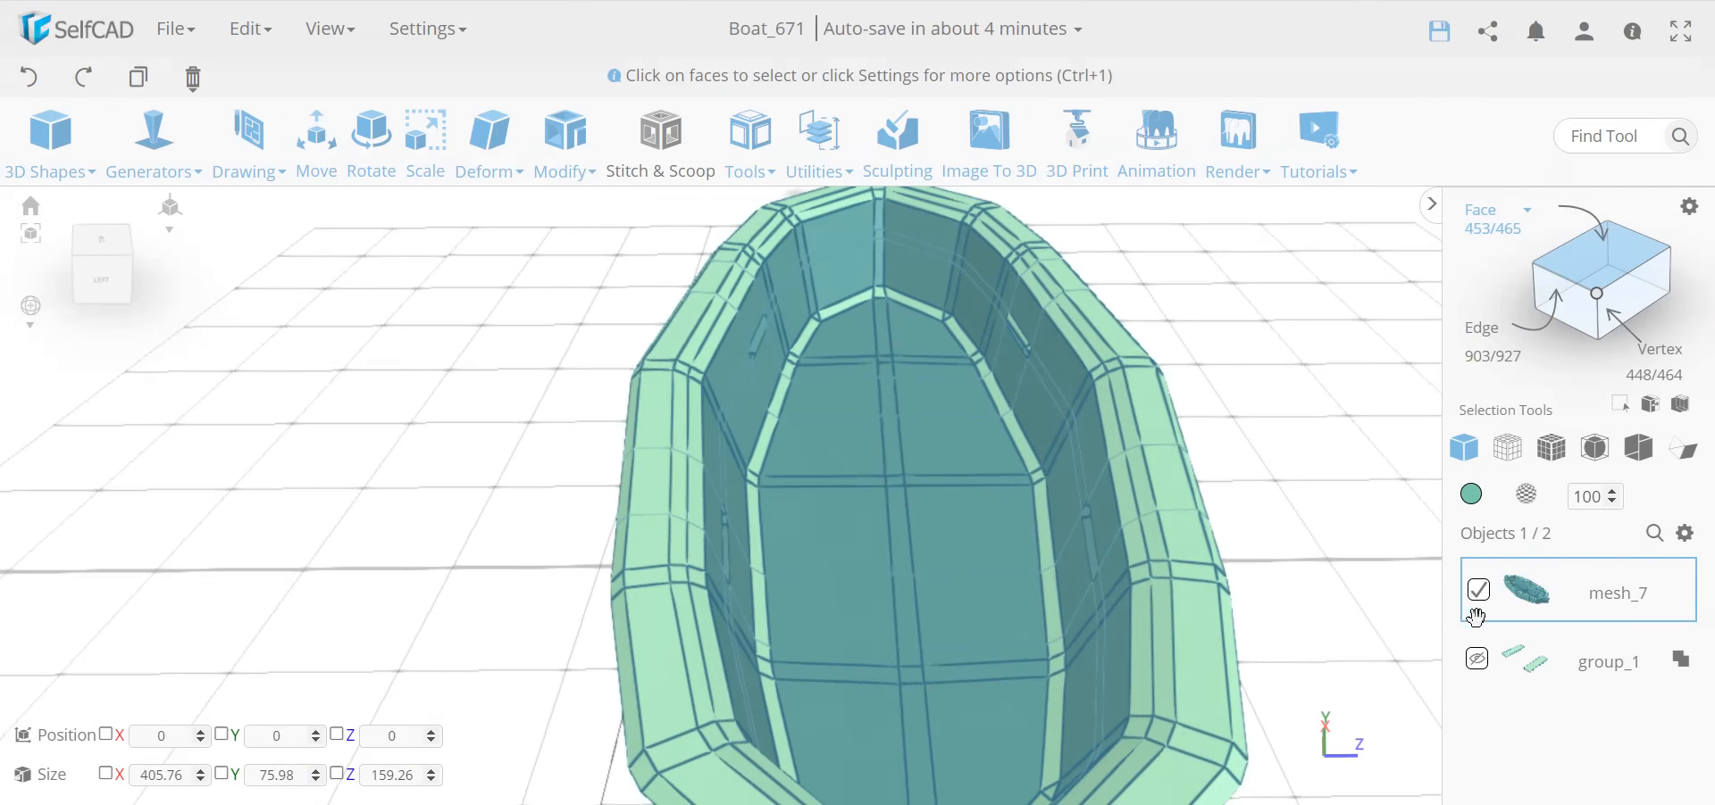
left_click(1478, 661)
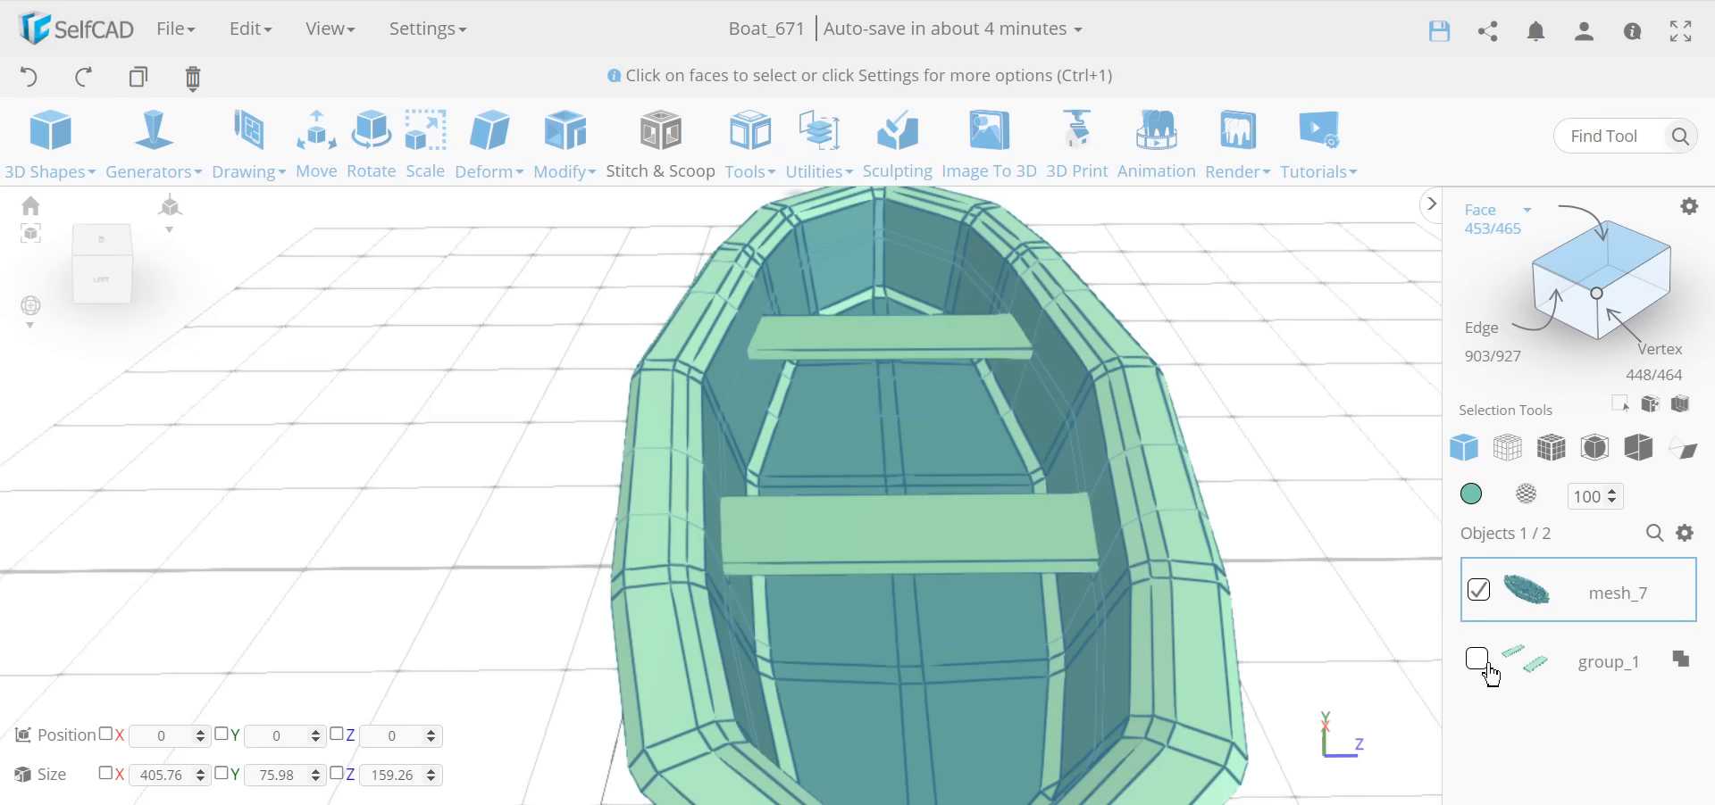
mouse_move(1317, 653)
right_mouse_down()
mouse_move(799, 657)
mouse_move(1292, 639)
right_mouse_up()
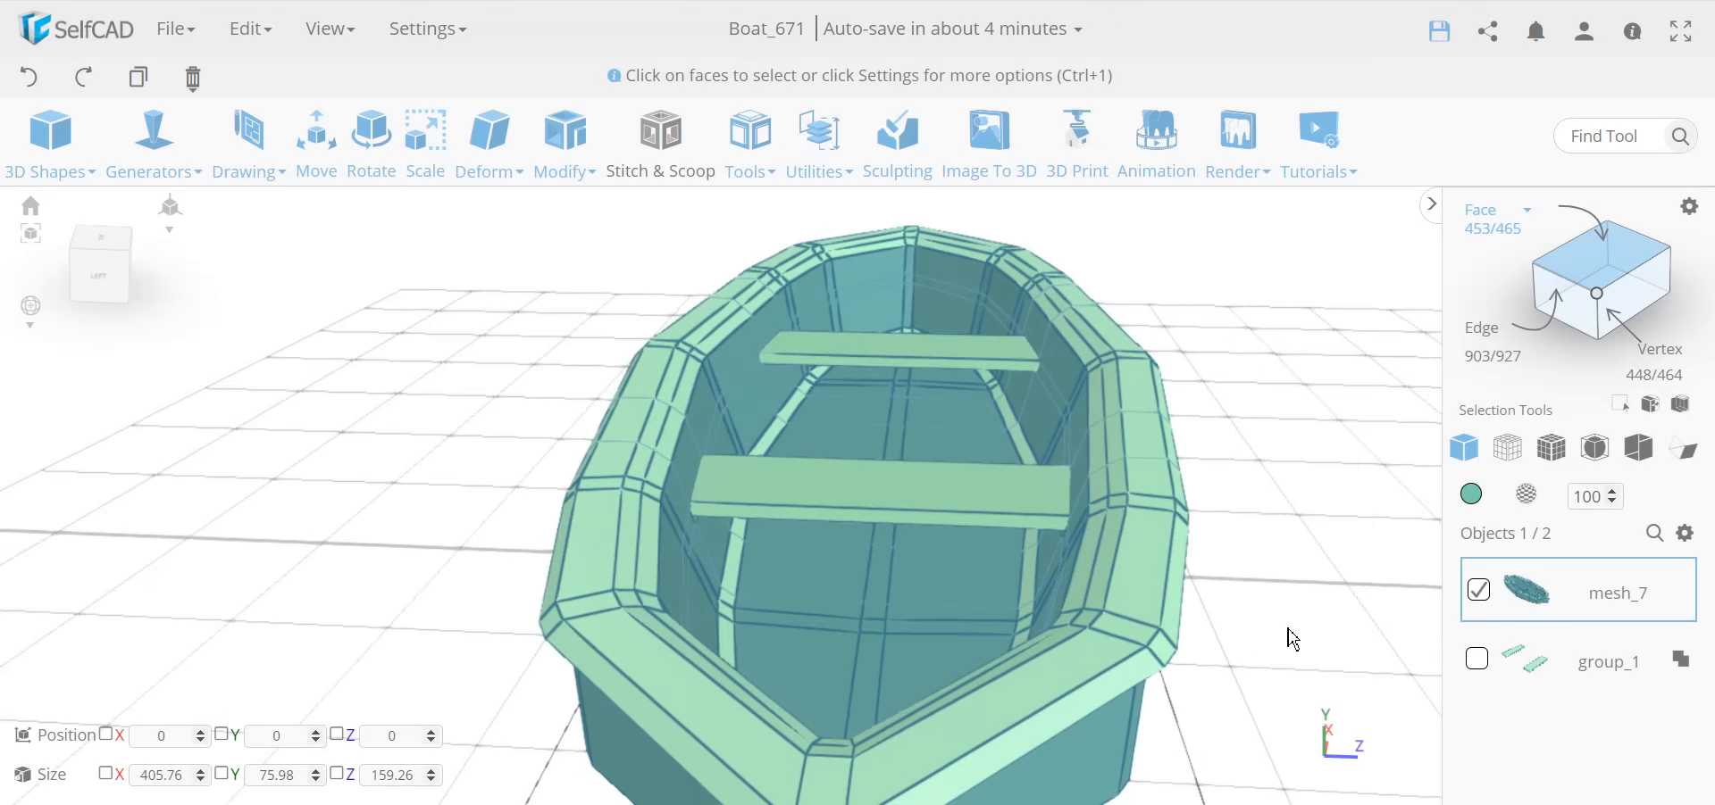
left_click(1684, 533)
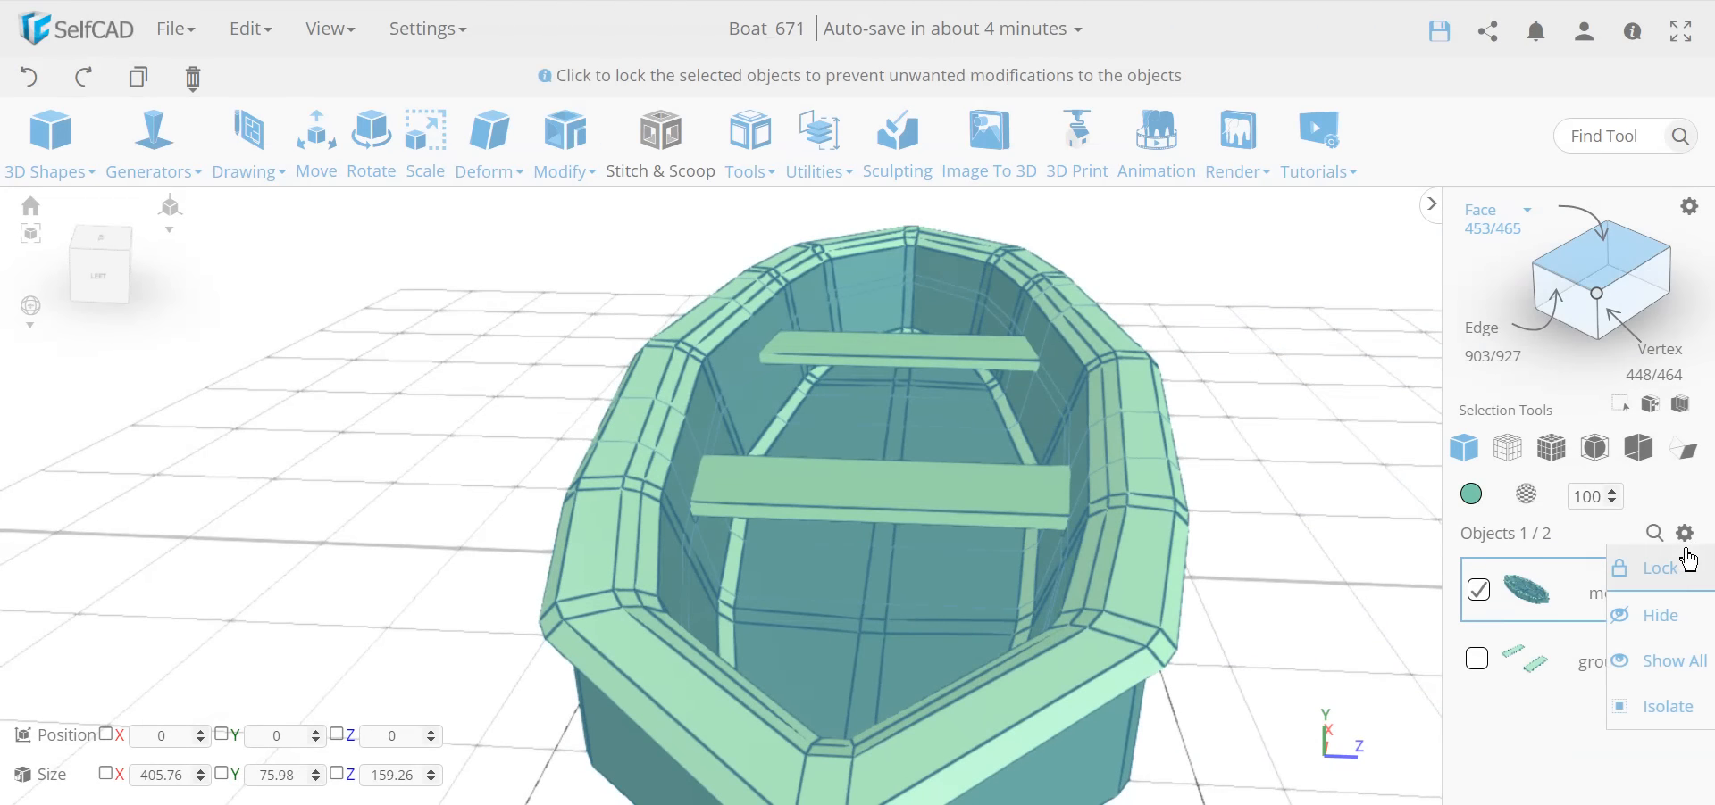
left_click(1674, 704)
Step: Examine the four bench openings on both inner sides of the hull
right_click_drag(1317, 655, 1184, 559)
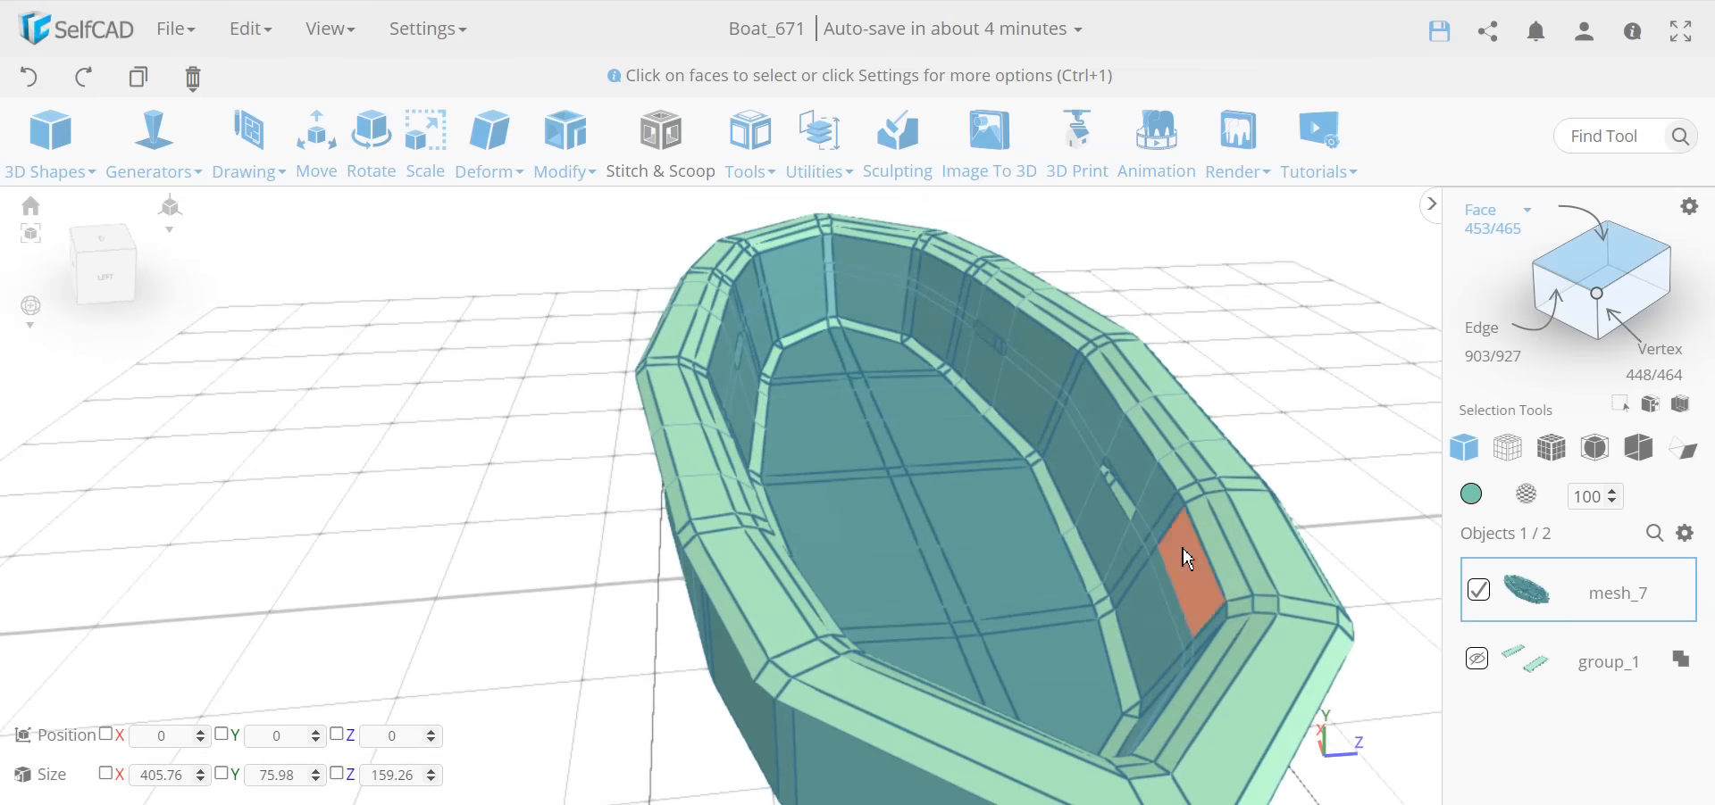
right_click_drag(504, 576, 785, 533)
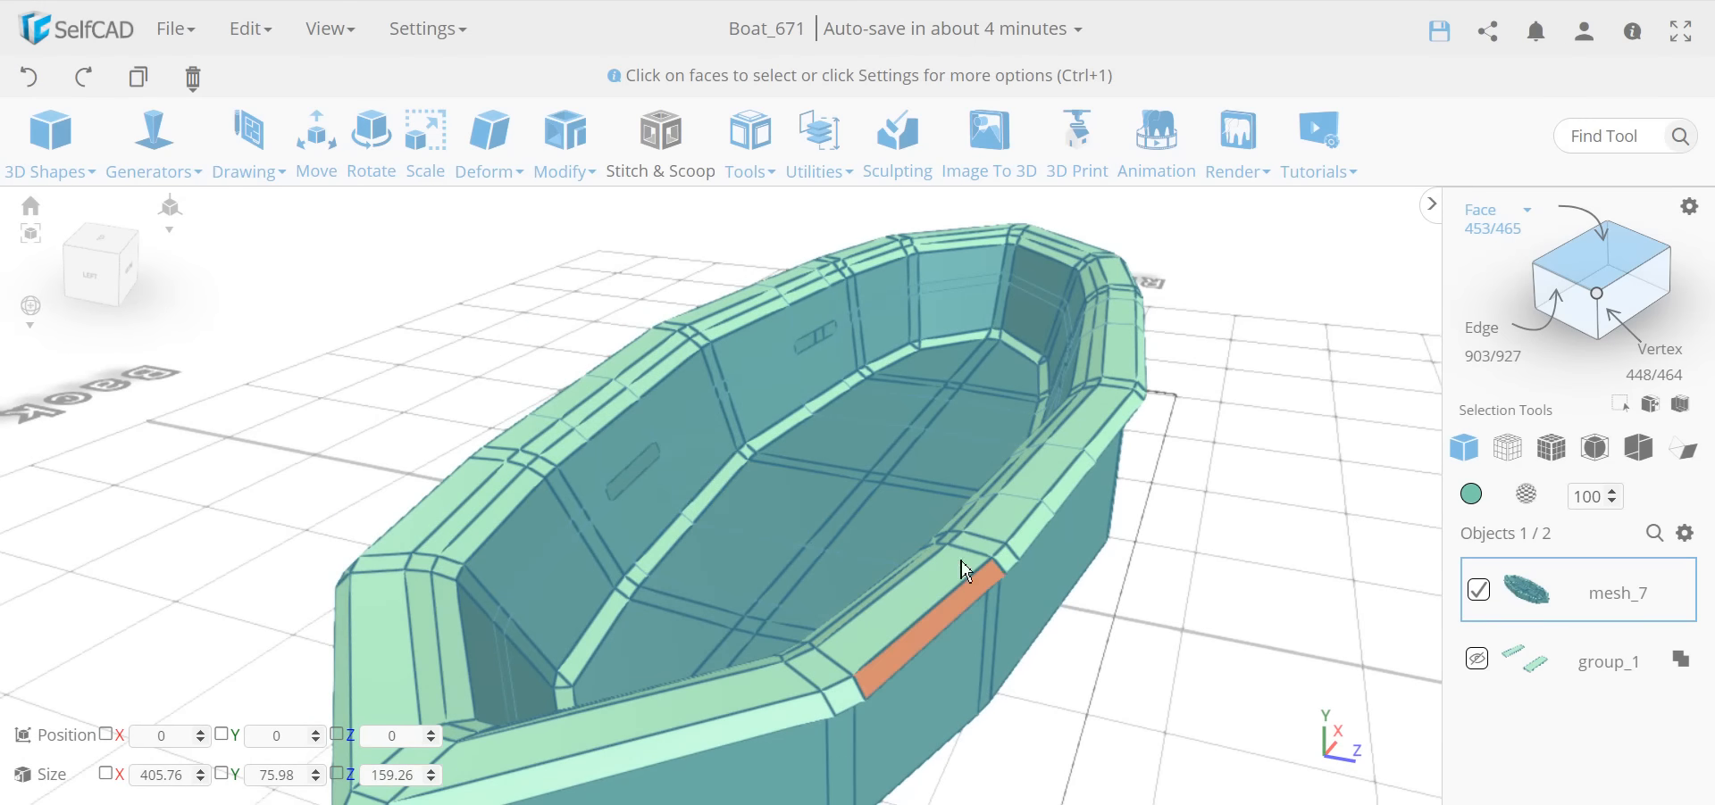
right_click_drag(1137, 601, 1048, 576)
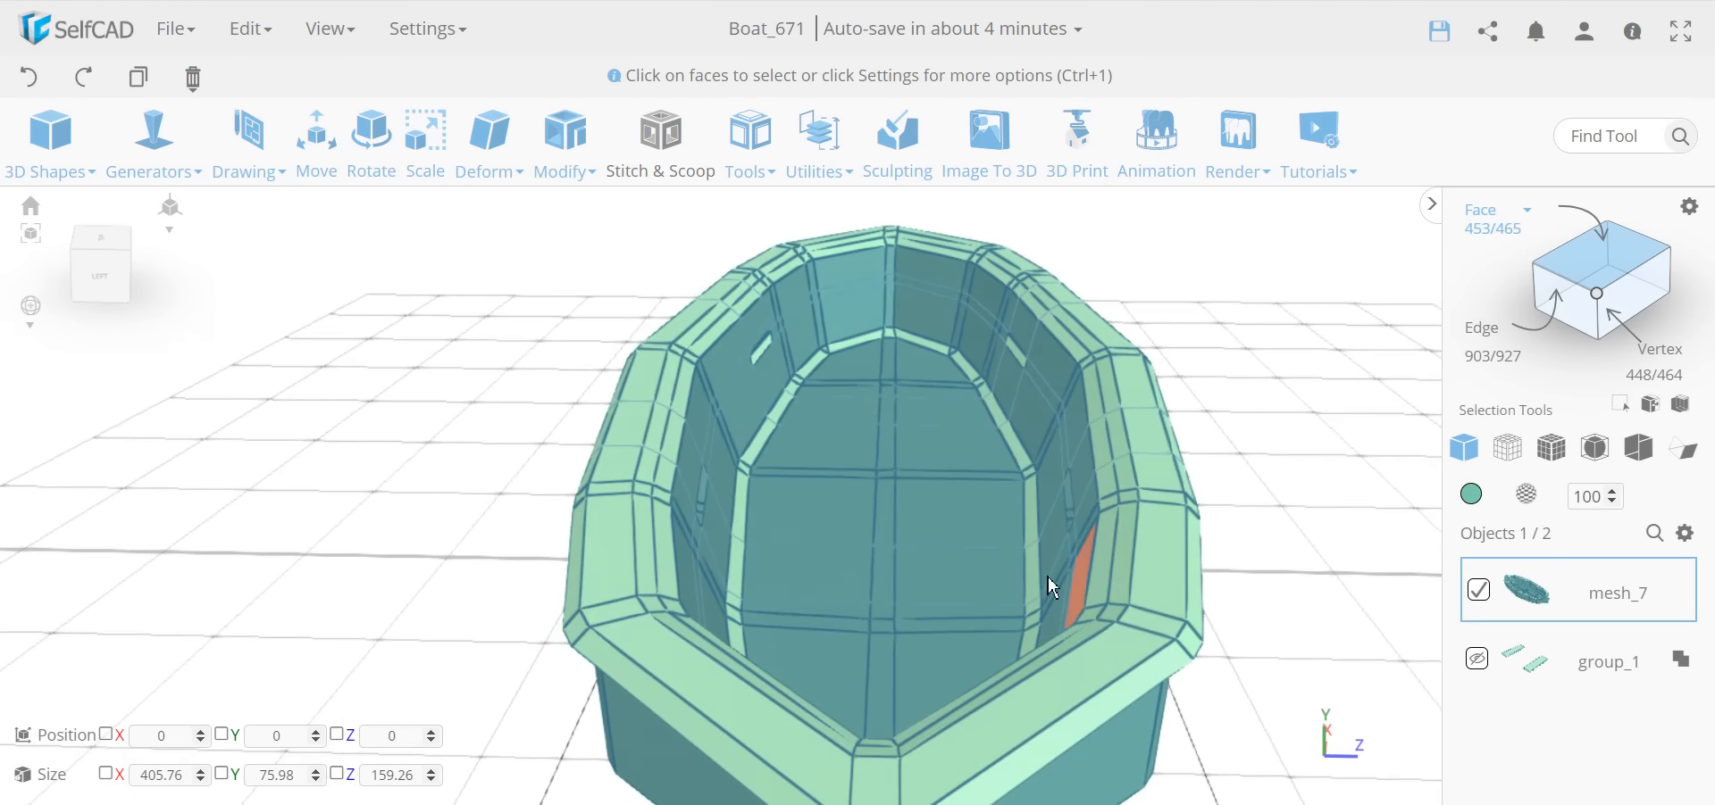
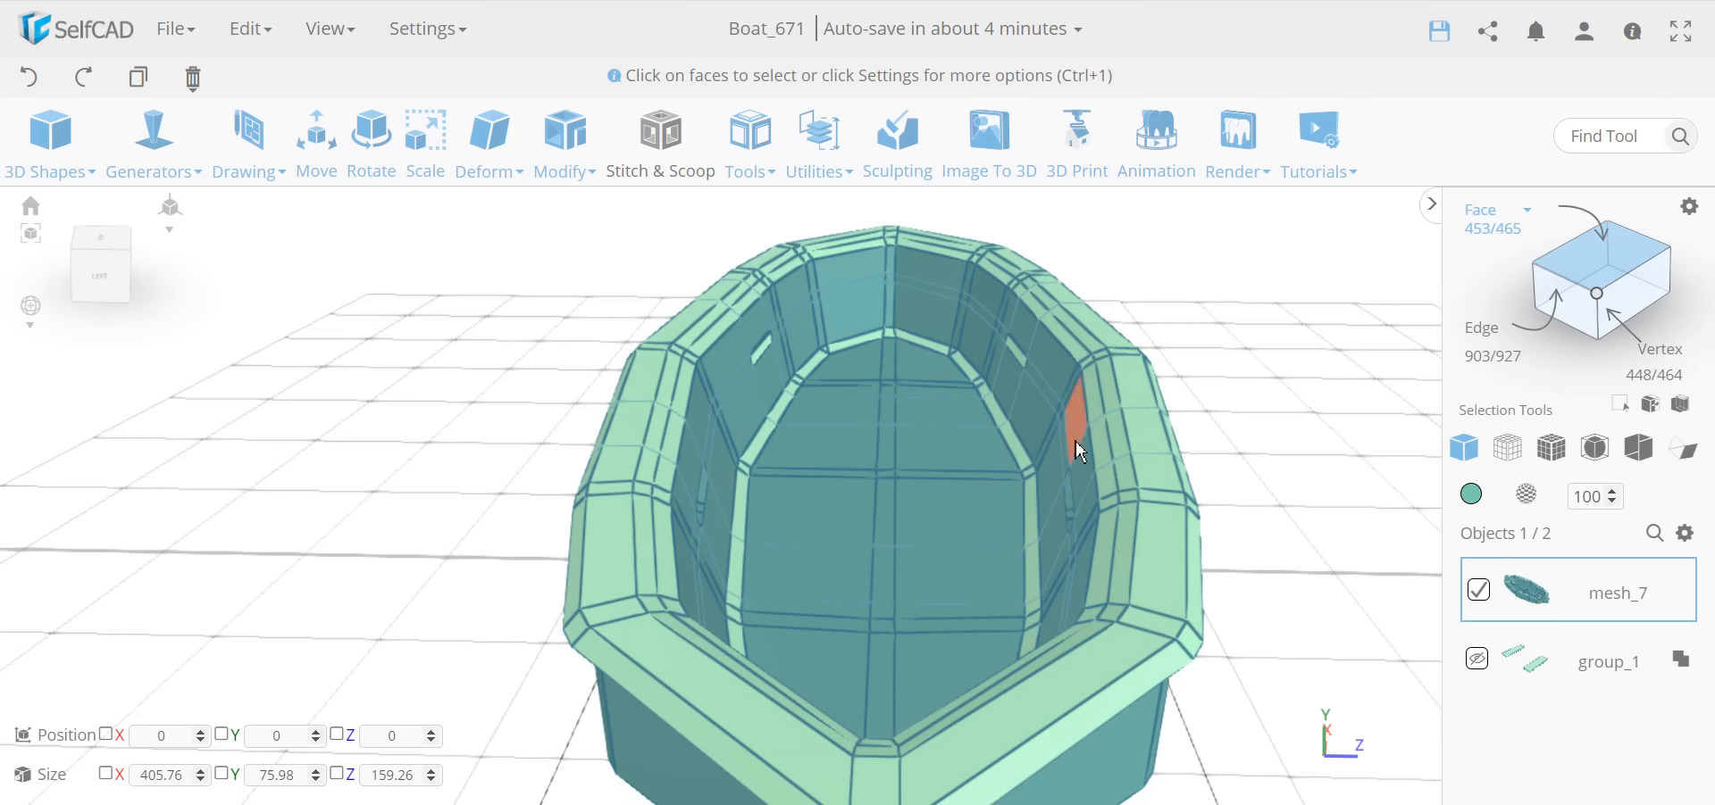
mouse_move(267, 451)
left_mouse_down()
mouse_move(239, 453)
mouse_move(253, 439)
left_mouse_up()
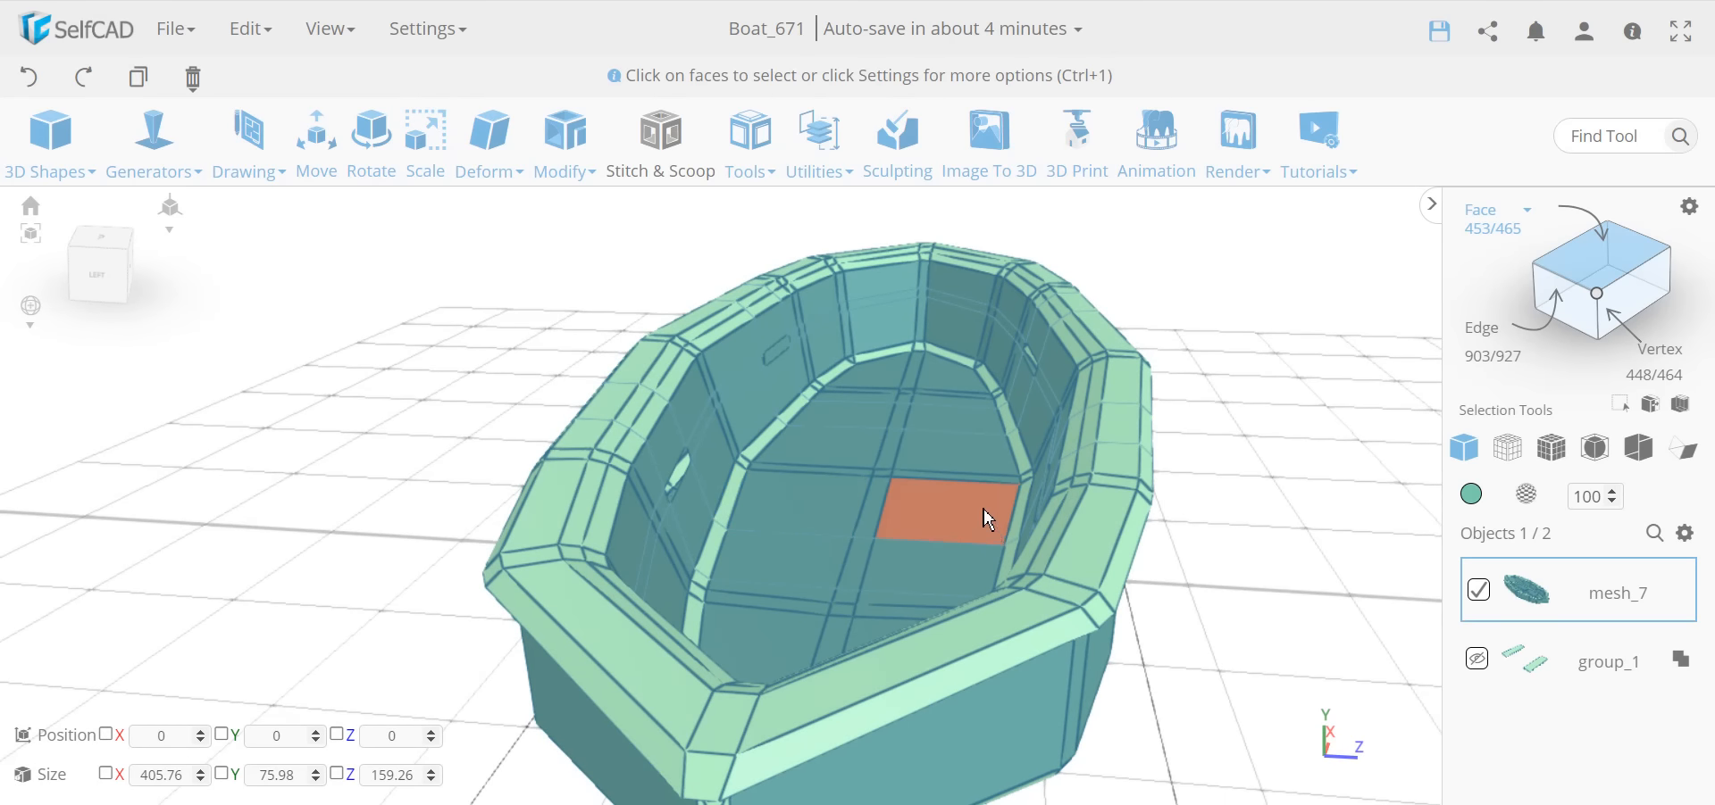
left_click(760, 141)
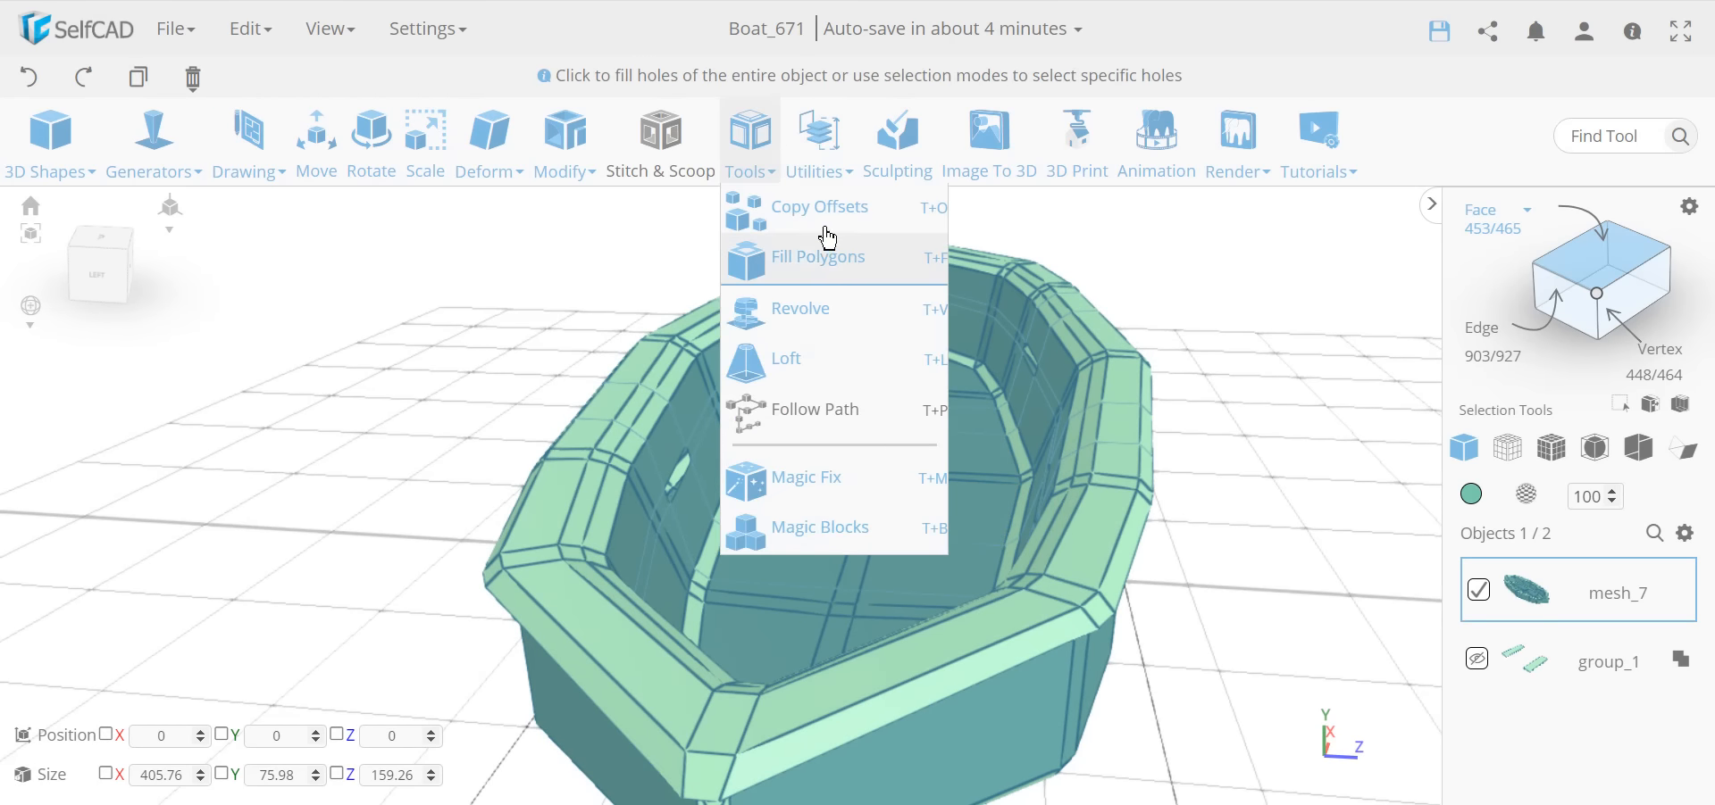
right_click_drag(1198, 490, 1291, 534)
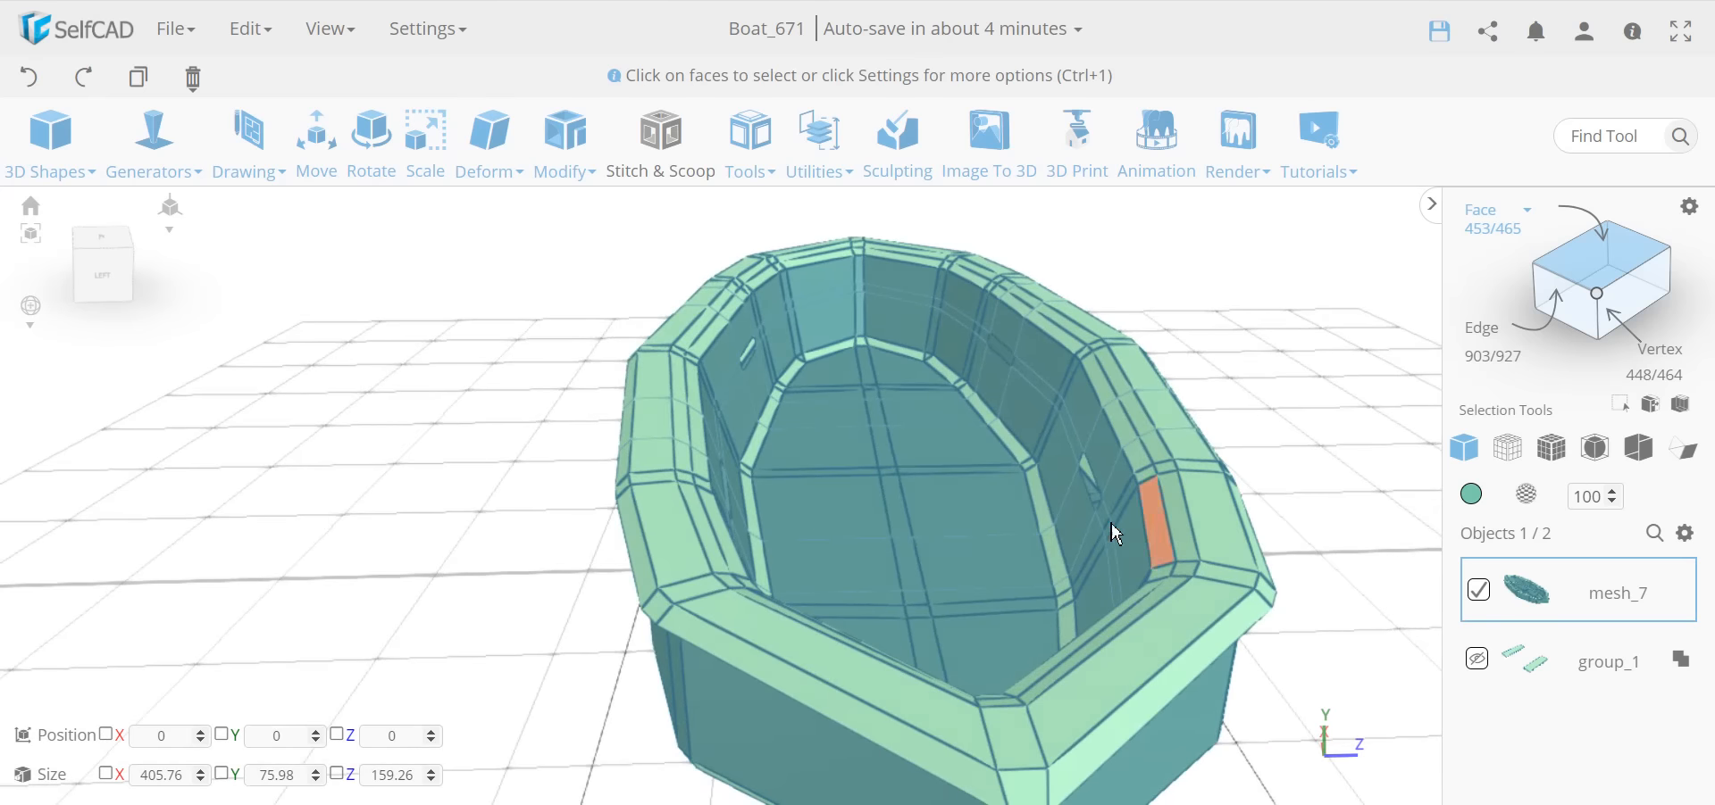
mouse_move(482, 505)
right_mouse_down()
mouse_move(445, 503)
mouse_move(483, 516)
right_mouse_up()
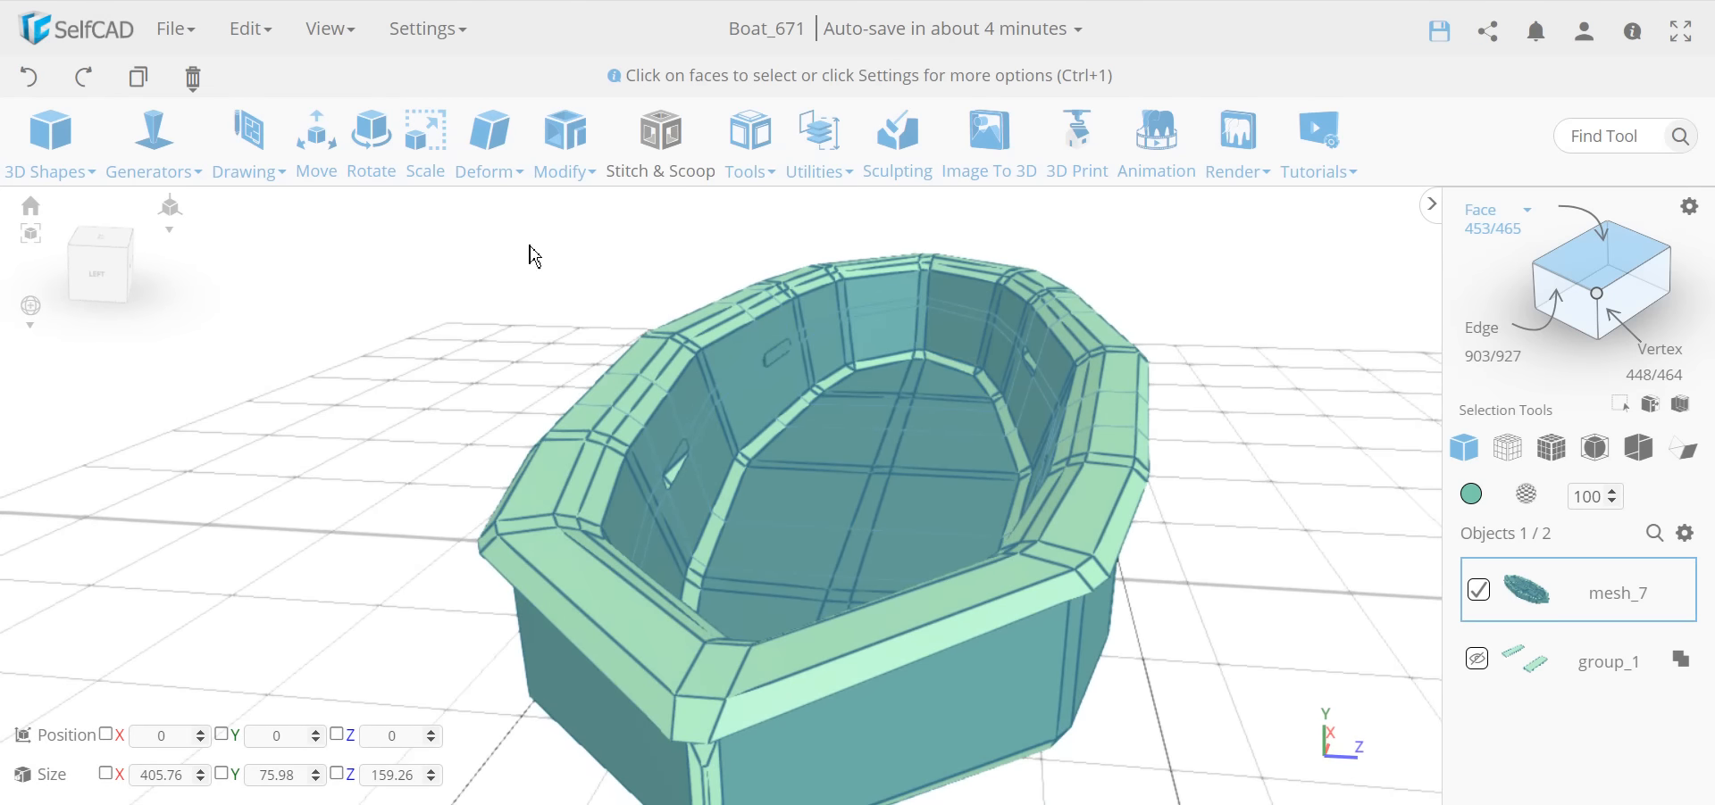
Step: Set Edit Details to add a Face and start its path at the lower near corner of the -X bench opening on the -Z side
left_click(566, 161)
left_click(654, 656)
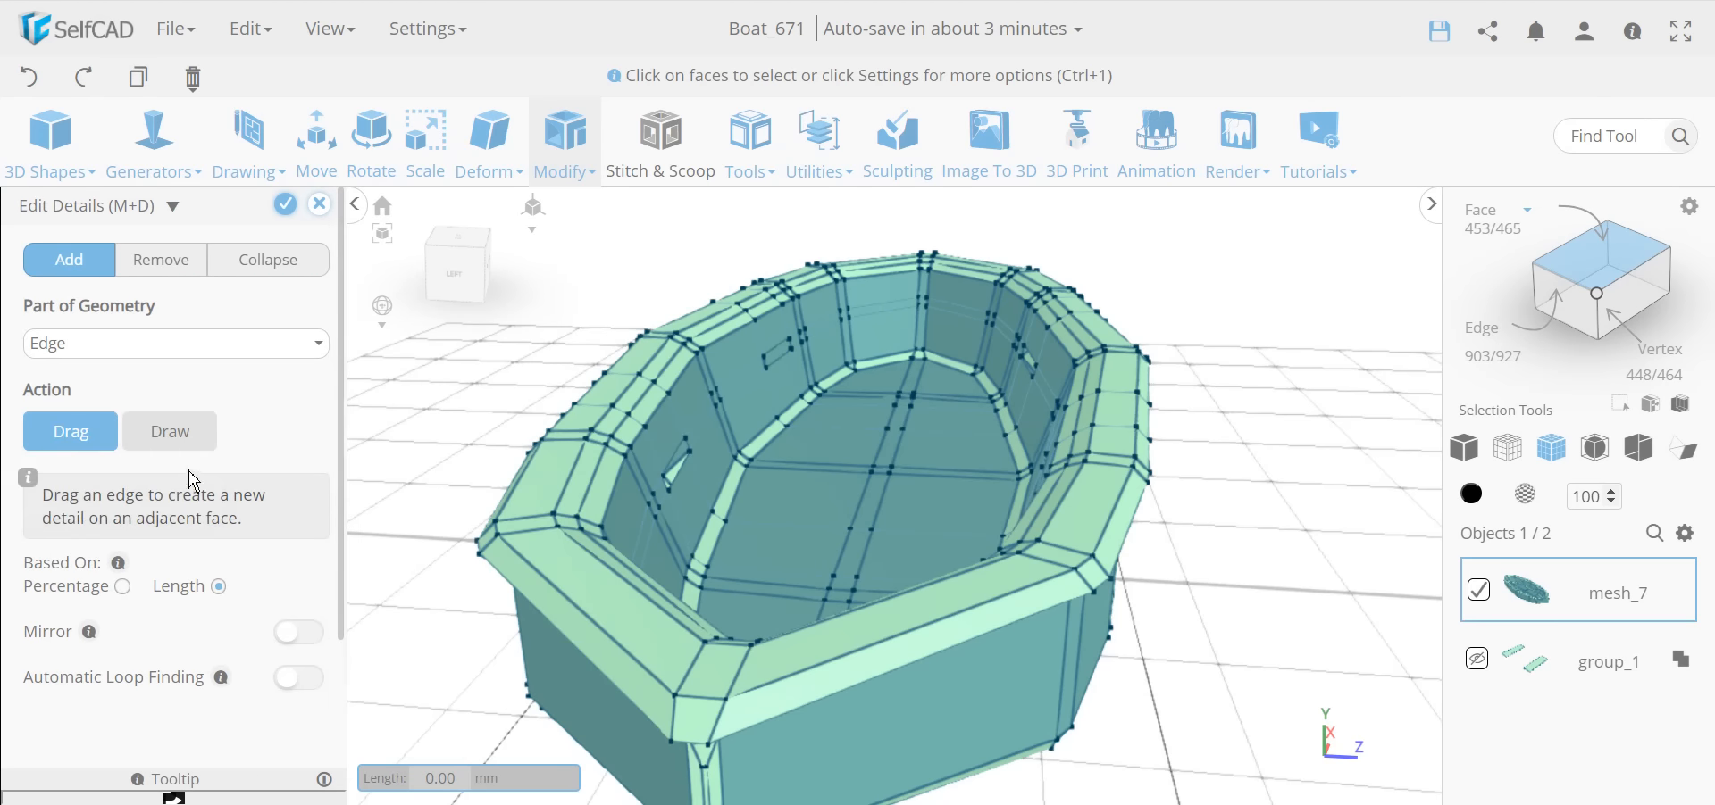
left_click(188, 438)
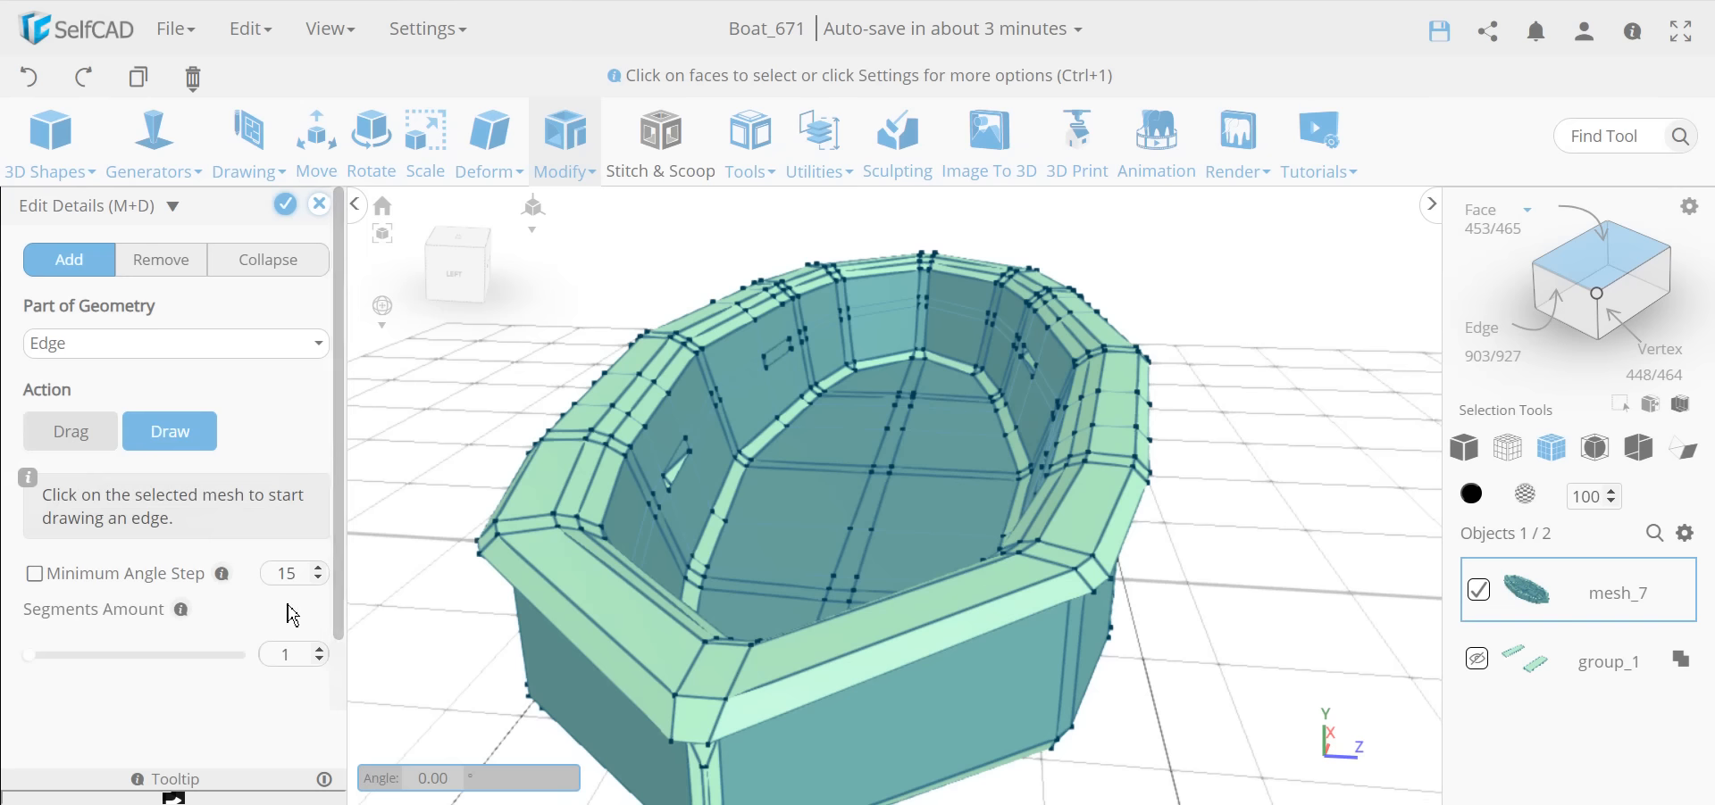
left_click(129, 348)
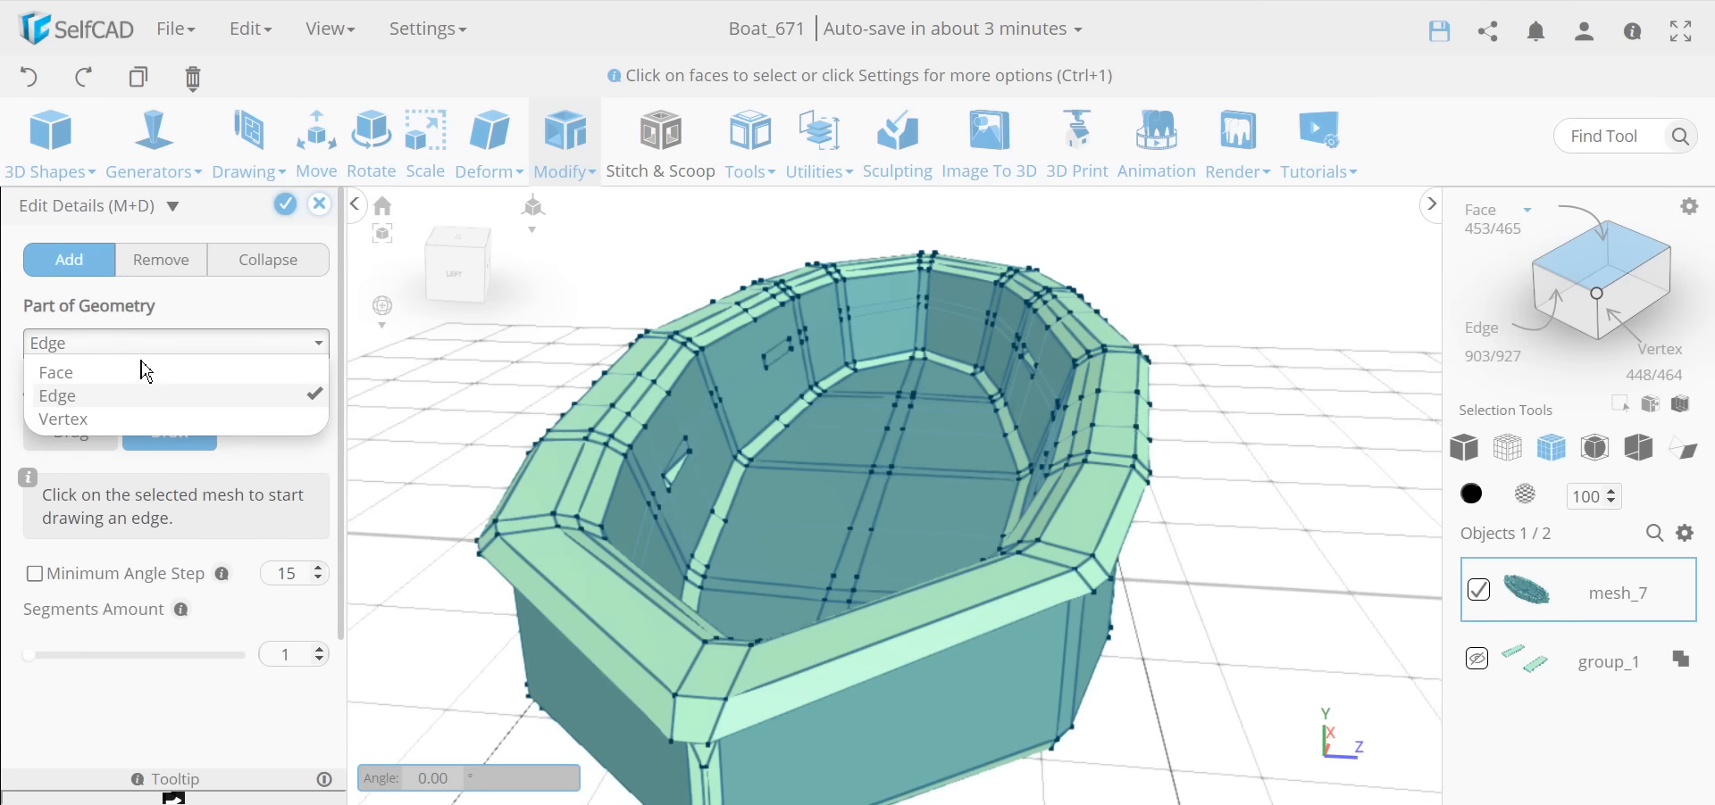
left_click(138, 363)
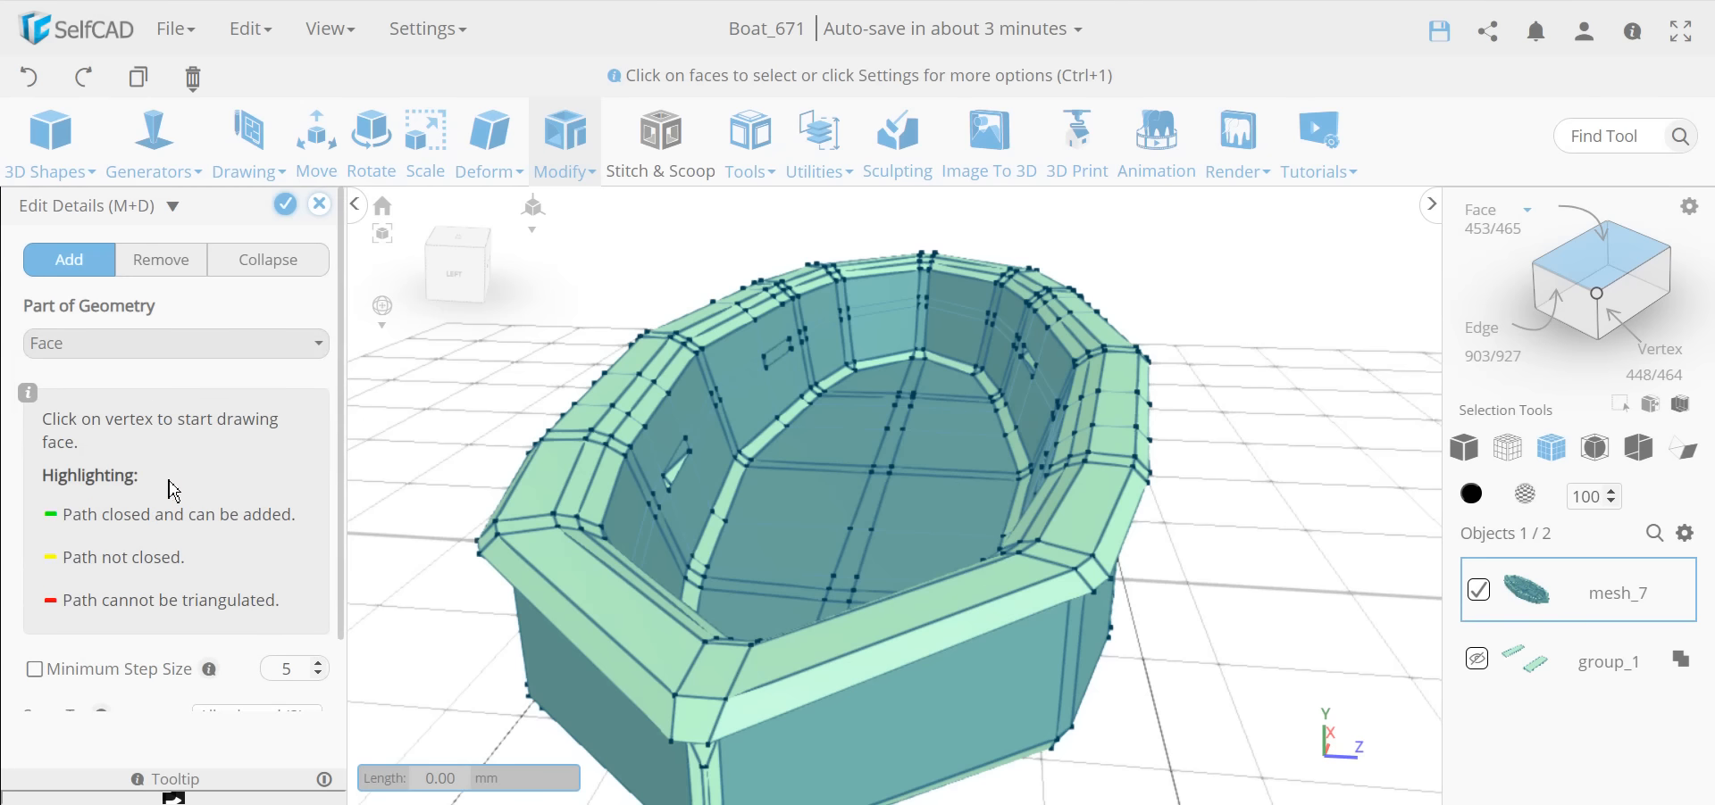
left_click(673, 496)
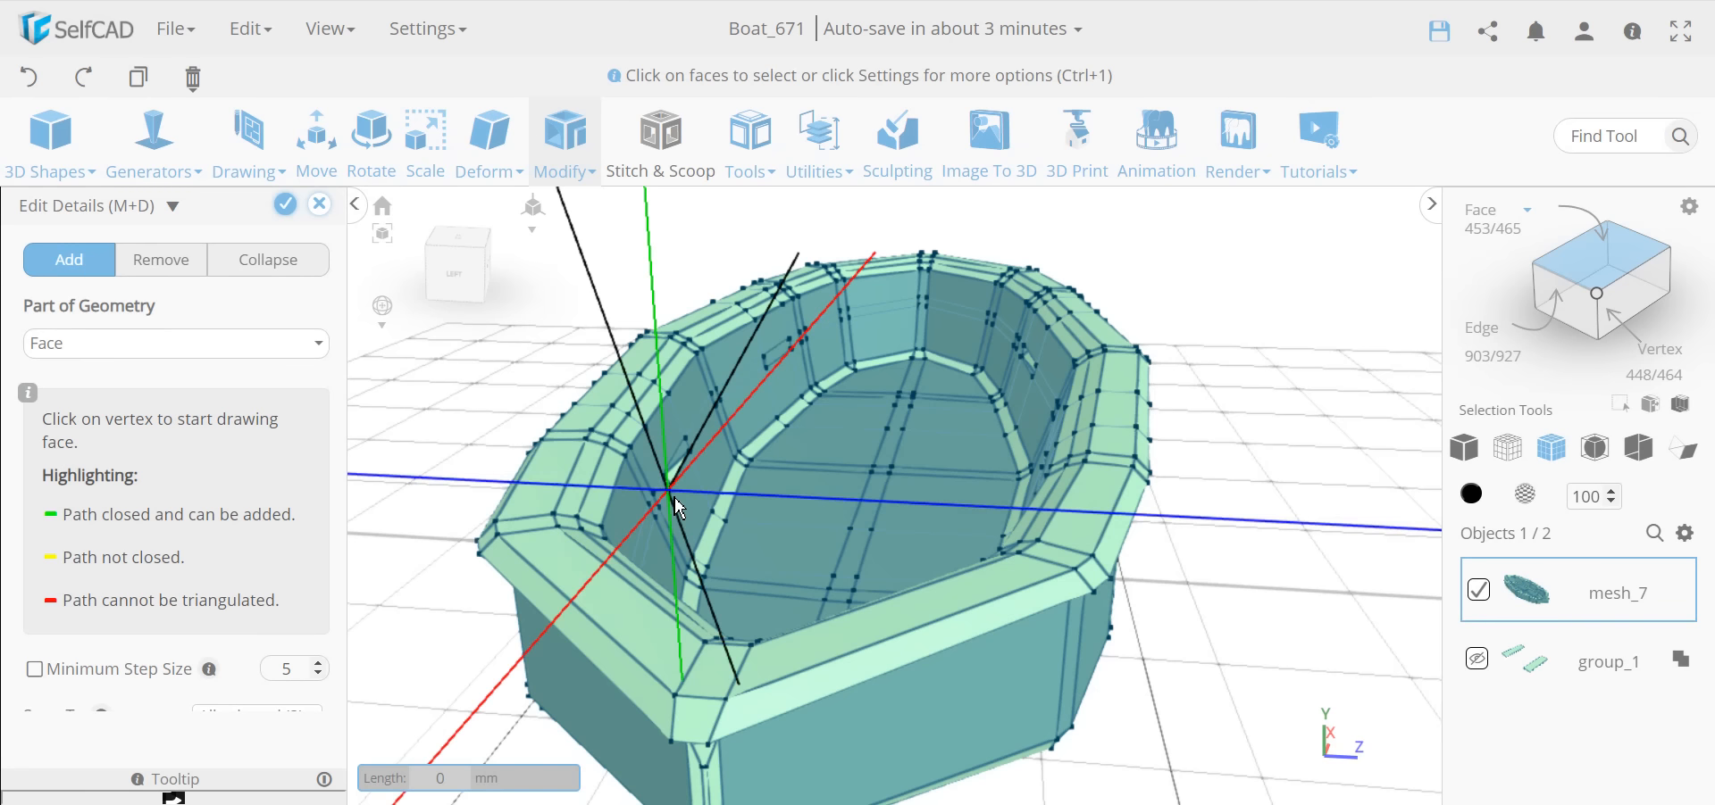
Step: Exclude Guides from the face drawing's snapping, keeping Vertices and Profiles
scroll(687, 482, "up", 3)
scroll(689, 473, "up", 3)
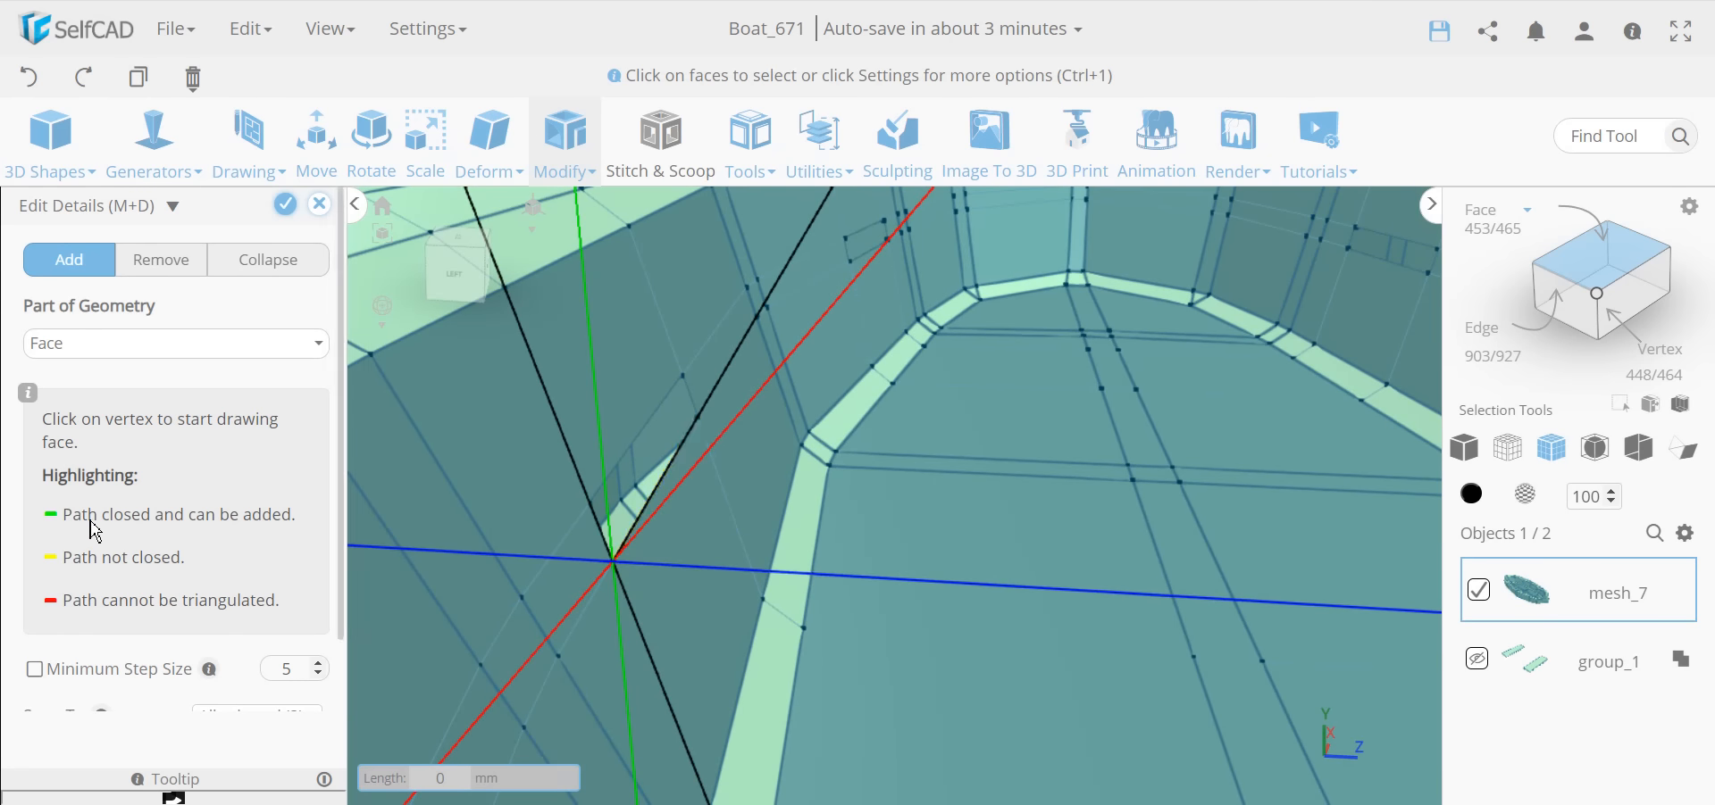
scroll(98, 527, "down", 1)
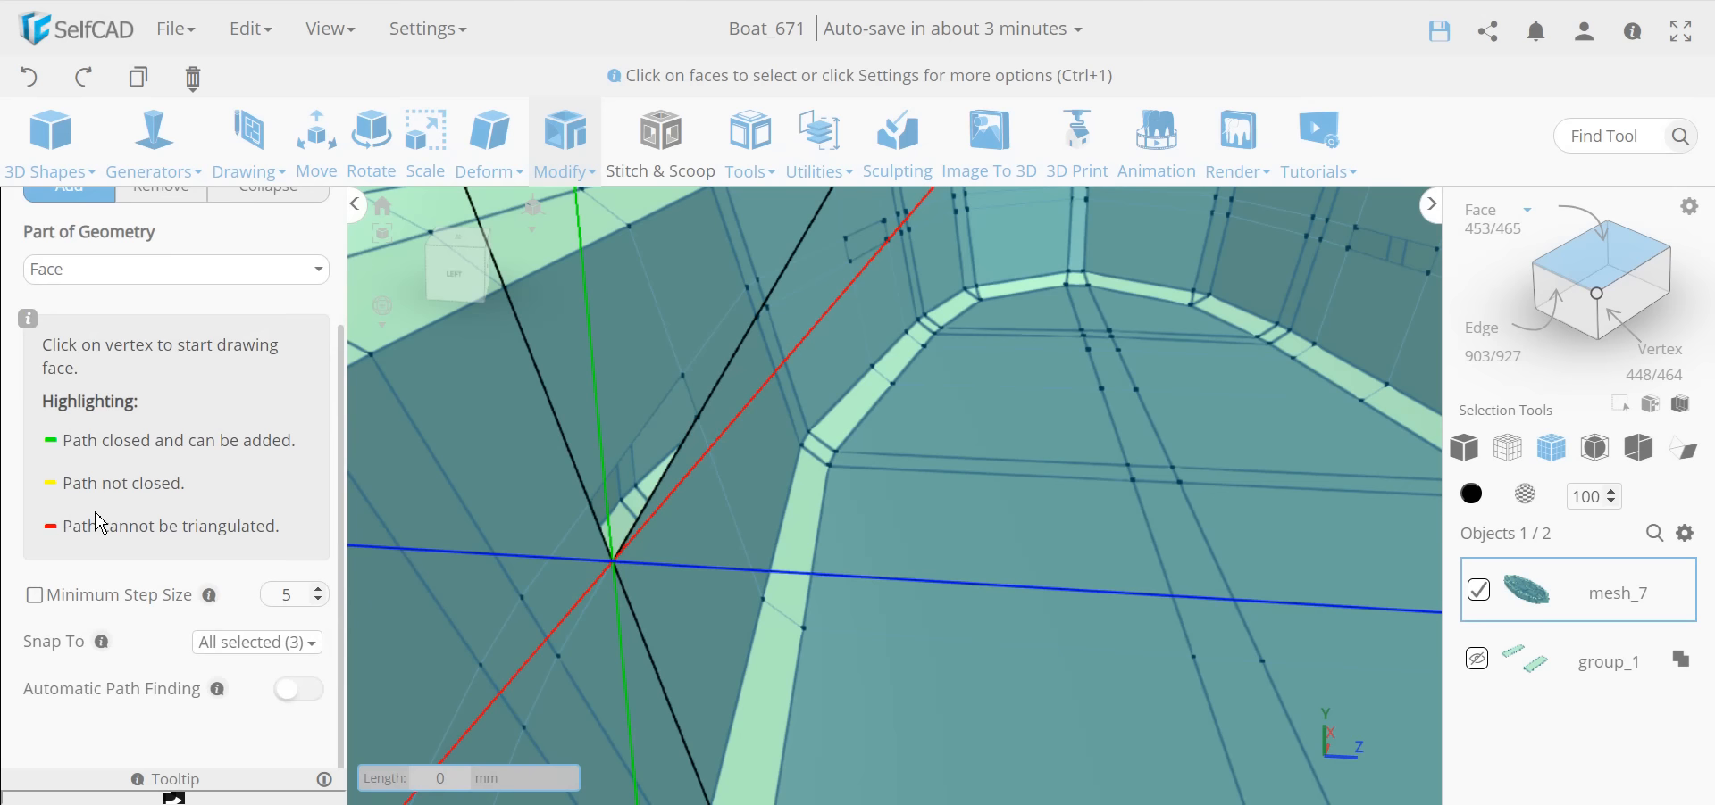
scroll(103, 544, "up", 1)
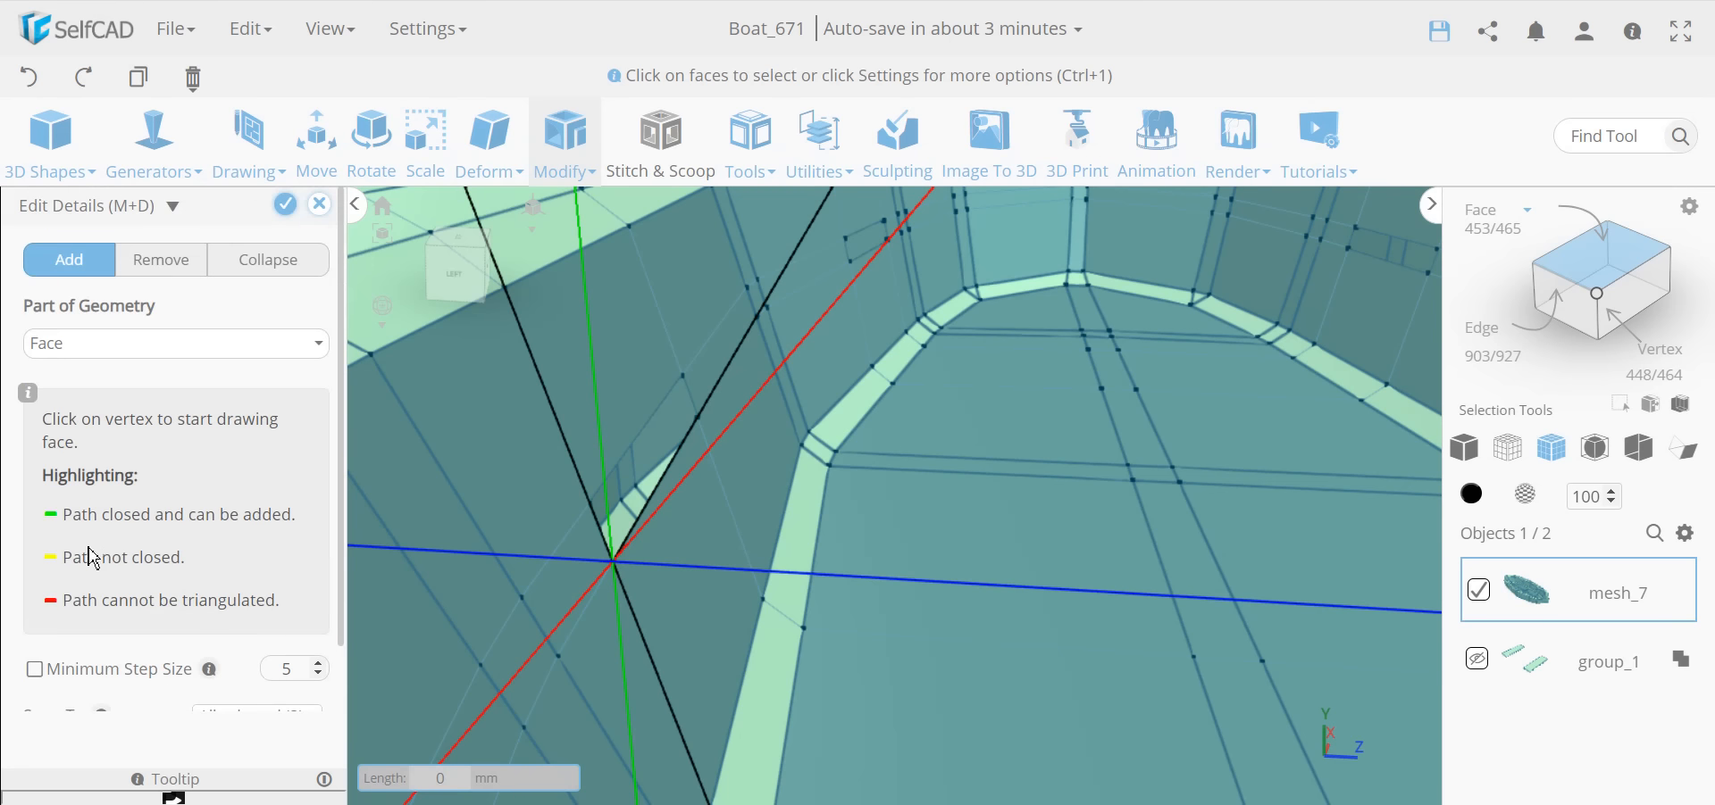
scroll(197, 605, "down", 1)
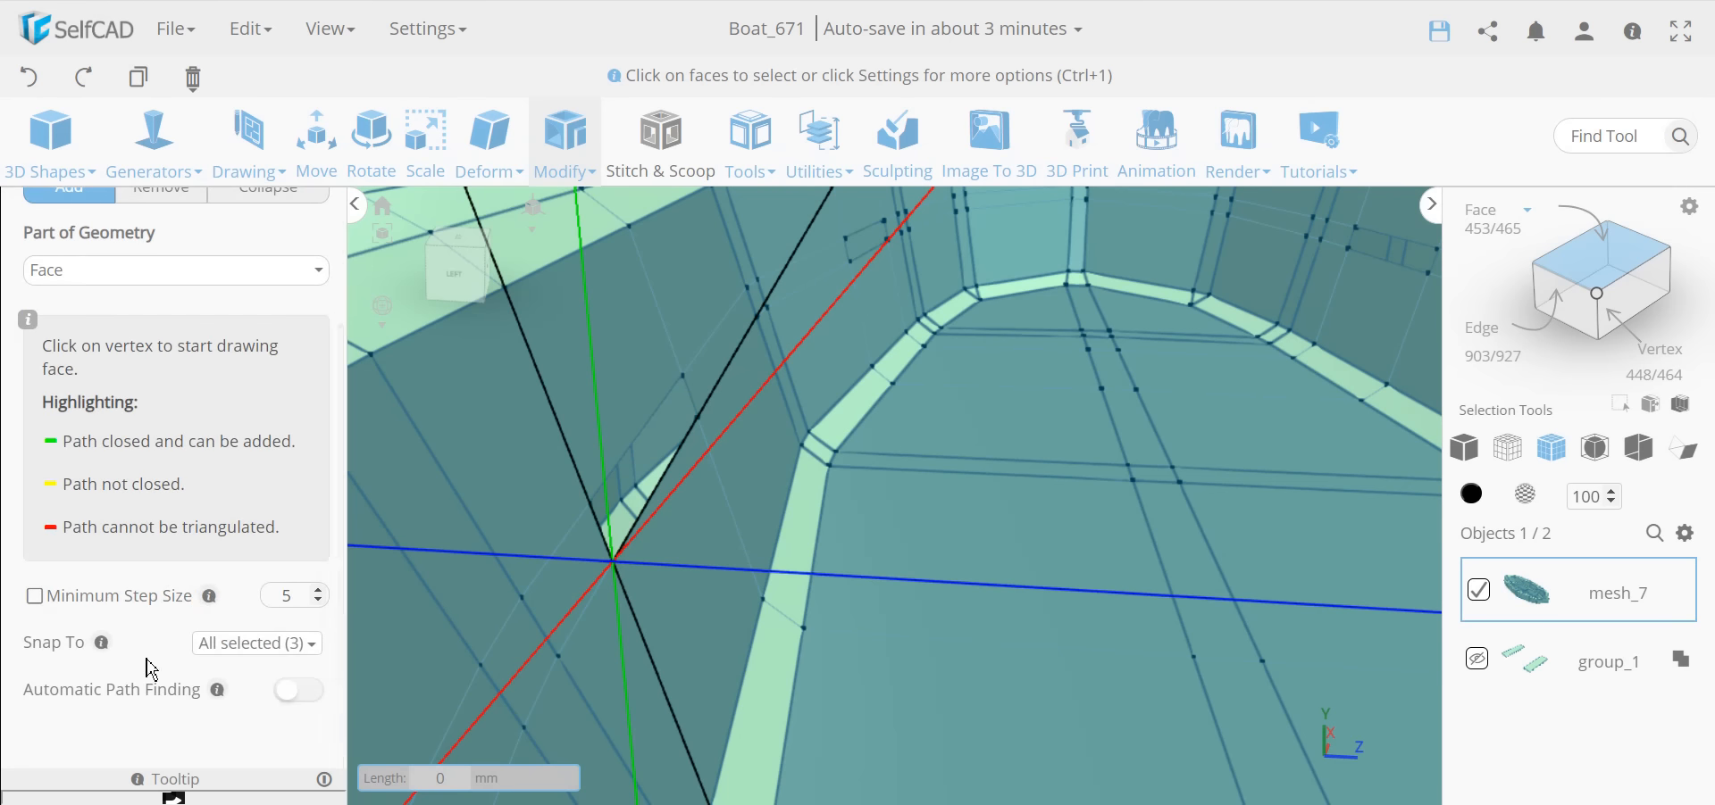
left_click(258, 650)
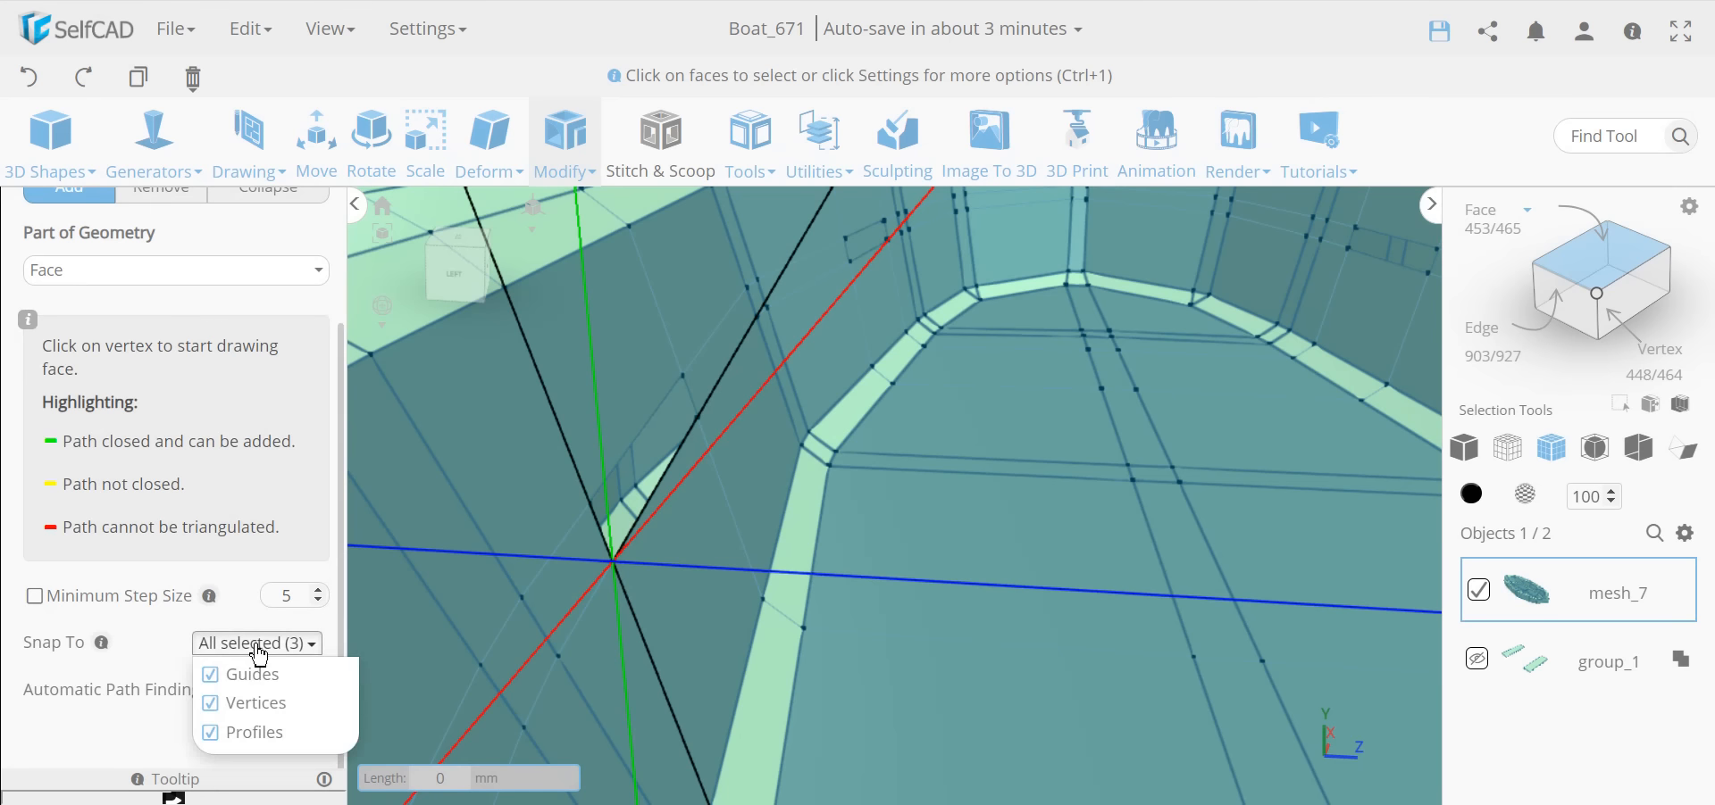
left_click(212, 675)
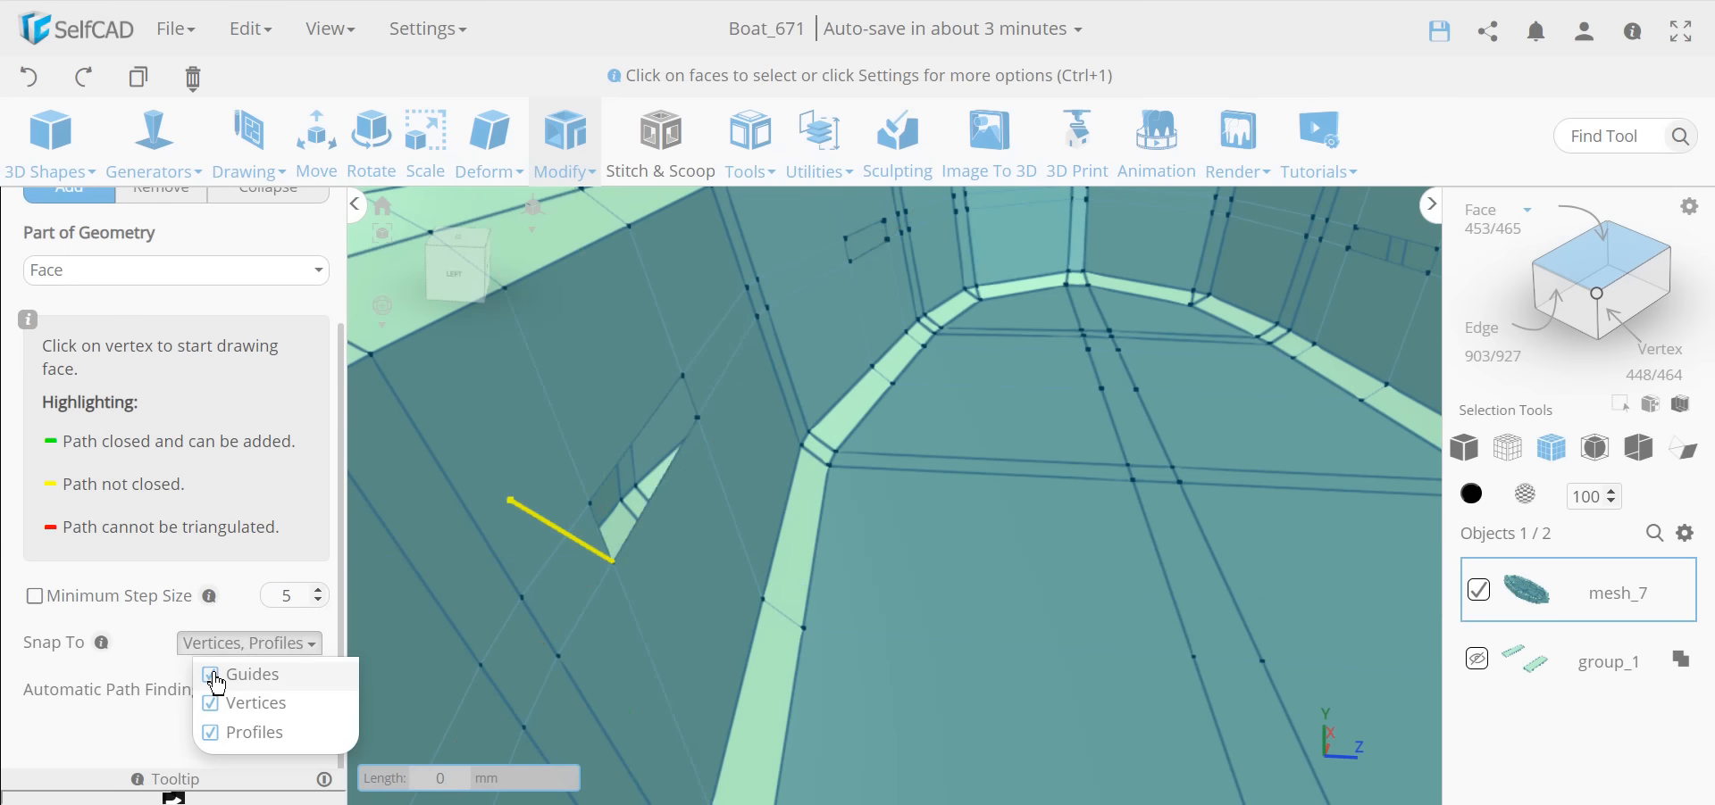
left_click(263, 650)
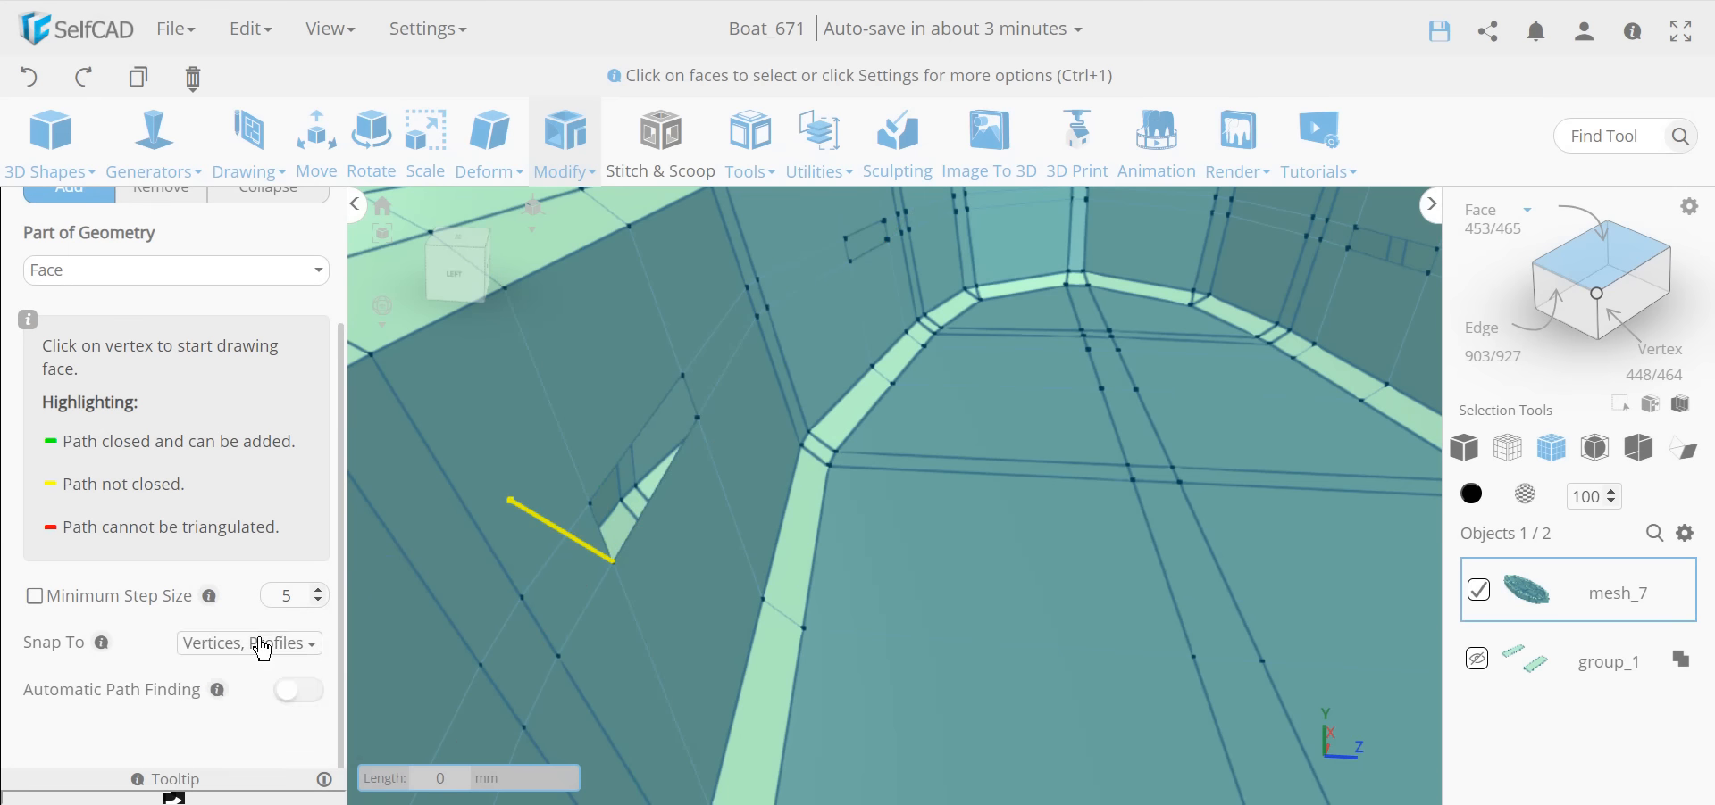
Step: Complete the lower face of the -X bench, connecting the lower corners of the openings on the -Z and +Z sides of the hull
left_click(705, 425)
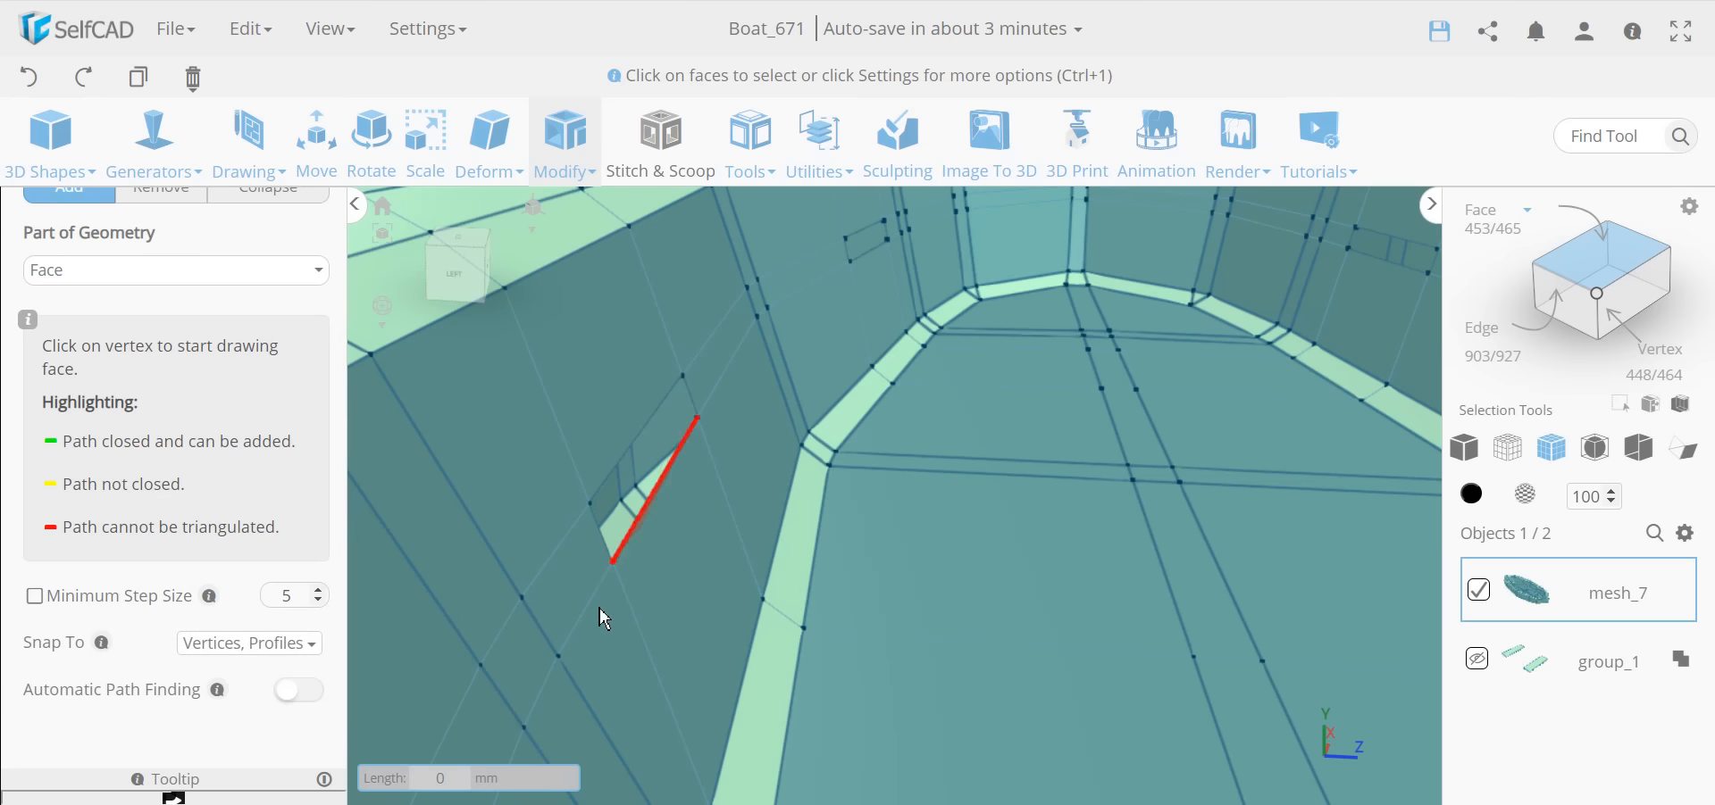
right_click_drag(601, 613, 1038, 640)
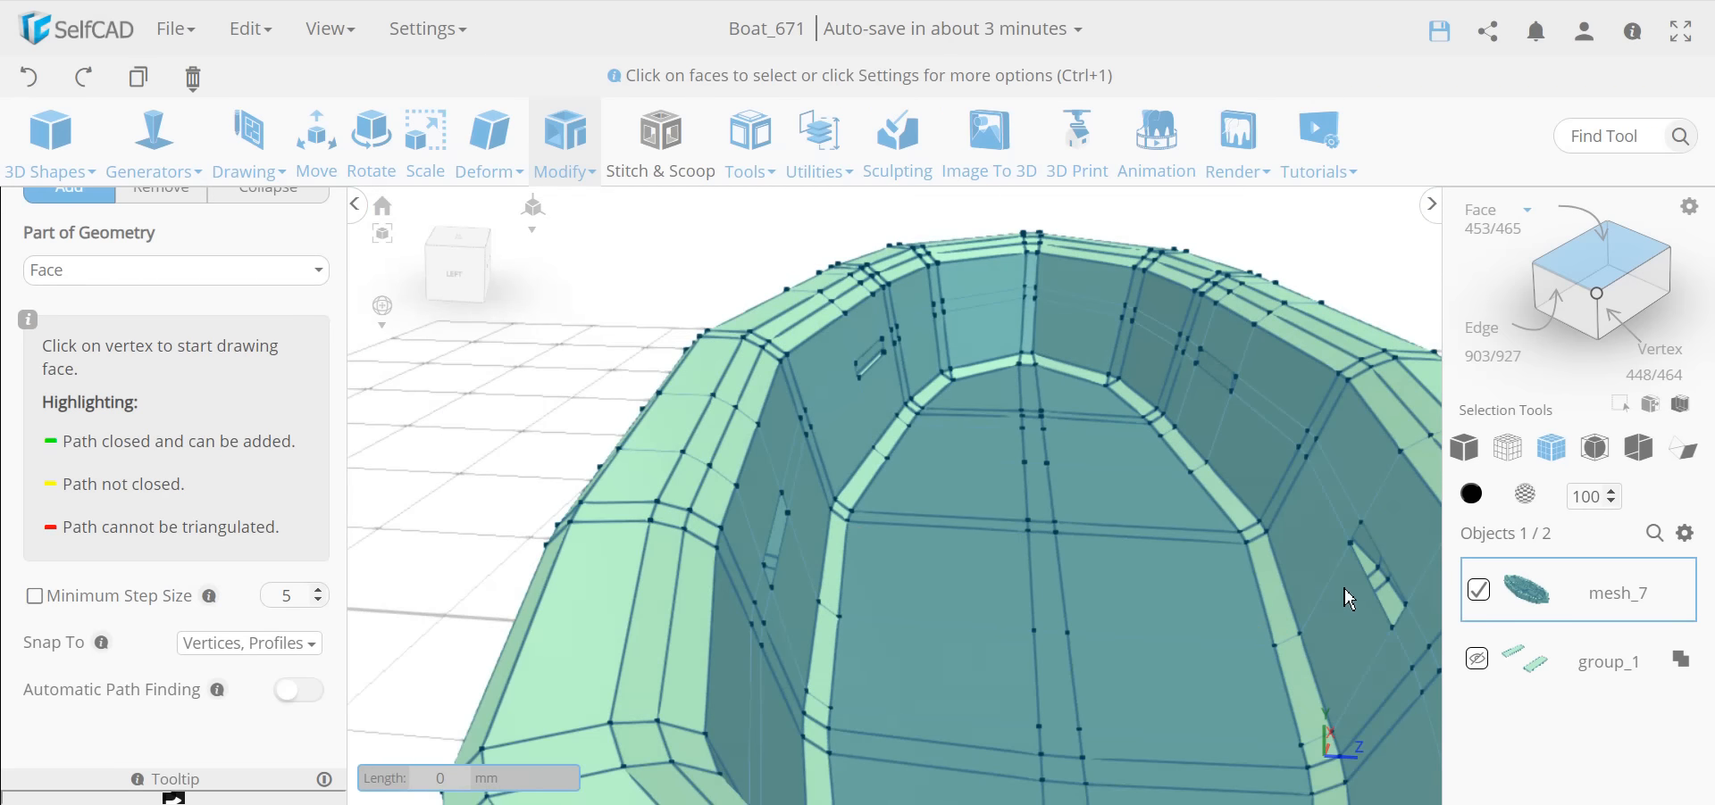
left_click(1353, 543)
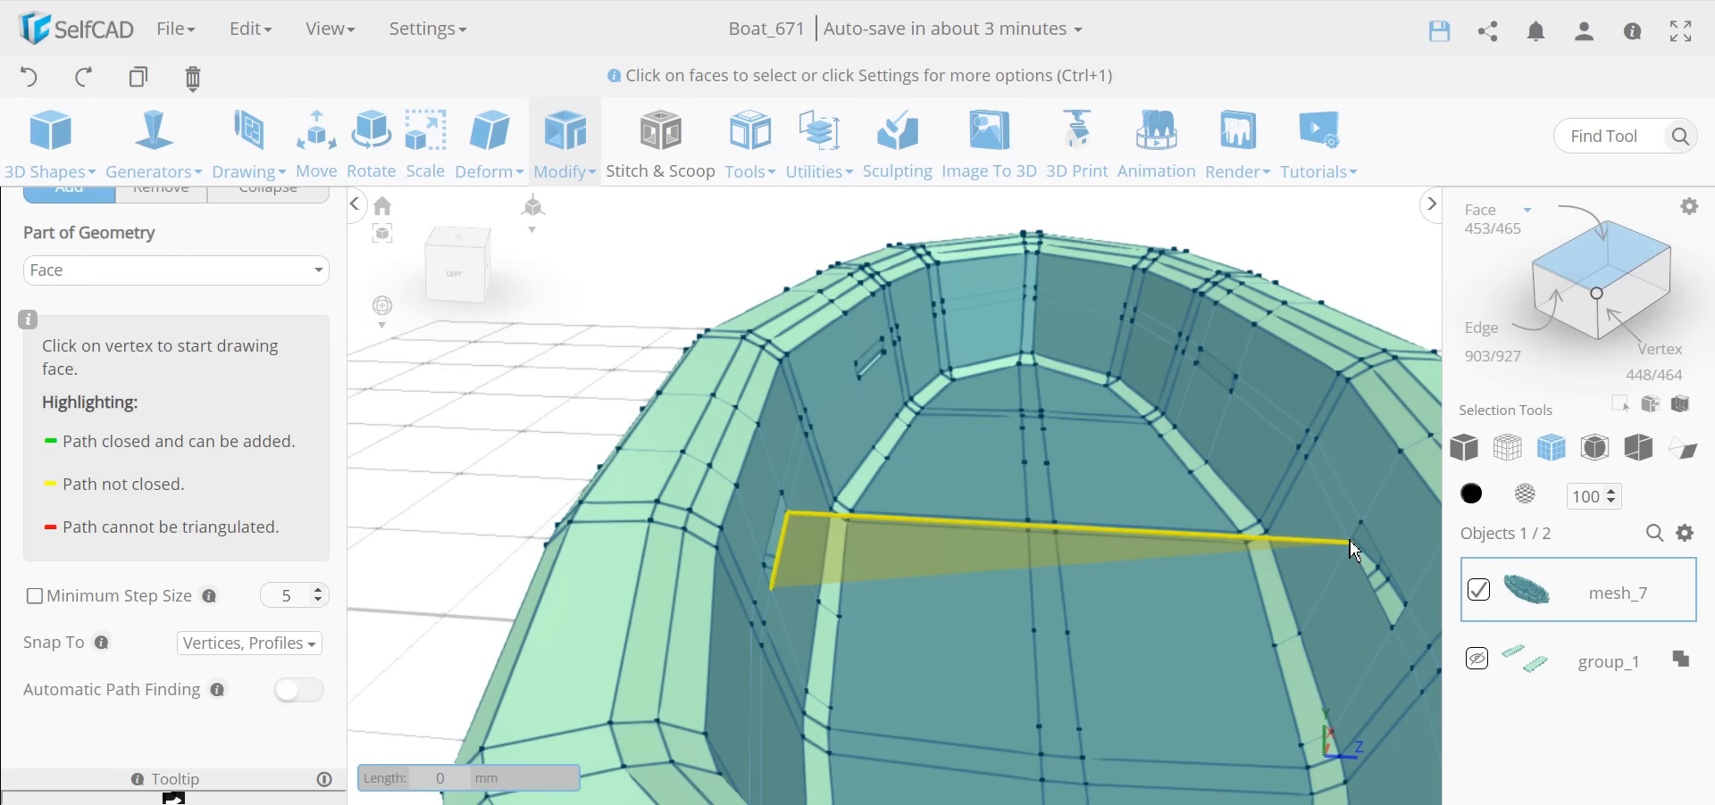
left_click(1398, 633)
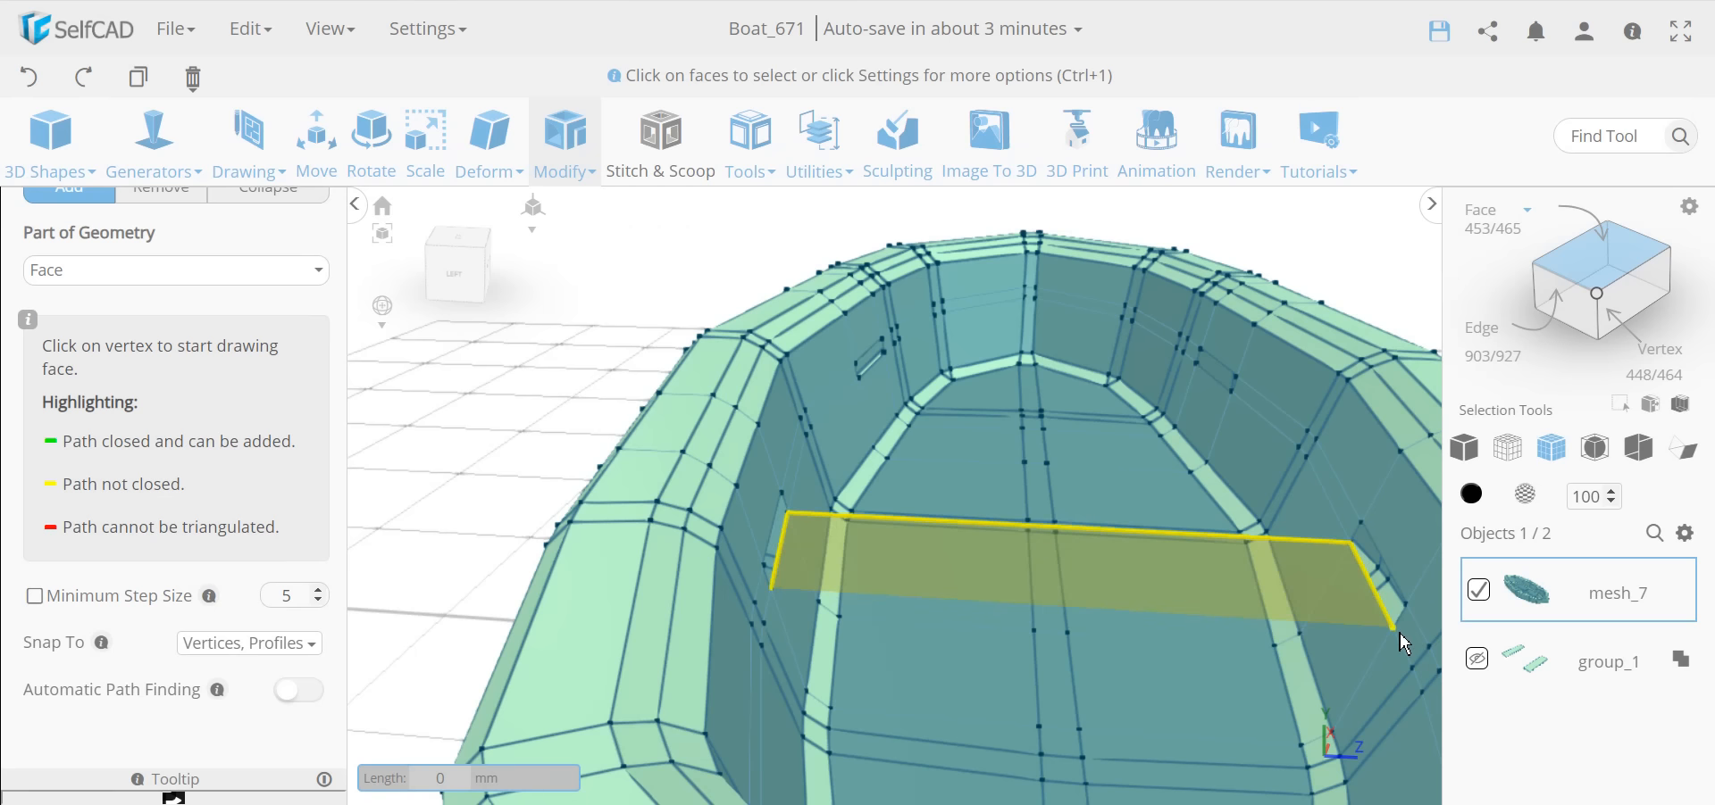
left_click(772, 590)
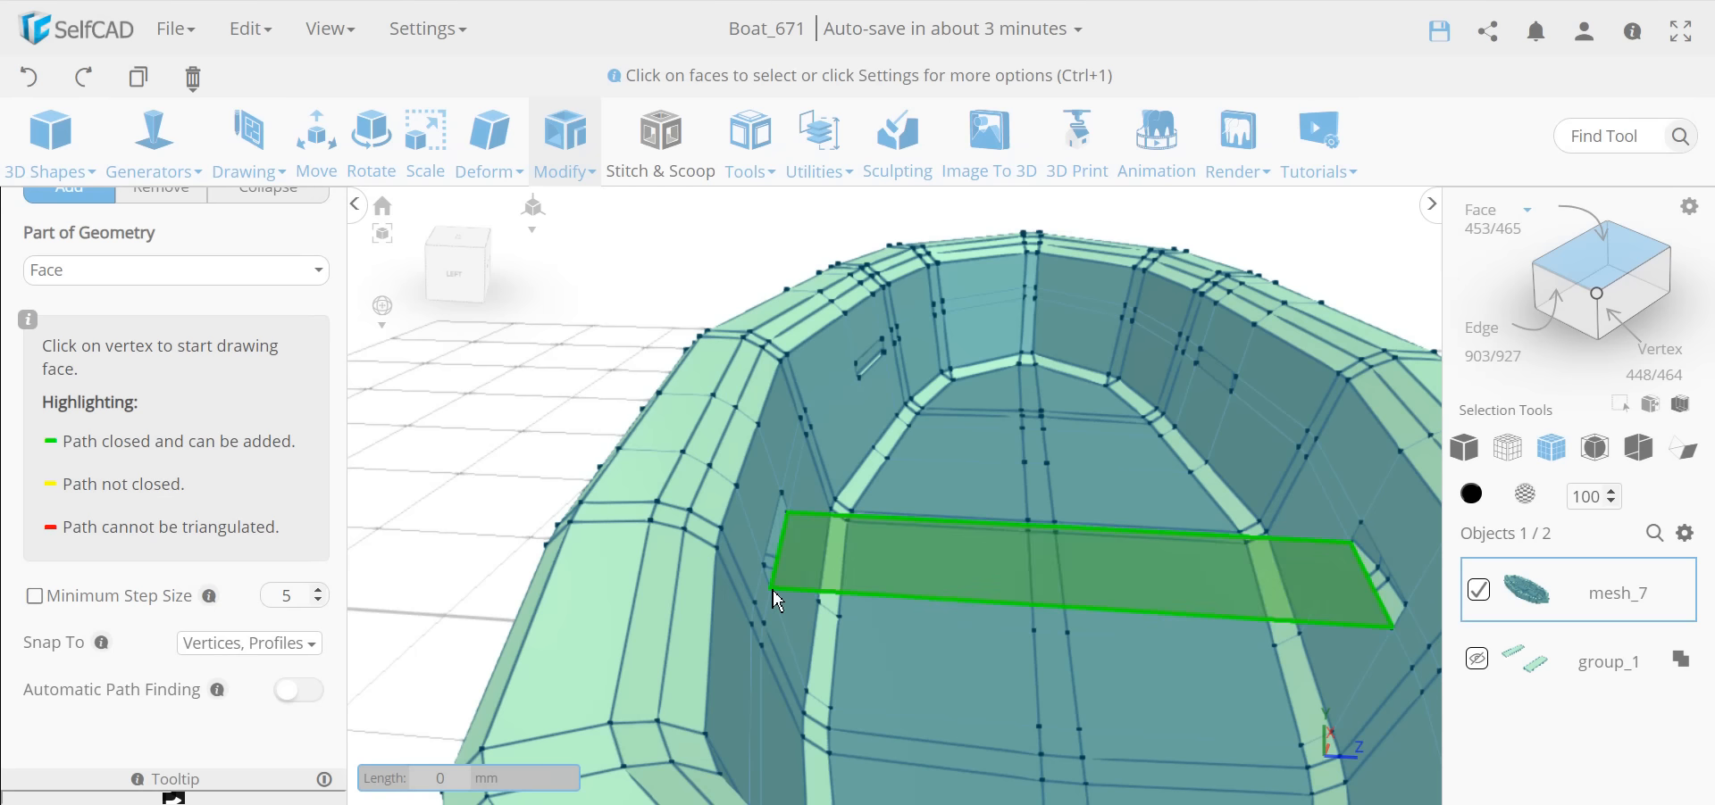
left_click(773, 591)
left_click_drag(1027, 618, 698, 575)
scroll(778, 558, "up", 5)
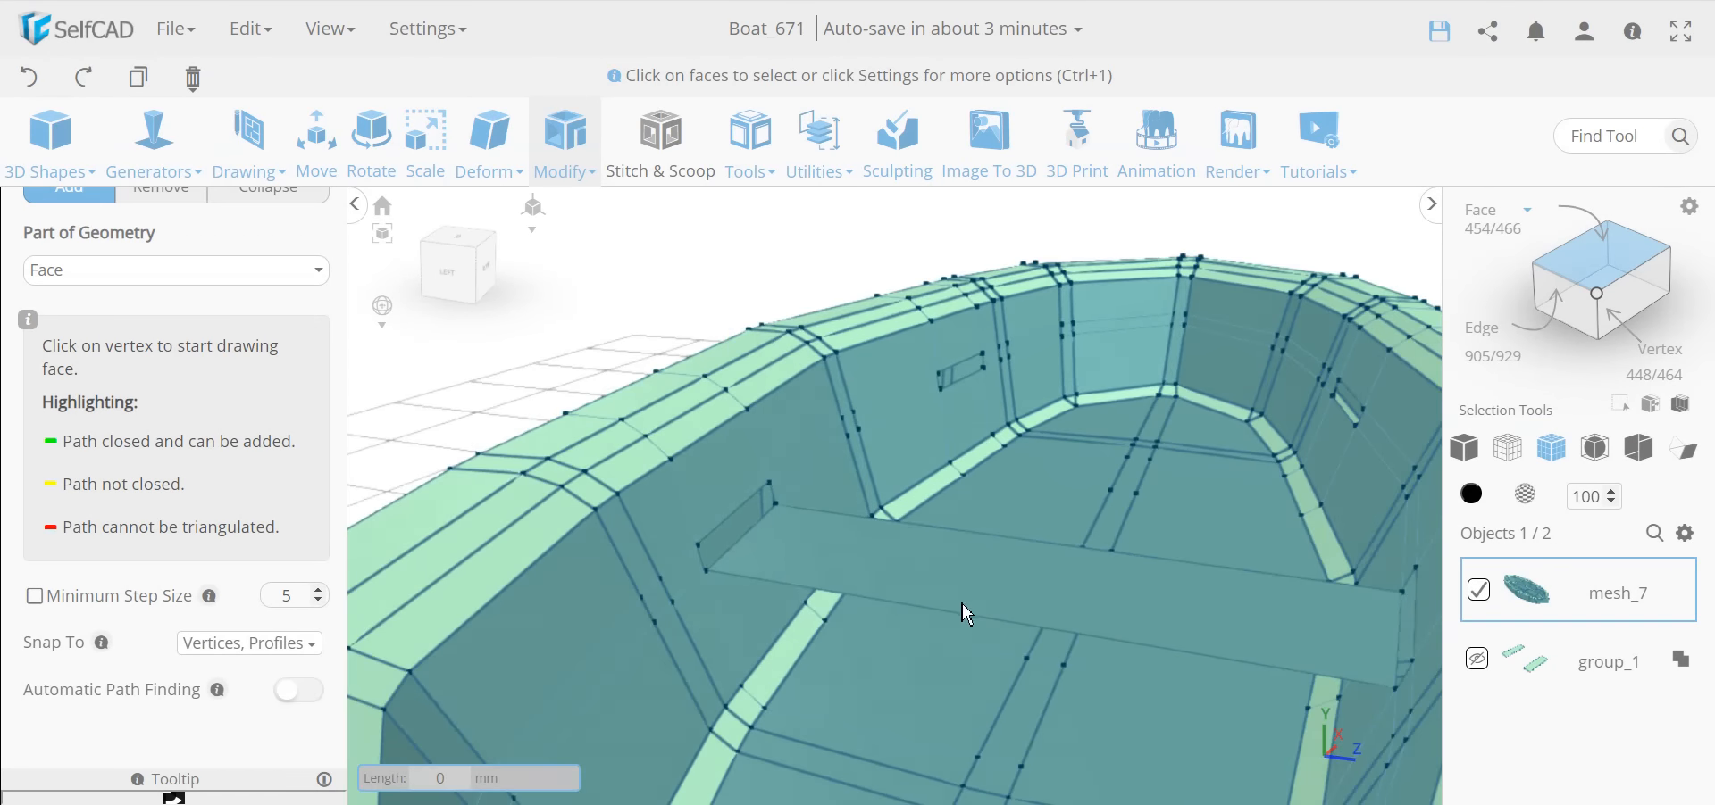
scroll(790, 543, "down", 2)
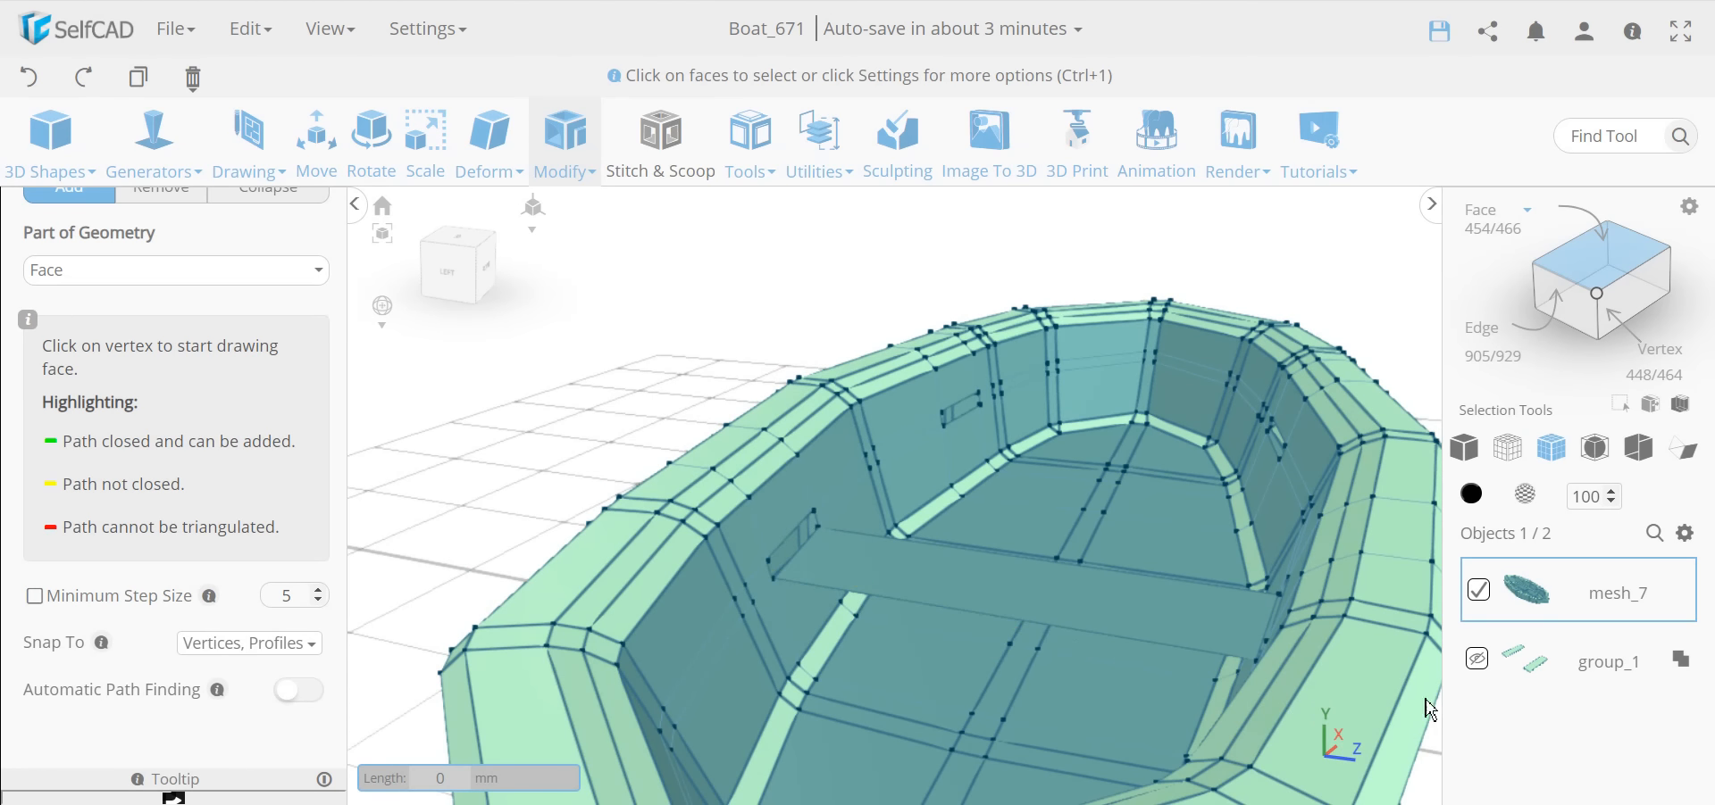
left_click_drag(589, 482, 527, 469)
left_click(892, 545)
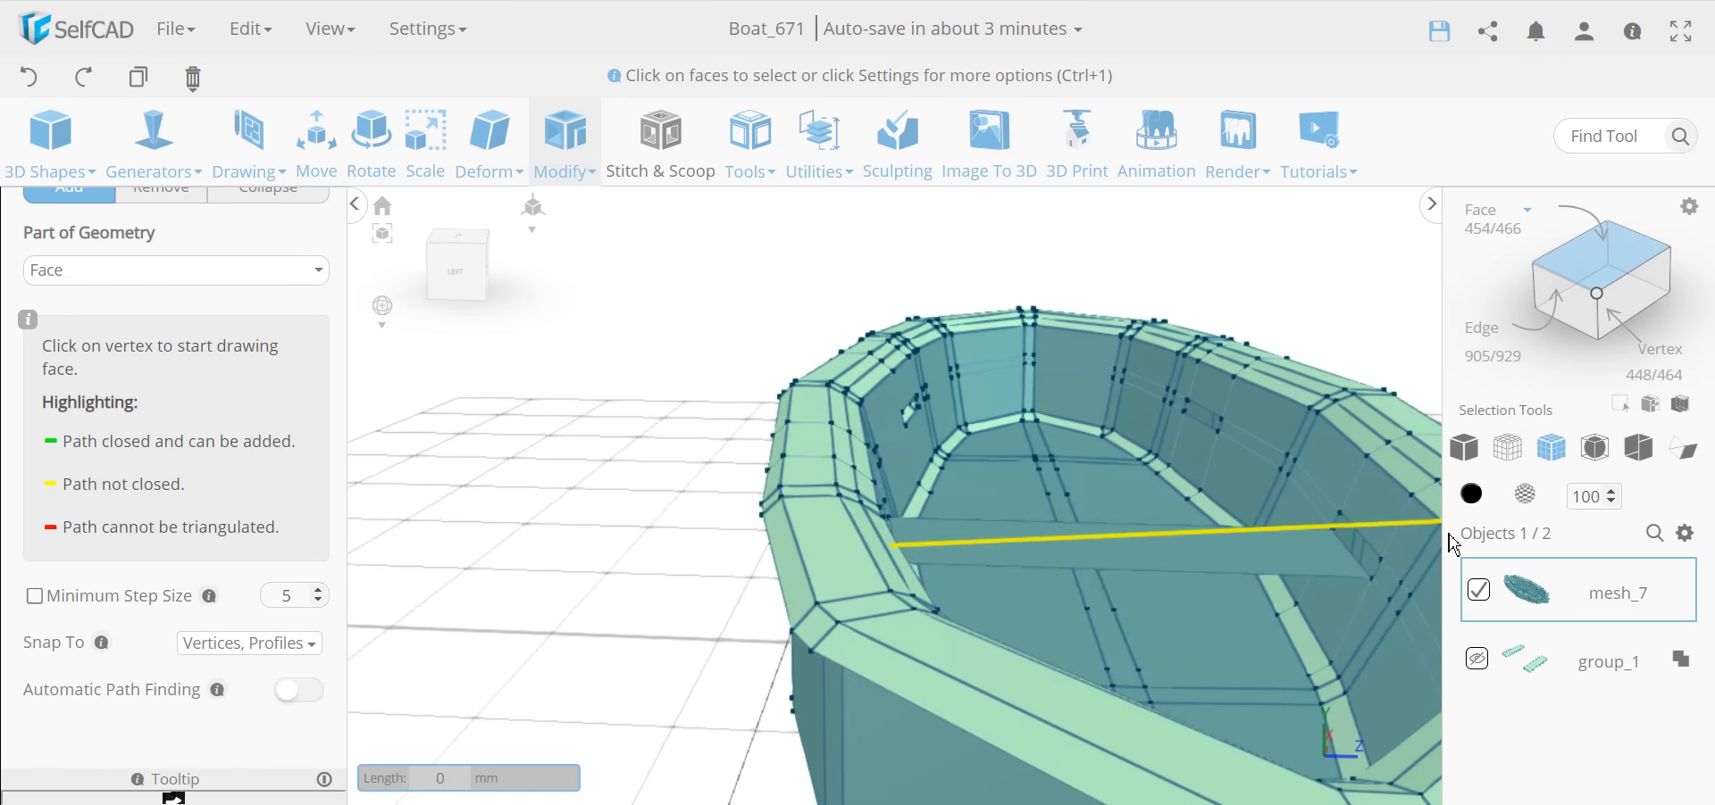
left_click(1386, 554)
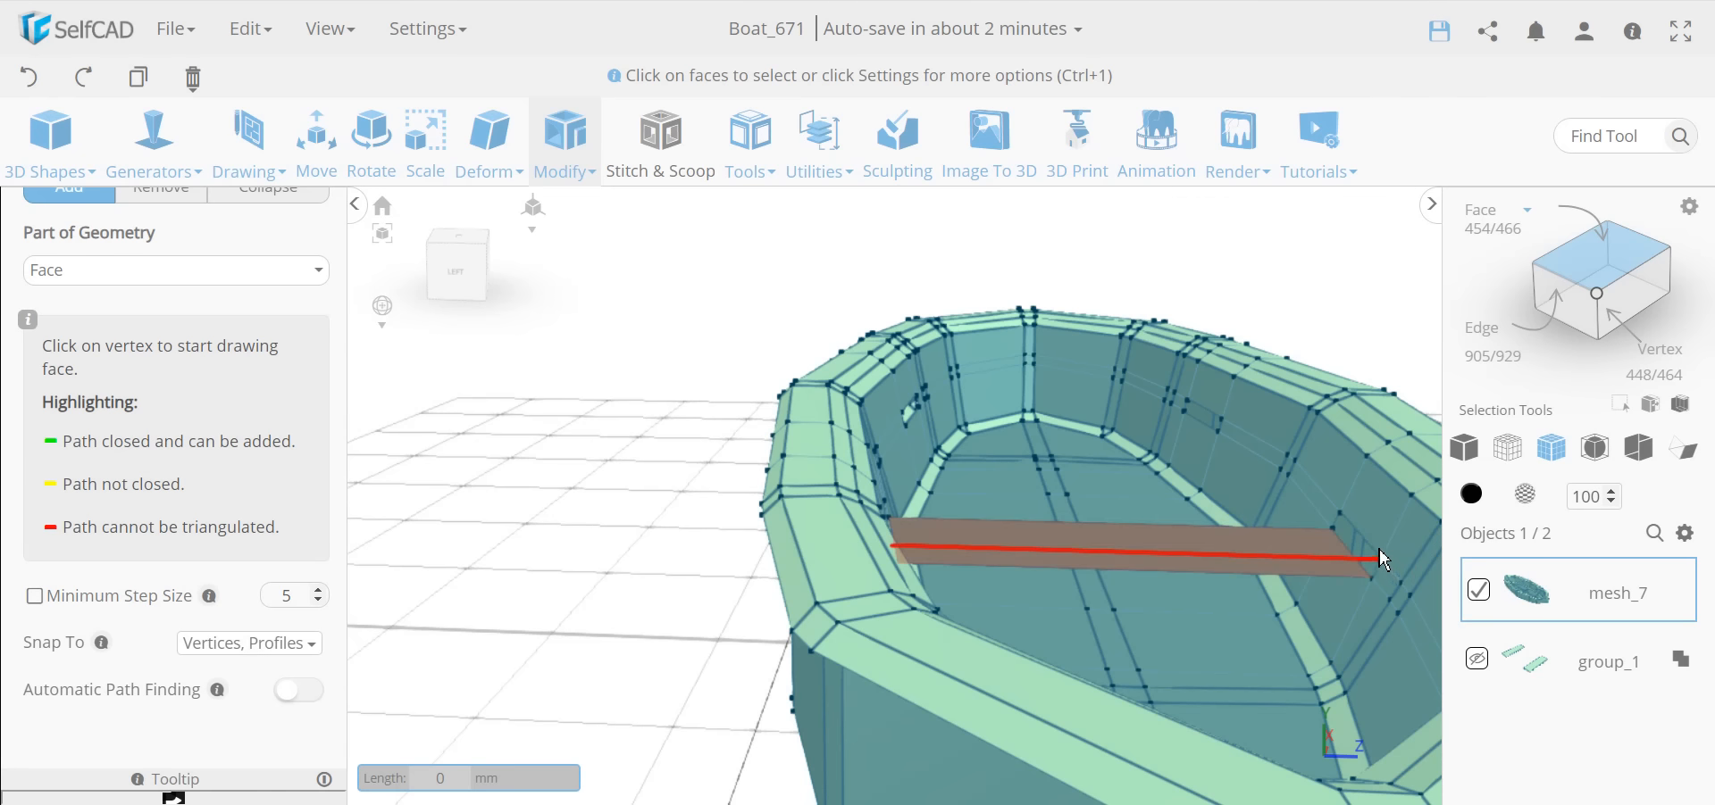
left_click(1378, 550)
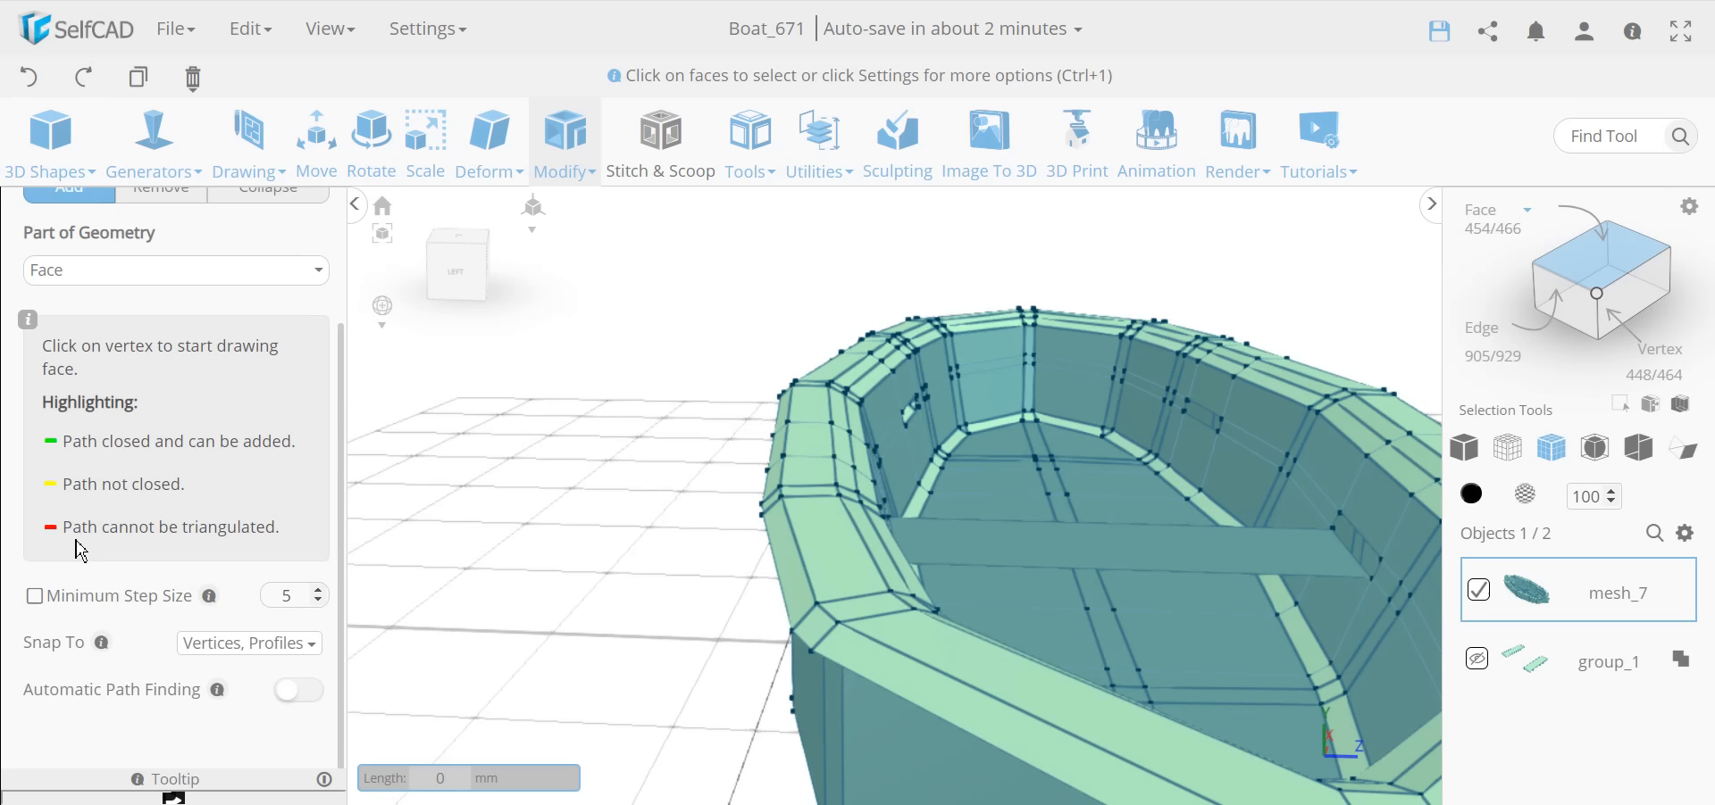
Step: Draw the upper face of the -X bench through the upper corners of its two hull openings
left_click(1340, 521)
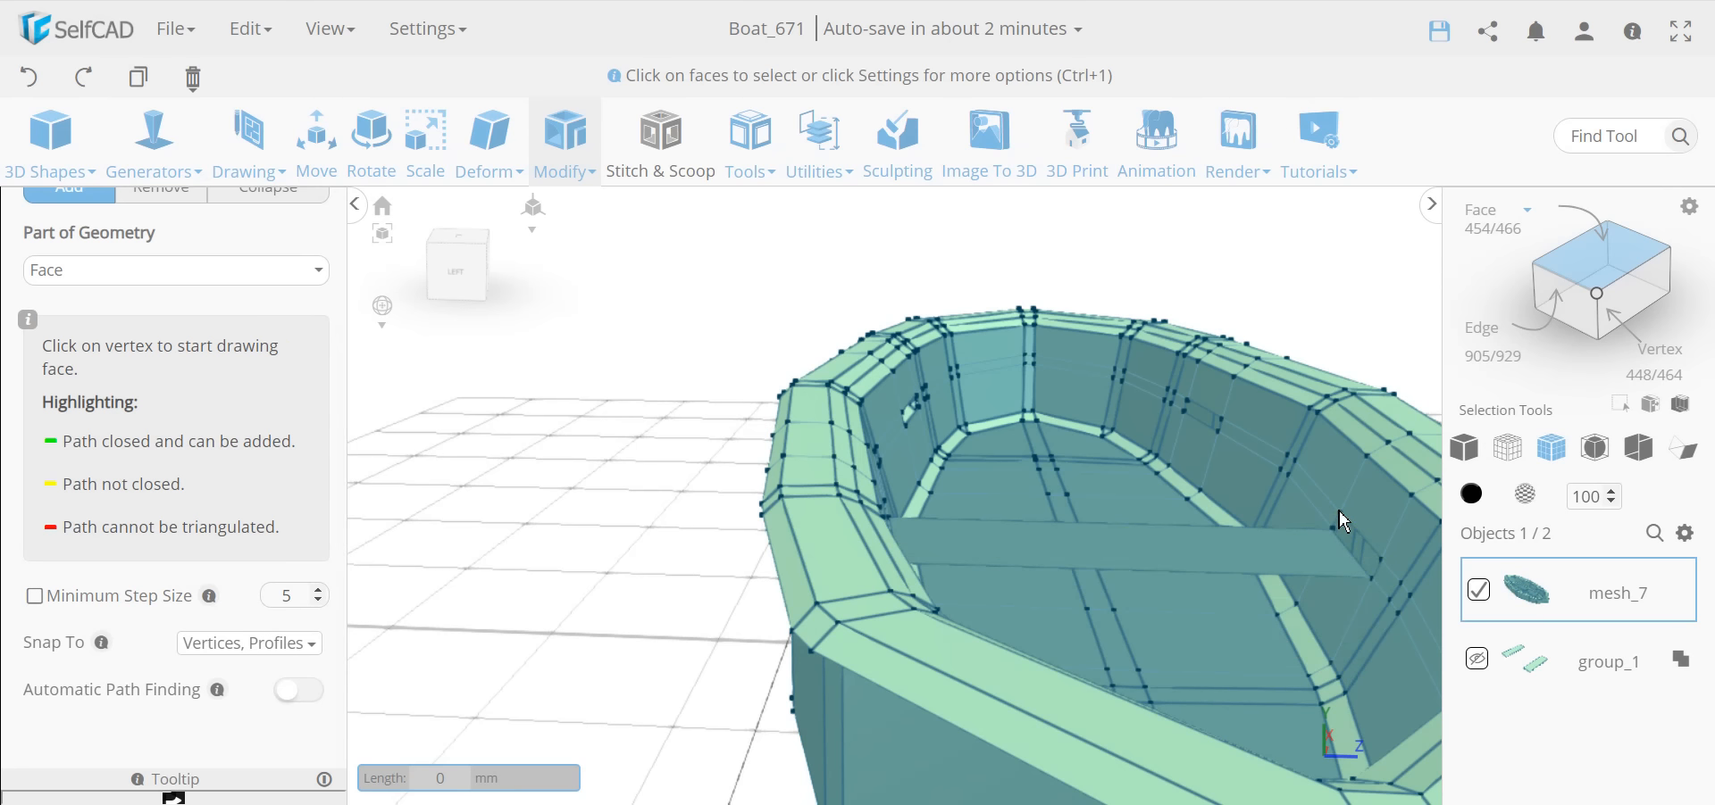
left_click(1339, 513)
key("Escape")
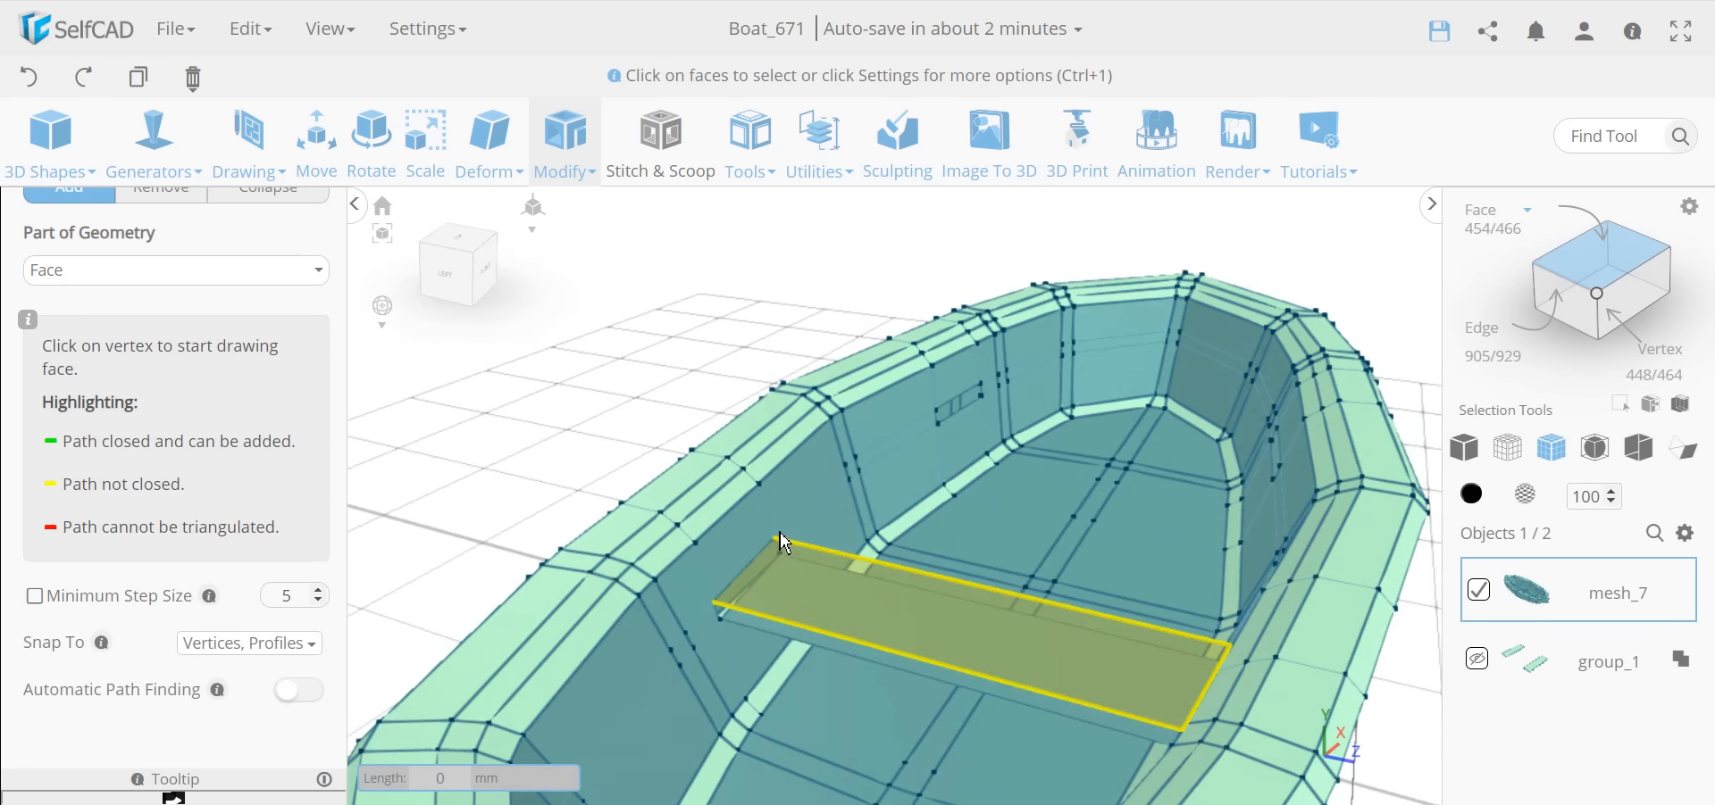
left_click(779, 533)
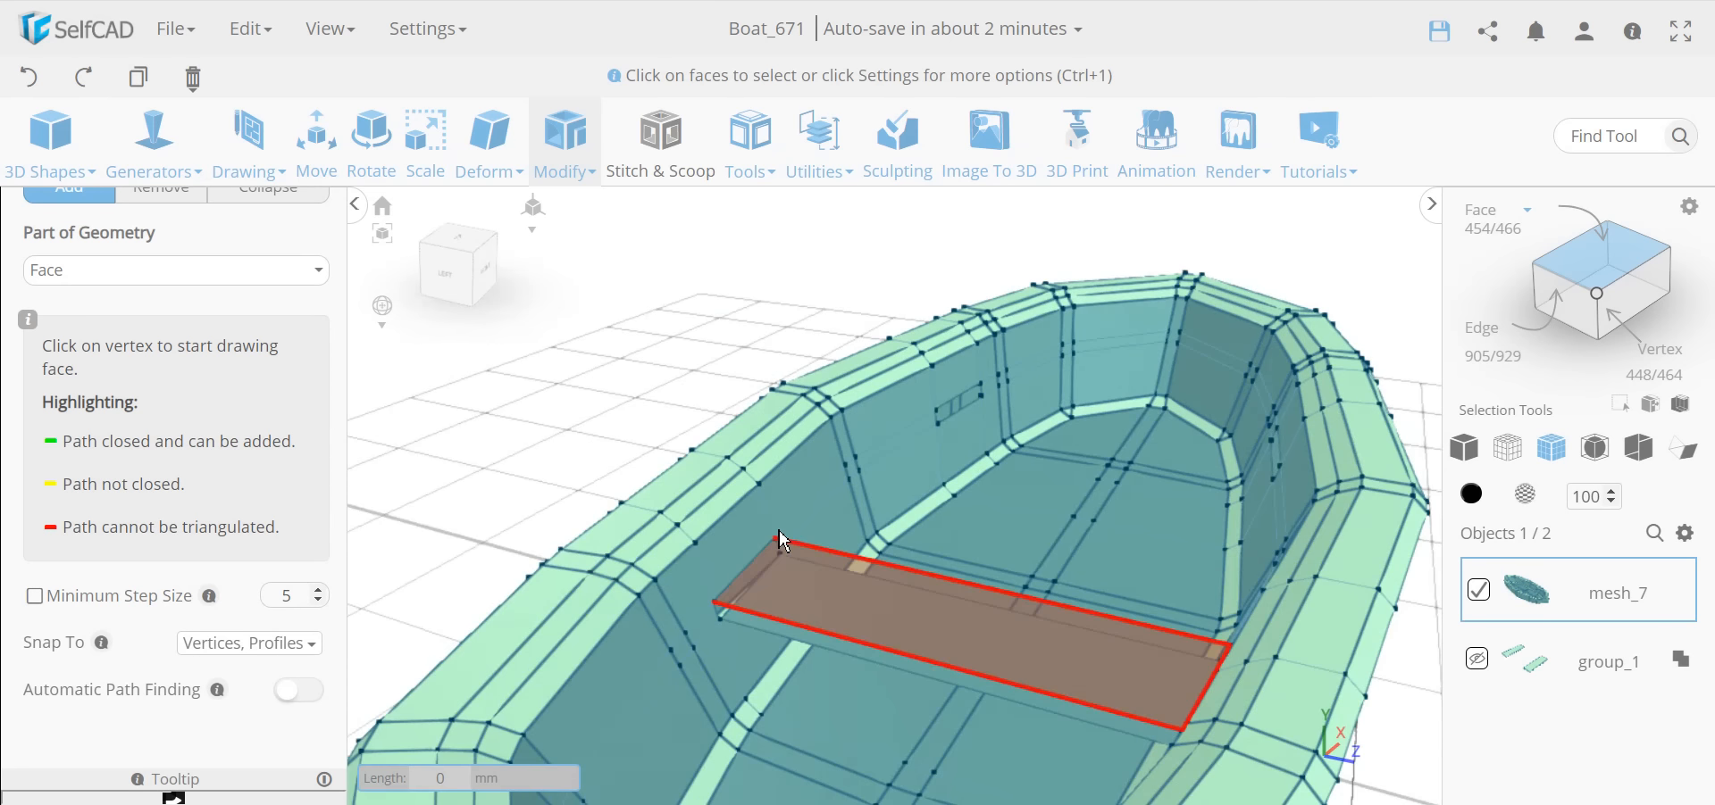
left_click(719, 609)
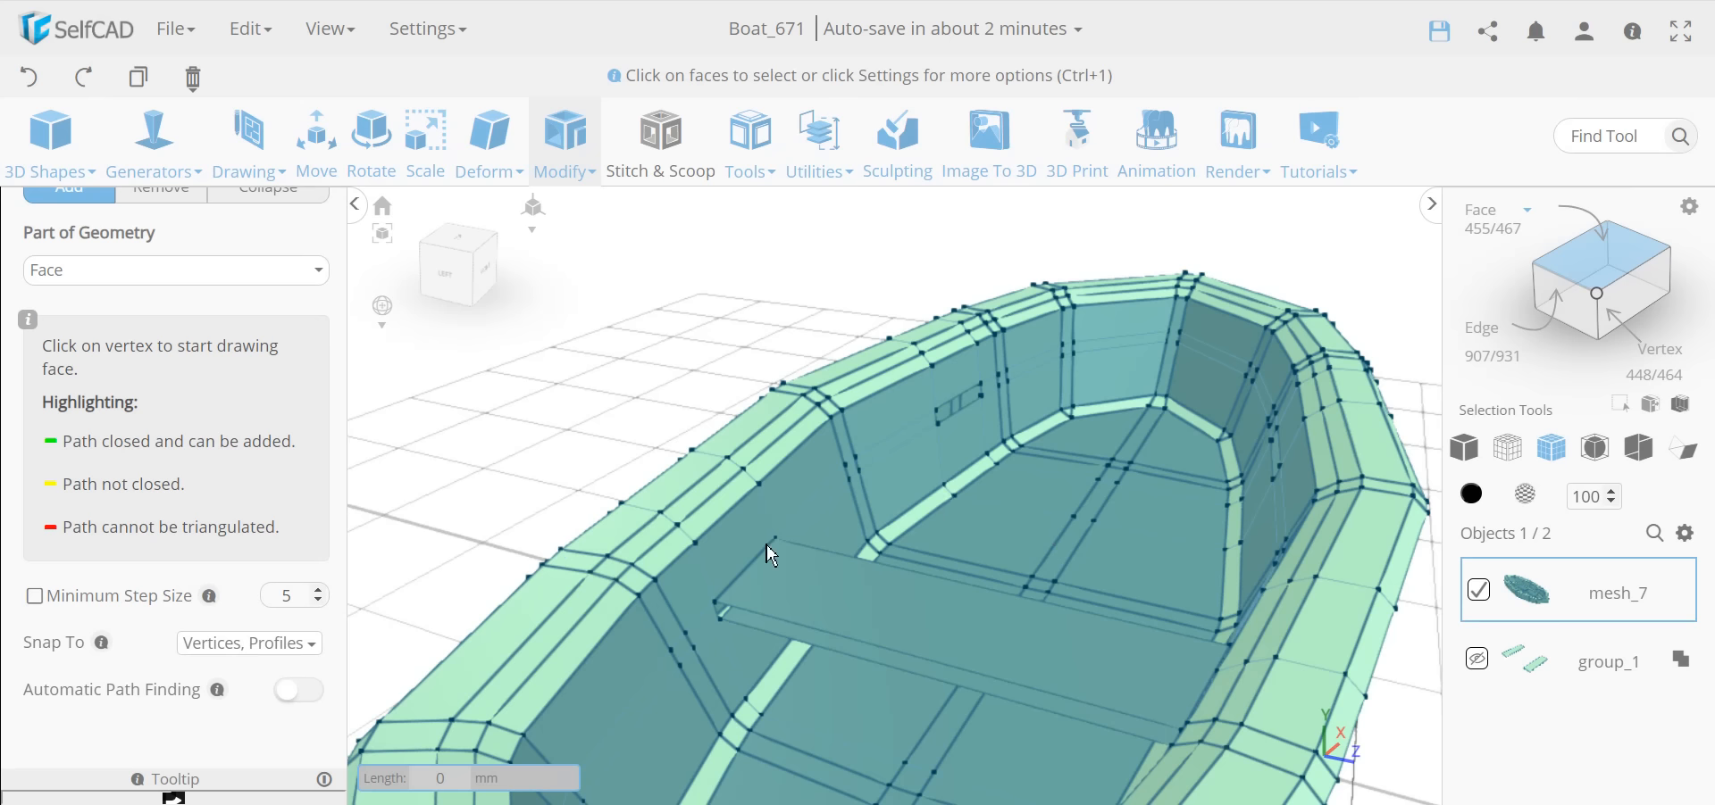
Step: Add the long vertical face on the outer, -X-facing side of the -X bench, between its upper and lower faces
scroll(497, 405, "down", 2)
left_click_drag(484, 439, 586, 432)
left_click_drag(401, 543, 410, 535)
scroll(942, 597, "up", 2)
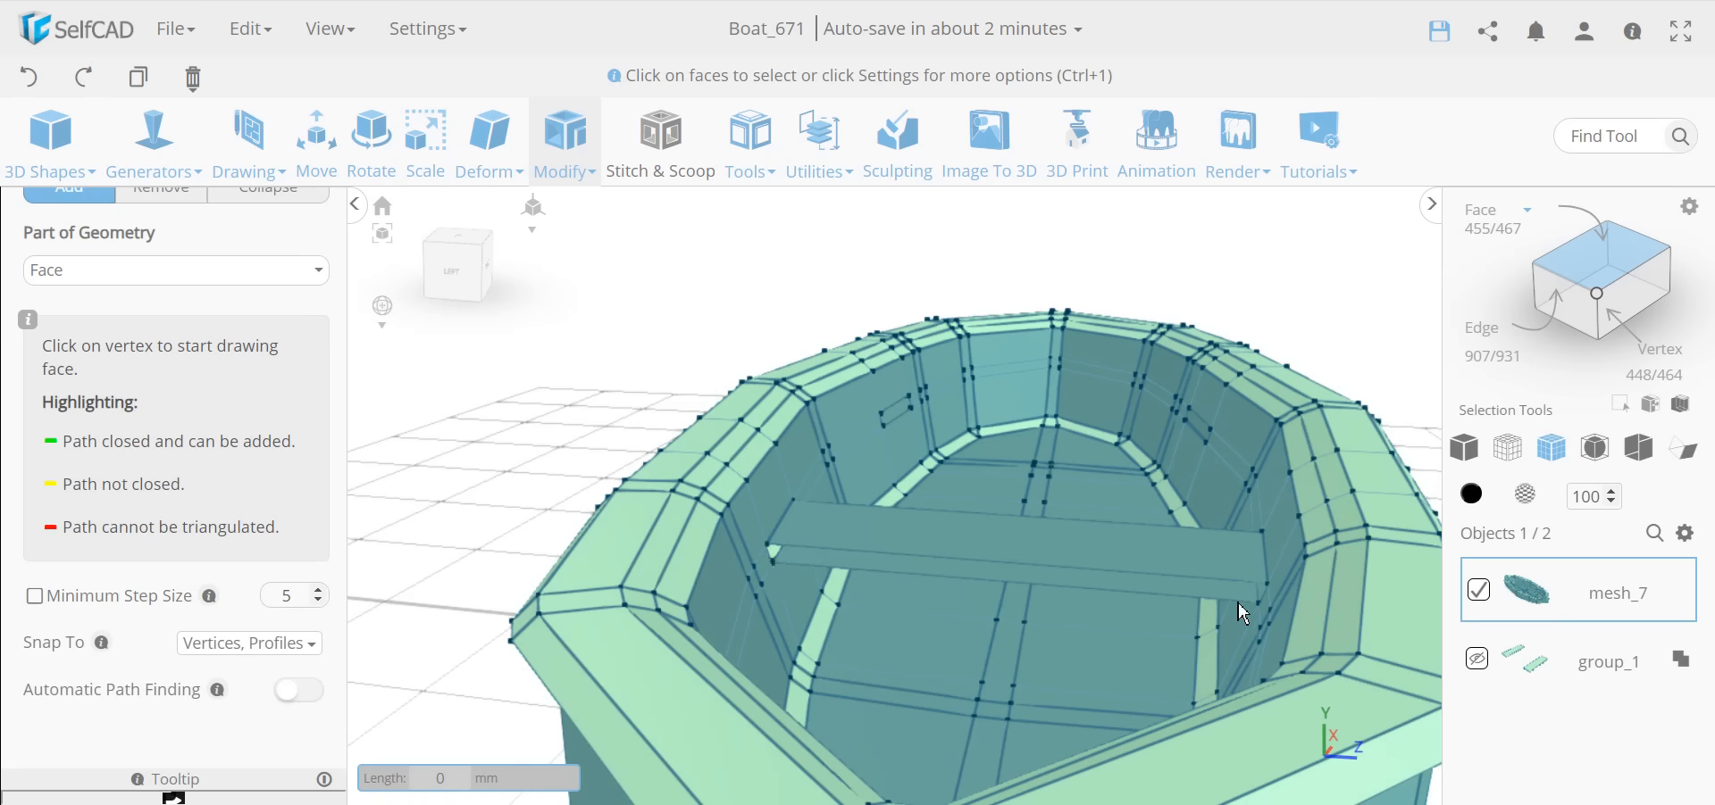
left_click(1260, 605)
left_click(1268, 590)
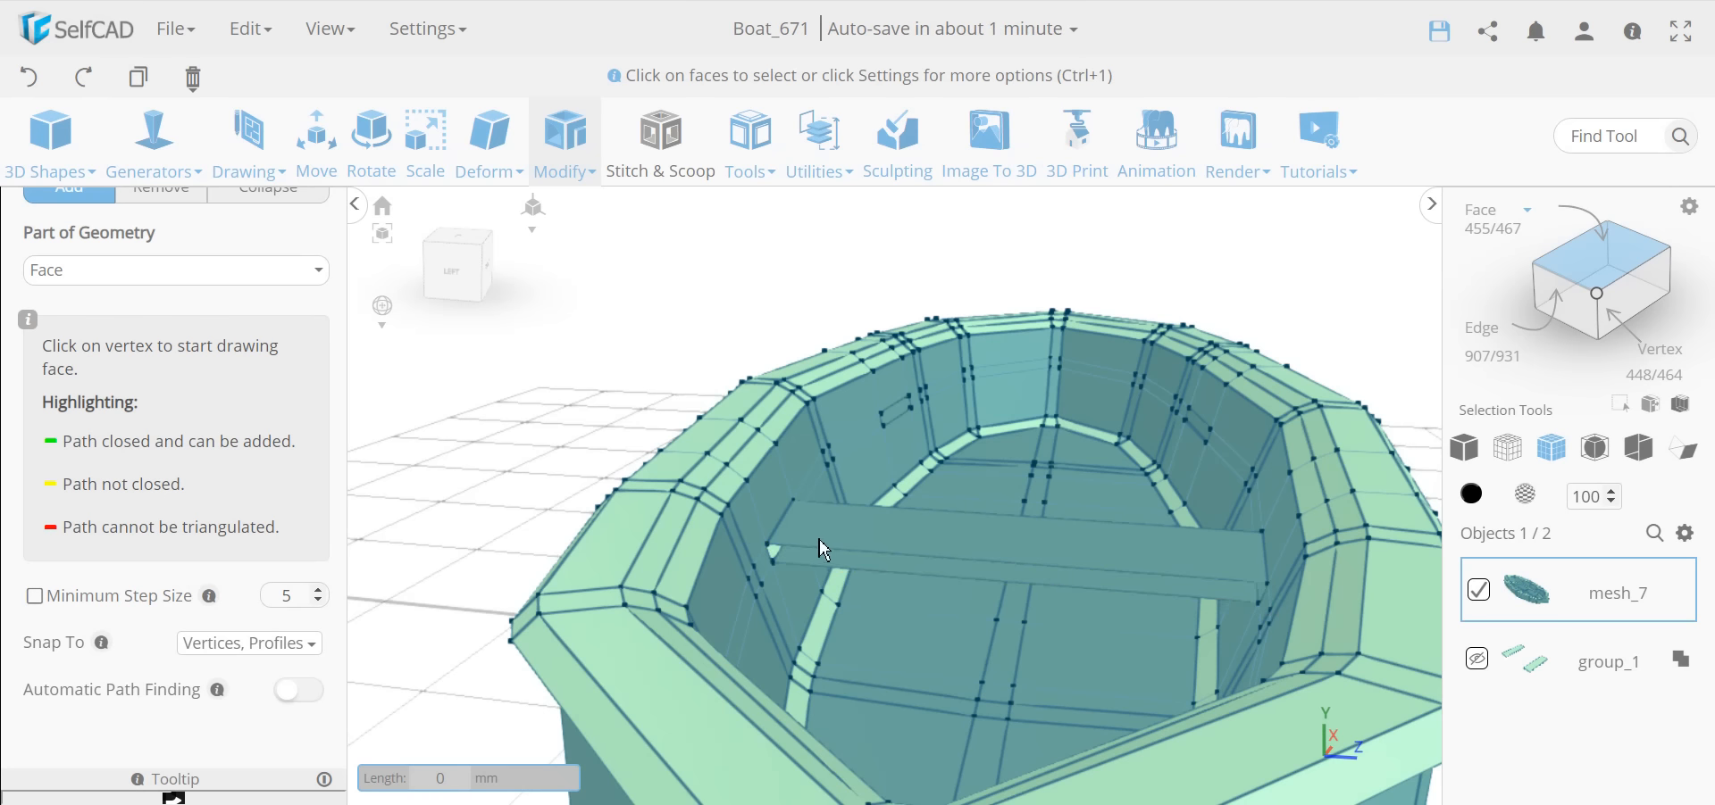
left_click(773, 547)
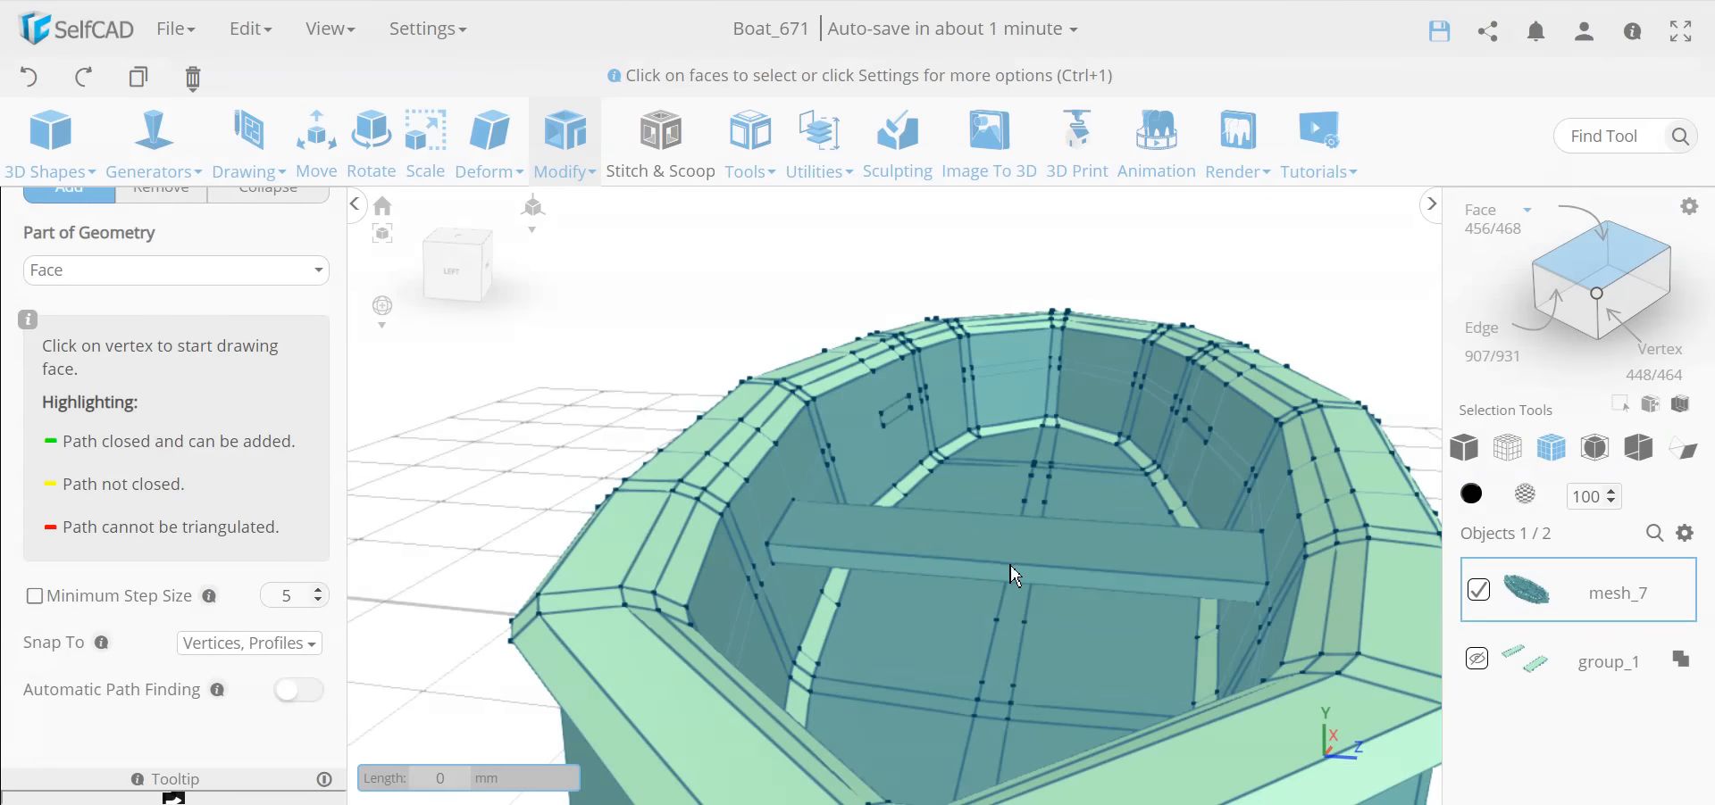
Step: Draw the lower face of the +X bench, joining the lower corners of its two hull openings
scroll(897, 583, "down", 5)
left_click_drag(1060, 697, 913, 527)
scroll(535, 707, "up", 3)
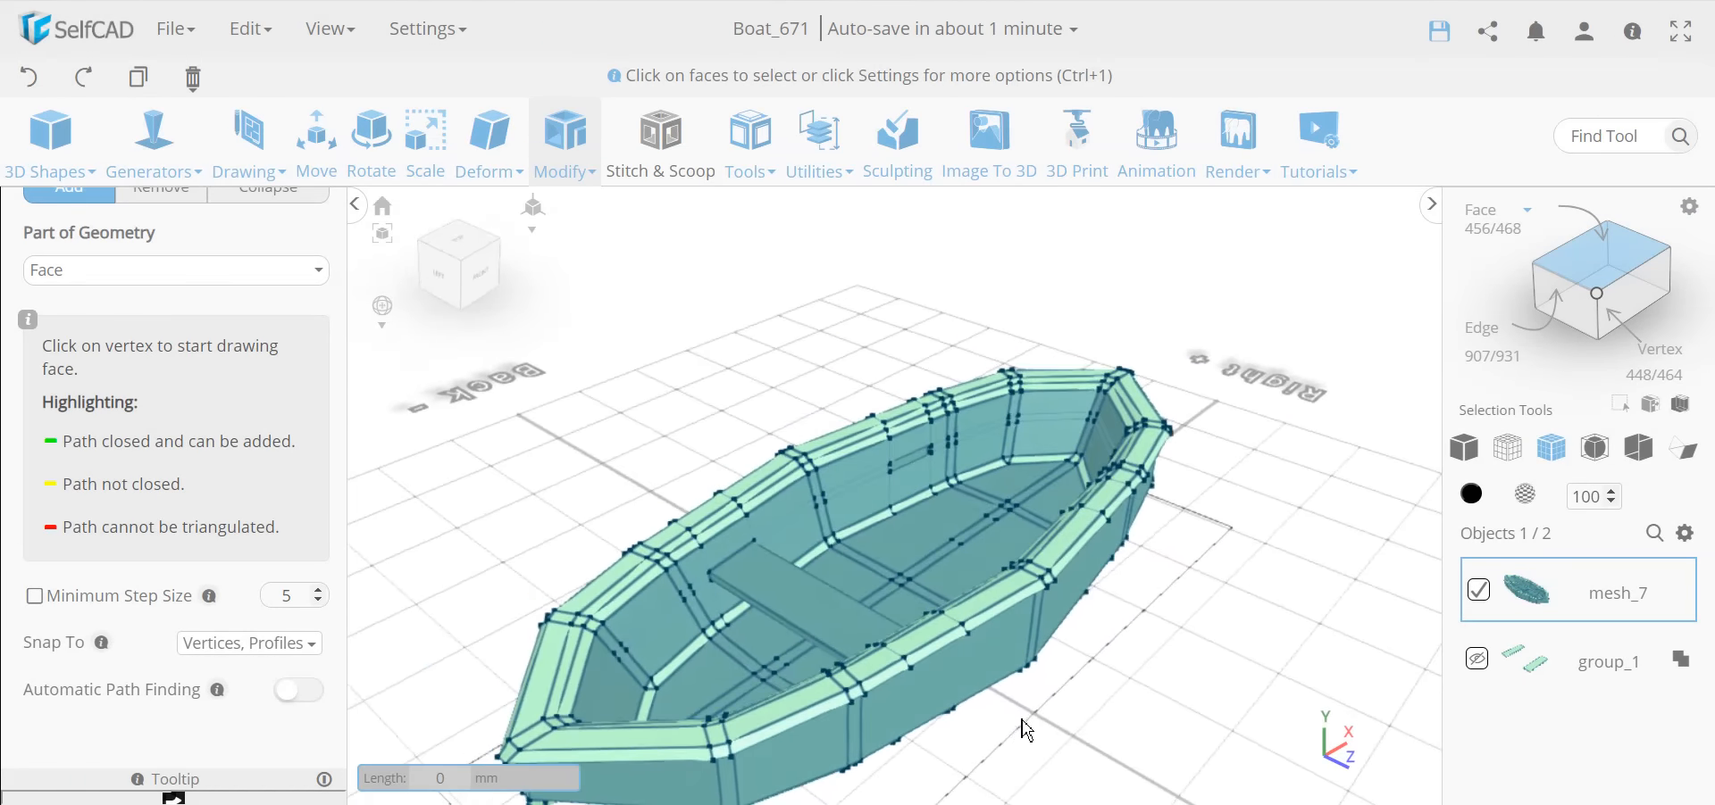
scroll(913, 527, "up", 5)
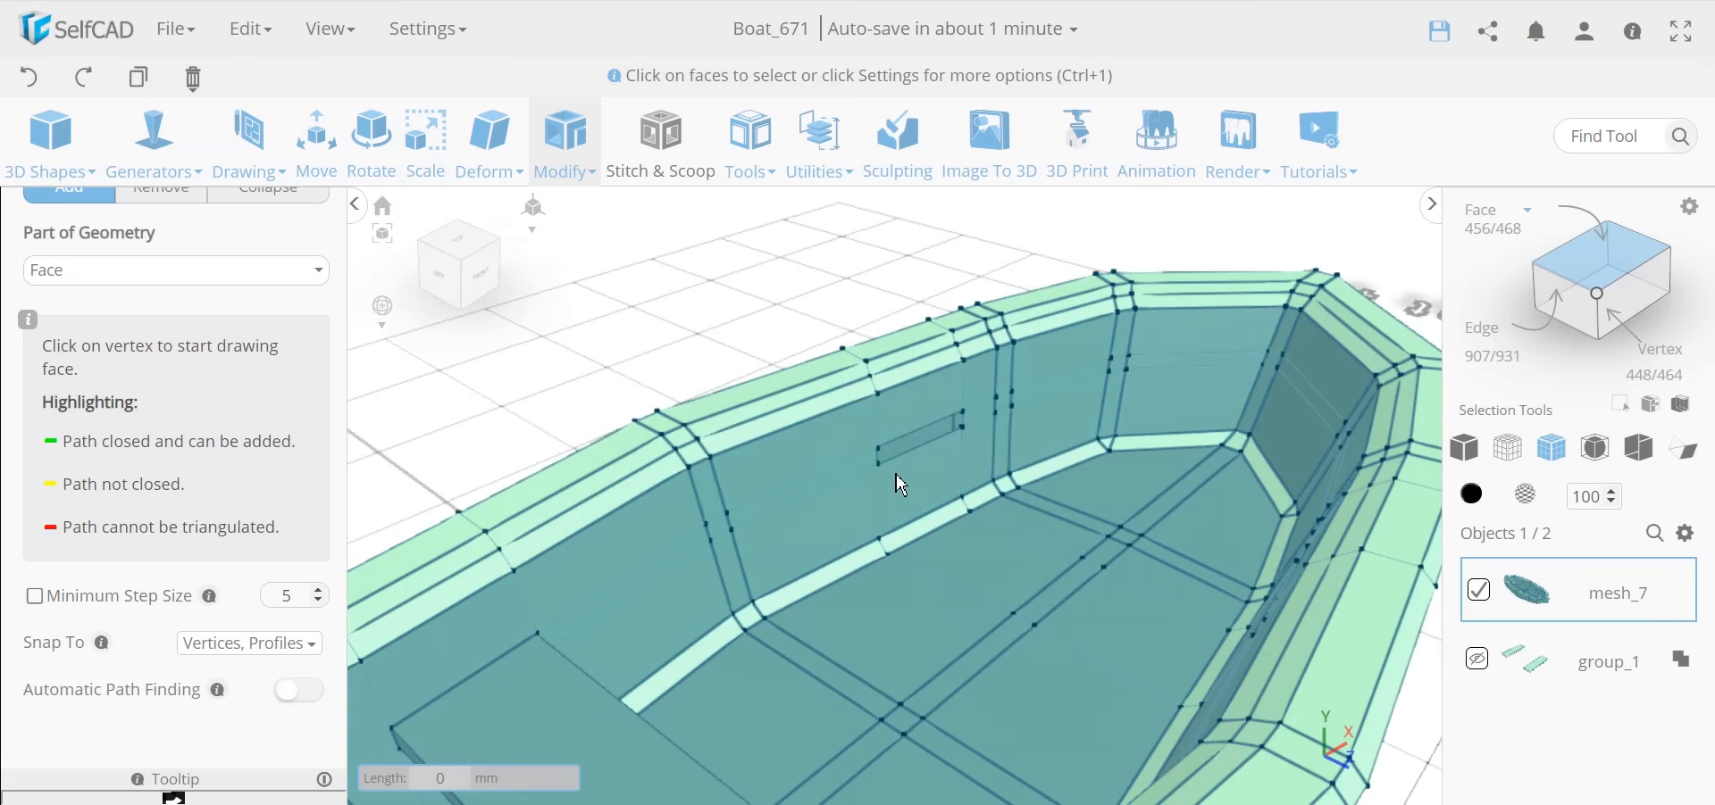
left_click(963, 428)
scroll(911, 575, "down", 5)
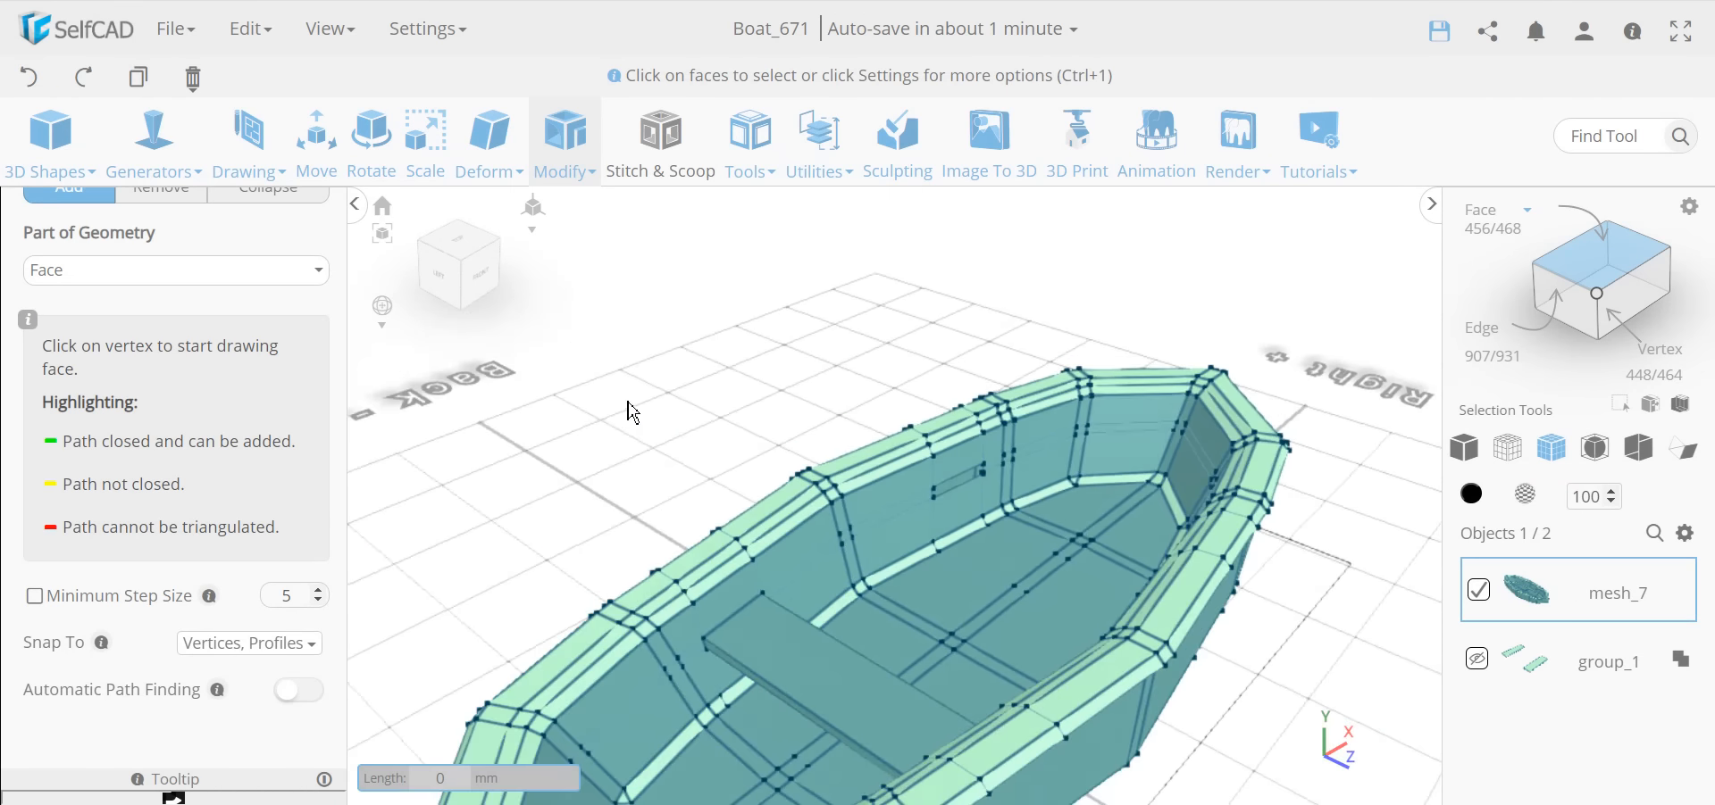
left_click_drag(627, 404, 768, 408)
scroll(871, 427, "down", 1)
scroll(1063, 449, "up", 1)
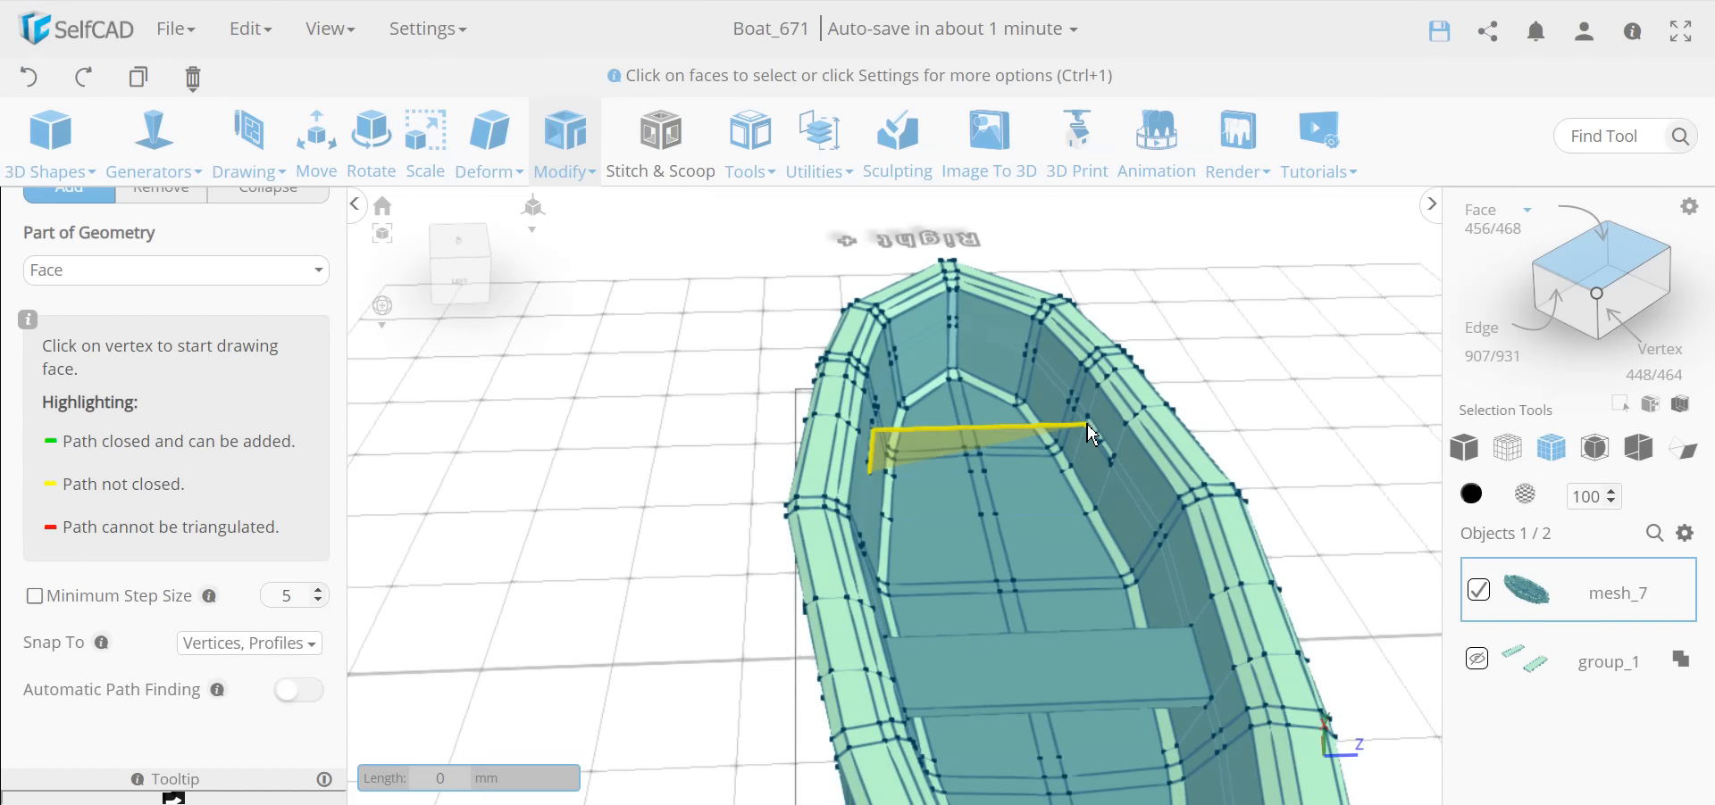
left_click(1086, 425)
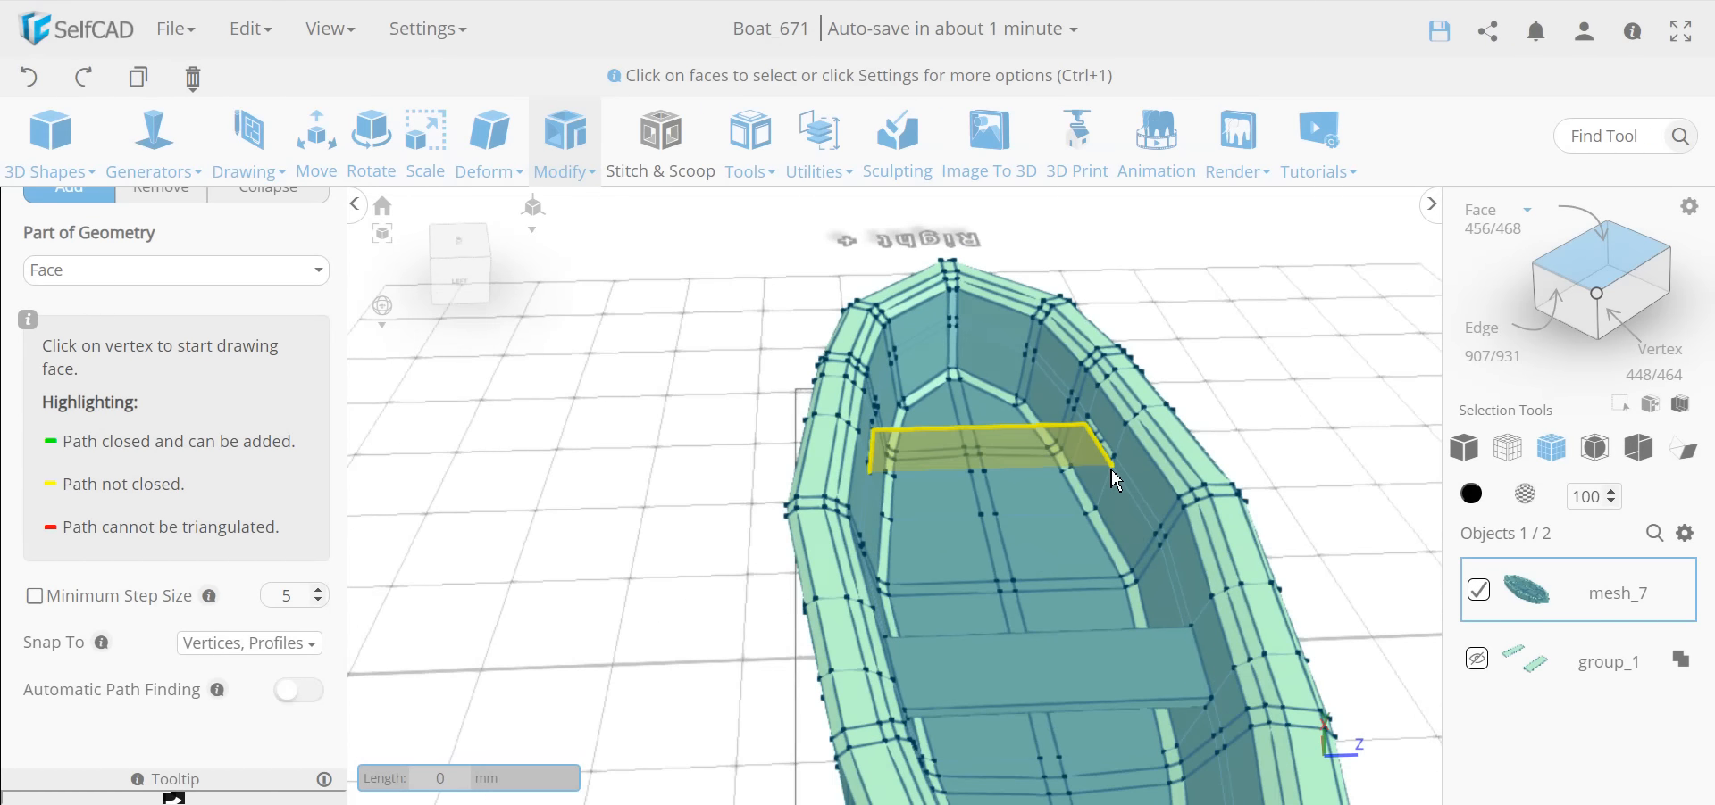
left_click(1111, 470)
left_click(871, 473)
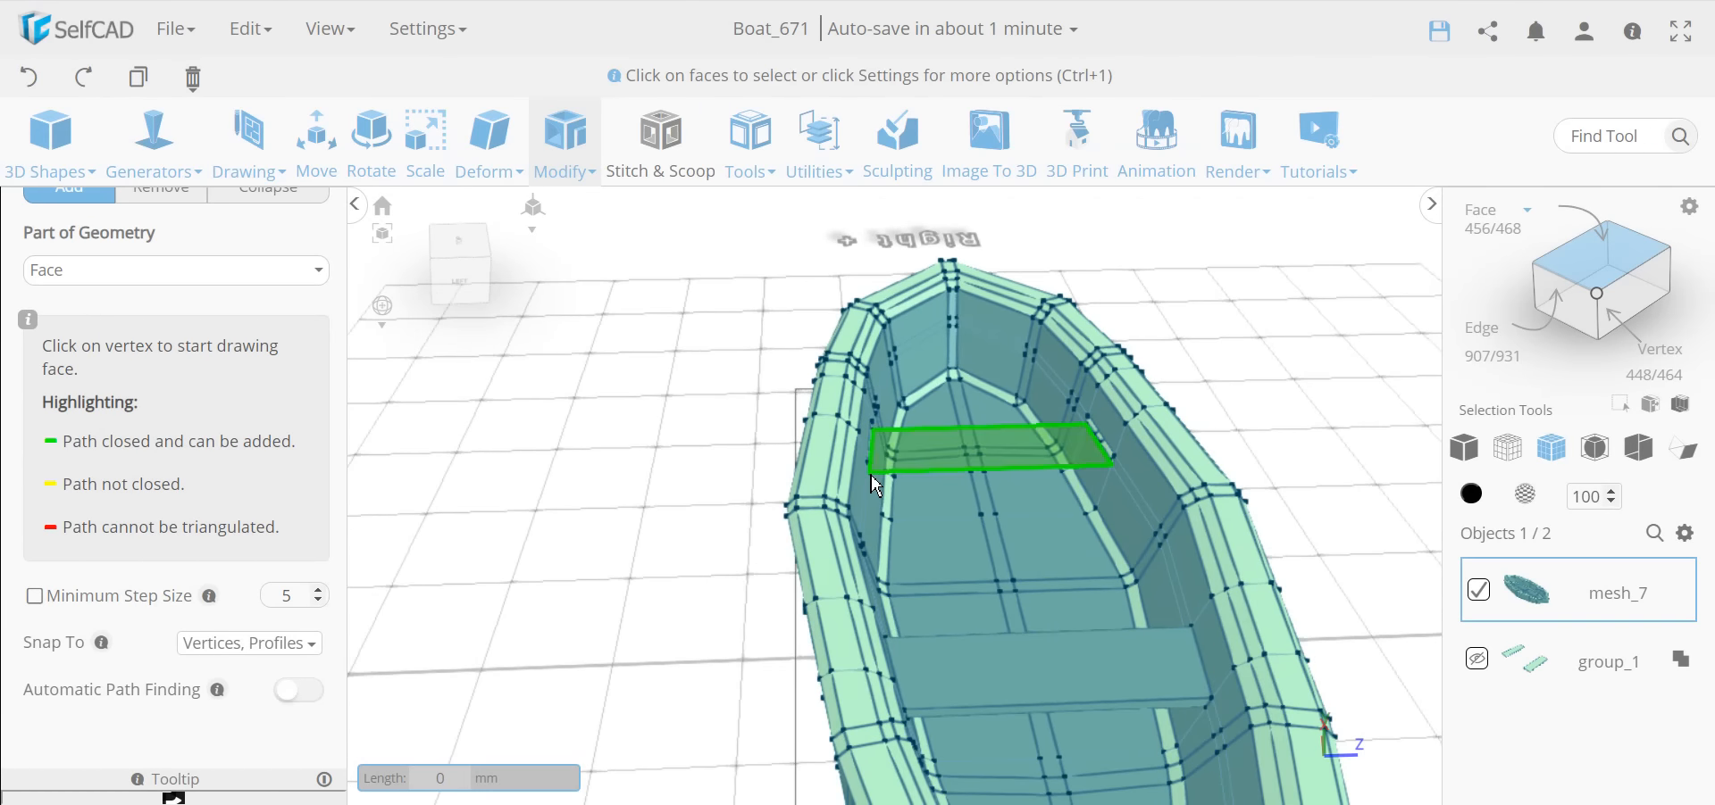
left_click(871, 475)
Step: Draw the upper face of the +X bench between the upper corners of its openings and finalize Edit Details
left_click_drag(673, 525, 575, 523)
scroll(881, 491, "up", 2)
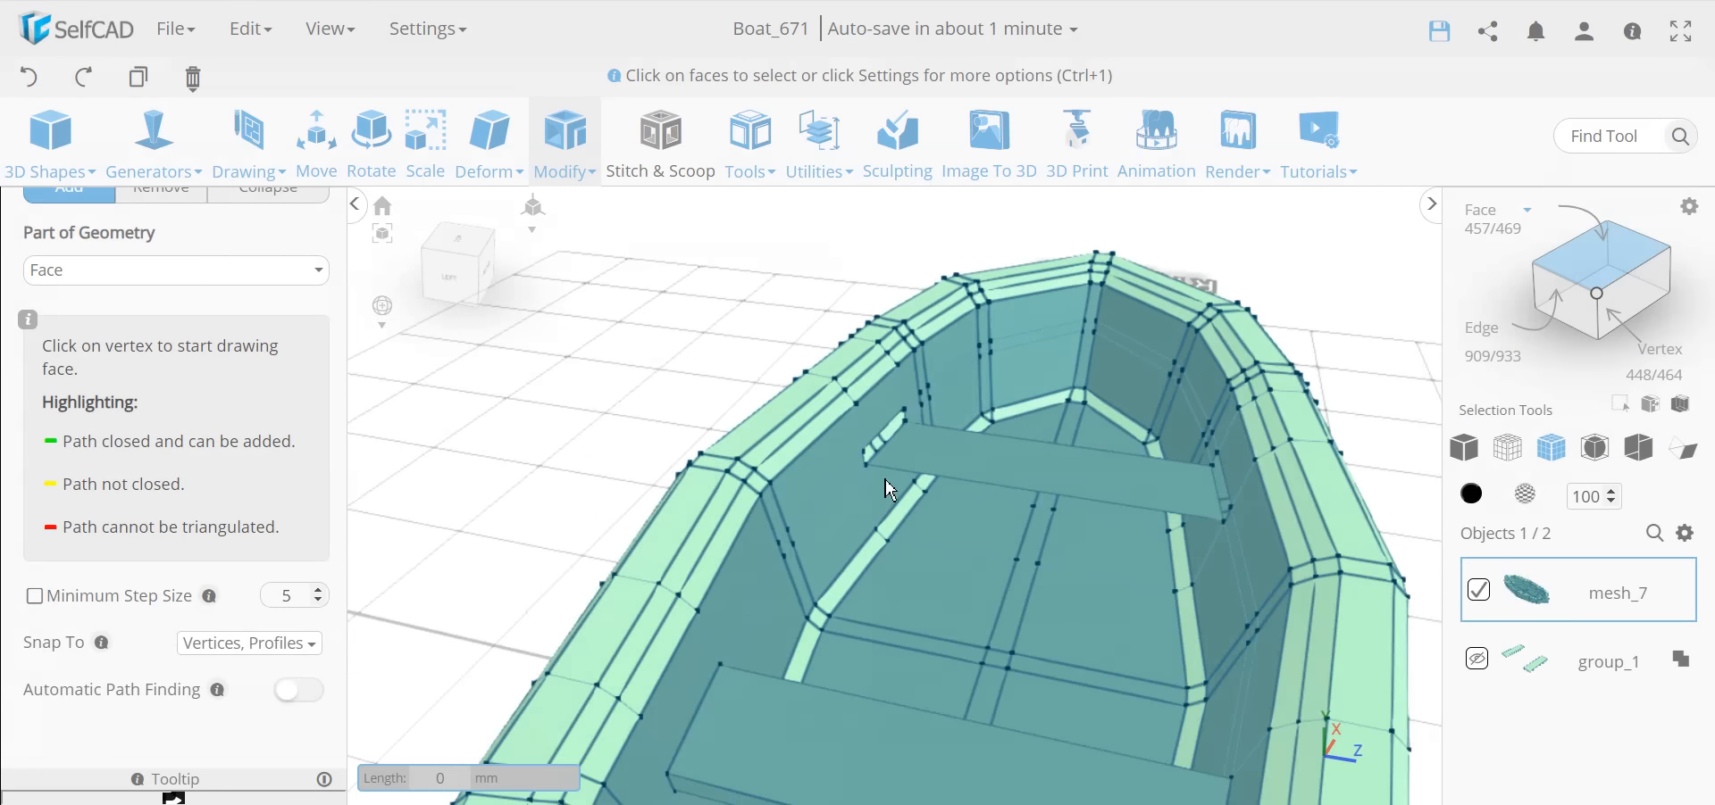
left_click(906, 409)
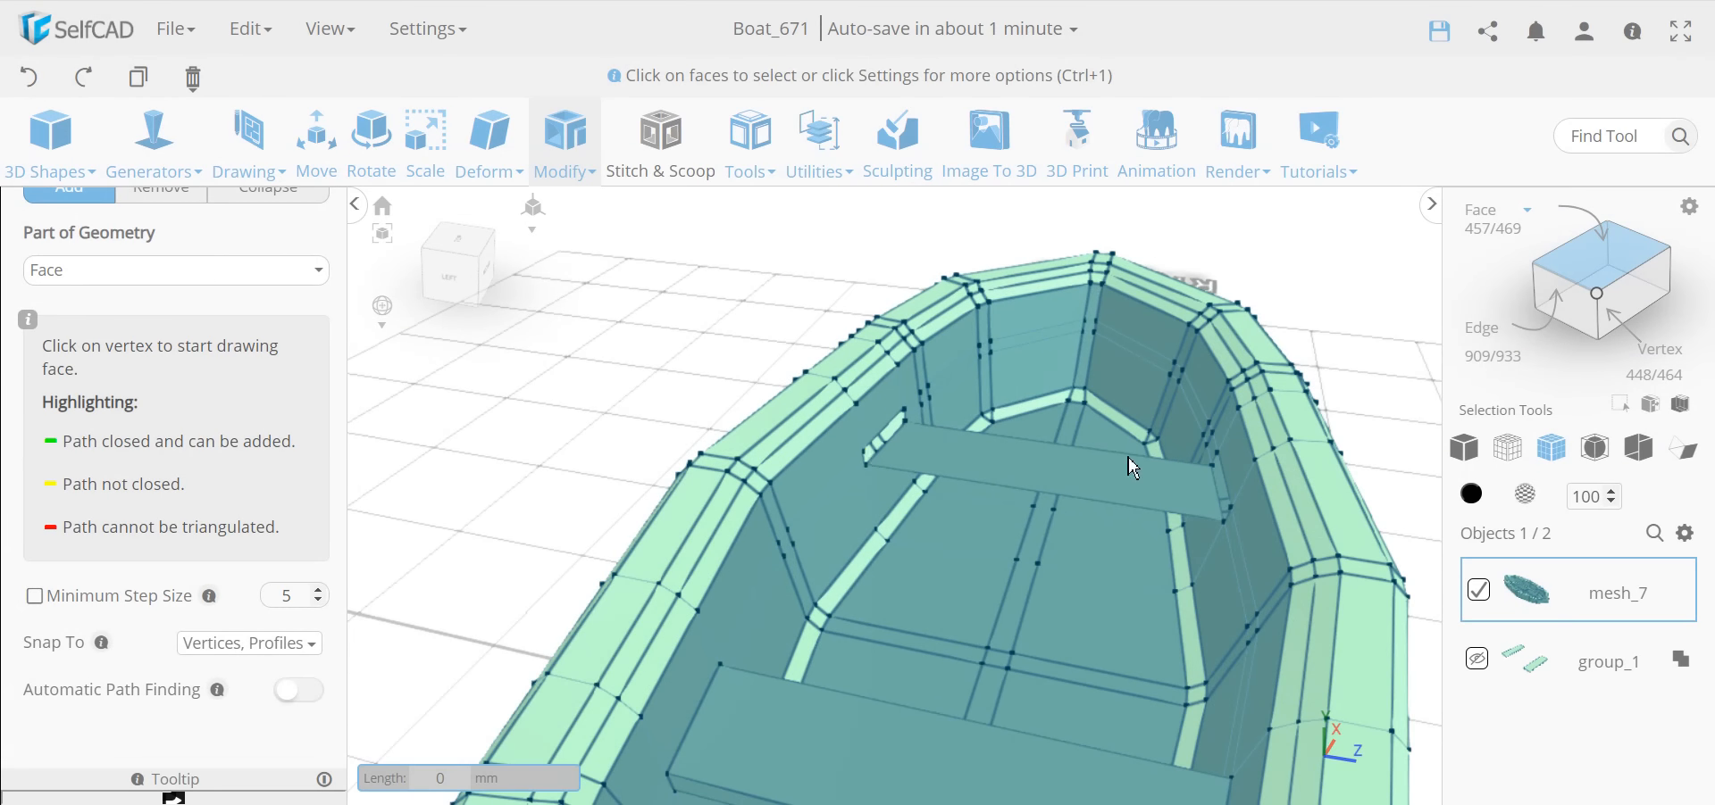
left_click(1224, 456)
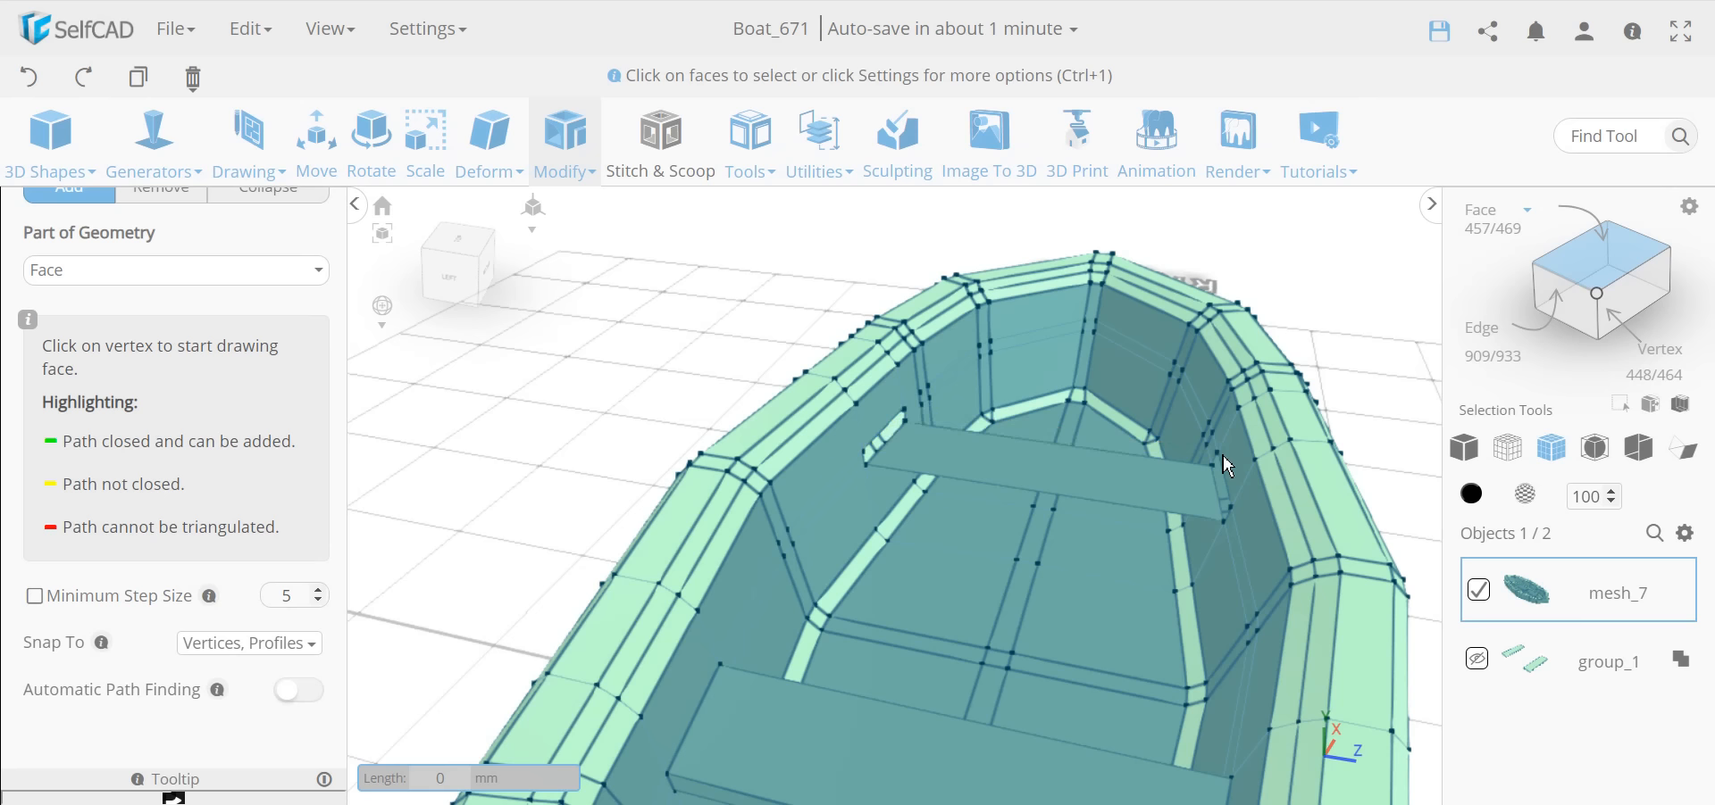
left_click(1236, 505)
left_click(865, 459)
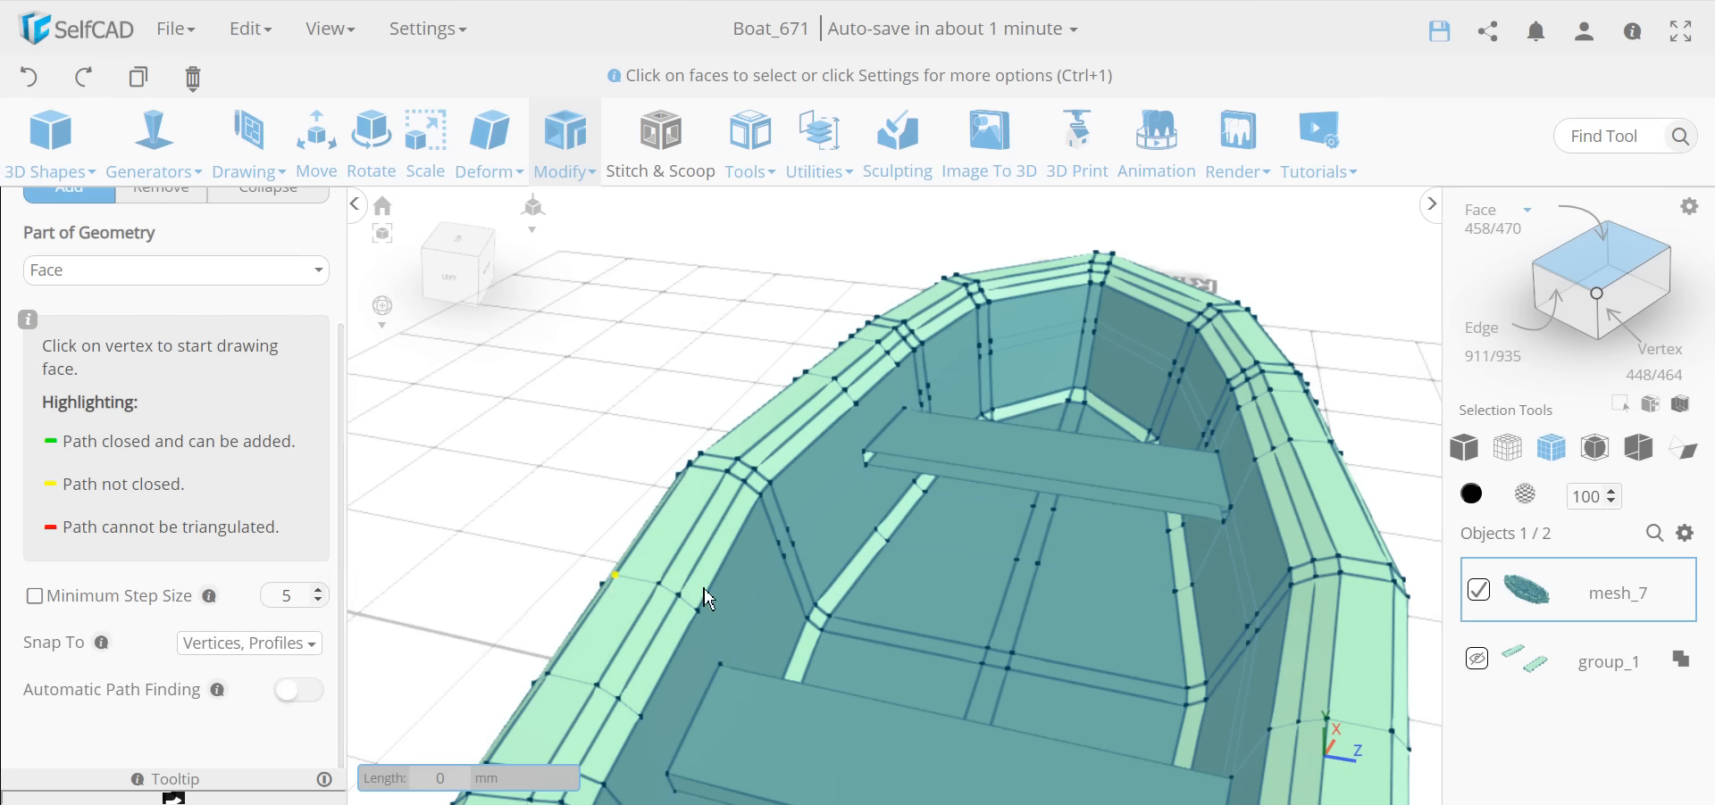
scroll(159, 531, "up", 2)
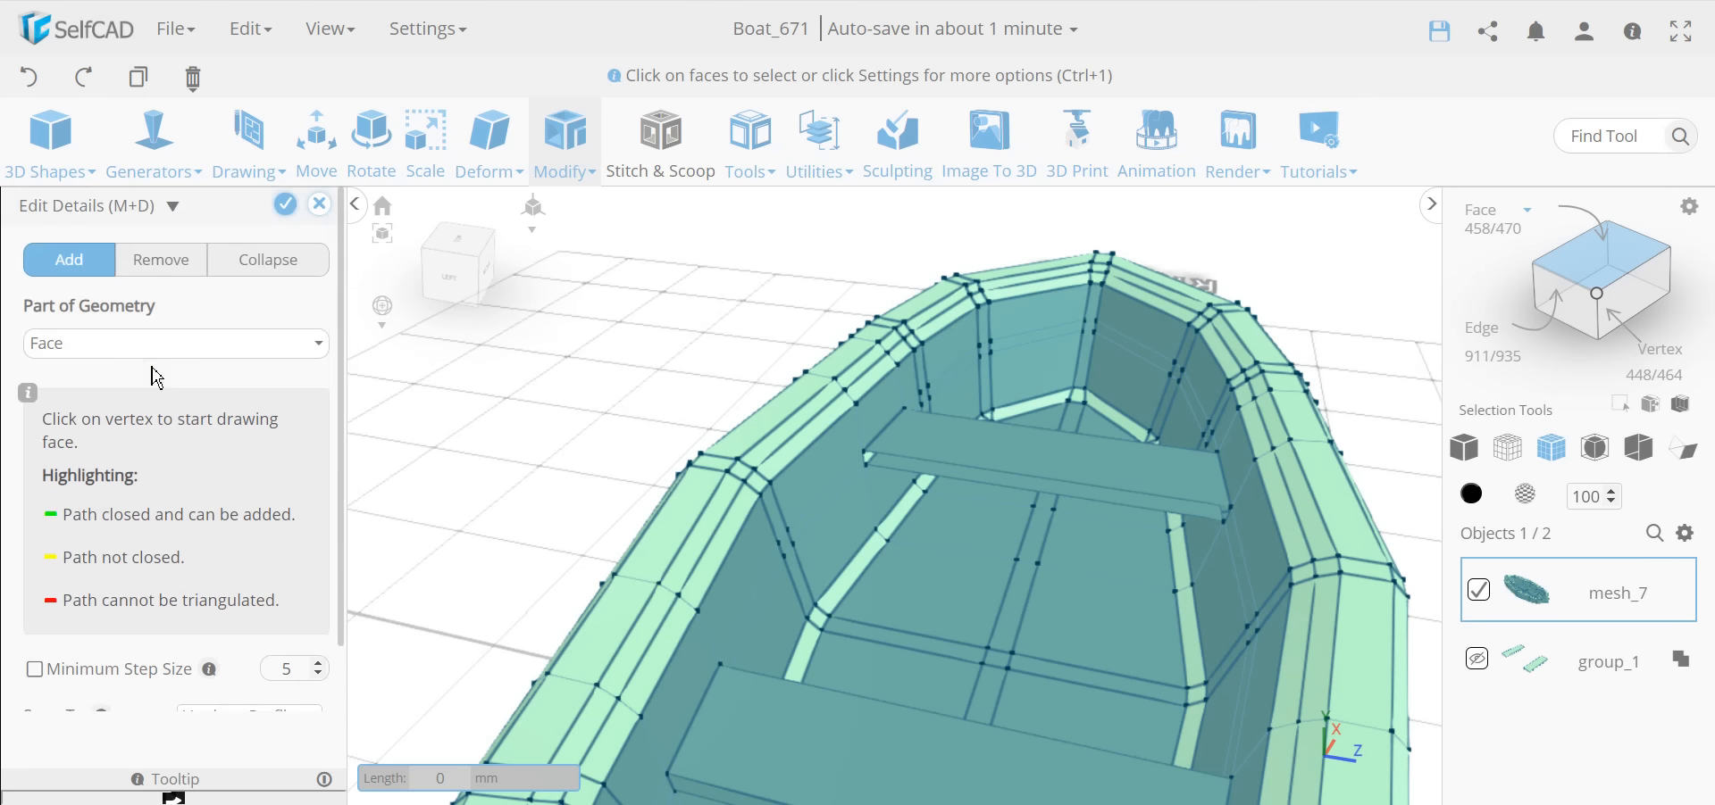
left_click(295, 219)
Step: Fill the remaining holes along the long sides of both benches in mesh_7
left_click_drag(467, 459, 440, 432)
left_click(820, 143)
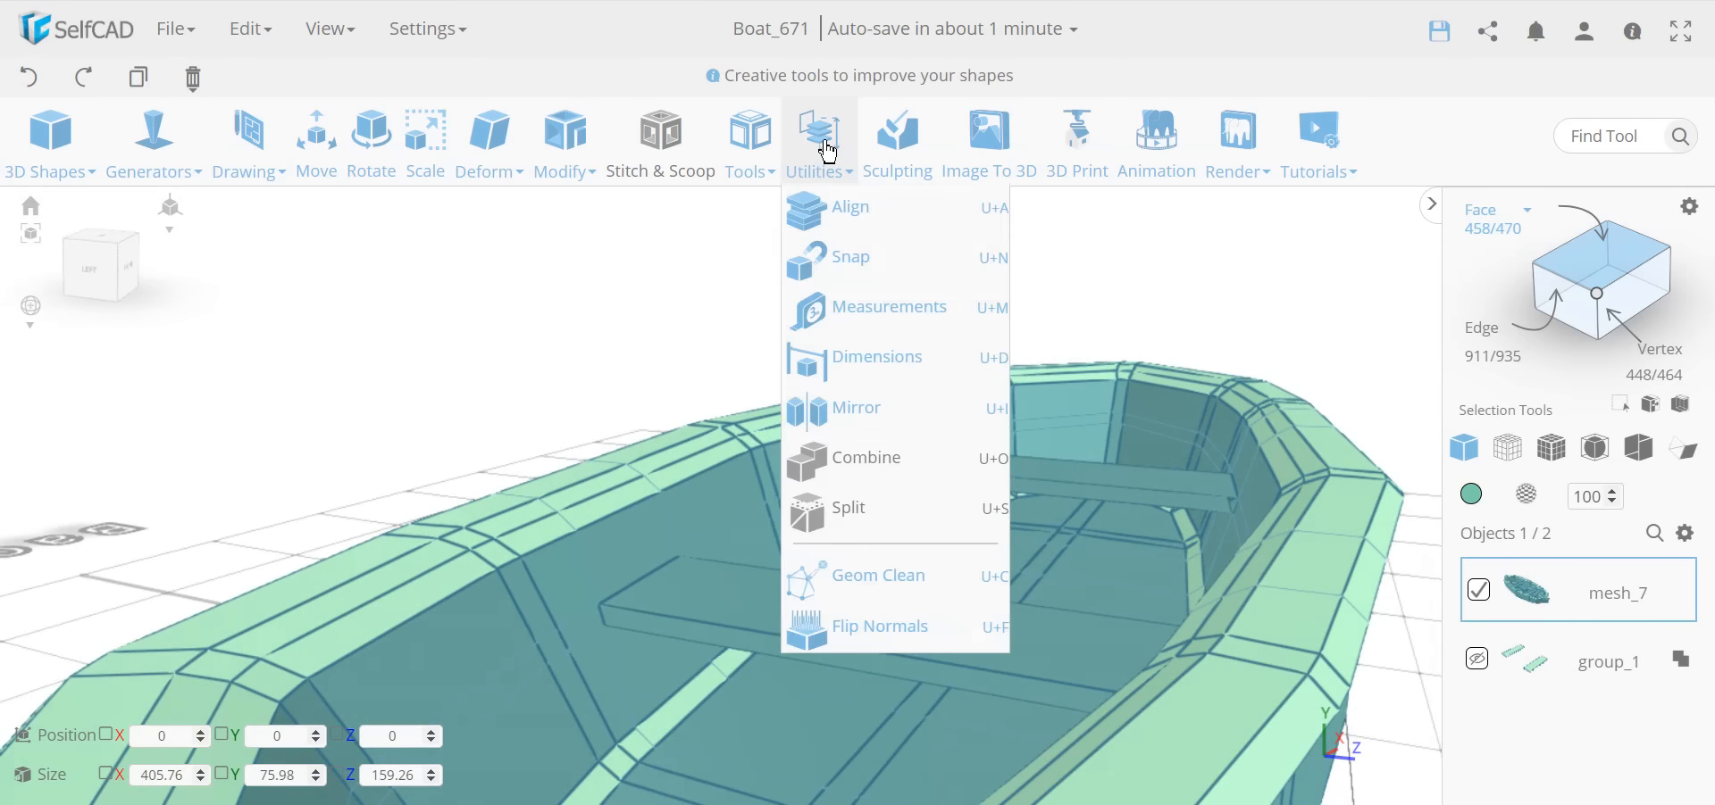
left_click(750, 147)
left_click(798, 272)
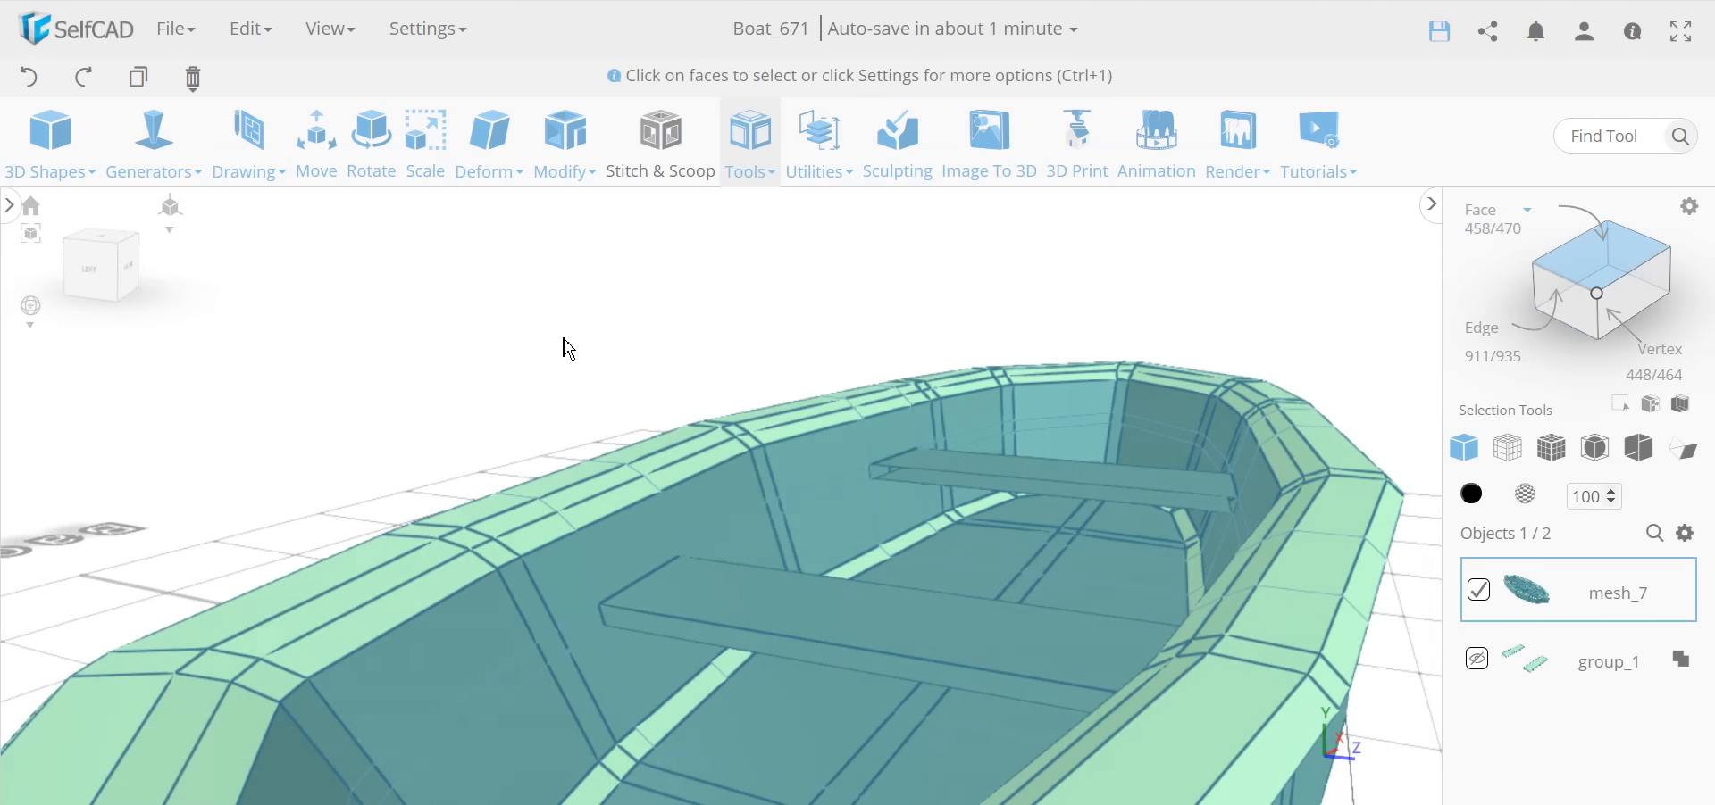
left_click(285, 205)
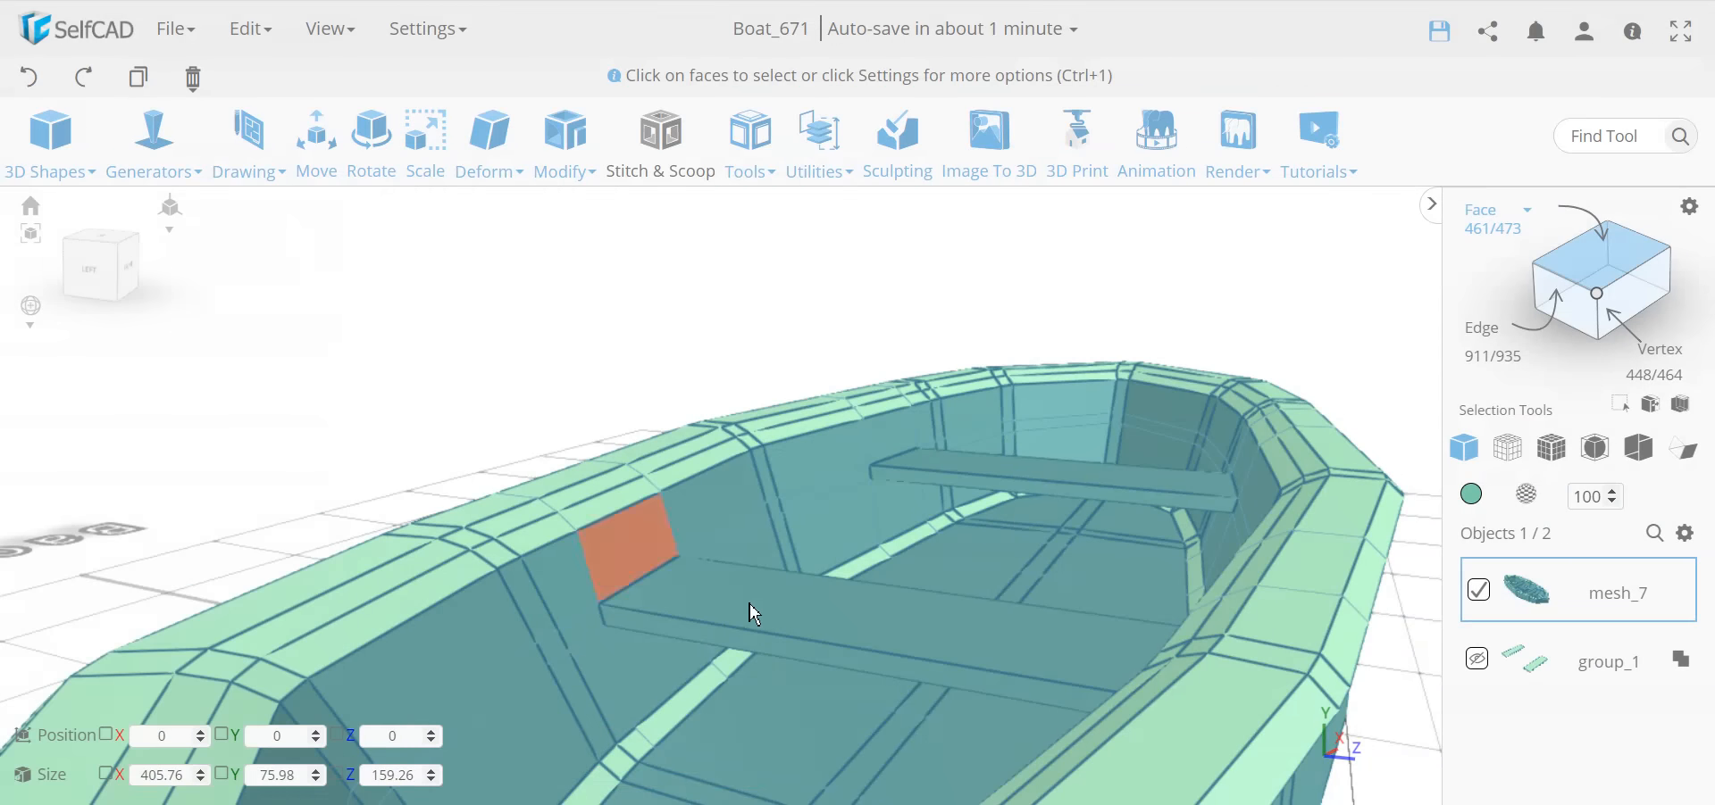
Step: Examine both benches and their joints with the inner hull from several sides
left_click_drag(810, 324, 1007, 491)
left_click(521, 515)
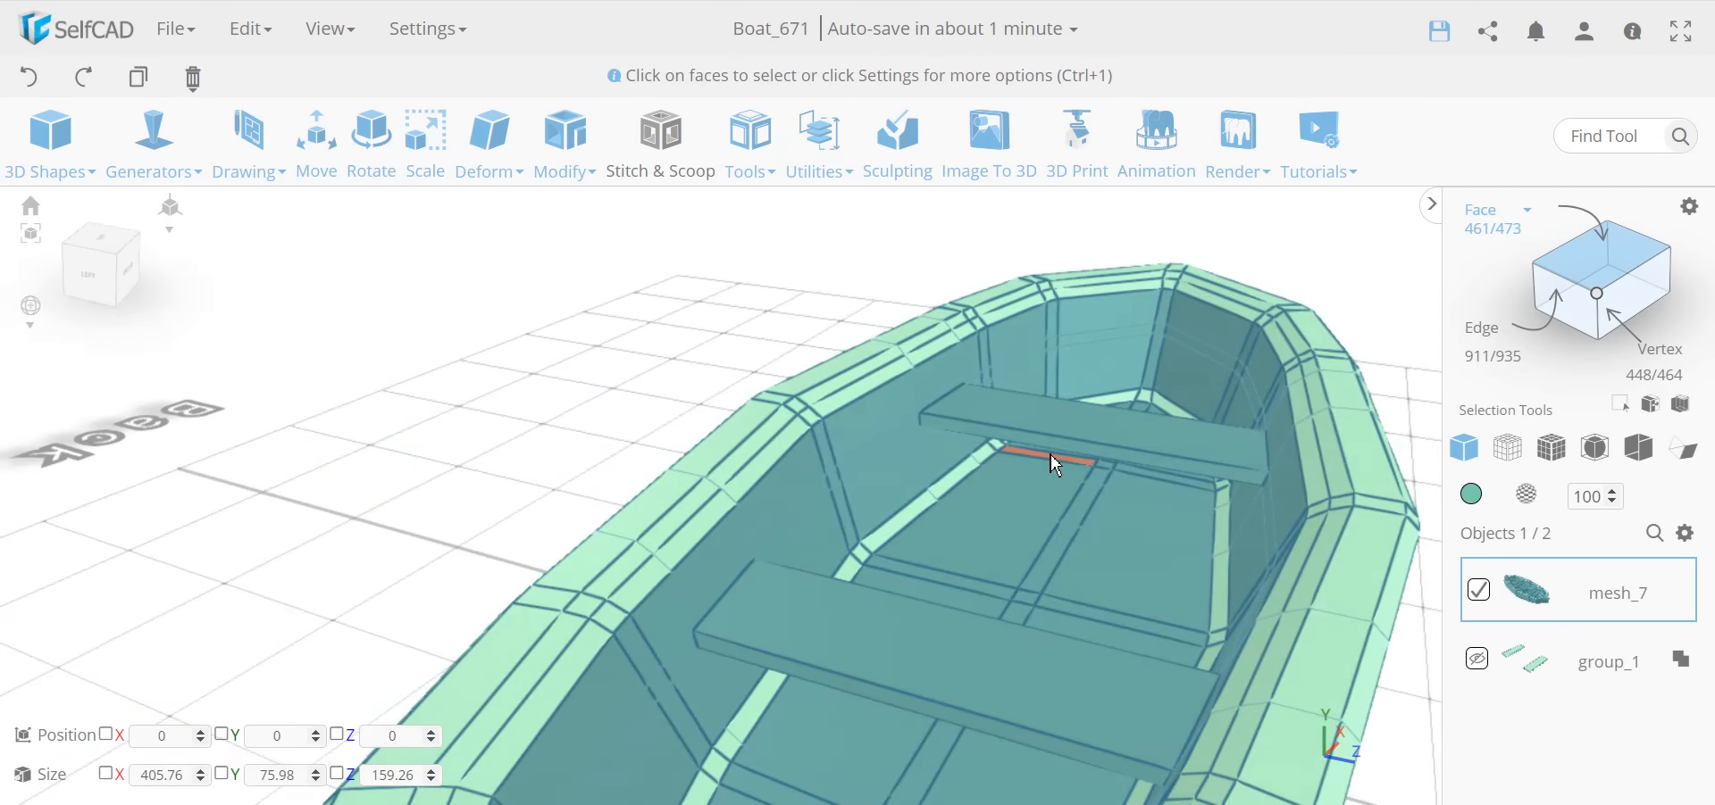
left_click_drag(732, 383, 337, 378)
scroll(1090, 486, "down", 5)
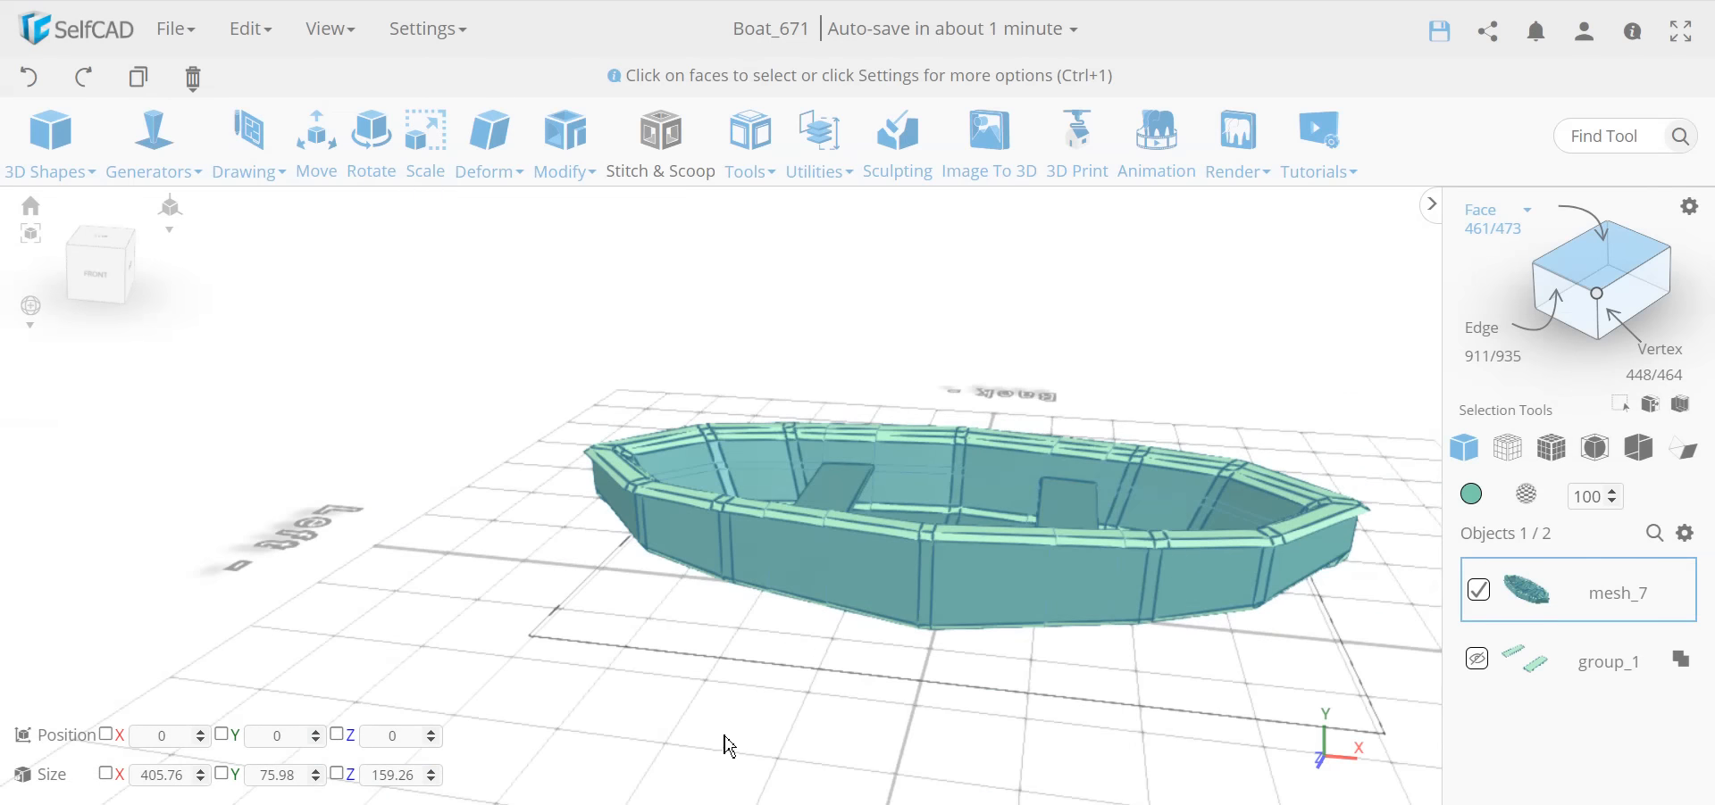
left_click_drag(725, 746, 1121, 578)
scroll(1015, 527, "up", 5)
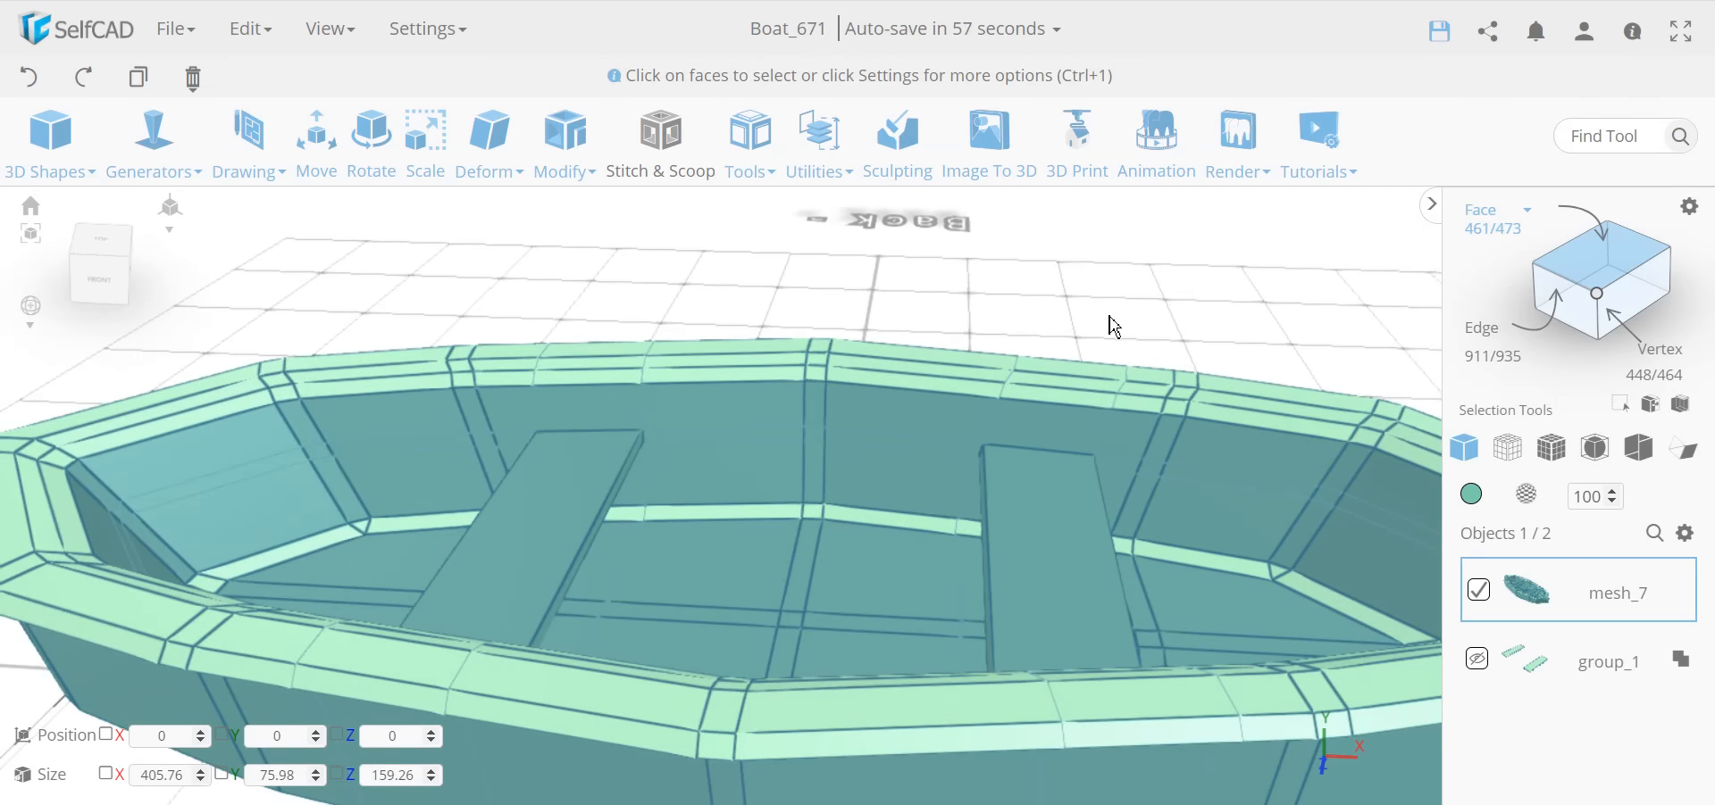
left_click_drag(1110, 321, 1117, 313)
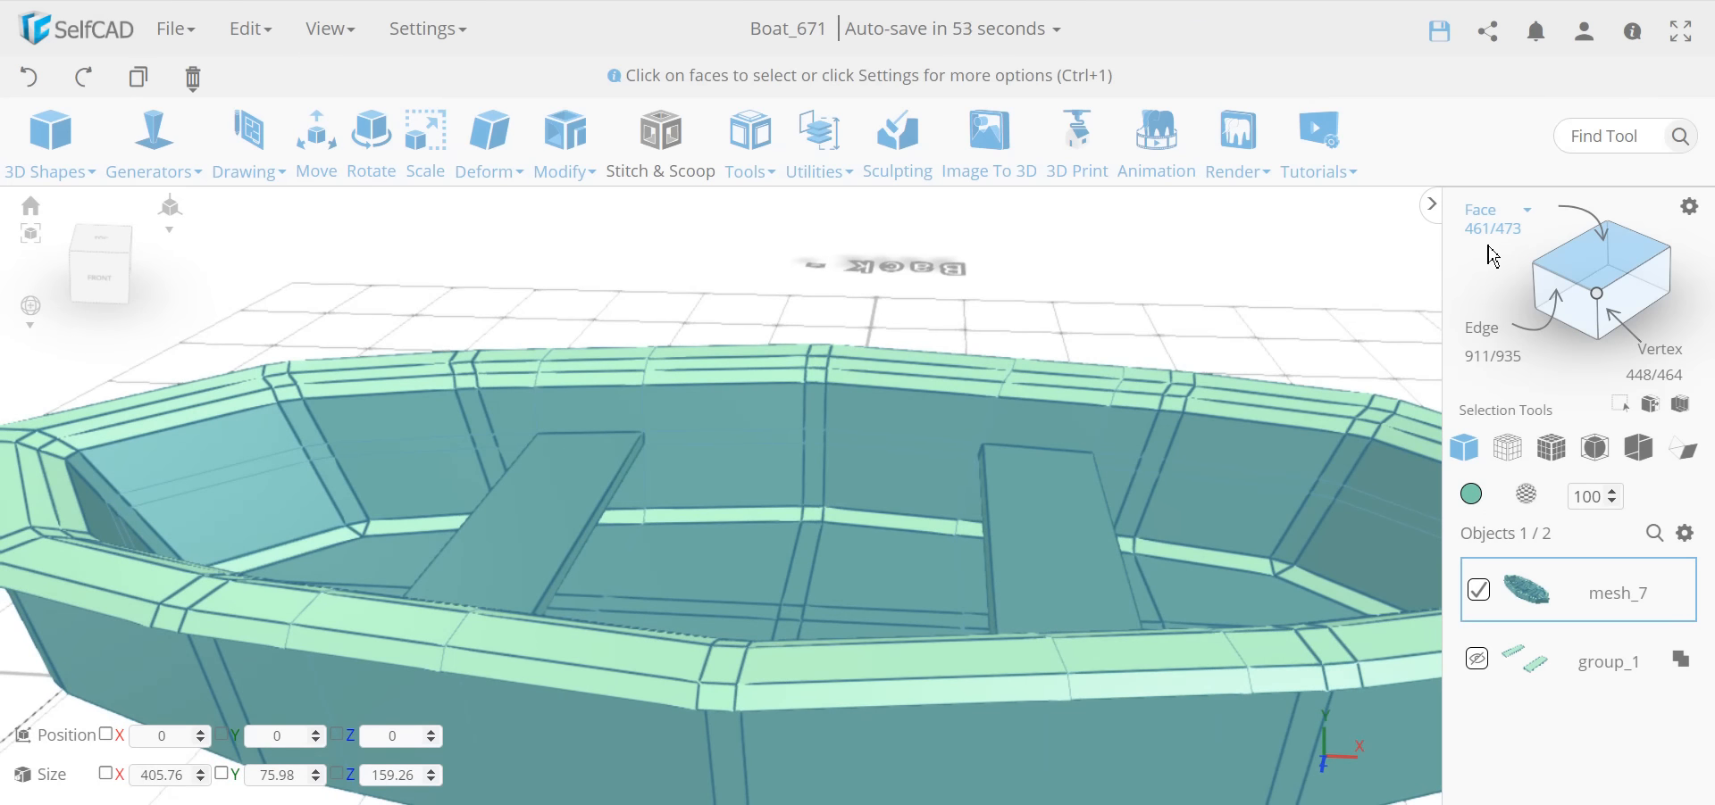
Step: Inspect the complete boat model, including the hull exterior, Mint rim and interior floor, from both ends, the long sides and above
right_click_drag(1091, 318, 482, 429)
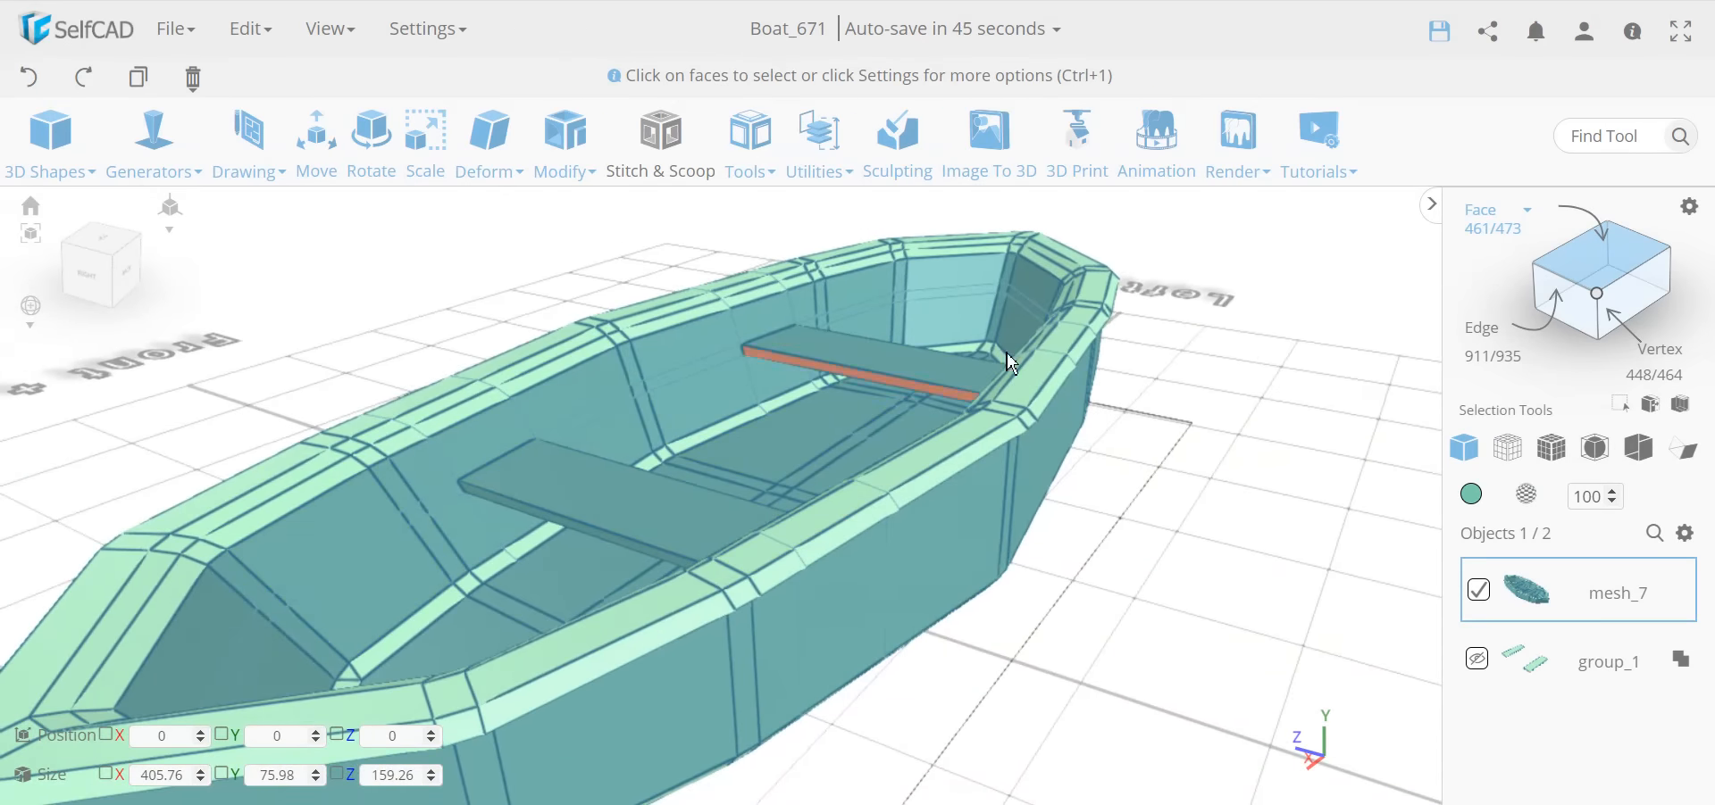
right_click_drag(931, 357, 801, 723)
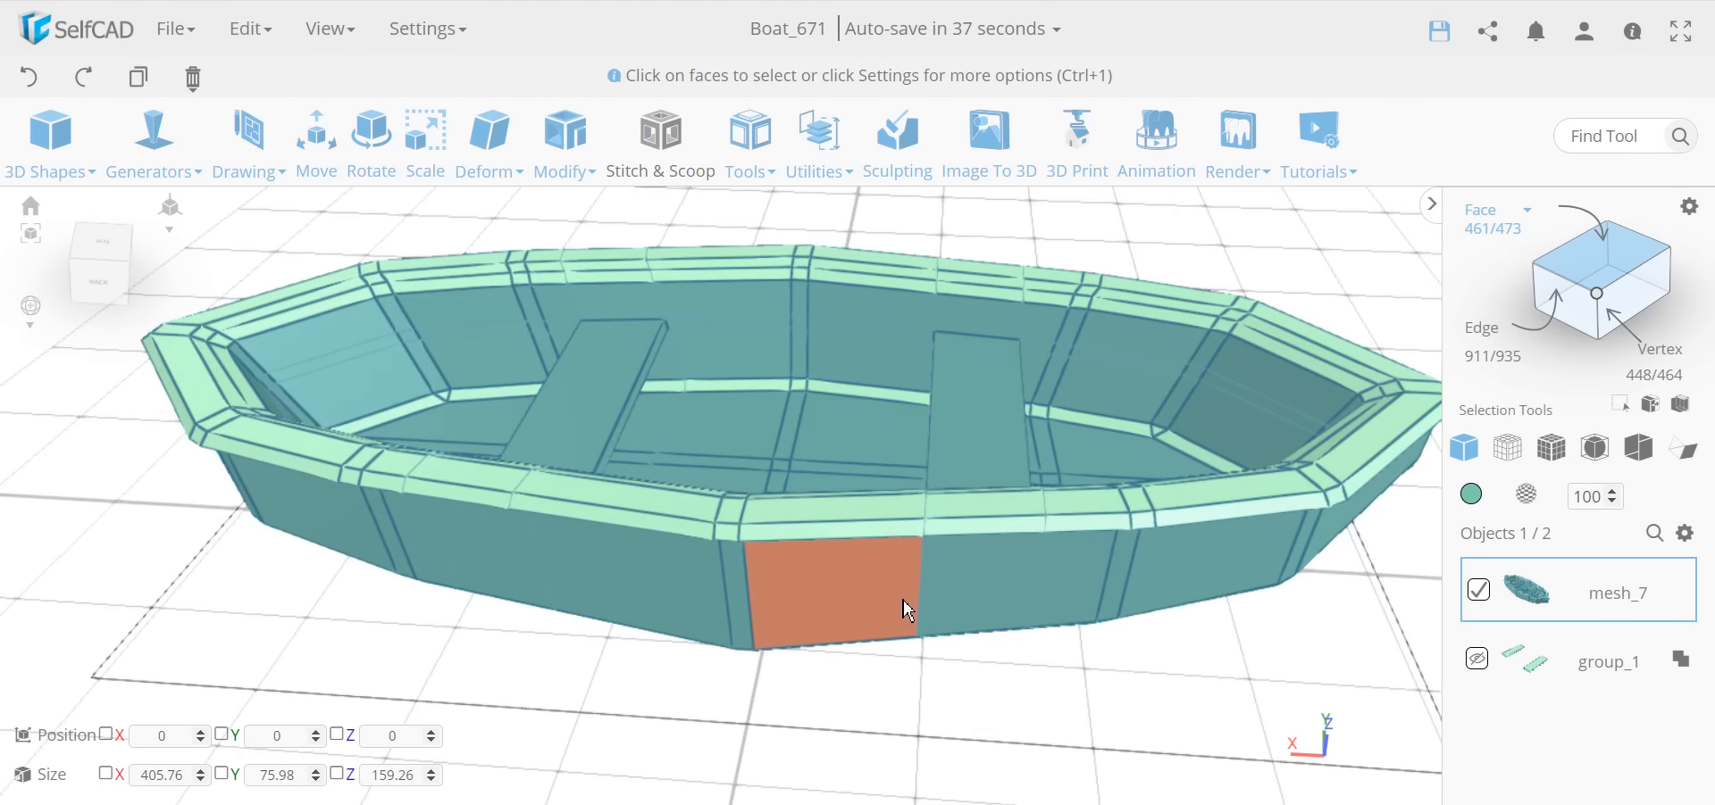
right_click_drag(903, 600, 755, 761)
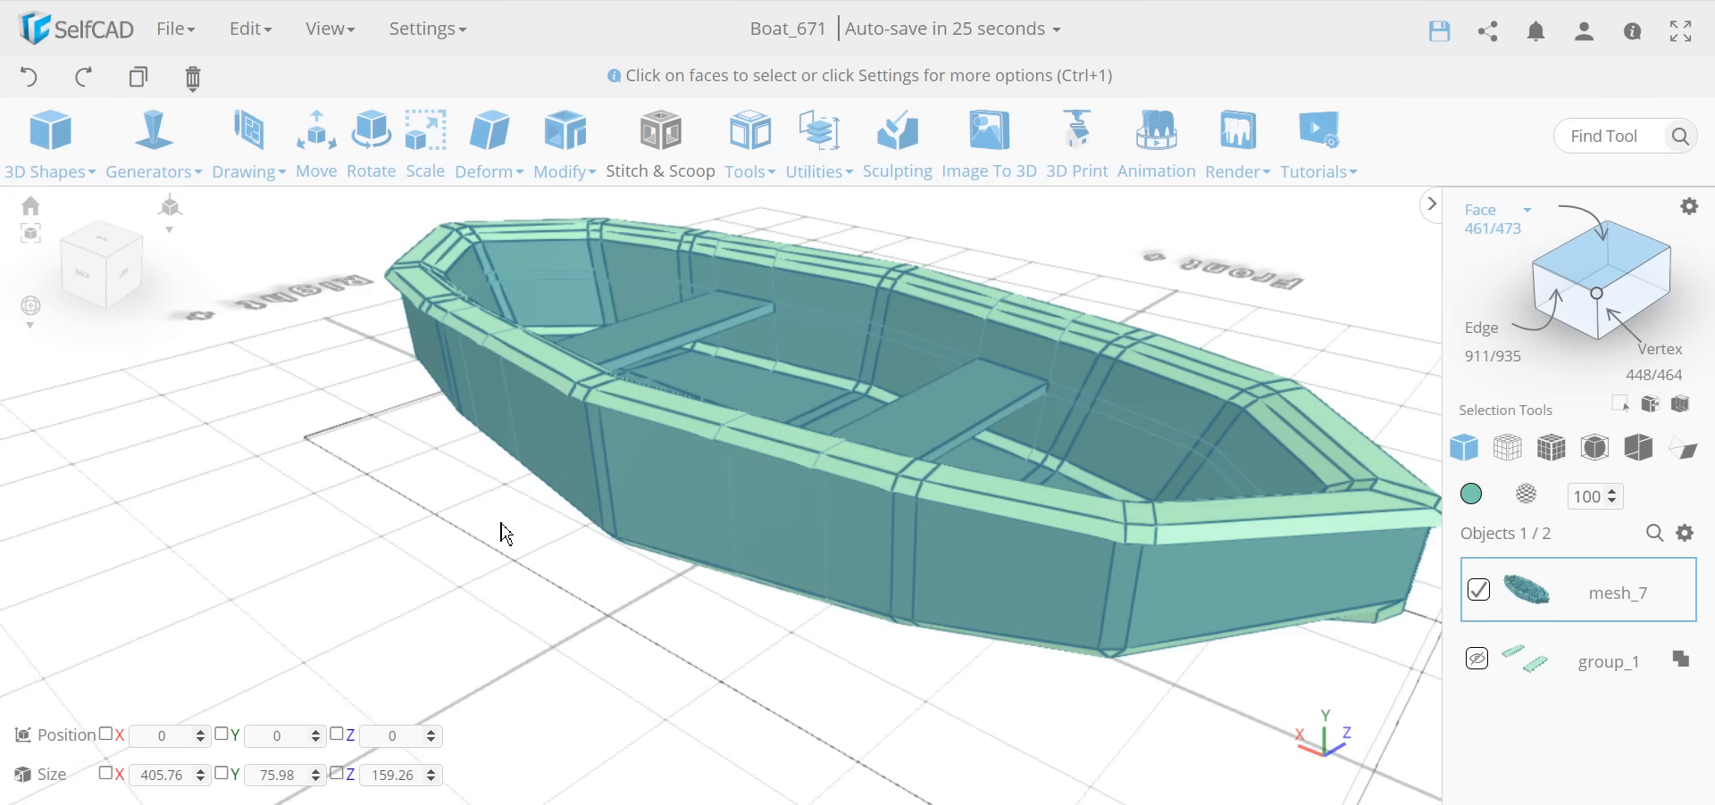
left_click_drag(497, 530, 452, 548)
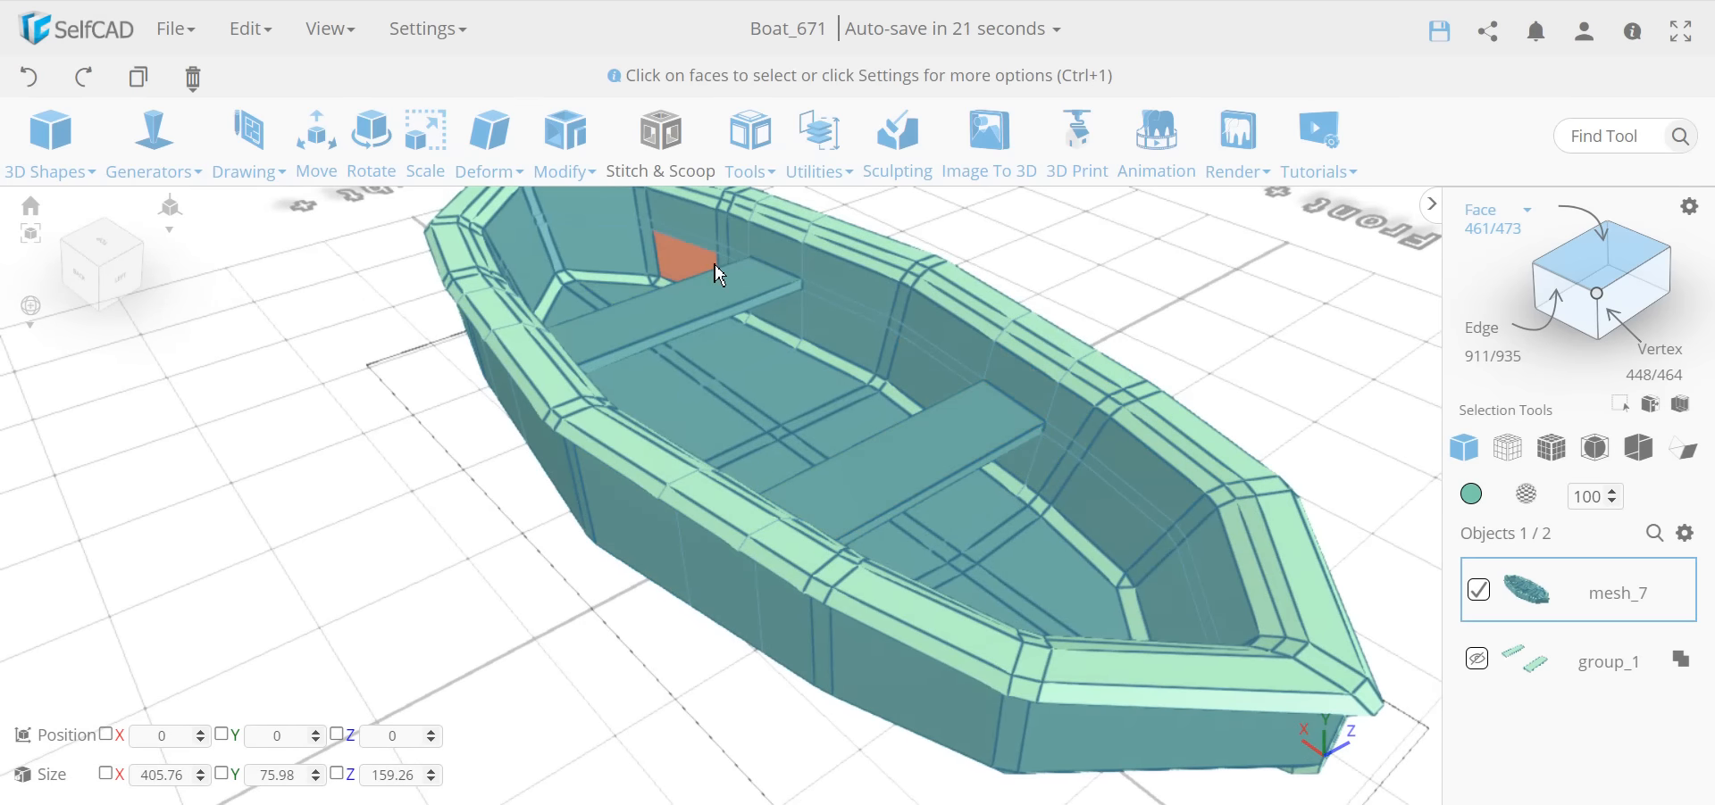
mouse_move(536, 688)
left_mouse_down()
mouse_move(447, 601)
mouse_move(447, 635)
mouse_move(253, 645)
mouse_move(393, 625)
mouse_move(536, 668)
left_mouse_up()
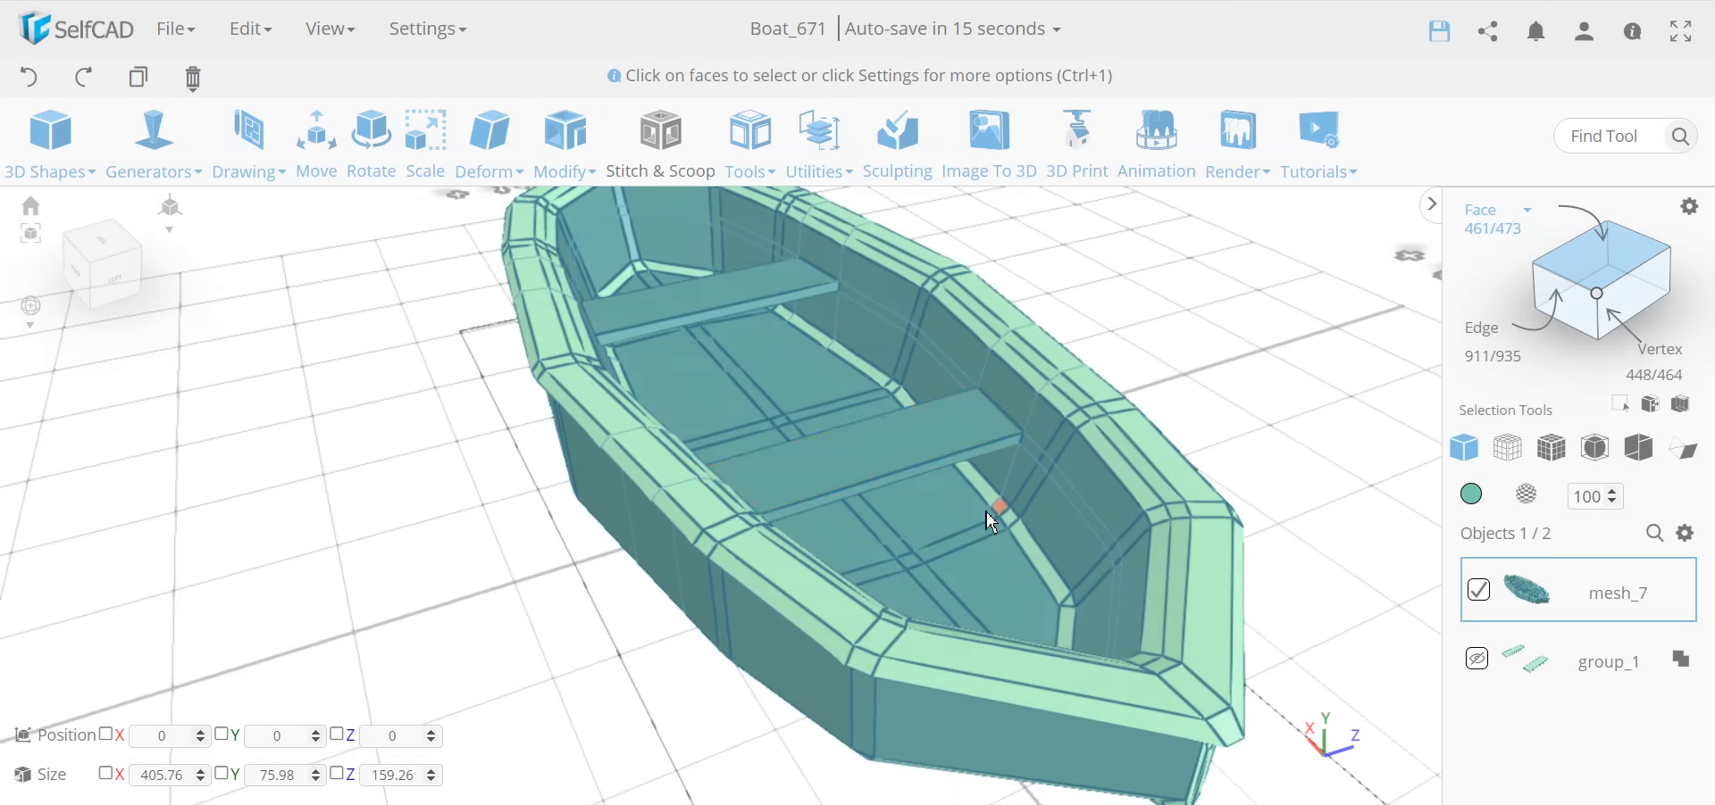
left_click_drag(539, 577, 589, 517)
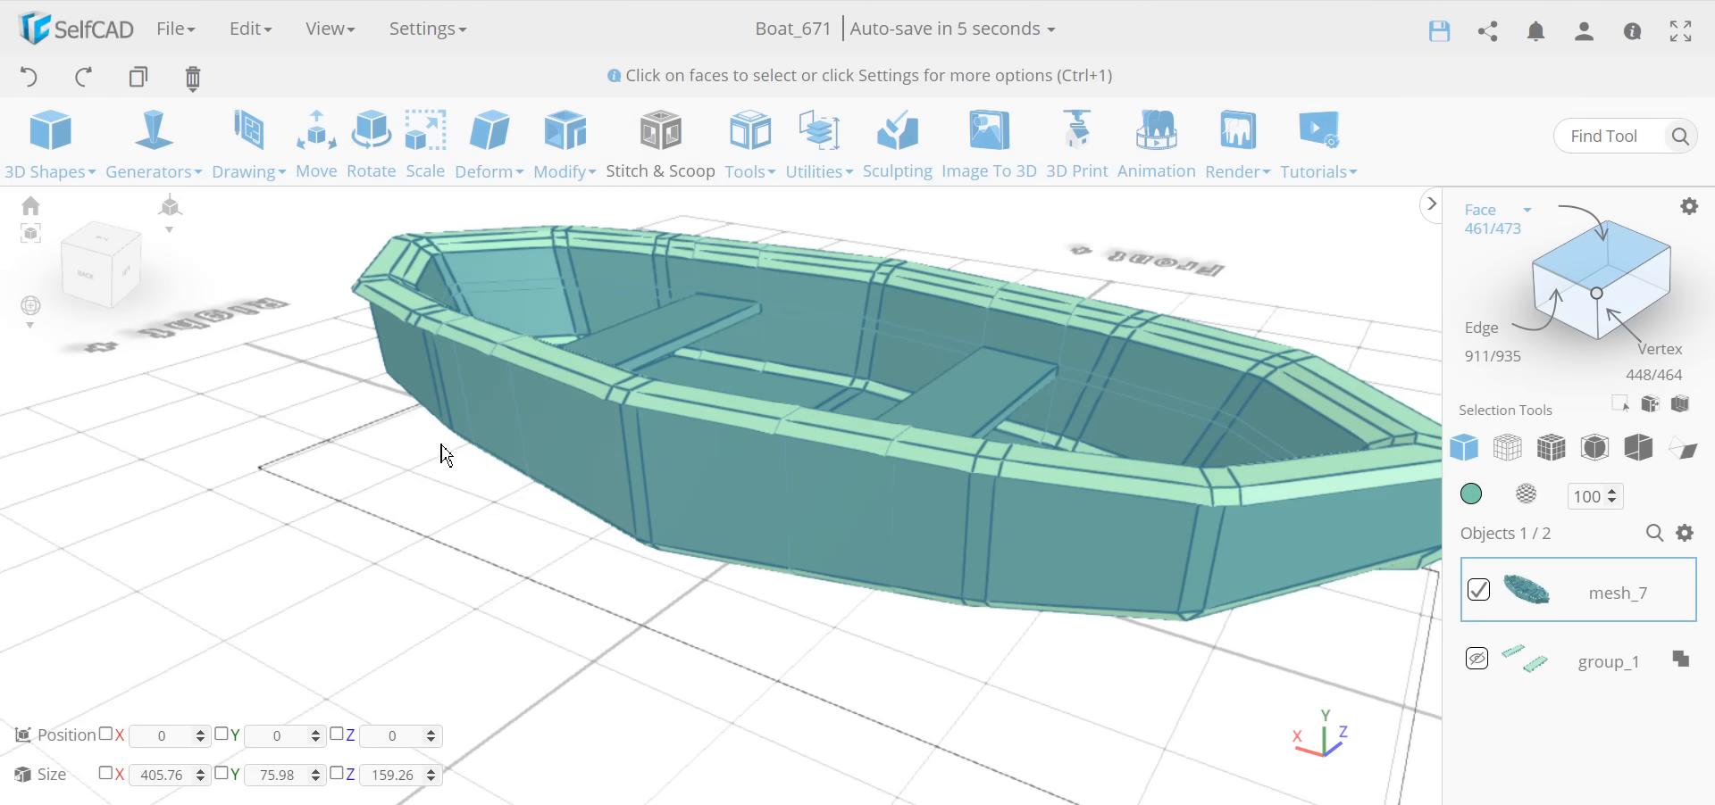
left_click_drag(279, 479, 331, 487)
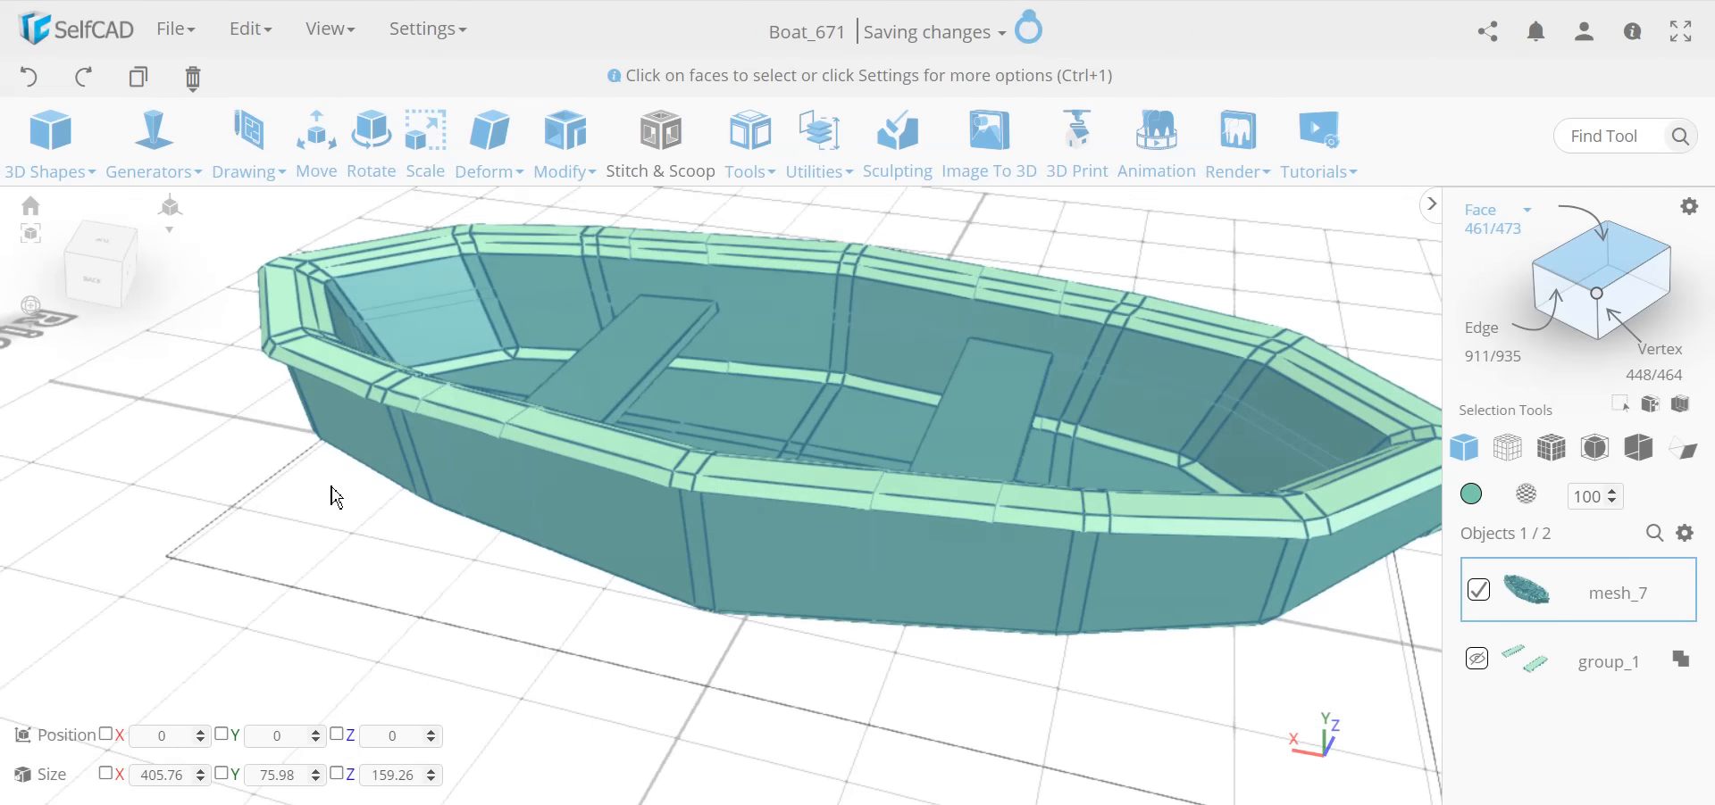